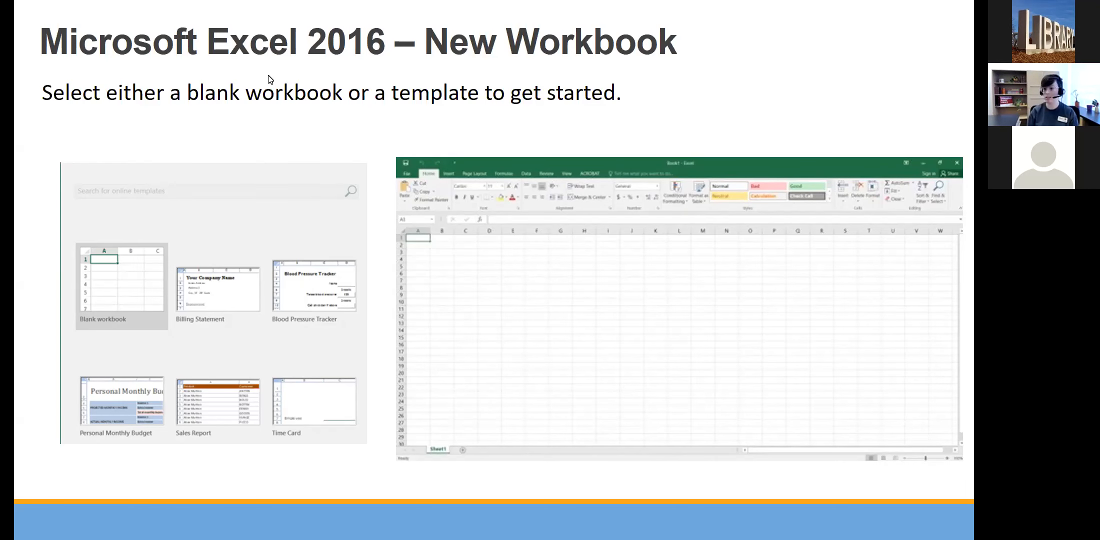
# Step: Switch from the PowerPoint slide to the Excel start screen
pyautogui.hotkey('alt', 'Tab')
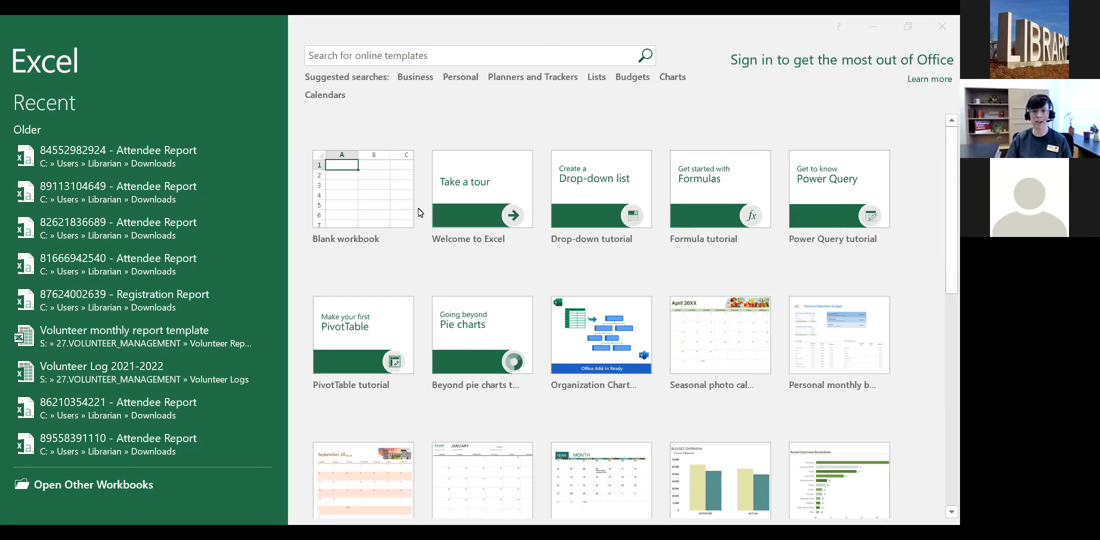
# Step: Create a blank workbook, Book1, and zoom the grid to 120%
pyautogui.click(365, 196)
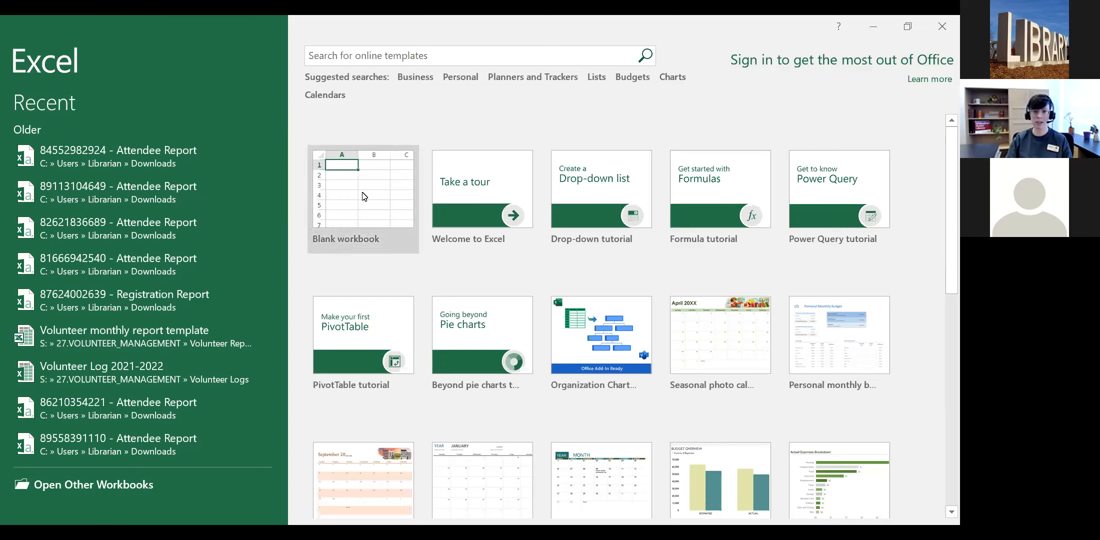
pyautogui.click(365, 196)
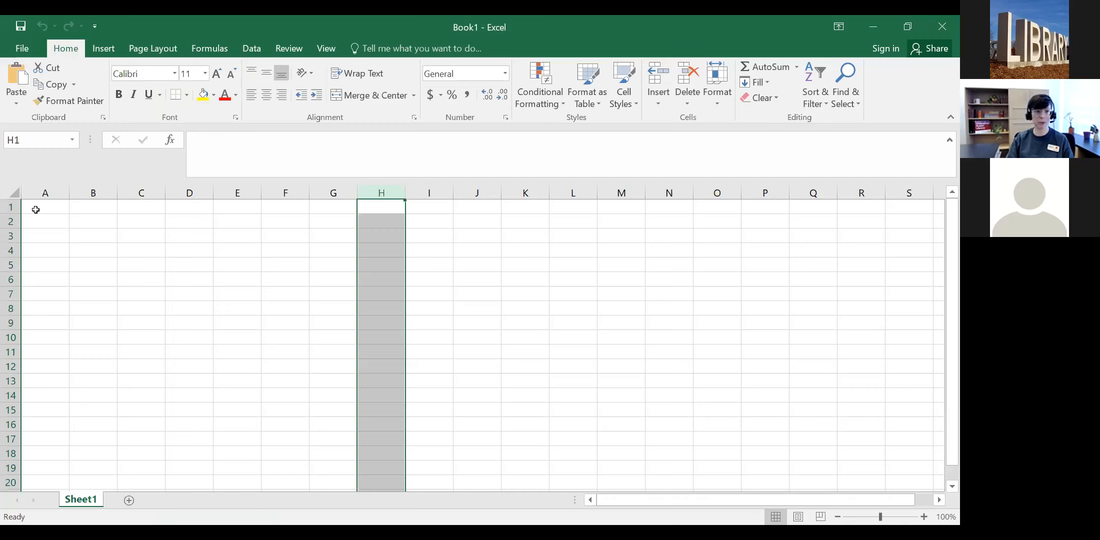
pyautogui.click(924, 517)
pyautogui.click(924, 516)
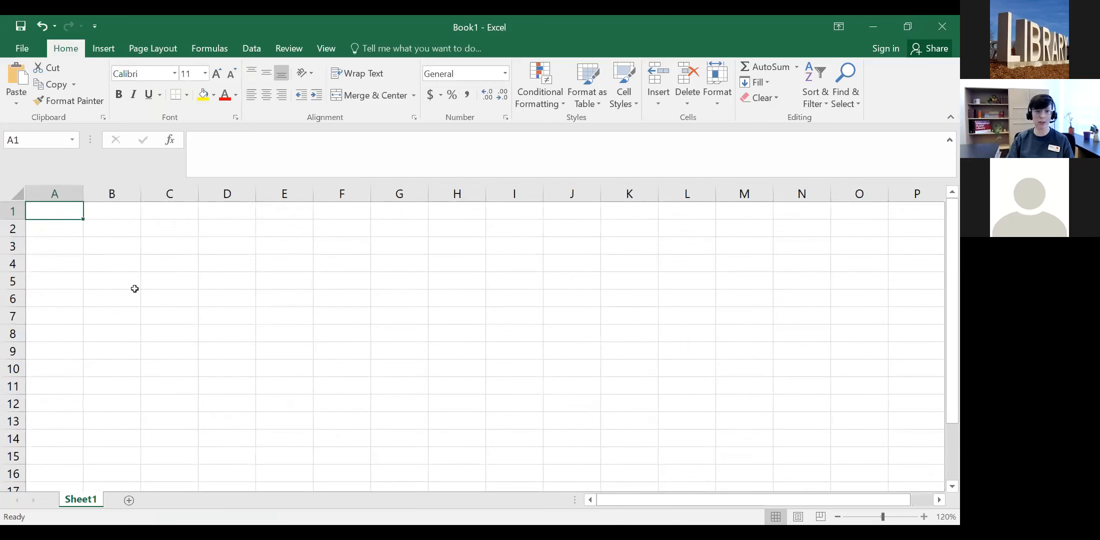
pyautogui.click(728, 20)
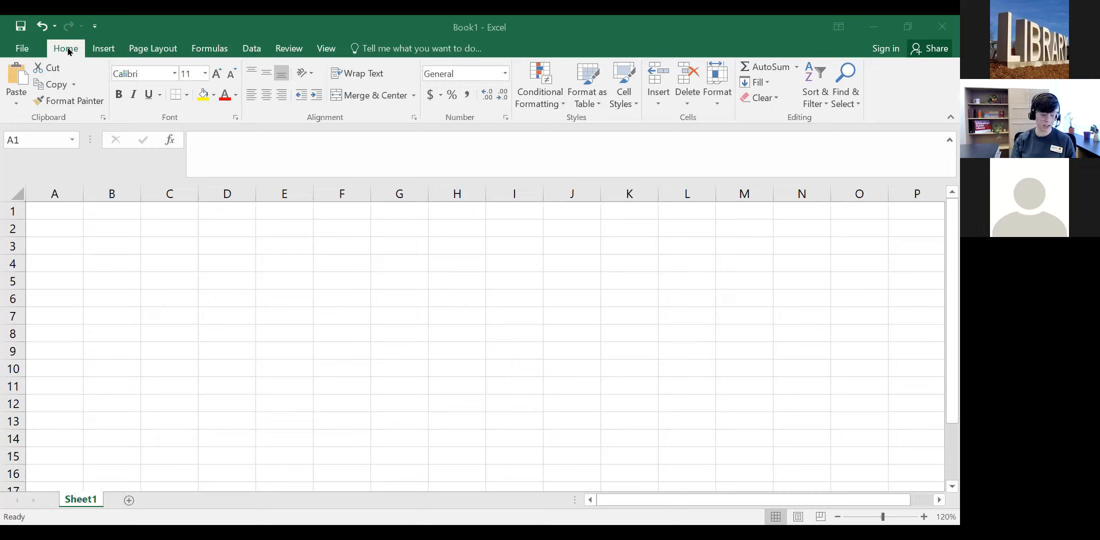
# Step: Browse the Insert, Page Layout, Formulas and Data ribbon tabs, then return to Home
pyautogui.click(100, 49)
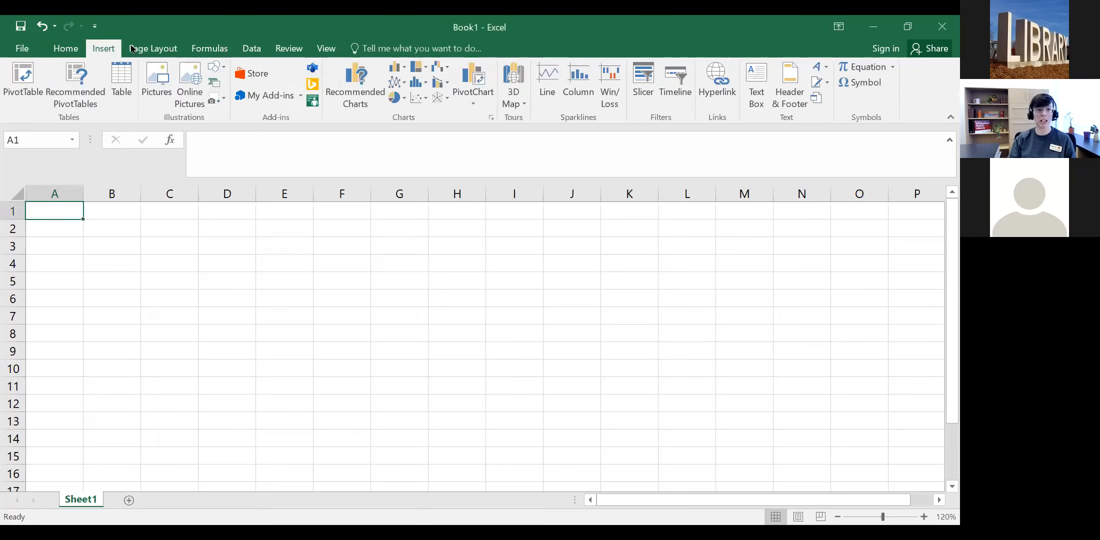
pyautogui.click(148, 48)
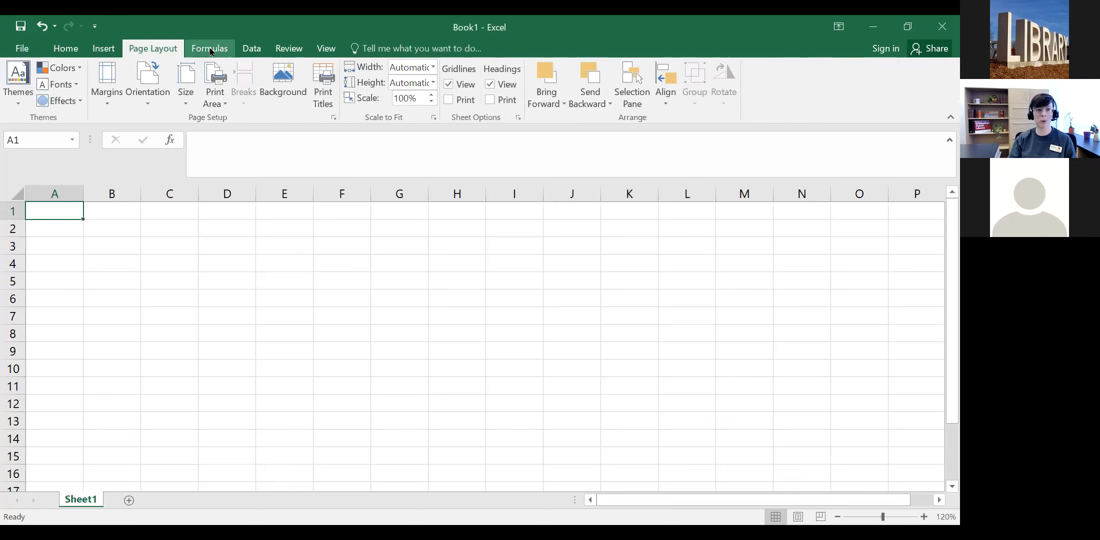
pyautogui.click(212, 50)
pyautogui.click(258, 51)
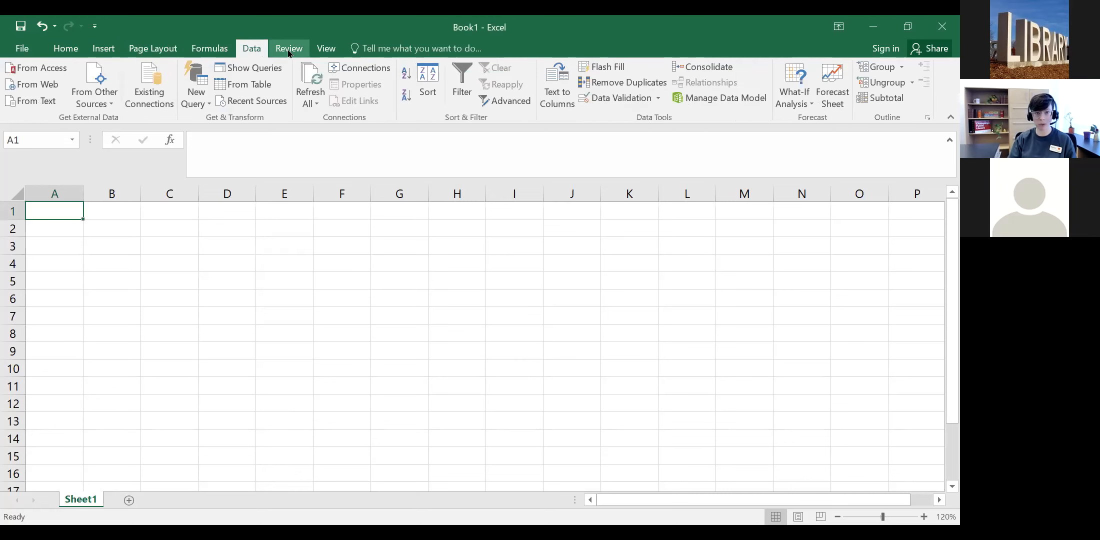
pyautogui.click(154, 50)
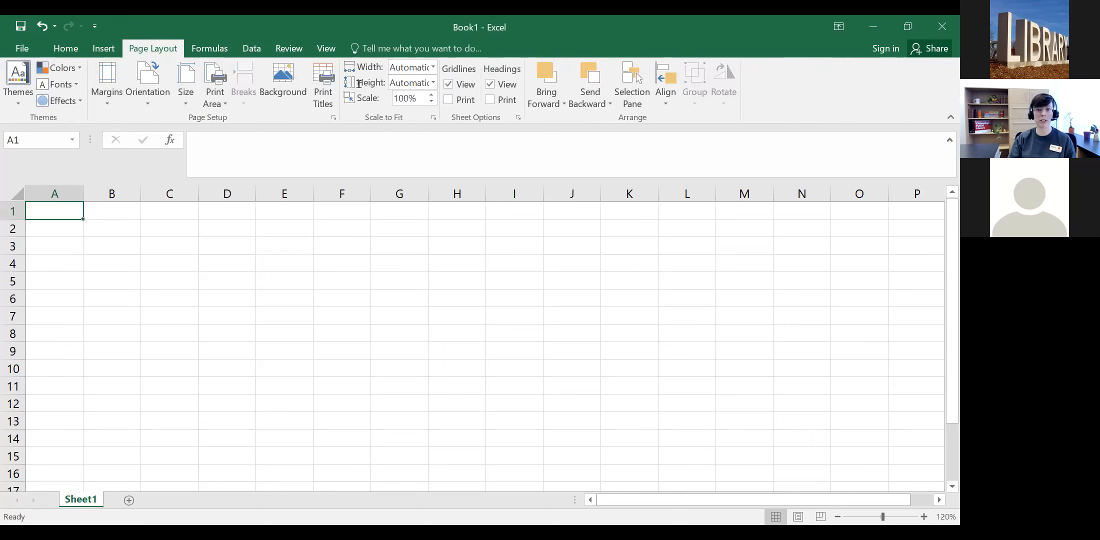
pyautogui.click(69, 52)
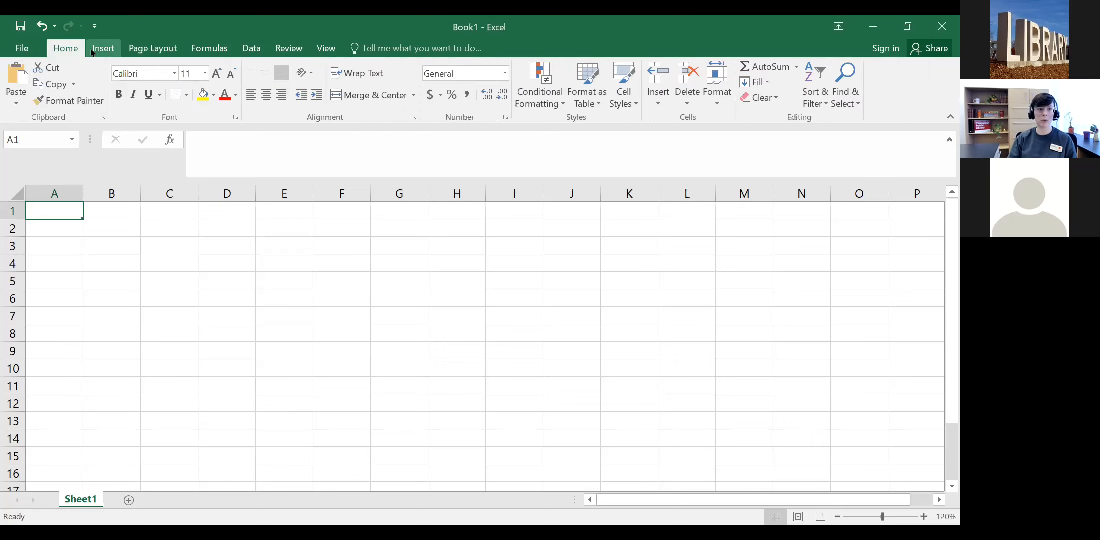
# Step: Look through Insert, Page Layout and Formulas again, then make cell A1 bold
pyautogui.click(90, 53)
pyautogui.click(159, 53)
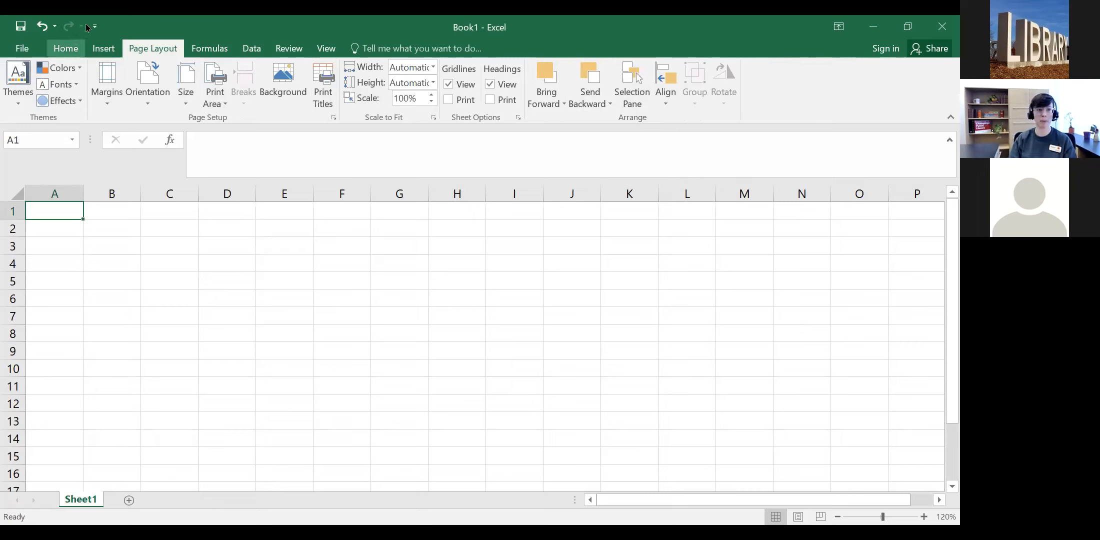
pyautogui.click(68, 50)
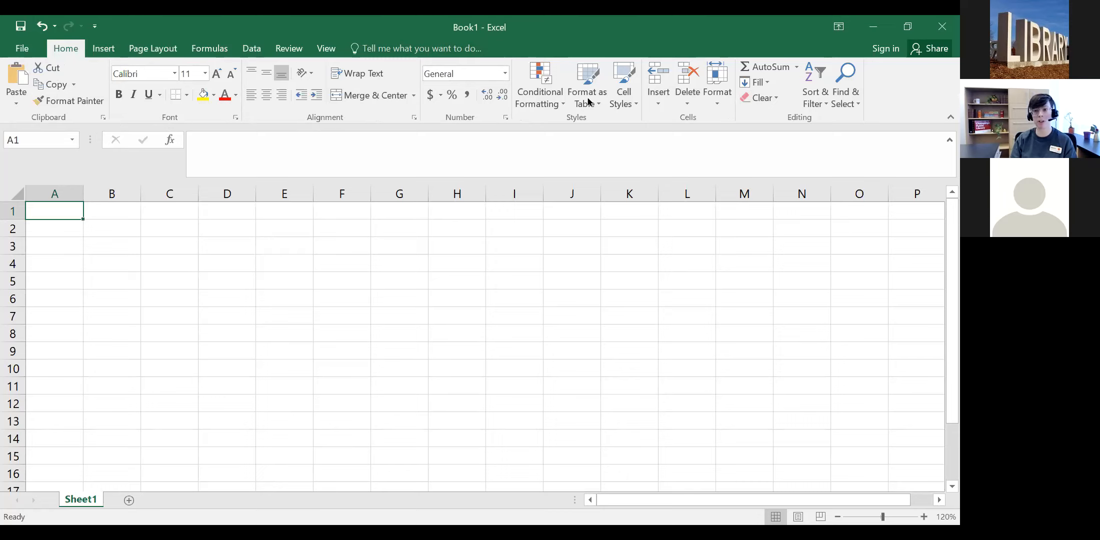
pyautogui.click(104, 50)
pyautogui.click(139, 49)
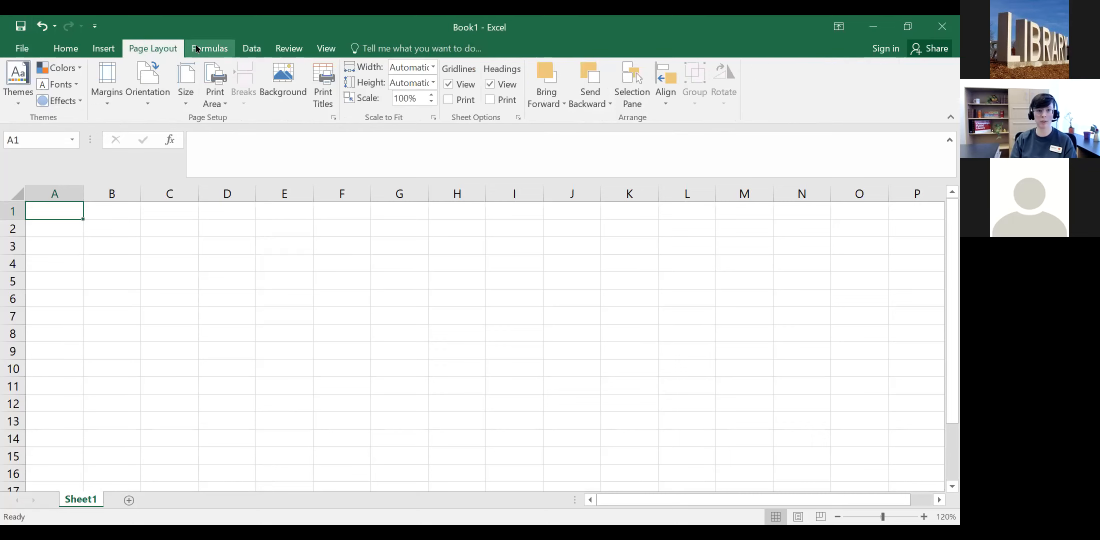
pyautogui.click(196, 49)
pyautogui.click(152, 49)
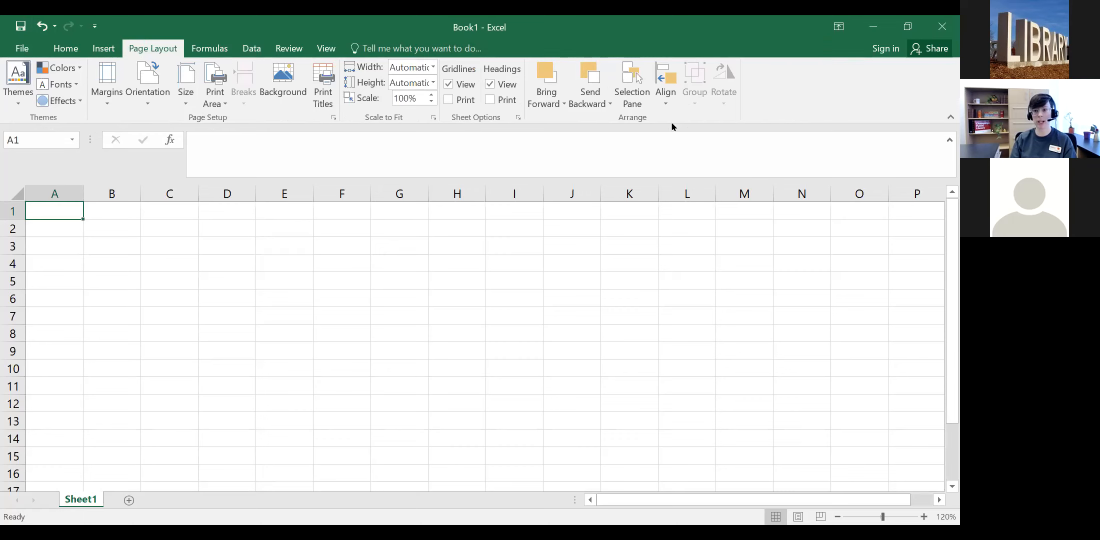
pyautogui.click(66, 48)
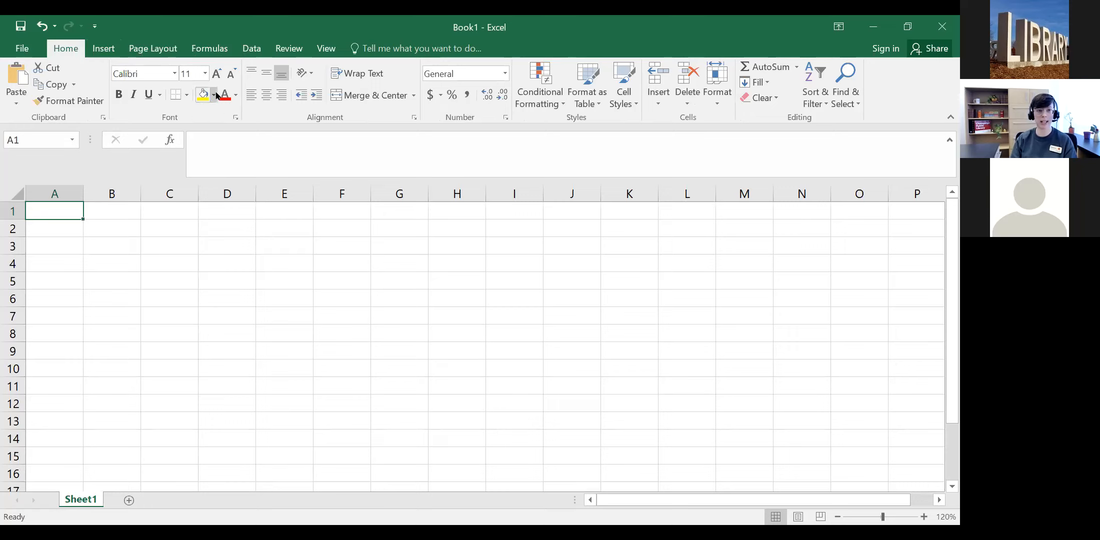
pyautogui.click(118, 94)
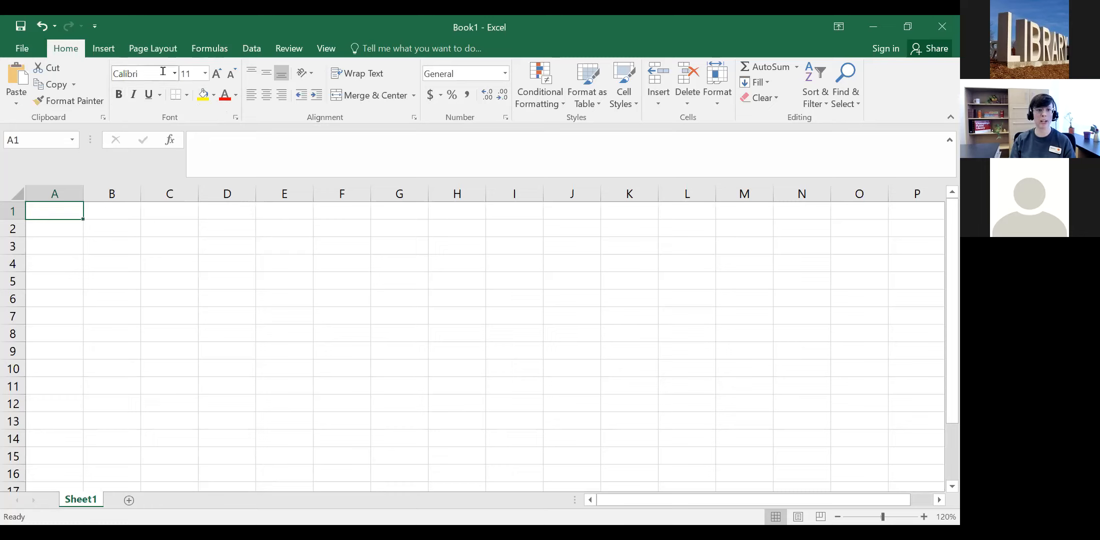
pyautogui.click(237, 120)
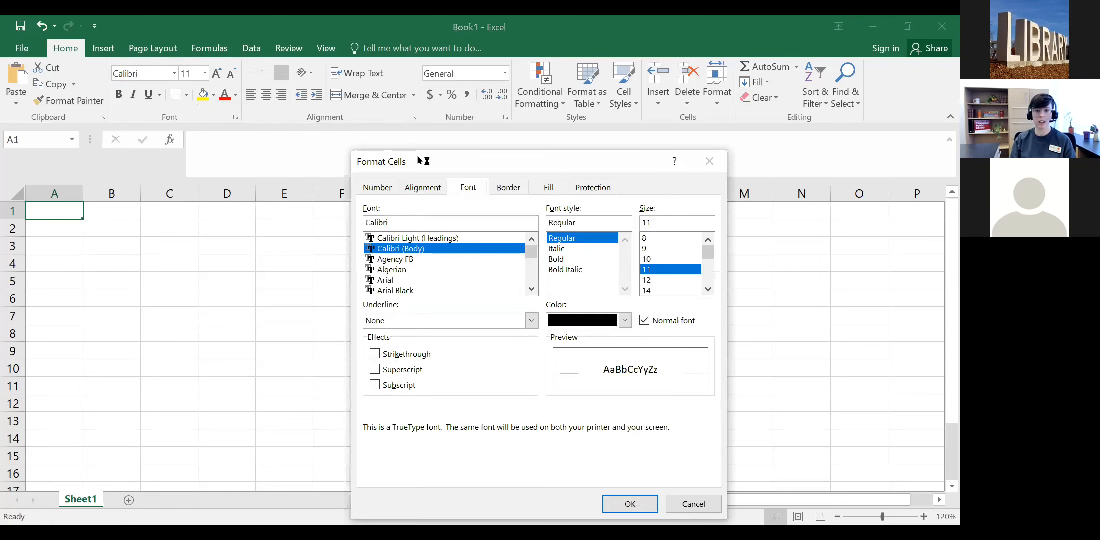
pyautogui.moveTo(428, 164); pyautogui.dragTo(304, 101)
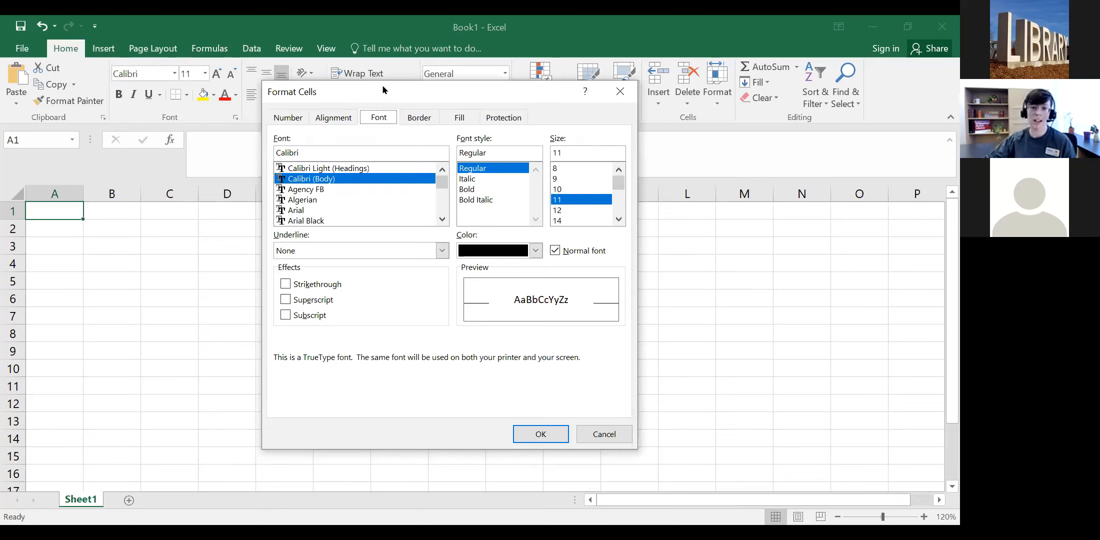
pyautogui.scroll(-5, 344, 209)
pyautogui.click(345, 200)
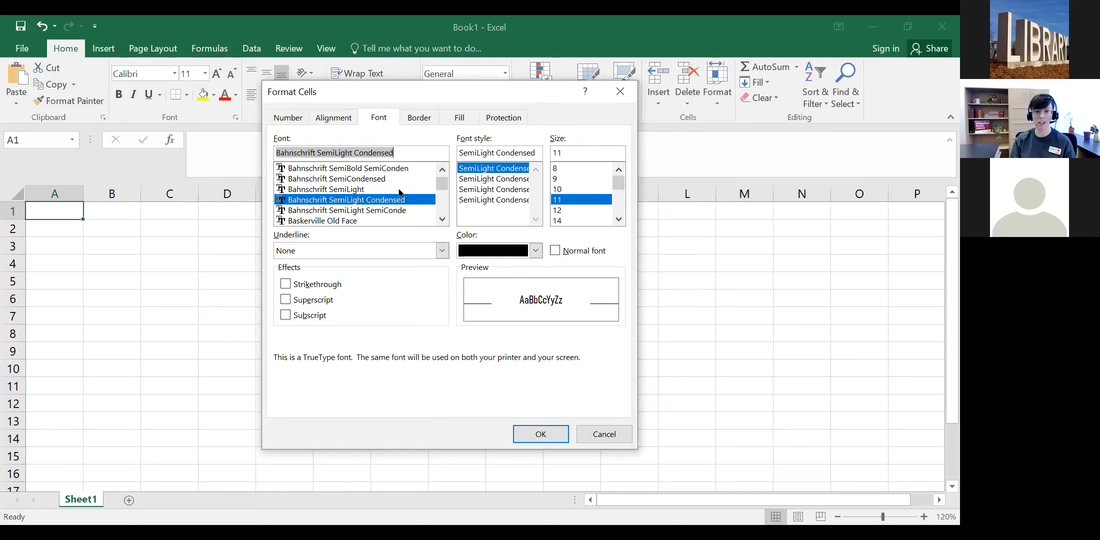
pyautogui.click(571, 179)
pyautogui.scroll(-4, 571, 181)
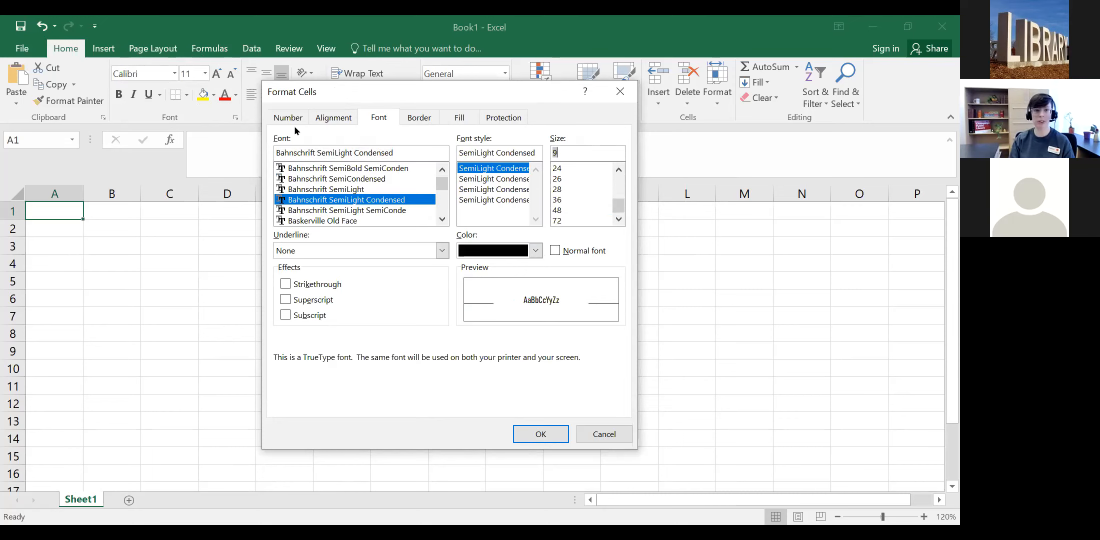
pyautogui.click(618, 435)
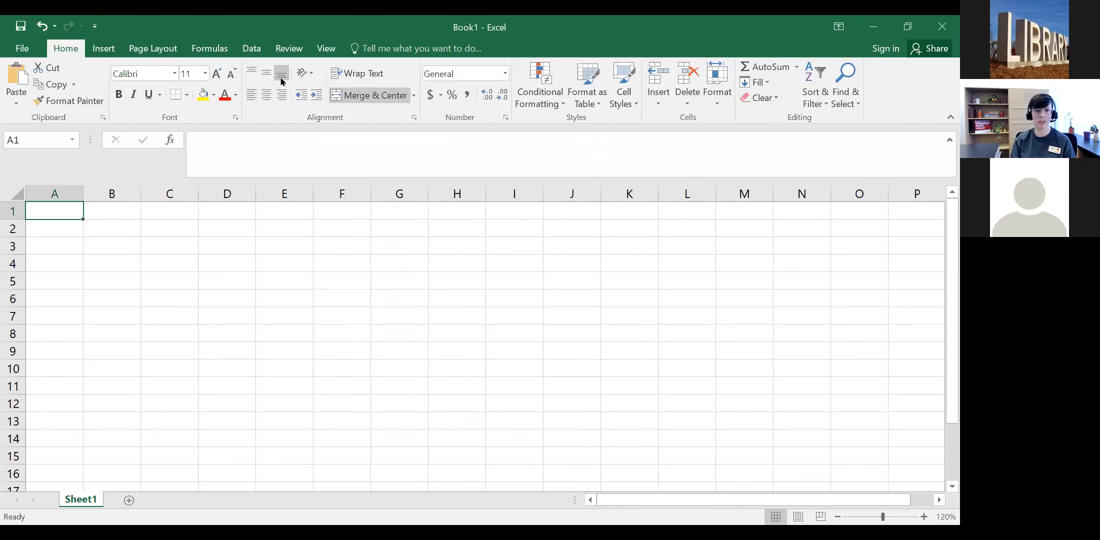
pyautogui.click(103, 118)
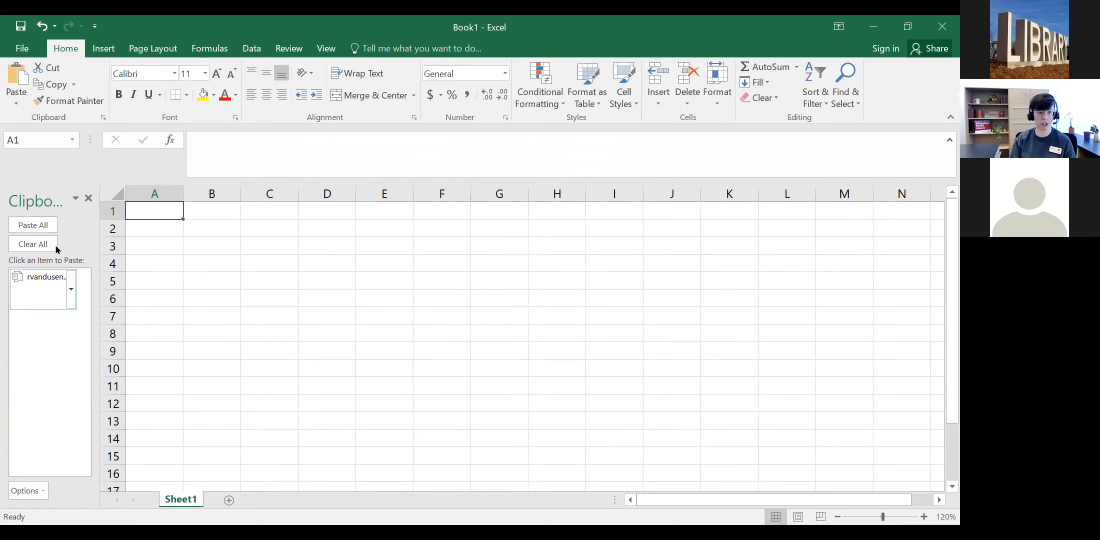
pyautogui.click(89, 199)
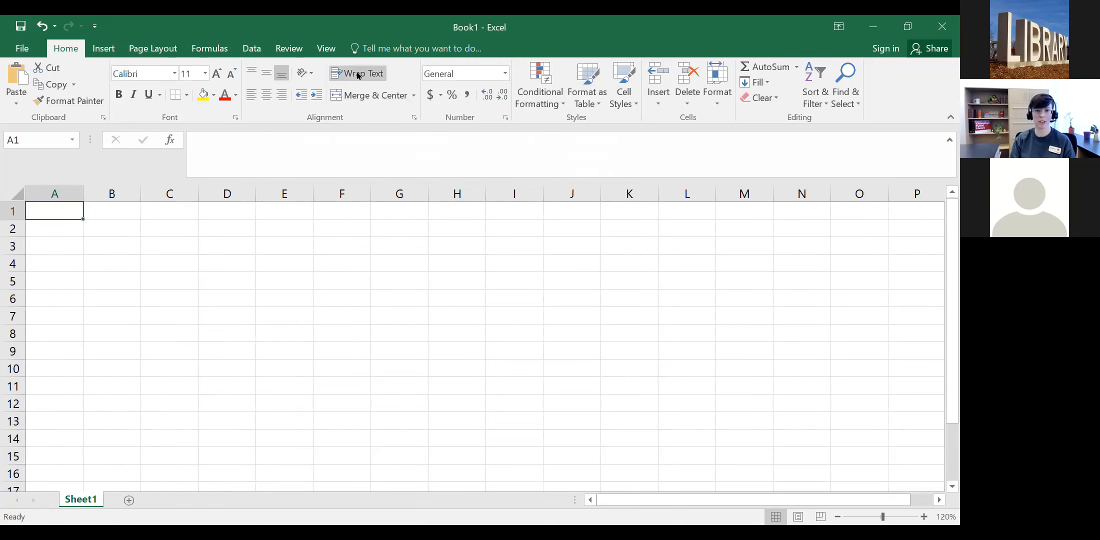
pyautogui.click(414, 118)
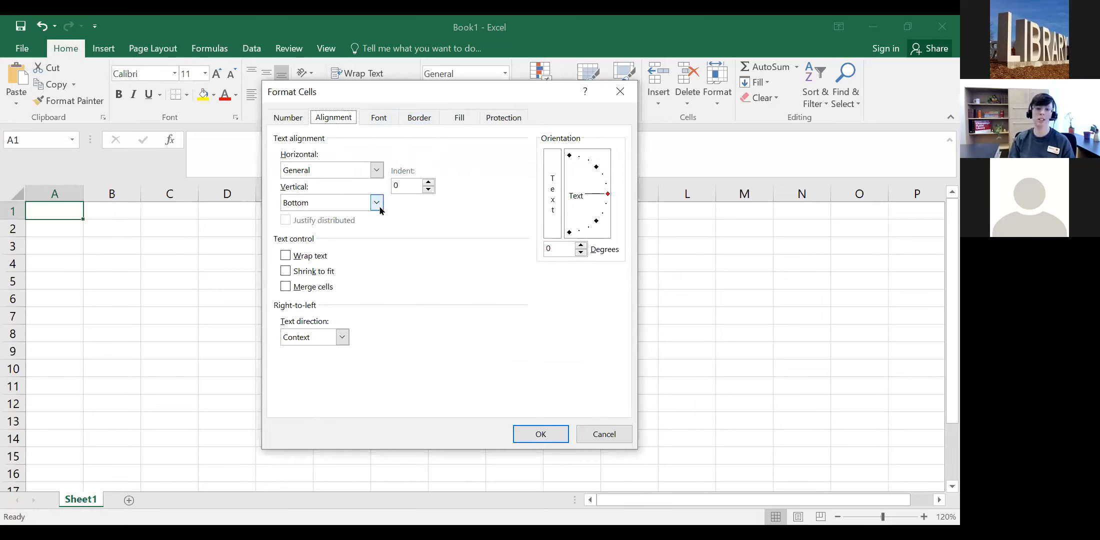
pyautogui.click(605, 434)
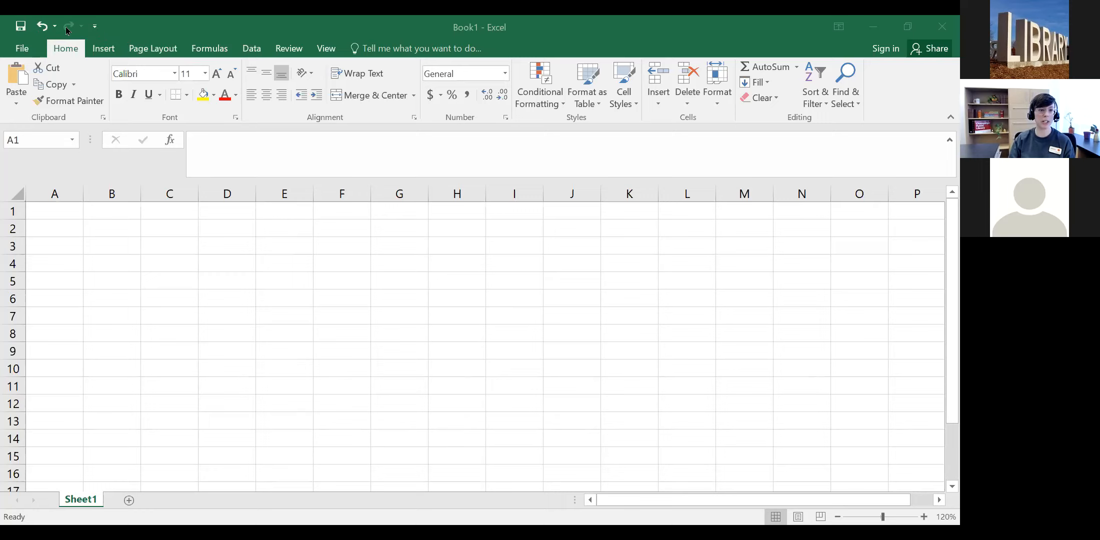
# Step: Bring the blank Book1 workbook window into focus
pyautogui.click(95, 27)
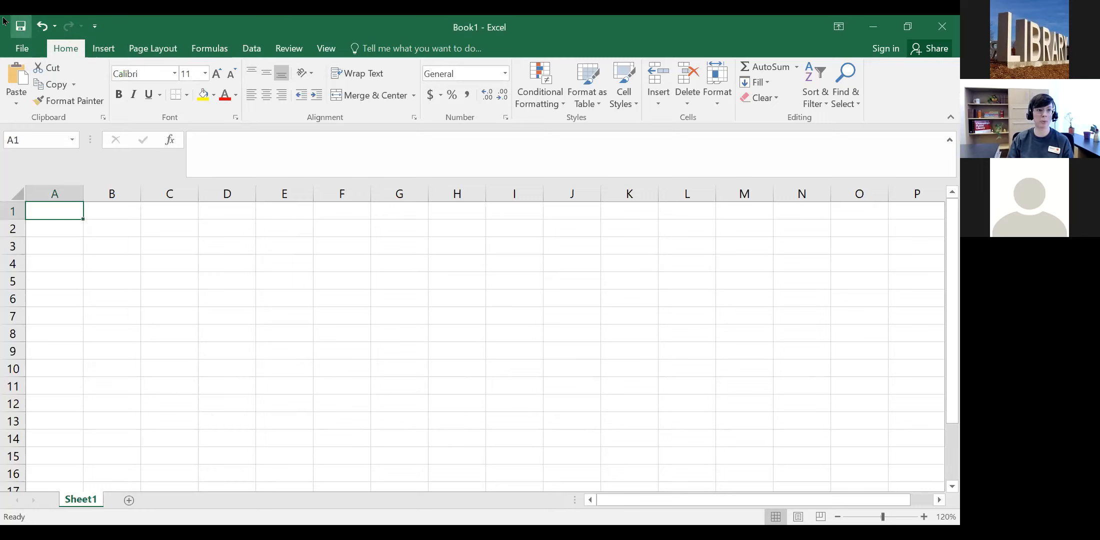
# Step: Add Print Preview and Print to the Quick Access Toolbar
pyautogui.click(95, 28)
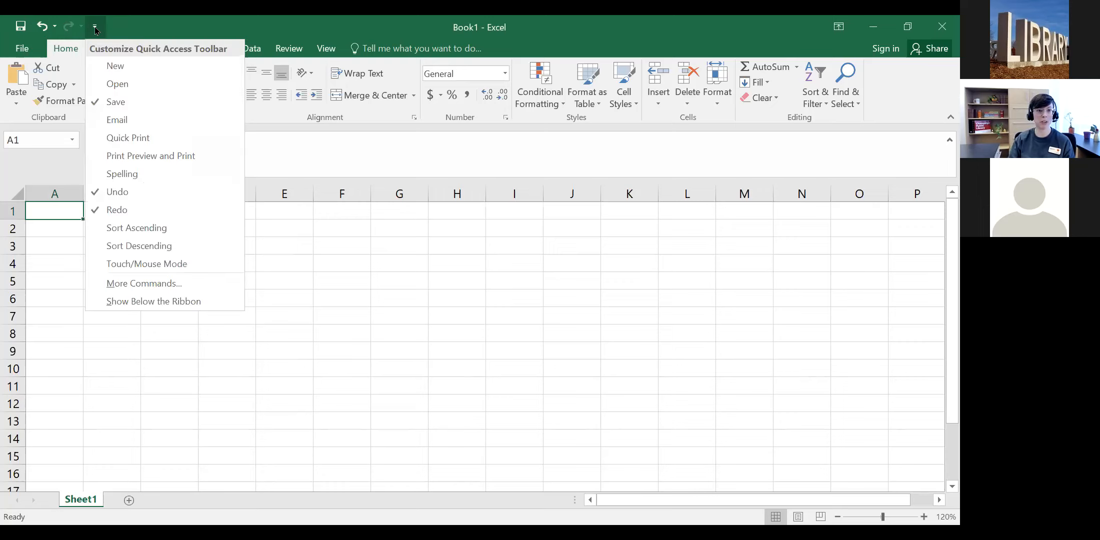
pyautogui.click(95, 28)
pyautogui.click(95, 27)
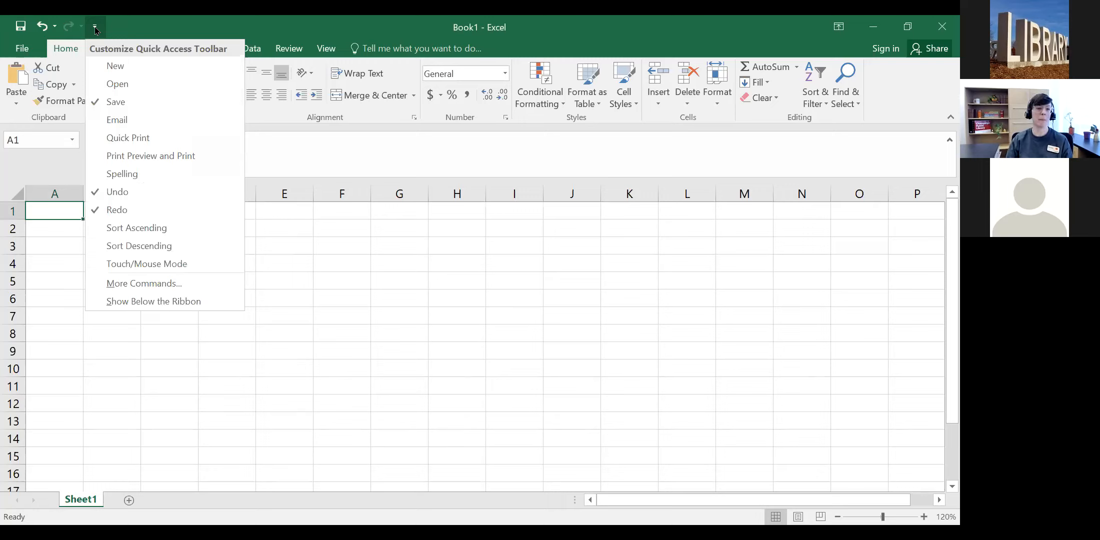
pyautogui.click(95, 28)
pyautogui.click(95, 28)
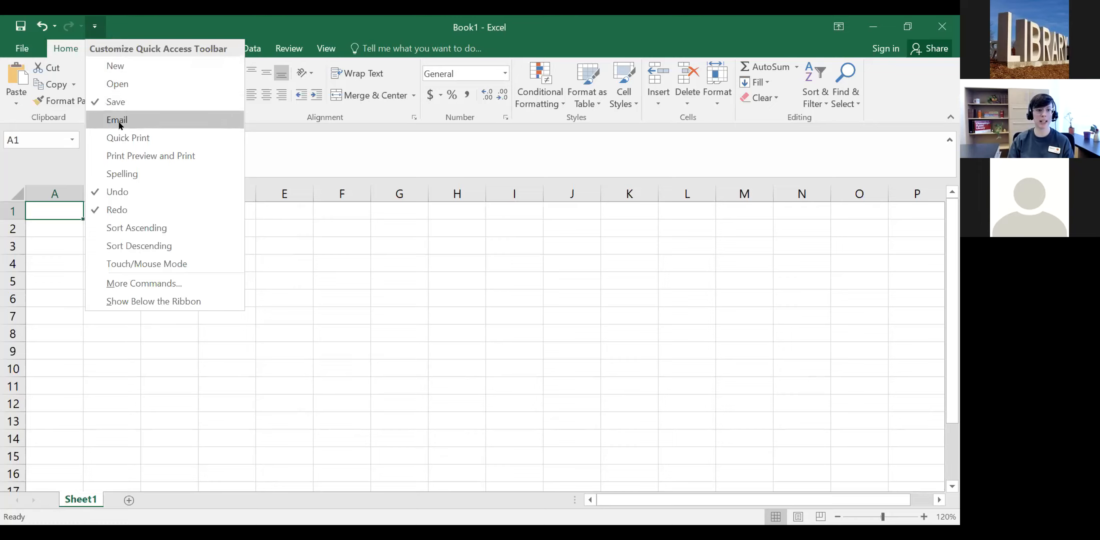
pyautogui.click(155, 160)
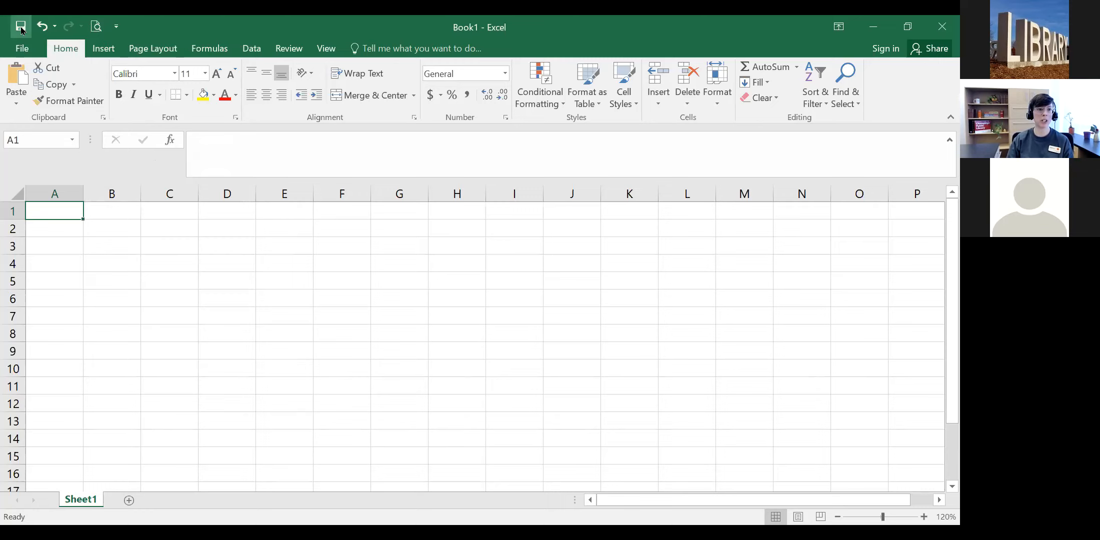
# Step: Untick Print Preview and Print in the Quick Access Toolbar customization list
pyautogui.click(116, 28)
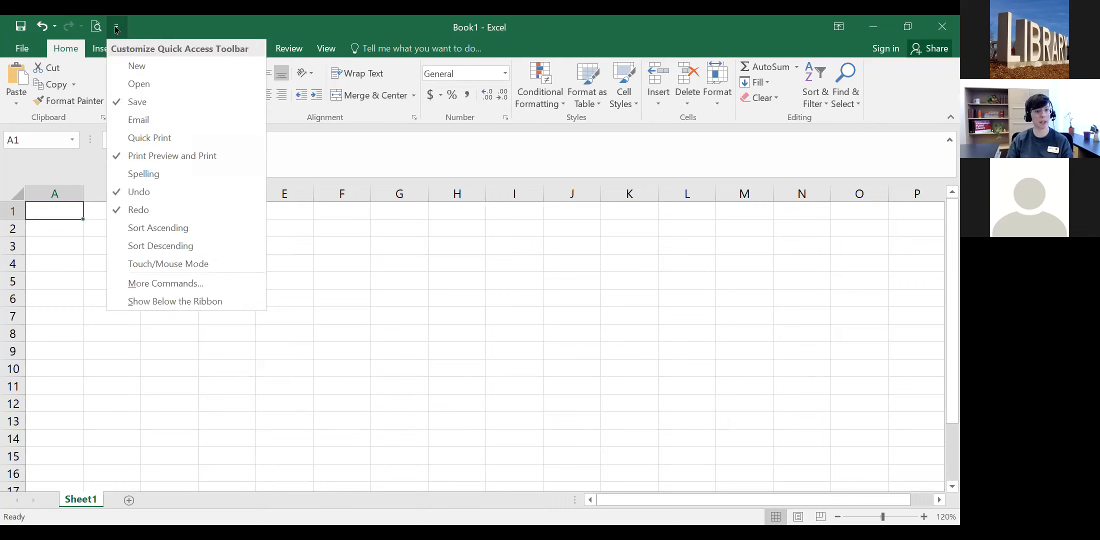
pyautogui.click(116, 28)
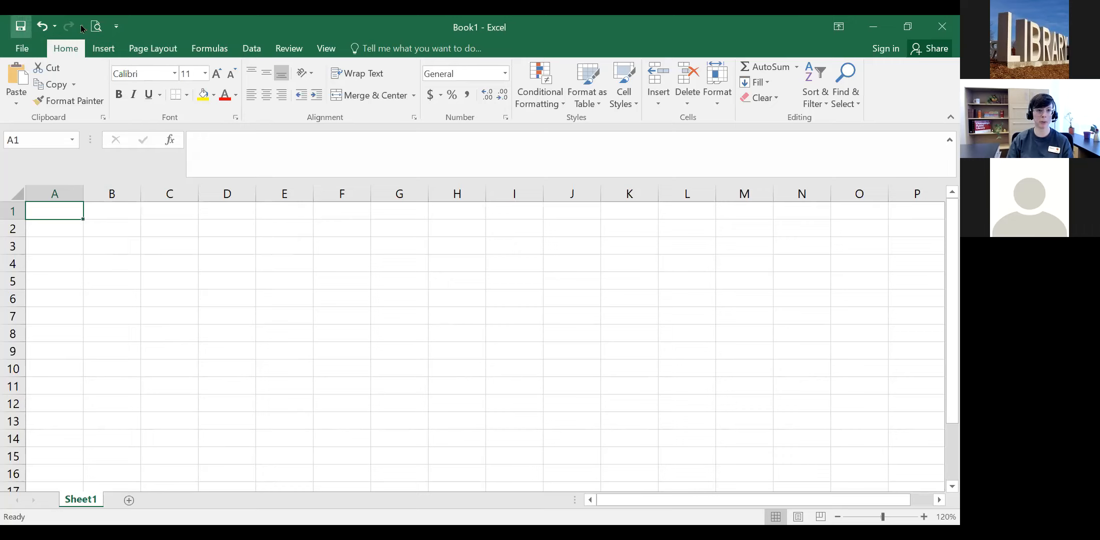
pyautogui.click(118, 27)
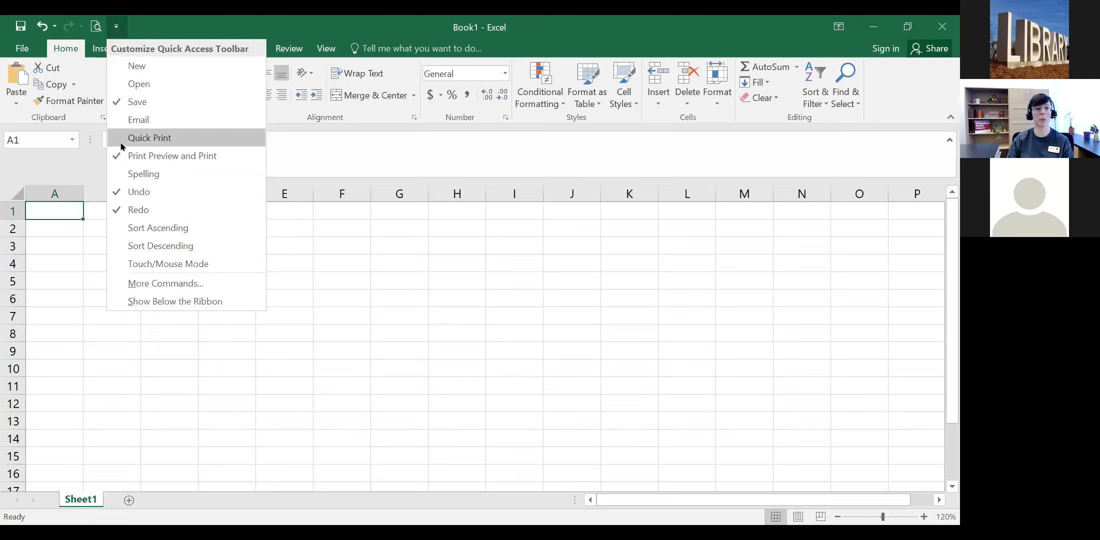
pyautogui.click(155, 156)
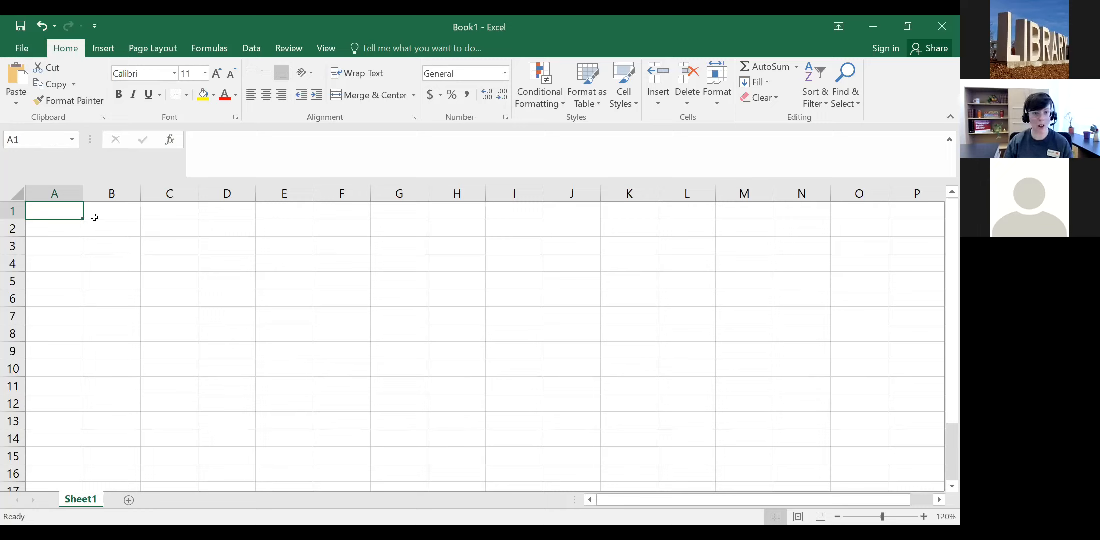
pyautogui.click(300, 247)
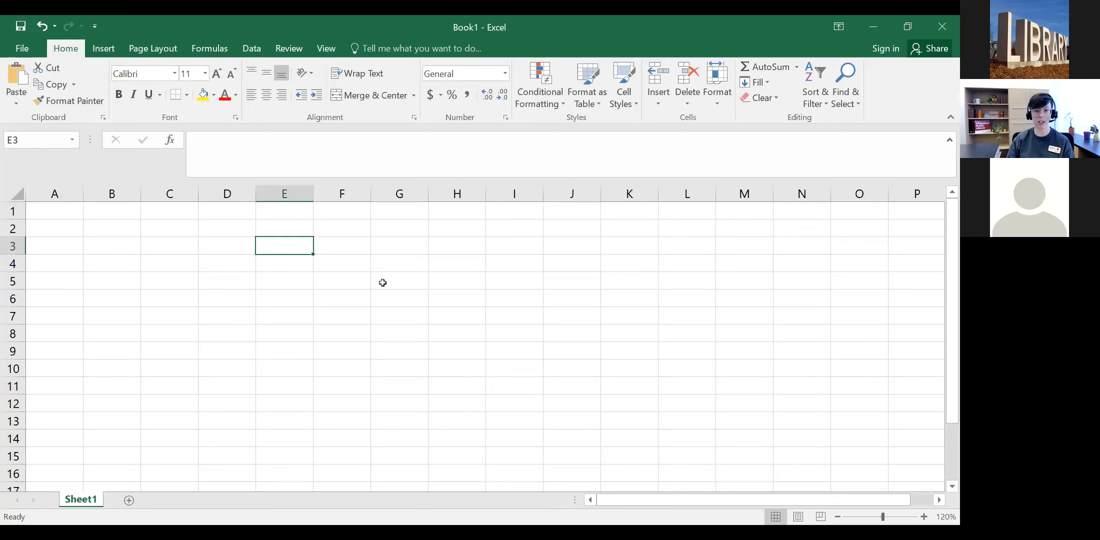
pyautogui.click(382, 283)
pyautogui.click(170, 263)
pyautogui.click(490, 223)
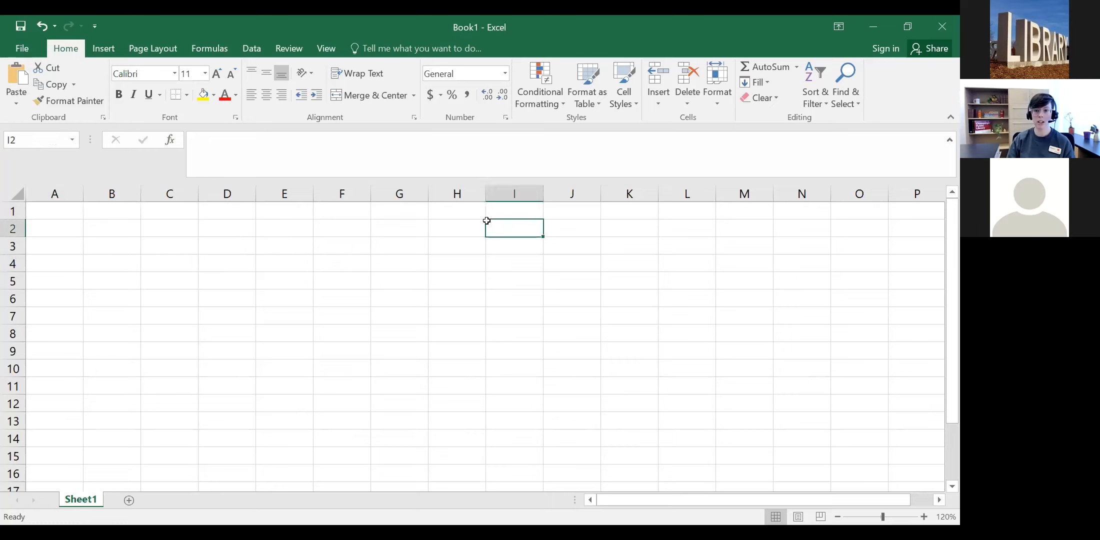
pyautogui.click(180, 238)
pyautogui.click(168, 283)
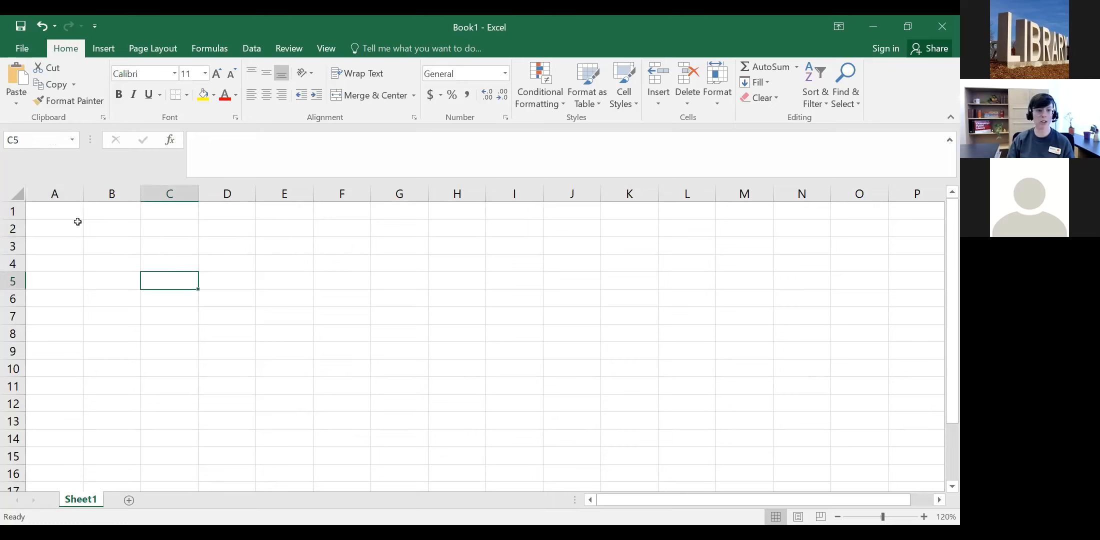
pyautogui.click(52, 212)
pyautogui.click(225, 210)
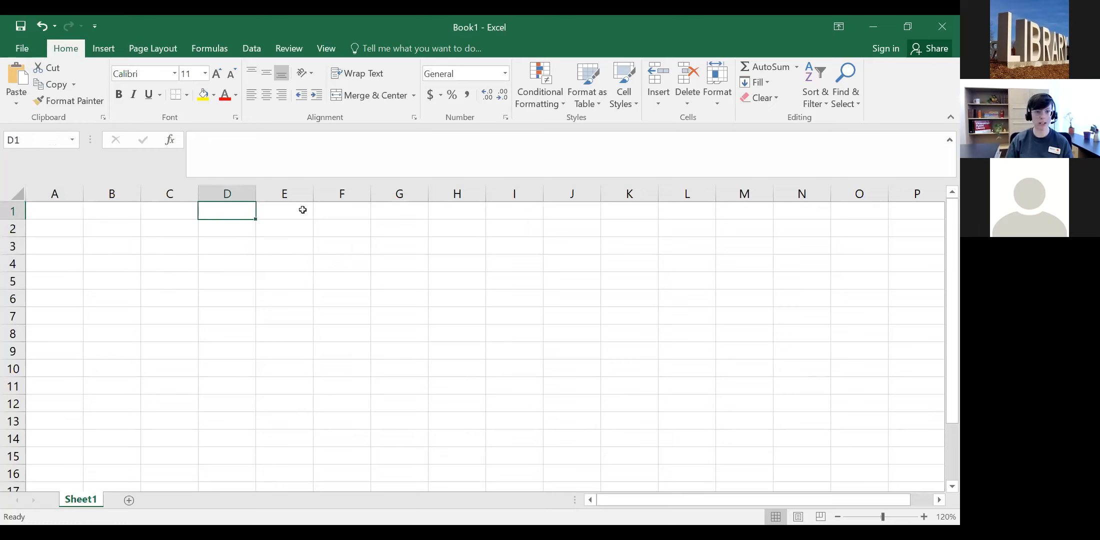
pyautogui.click(299, 213)
pyautogui.click(298, 225)
pyautogui.click(268, 215)
pyautogui.click(229, 214)
pyautogui.click(157, 220)
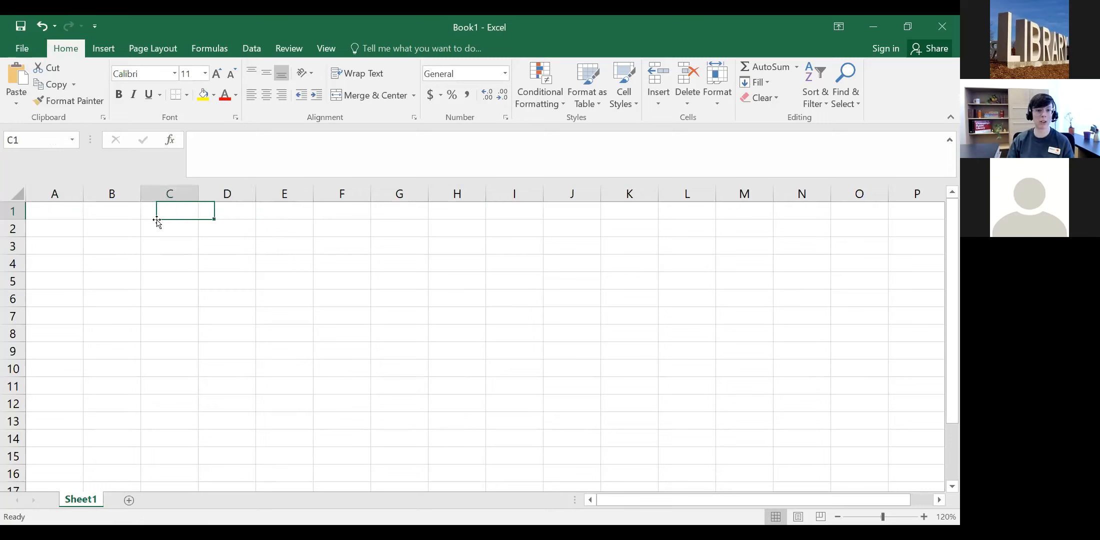
pyautogui.click(157, 224)
pyautogui.click(123, 212)
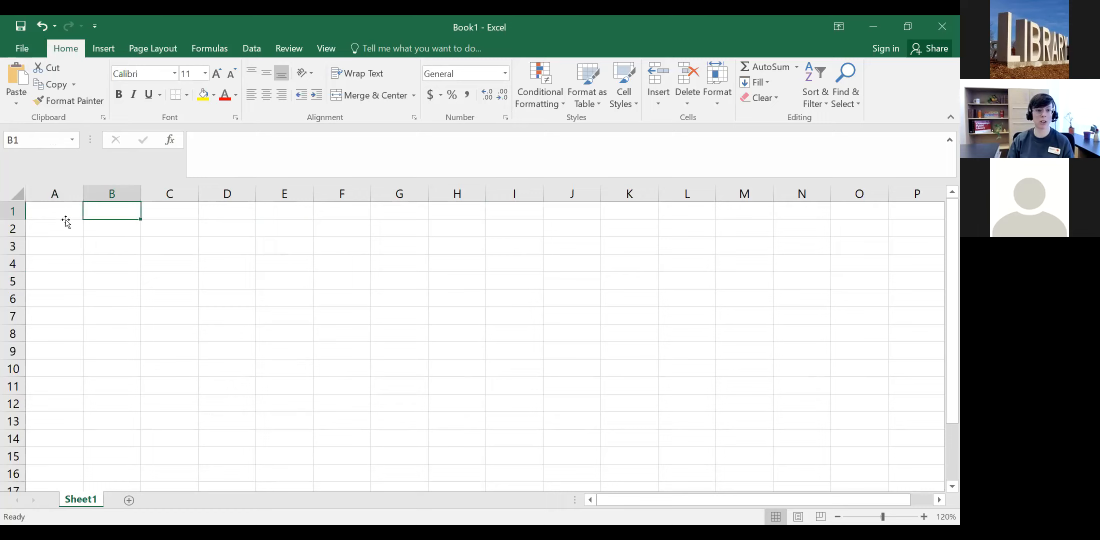
pyautogui.click(67, 218)
pyautogui.click(66, 227)
pyautogui.click(226, 230)
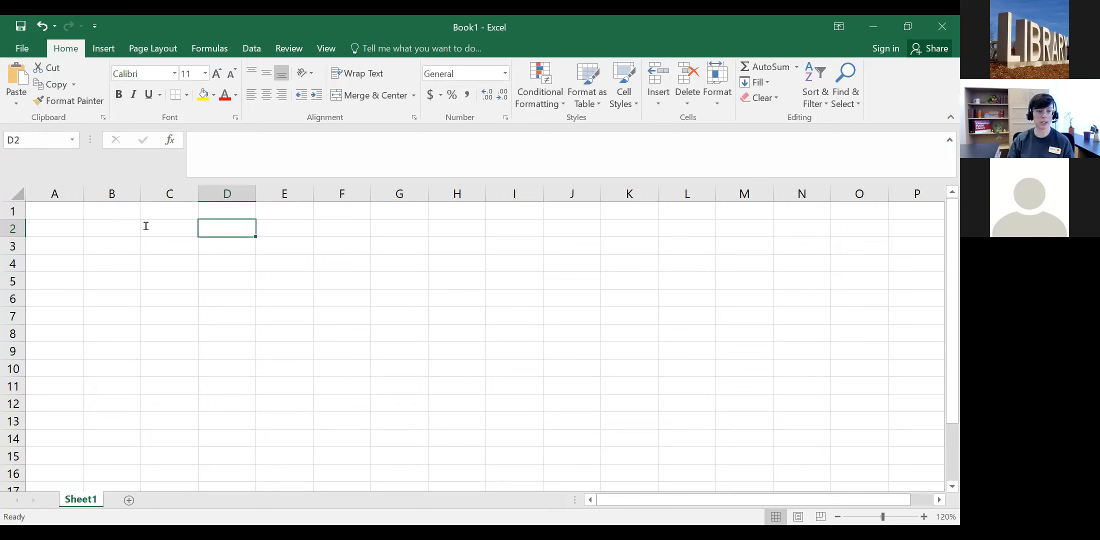
pyautogui.click(112, 350)
pyautogui.click(412, 229)
pyautogui.click(366, 282)
pyautogui.click(180, 250)
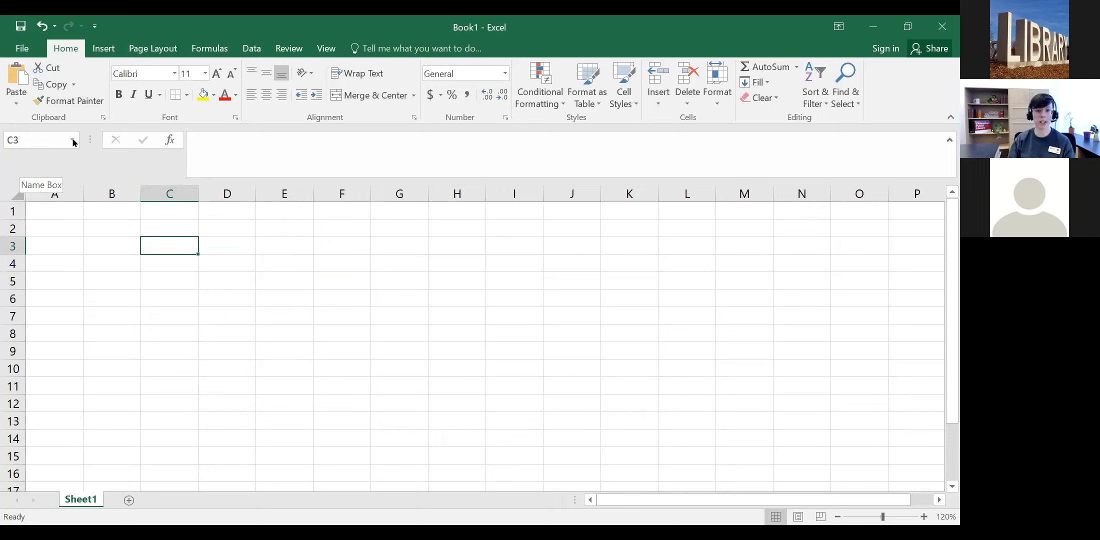
# Step: Go to cell H10 via the Name Box and begin editing it in the formula bar
pyautogui.click(35, 139)
pyautogui.write('h10')
pyautogui.press('Return')
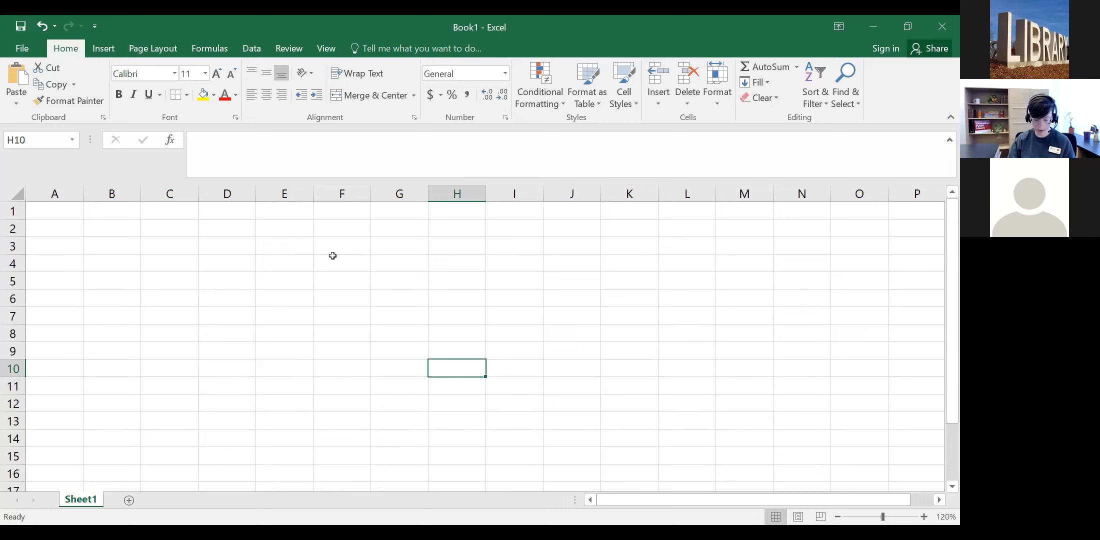
pyautogui.click(229, 145)
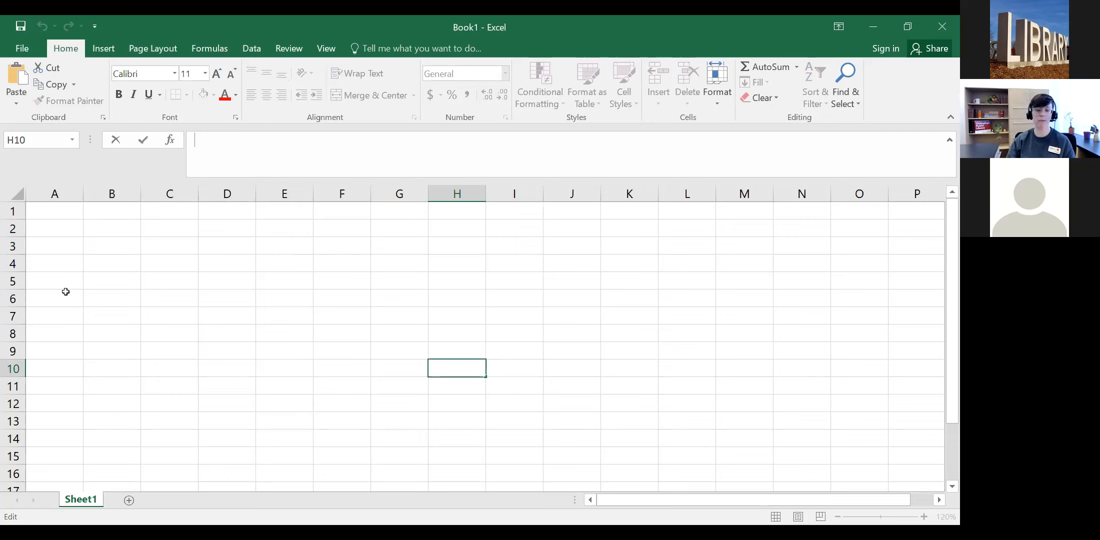
# Step: Enter 'test' in cell A1, then reselect it and inspect the word in the formula bar
pyautogui.click(51, 209)
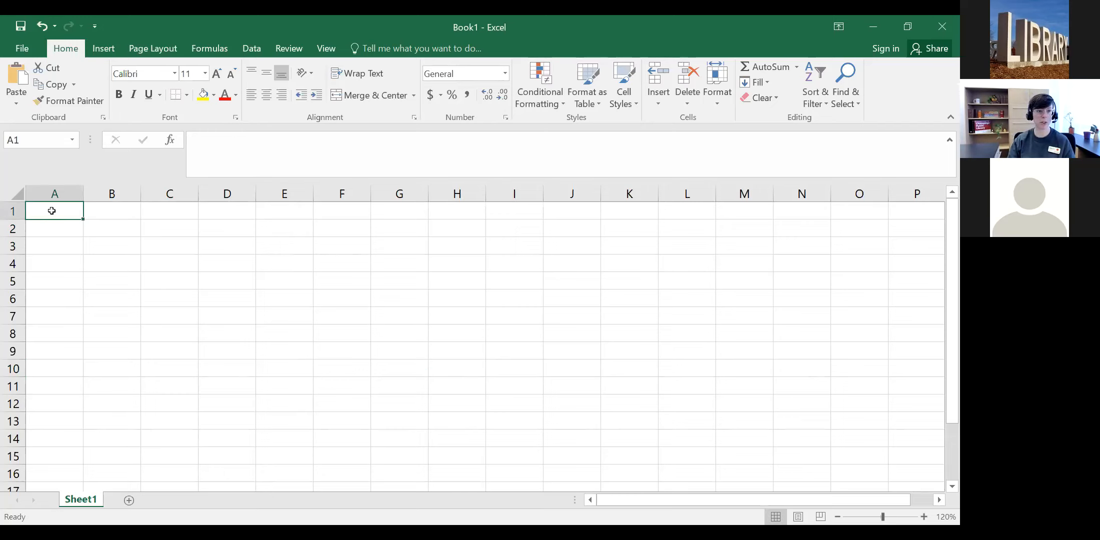
pyautogui.write('test')
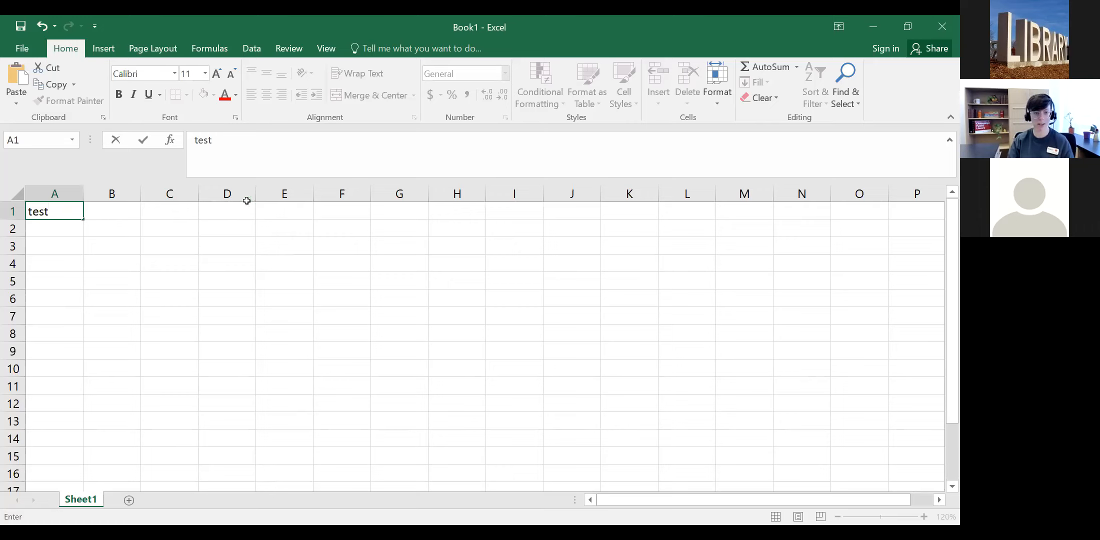
pyautogui.click(396, 210)
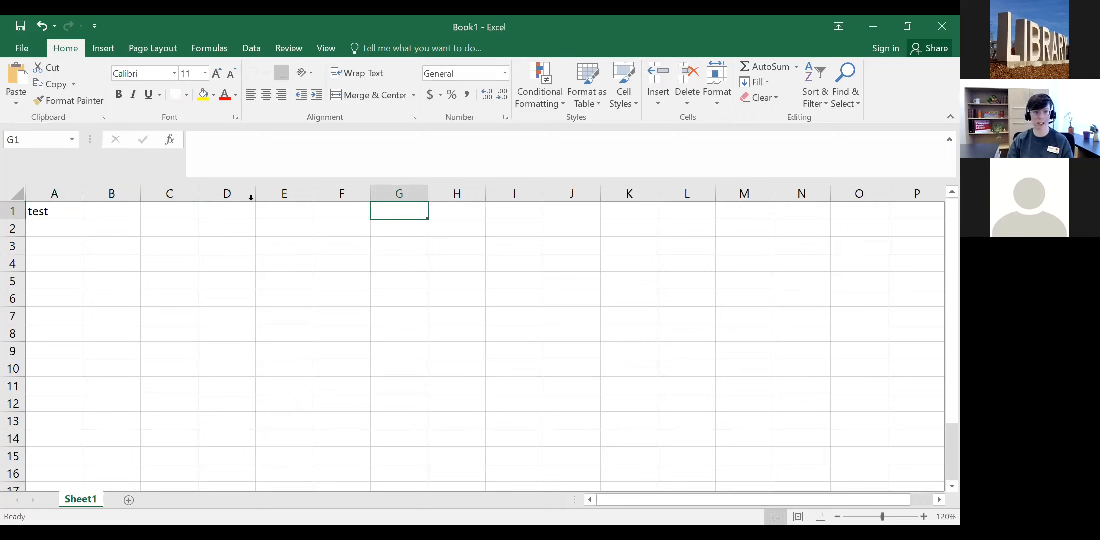
pyautogui.click(60, 210)
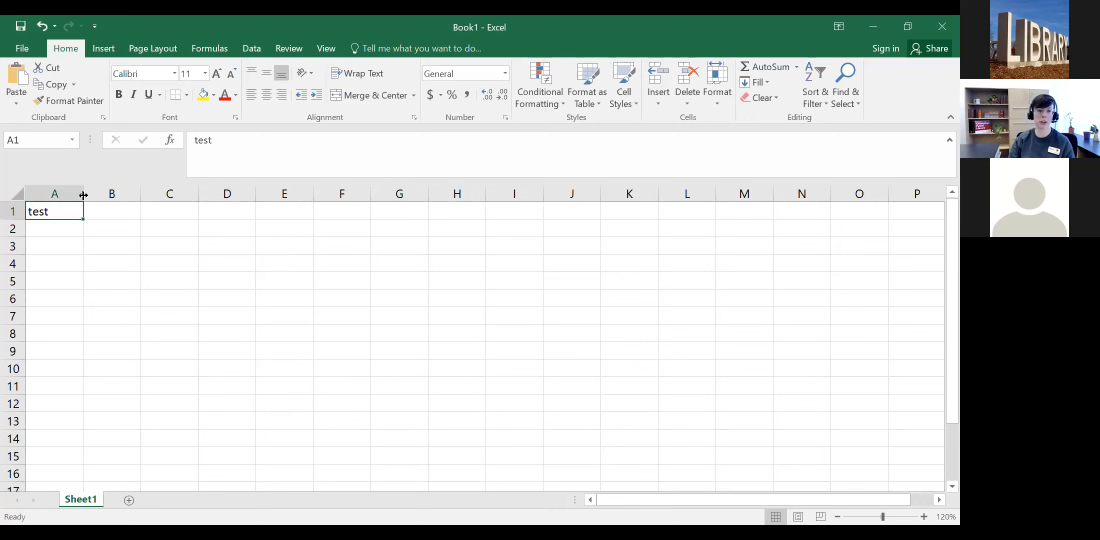
pyautogui.click(218, 140)
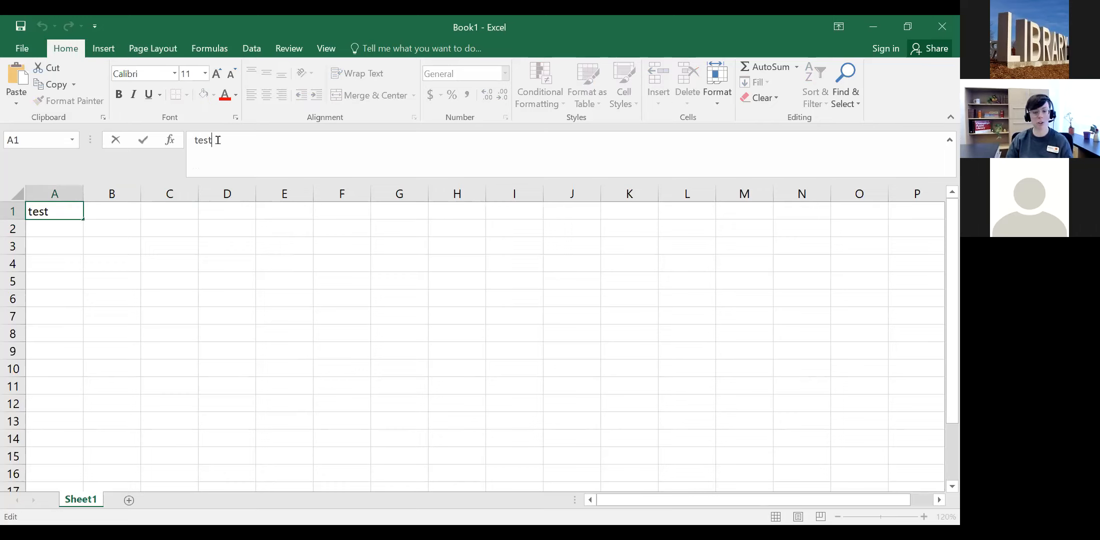
pyautogui.doubleClick(215, 140)
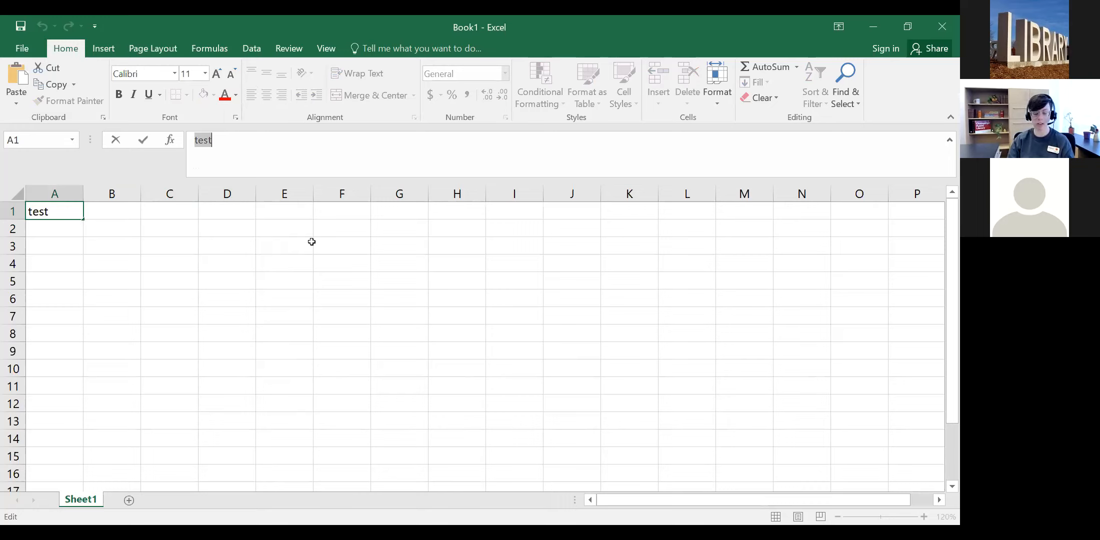
pyautogui.click(338, 245)
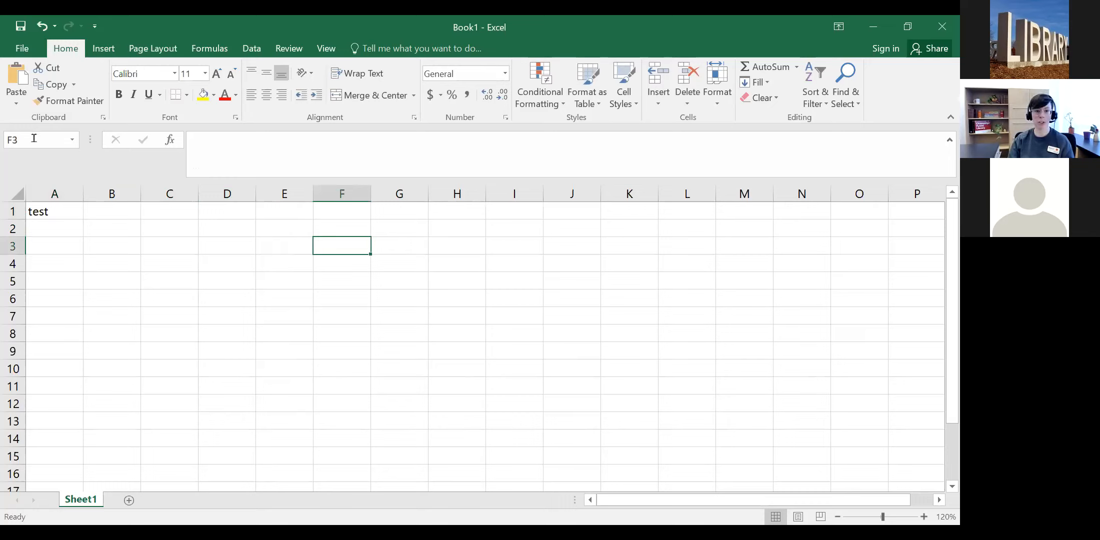
pyautogui.click(761, 143)
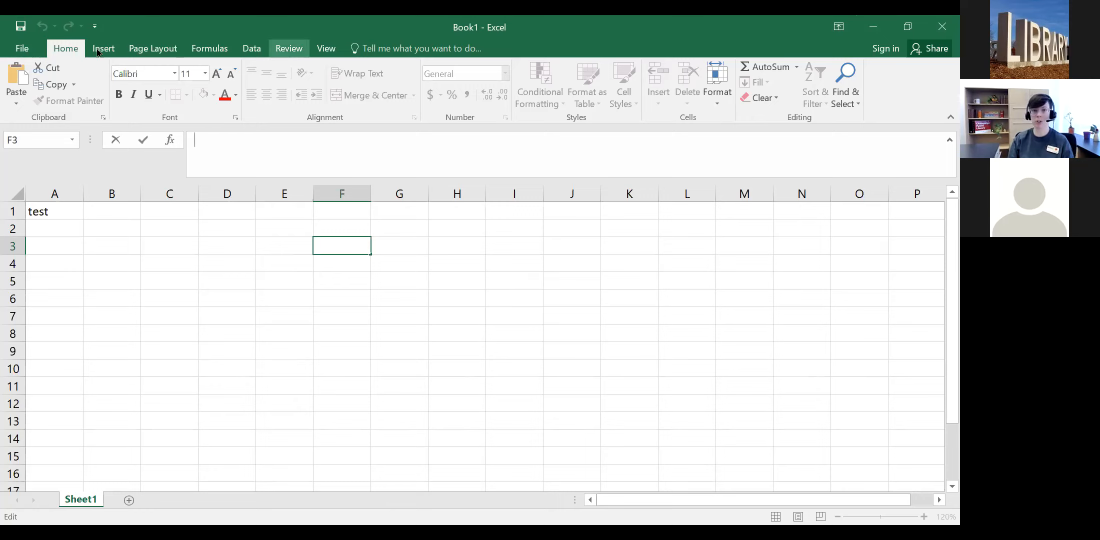
# Step: Set the Ribbon Display Options to Auto-hide Ribbon
pyautogui.click(840, 28)
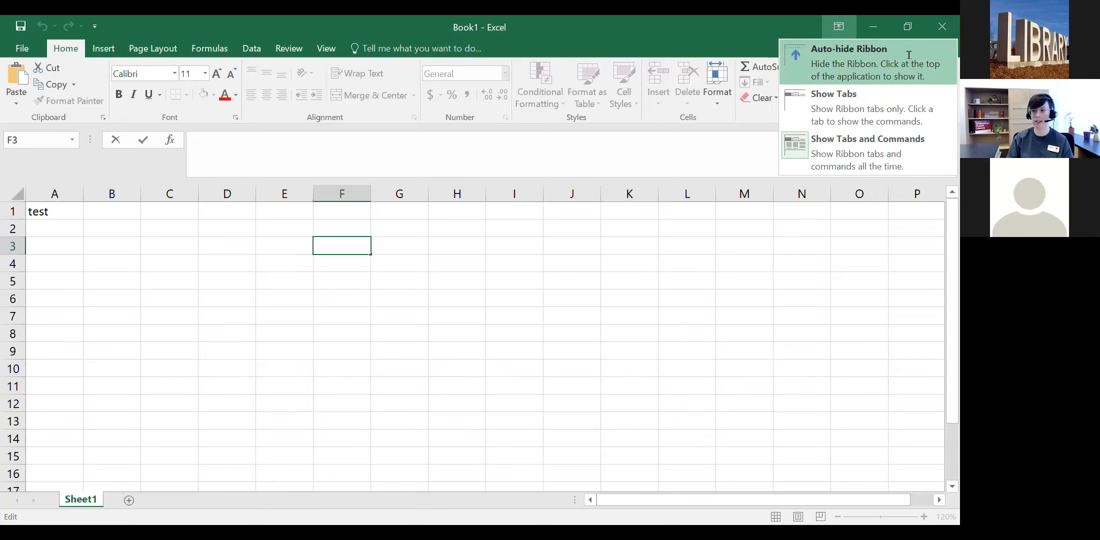
pyautogui.click(875, 63)
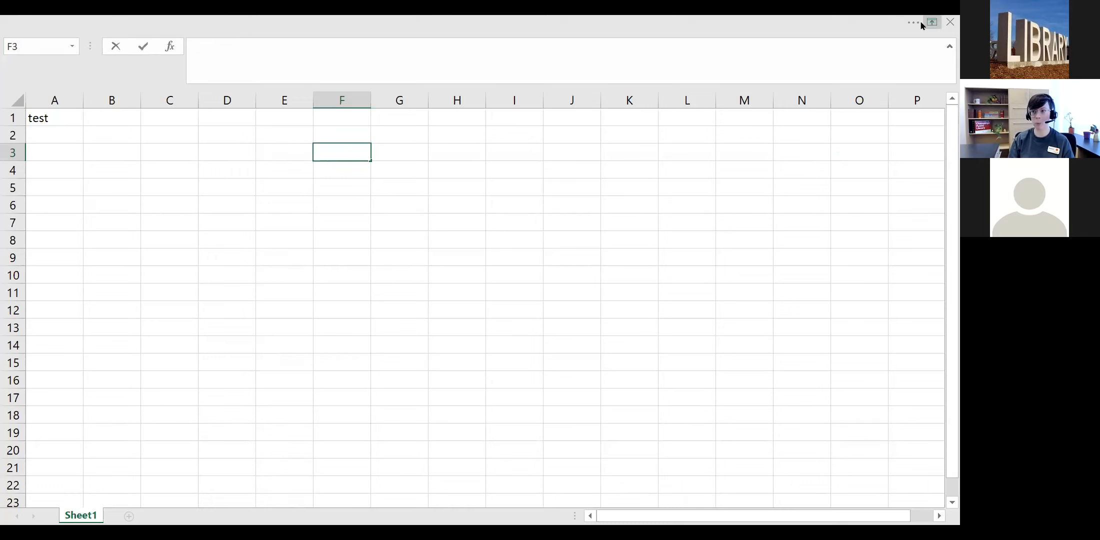
# Step: Briefly reveal the hidden ribbon twice, then set ribbon display to Show Tabs
pyautogui.click(601, 20)
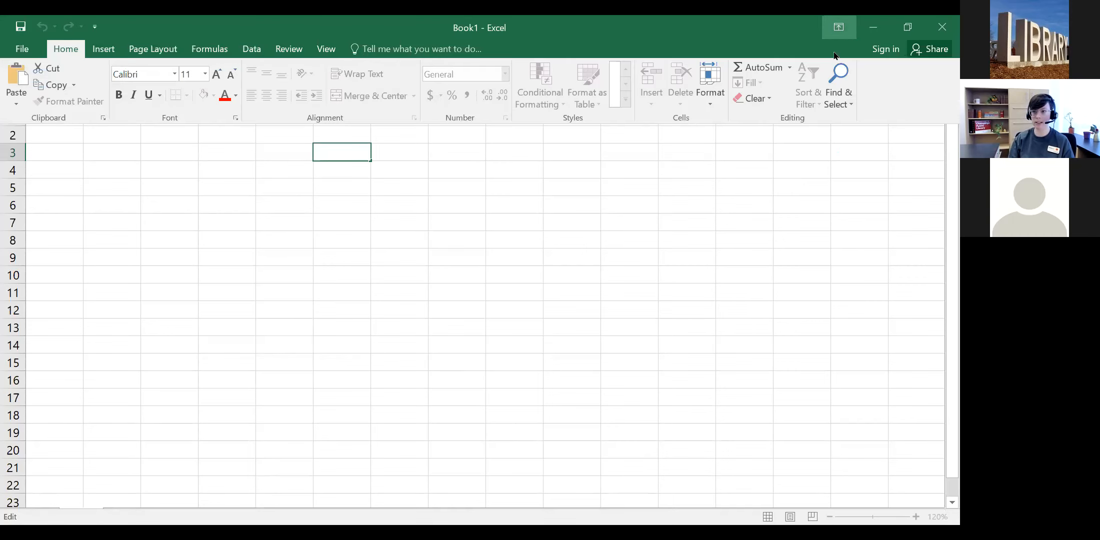
pyautogui.click(485, 229)
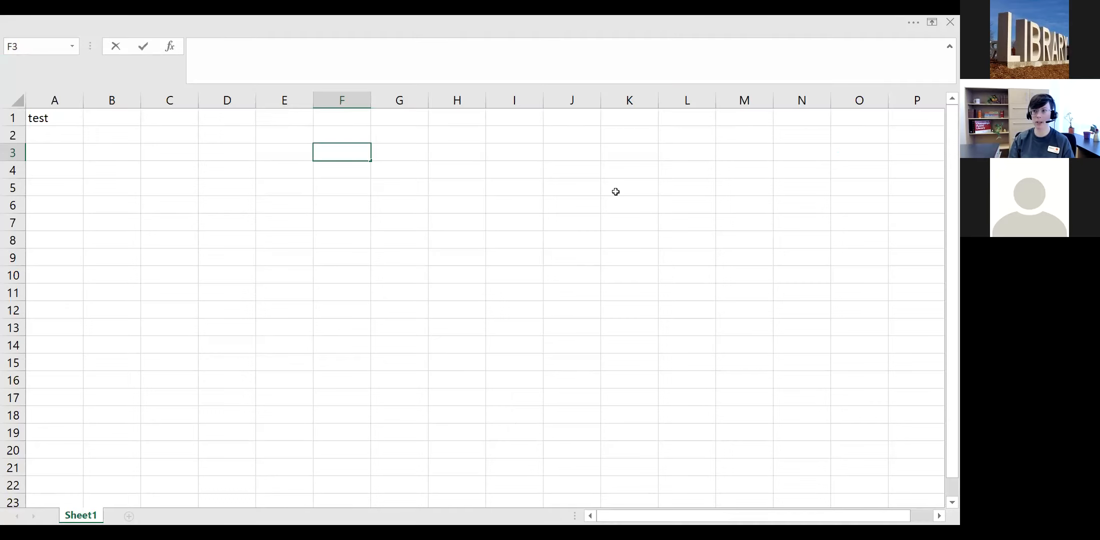
pyautogui.click(912, 24)
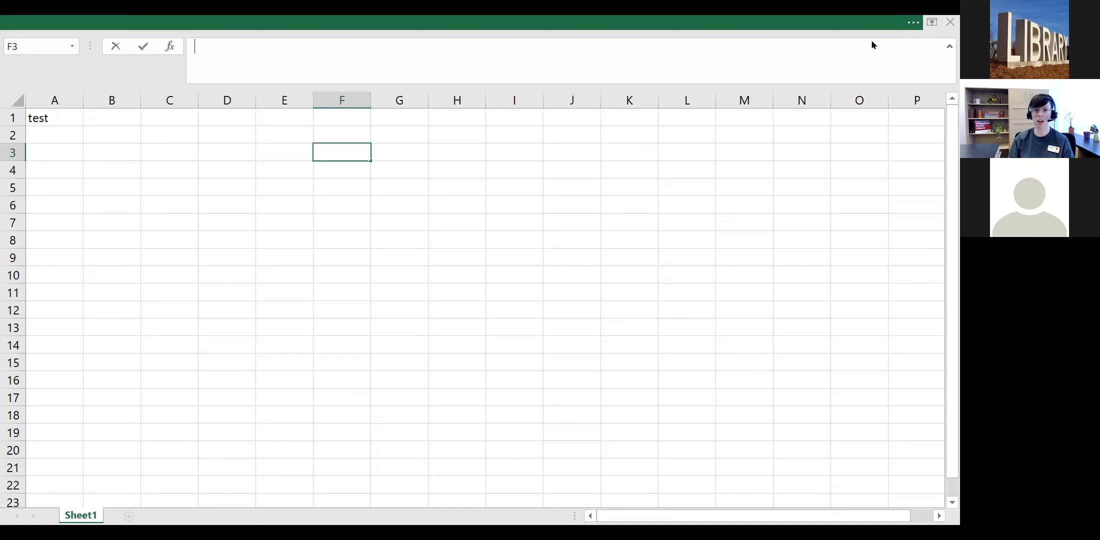
pyautogui.click(437, 213)
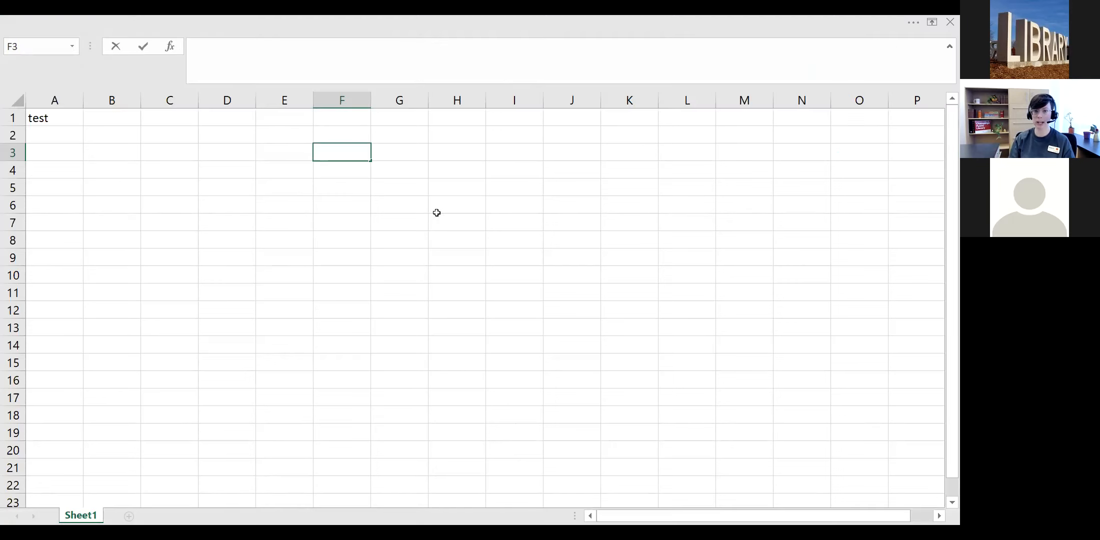
pyautogui.click(933, 22)
pyautogui.click(855, 100)
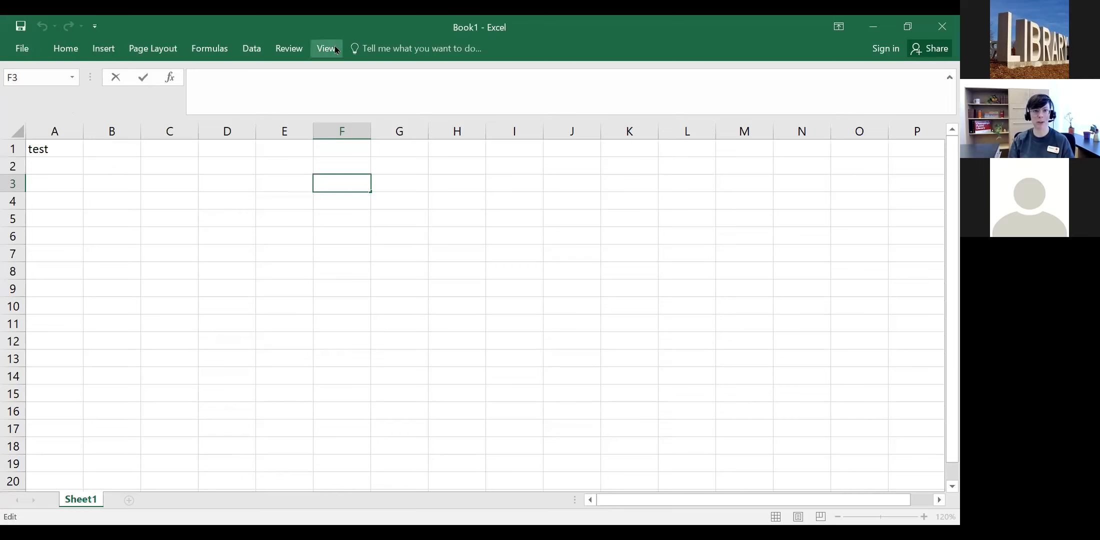
# Step: Peek at the View and Formulas tabs, then set the ribbon to Show Tabs and Commands
pyautogui.click(328, 48)
pyautogui.scroll(3, 249, 50)
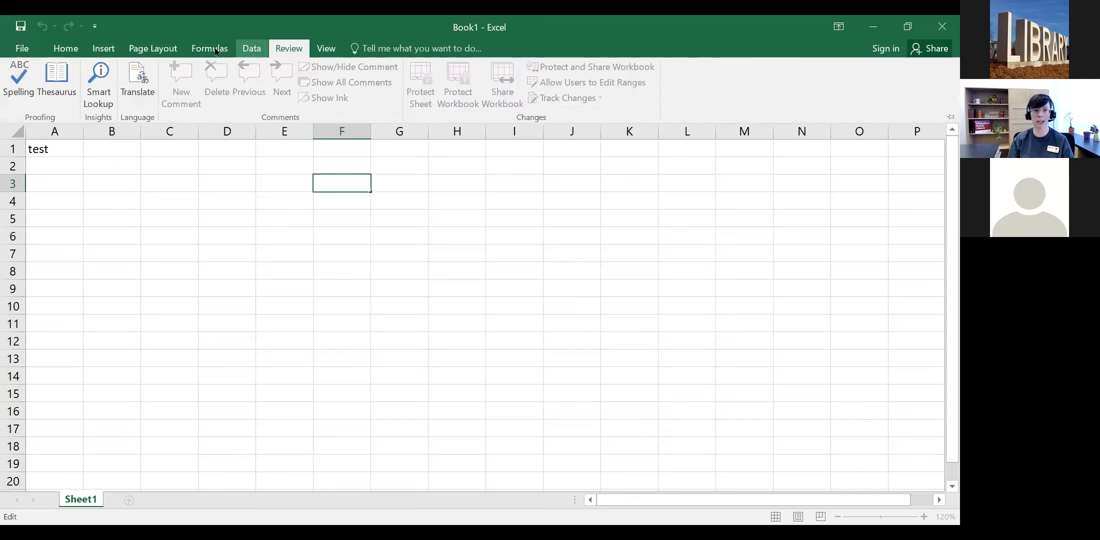
pyautogui.click(210, 48)
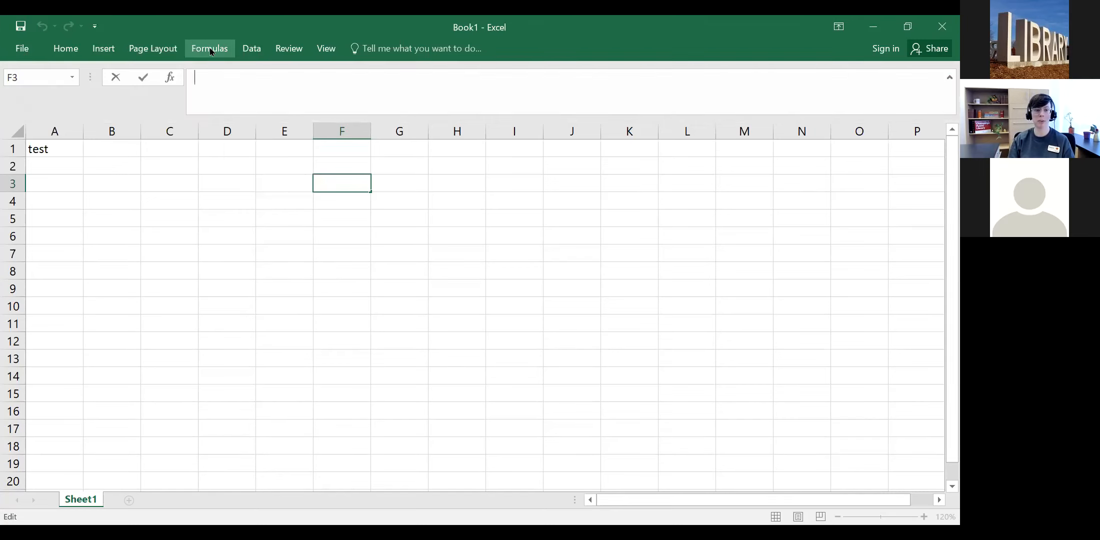
pyautogui.click(210, 48)
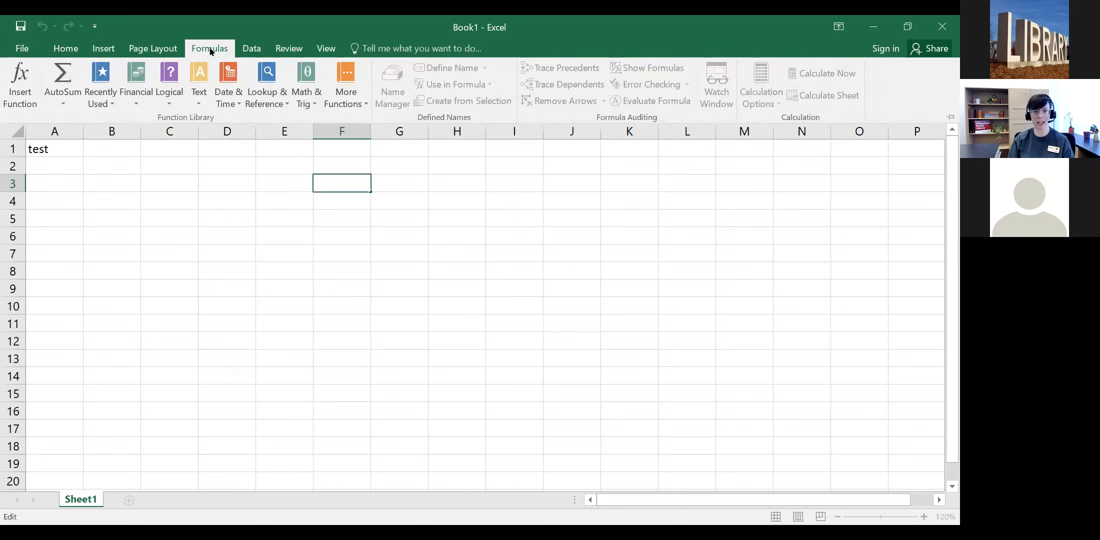
pyautogui.click(210, 48)
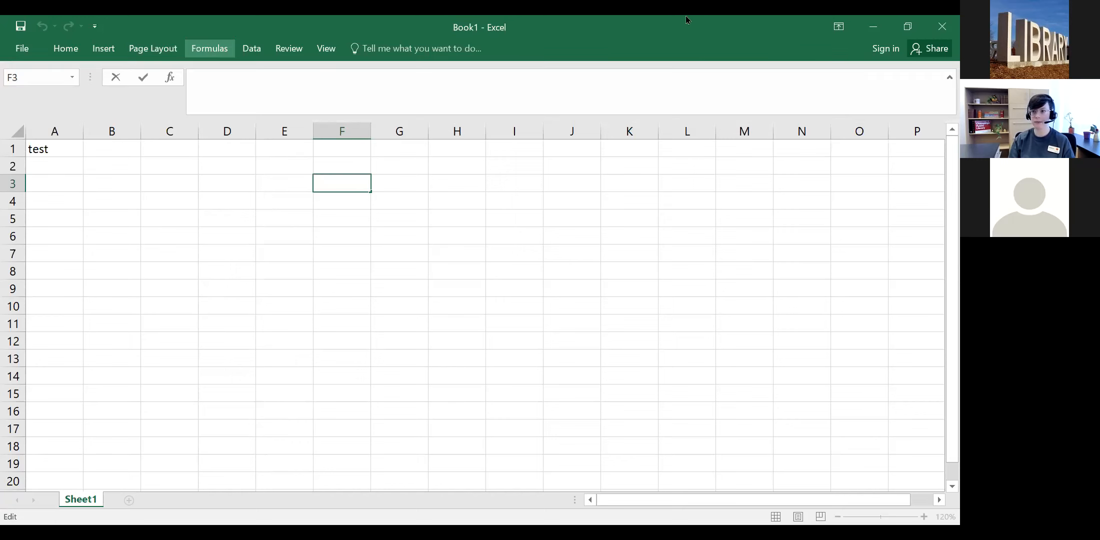
pyautogui.click(841, 27)
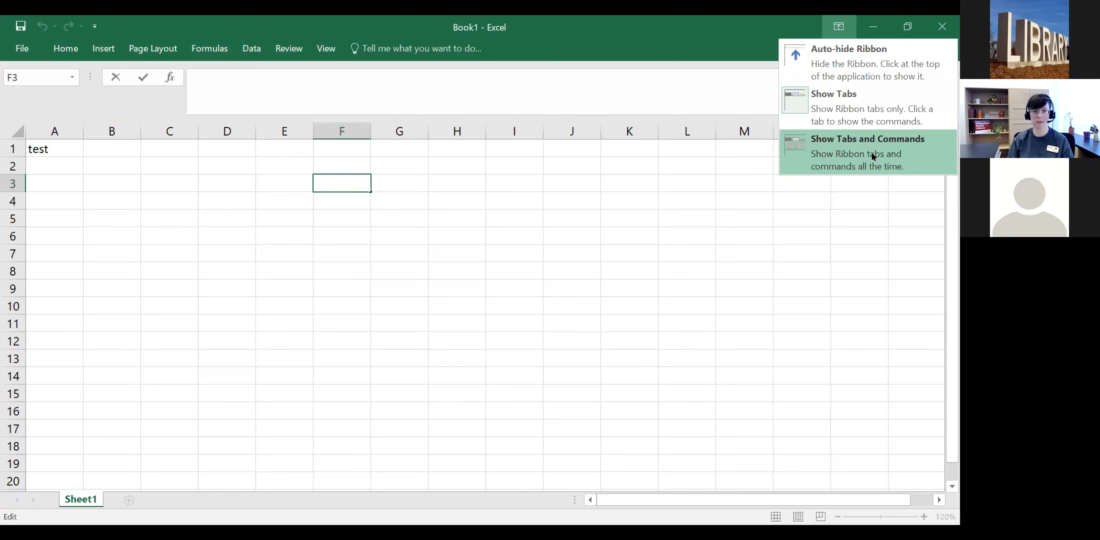
pyautogui.click(61, 50)
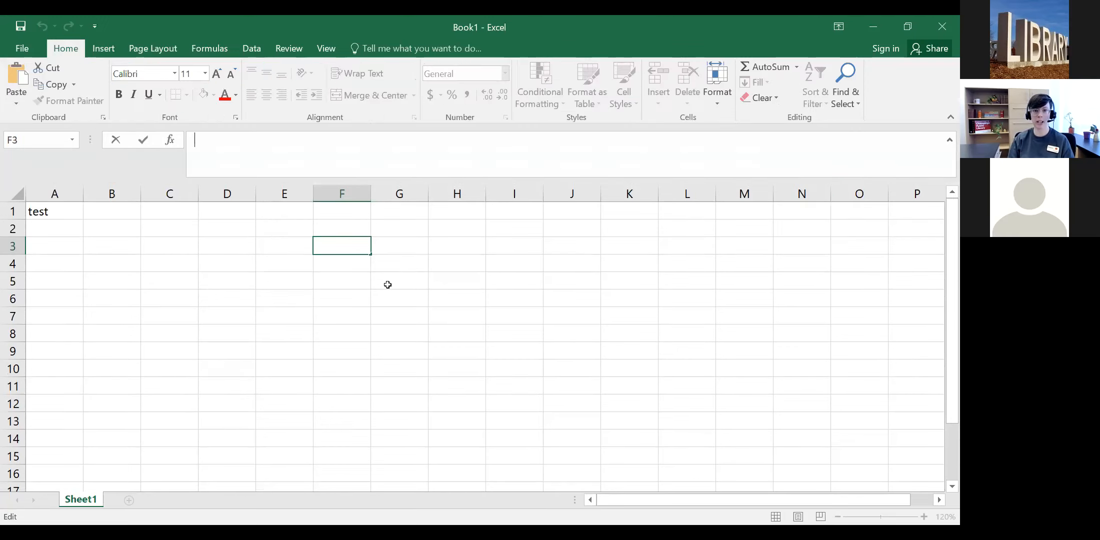
# Step: Practise selecting cells F10, C7, H11, D8, J4 and E7
pyautogui.click(368, 371)
pyautogui.click(169, 316)
pyautogui.click(449, 380)
pyautogui.click(221, 330)
pyautogui.click(550, 263)
pyautogui.click(313, 308)
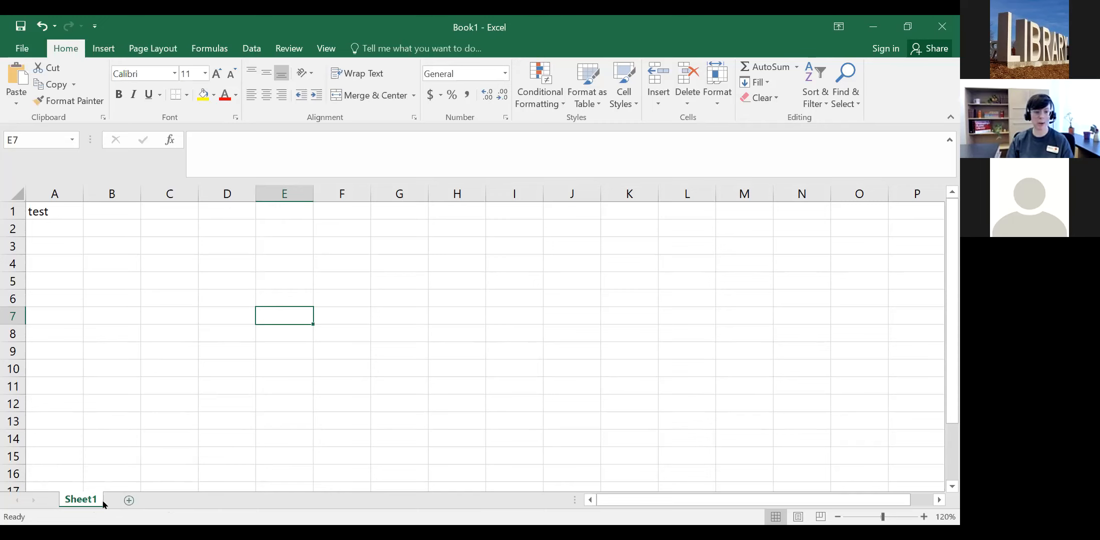
# Step: Add six blank worksheets, Sheet2 through Sheet7, then go back to the Sheet1 tab
pyautogui.click(130, 501)
pyautogui.click(173, 500)
pyautogui.click(219, 500)
pyautogui.click(262, 500)
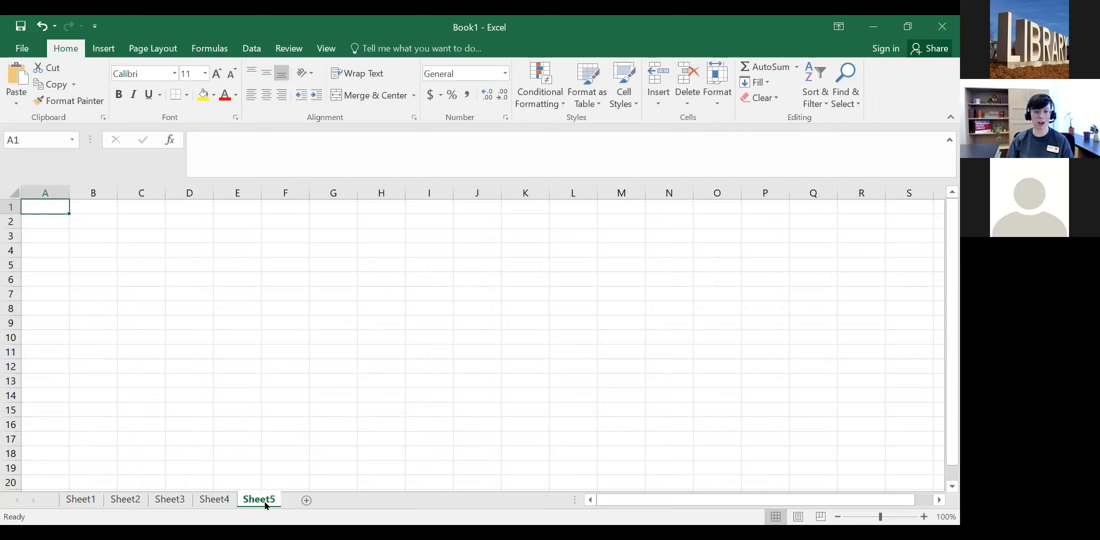
pyautogui.click(306, 501)
pyautogui.click(351, 500)
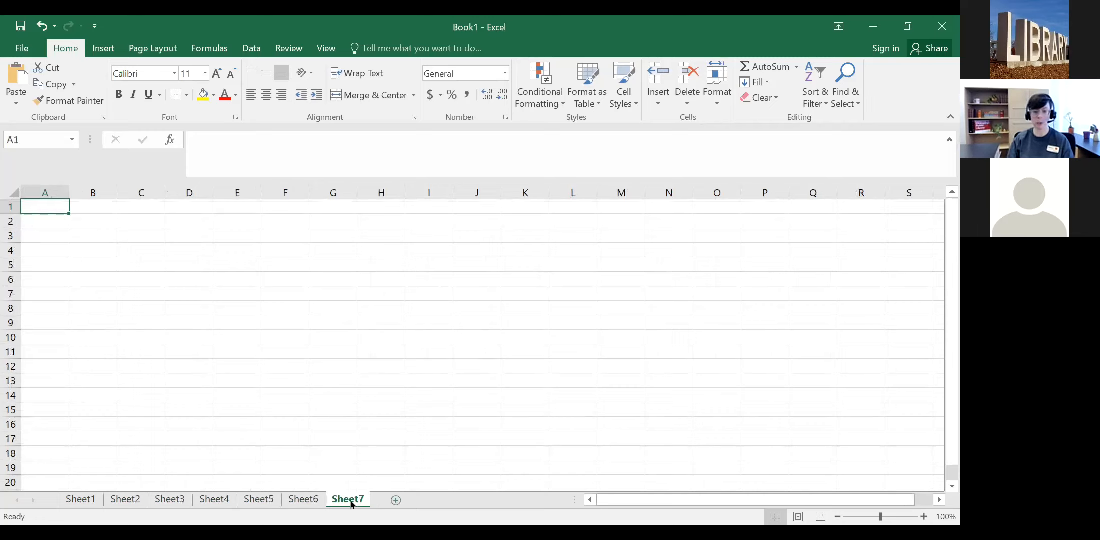
pyautogui.click(89, 501)
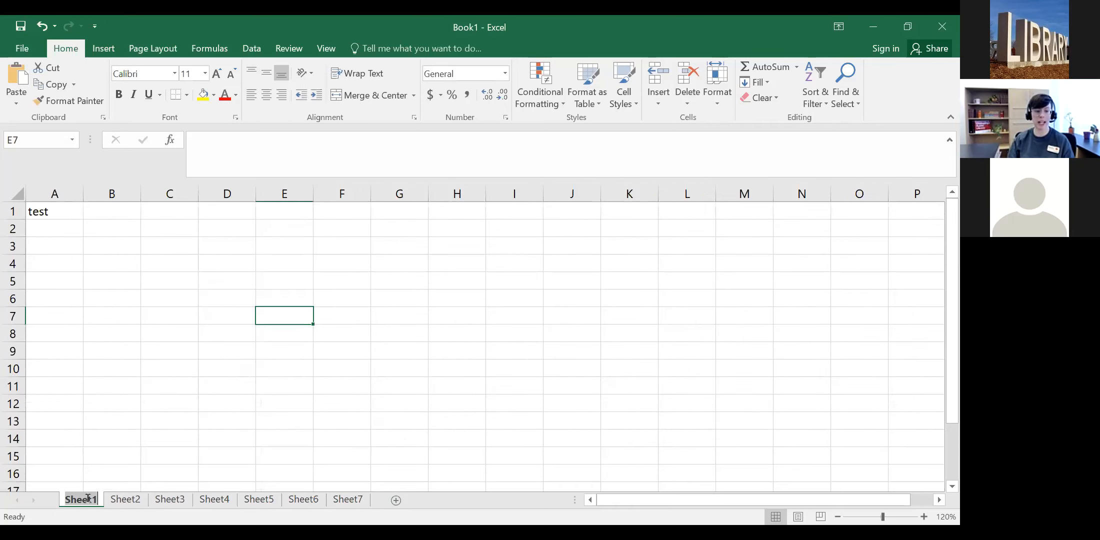
pyautogui.doubleClick(92, 500)
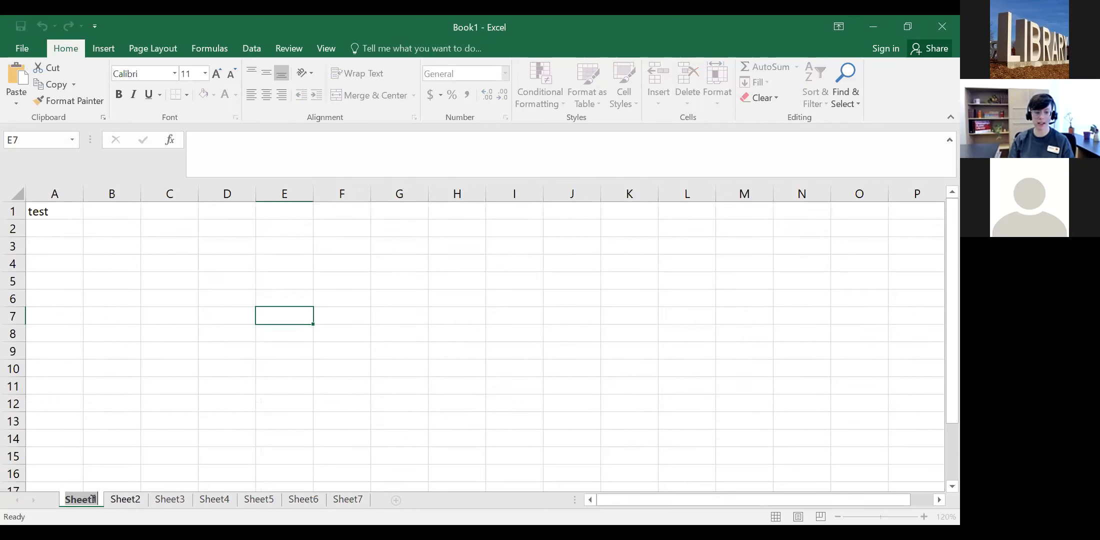
# Step: Rename Sheet1, Sheet2 and Sheet3 to January, February and March
pyautogui.press('BackSpace')
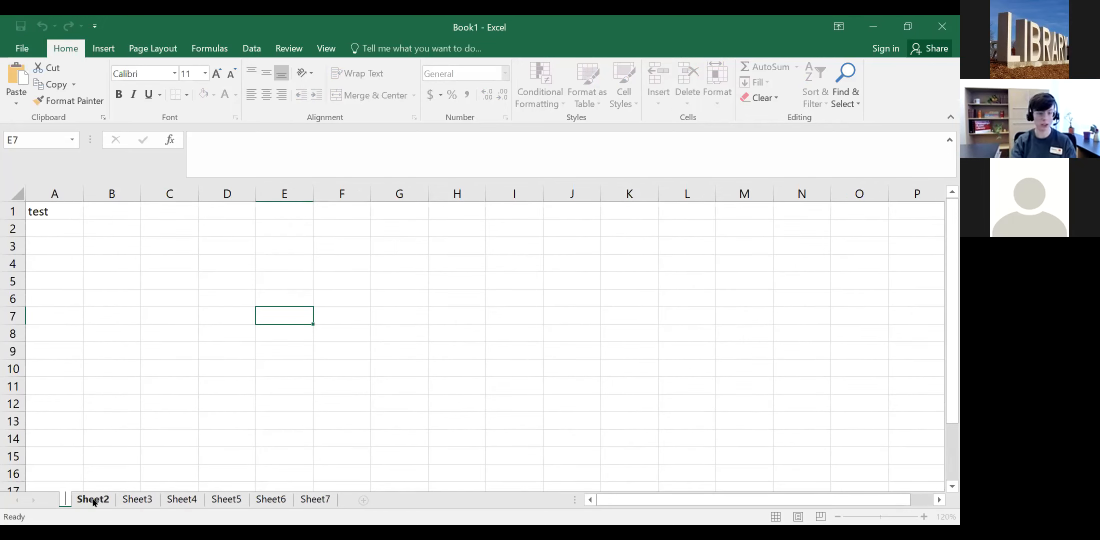
pyautogui.write('January')
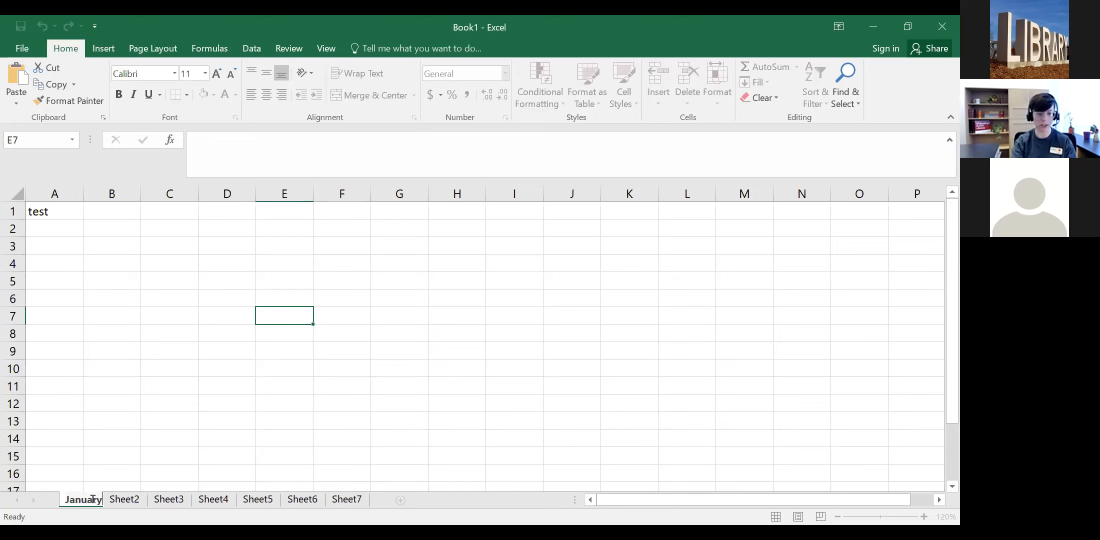
pyautogui.press('Return')
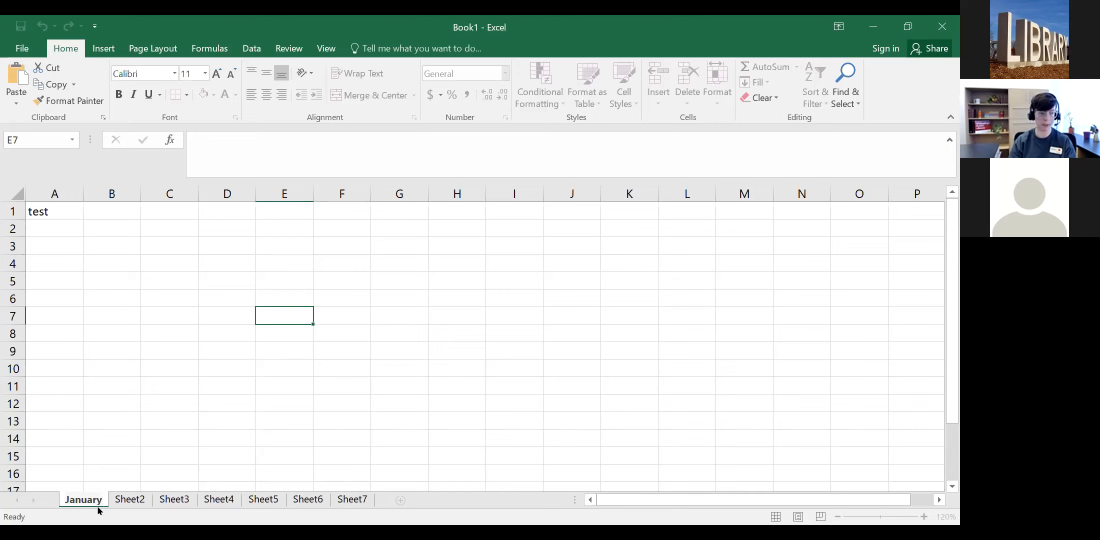
pyautogui.doubleClick(129, 500)
pyautogui.write('February')
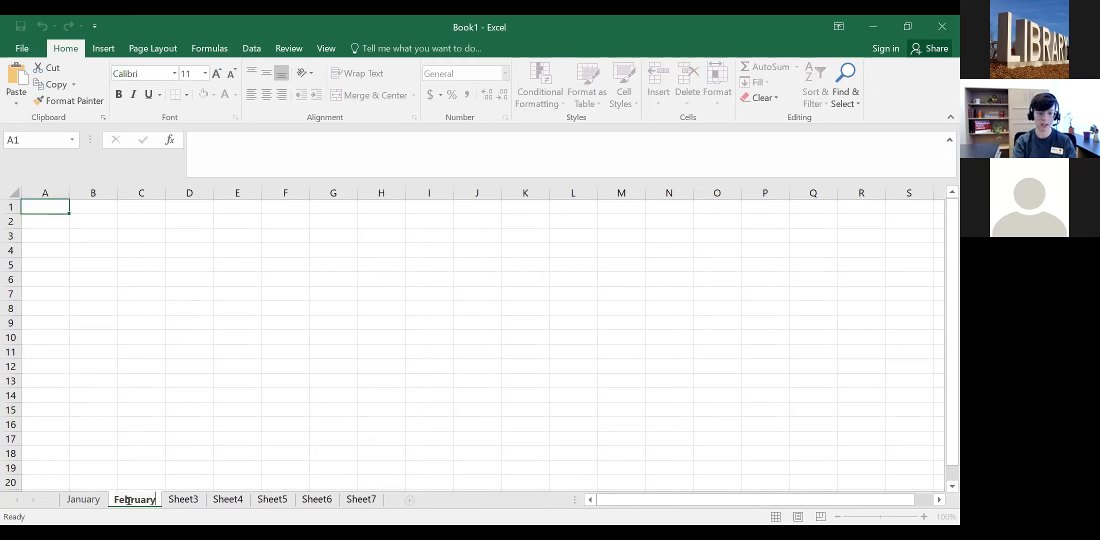
pyautogui.press('Return')
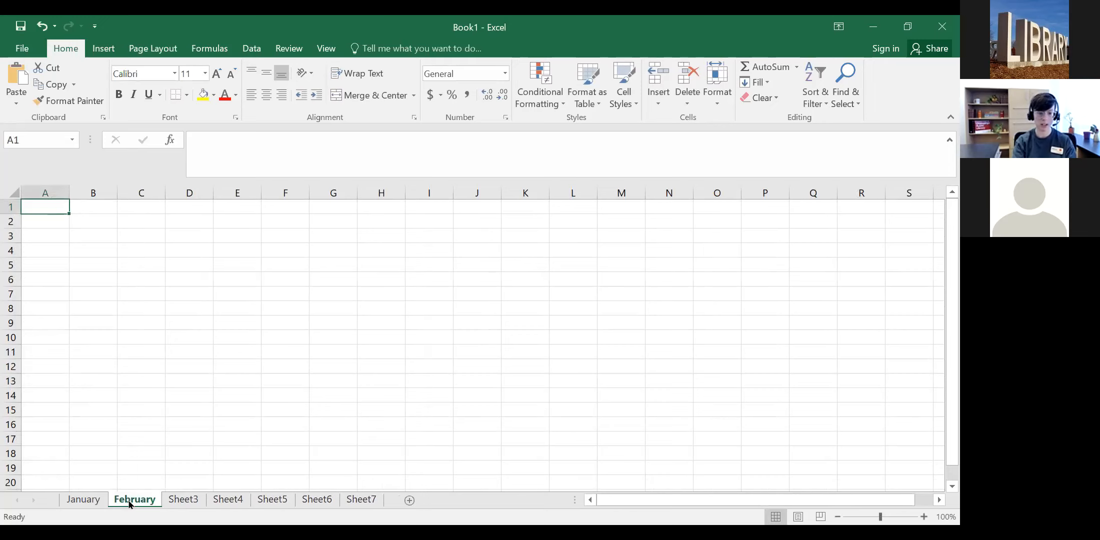
pyautogui.doubleClick(184, 499)
pyautogui.write('March')
pyautogui.press('Return')
# Step: Switch between the January, February, March and Sheet4–Sheet6 tabs to check them
pyautogui.click(129, 498)
pyautogui.click(97, 498)
pyautogui.click(136, 499)
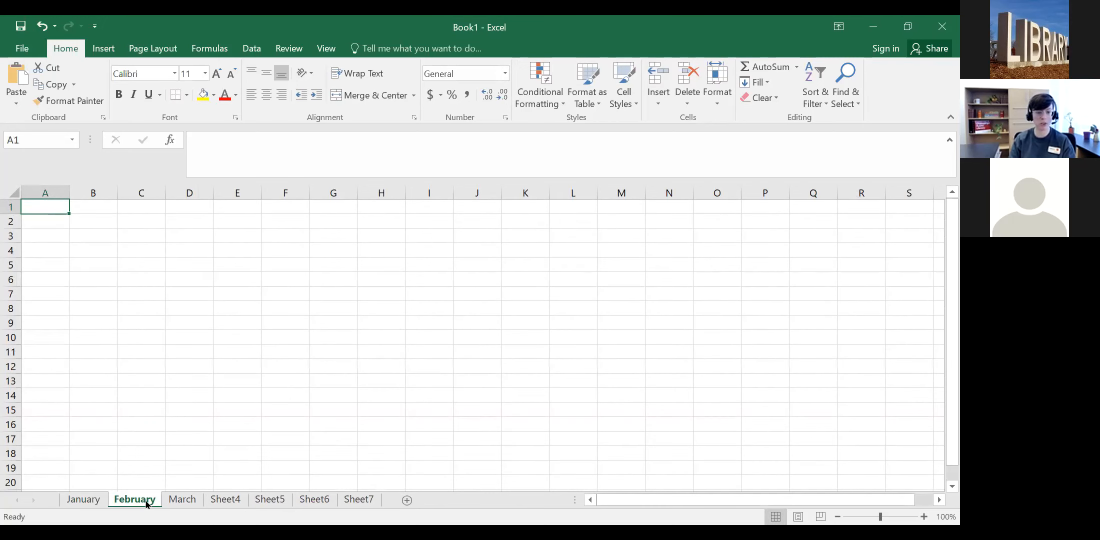
pyautogui.click(180, 500)
pyautogui.doubleClick(183, 500)
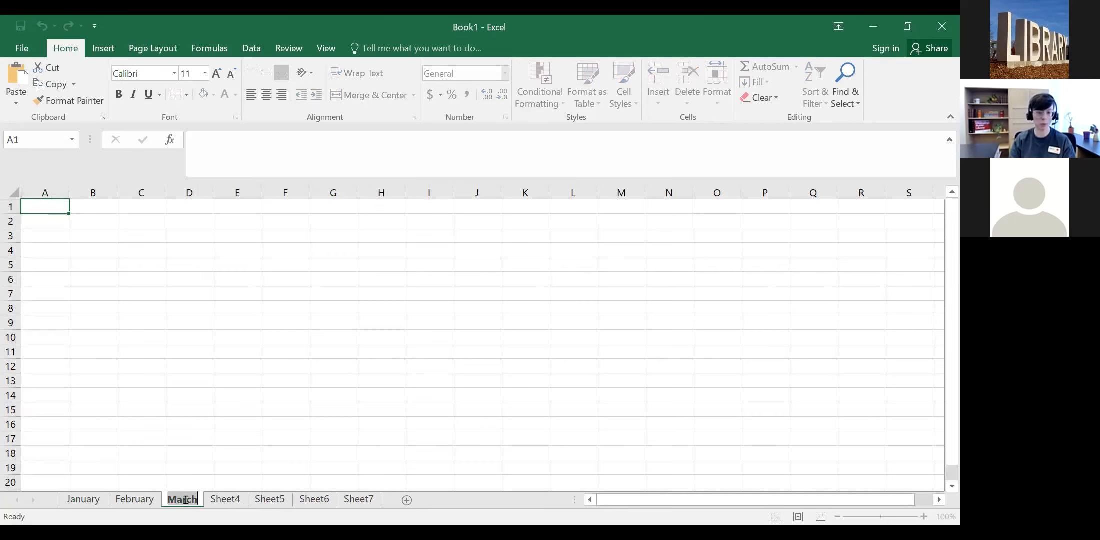
pyautogui.click(133, 500)
pyautogui.click(81, 499)
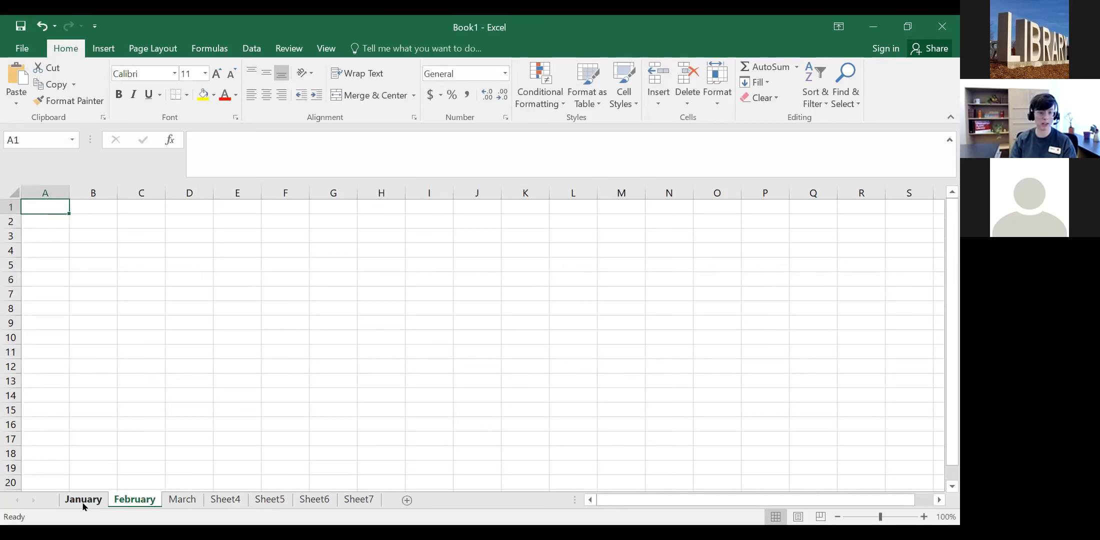
pyautogui.click(134, 500)
pyautogui.click(182, 500)
pyautogui.click(225, 499)
pyautogui.click(181, 501)
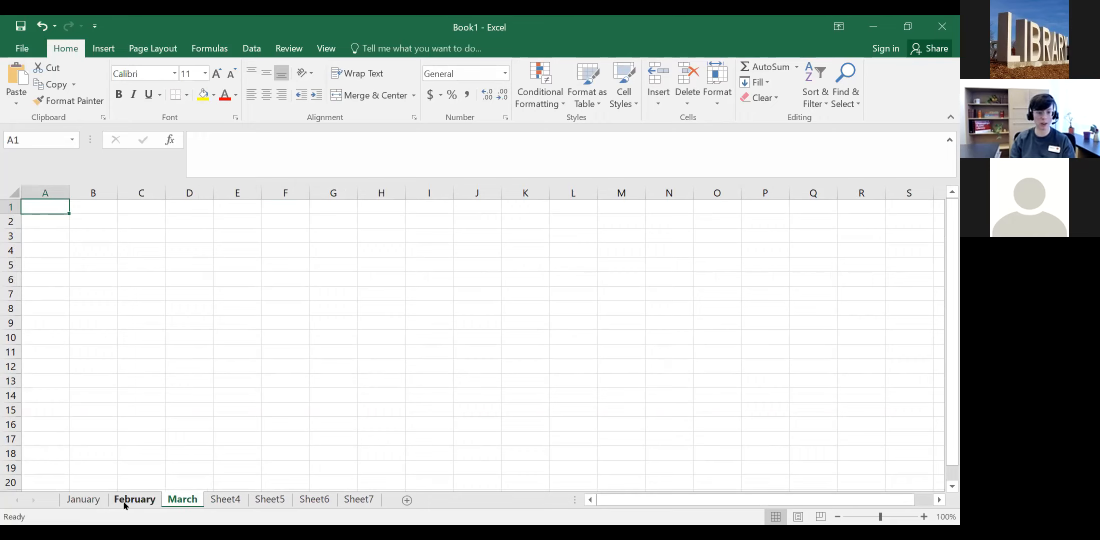
pyautogui.click(84, 500)
pyautogui.click(134, 499)
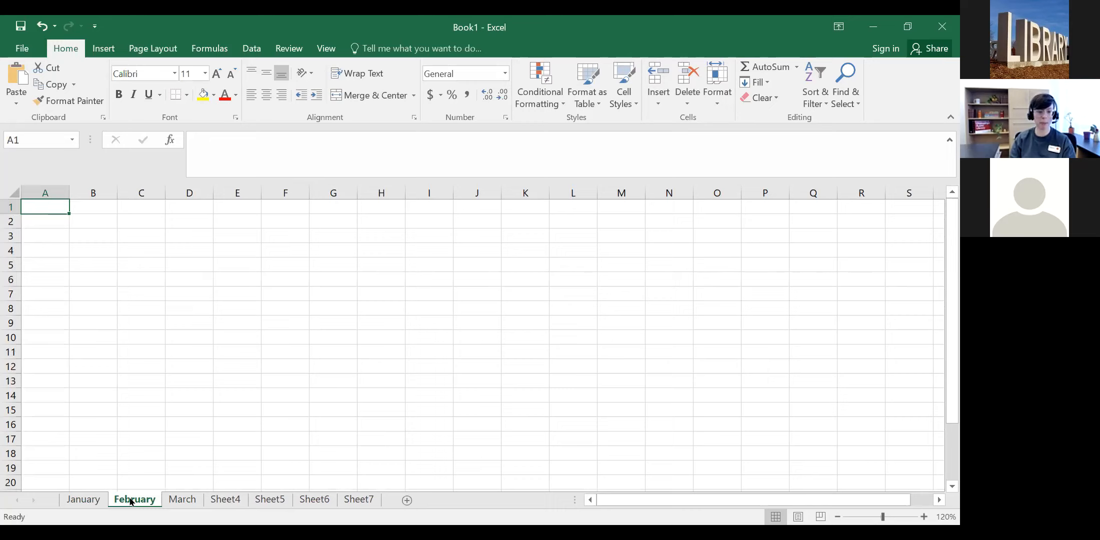
pyautogui.click(181, 501)
pyautogui.click(225, 502)
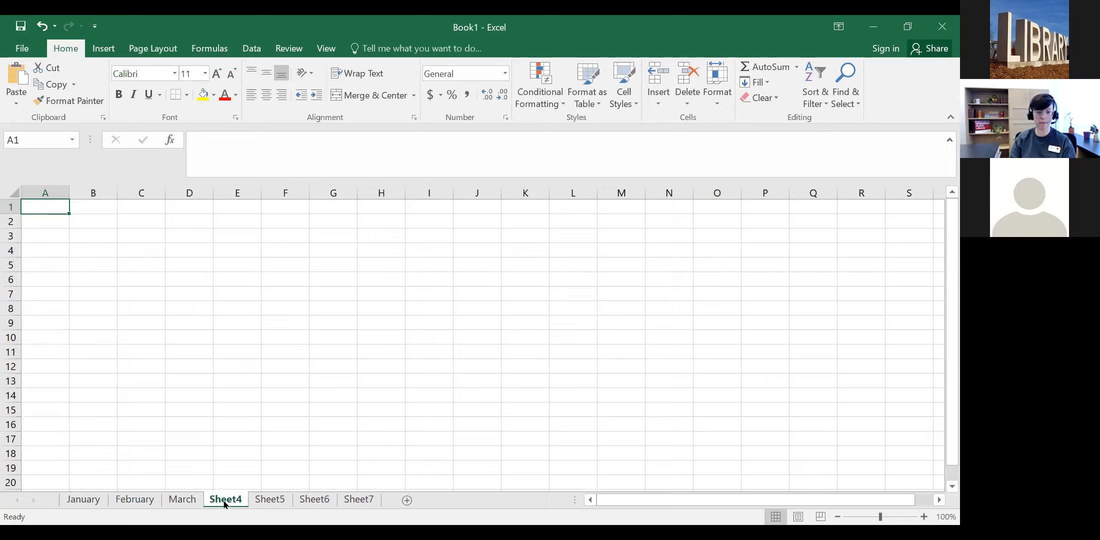
pyautogui.click(266, 501)
pyautogui.click(311, 501)
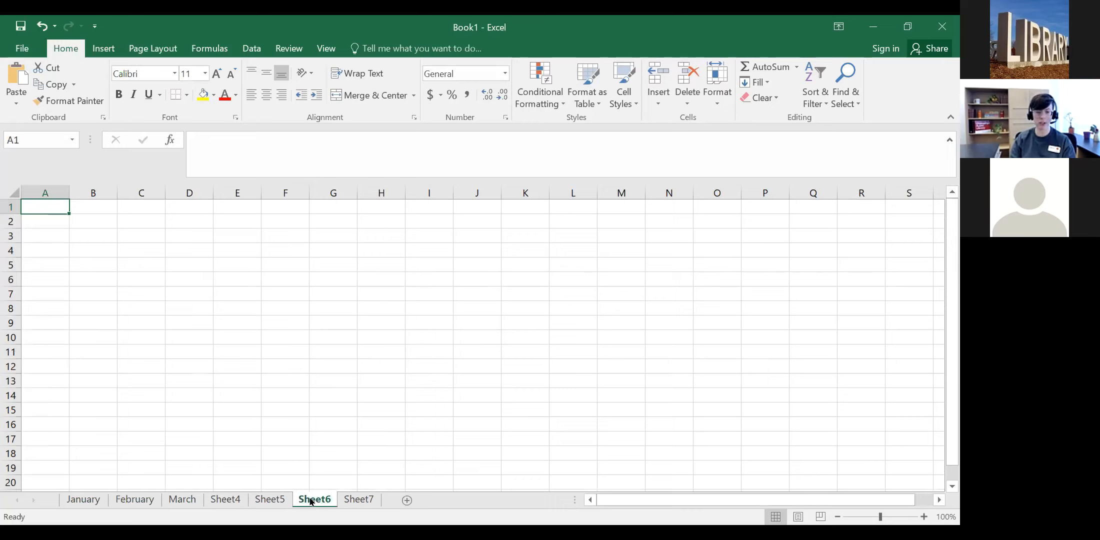
# Step: Delete Sheet6, Sheet7, Sheet5 and Sheet4 from the sheet-tab context menu
pyautogui.rightClick(317, 501)
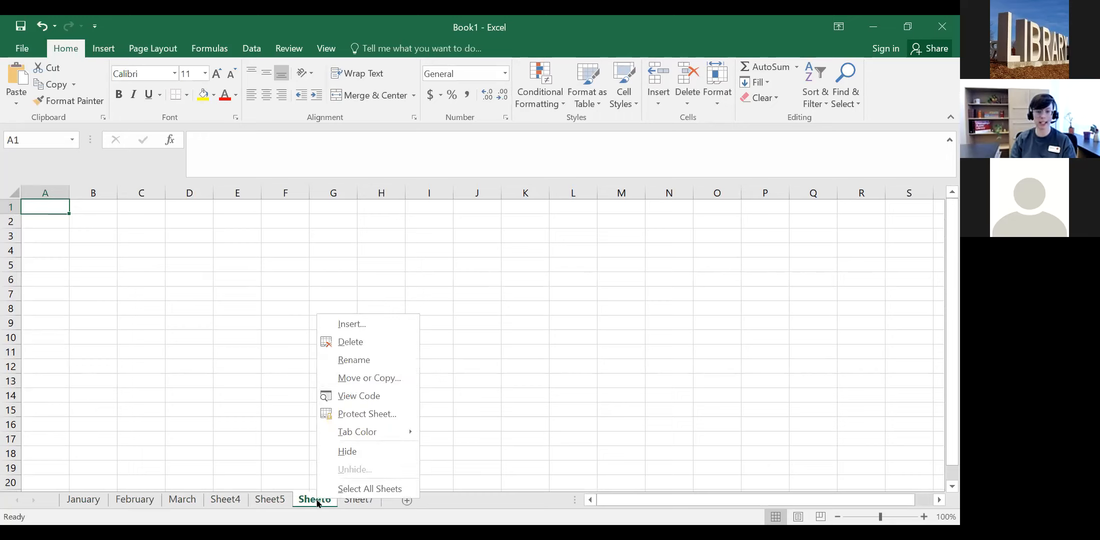
pyautogui.click(339, 342)
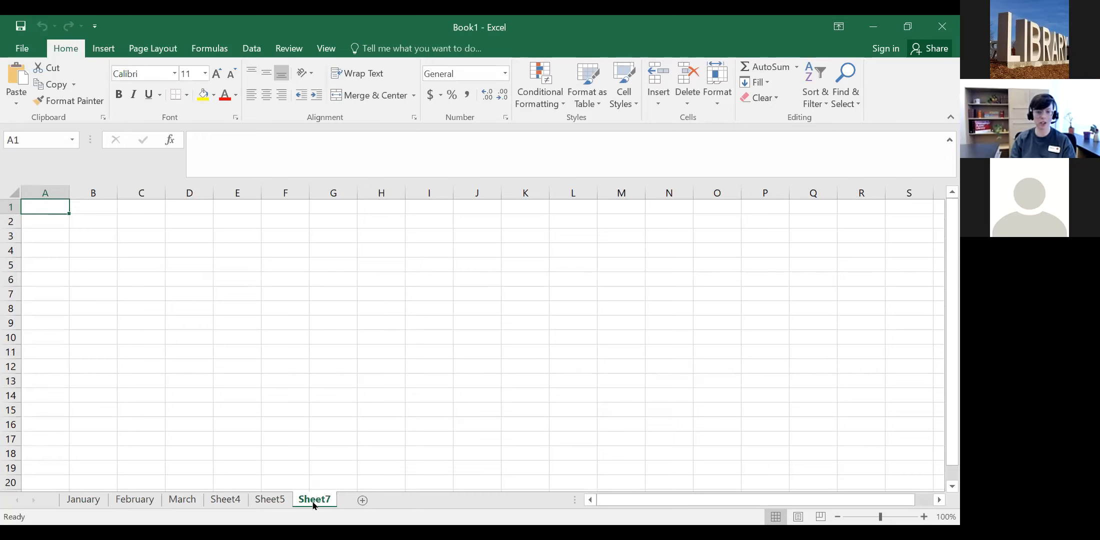
pyautogui.rightClick(316, 506)
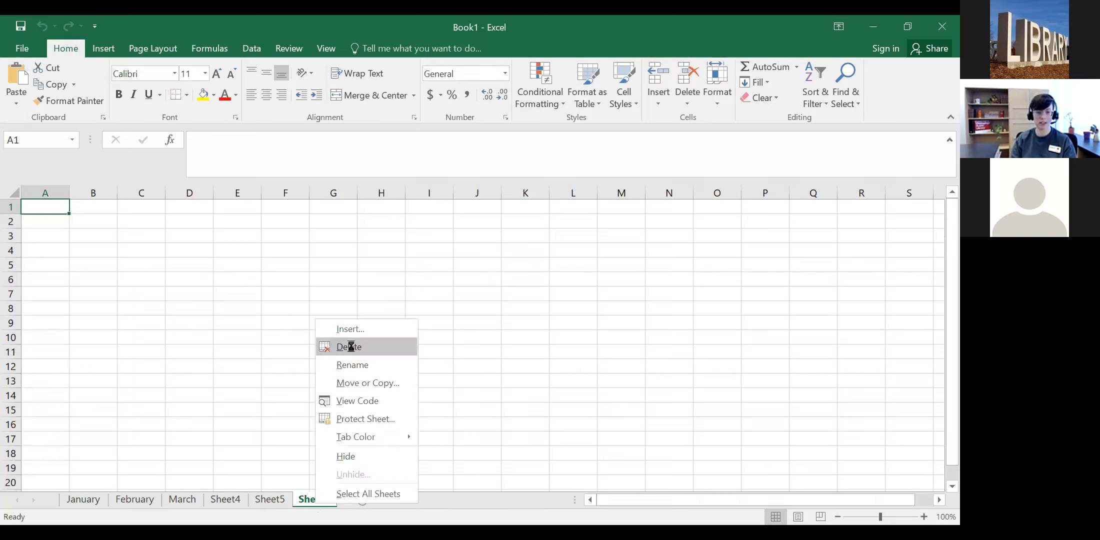
pyautogui.click(351, 343)
pyautogui.rightClick(279, 500)
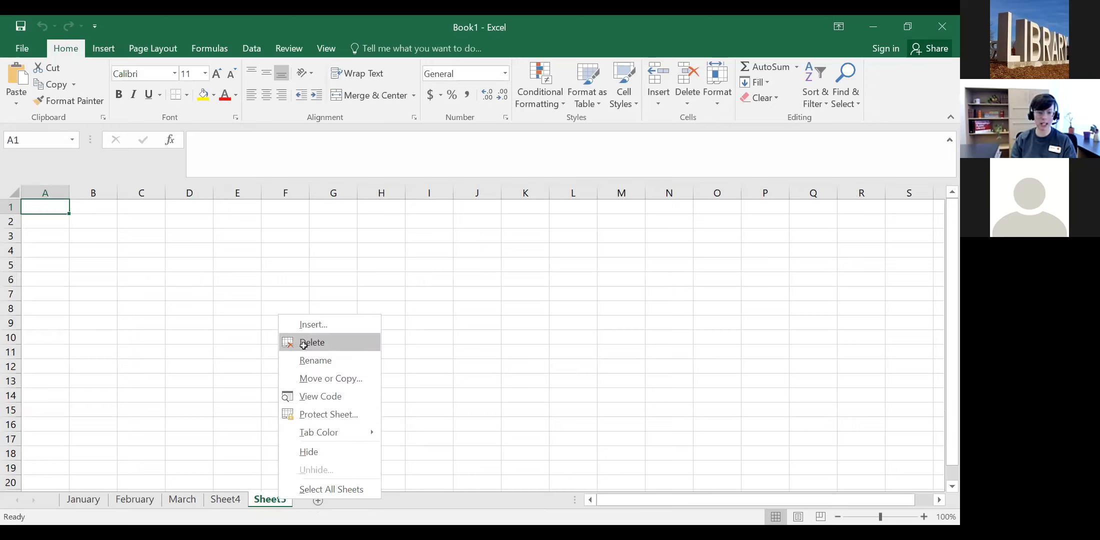
pyautogui.click(303, 344)
pyautogui.rightClick(229, 500)
pyautogui.click(294, 351)
# Step: Flip between the January, February and March tabs, ending on February
pyautogui.click(89, 503)
pyautogui.click(135, 501)
pyautogui.click(182, 501)
pyautogui.click(85, 502)
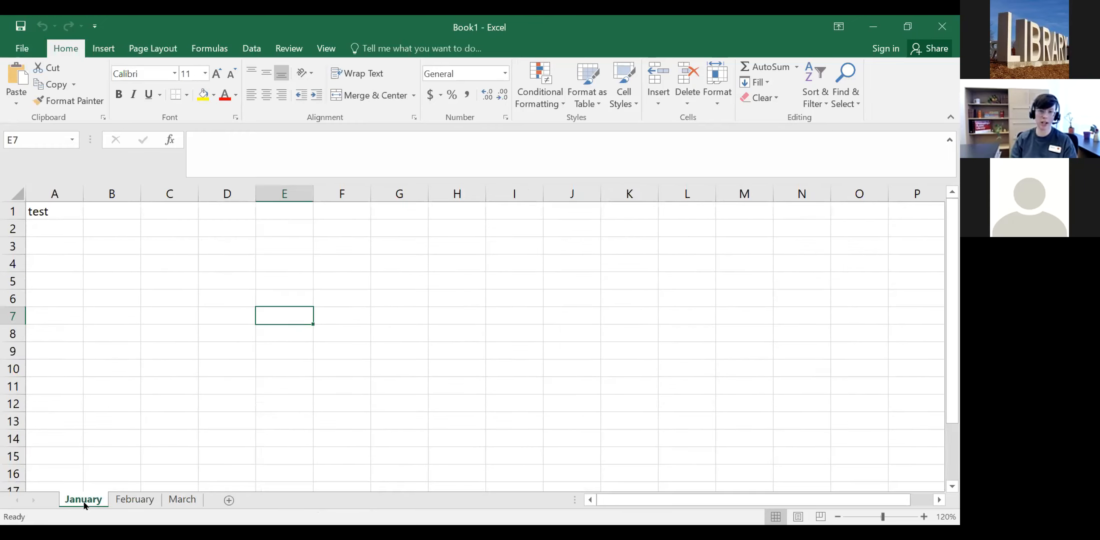
pyautogui.click(131, 500)
pyautogui.click(182, 500)
pyautogui.click(135, 500)
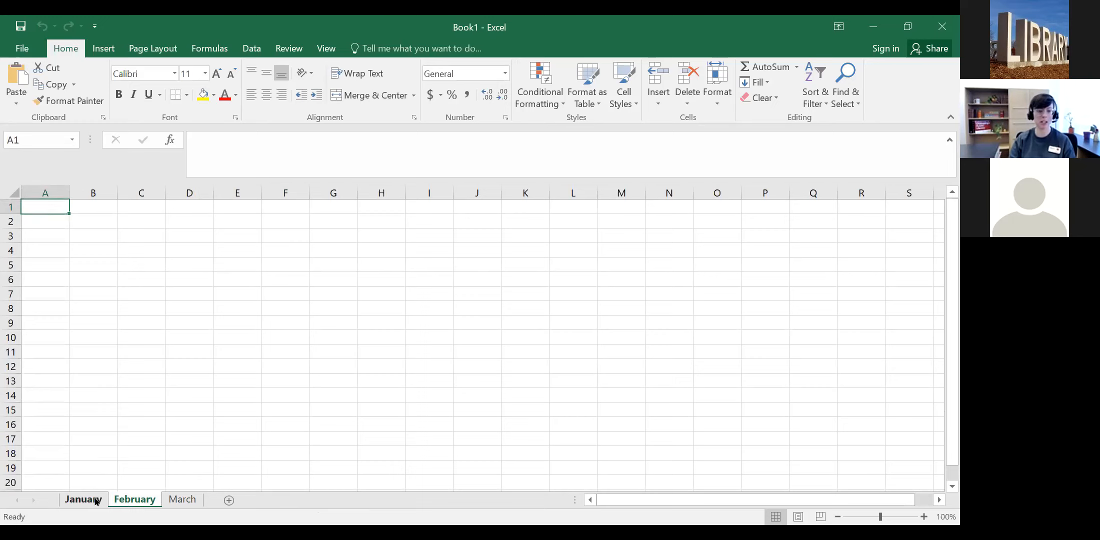
# Step: Go to the January sheet, which shows 'test' in A1
pyautogui.click(97, 501)
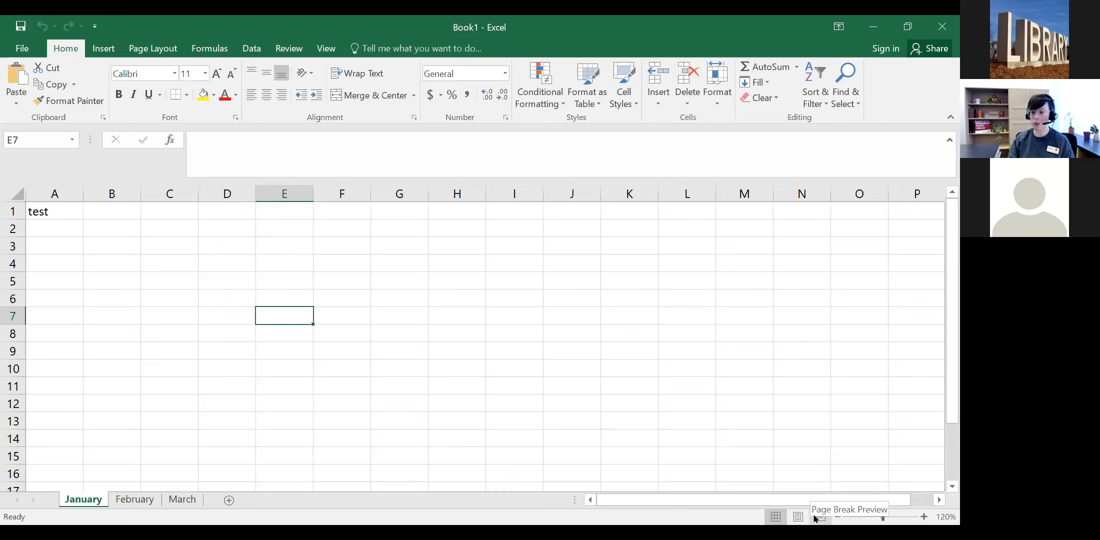
pyautogui.click(799, 519)
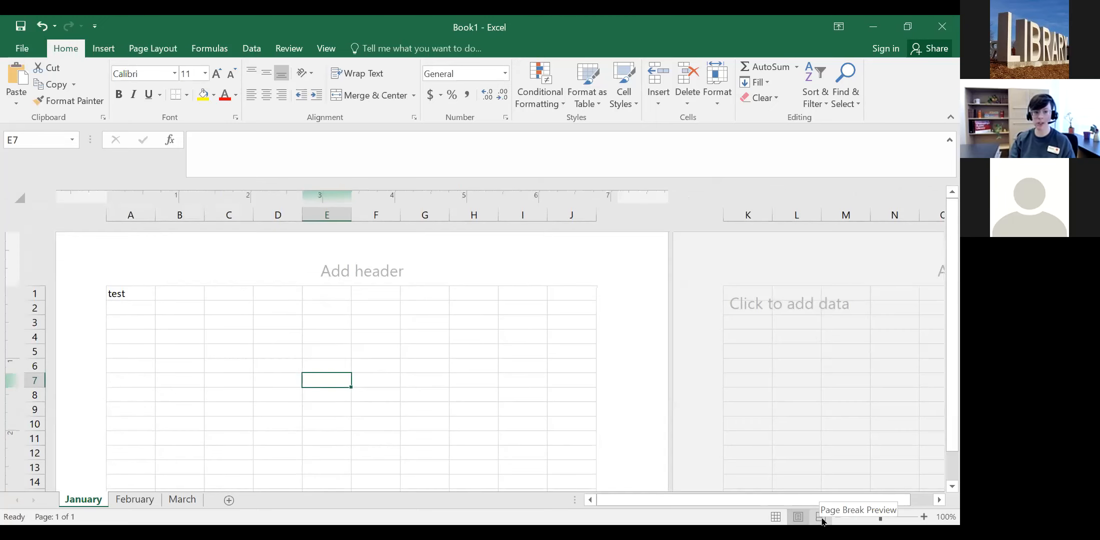
pyautogui.scroll(-8, 821, 517)
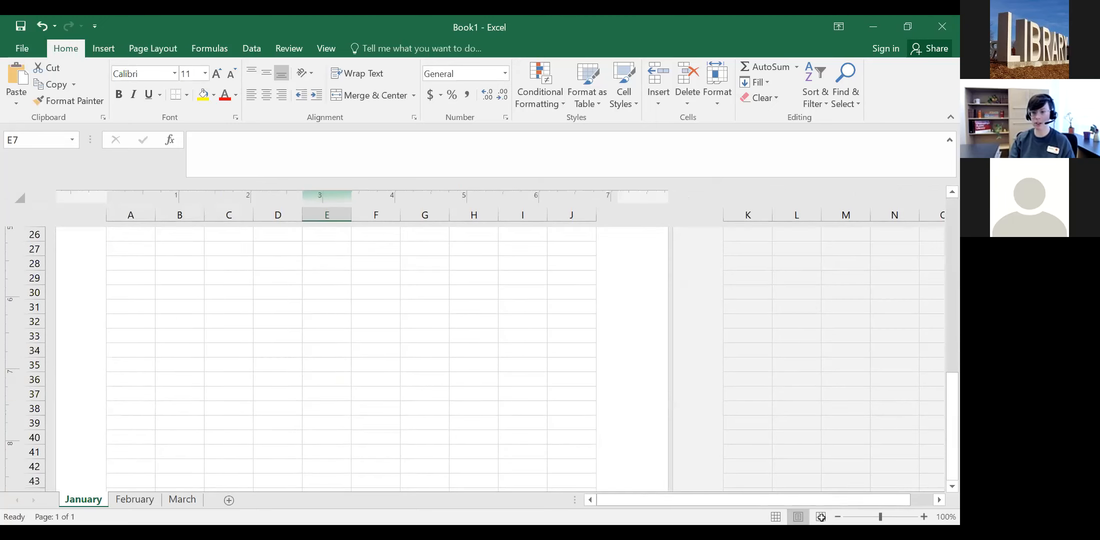
pyautogui.scroll(8, 589, 393)
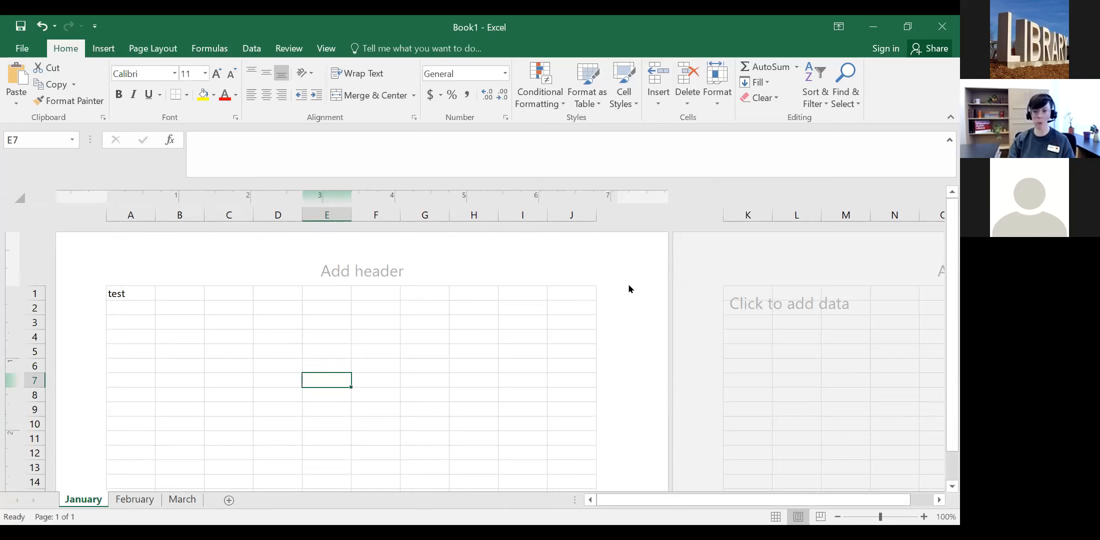
pyautogui.scroll(-10, 629, 288)
pyautogui.scroll(10, 629, 290)
pyautogui.scroll(-14, 629, 290)
pyautogui.scroll(14, 629, 287)
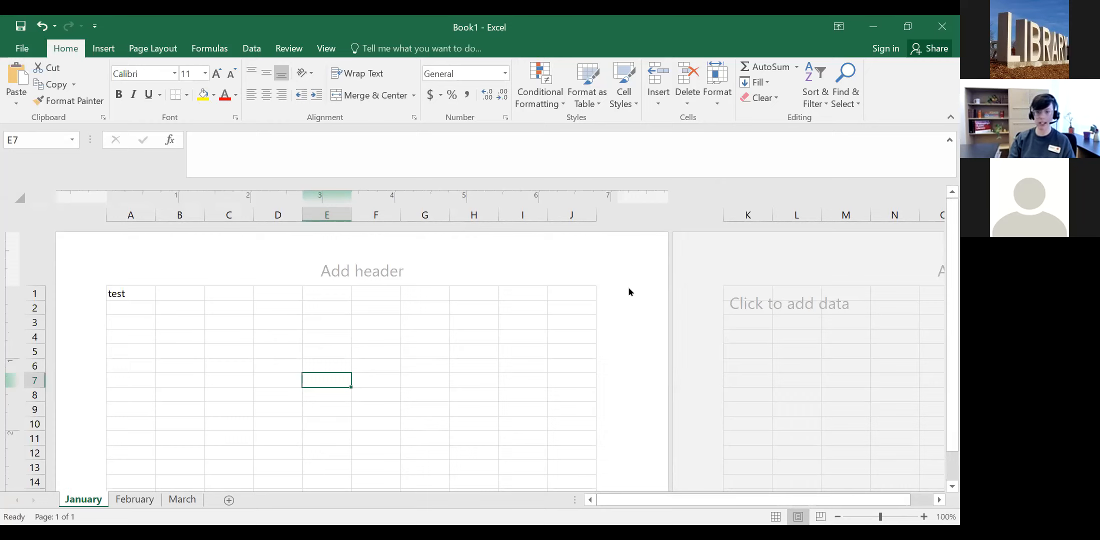
pyautogui.scroll(-14, 629, 292)
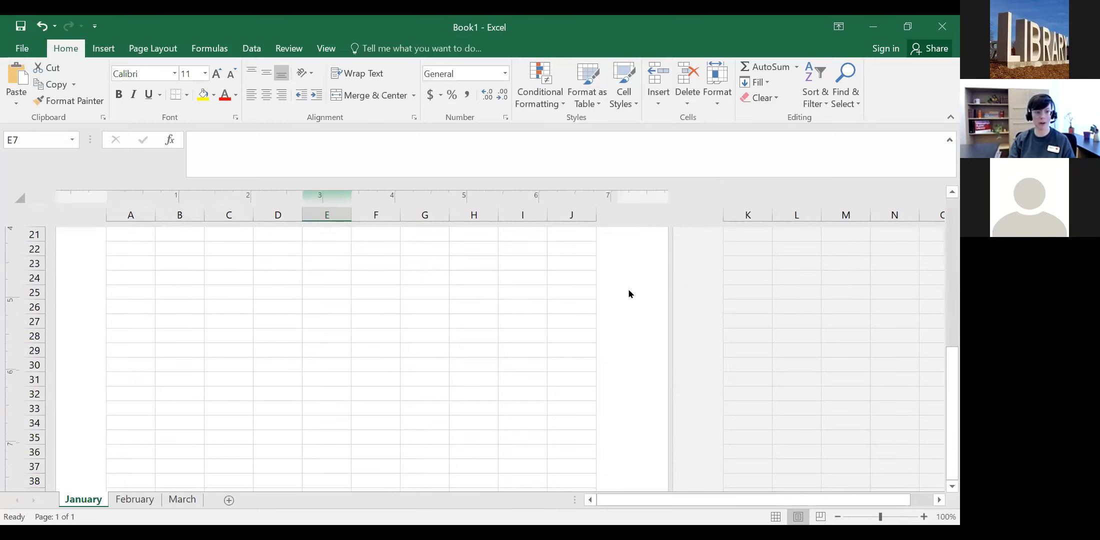
pyautogui.scroll(14, 629, 291)
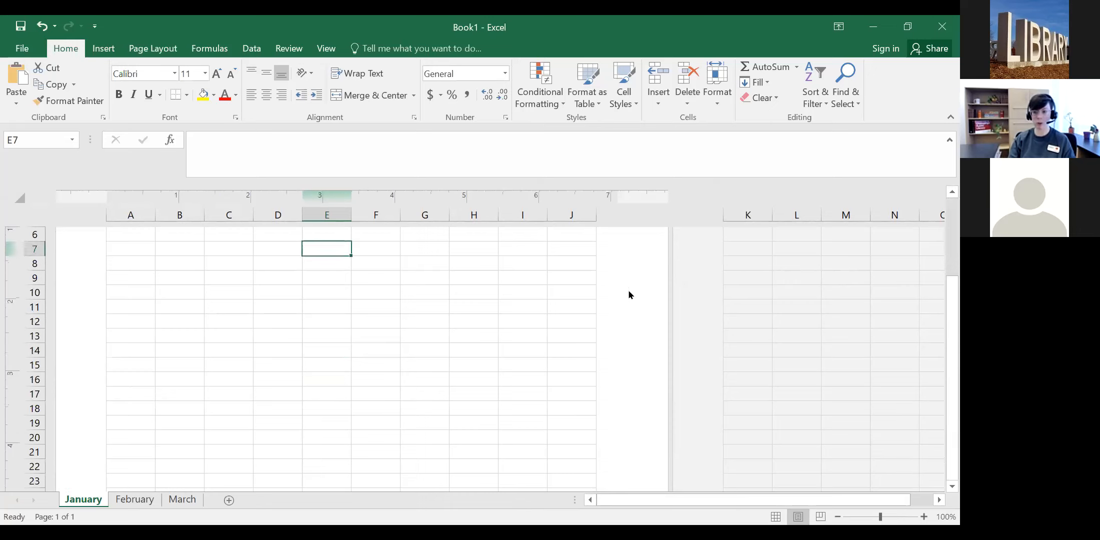
# Step: Try Page Break Preview, then put the January sheet back in Normal view
pyautogui.click(821, 519)
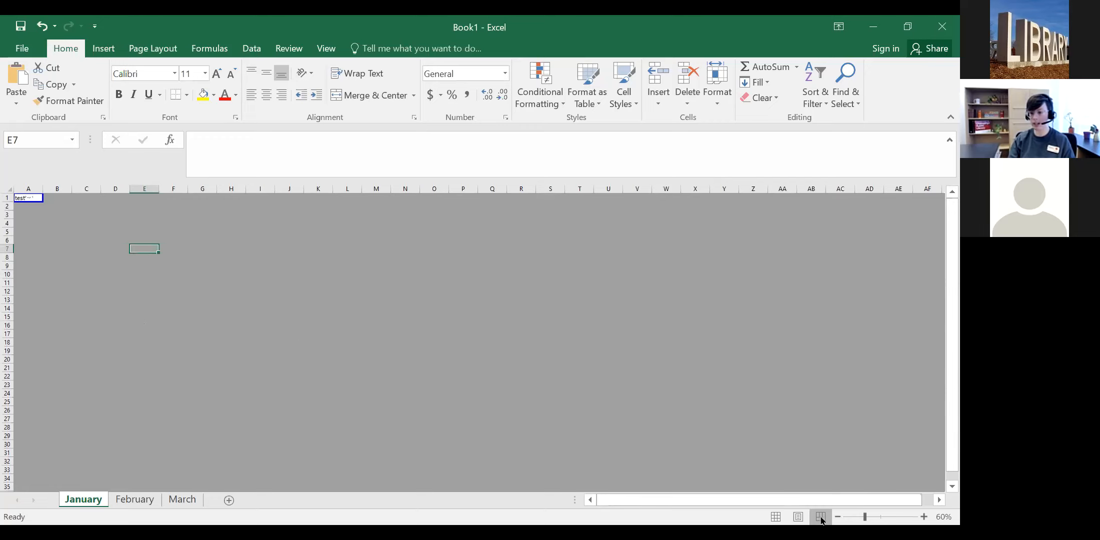
pyautogui.click(775, 518)
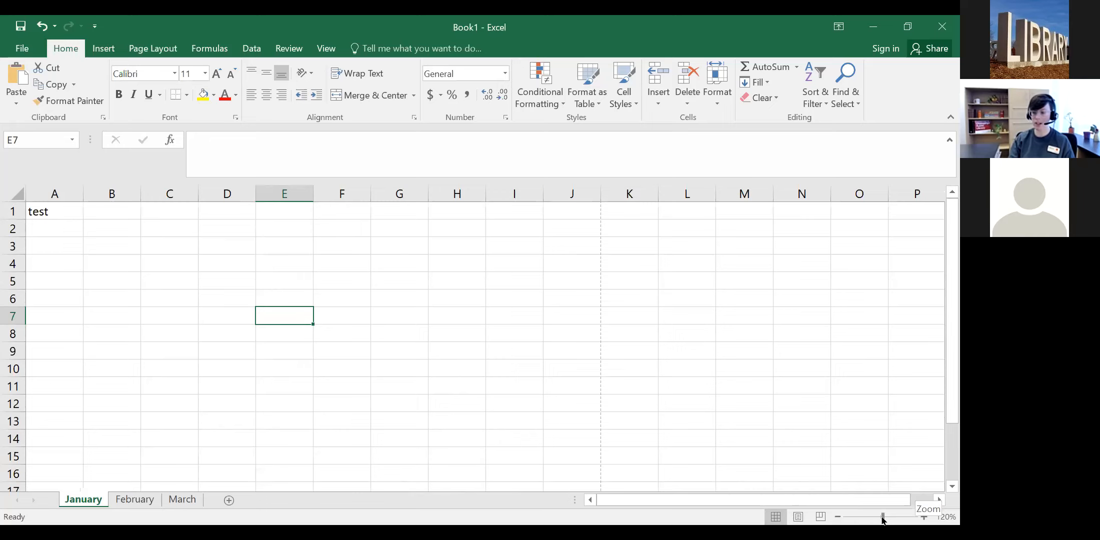
# Step: Zoom the January sheet in to about 243% with the status-bar slider
pyautogui.moveTo(882, 520); pyautogui.dragTo(900, 520)
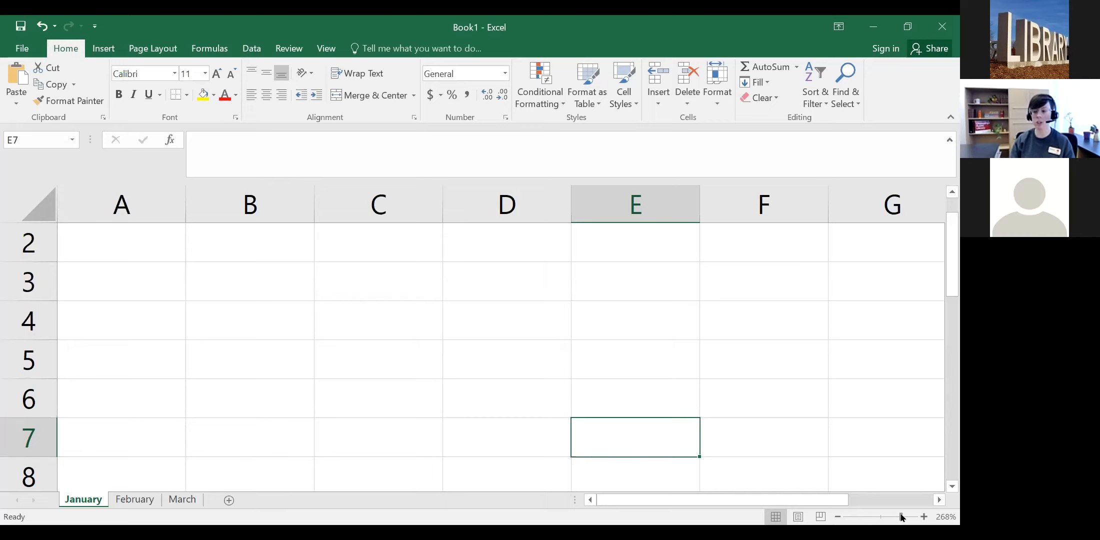
pyautogui.moveTo(902, 518)
pyautogui.mouseDown()
pyautogui.moveTo(861, 521)
pyautogui.moveTo(897, 517)
pyautogui.mouseUp()
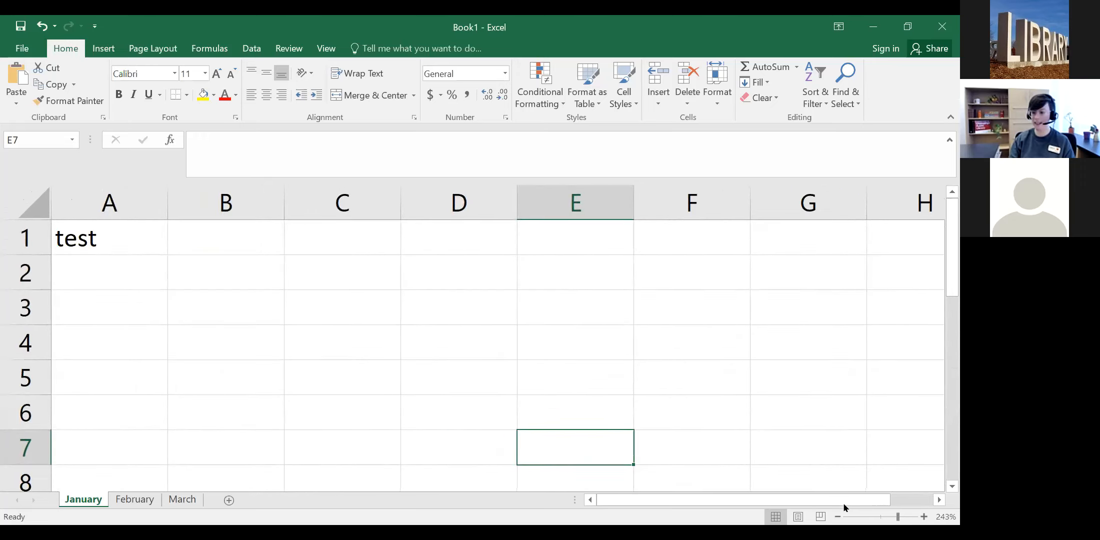
# Step: Edit cell A1 and leave it with Tab, then zoom out two steps
pyautogui.doubleClick(110, 236)
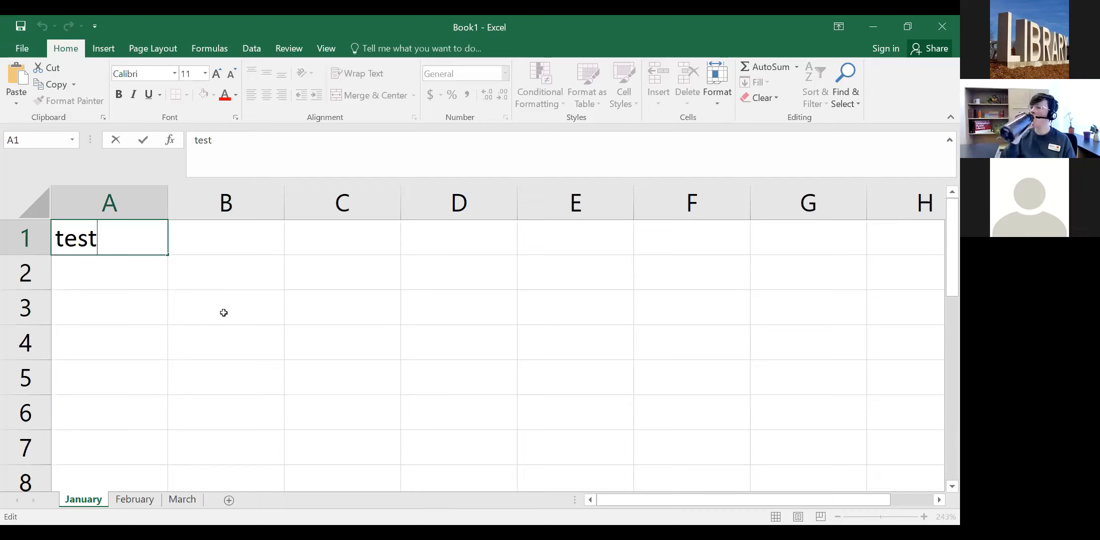
pyautogui.click(685, 315)
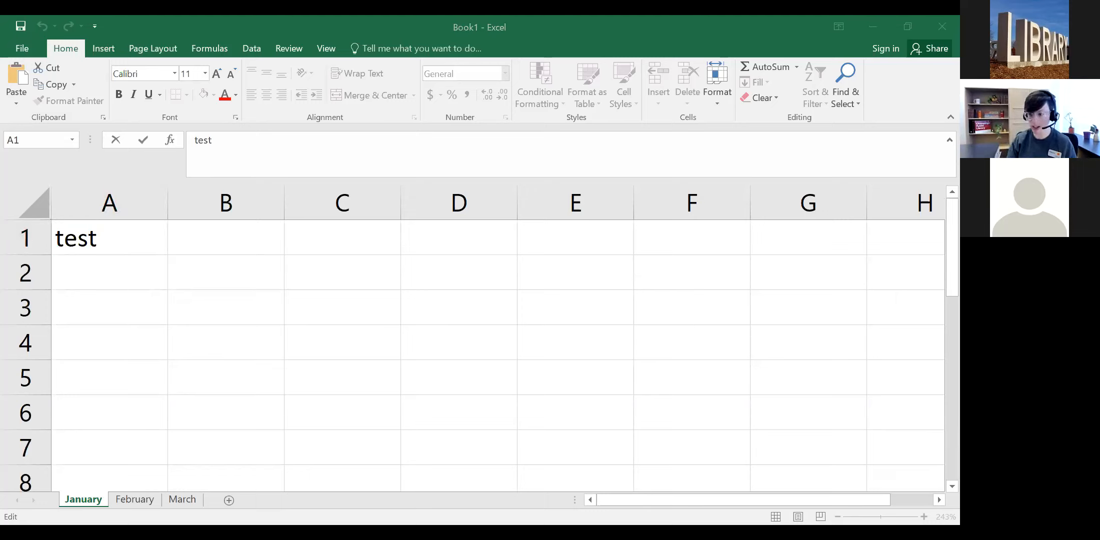
pyautogui.click(836, 516)
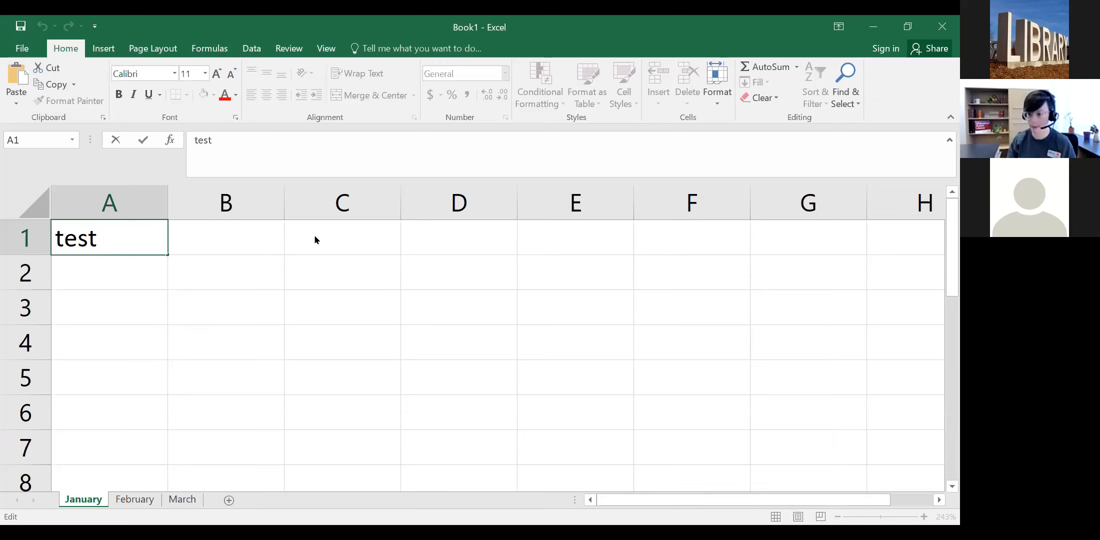
pyautogui.press('Tab')
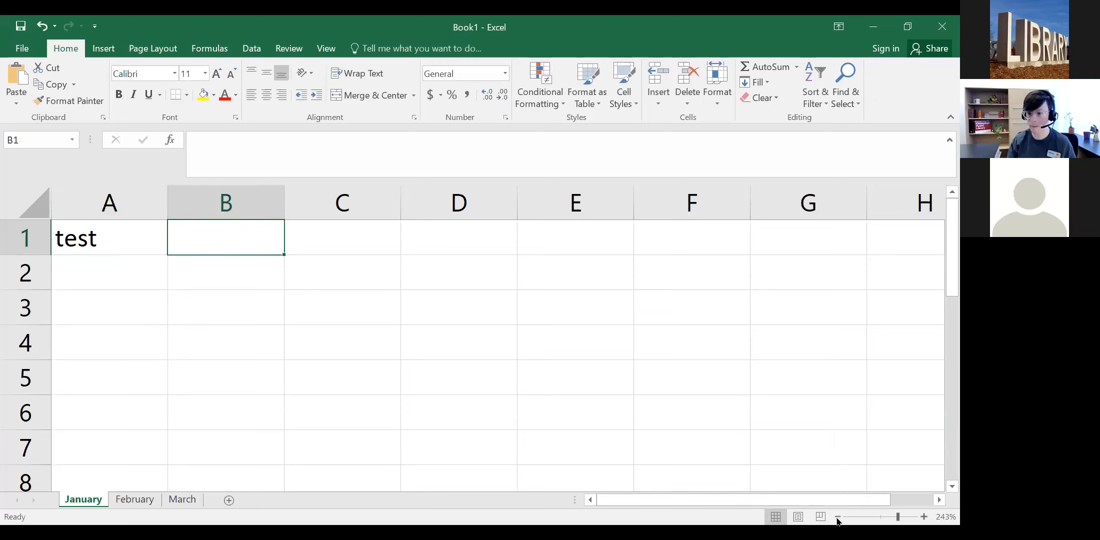
pyautogui.click(838, 518)
pyautogui.click(838, 517)
pyautogui.click(837, 517)
pyautogui.click(837, 517)
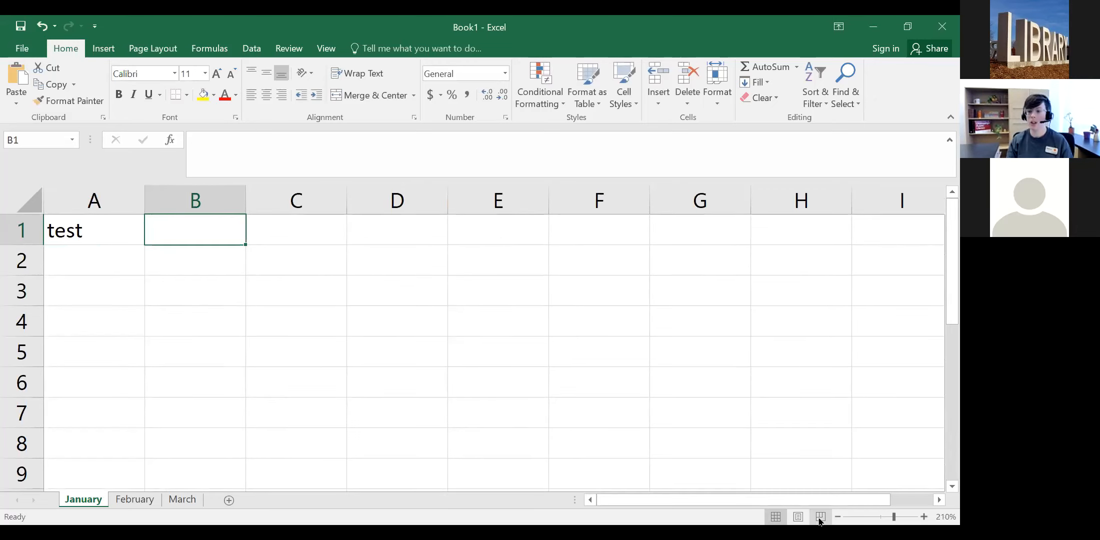
# Step: Try Page Break Preview at various zooms, then return to Normal view at 170%
pyautogui.click(820, 517)
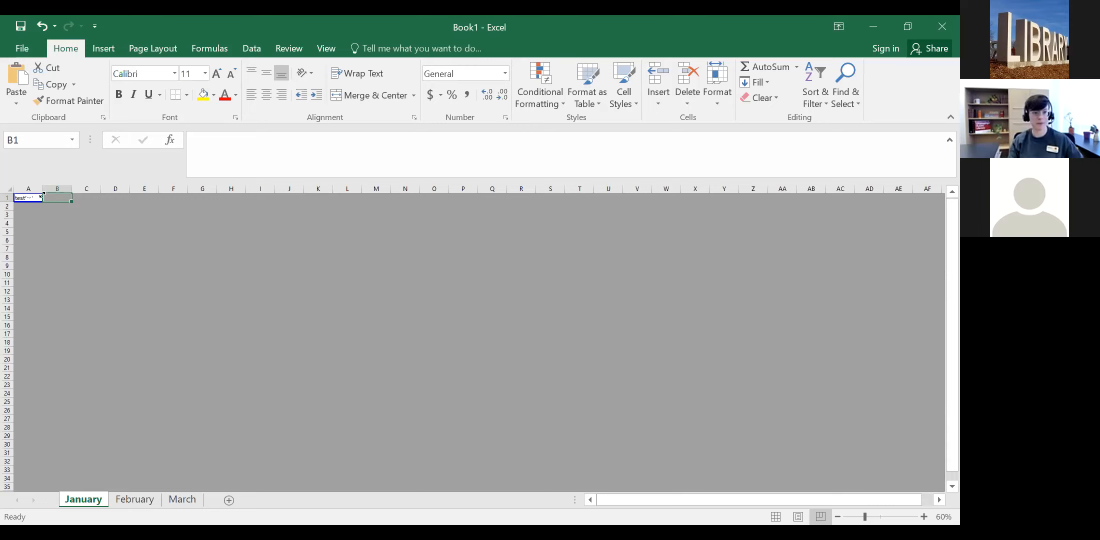
pyautogui.click(859, 517)
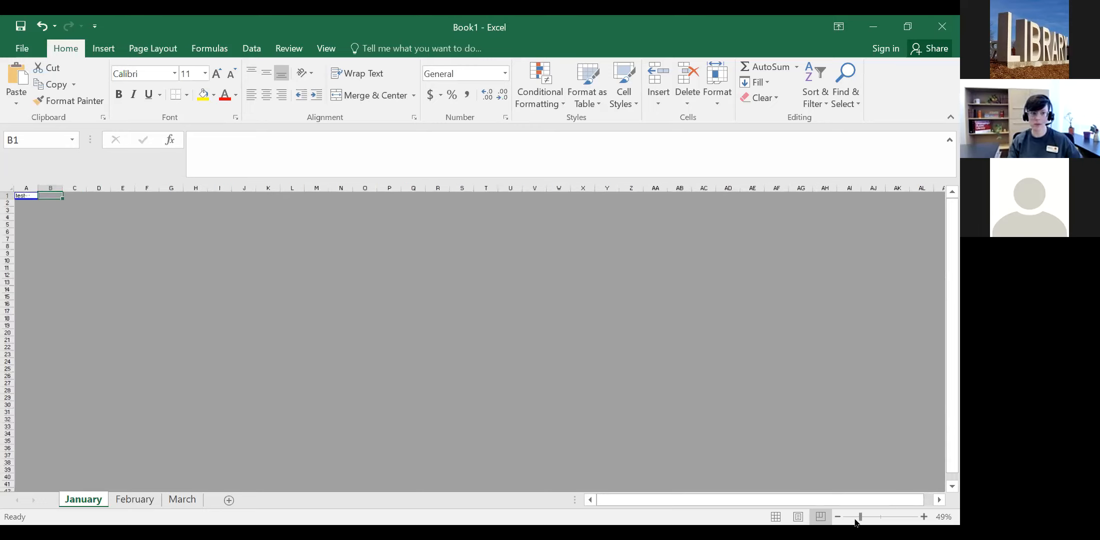
pyautogui.click(852, 517)
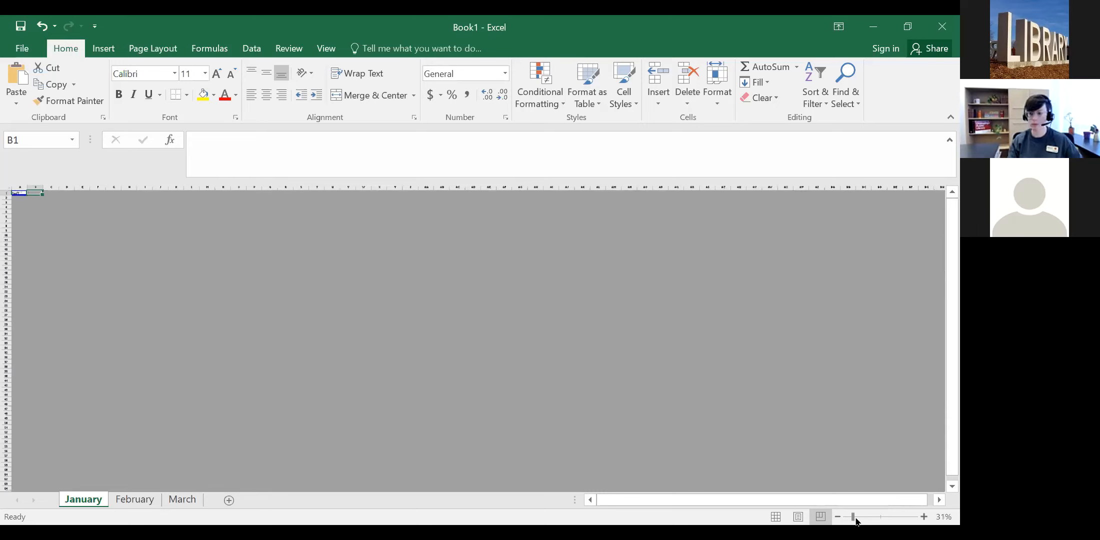
pyautogui.moveTo(870, 521)
pyautogui.mouseDown()
pyautogui.moveTo(894, 521)
pyautogui.moveTo(881, 519)
pyautogui.mouseUp()
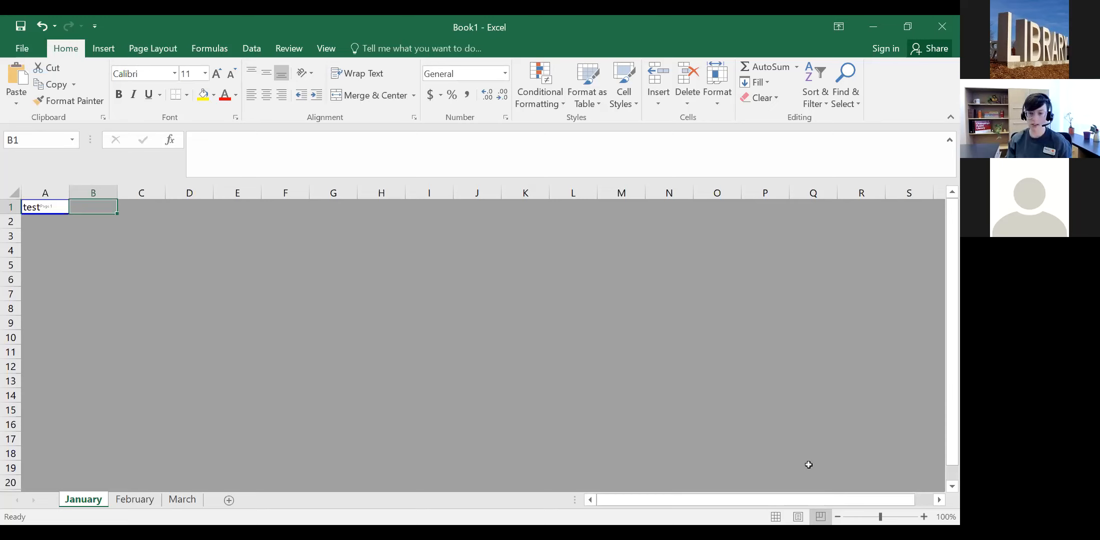
pyautogui.click(775, 516)
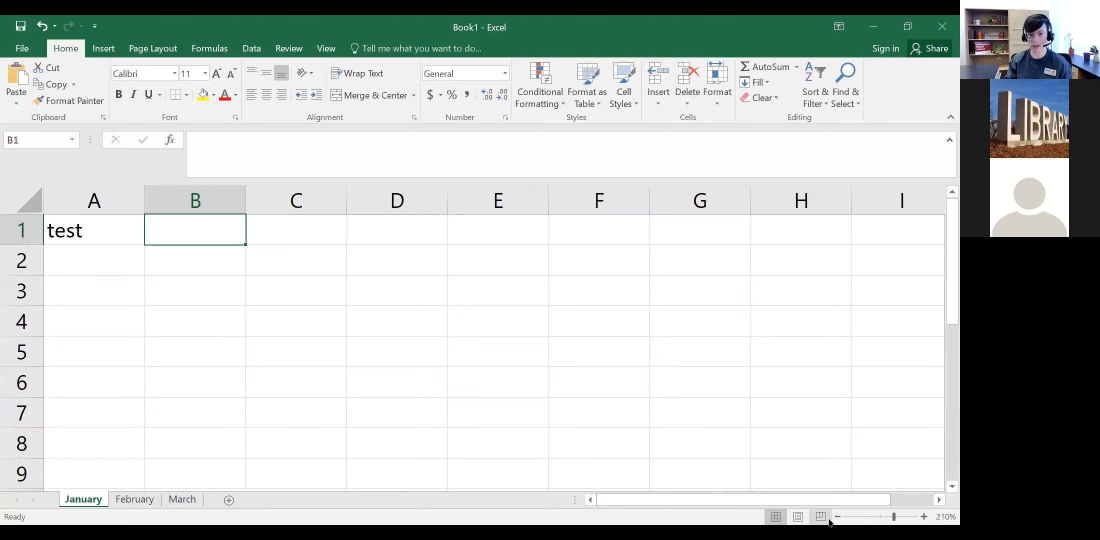
pyautogui.click(838, 517)
pyautogui.click(837, 517)
pyautogui.click(838, 518)
pyautogui.click(837, 517)
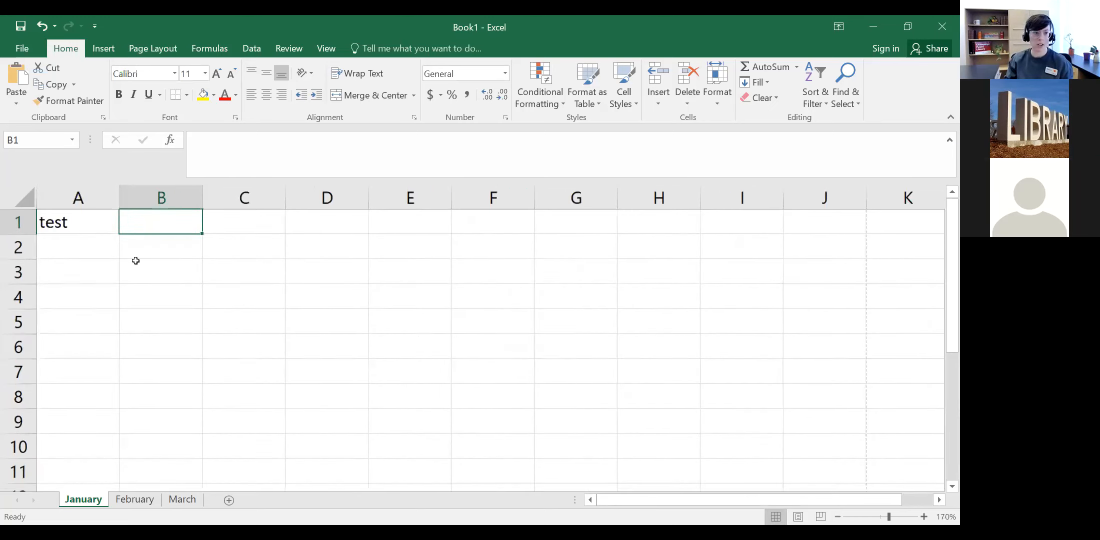
# Step: Erase 'test' from cell A1, then select B1, C1, C2, C1, B1 and A1
pyautogui.doubleClick(76, 216)
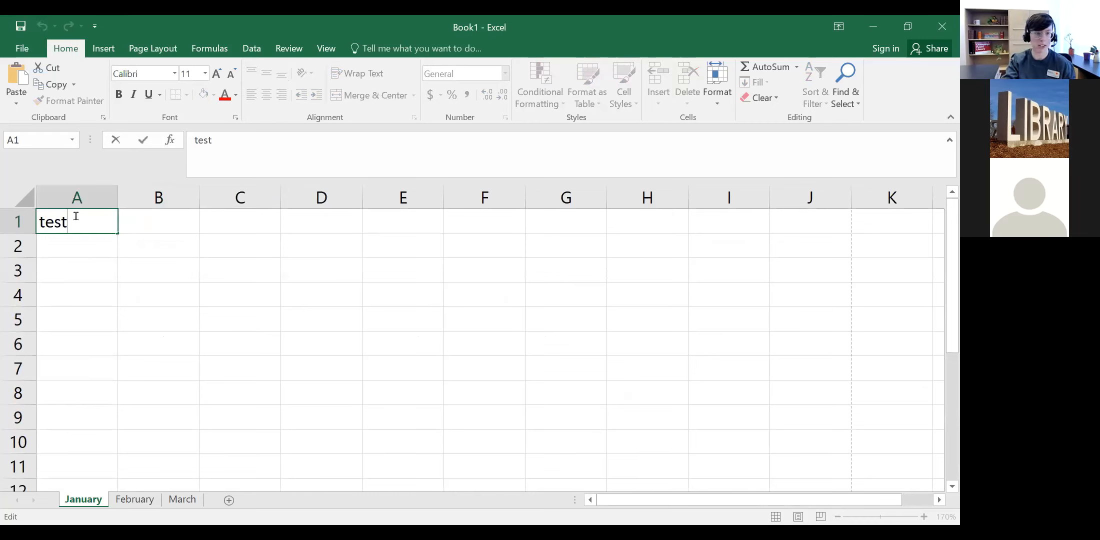
pyautogui.press('BackSpace')
pyautogui.press('BackSpace')
pyautogui.press('BackSpace')
pyautogui.press('BackSpace')
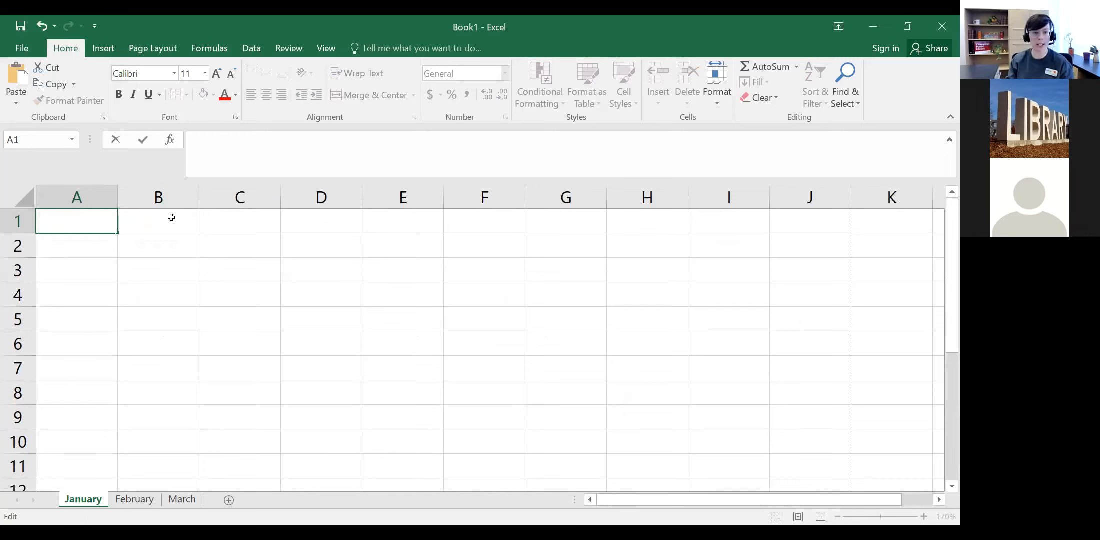
pyautogui.click(171, 218)
pyautogui.click(252, 224)
pyautogui.click(250, 238)
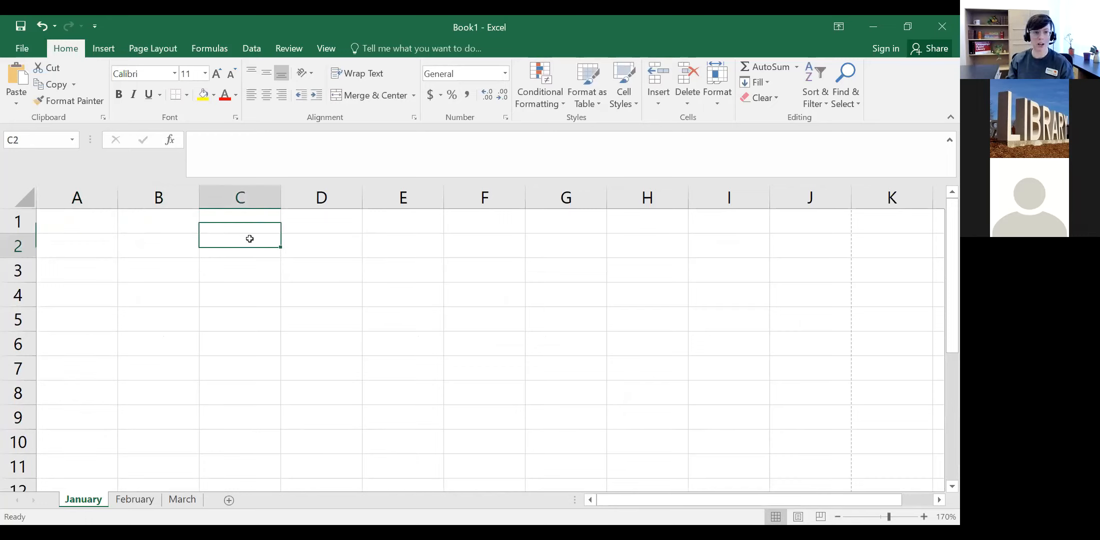
pyautogui.click(245, 220)
pyautogui.click(160, 218)
pyautogui.click(86, 215)
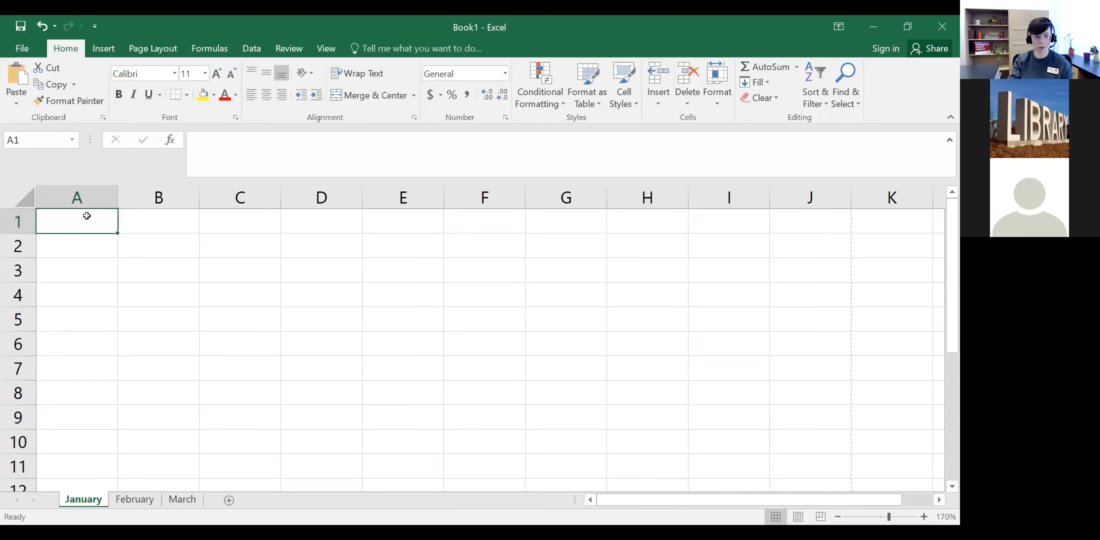
pyautogui.press('Right')
pyautogui.press('Right')
pyautogui.press('Right')
pyautogui.press('Right')
pyautogui.press('Right')
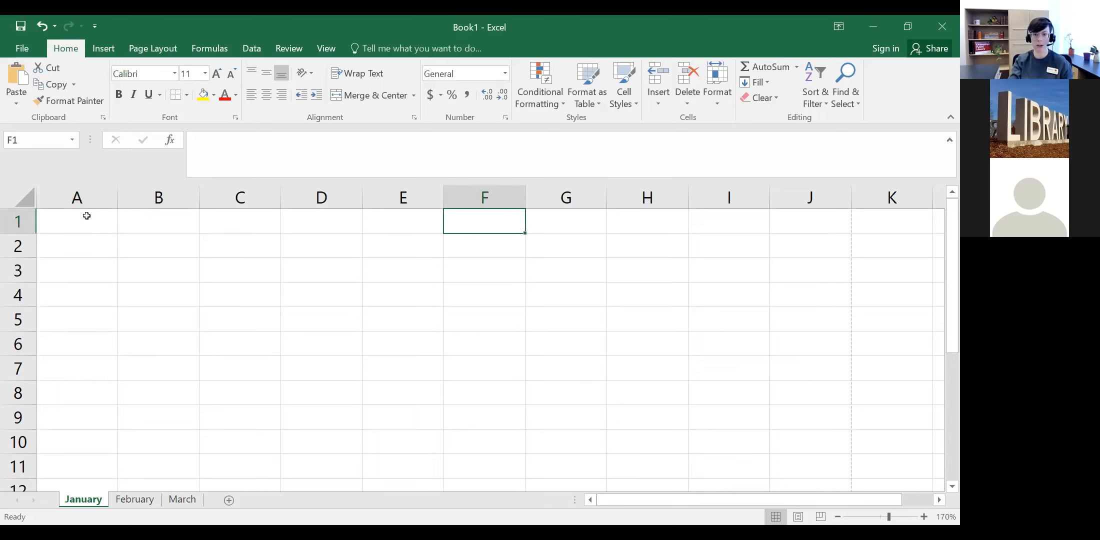
pyautogui.press('Left')
pyautogui.press('Left')
pyautogui.press('Left')
pyautogui.press('Left')
pyautogui.press('Left')
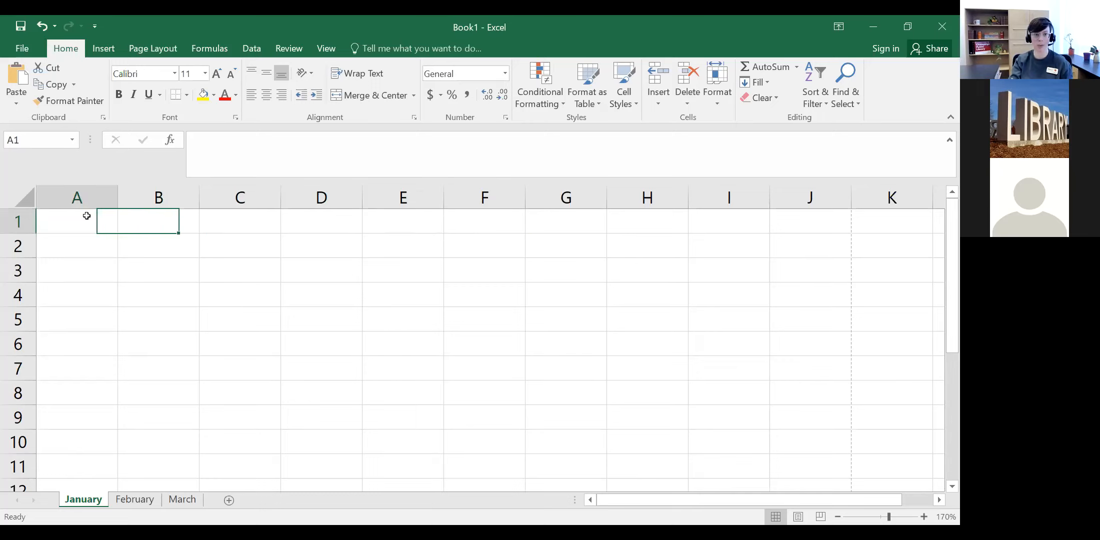
pyautogui.press('Down')
pyautogui.press('Down')
pyautogui.press('Down')
pyautogui.press('Down')
pyautogui.press('Down')
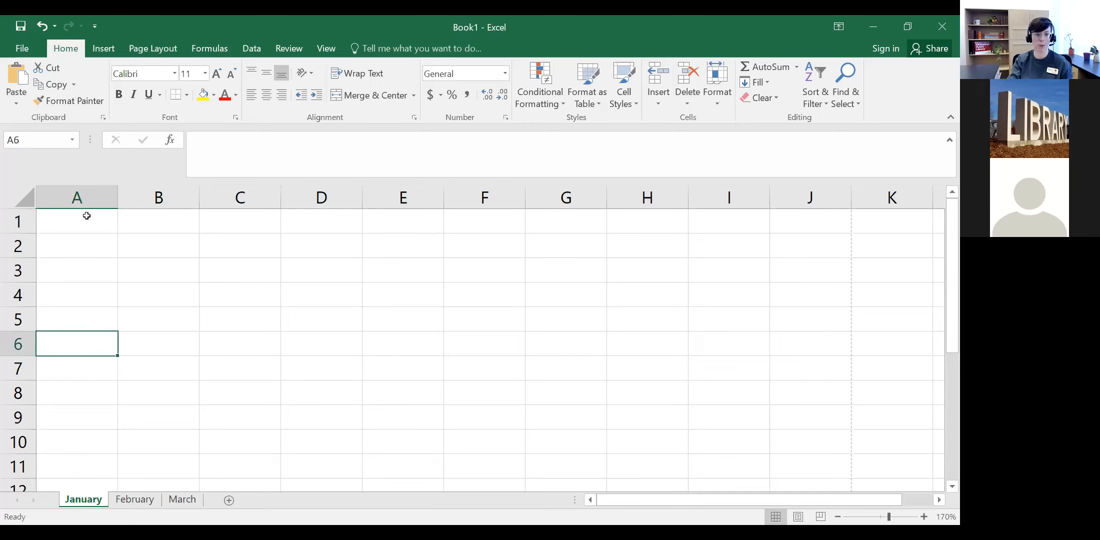
pyautogui.press('Up')
pyautogui.press('Up')
pyautogui.press('Up')
pyautogui.press('Right')
pyautogui.press('Right')
pyautogui.press('Right')
pyautogui.press('Right')
pyautogui.press('Left')
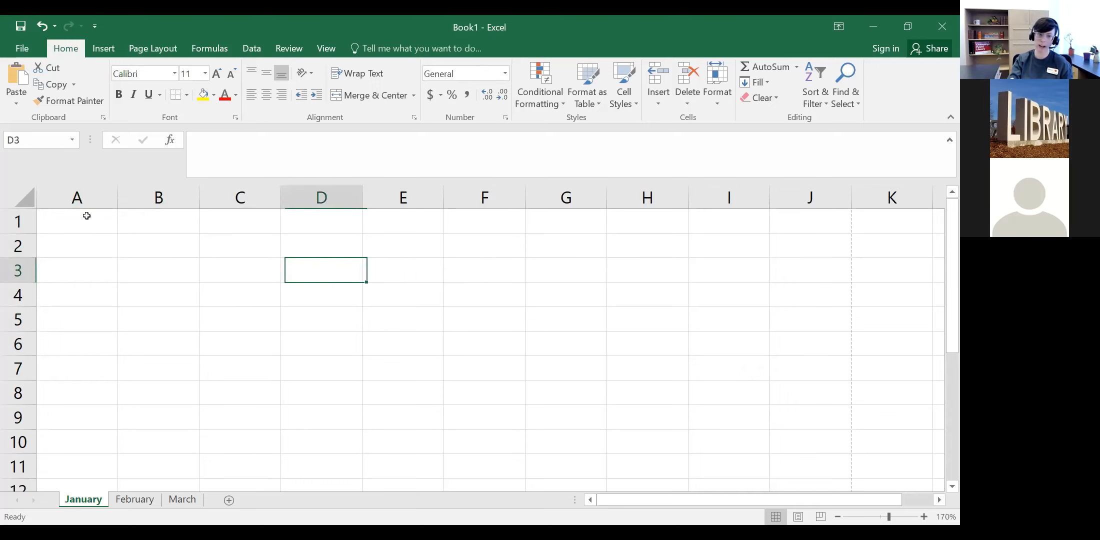
pyautogui.press('Left')
pyautogui.press('Left')
pyautogui.press('Left')
pyautogui.press('Right')
pyautogui.press('Right')
pyautogui.press('Right')
pyautogui.press('Right')
pyautogui.press('Right')
pyautogui.press('Right')
pyautogui.press('Left')
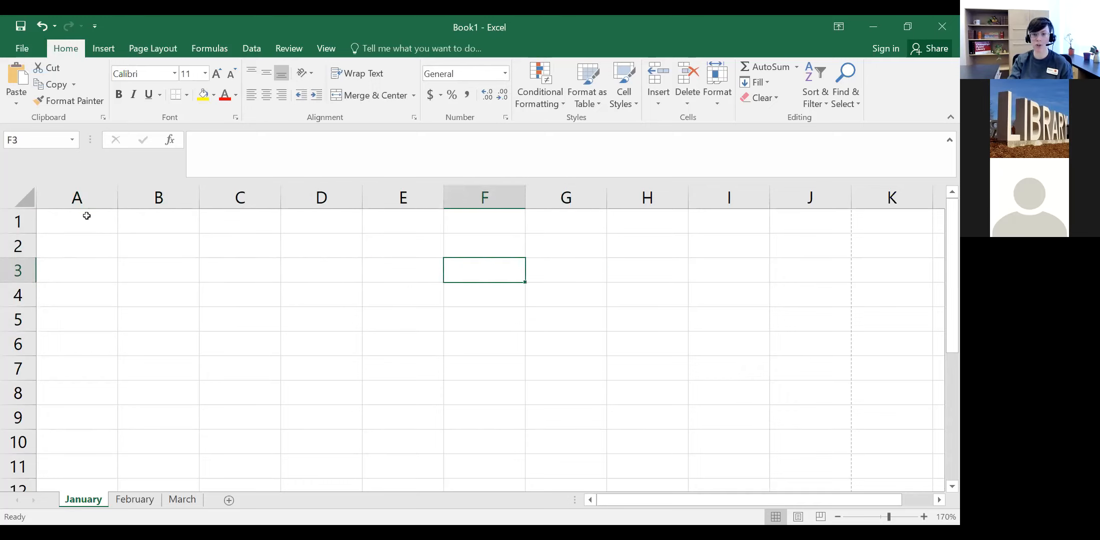
pyautogui.press('Left')
pyautogui.press('Up')
pyautogui.press('Down')
pyautogui.press('Down')
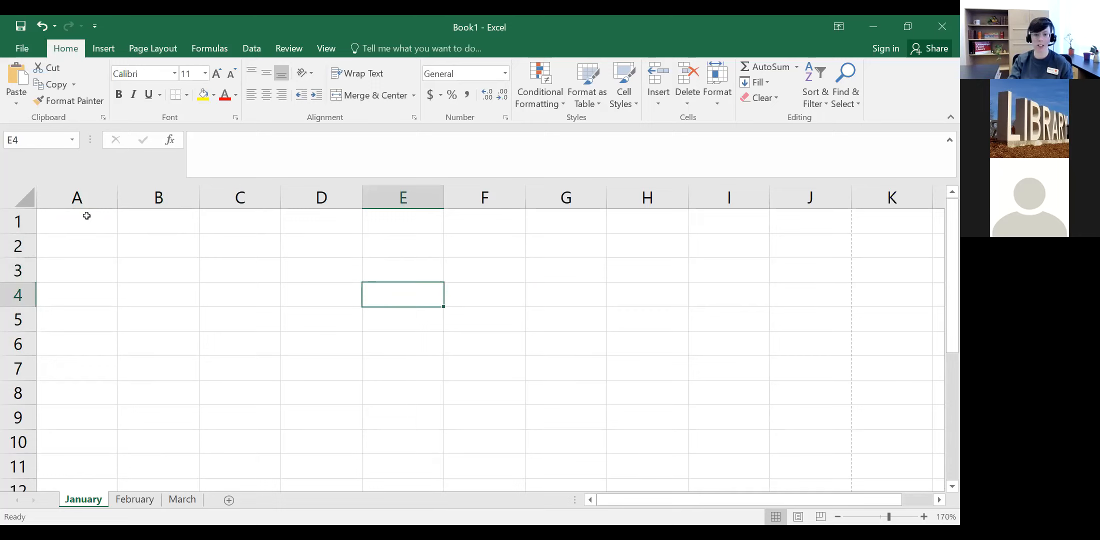
pyautogui.press('Left')
pyautogui.press('Up')
pyautogui.press('Right')
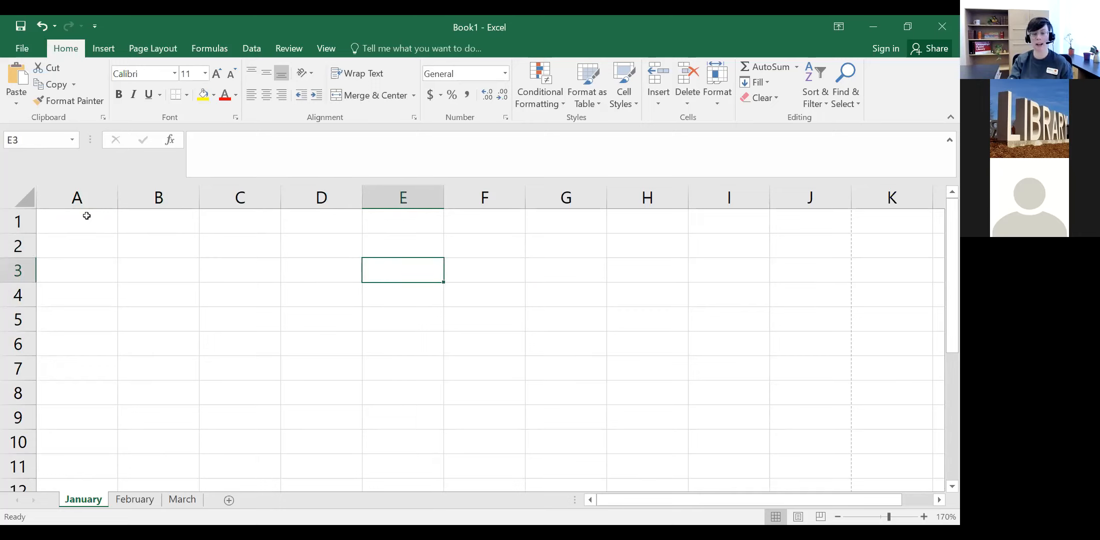
pyautogui.press('Up')
pyautogui.press('Left')
pyautogui.press('Left')
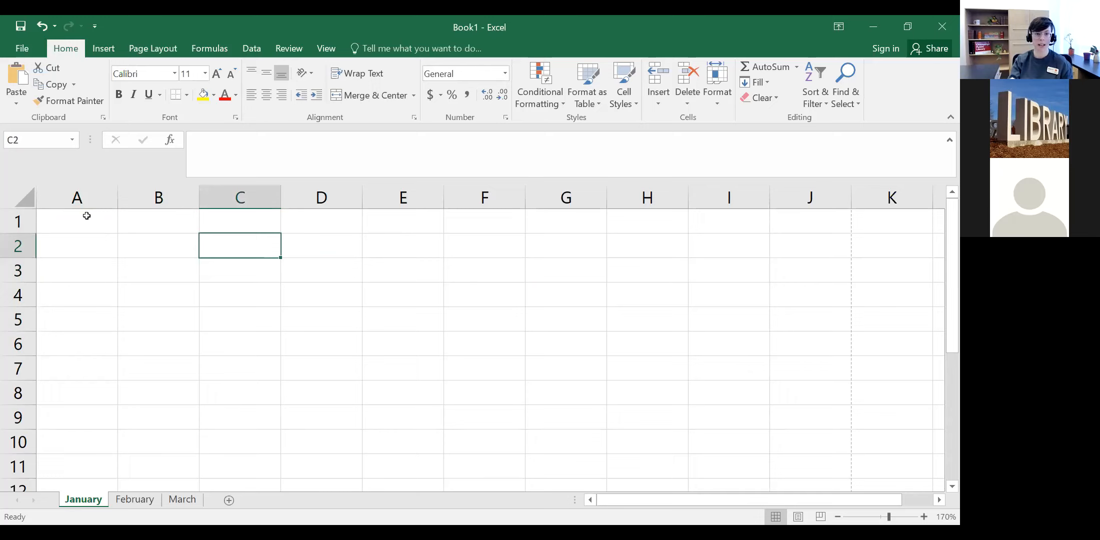
pyautogui.press('Right')
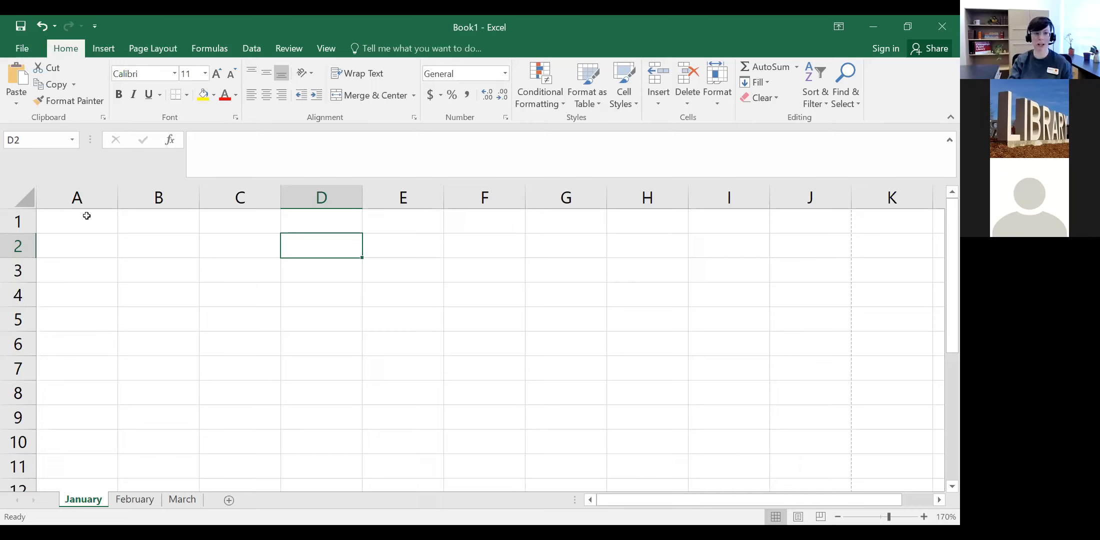
pyautogui.press('Down')
pyautogui.press('Down')
pyautogui.press('Left')
pyautogui.press('Left')
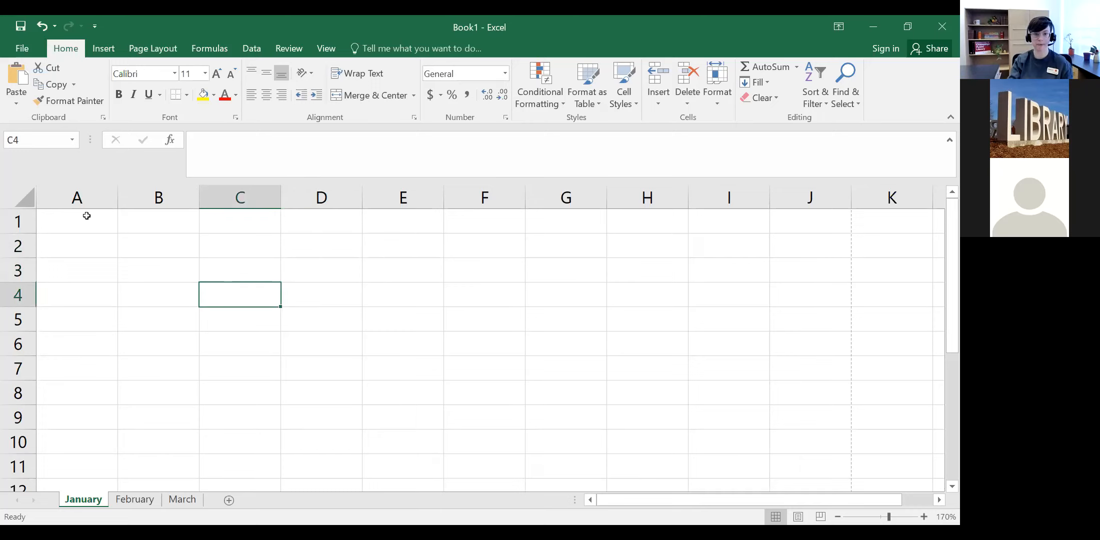
pyautogui.press('Right')
pyautogui.press('Right')
pyautogui.press('Right')
pyautogui.press('Right')
pyautogui.press('Right')
pyautogui.press('Up')
pyautogui.press('Up')
pyautogui.press('Down')
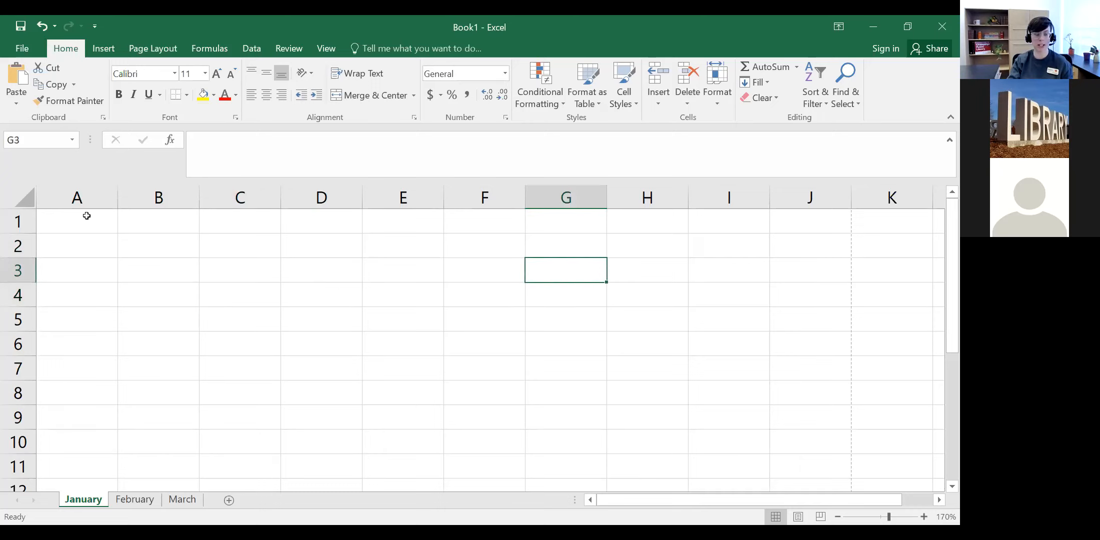
pyautogui.press('Left')
pyautogui.press('Left')
pyautogui.press('Left')
pyautogui.press('Left')
pyautogui.press('Down')
pyautogui.press('Down')
pyautogui.press('Up')
pyautogui.press('Up')
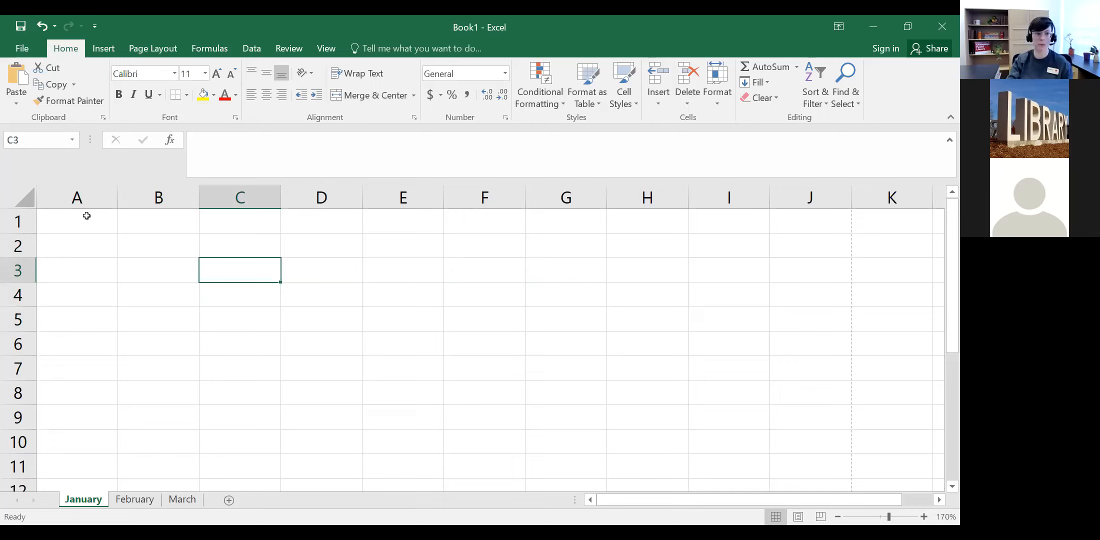
pyautogui.press('Right')
pyautogui.press('Right')
pyautogui.press('Right')
pyautogui.press('Right')
pyautogui.press('Down')
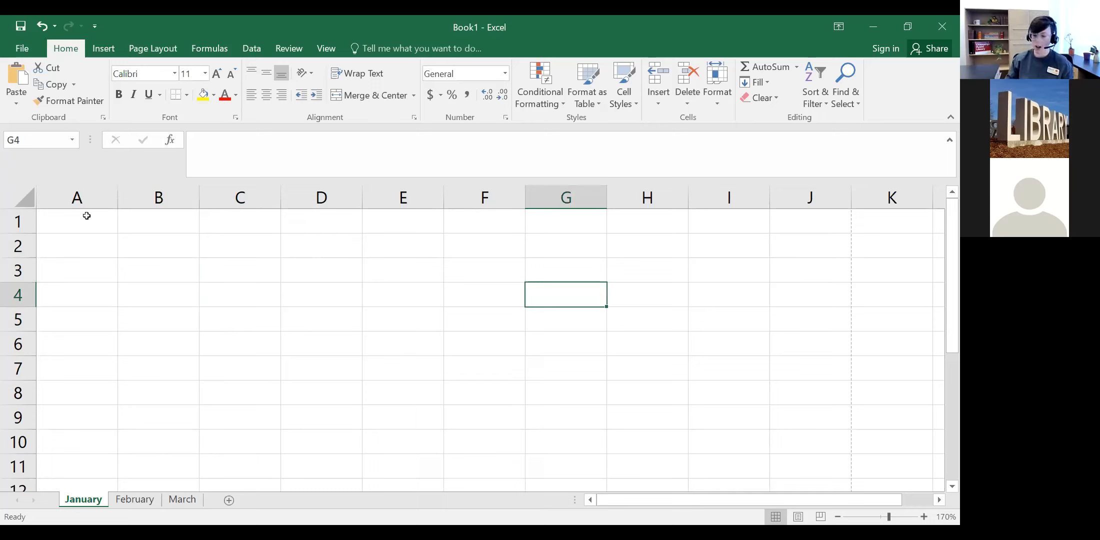
pyautogui.press('Left')
pyautogui.press('Left')
pyautogui.press('Left')
pyautogui.press('Left')
pyautogui.press('Left')
pyautogui.press('Left')
pyautogui.press('Up')
pyautogui.press('Up')
pyautogui.press('Up')
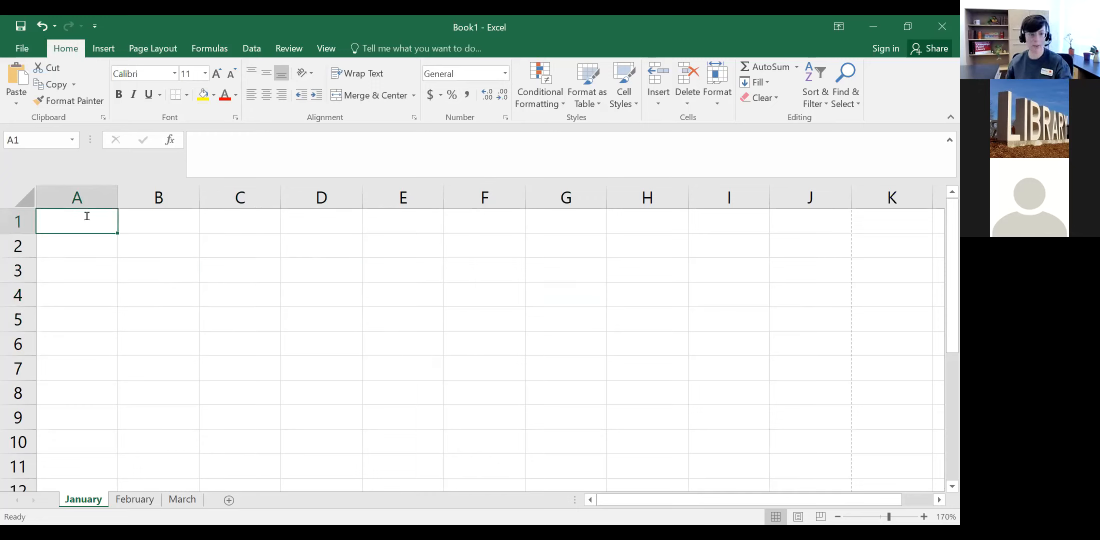
# Step: Enter 'test' in A1, then the numbers 1, 2, 3 and 3 down column A
pyautogui.write('test')
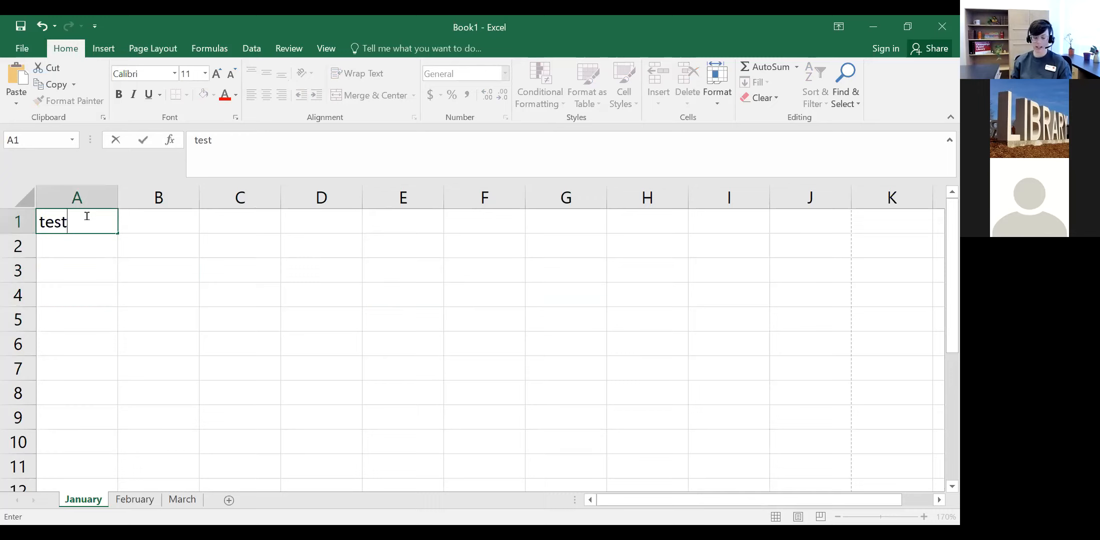
pyautogui.press('Return')
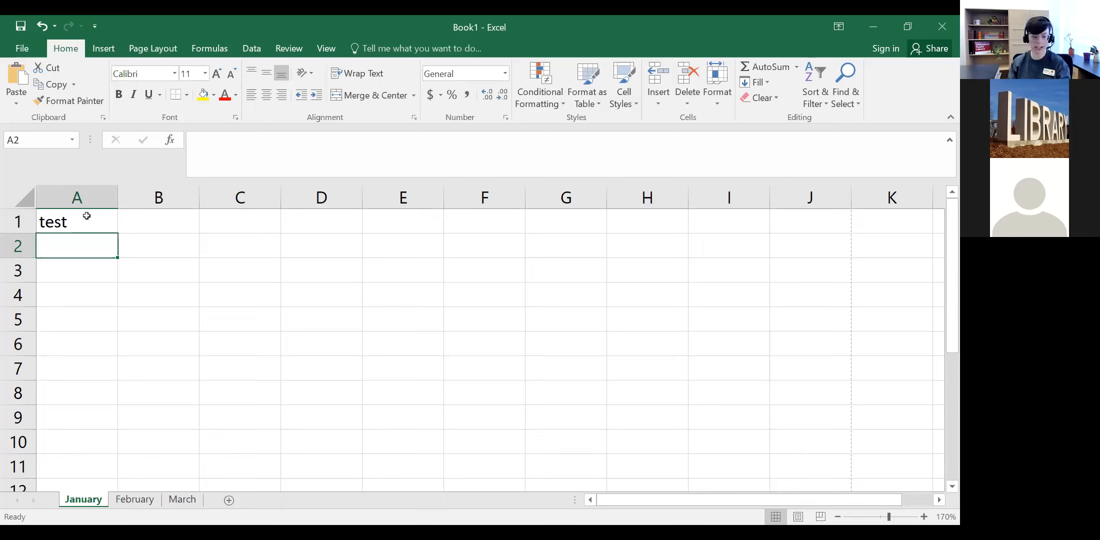
pyautogui.write('1')
pyautogui.press('Return')
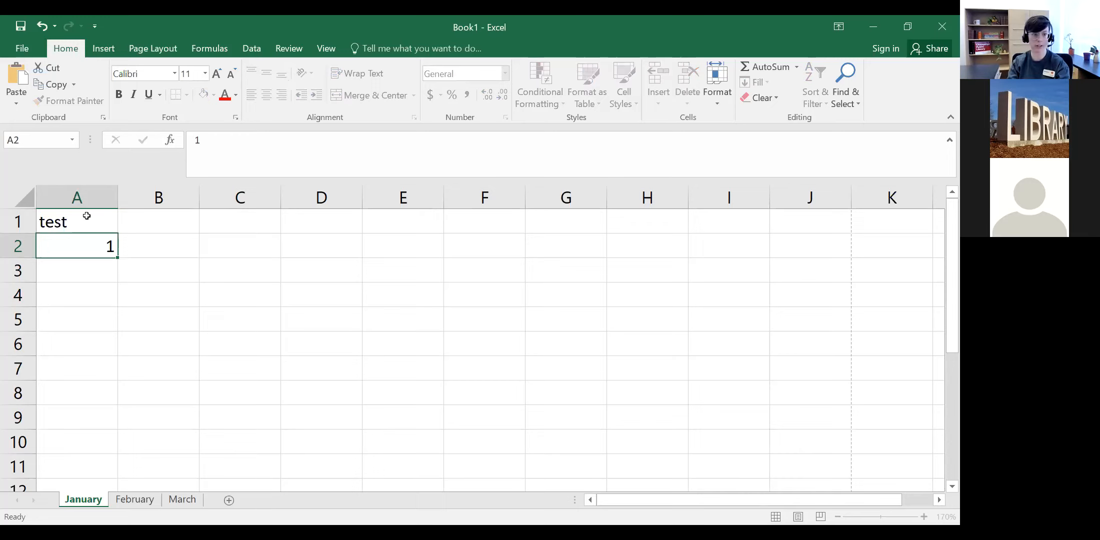
pyautogui.write('2')
pyautogui.press('Return')
pyautogui.write('3')
pyautogui.press('Return')
pyautogui.write('3')
pyautogui.press('Return')
# Step: Correct A5 to 4, add 5s below, then clear the duplicate 5 in A7
pyautogui.press('Up')
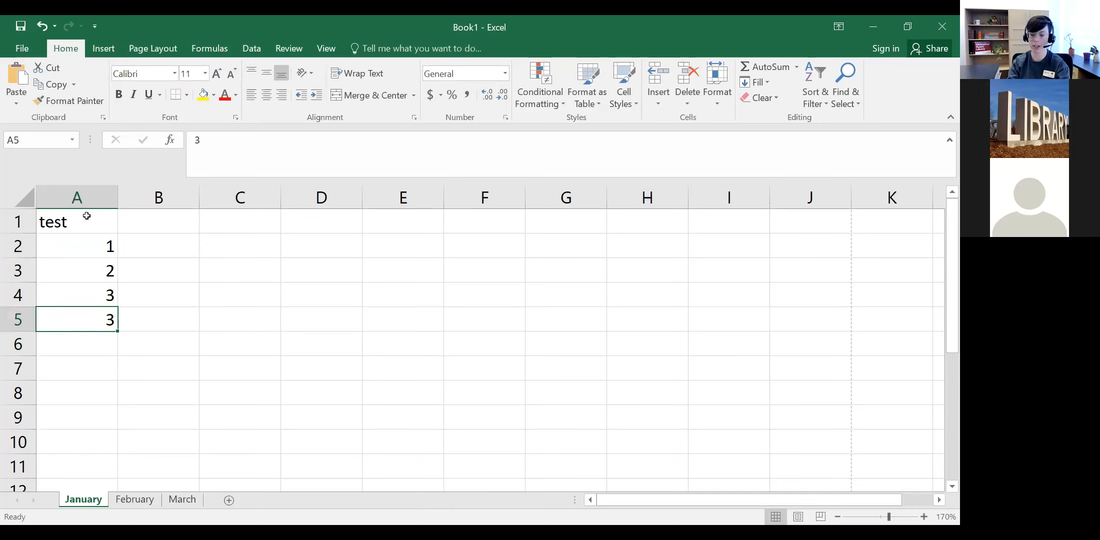
pyautogui.write('4')
pyautogui.press('Return')
pyautogui.write('5')
pyautogui.press('Return')
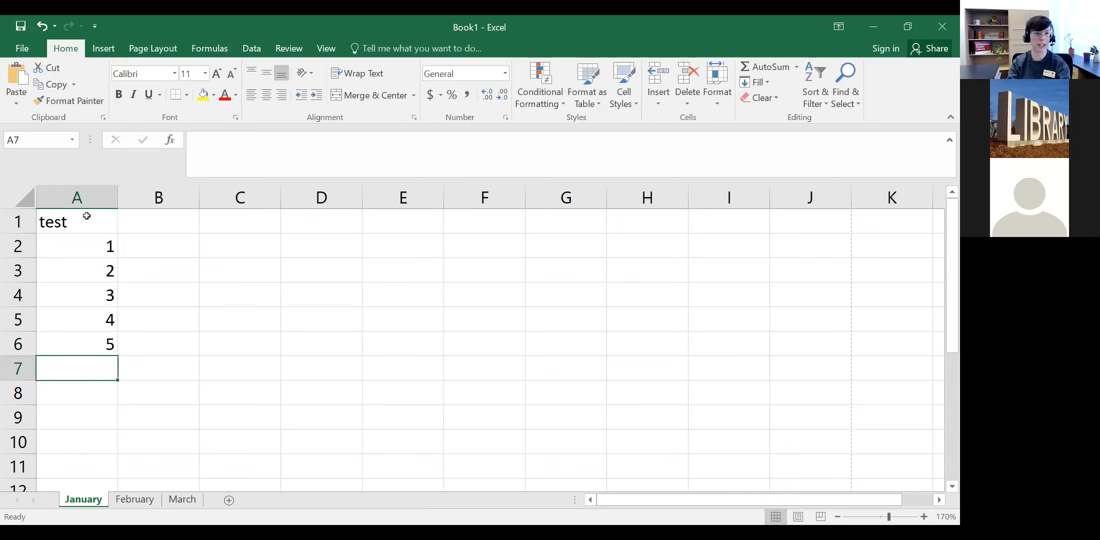
pyautogui.write('5')
pyautogui.press('Return')
pyautogui.press('Up')
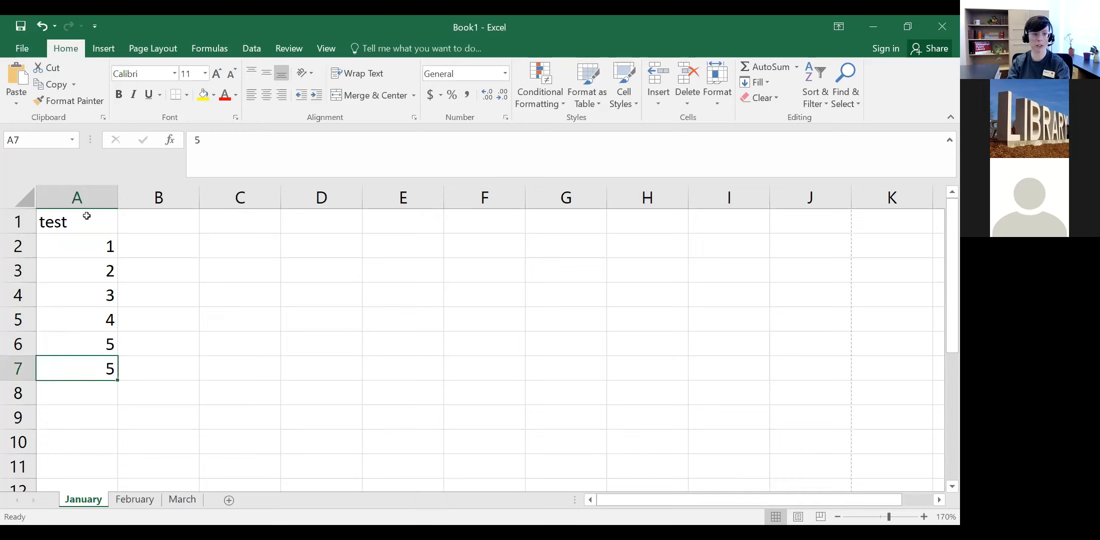
pyautogui.press('BackSpace')
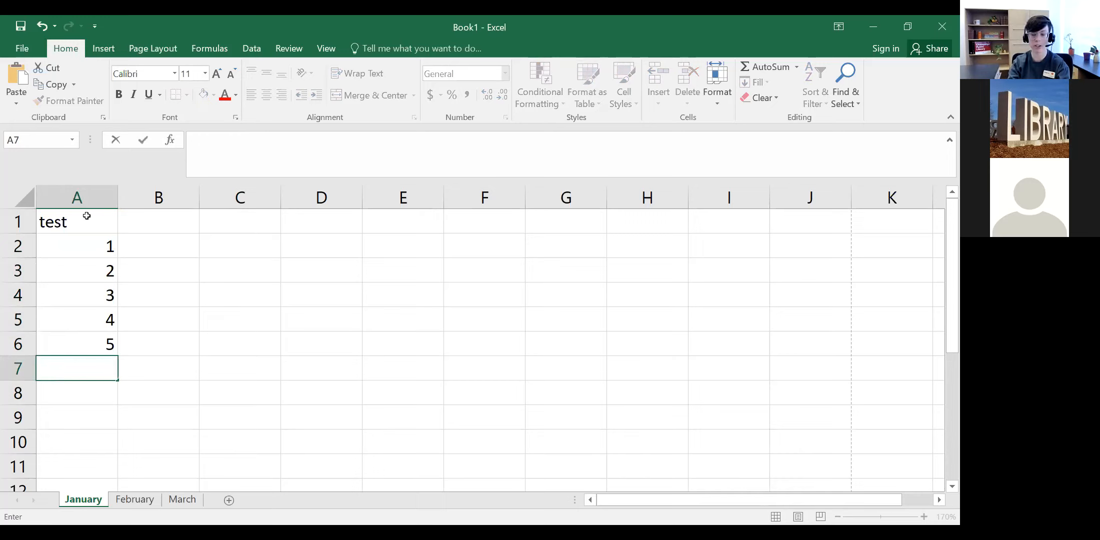
# Step: Undo the number entries so only 'test' remains in A1, then move along row 2
pyautogui.press('Escape')
pyautogui.hotkey('ctrl', 'z')
pyautogui.hotkey('ctrl', 'z')
pyautogui.hotkey('ctrl', 'z')
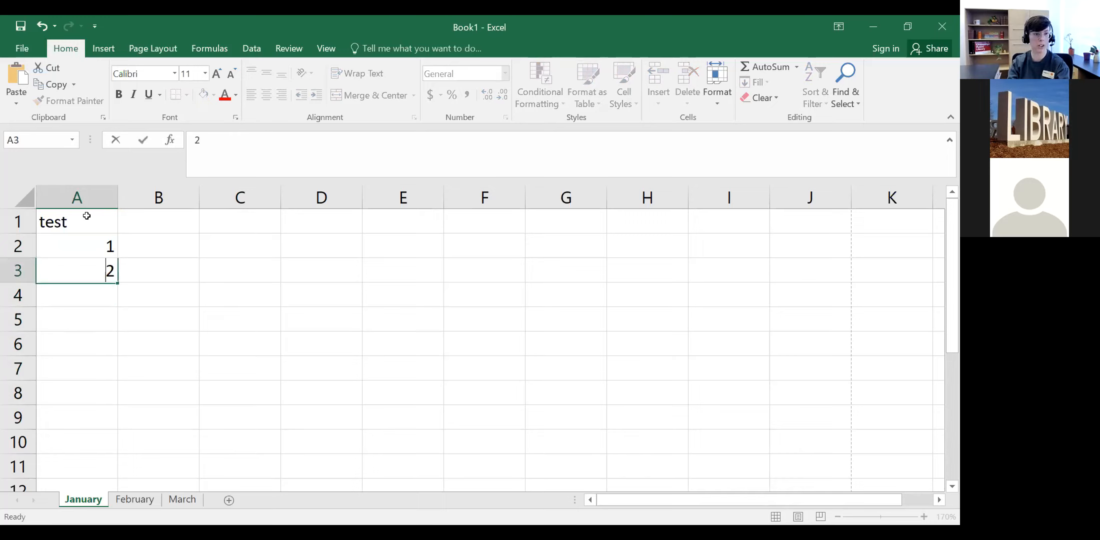
pyautogui.hotkey('ctrl', 'z')
pyautogui.hotkey('ctrl', 'z')
pyautogui.press('BackSpace')
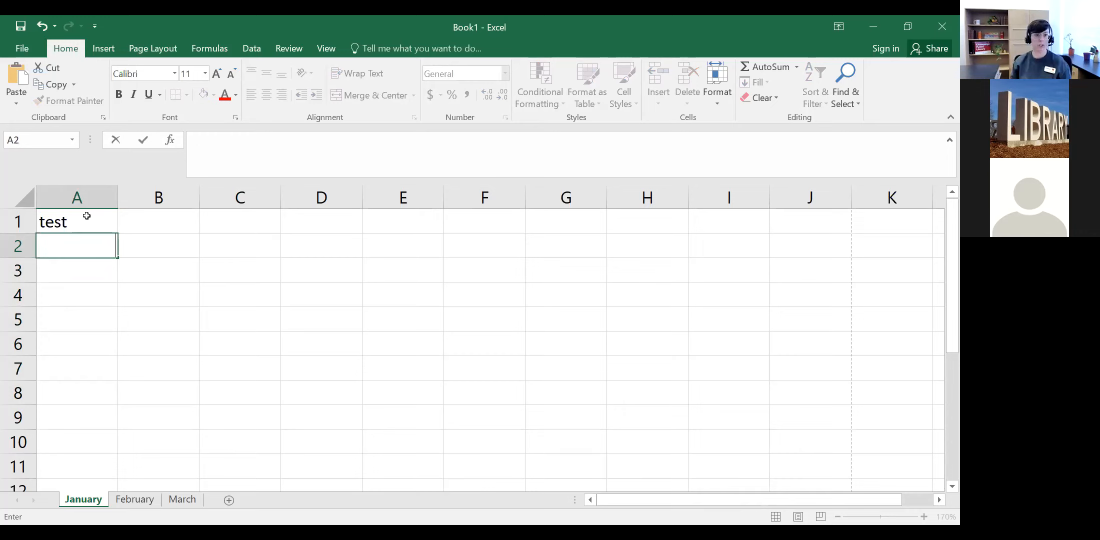
pyautogui.press('Tab')
pyautogui.press('Tab')
pyautogui.press('Tab')
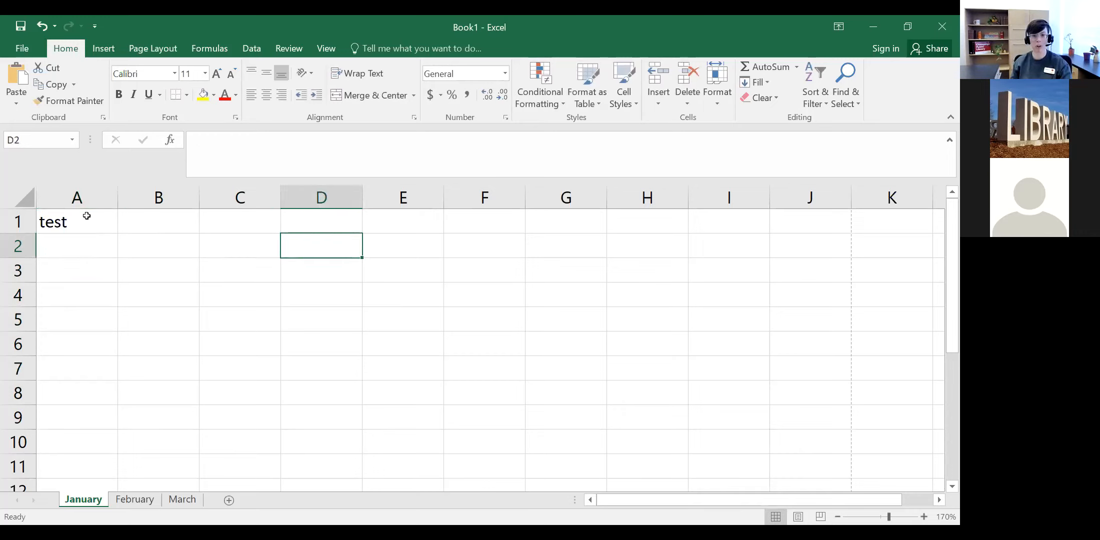
pyautogui.press('Tab')
pyautogui.press('Tab')
pyautogui.press('Tab')
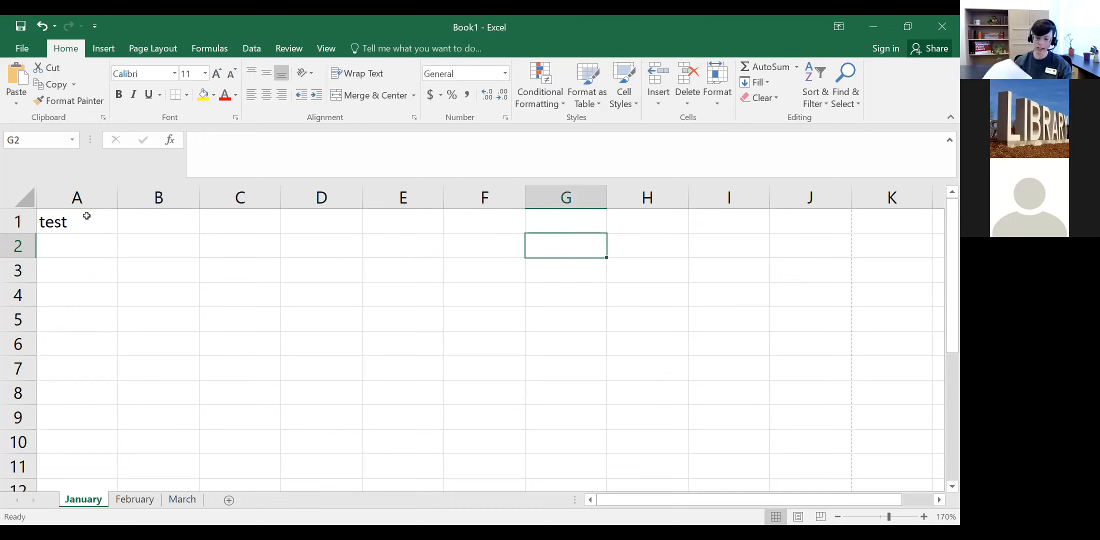
pyautogui.press('Return')
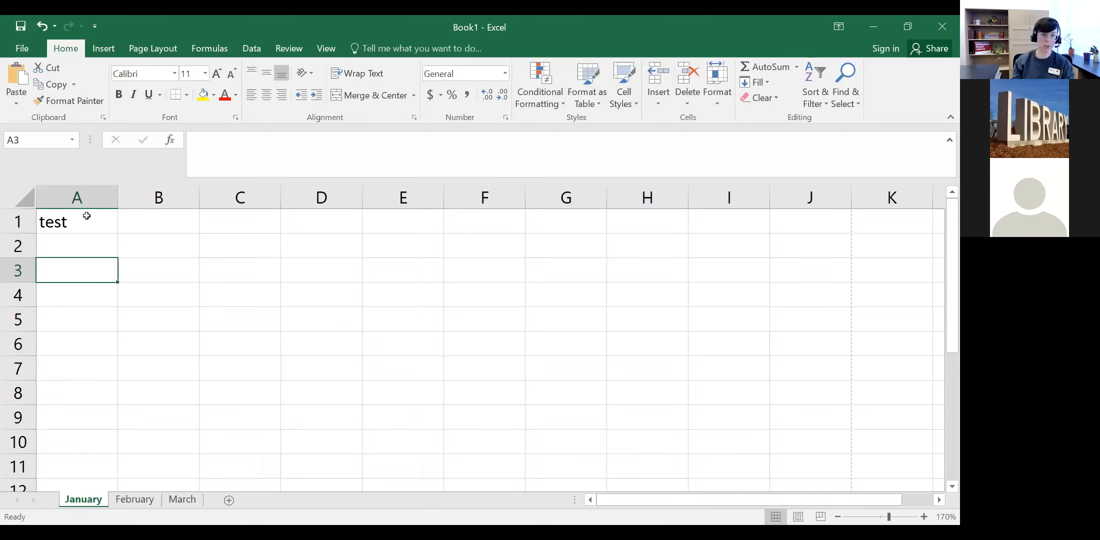
pyautogui.press('Tab')
pyautogui.press('Tab')
pyautogui.press('Tab')
pyautogui.press('Tab')
pyautogui.press('Tab')
pyautogui.press('Tab')
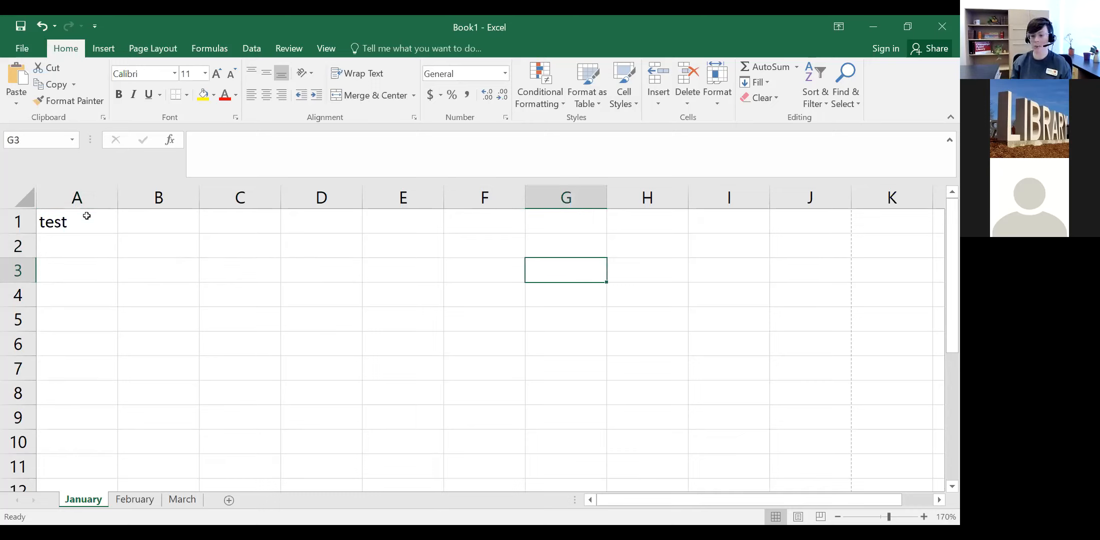
pyautogui.press('Down')
pyautogui.press('Down')
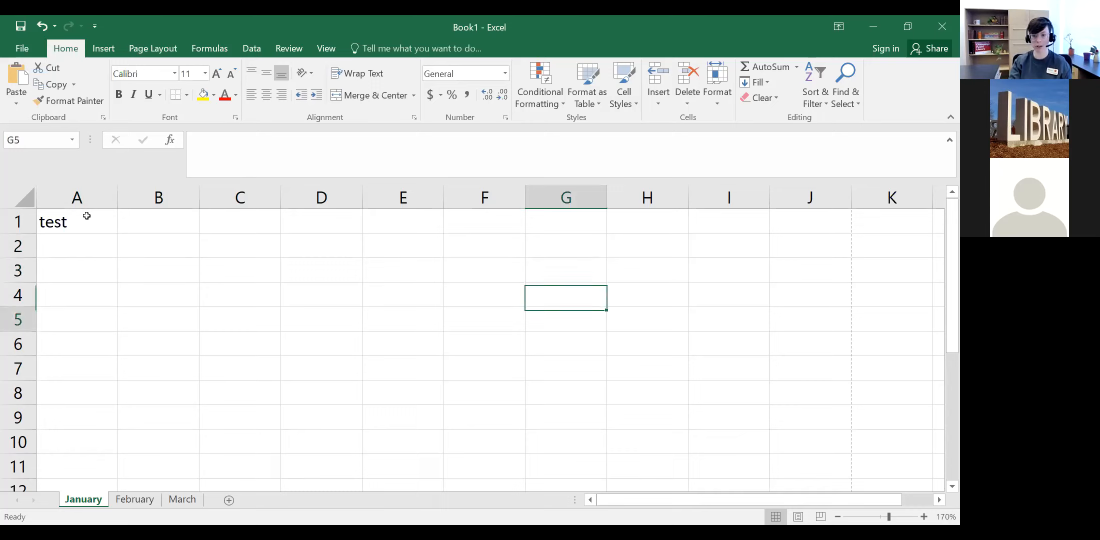
pyautogui.press('Down')
pyautogui.press('Up')
pyautogui.press('Up')
pyautogui.press('Up')
pyautogui.press('Left')
pyautogui.press('Left')
pyautogui.press('Left')
pyautogui.press('Left')
pyautogui.press('Left')
pyautogui.press('Left')
pyautogui.press('Up')
pyautogui.press('Up')
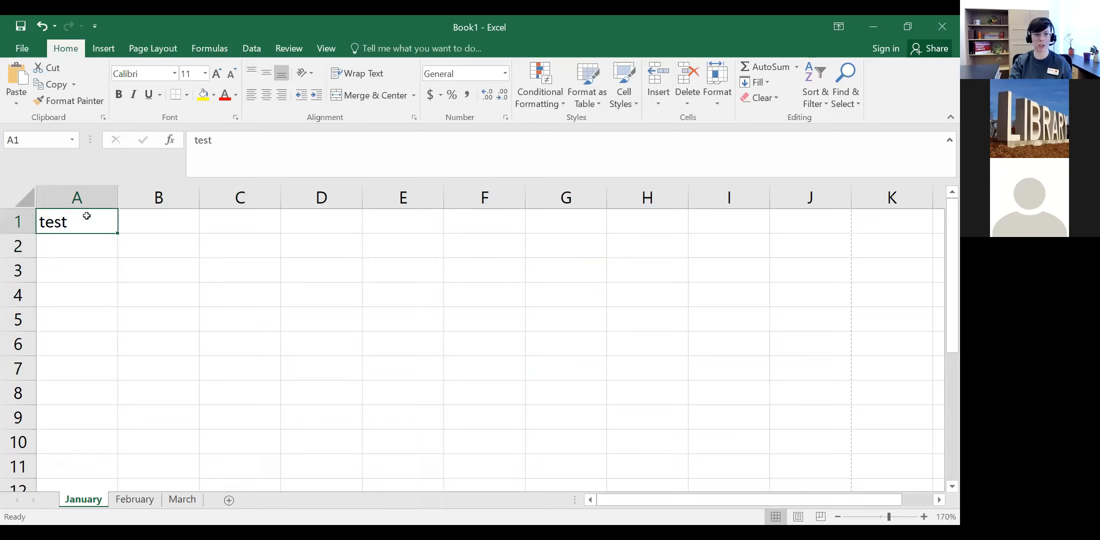
pyautogui.press('Right')
pyautogui.press('Right')
pyautogui.press('Right')
pyautogui.press('Down')
pyautogui.press('Down')
pyautogui.press('Left')
pyautogui.press('Left')
pyautogui.press('Left')
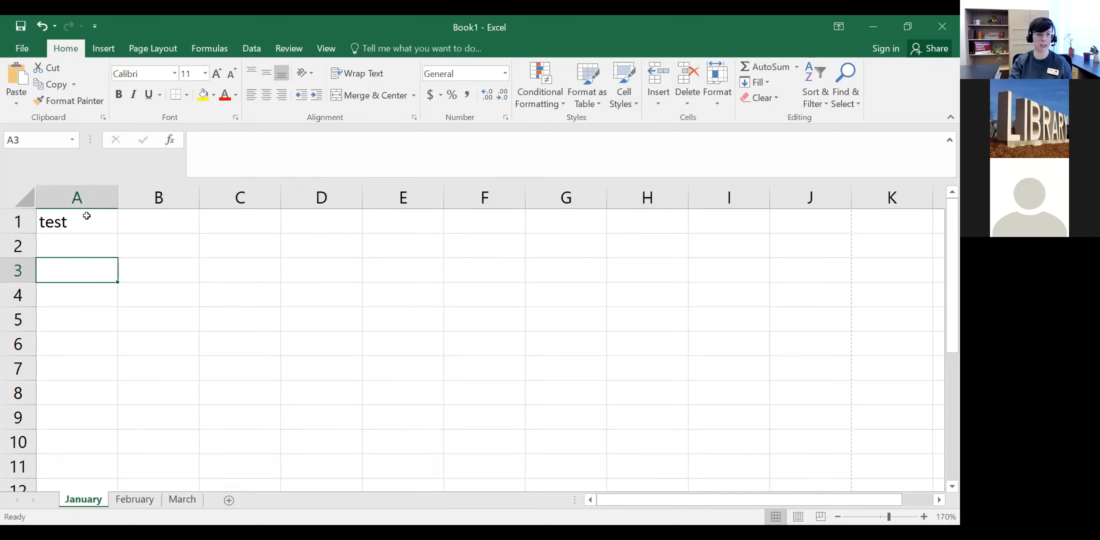
pyautogui.press('Up')
pyautogui.press('Up')
pyautogui.press('Right')
pyautogui.press('Right')
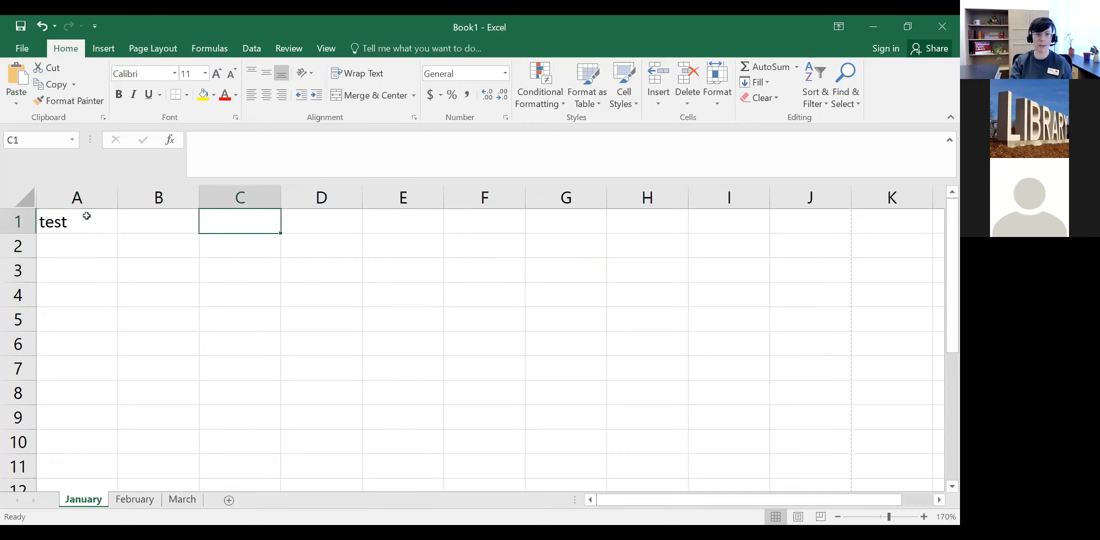
pyautogui.press('Down')
pyautogui.press('Left')
pyautogui.press('Left')
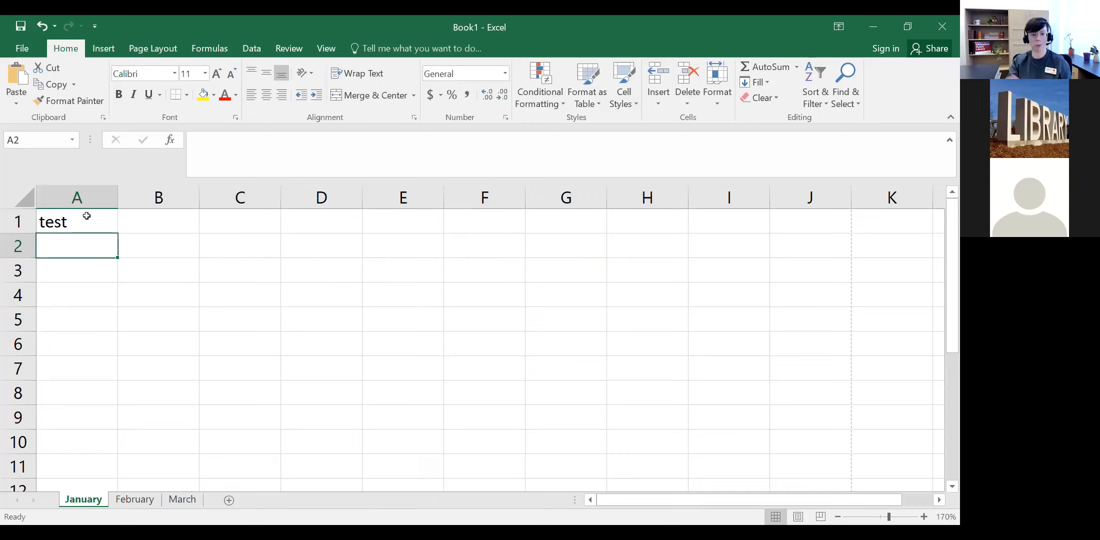
pyautogui.press('Up')
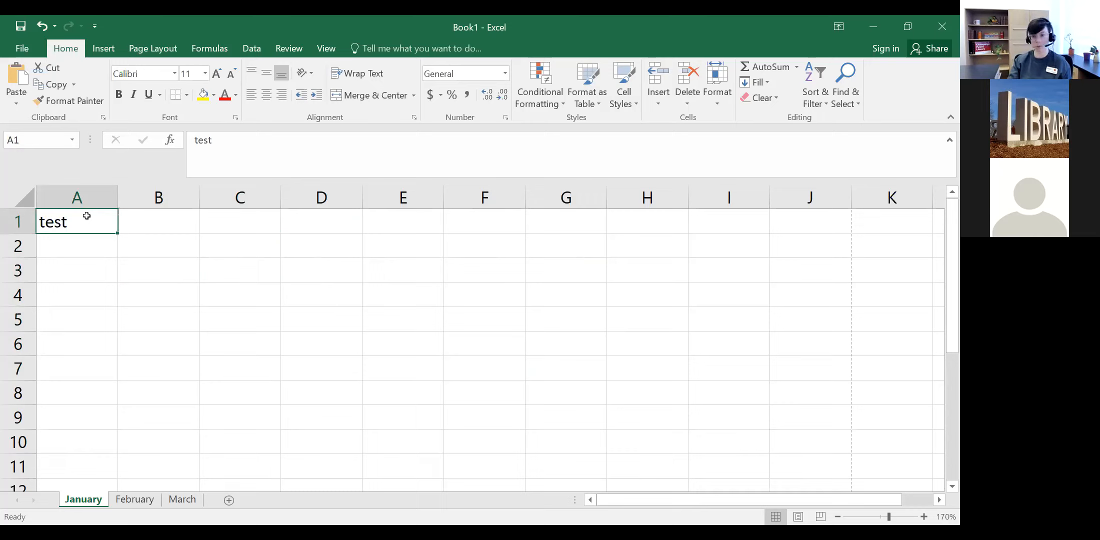
pyautogui.click(555, 410)
pyautogui.click(240, 369)
pyautogui.click(700, 272)
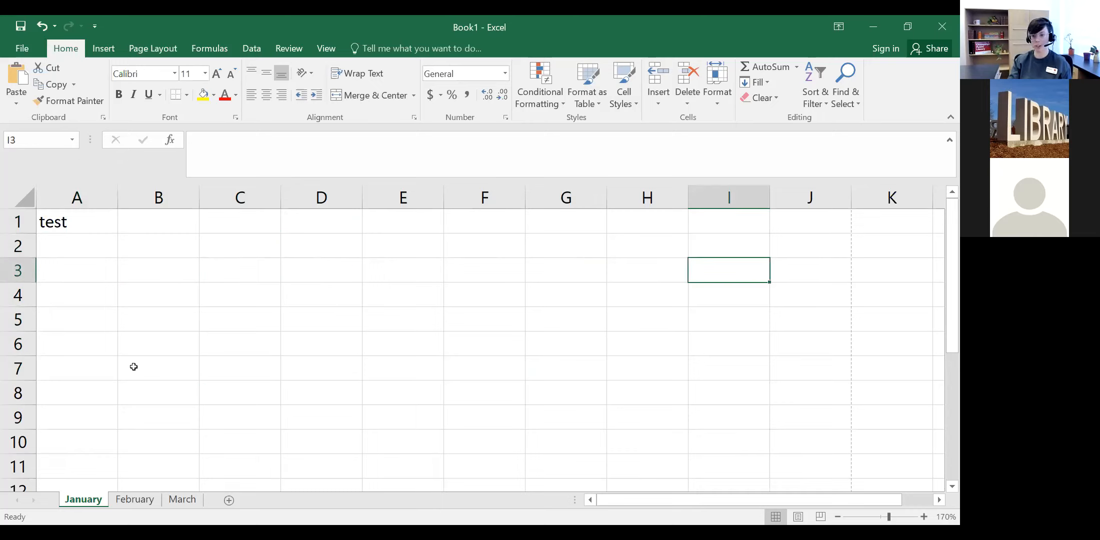
pyautogui.click(210, 369)
pyautogui.click(322, 320)
pyautogui.click(893, 447)
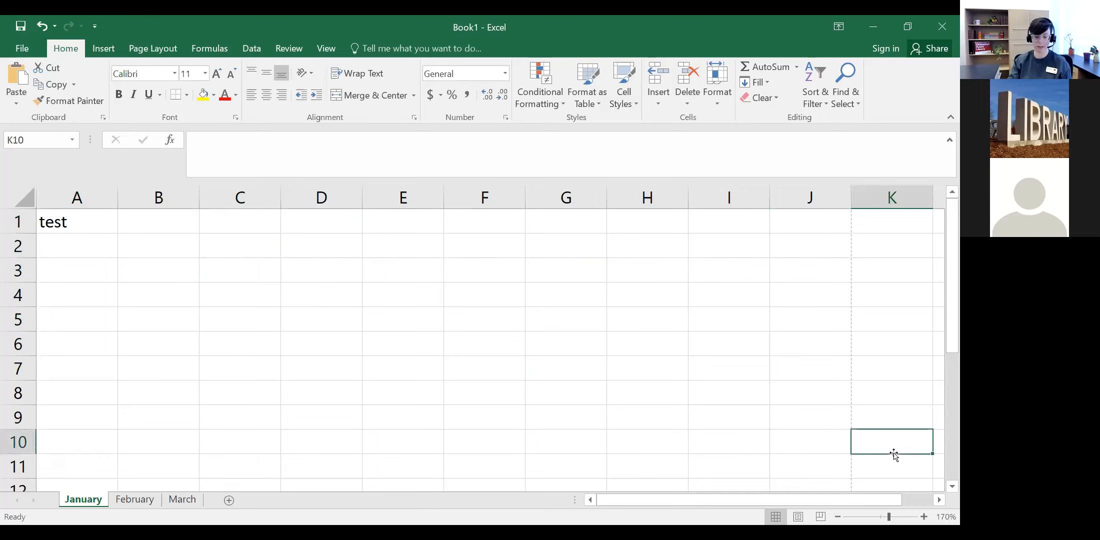
pyautogui.click(485, 320)
pyautogui.click(253, 299)
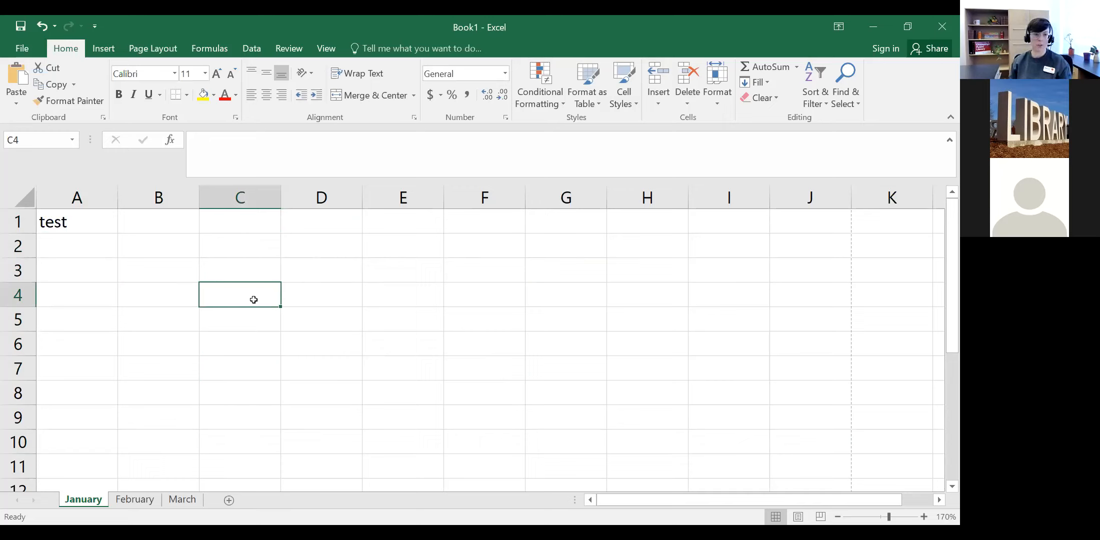
# Step: Delete the word 'test' from cell A1, leaving the sheet blank
pyautogui.doubleClick(80, 223)
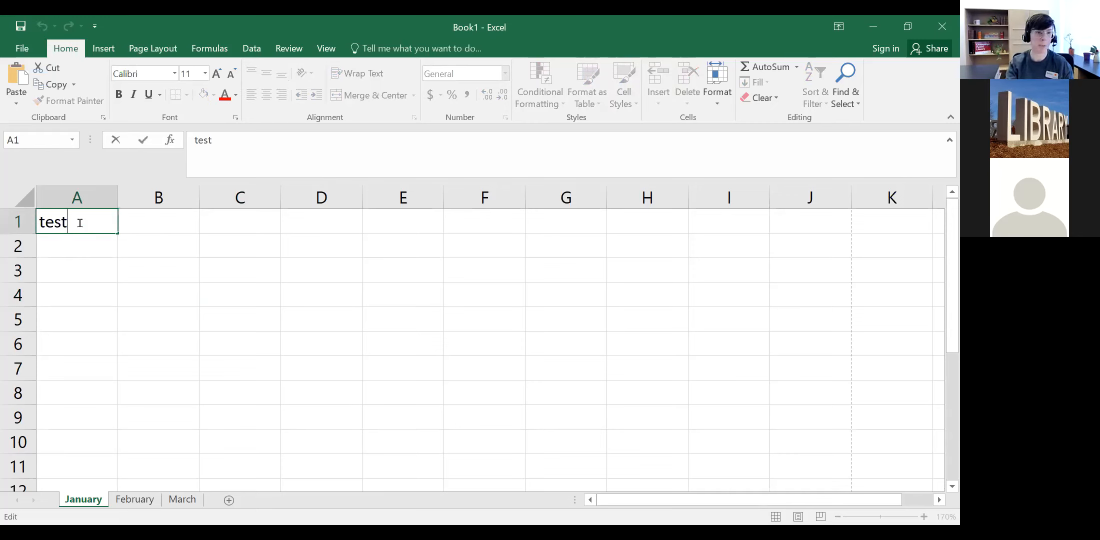
pyautogui.press('BackSpace')
pyautogui.press('BackSpace')
pyautogui.press('BackSpace')
pyautogui.press('BackSpace')
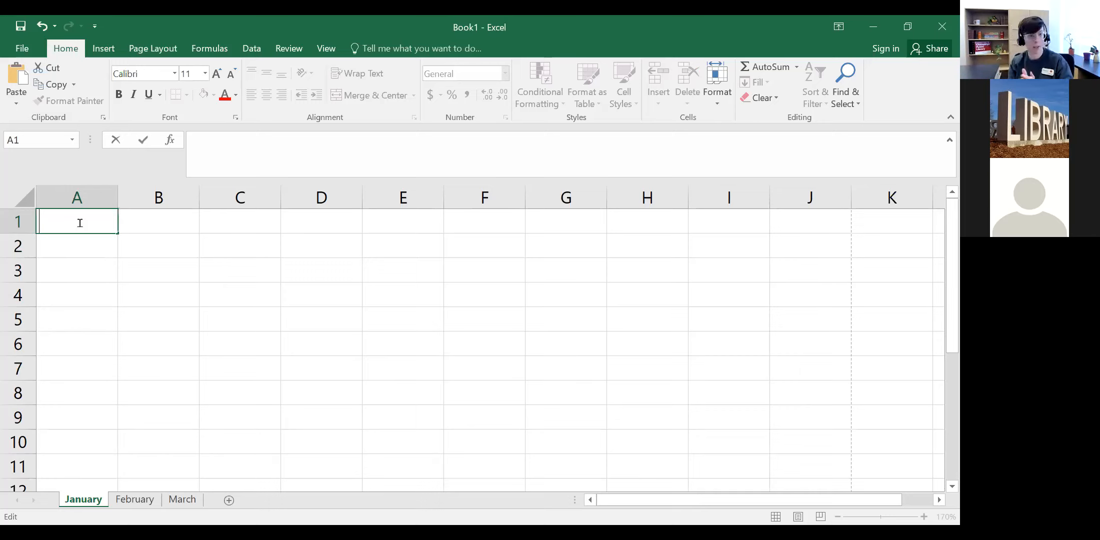
pyautogui.click(409, 223)
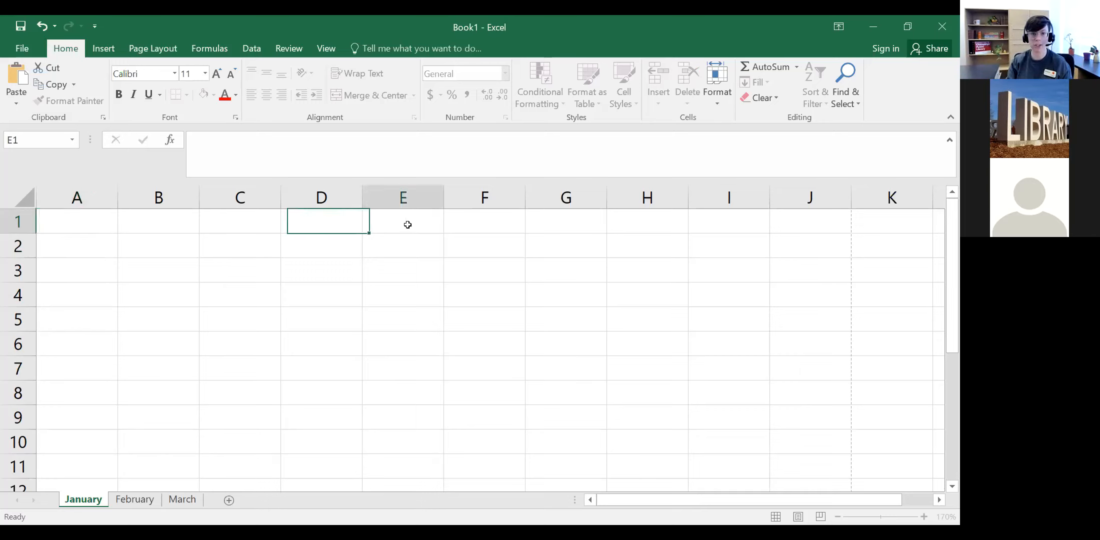
pyautogui.click(97, 222)
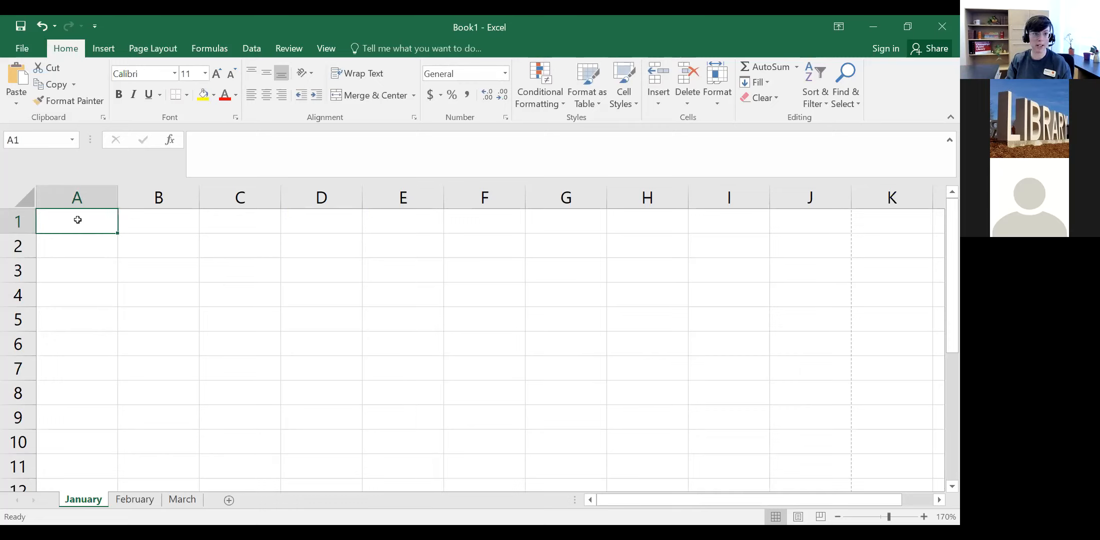
pyautogui.doubleClick(77, 219)
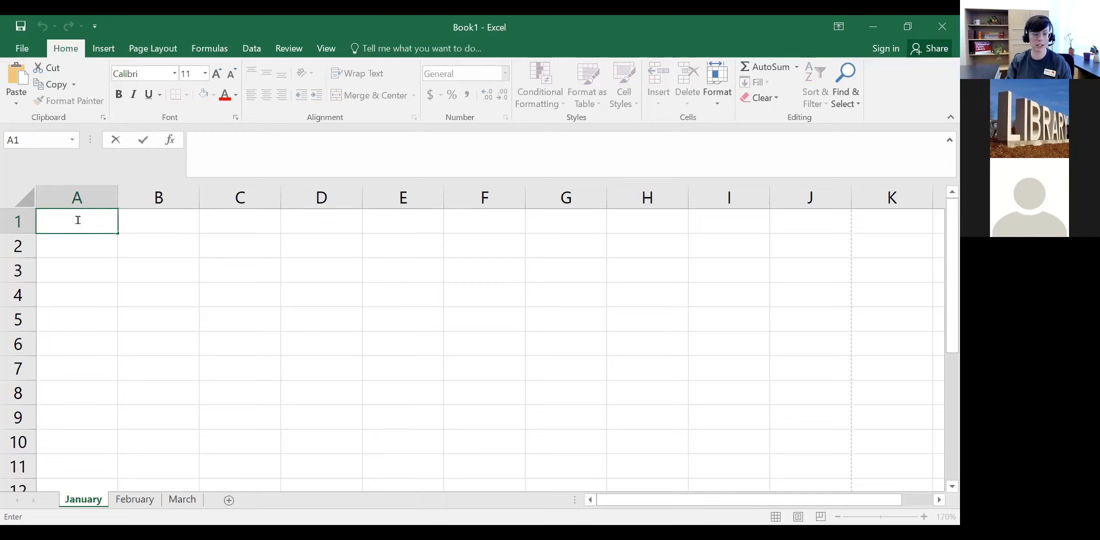
pyautogui.click(329, 250)
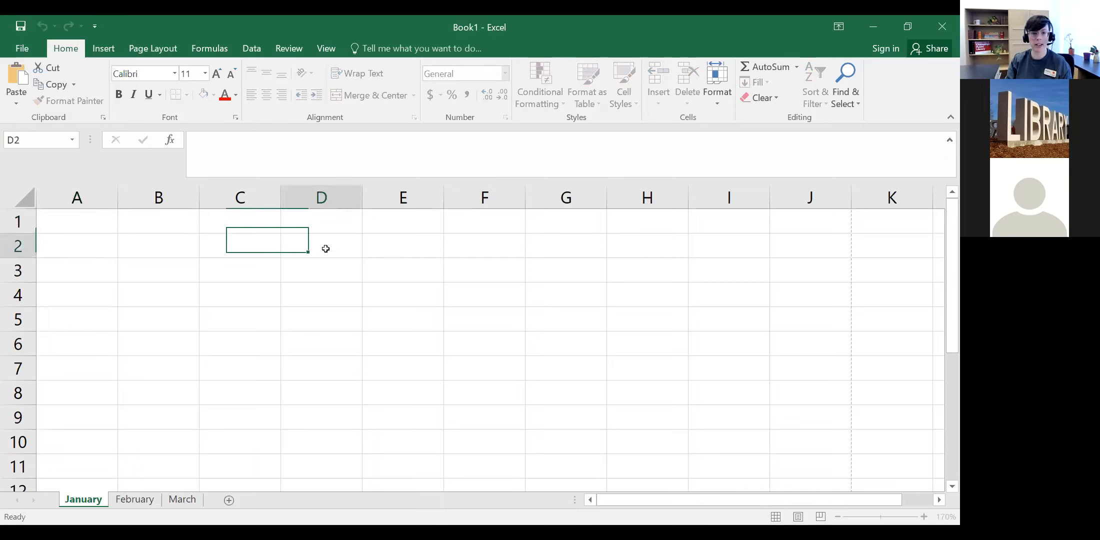
pyautogui.click(232, 140)
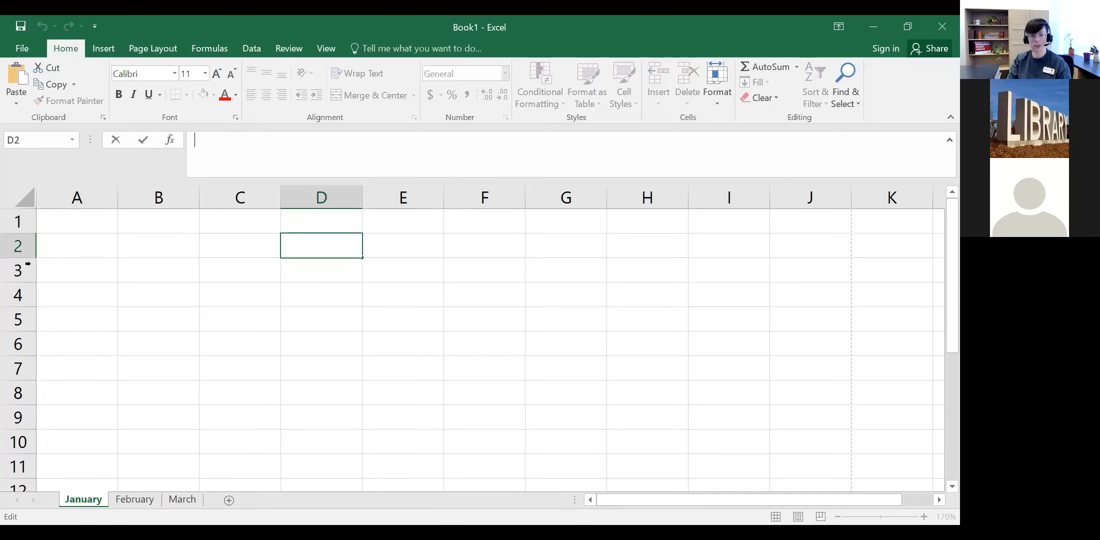
pyautogui.click(85, 220)
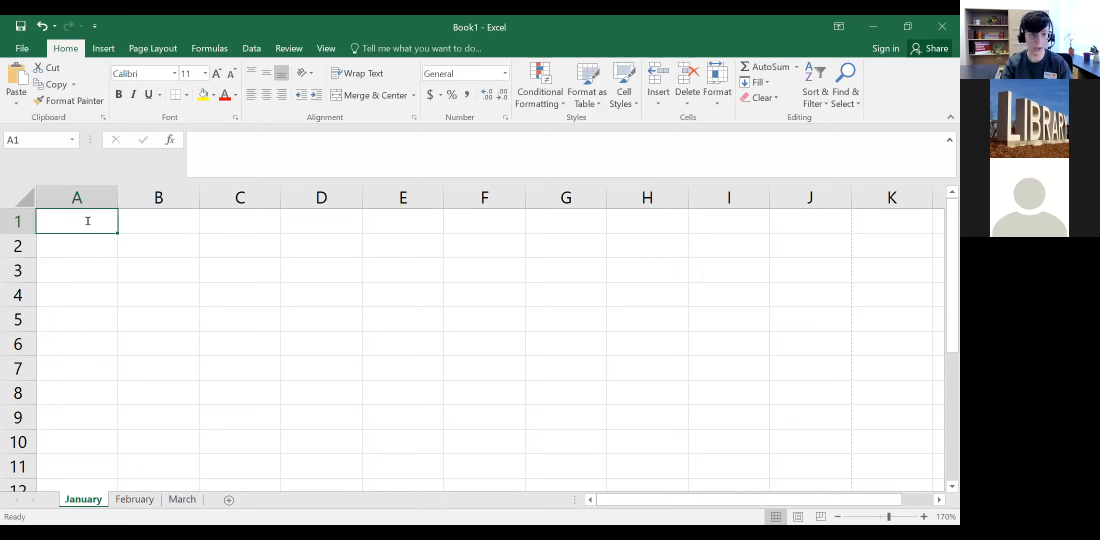
# Step: Enter the title 'Summer Picnic List' in cell A1
pyautogui.write('Summer Picnin')
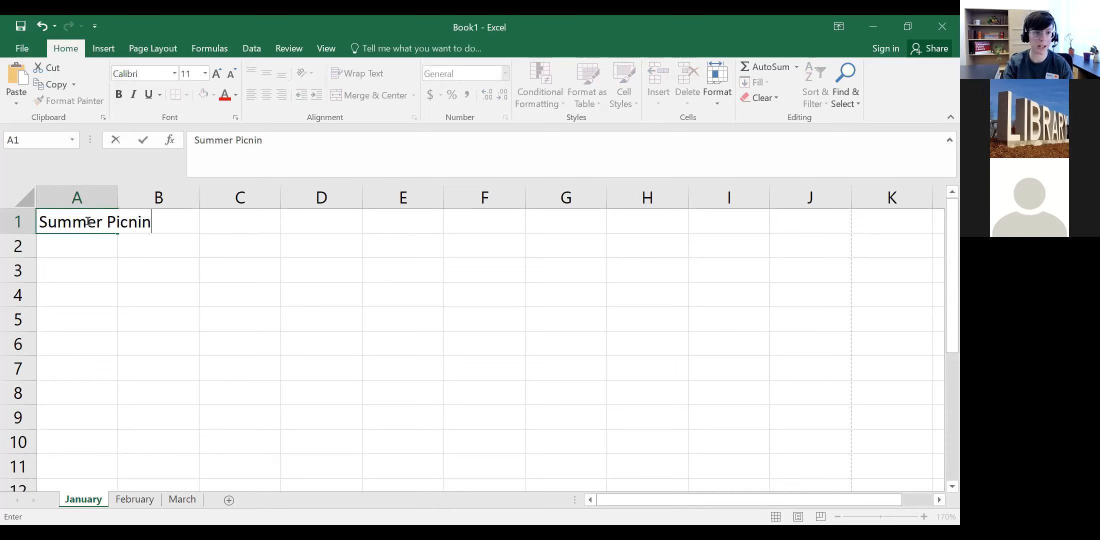
pyautogui.press('BackSpace')
pyautogui.write('c List')
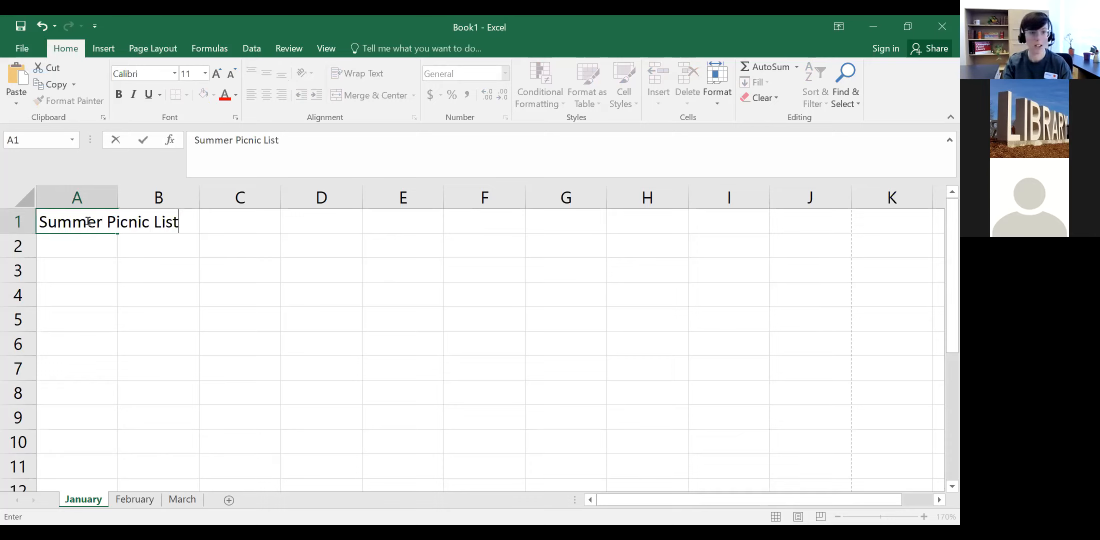
pyautogui.click(94, 243)
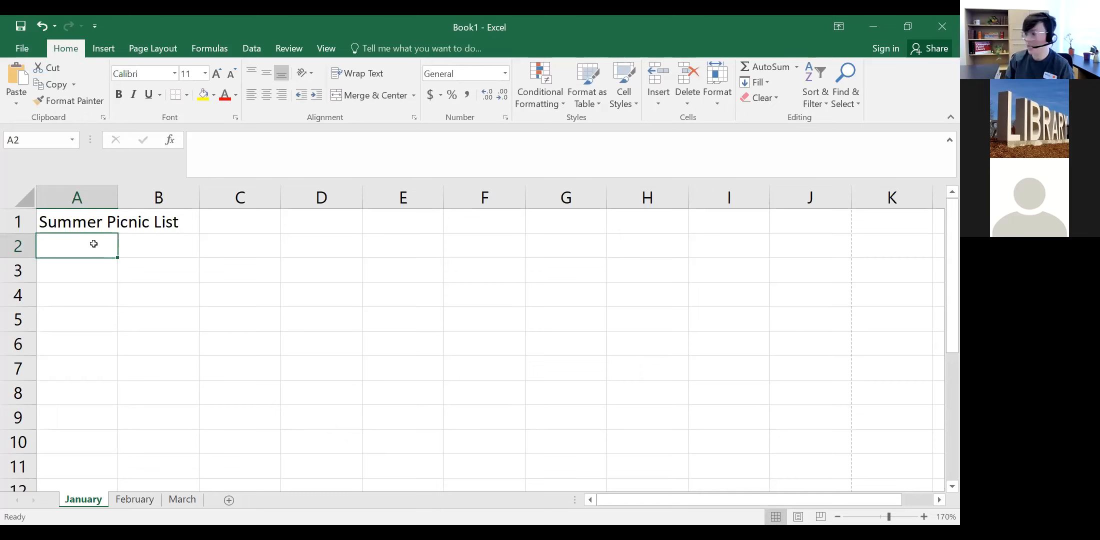
# Step: Add row-2 headers First Name, Last Name, Address, Phone Number, Picnic Category, Picnic Item
pyautogui.write('Fi')
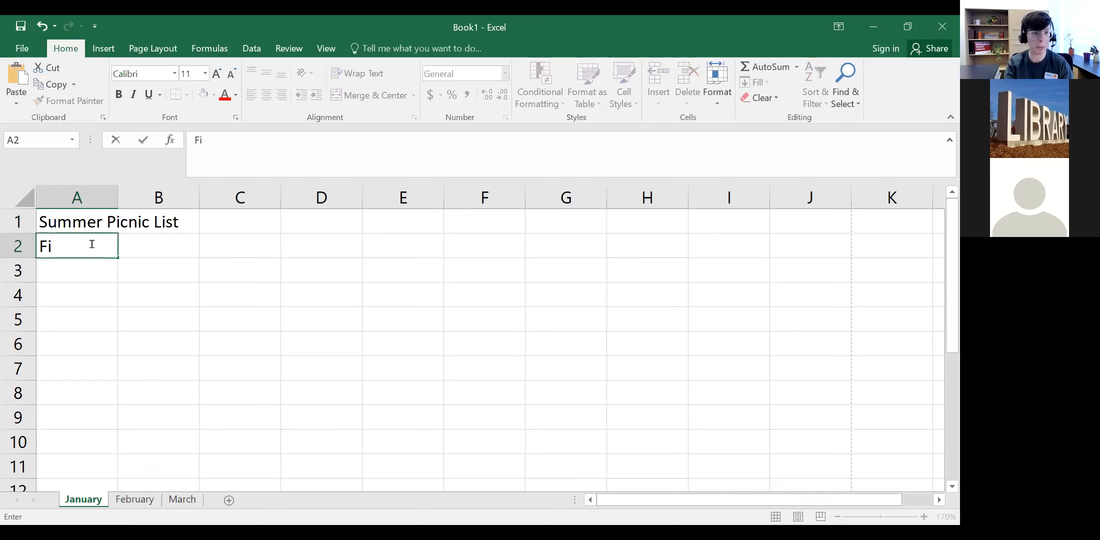
pyautogui.write('rst Name')
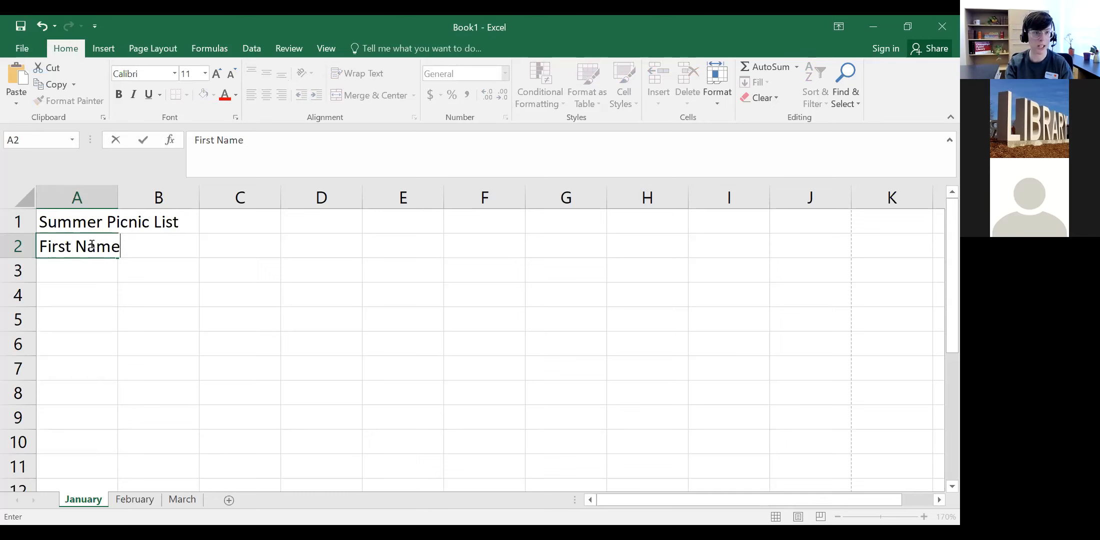
pyautogui.press('Tab')
pyautogui.write('Last Name')
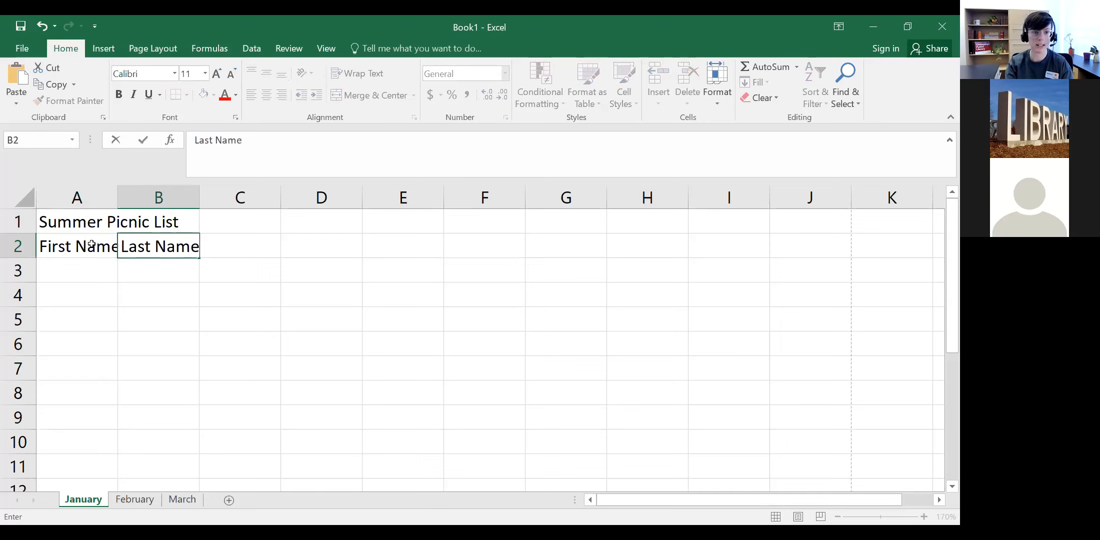
pyautogui.press('Tab')
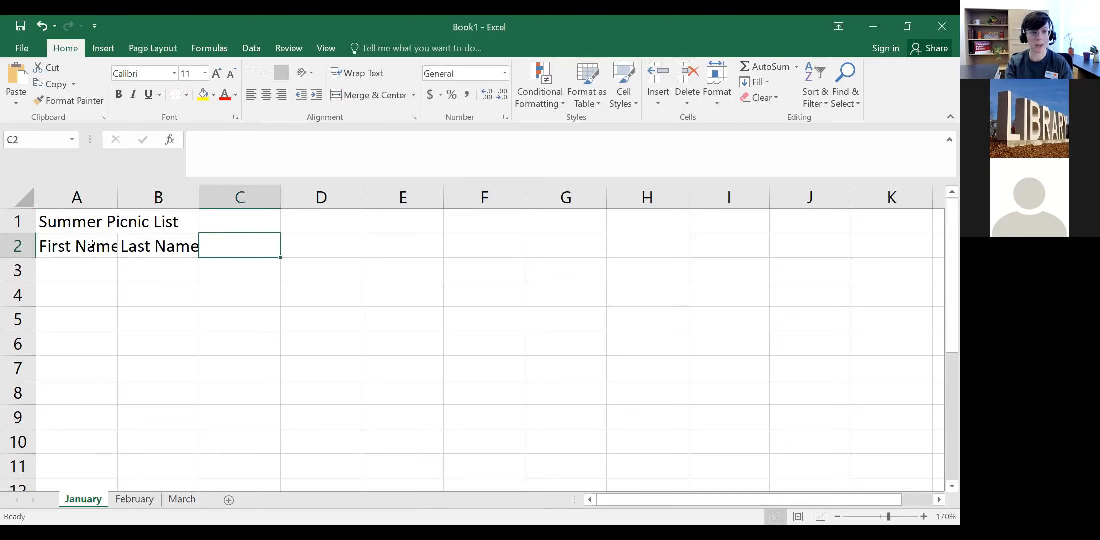
pyautogui.write('Address')
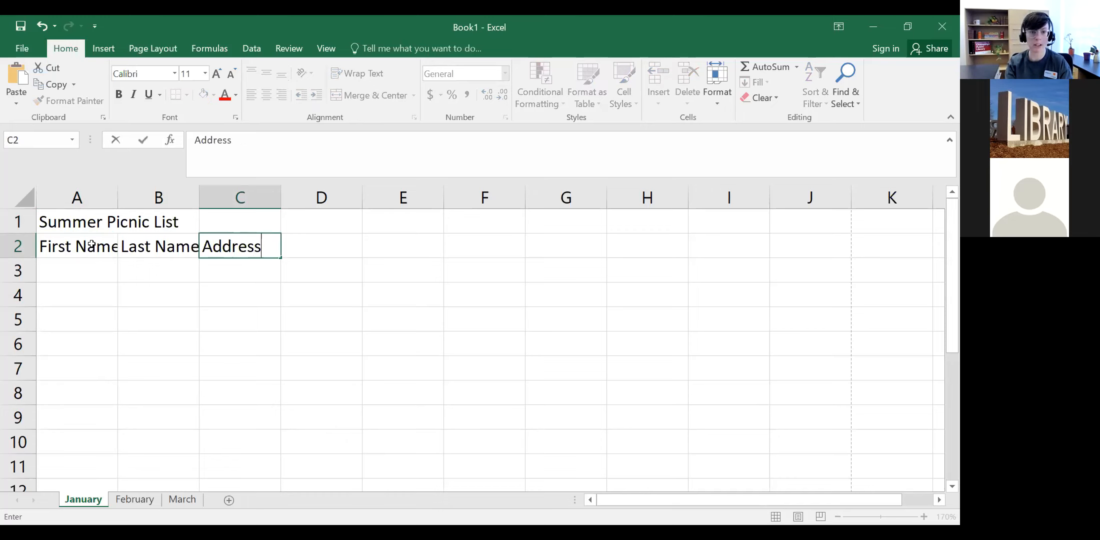
pyautogui.press('Tab')
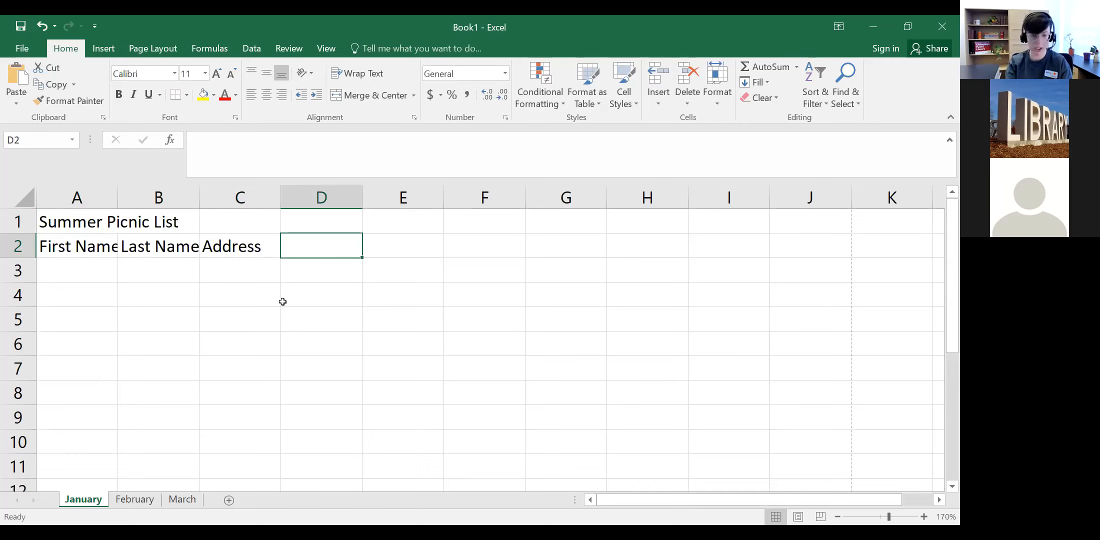
pyautogui.write('Phone Number')
pyautogui.press('Tab')
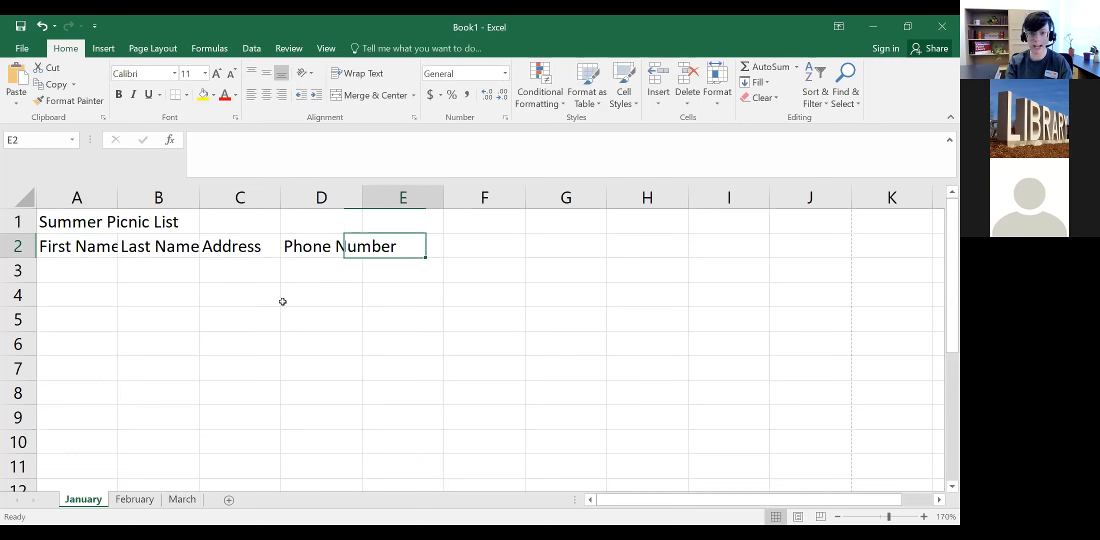
pyautogui.write('Pic')
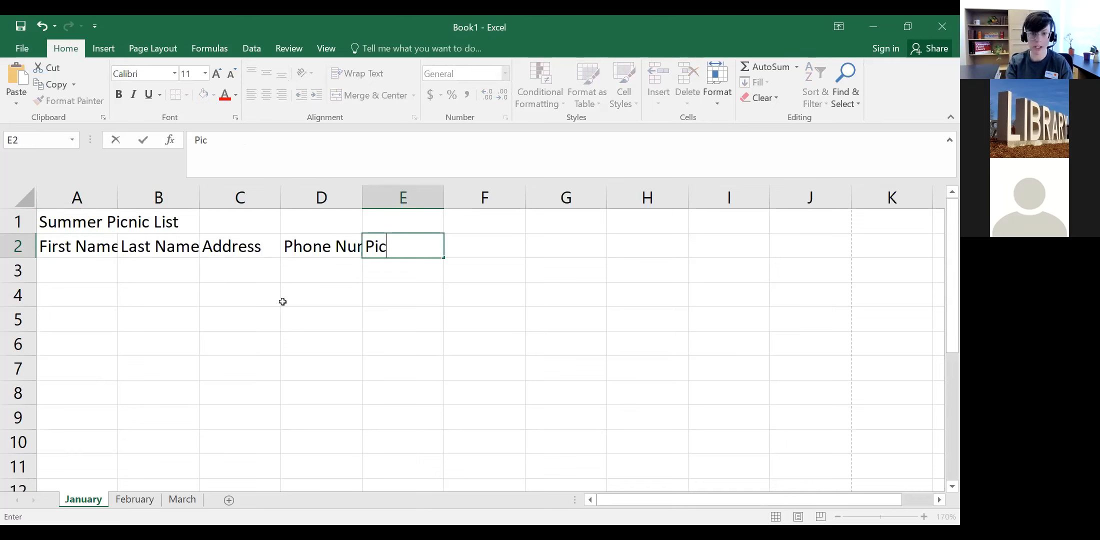
pyautogui.write('nic Categ')
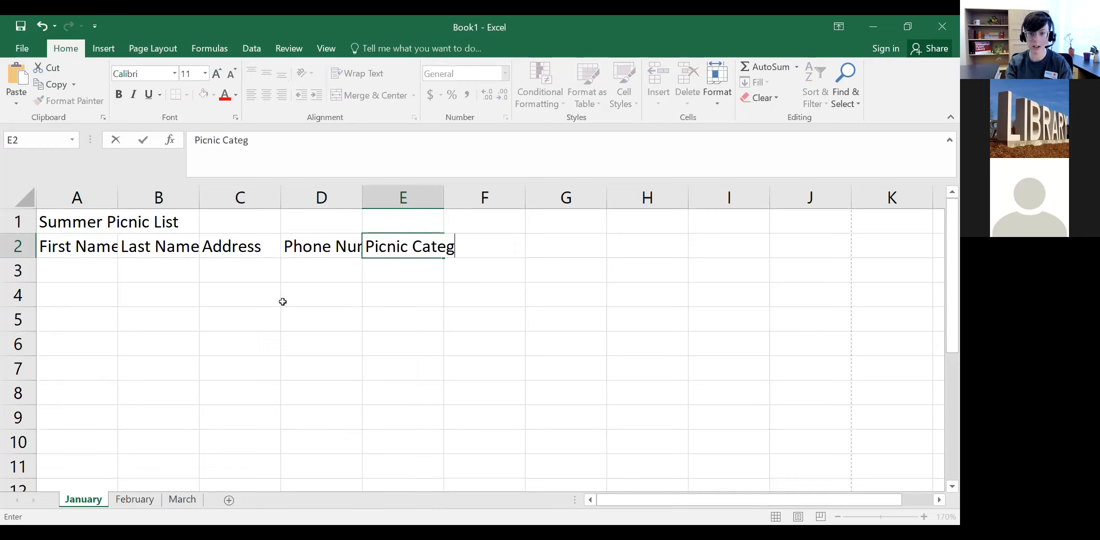
pyautogui.write('ory')
pyautogui.press('Tab')
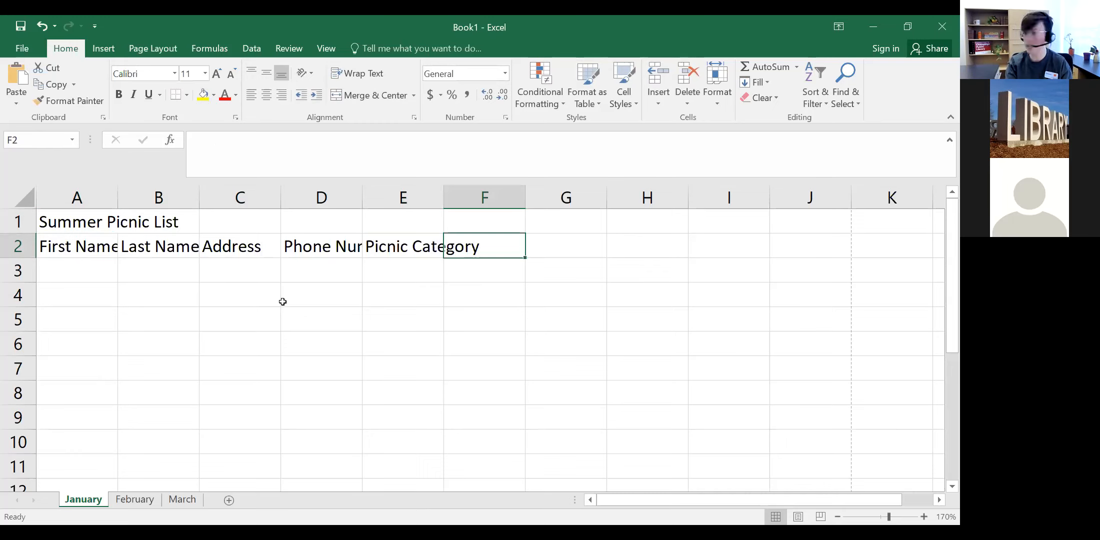
pyautogui.write('Pi')
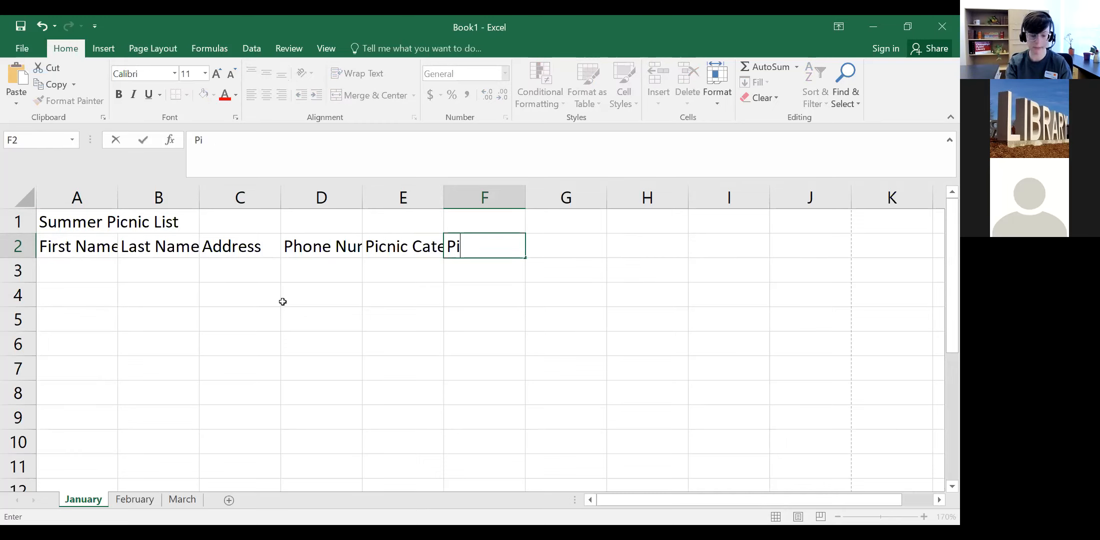
pyautogui.write('cnic Item')
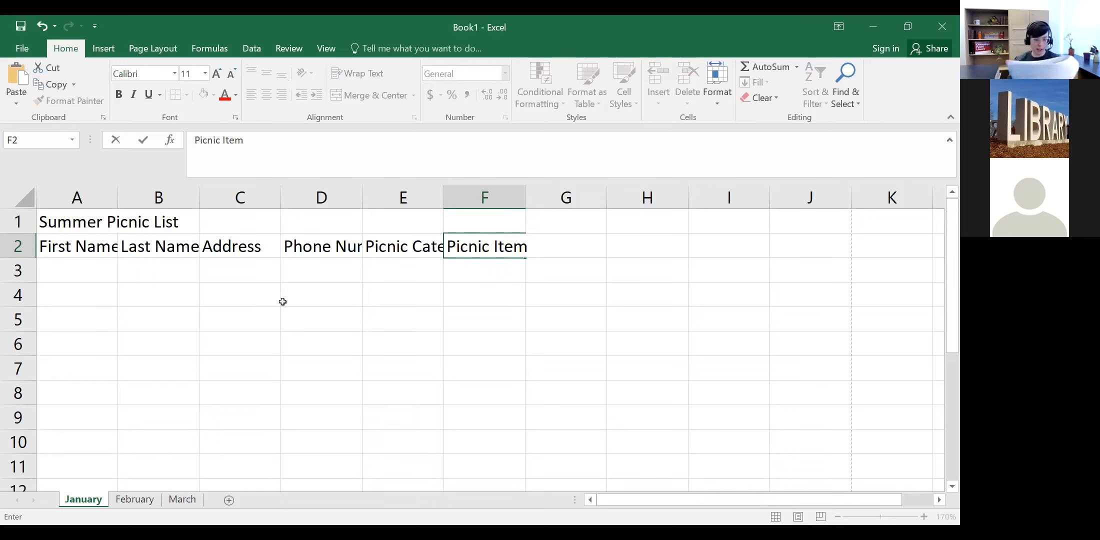
pyautogui.click(67, 272)
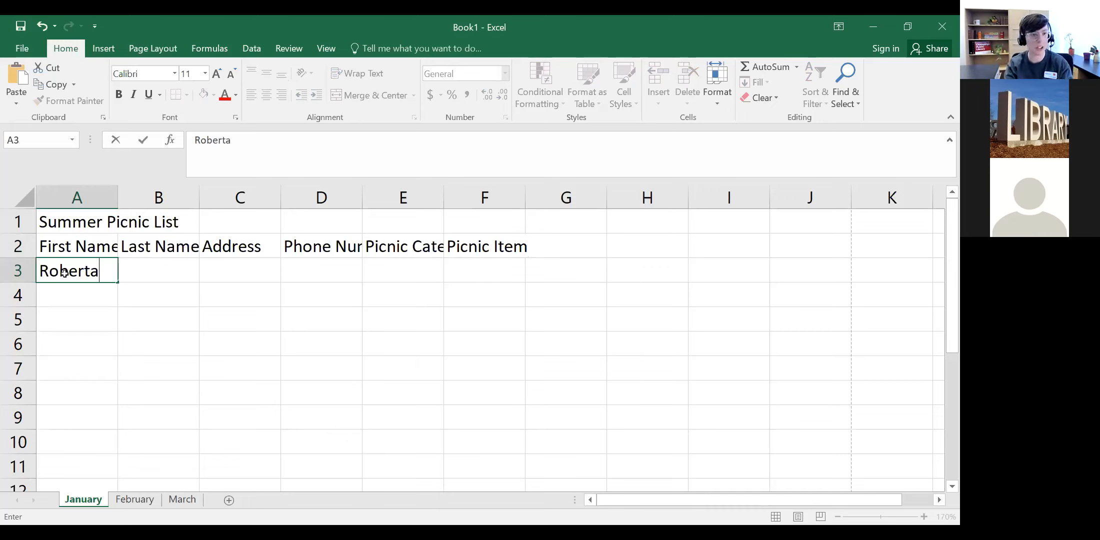
# Step: Enter the first entry's first name in A3 and last name in B3
pyautogui.press('Tab')
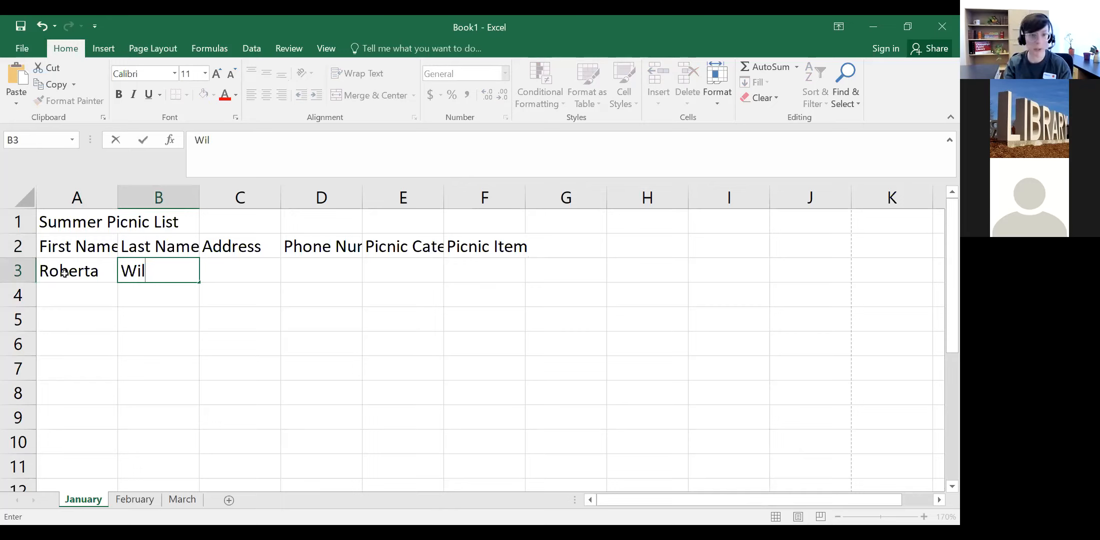
# Step: Enter the first entry's street address in C3, completing its truncated last word
pyautogui.press('Tab')
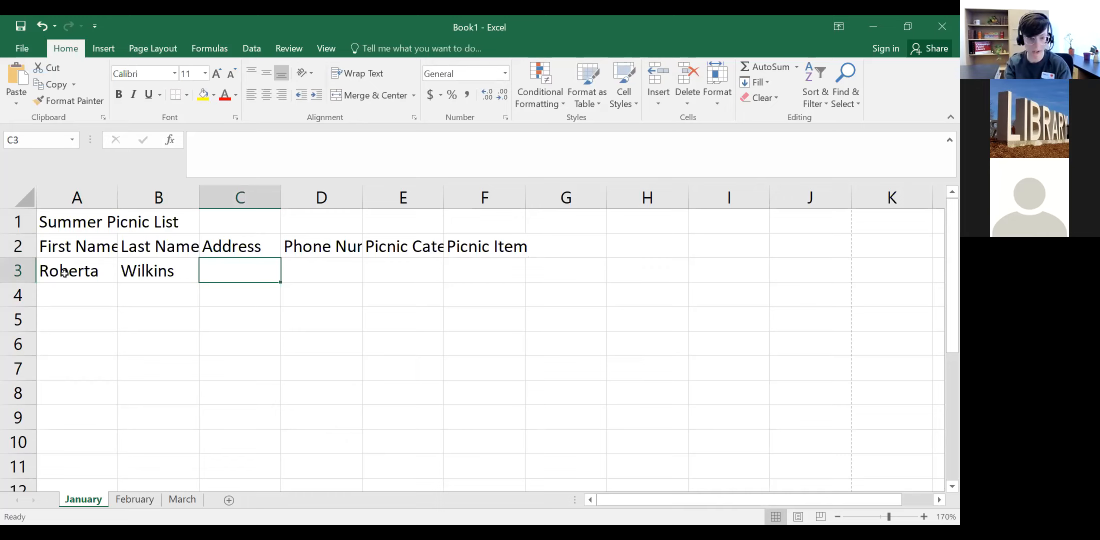
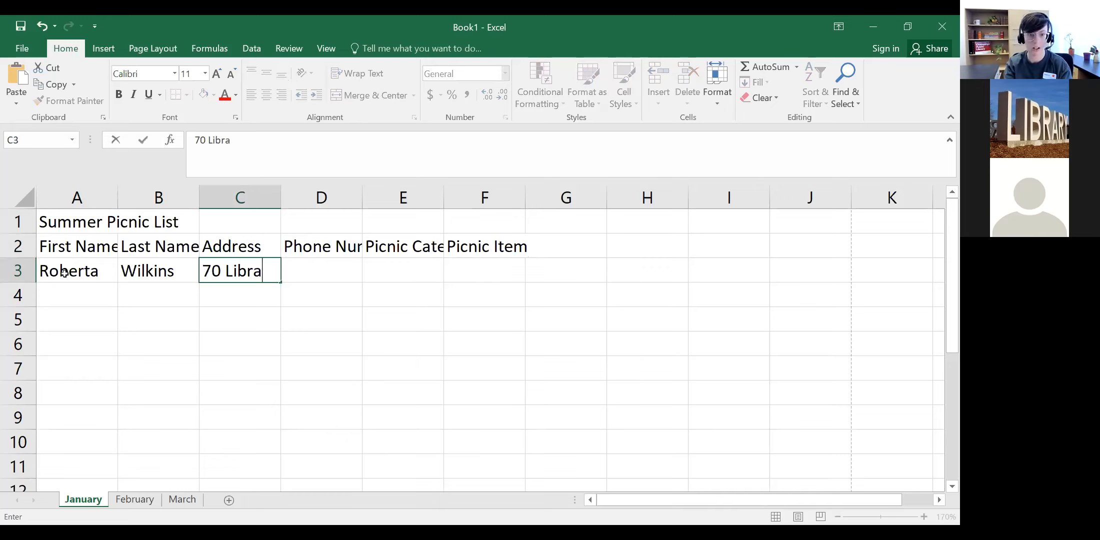
pyautogui.press('Tab')
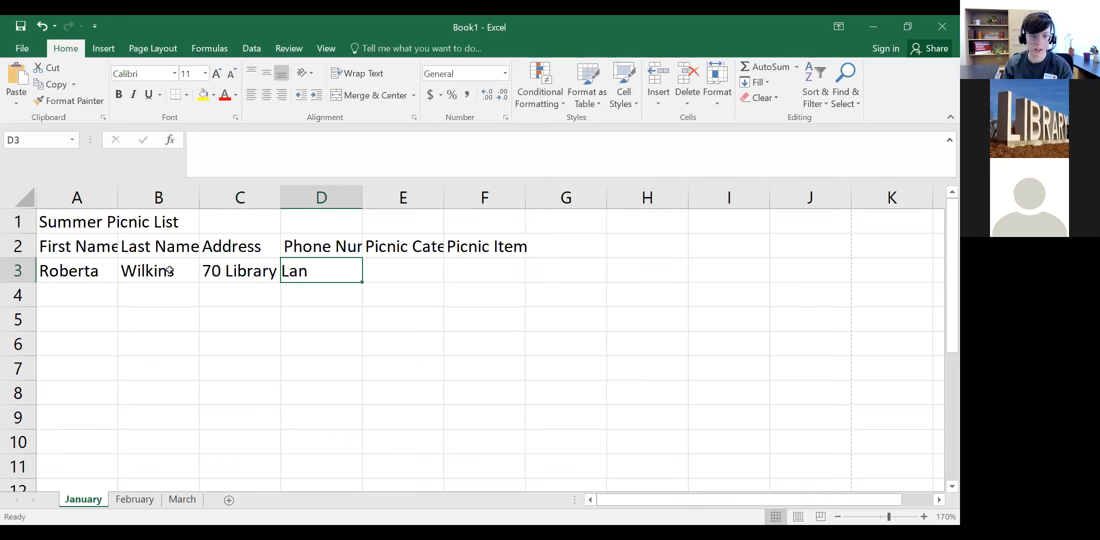
pyautogui.click(240, 274)
pyautogui.doubleClick(284, 271)
pyautogui.click(308, 270)
pyautogui.write('e')
pyautogui.doubleClick(345, 270)
pyautogui.click(345, 270)
pyautogui.click(340, 303)
# Step: Enter the phone number in D3 and the category 'desser' in E3
pyautogui.click(325, 266)
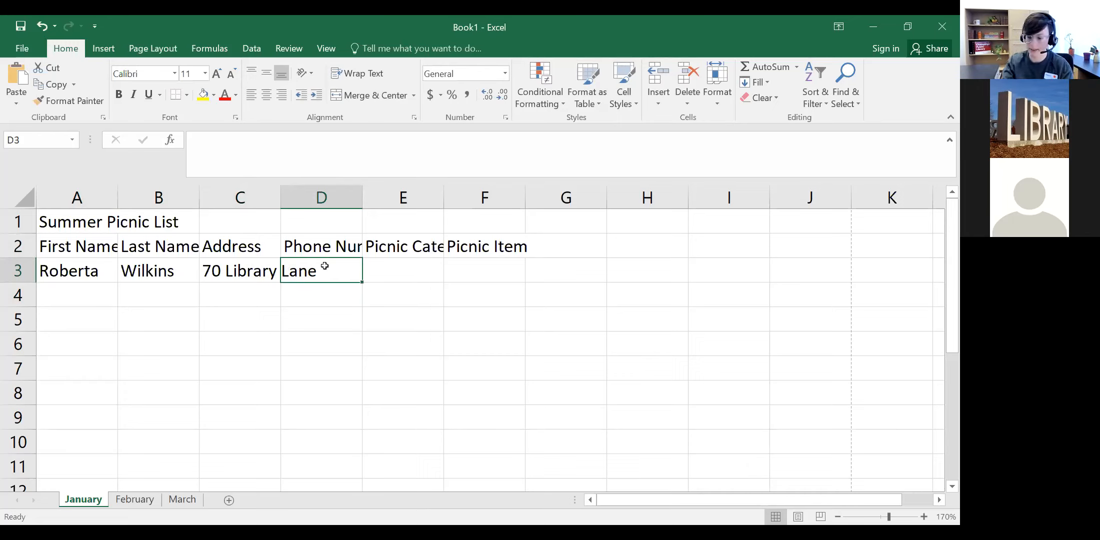
pyautogui.write('482')
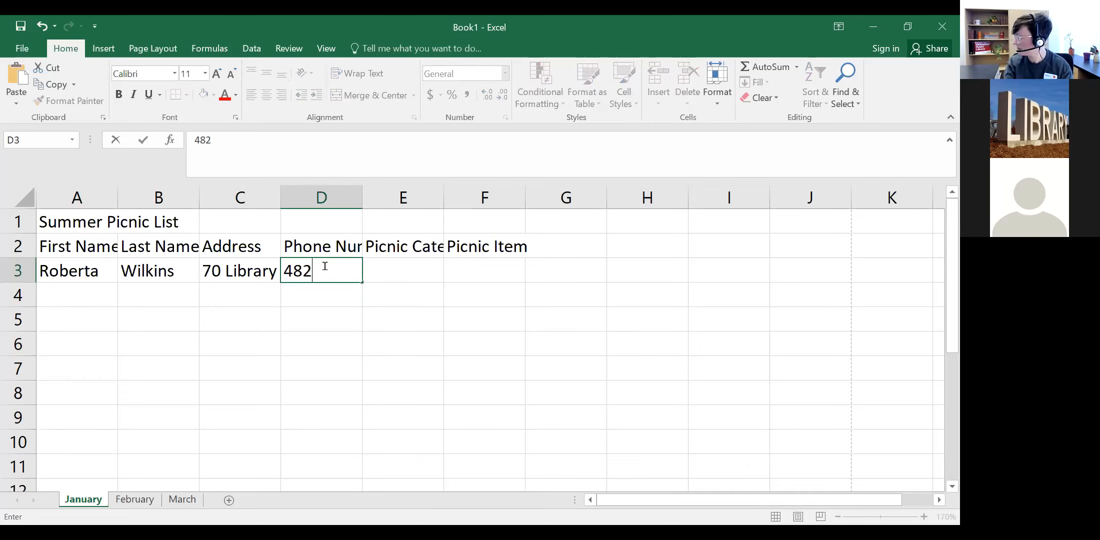
pyautogui.write('-555-')
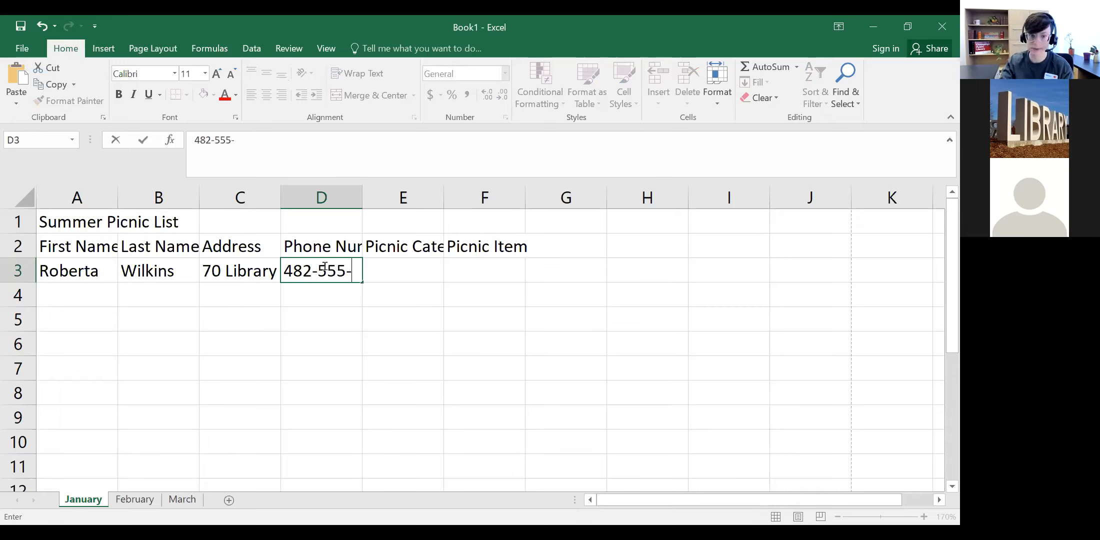
pyautogui.write('1075')
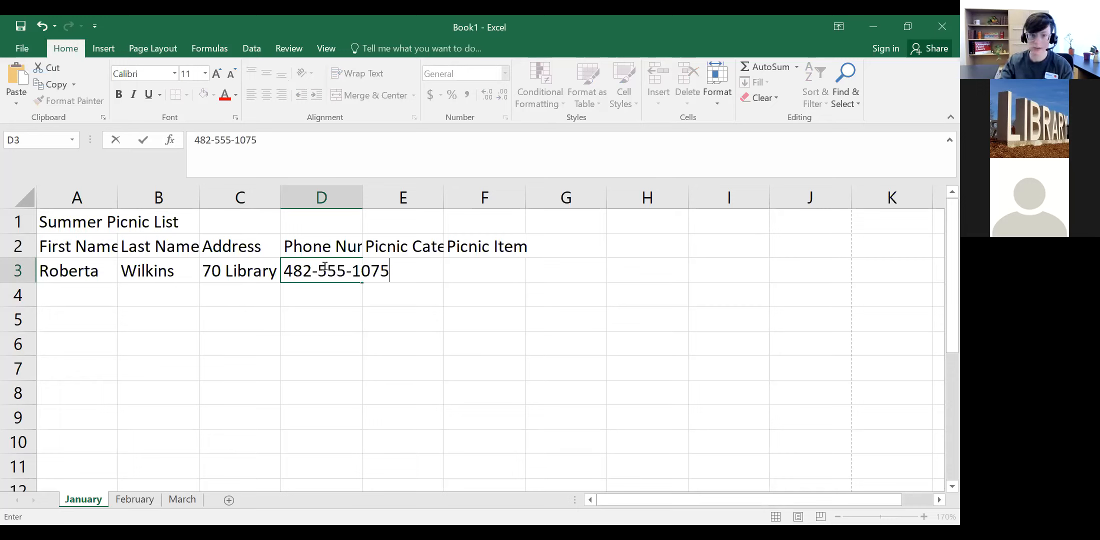
pyautogui.press('Tab')
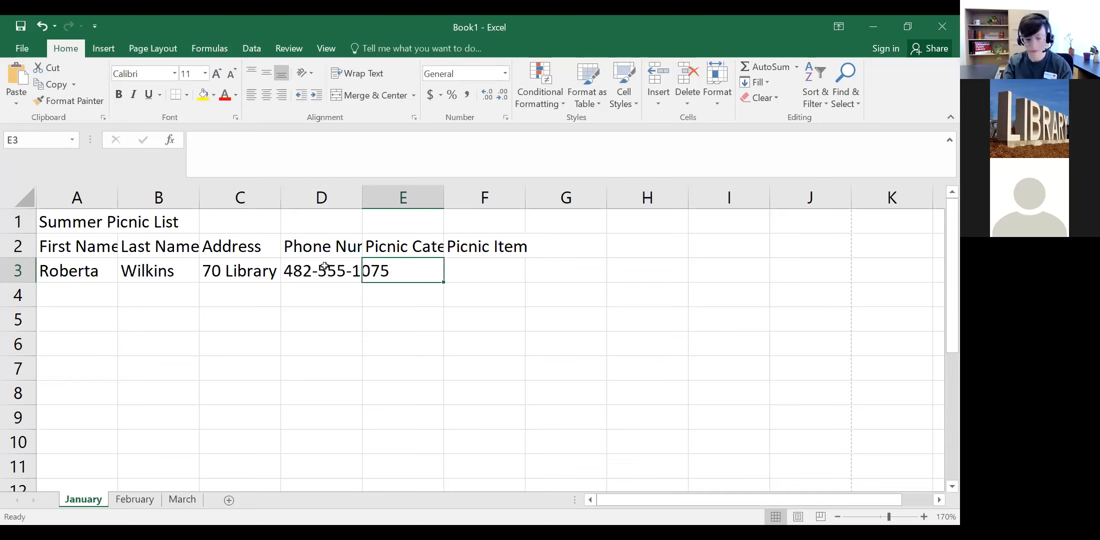
pyautogui.write('deds')
pyautogui.press('BackSpace')
pyautogui.press('BackSpace')
pyautogui.write('sser')
pyautogui.press('Tab')
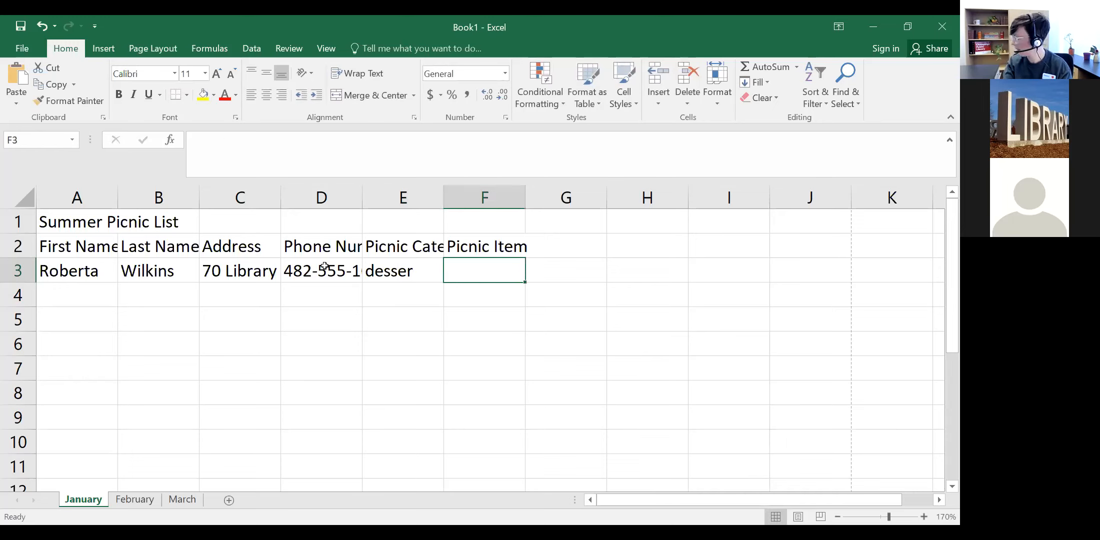
# Step: Fill F3 with 'Chocolate Chip Cookies, oatmeal cookies, peanut butter cookies'
pyautogui.write('Chocolate C')
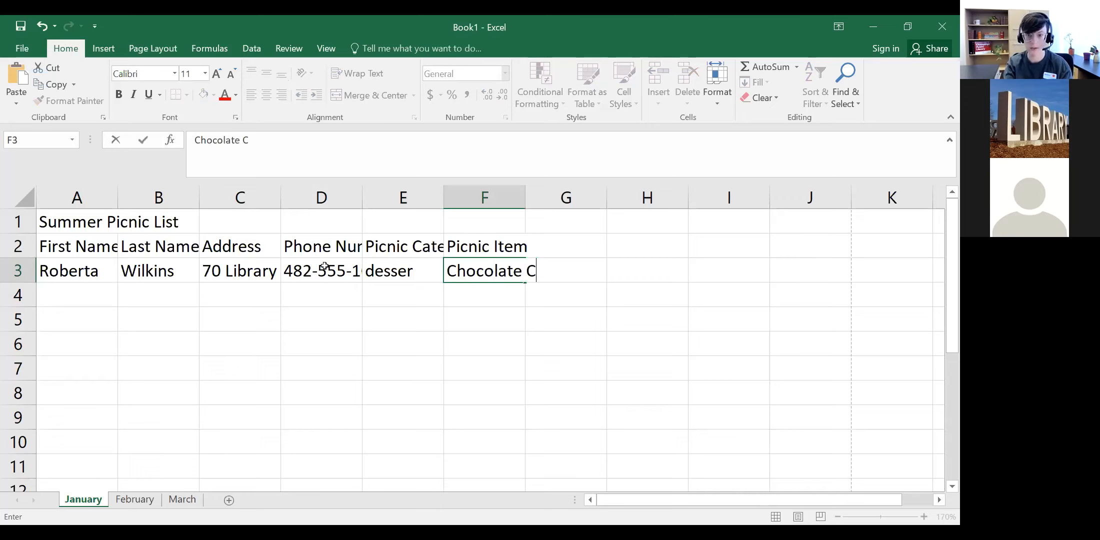
pyautogui.write('hip Coo')
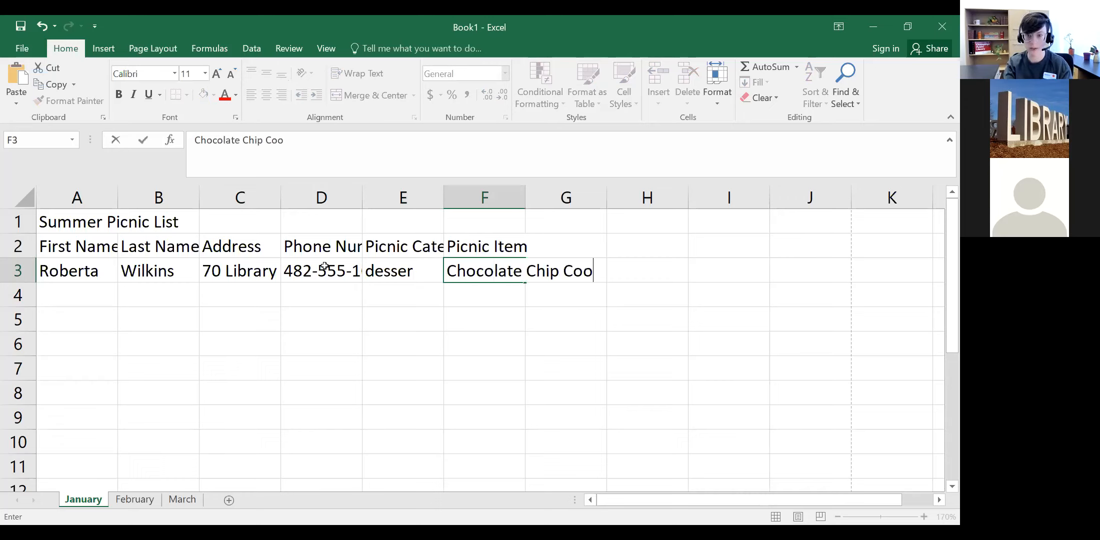
pyautogui.write('kies, ')
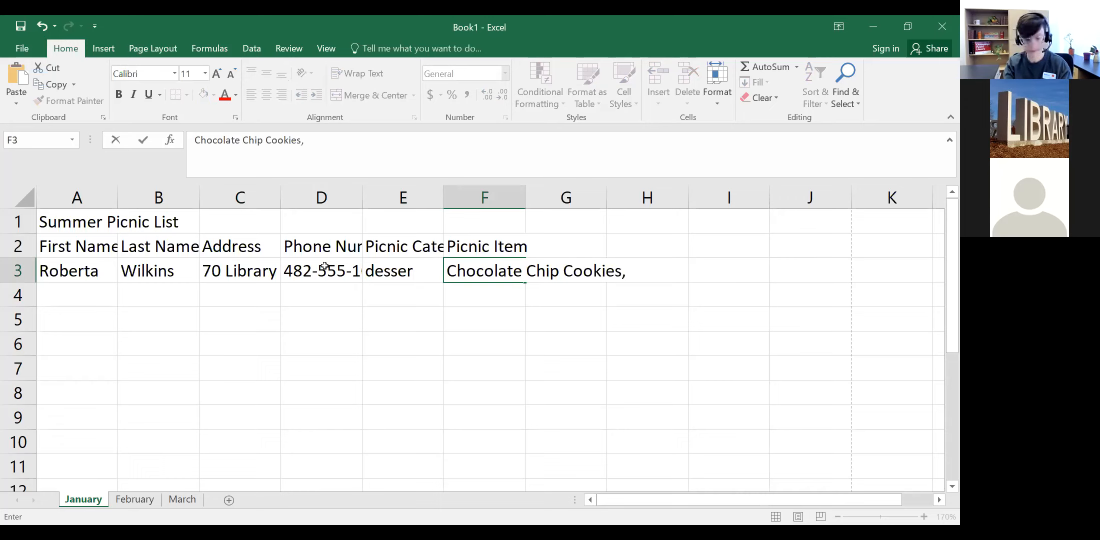
pyautogui.write('oatmeal cookies,')
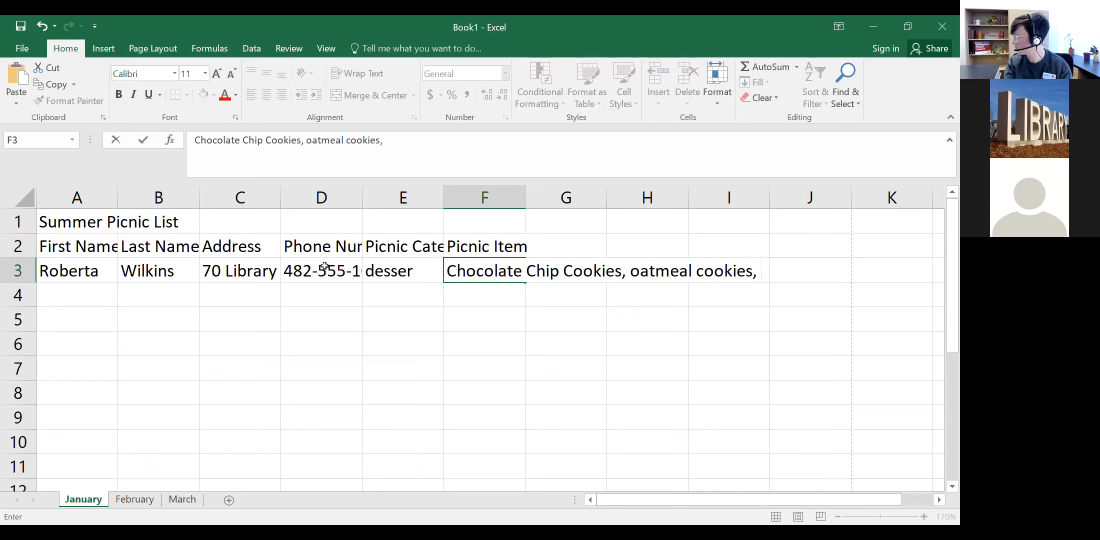
pyautogui.write(' peanut butter cookied')
pyautogui.press('BackSpace')
pyautogui.write('s')
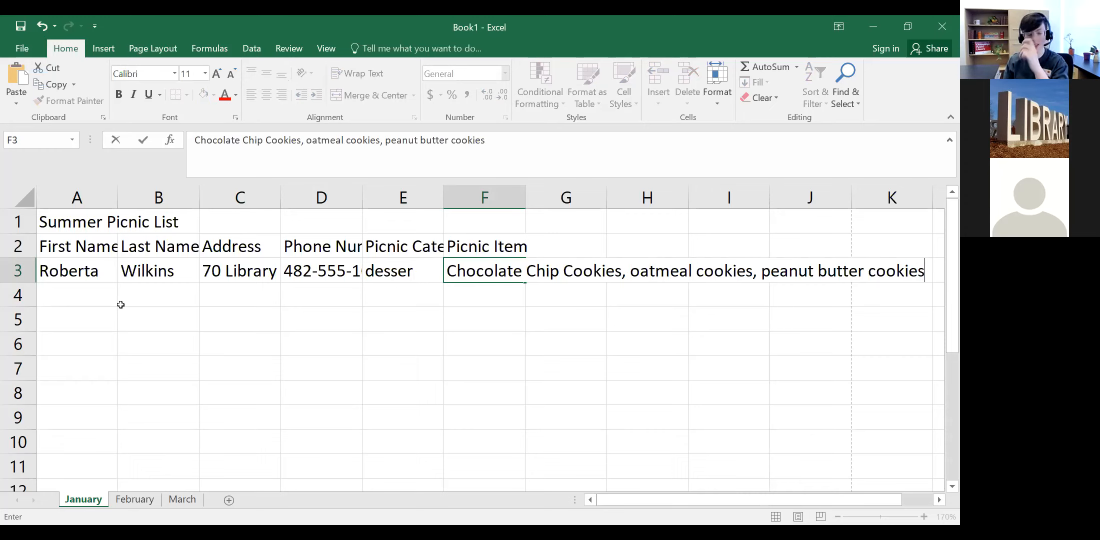
# Step: Enter the second entry's first name in A4 and last name in B4
pyautogui.click(61, 291)
pyautogui.doubleClick(61, 293)
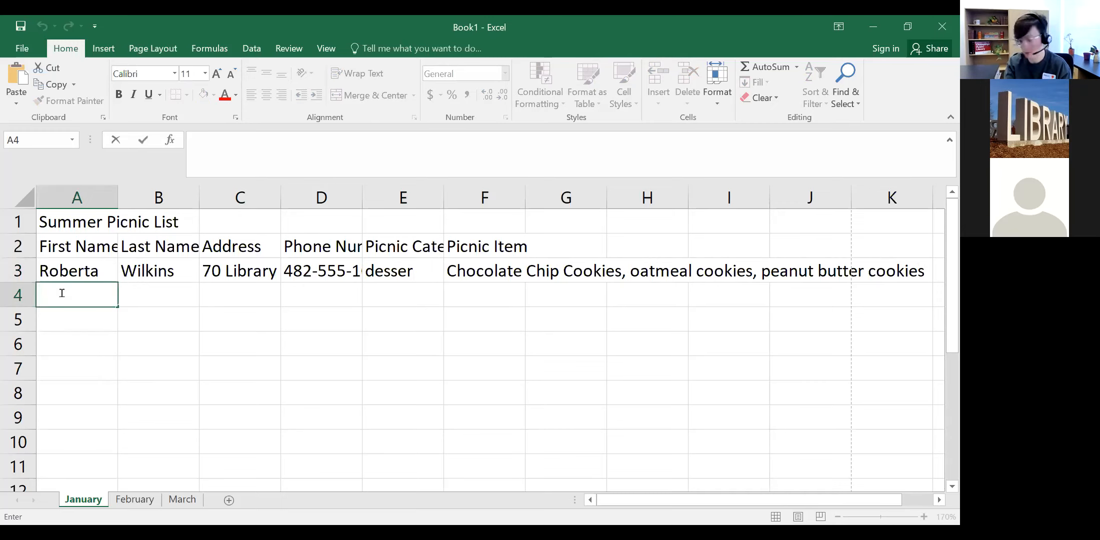
pyautogui.hotkey('ctrl', 'Return')
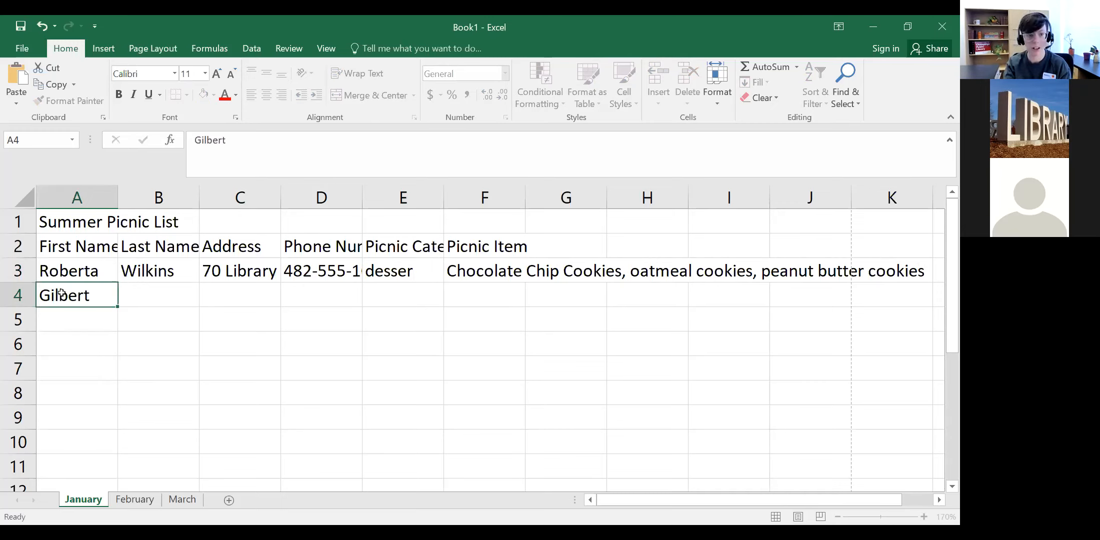
pyautogui.press('Tab')
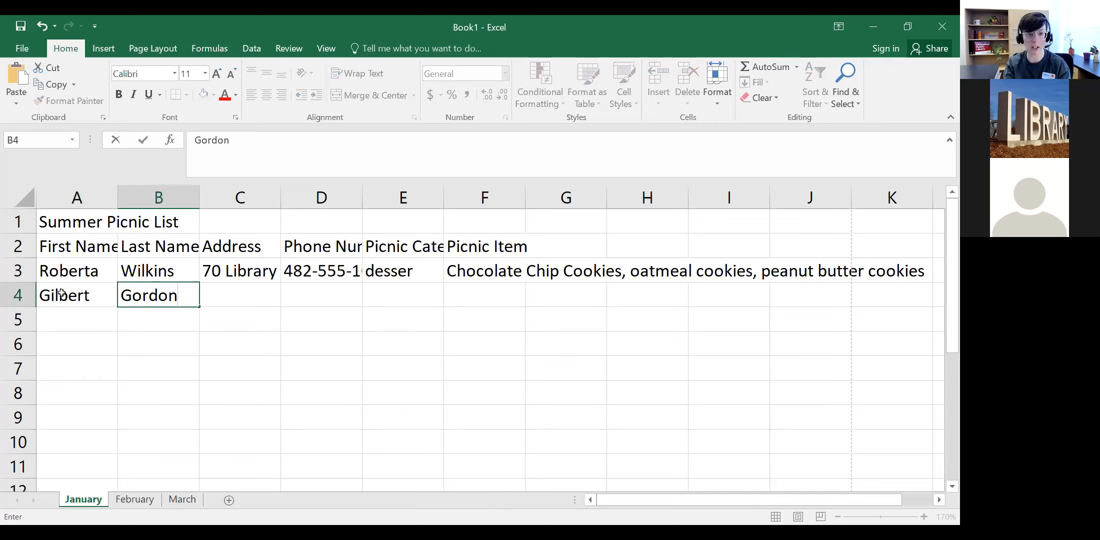
pyautogui.press('Tab')
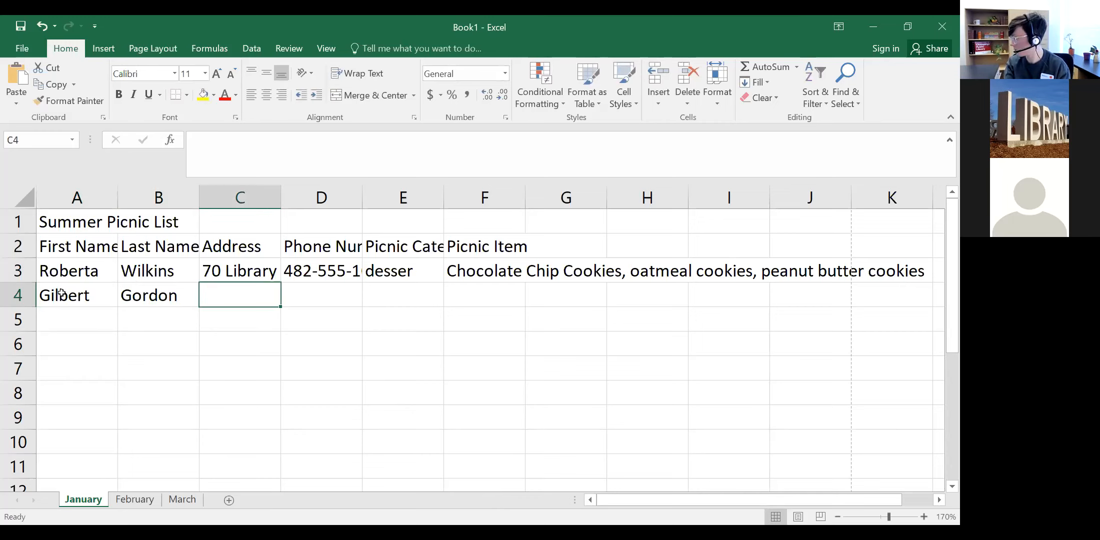
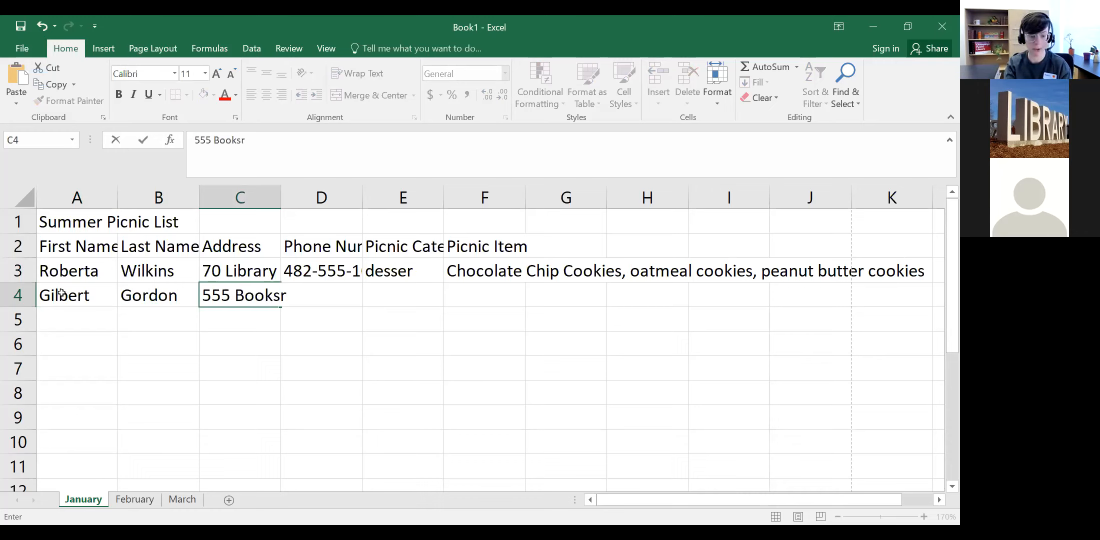
# Step: Type the second entry's street address into C4
pyautogui.press('Tab')
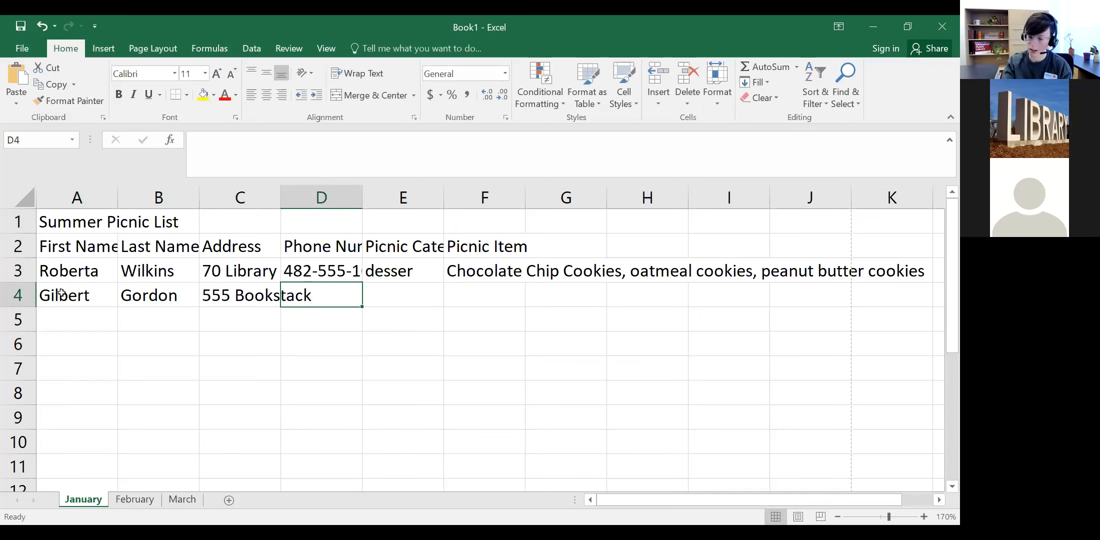
# Step: Enter the phone number in D4 and the category 'main break' in E4
pyautogui.write('8')
pyautogui.press('BackSpace')
pyautogui.write('482-55-0033')
pyautogui.press('Tab')
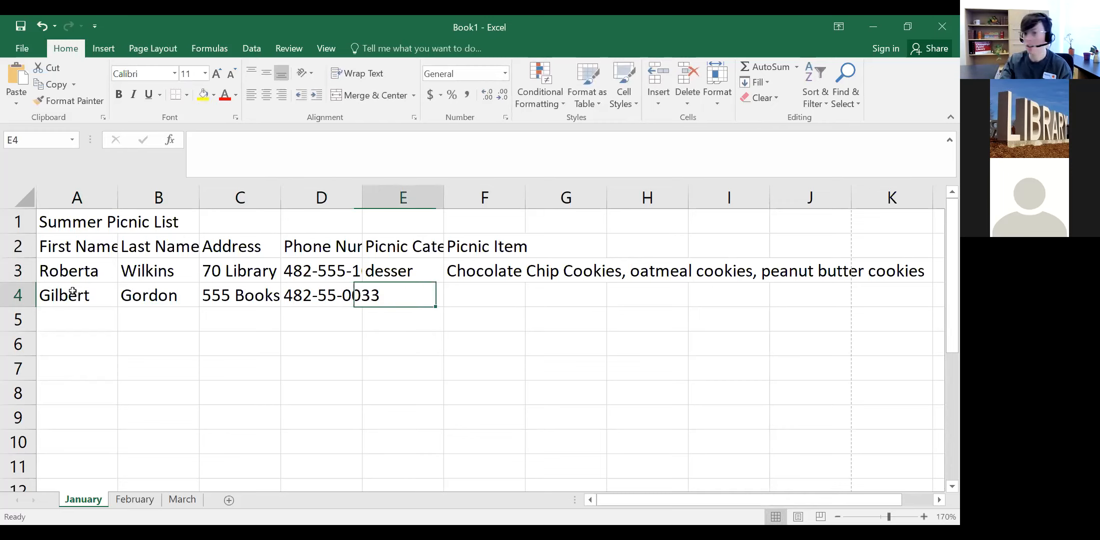
pyautogui.write('main ')
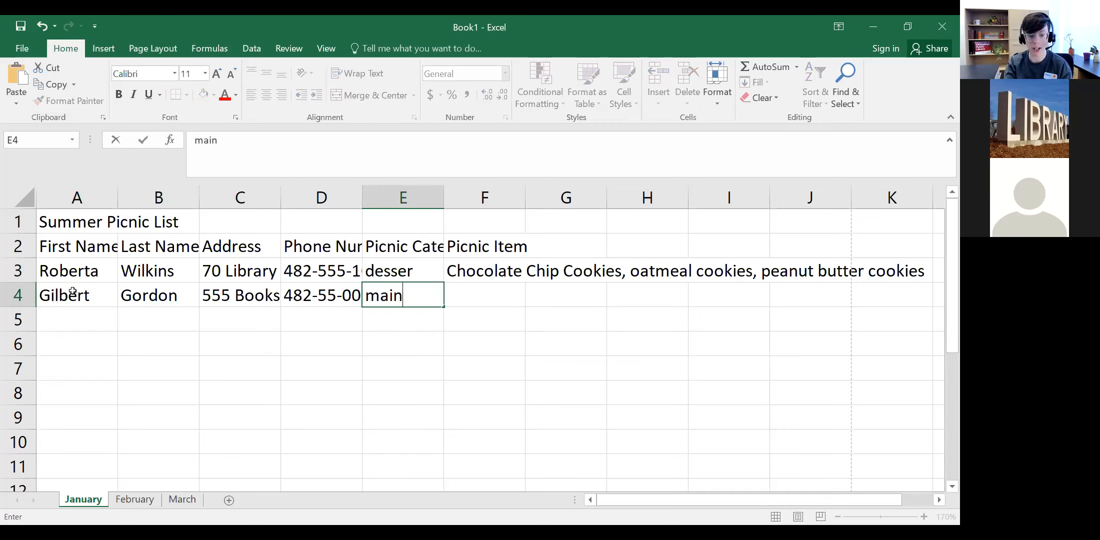
pyautogui.write('break')
pyautogui.press('Tab')
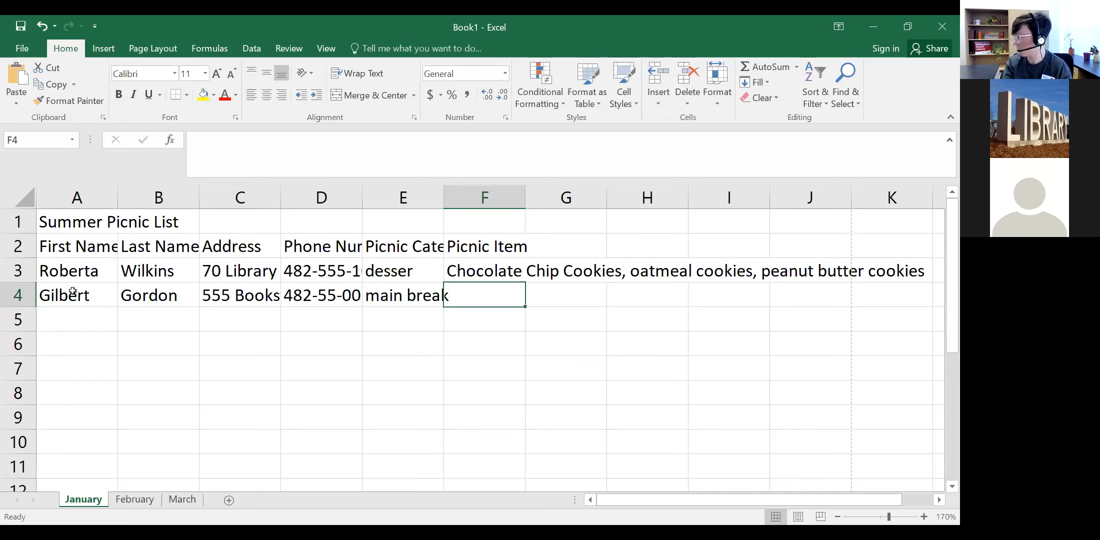
# Step: Change E4's category to 'main dish' and enter 'hotdogs' as the picnic item in F4
pyautogui.click(435, 296)
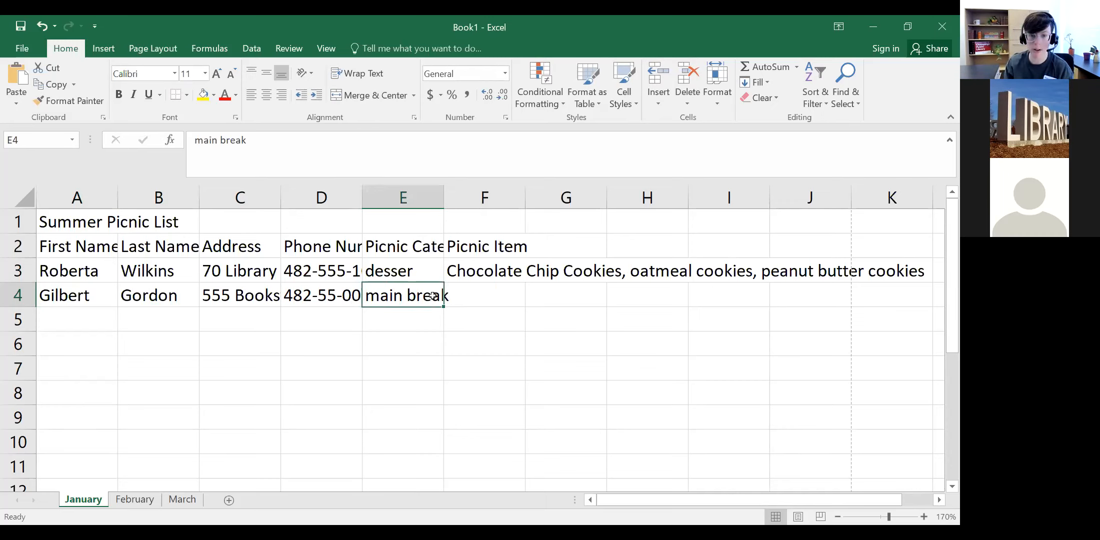
pyautogui.doubleClick(438, 295)
pyautogui.click(450, 295)
pyautogui.press('BackSpace')
pyautogui.press('BackSpace')
pyautogui.press('BackSpace')
pyautogui.press('BackSpace')
pyautogui.press('BackSpace')
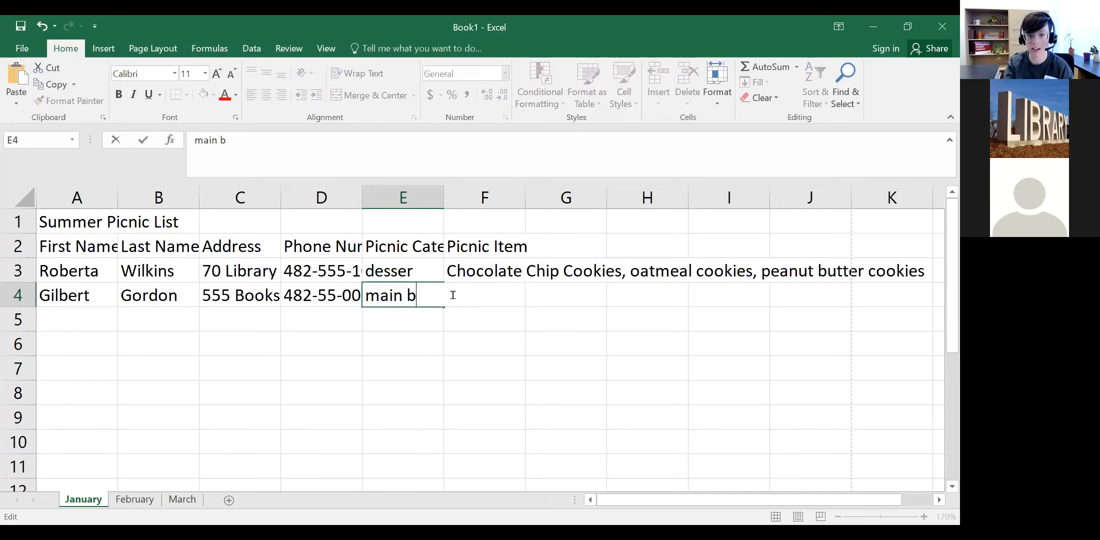
pyautogui.write('didh')
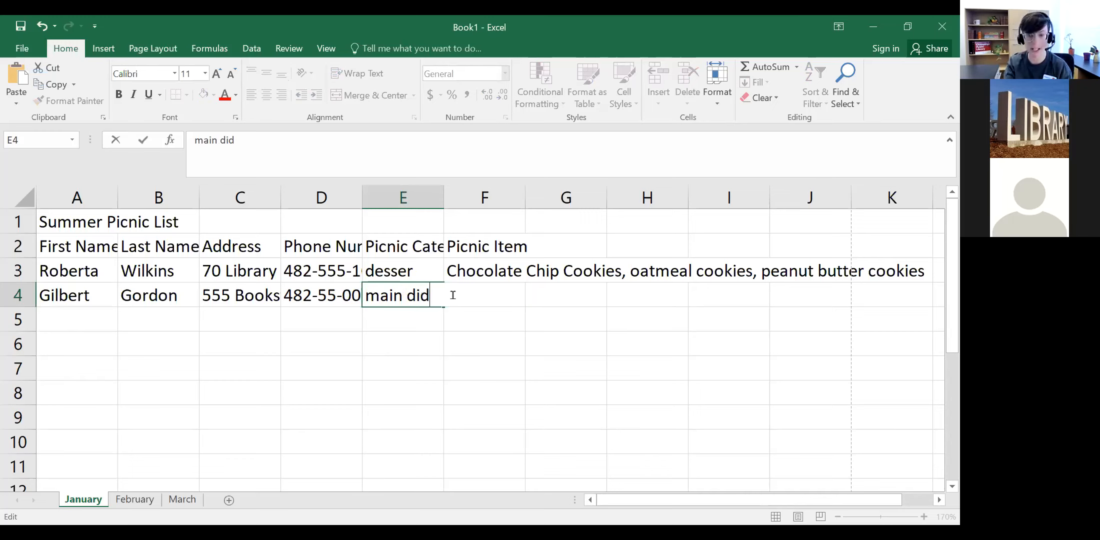
pyautogui.press('BackSpace')
pyautogui.press('BackSpace')
pyautogui.write('sh')
pyautogui.click(453, 295)
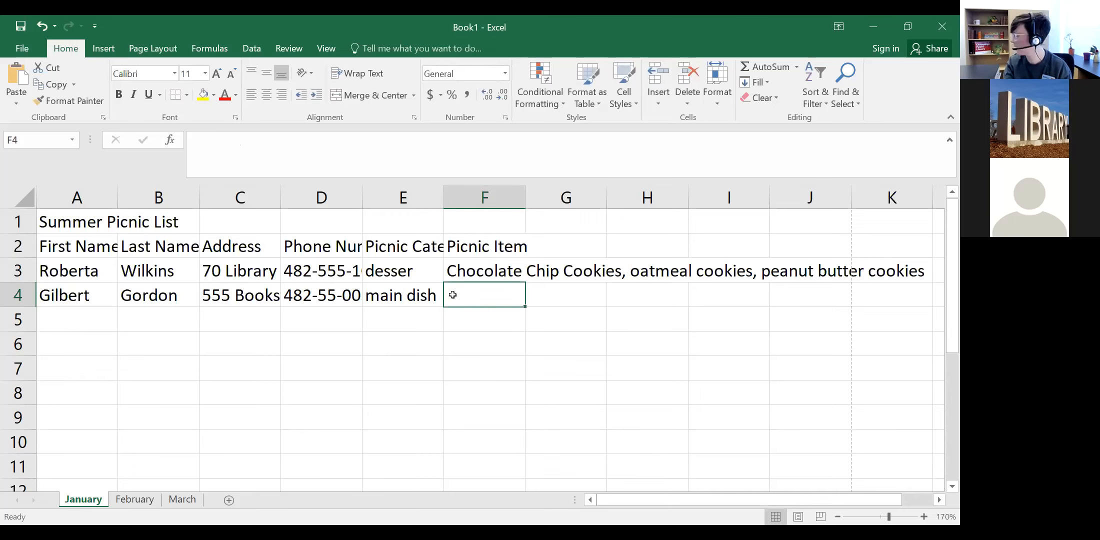
pyautogui.write('hot')
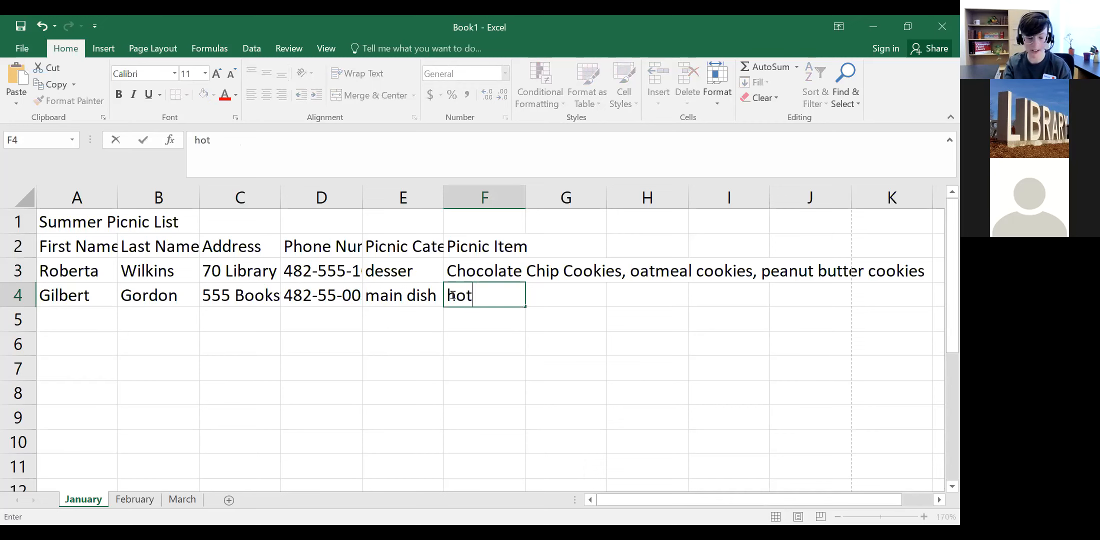
pyautogui.write('dogs')
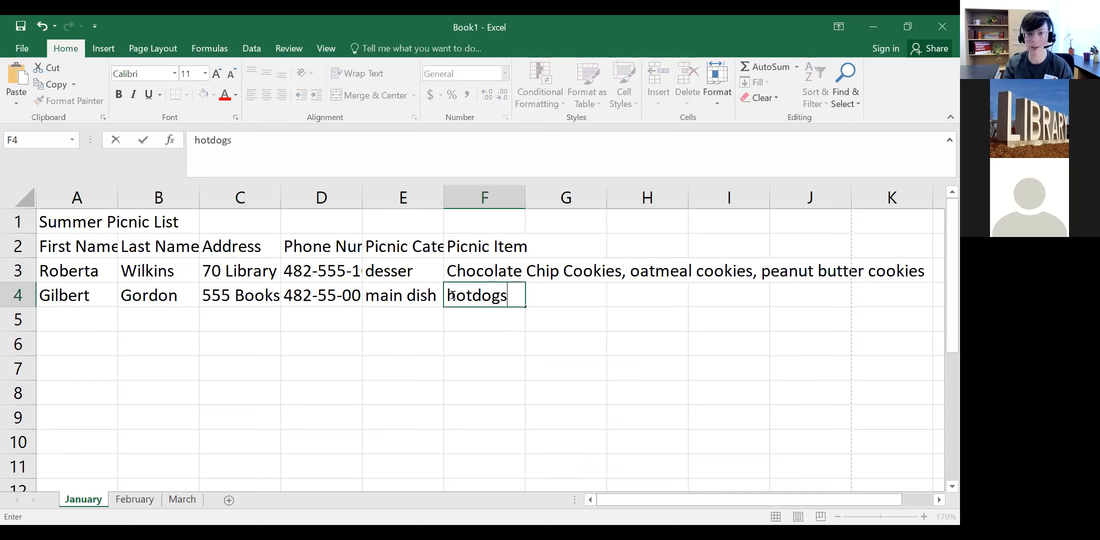
pyautogui.click(292, 390)
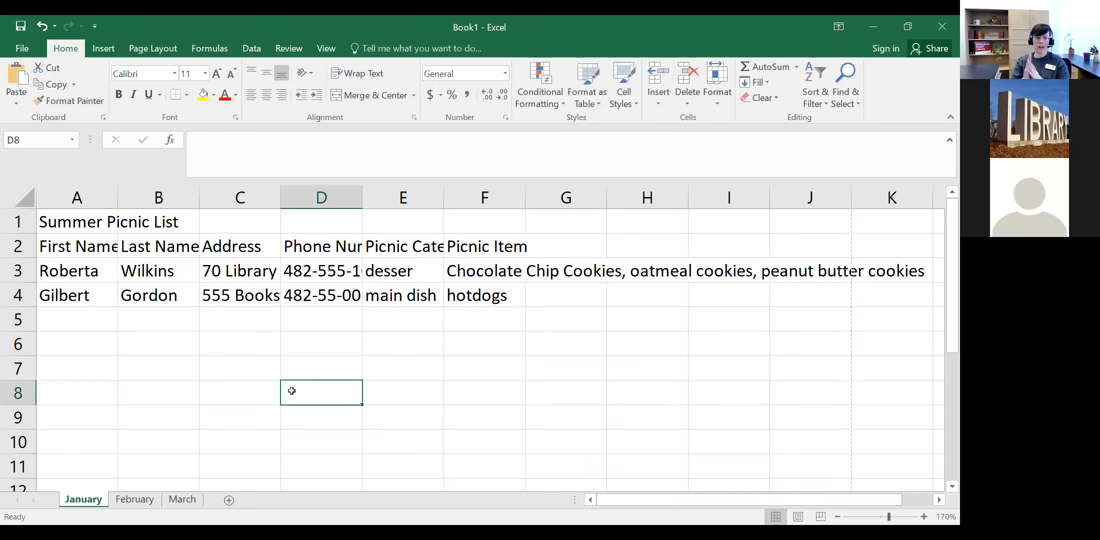
# Step: Correct E3's category from 'desser' to 'dessert'
pyautogui.doubleClick(380, 279)
pyautogui.click(414, 276)
pyautogui.write('t')
pyautogui.click(379, 347)
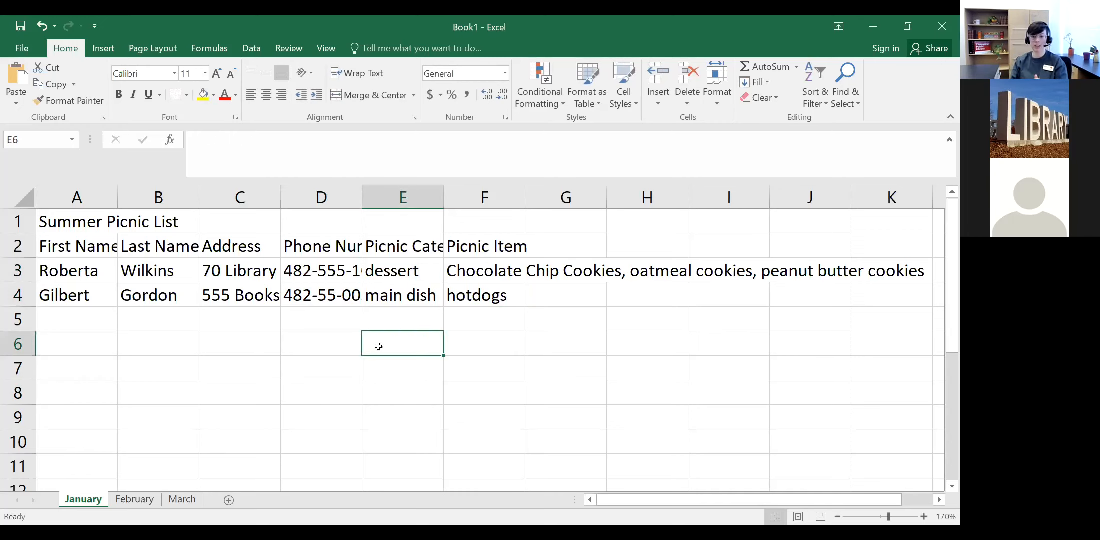
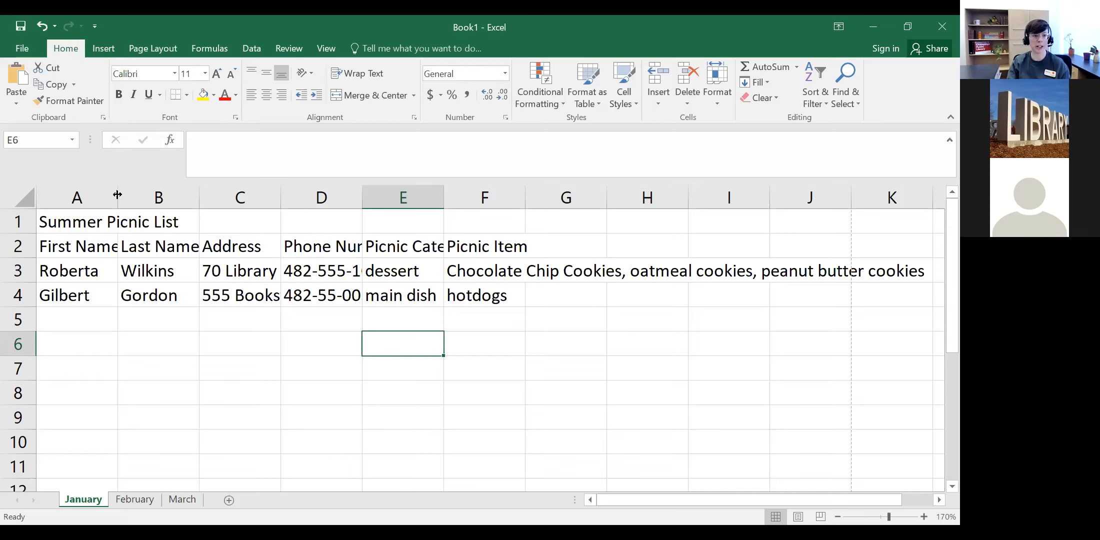
# Step: Widen columns A–D so names, addresses and phone numbers show in full, and make row 3 taller
pyautogui.moveTo(118, 194); pyautogui.dragTo(144, 193)
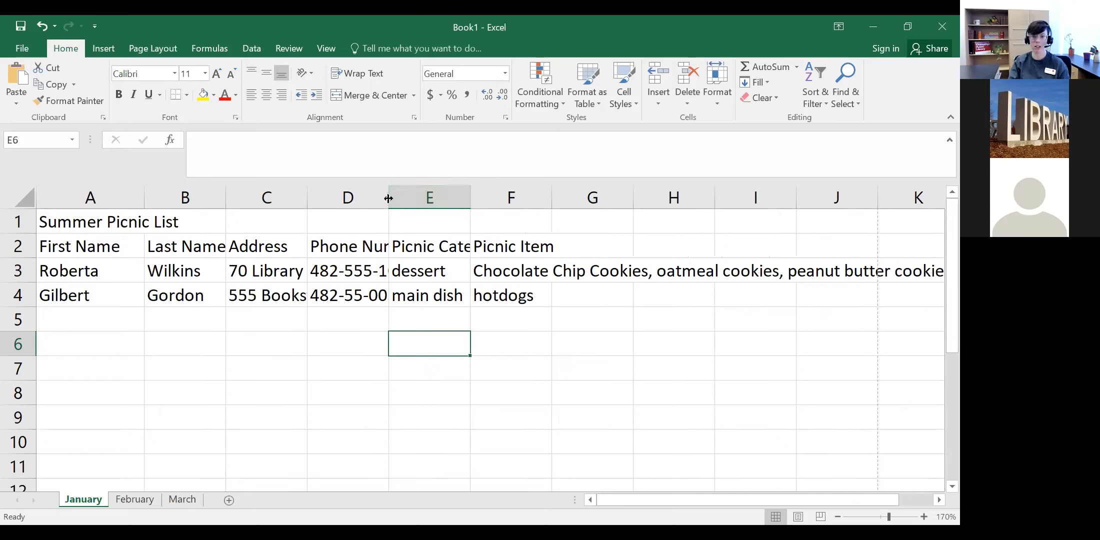
pyautogui.moveTo(388, 199); pyautogui.dragTo(442, 198)
pyautogui.moveTo(463, 198); pyautogui.dragTo(436, 199)
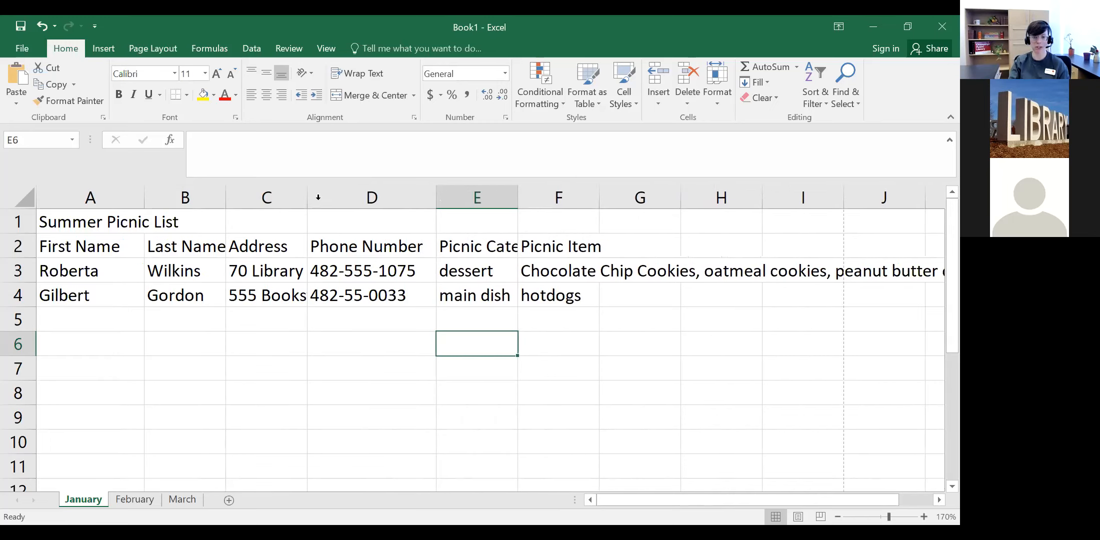
pyautogui.moveTo(306, 198); pyautogui.dragTo(368, 199)
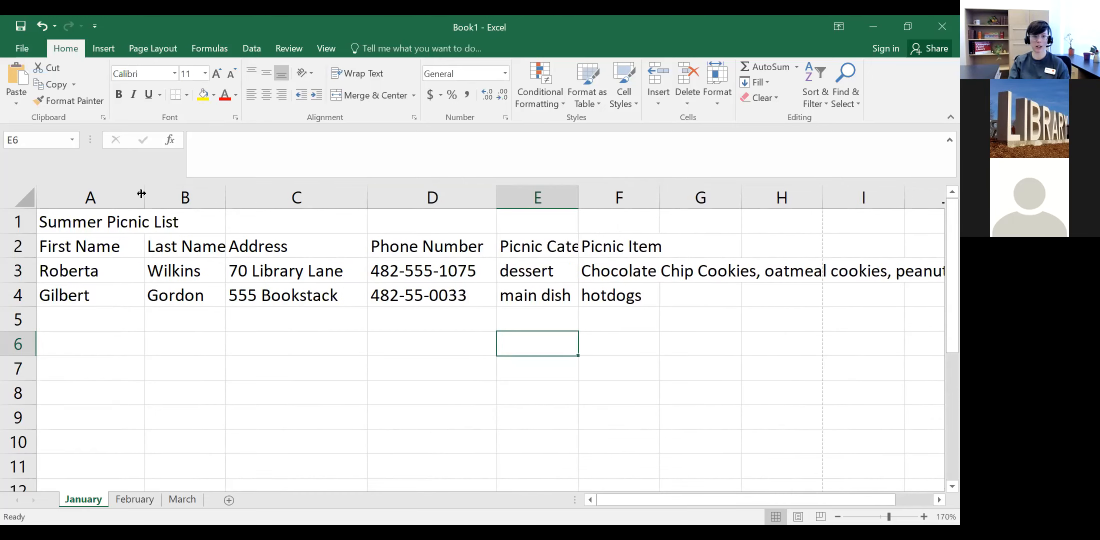
pyautogui.moveTo(226, 198); pyautogui.dragTo(292, 197)
pyautogui.moveTo(145, 198); pyautogui.dragTo(175, 197)
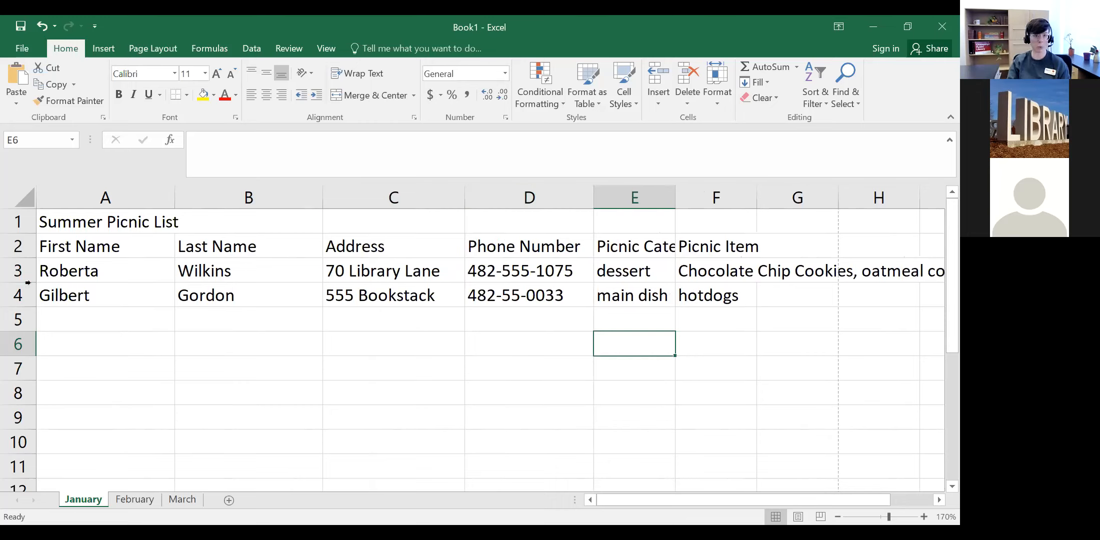
pyautogui.moveTo(28, 283); pyautogui.dragTo(29, 405)
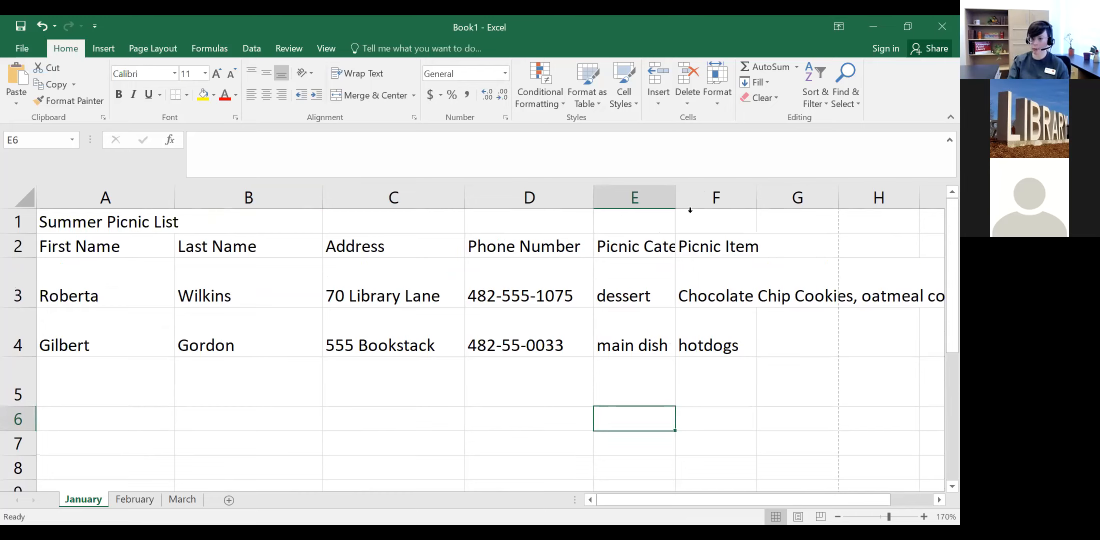
# Step: Widen column E for Picnic Category, AutoFit columns D and B, and narrow column A to First Name
pyautogui.moveTo(678, 198); pyautogui.dragTo(729, 198)
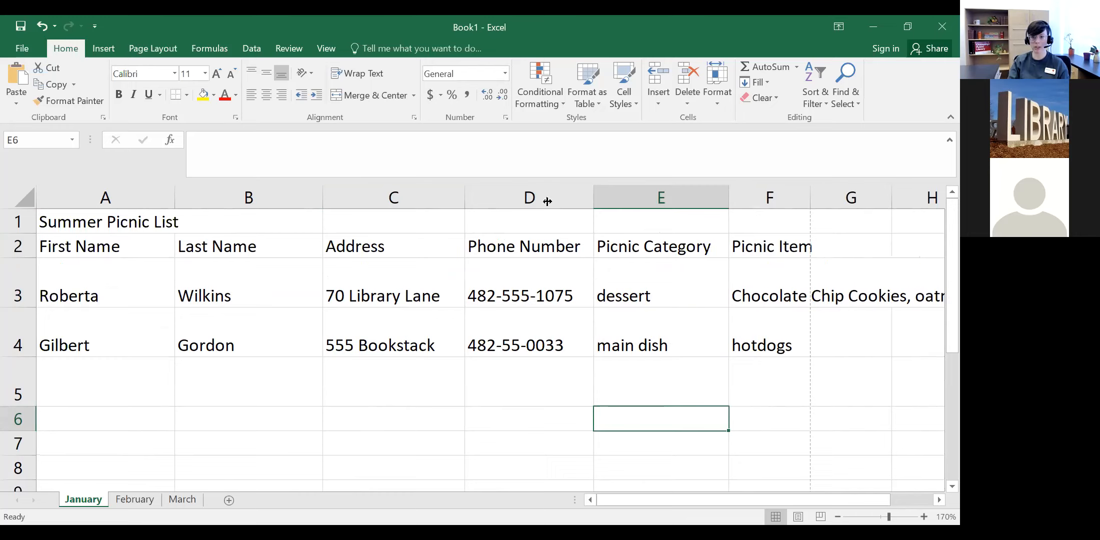
pyautogui.moveTo(594, 201); pyautogui.dragTo(540, 201)
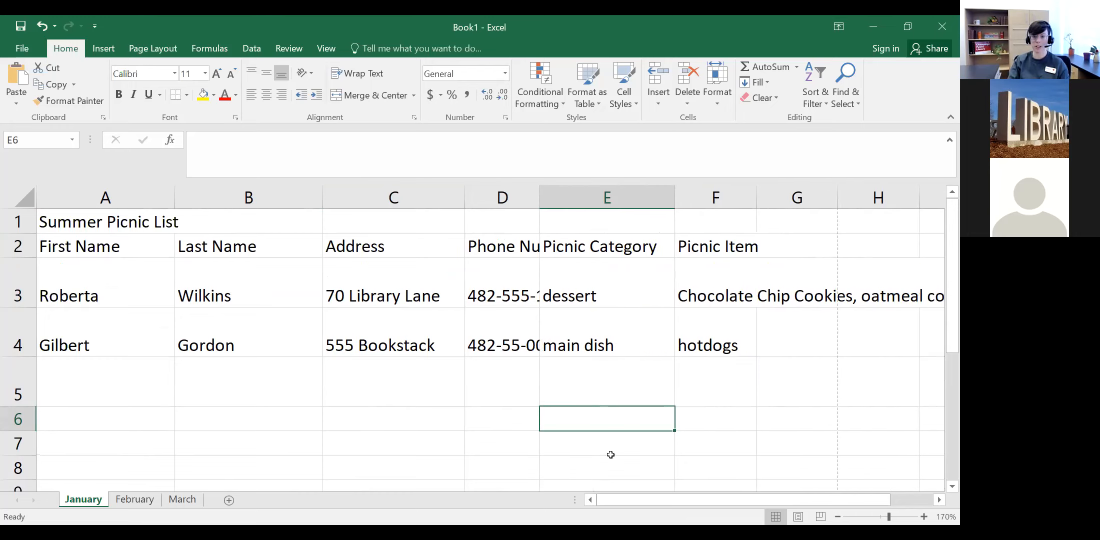
pyautogui.doubleClick(539, 194)
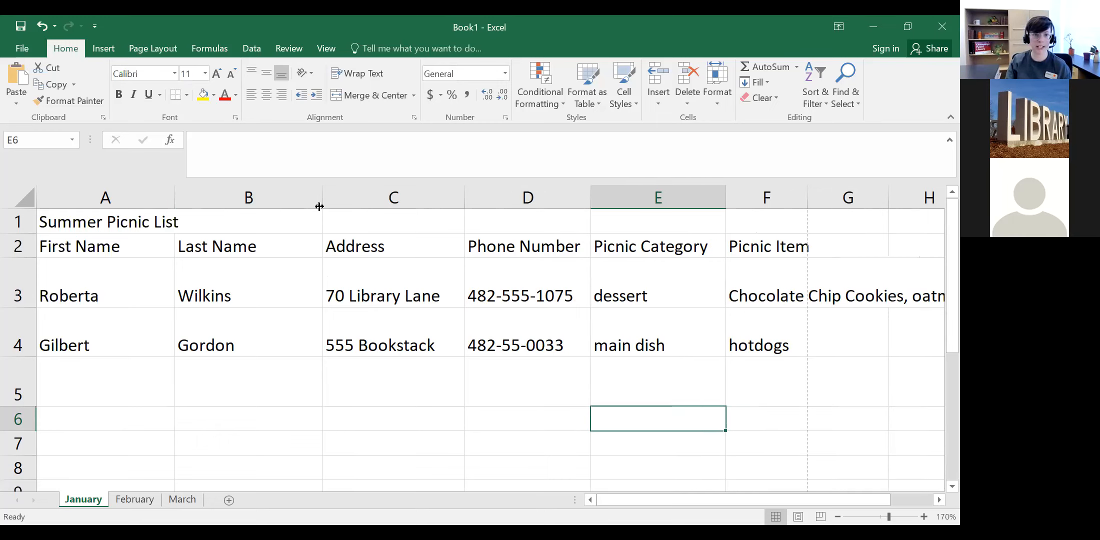
pyautogui.moveTo(322, 200); pyautogui.dragTo(231, 198)
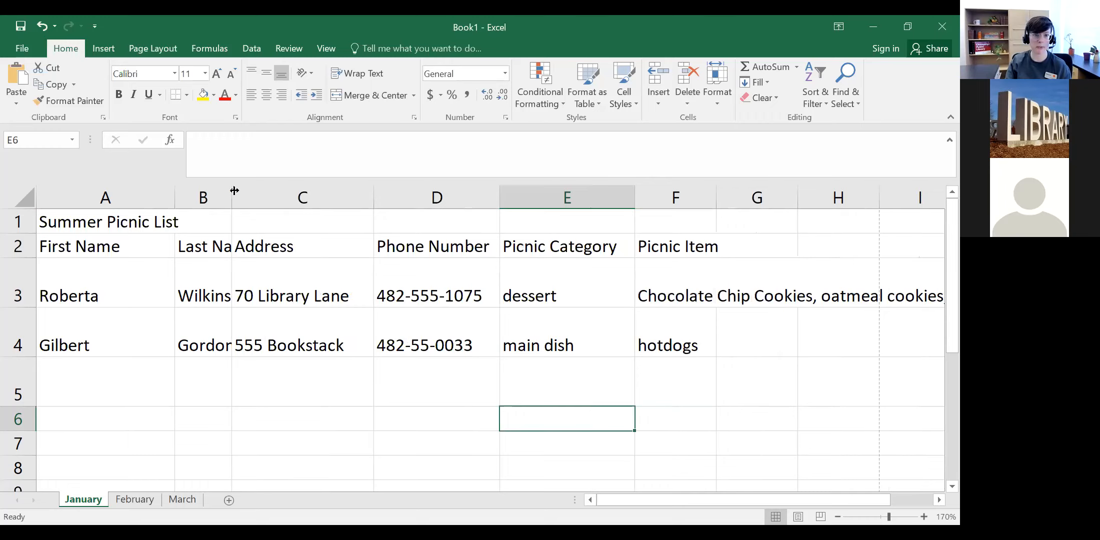
pyautogui.doubleClick(231, 191)
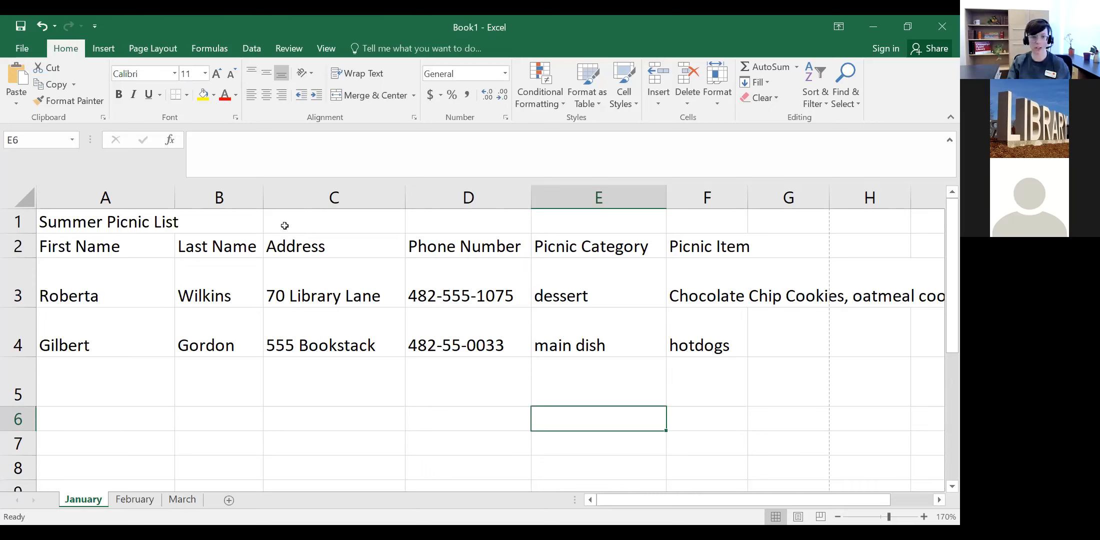
pyautogui.moveTo(173, 200); pyautogui.dragTo(127, 200)
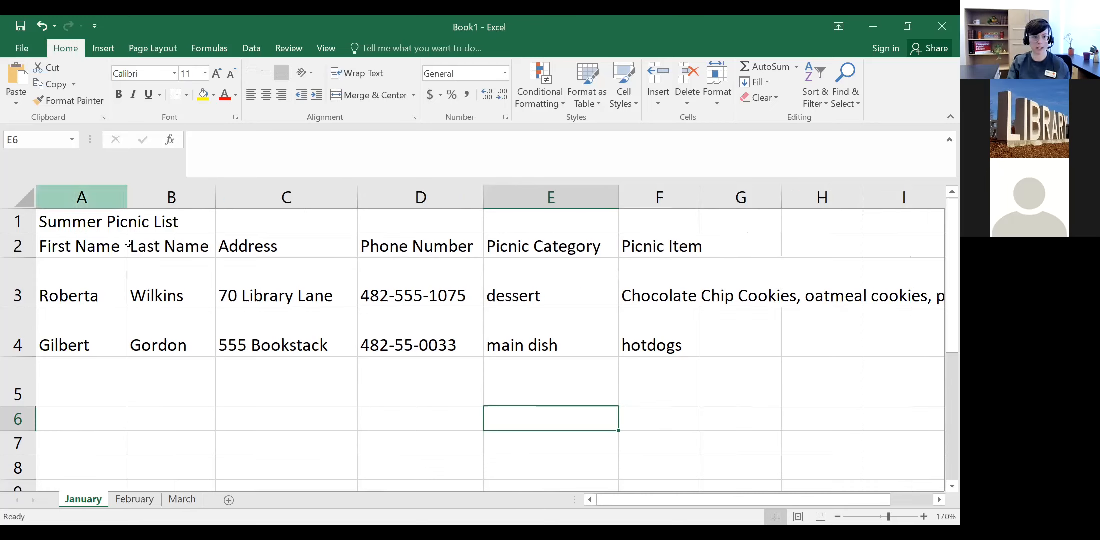
pyautogui.doubleClick(128, 244)
pyautogui.click(123, 225)
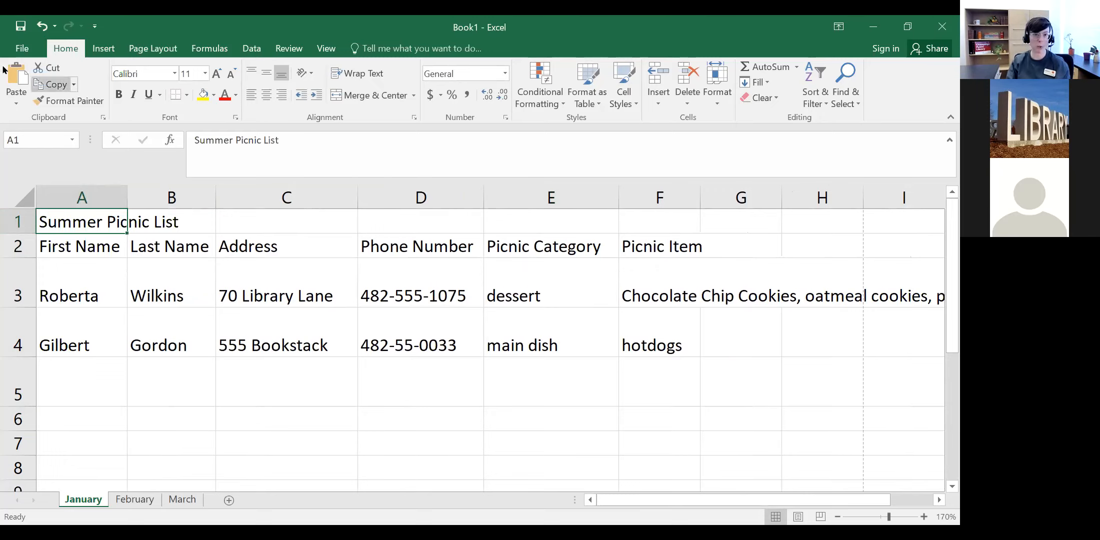
pyautogui.moveTo(127, 197); pyautogui.dragTo(126, 197)
pyautogui.click(469, 194)
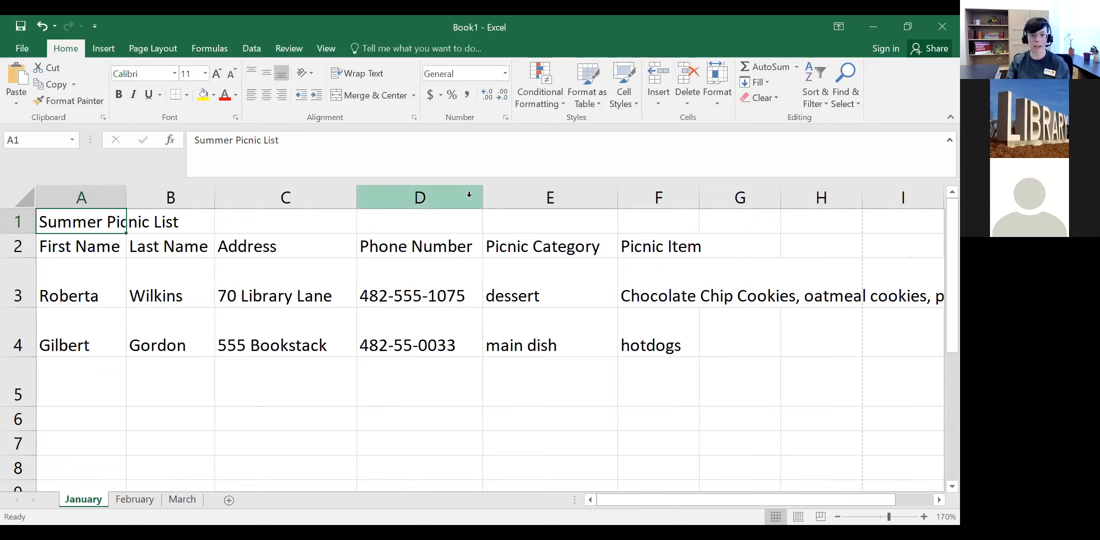
pyautogui.moveTo(481, 197); pyautogui.dragTo(712, 194)
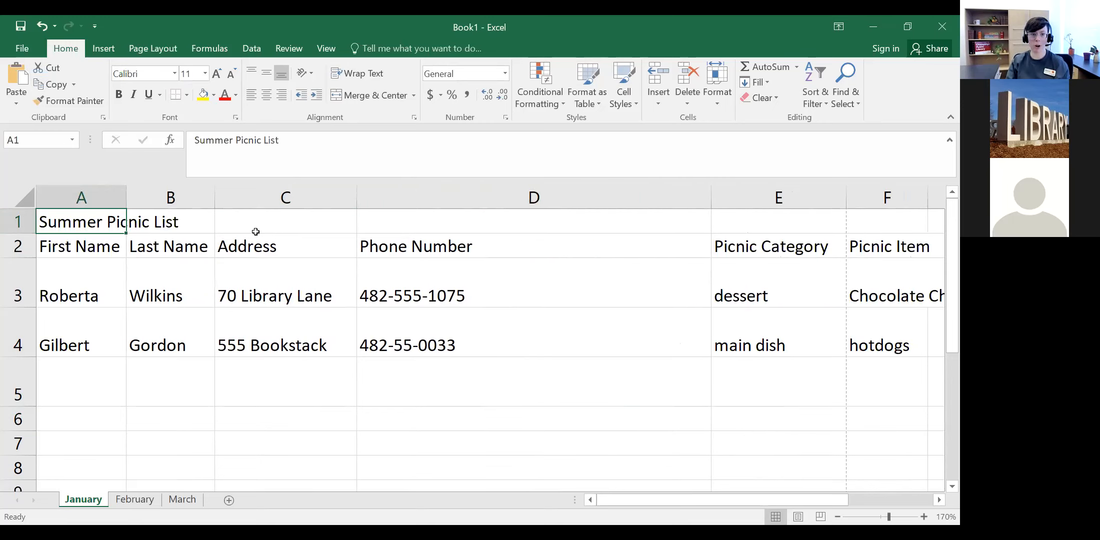
pyautogui.click(42, 26)
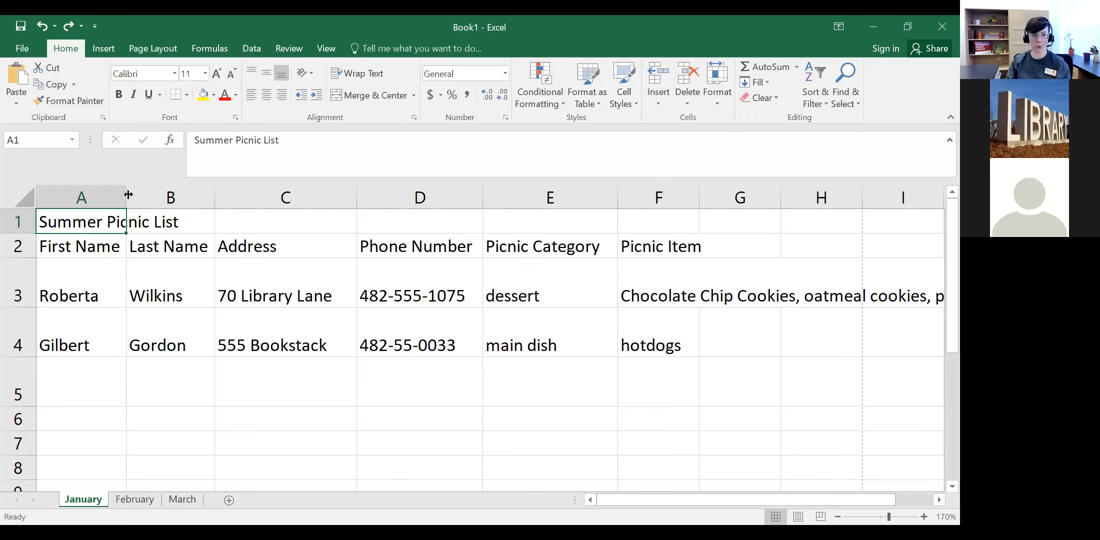
pyautogui.moveTo(129, 195); pyautogui.dragTo(94, 222)
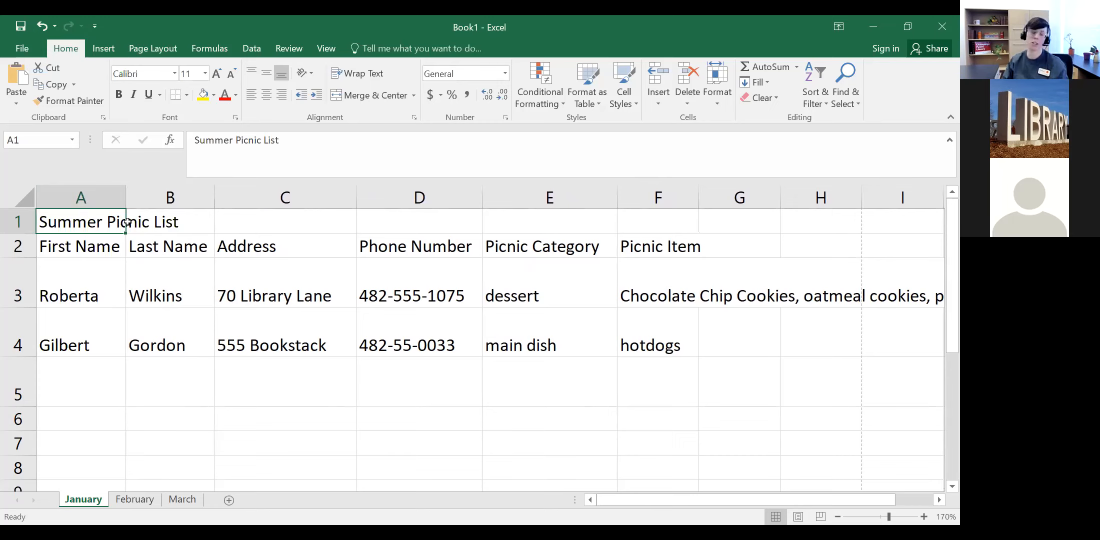
# Step: Enter a temporary 'test' in B1 and AutoFit column A to the full title
pyautogui.doubleClick(210, 224)
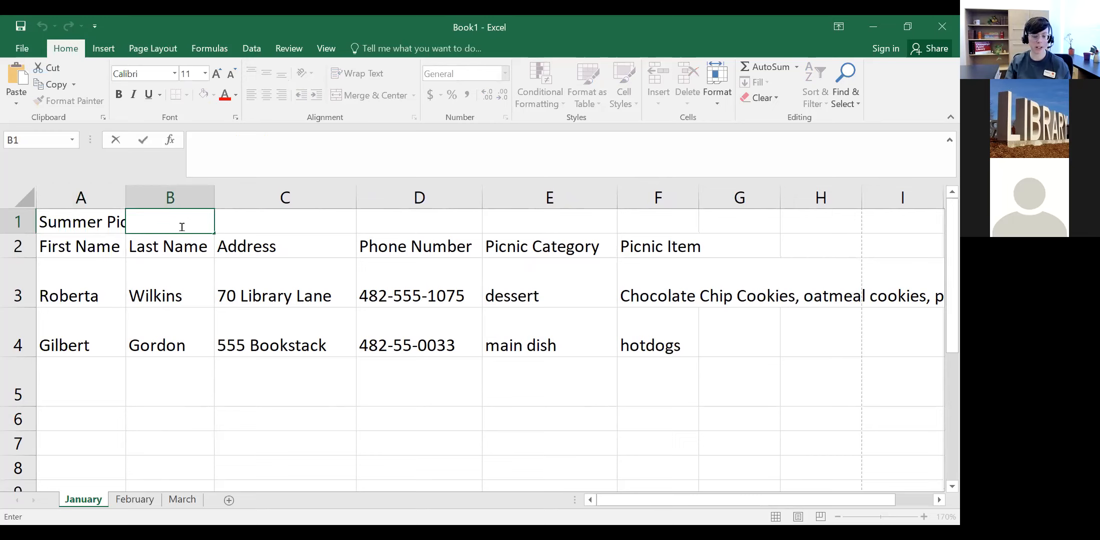
pyautogui.write('test')
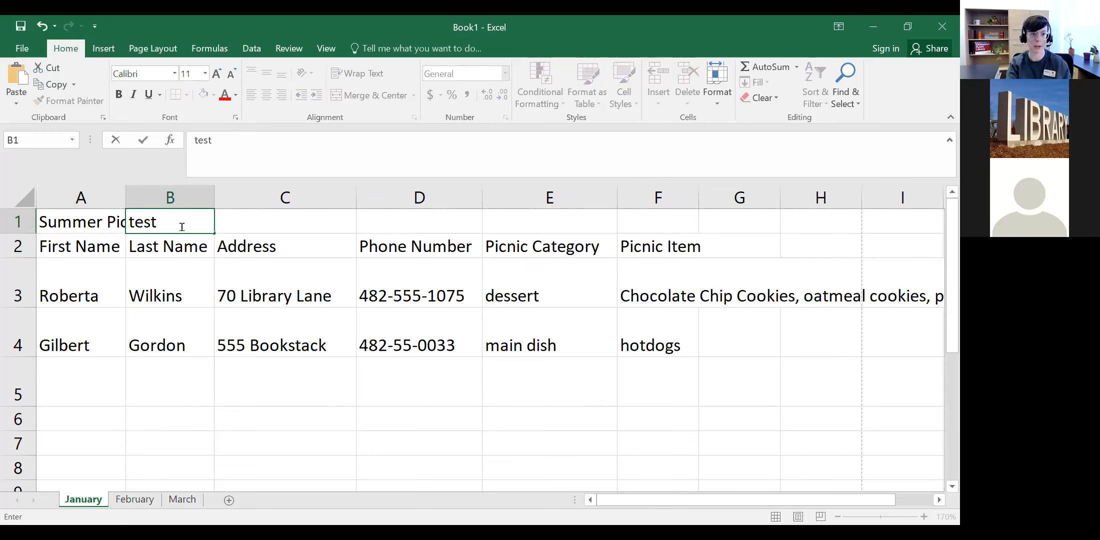
pyautogui.press('Return')
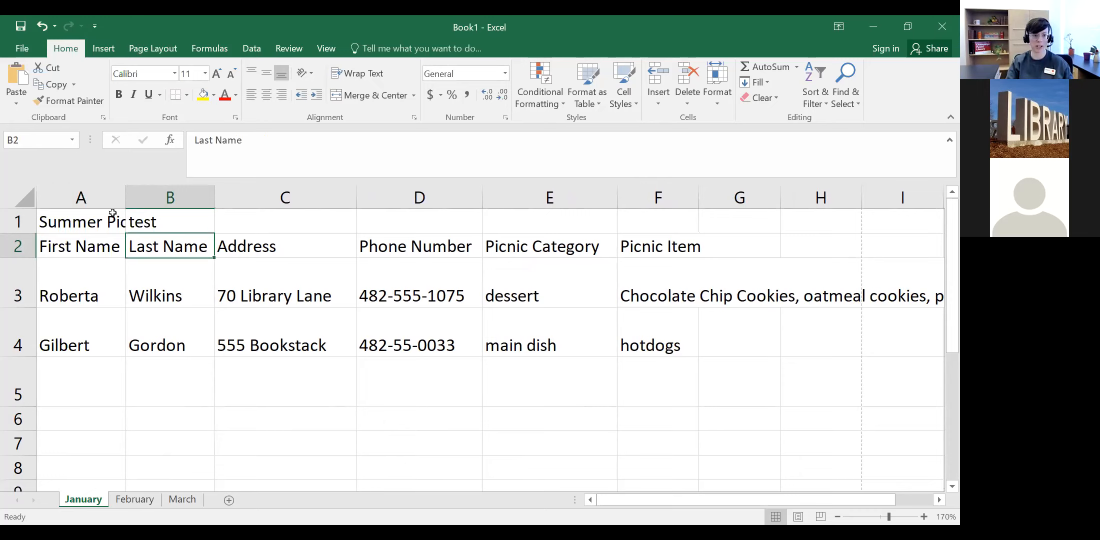
pyautogui.doubleClick(128, 197)
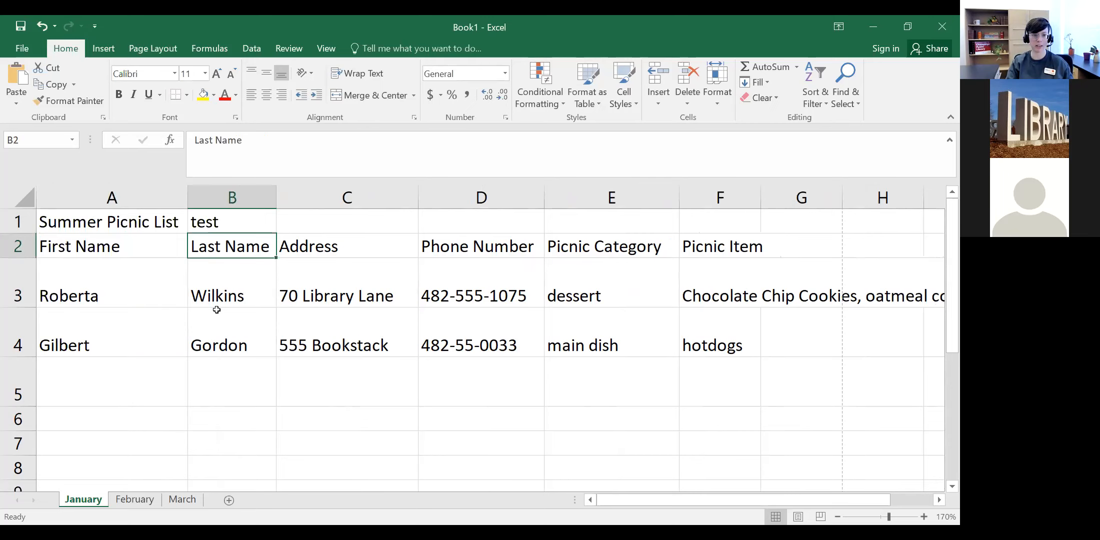
# Step: Erase the 'test' text from B1 and finish with cell A5 selected
pyautogui.doubleClick(225, 225)
pyautogui.press('BackSpace')
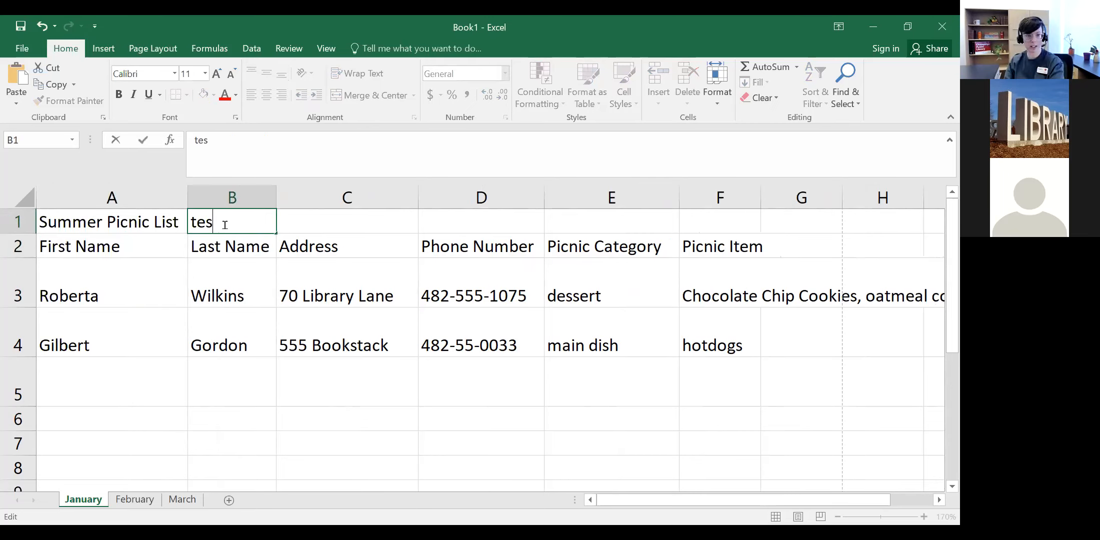
pyautogui.press('BackSpace')
pyautogui.press('BackSpace')
pyautogui.press('BackSpace')
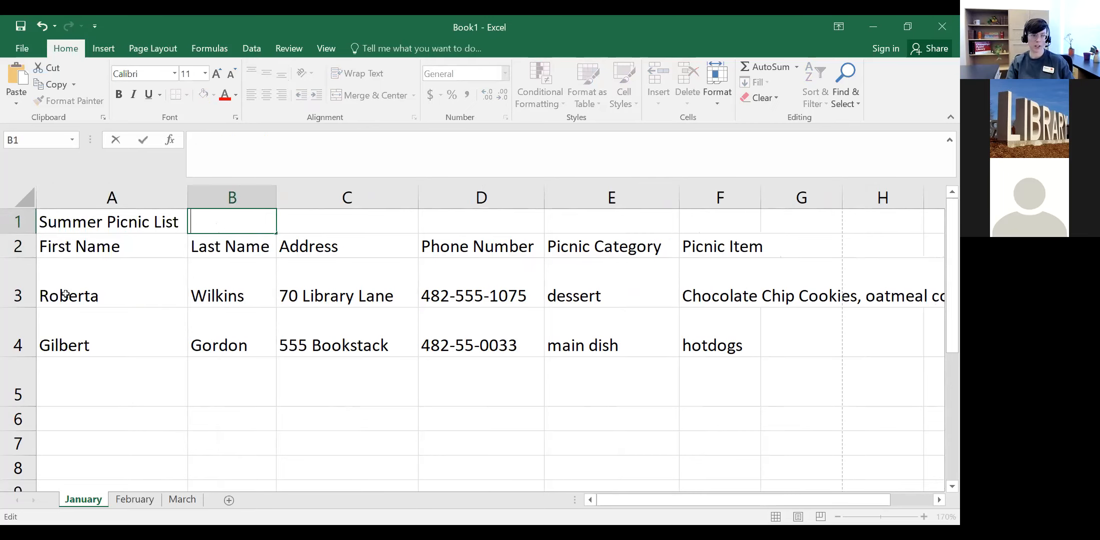
pyautogui.click(80, 379)
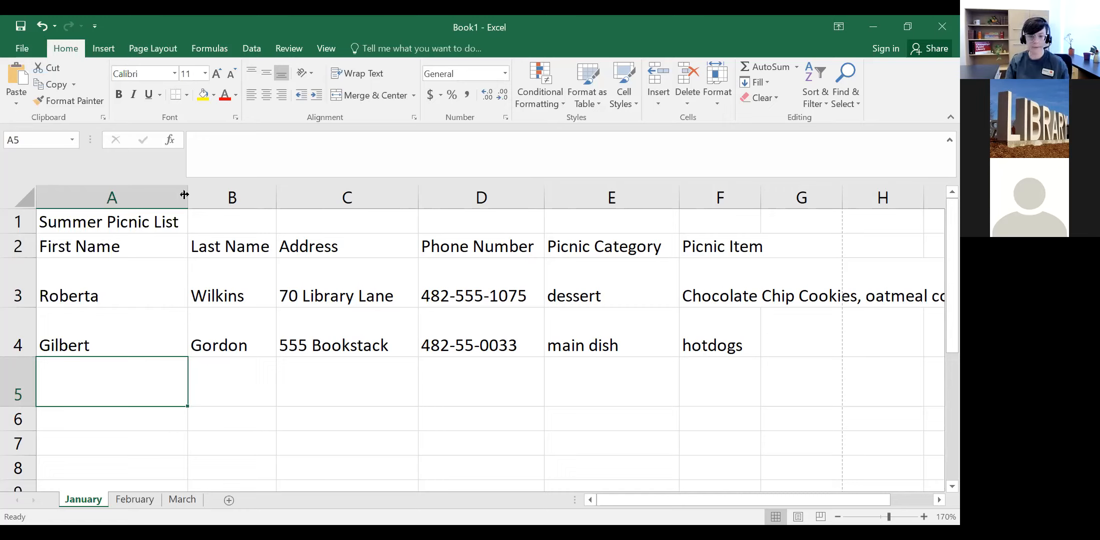
pyautogui.doubleClick(224, 415)
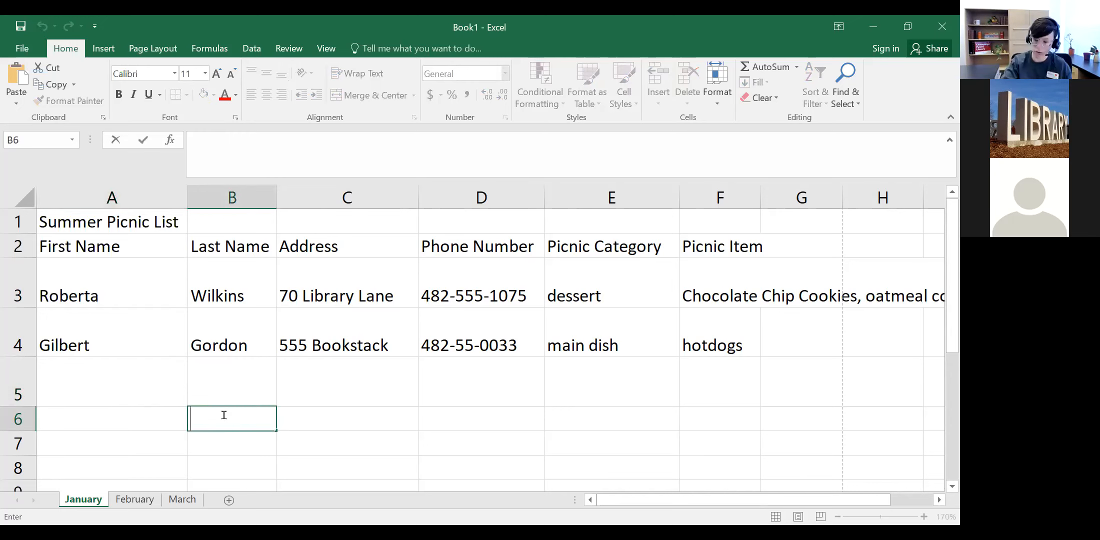
pyautogui.write('8888888888888888')
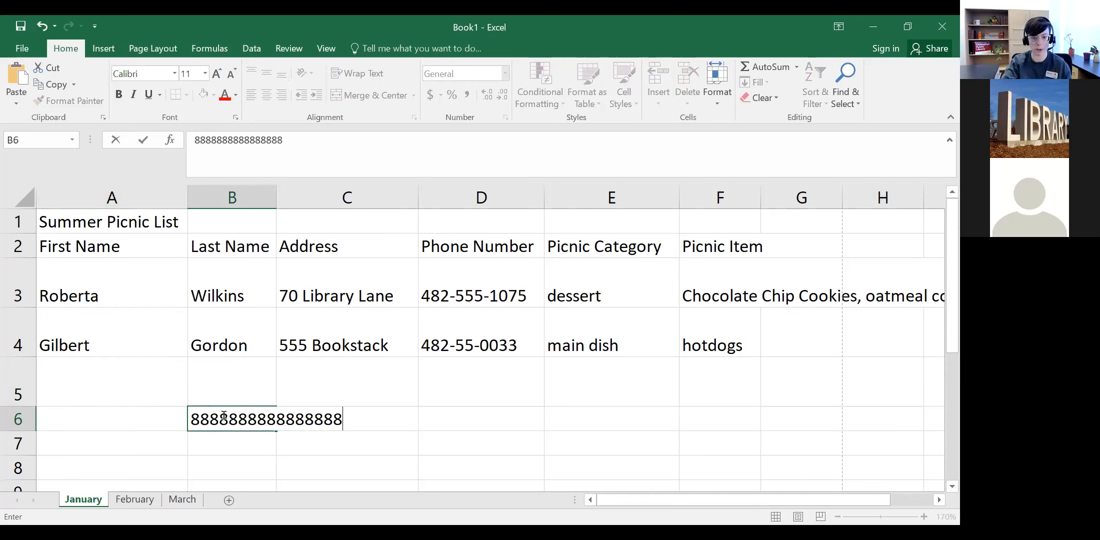
pyautogui.write('8888888')
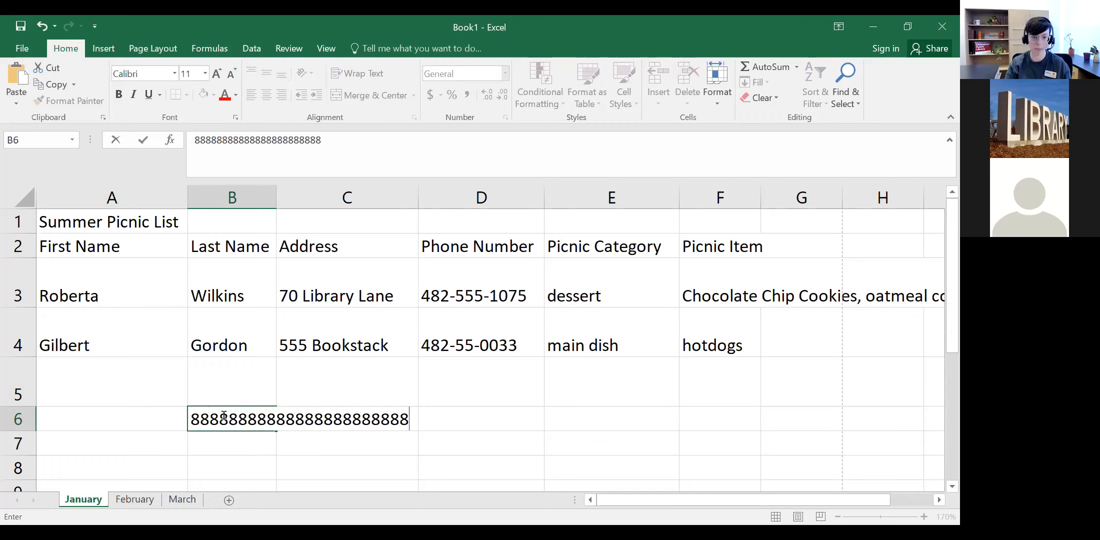
pyautogui.press('Return')
pyautogui.click(292, 419)
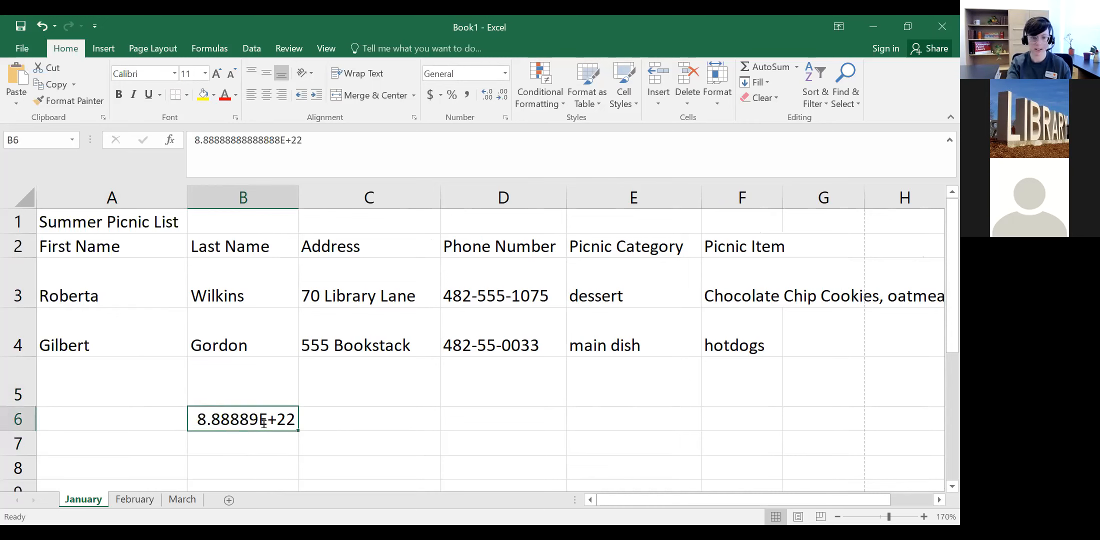
pyautogui.doubleClick(292, 419)
pyautogui.press('BackSpace')
pyautogui.press('BackSpace')
pyautogui.press('BackSpace')
pyautogui.press('BackSpace')
pyautogui.press('BackSpace')
pyautogui.press('BackSpace')
pyautogui.press('BackSpace')
pyautogui.press('BackSpace')
pyautogui.press('BackSpace')
pyautogui.press('Return')
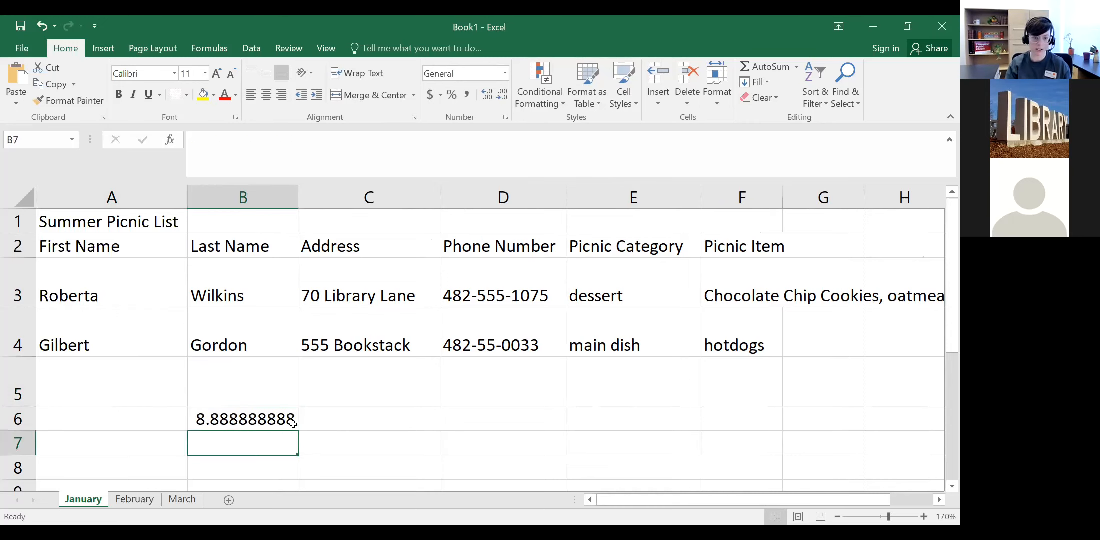
pyautogui.click(293, 424)
pyautogui.doubleClick(293, 424)
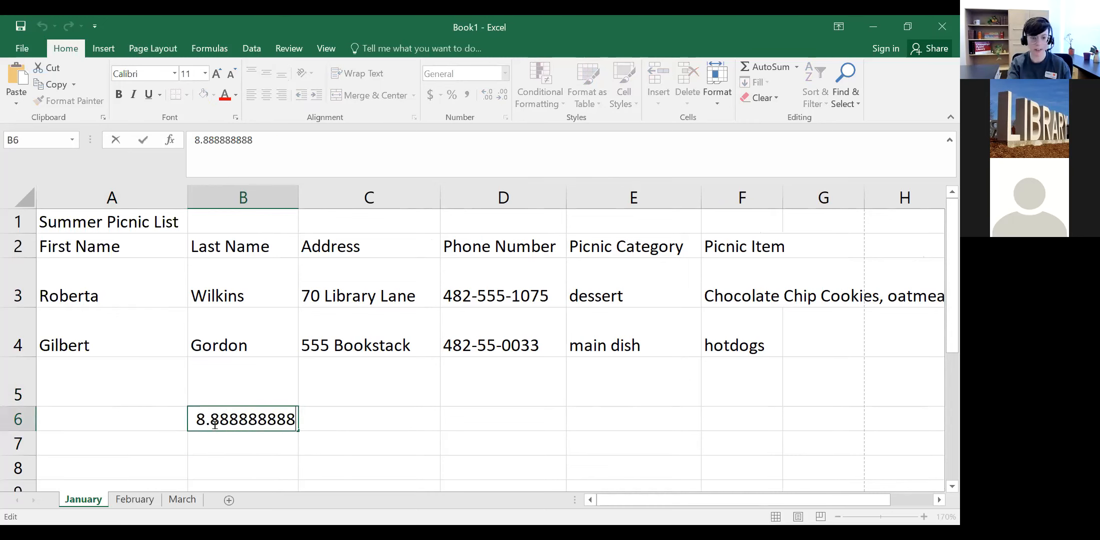
pyautogui.press('BackSpace')
pyautogui.press('BackSpace')
pyautogui.press('BackSpace')
pyautogui.press('BackSpace')
pyautogui.press('BackSpace')
pyautogui.press('BackSpace')
pyautogui.press('BackSpace')
pyautogui.press('BackSpace')
pyautogui.press('BackSpace')
pyautogui.press('BackSpace')
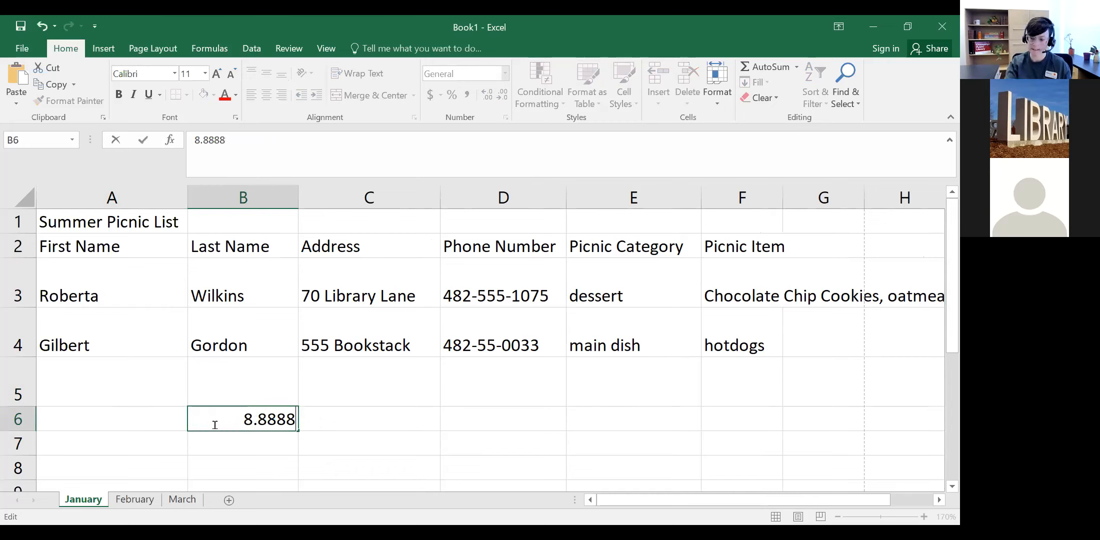
pyautogui.write('888888')
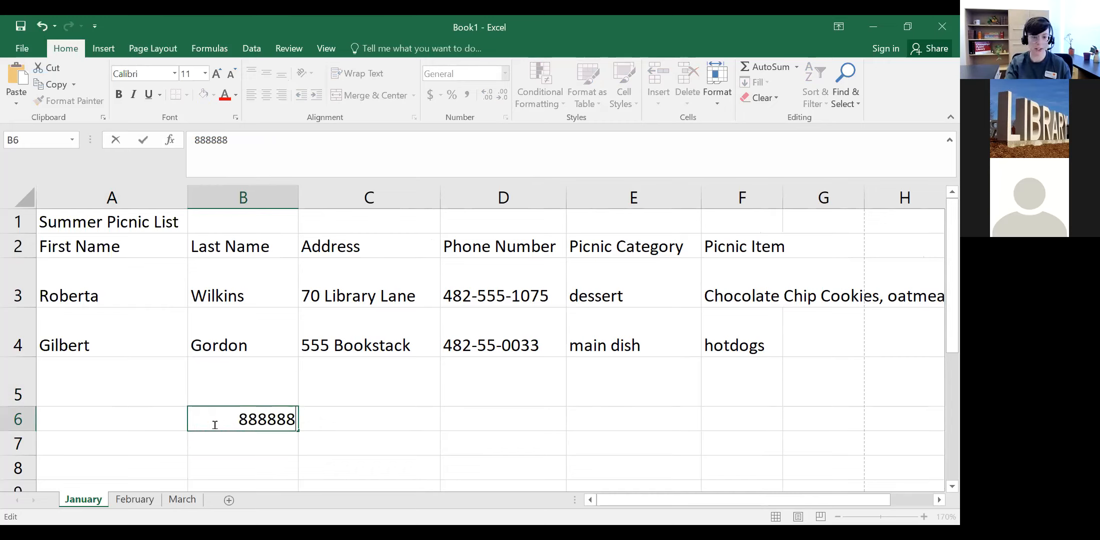
pyautogui.write('8888888')
pyautogui.press('Return')
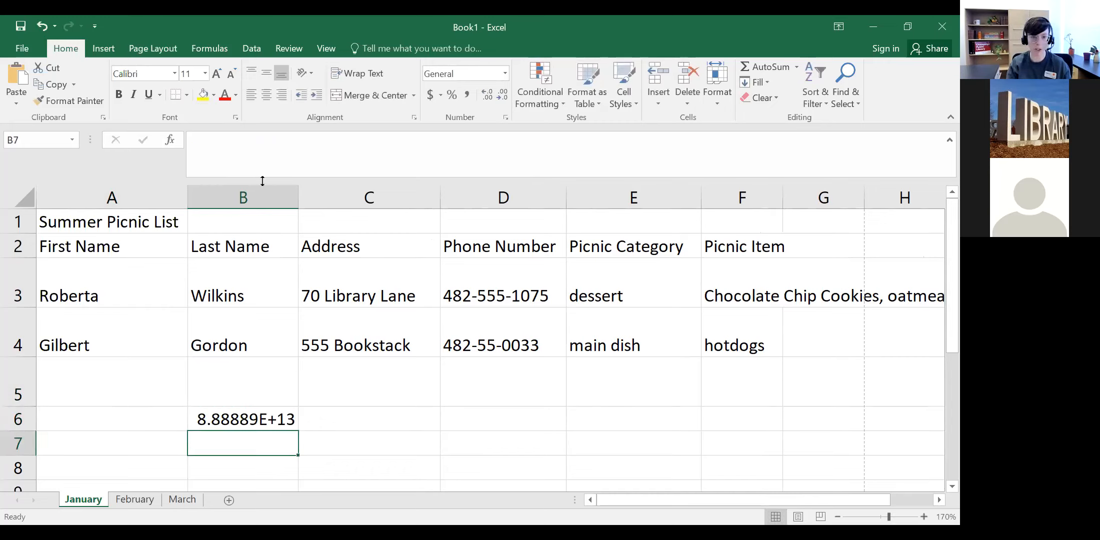
# Step: Resize column B narrow and wide to check B6 still shows 8.88889E+13, then narrow it back
pyautogui.moveTo(300, 192); pyautogui.dragTo(237, 199)
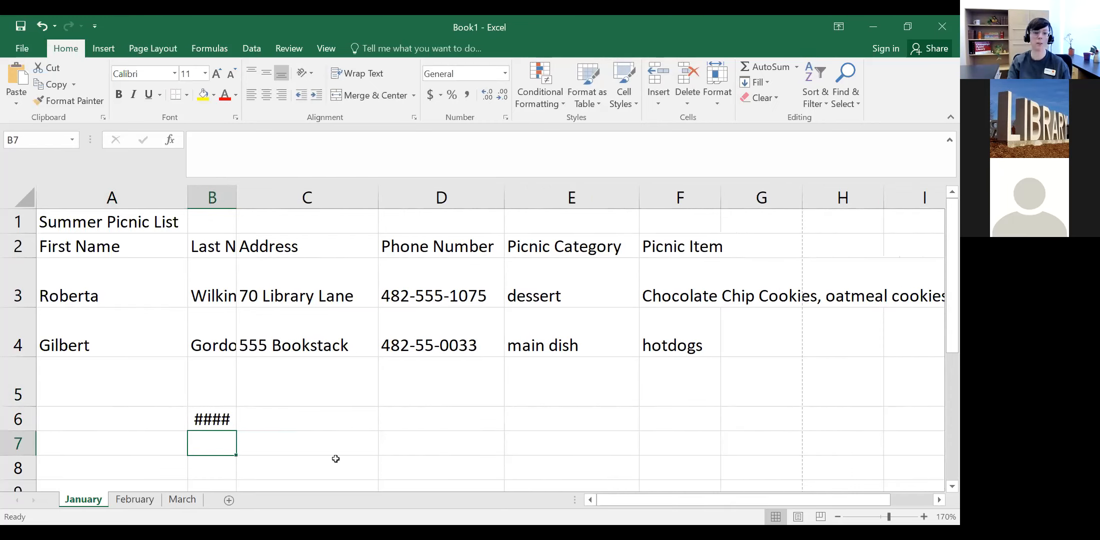
pyautogui.click(216, 413)
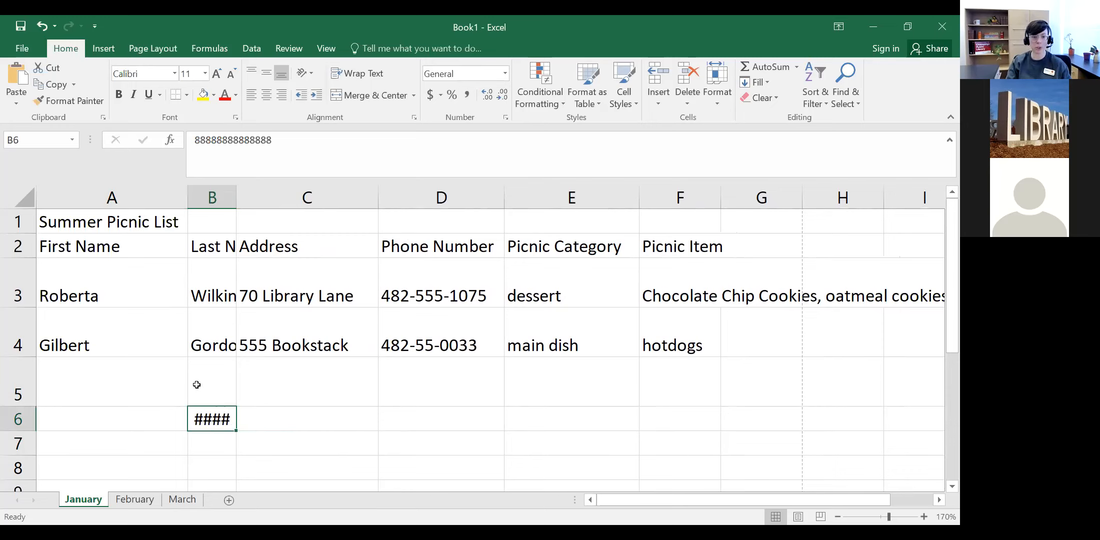
pyautogui.moveTo(206, 416)
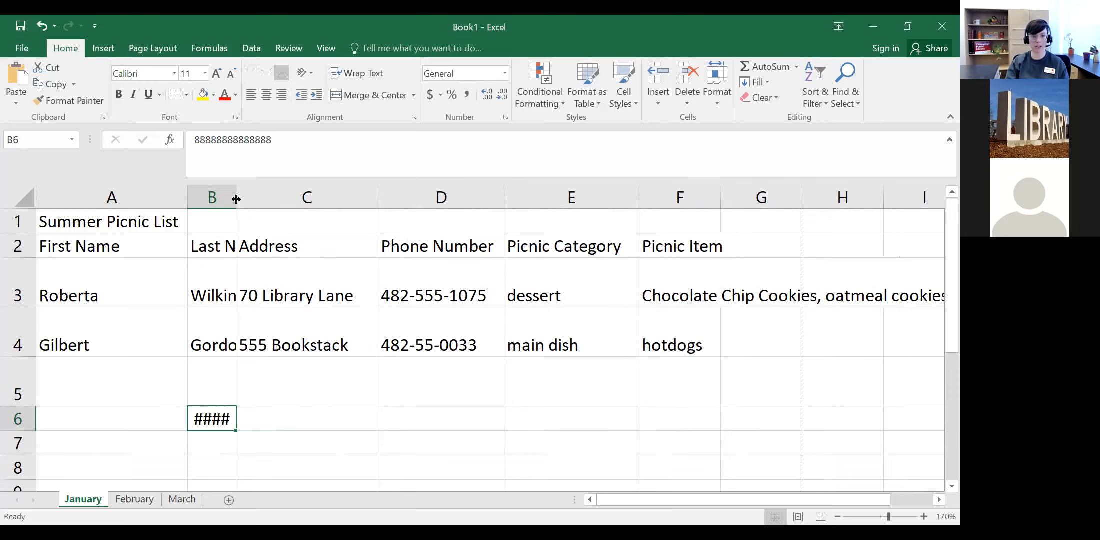
pyautogui.moveTo(237, 199); pyautogui.dragTo(466, 196)
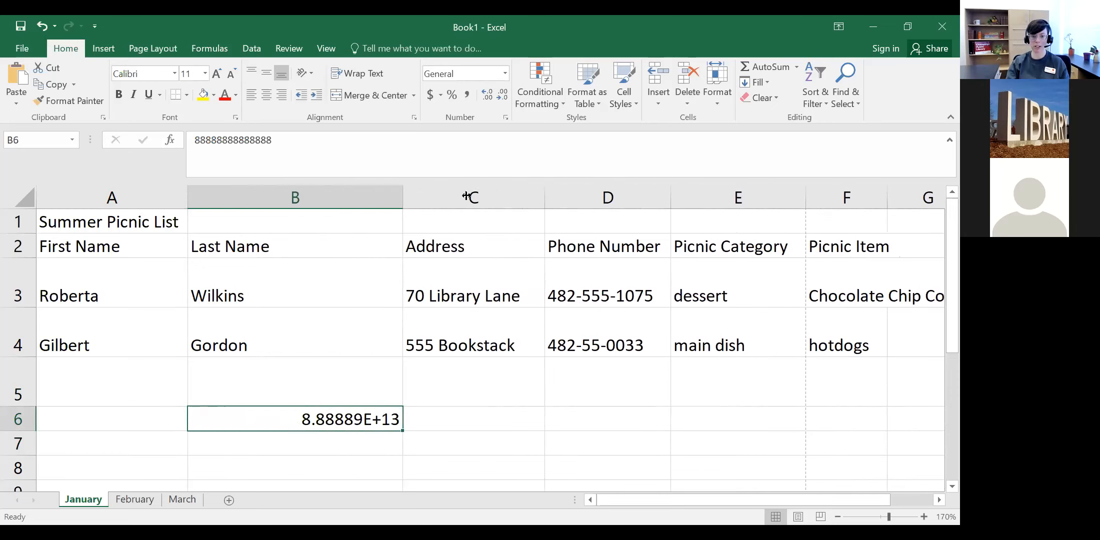
pyautogui.moveTo(556, 196); pyautogui.dragTo(641, 194)
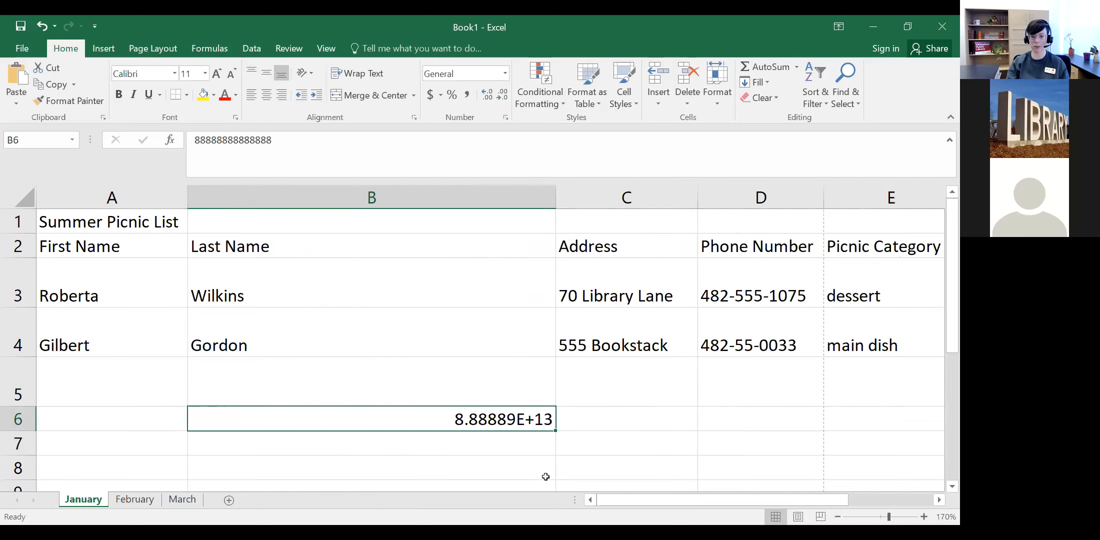
pyautogui.doubleClick(574, 421)
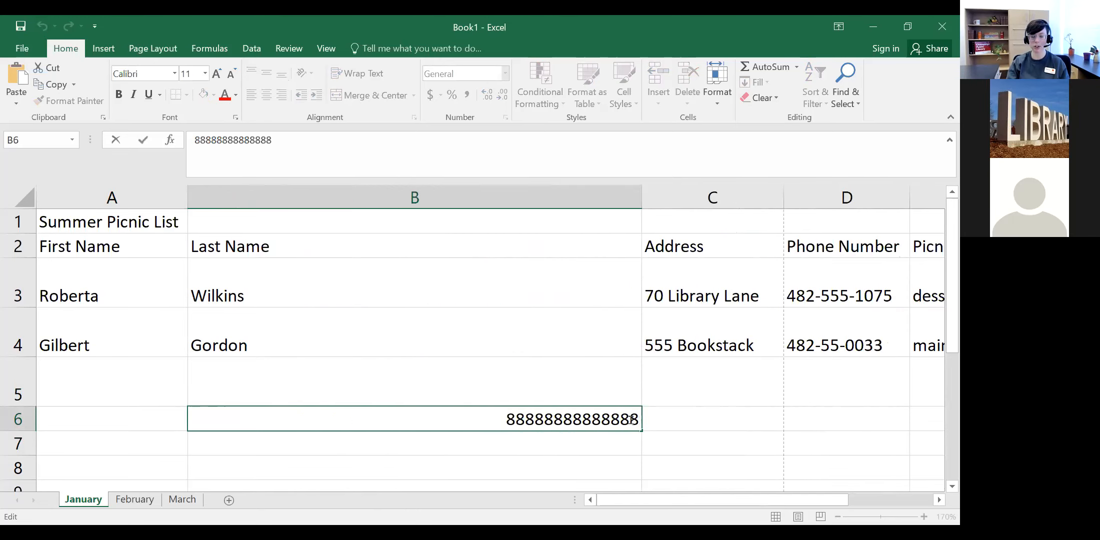
pyautogui.click(636, 445)
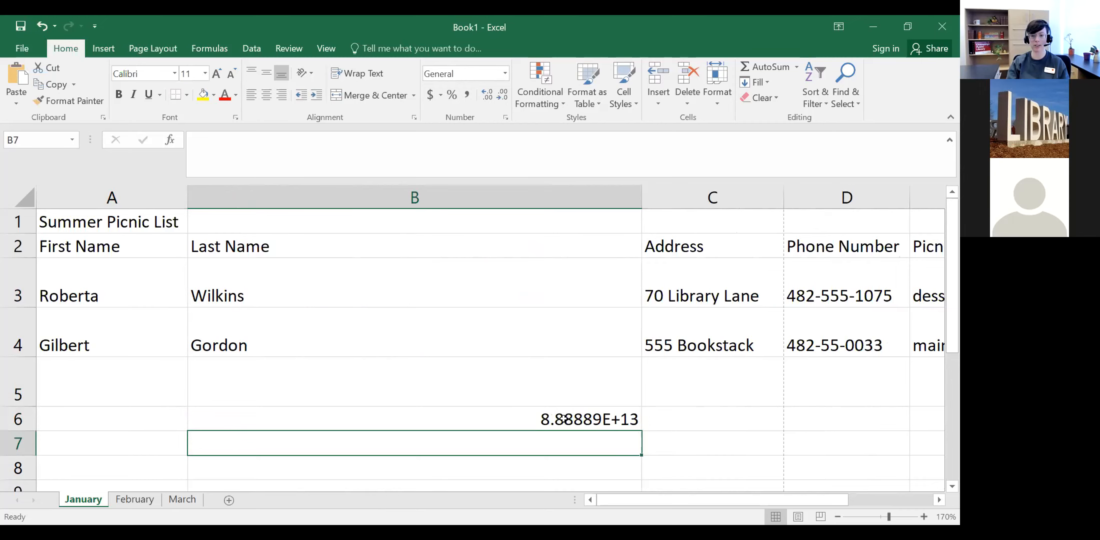
pyautogui.doubleClick(563, 420)
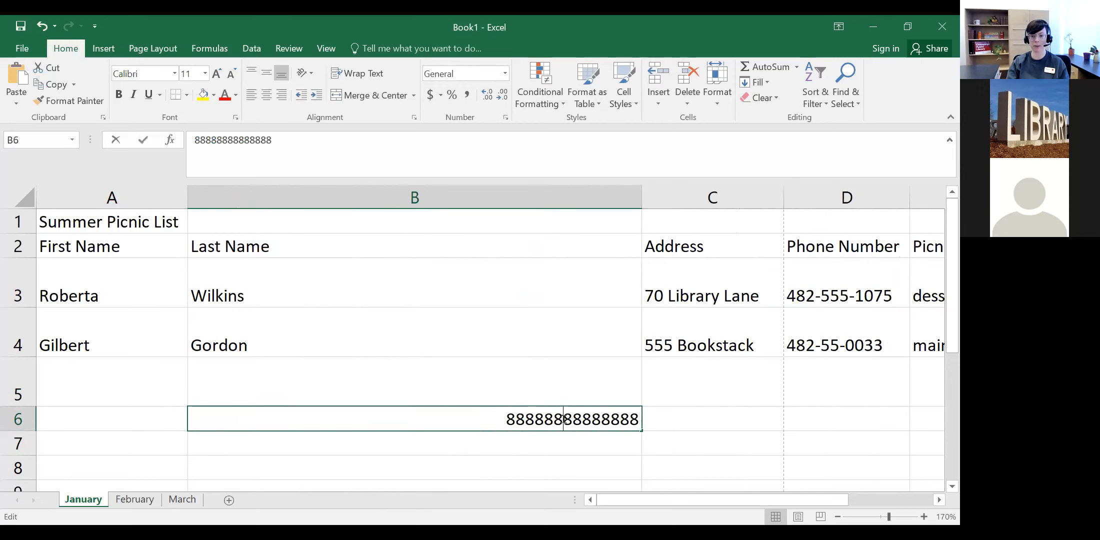
pyautogui.click(413, 444)
pyautogui.moveTo(646, 199); pyautogui.dragTo(375, 199)
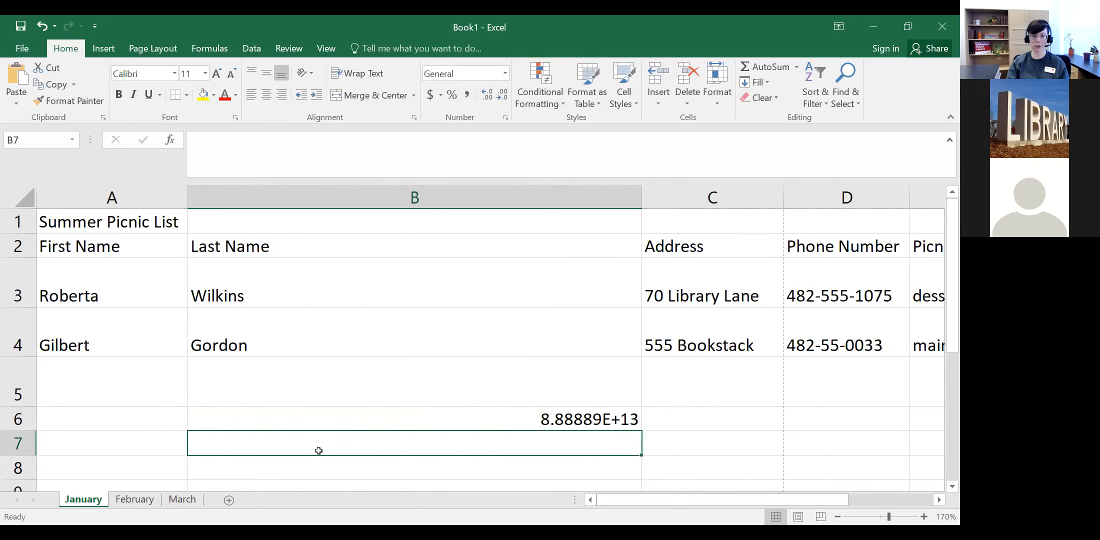
pyautogui.doubleClick(317, 421)
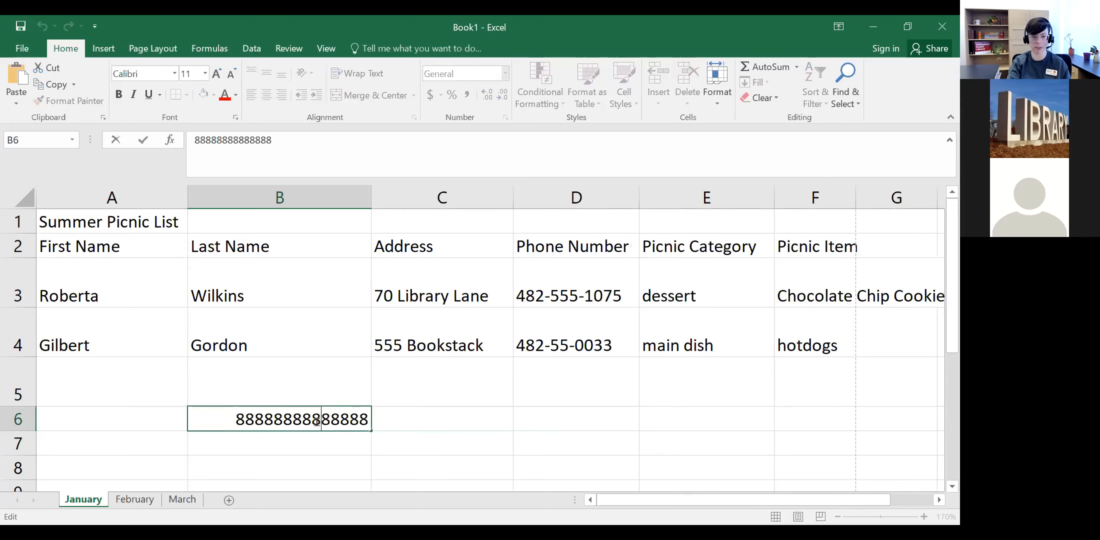
pyautogui.press('BackSpace')
pyautogui.press('BackSpace')
pyautogui.press('BackSpace')
pyautogui.press('BackSpace')
pyautogui.press('BackSpace')
pyautogui.press('BackSpace')
pyautogui.press('BackSpace')
pyautogui.press('BackSpace')
pyautogui.press('BackSpace')
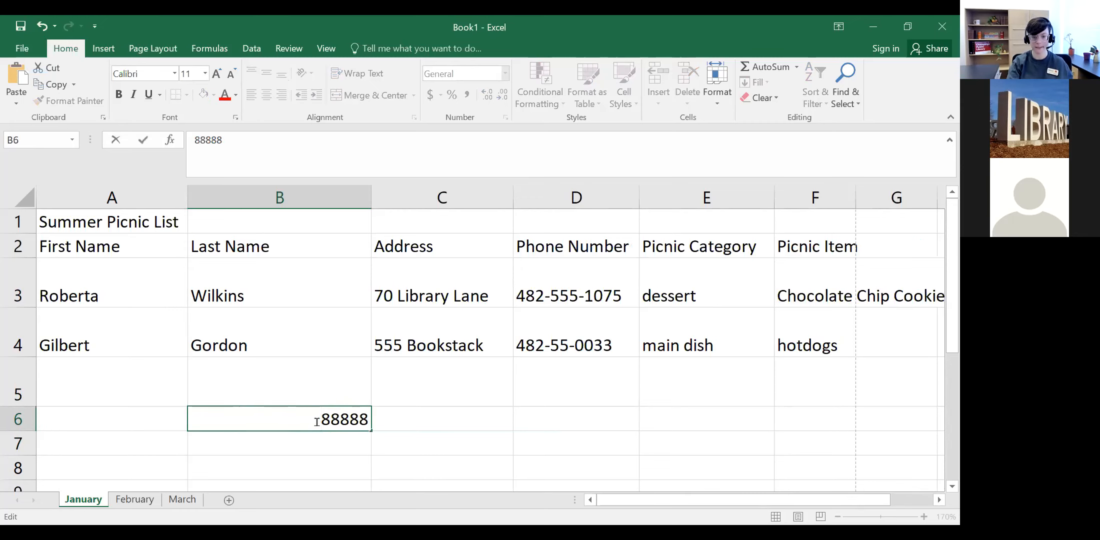
pyautogui.press('End')
pyautogui.press('BackSpace')
pyautogui.press('BackSpace')
pyautogui.press('BackSpace')
pyautogui.press('BackSpace')
pyautogui.press('BackSpace')
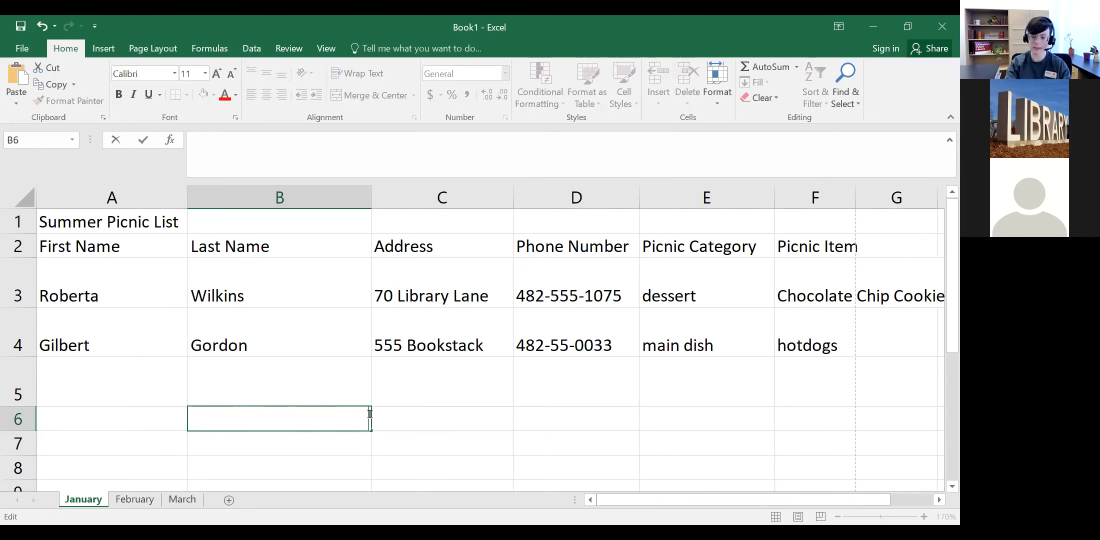
pyautogui.write('123')
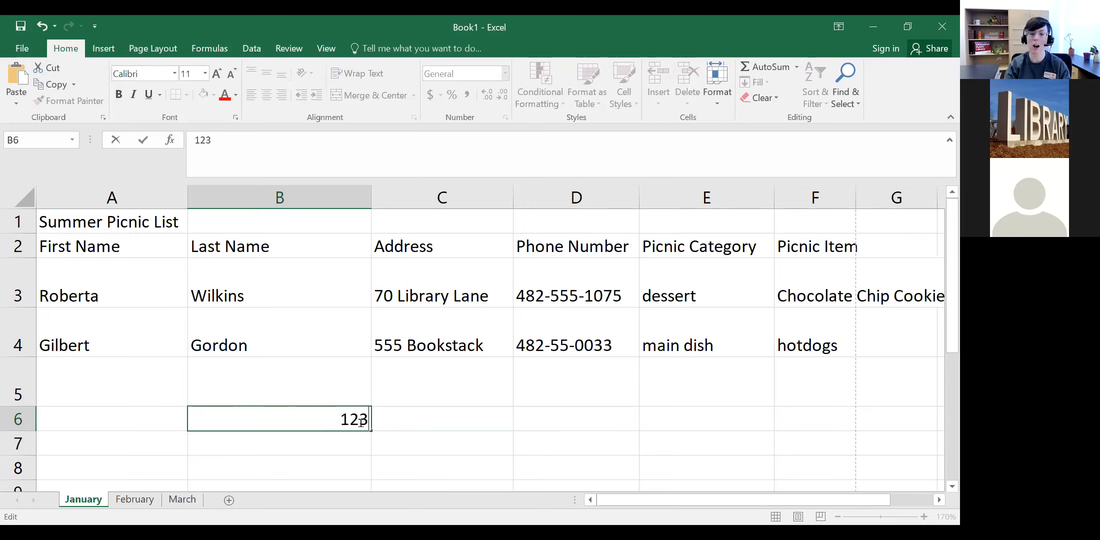
pyautogui.write('45678')
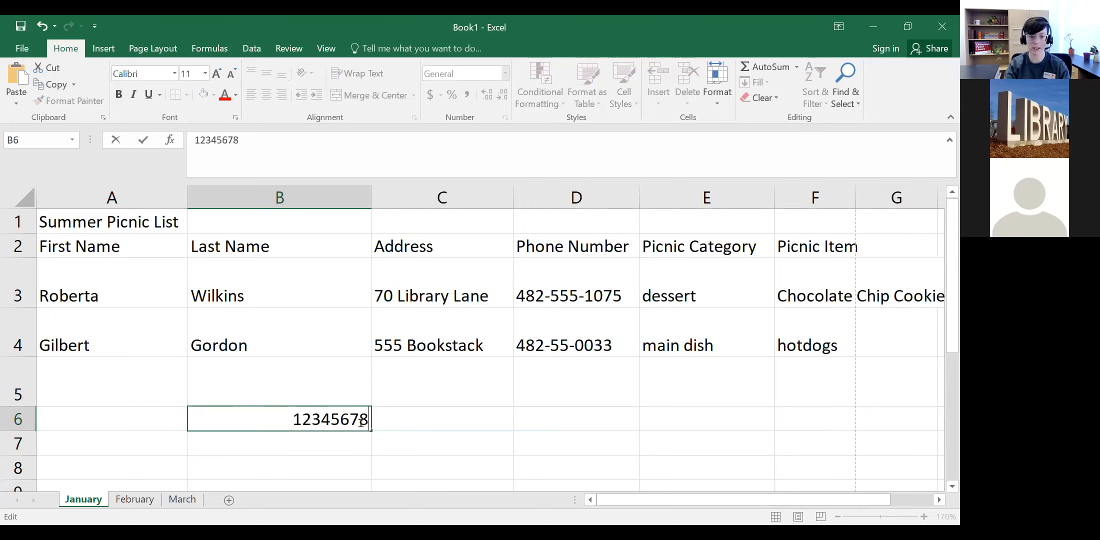
pyautogui.write('9')
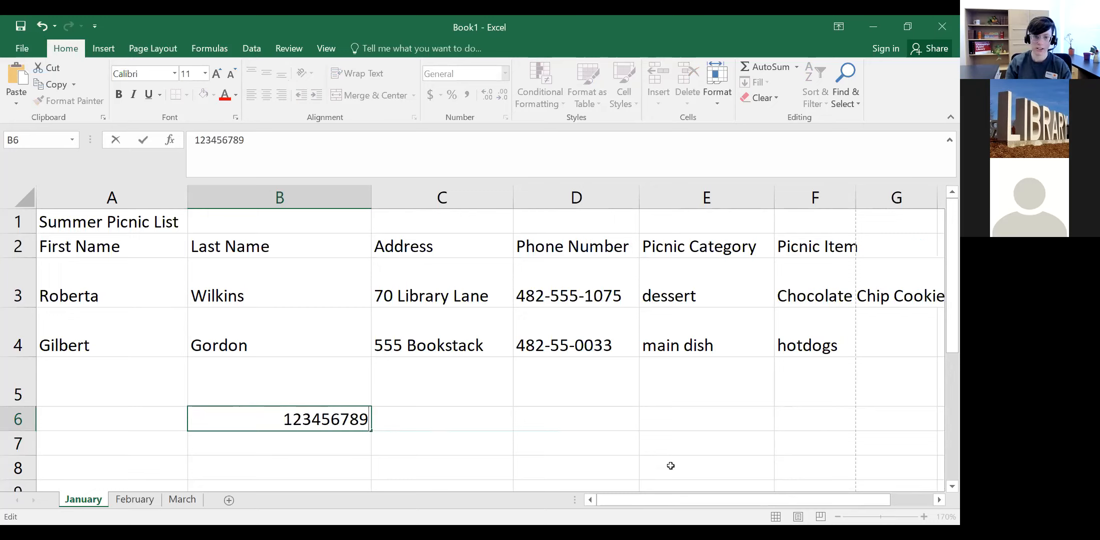
pyautogui.write('10112')
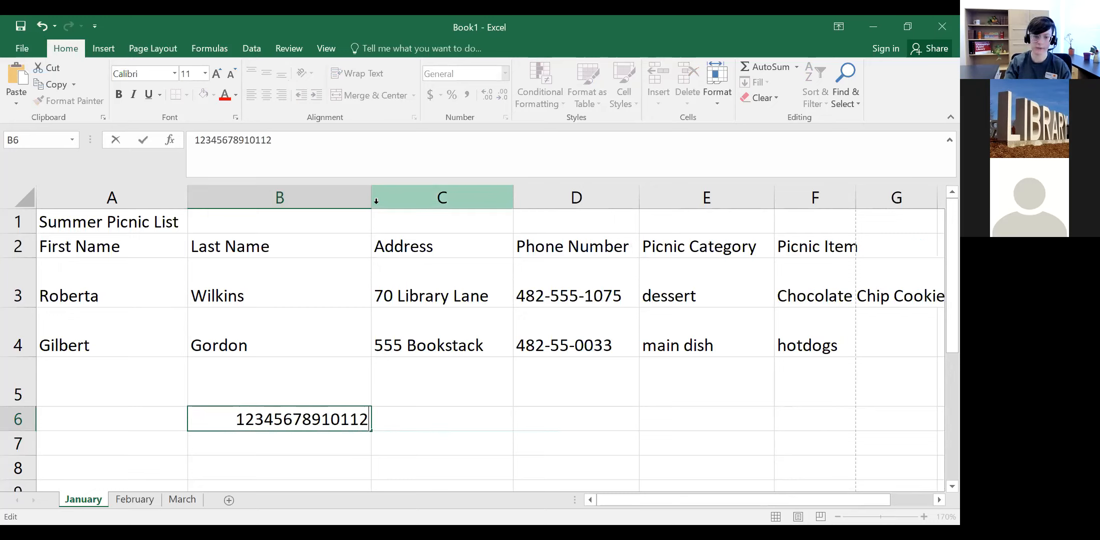
pyautogui.write('1314')
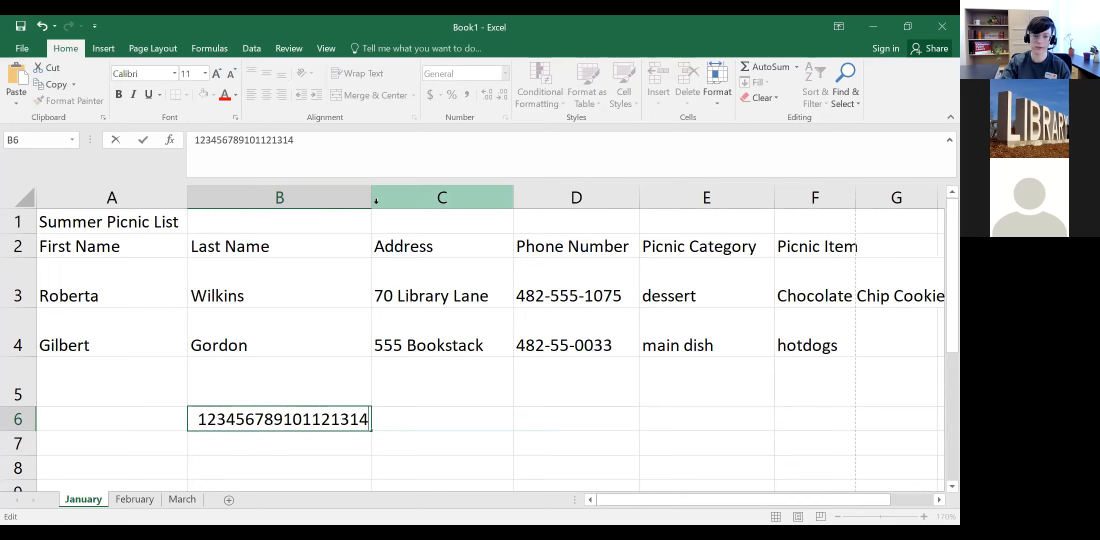
pyautogui.write('15116')
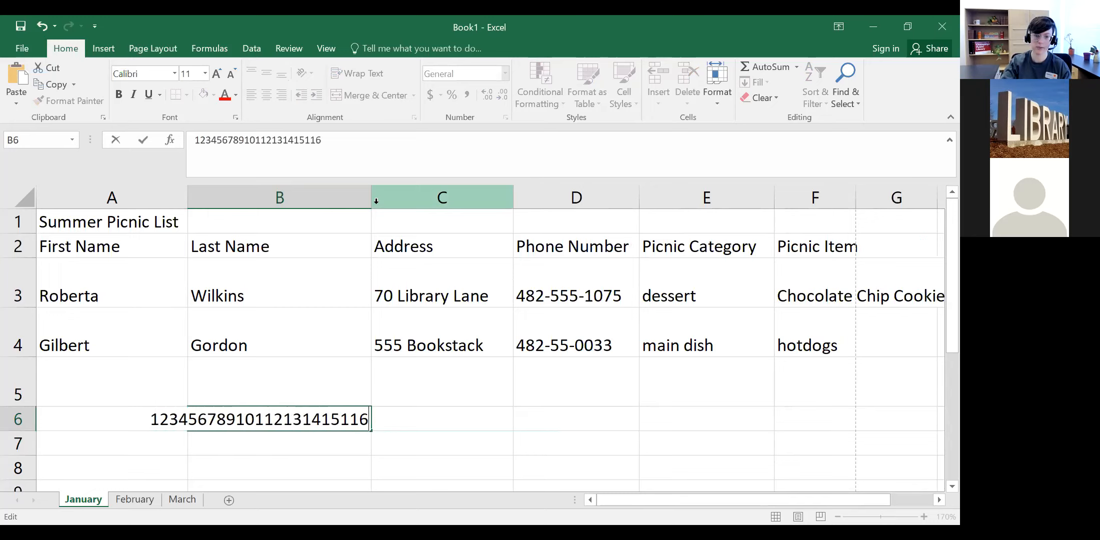
pyautogui.write('12121212')
pyautogui.press('Return')
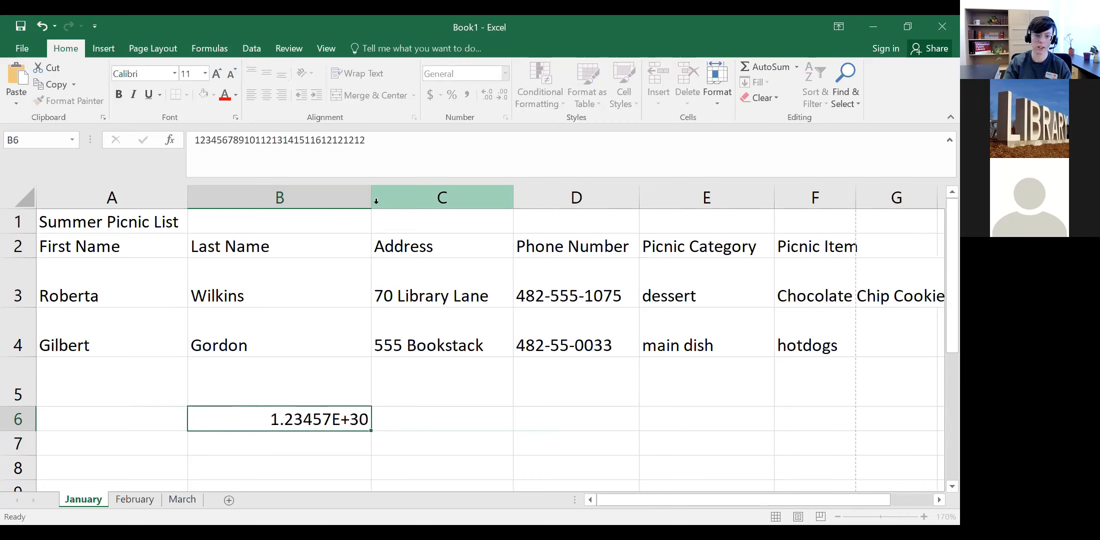
pyautogui.click(341, 417)
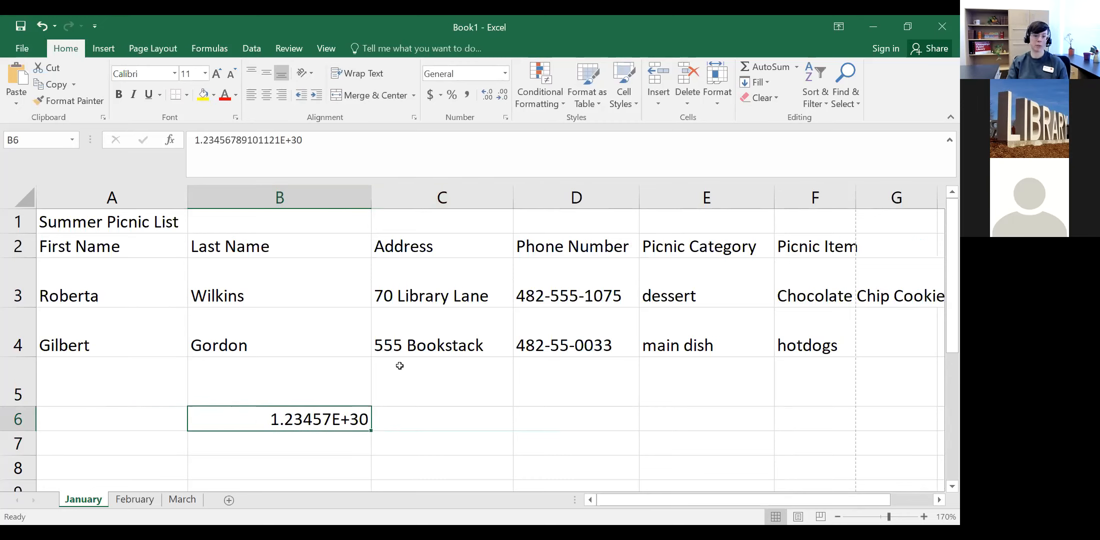
# Step: Delete the test number from B6 and size column B to fit the last names
pyautogui.moveTo(373, 196); pyautogui.dragTo(232, 197)
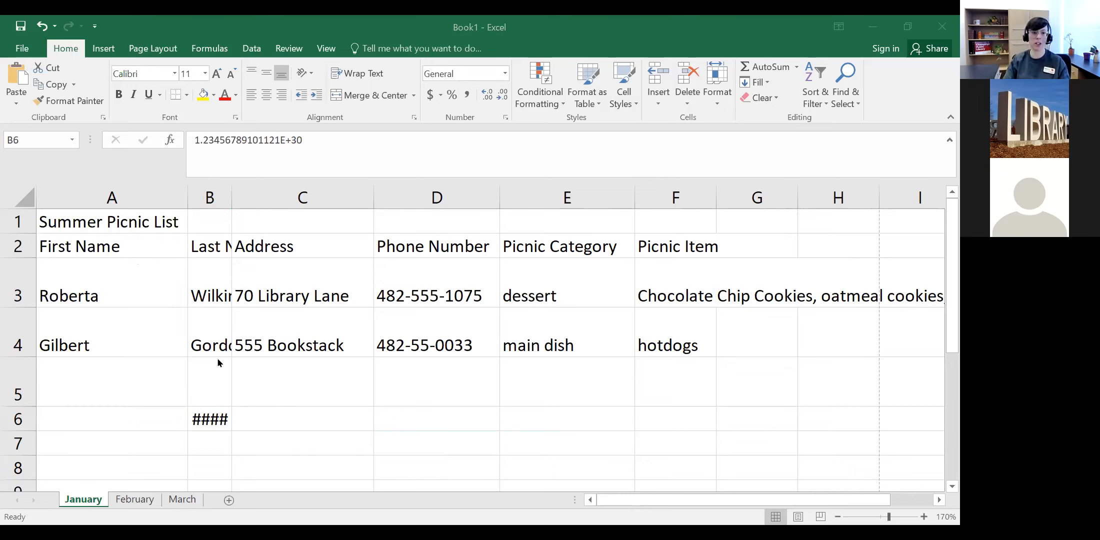
pyautogui.click(198, 424)
pyautogui.press('Delete')
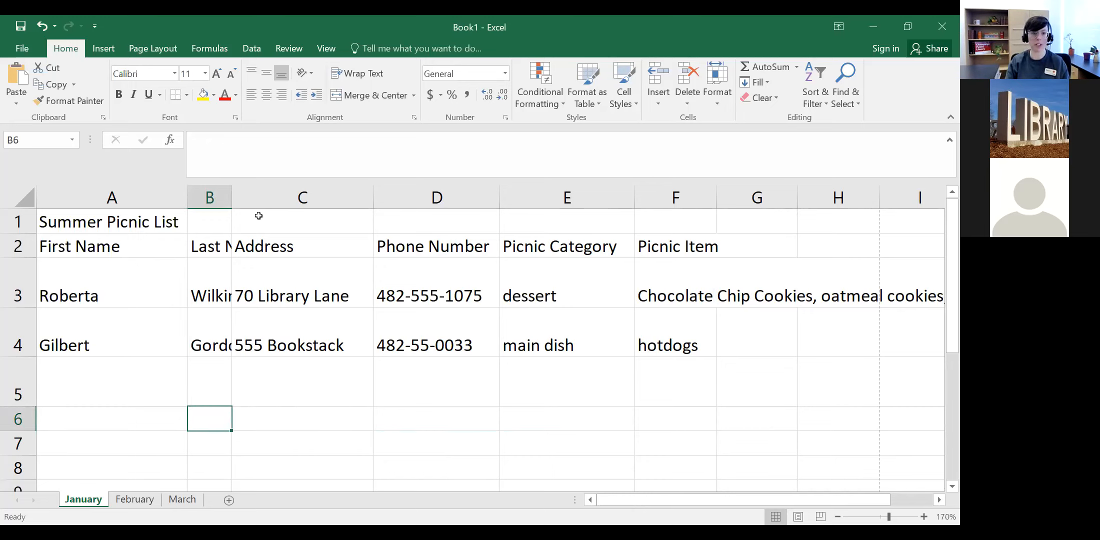
pyautogui.moveTo(233, 196); pyautogui.dragTo(375, 194)
pyautogui.moveTo(305, 194); pyautogui.dragTo(296, 194)
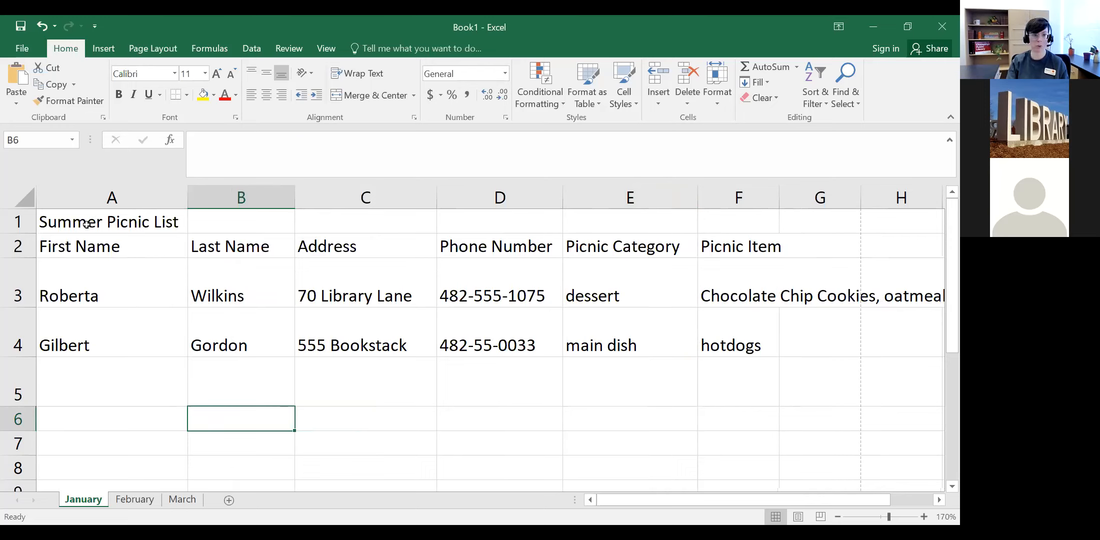
pyautogui.click(117, 219)
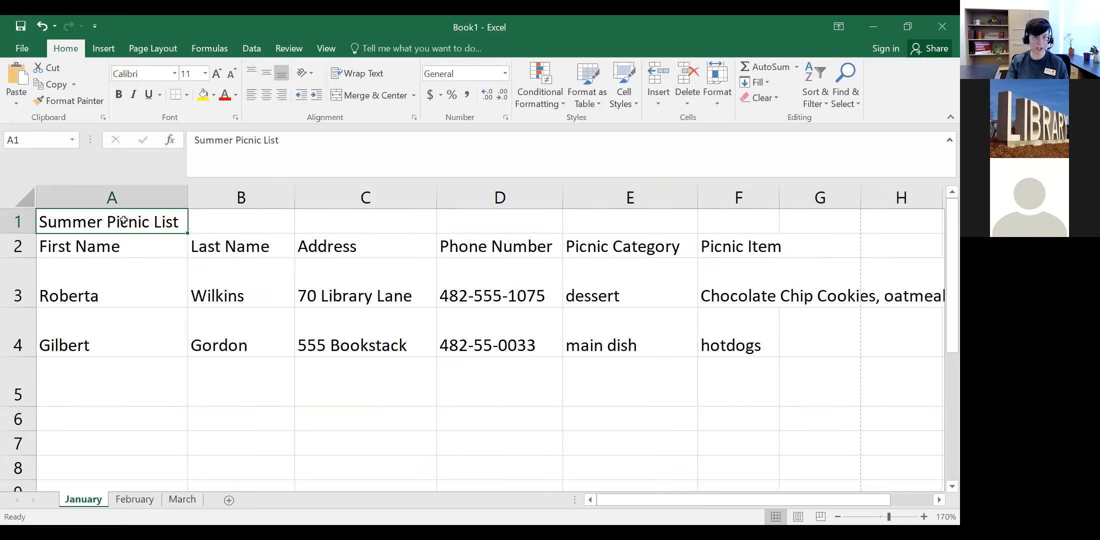
pyautogui.moveTo(124, 220)
pyautogui.mouseDown()
pyautogui.moveTo(334, 320)
pyautogui.moveTo(720, 318)
pyautogui.mouseUp()
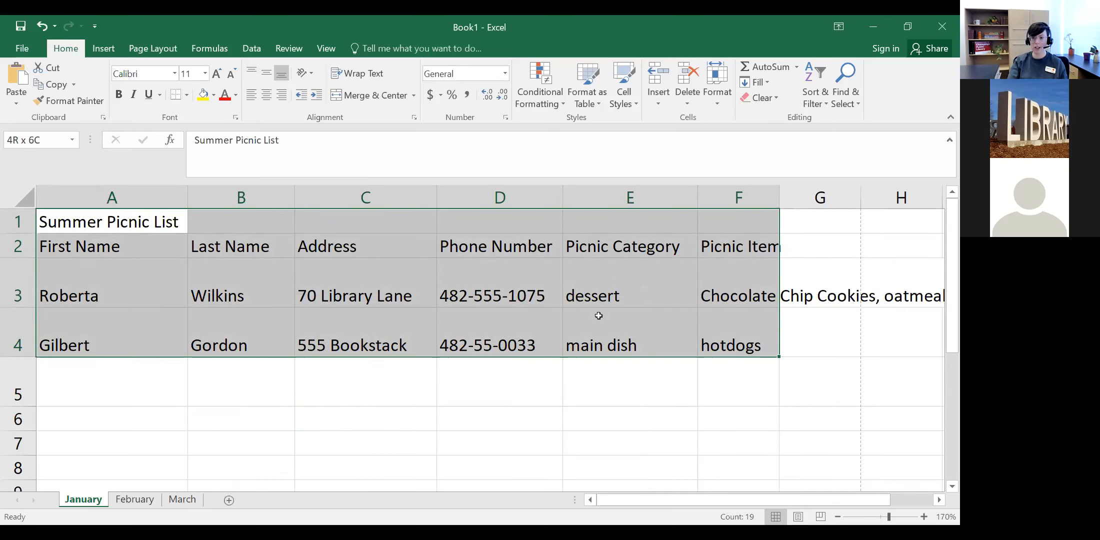
pyautogui.moveTo(598, 315); pyautogui.dragTo(598, 314)
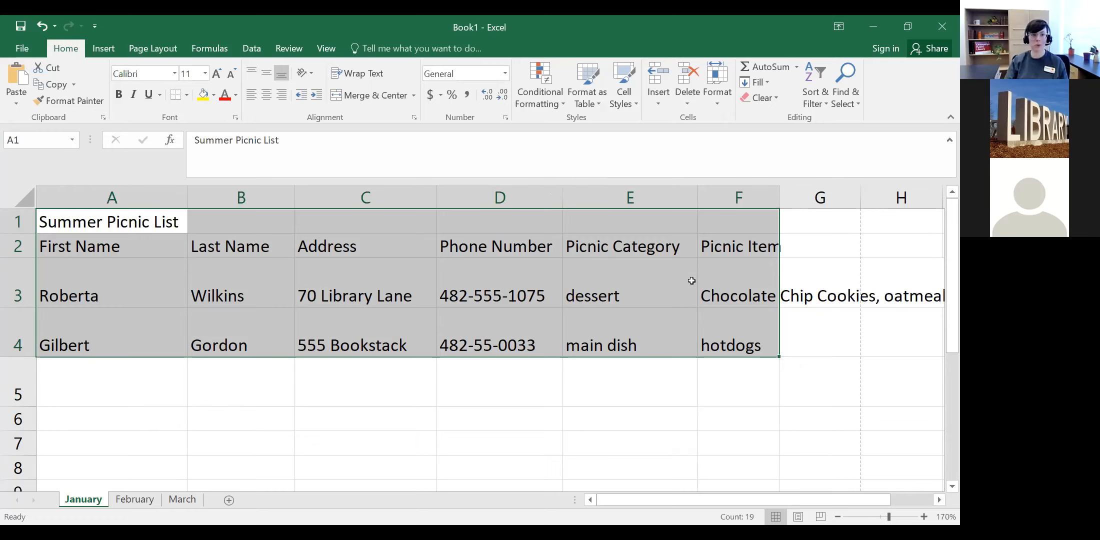
pyautogui.click(255, 372)
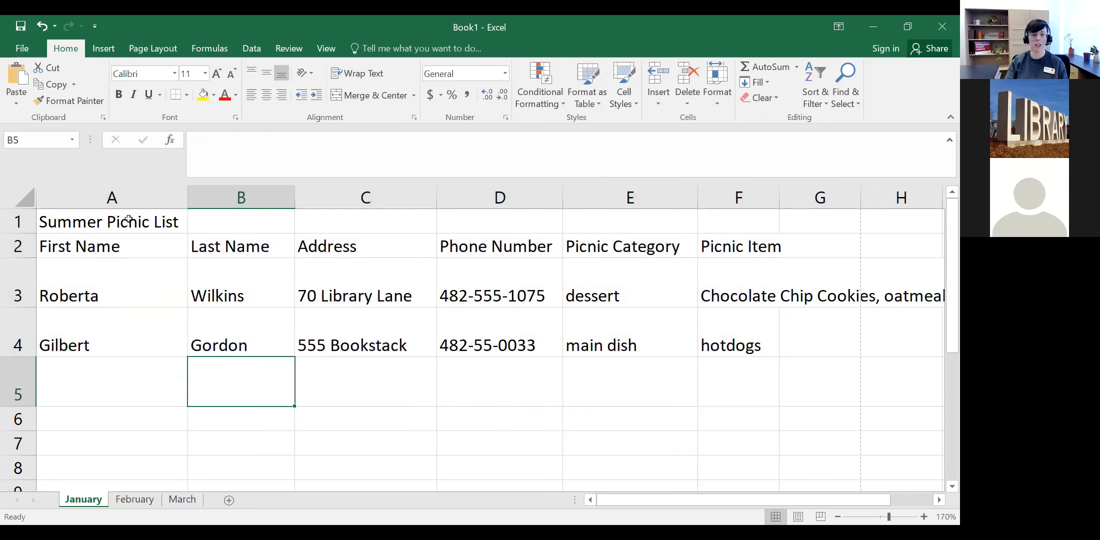
# Step: Select the list block A1:F4, reset to A1, then drag out another selection from A1
pyautogui.moveTo(128, 218); pyautogui.dragTo(526, 284)
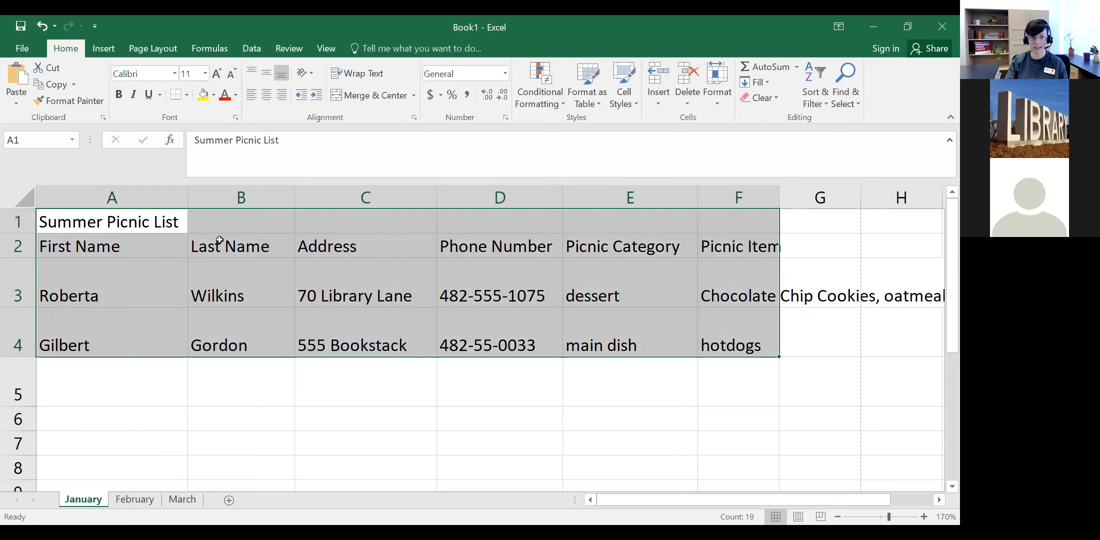
pyautogui.click(150, 220)
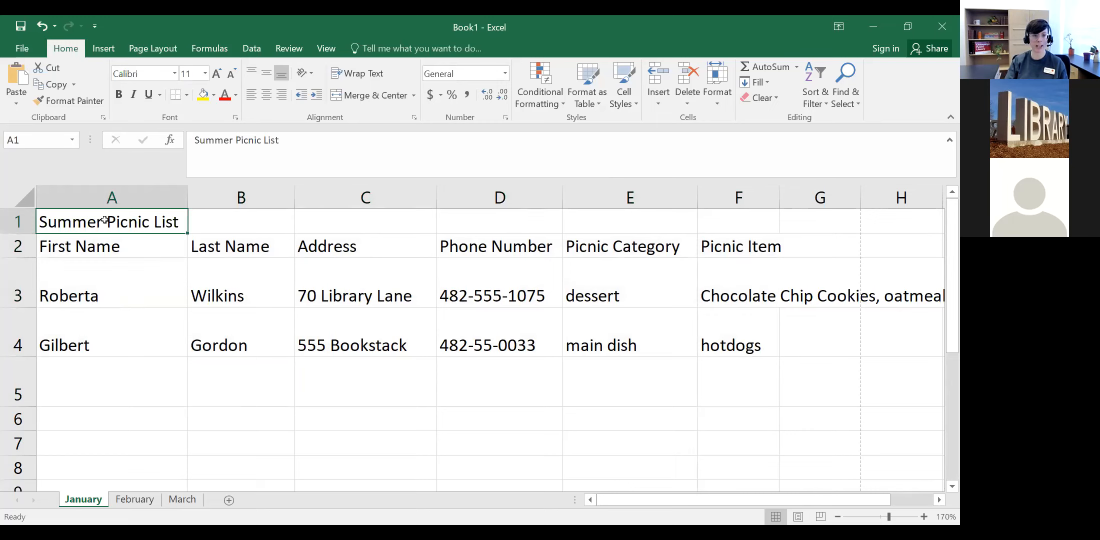
pyautogui.moveTo(137, 230); pyautogui.dragTo(702, 312)
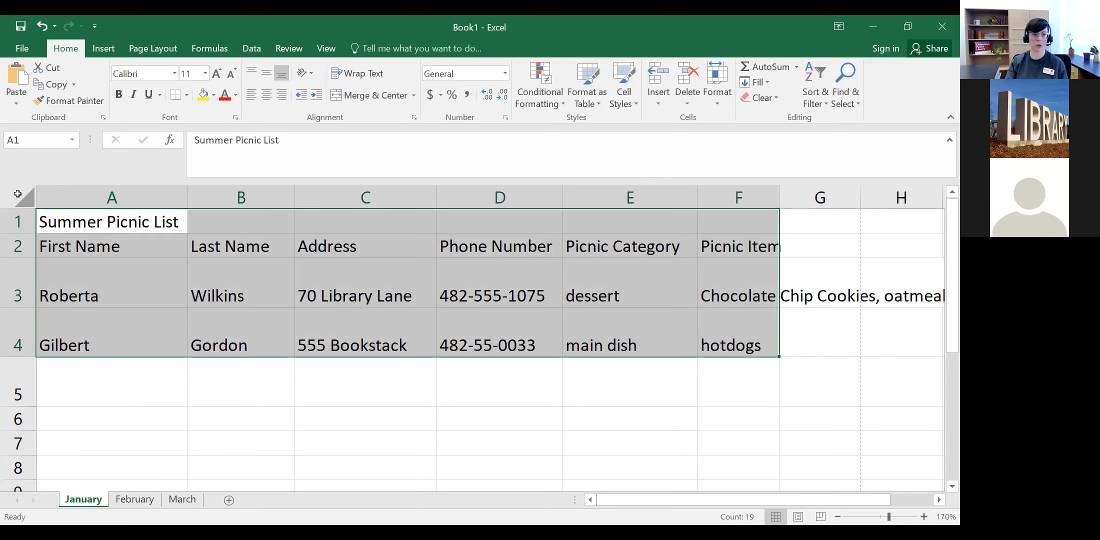
# Step: Select the entire worksheet and zoom out to 60% to see many more rows and columns
pyautogui.click(17, 194)
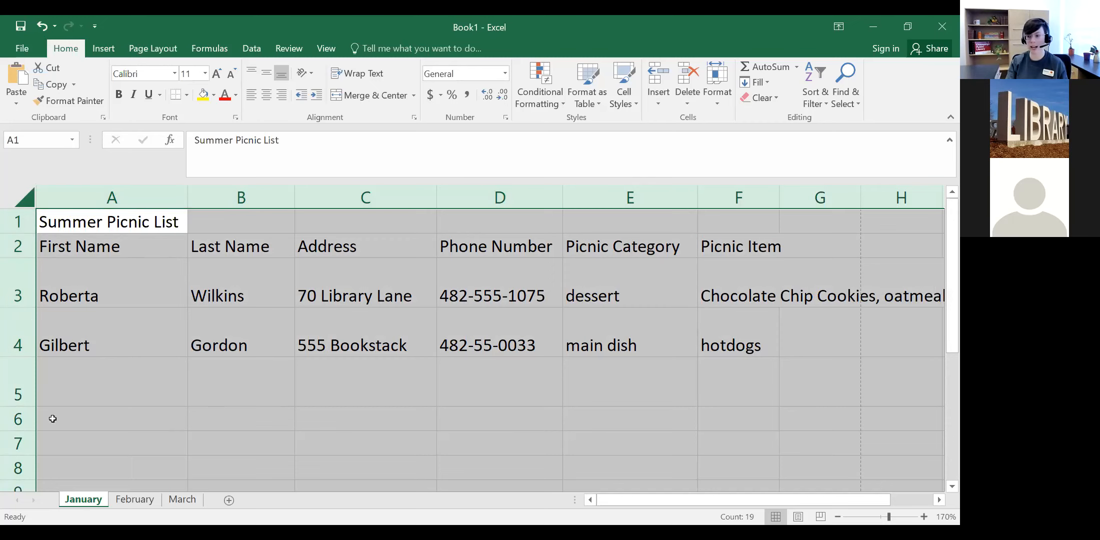
pyautogui.click(838, 517)
pyautogui.click(839, 517)
pyautogui.click(839, 517)
pyautogui.click(838, 517)
pyautogui.click(839, 517)
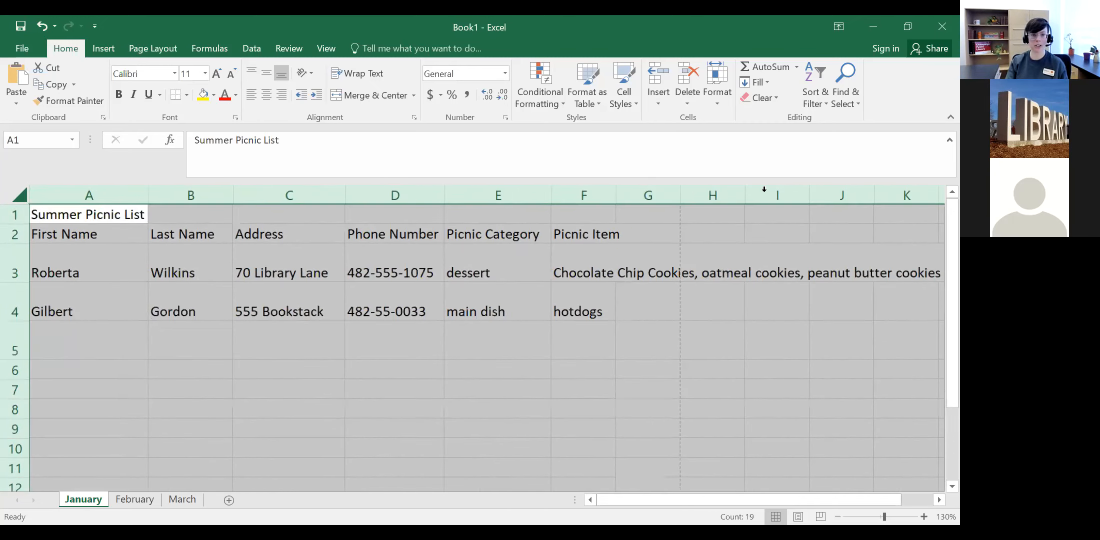
pyautogui.scroll(-4, 764, 192)
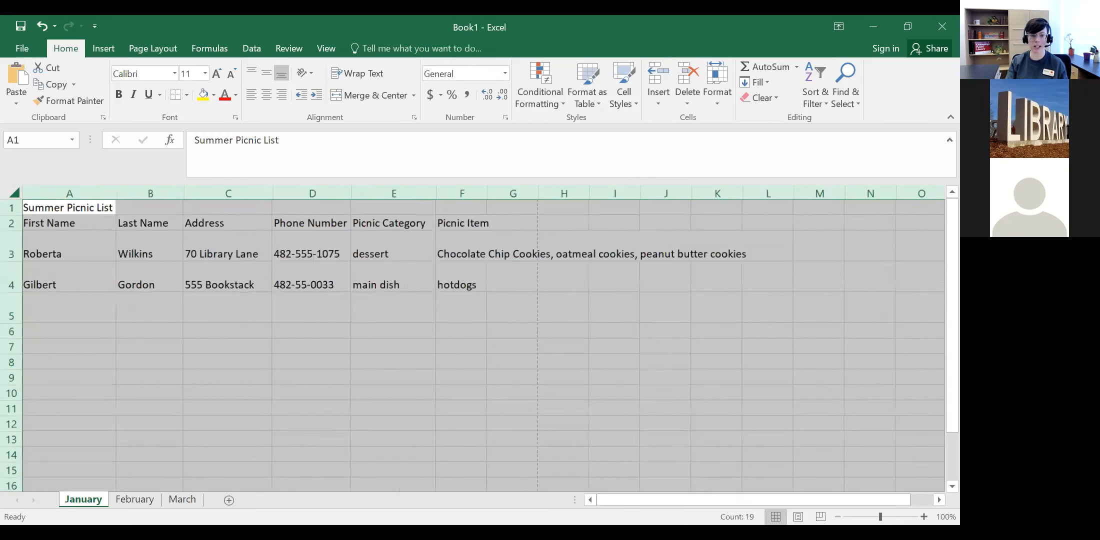
pyautogui.scroll(-3, 756, 499)
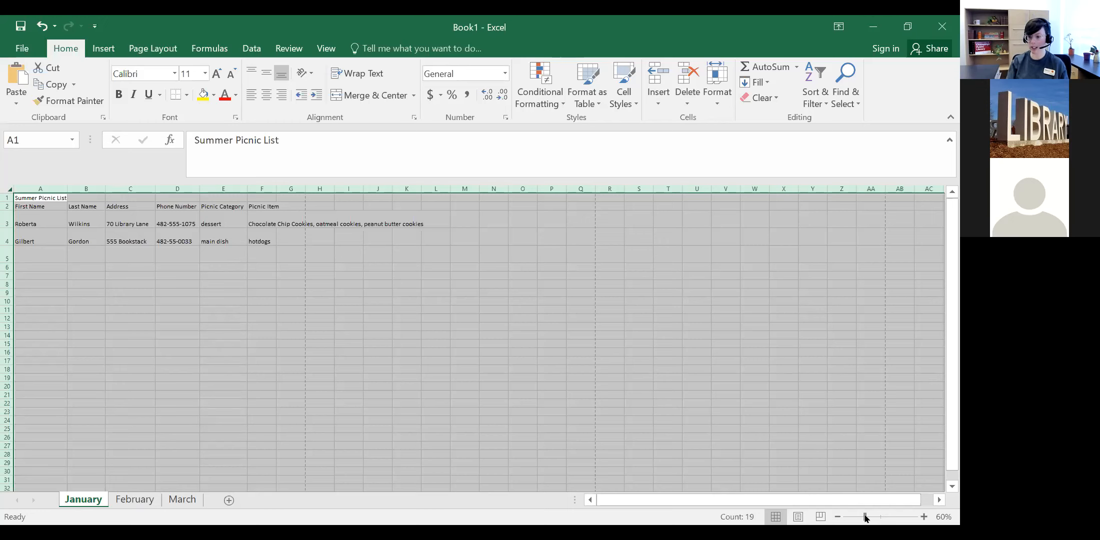
# Step: Zoom back in to 130% and deselect the sheet by selecting cell B7
pyautogui.click(923, 516)
pyautogui.click(924, 517)
pyautogui.click(924, 516)
pyautogui.click(924, 517)
pyautogui.click(924, 517)
pyautogui.click(924, 517)
pyautogui.click(923, 516)
pyautogui.click(193, 381)
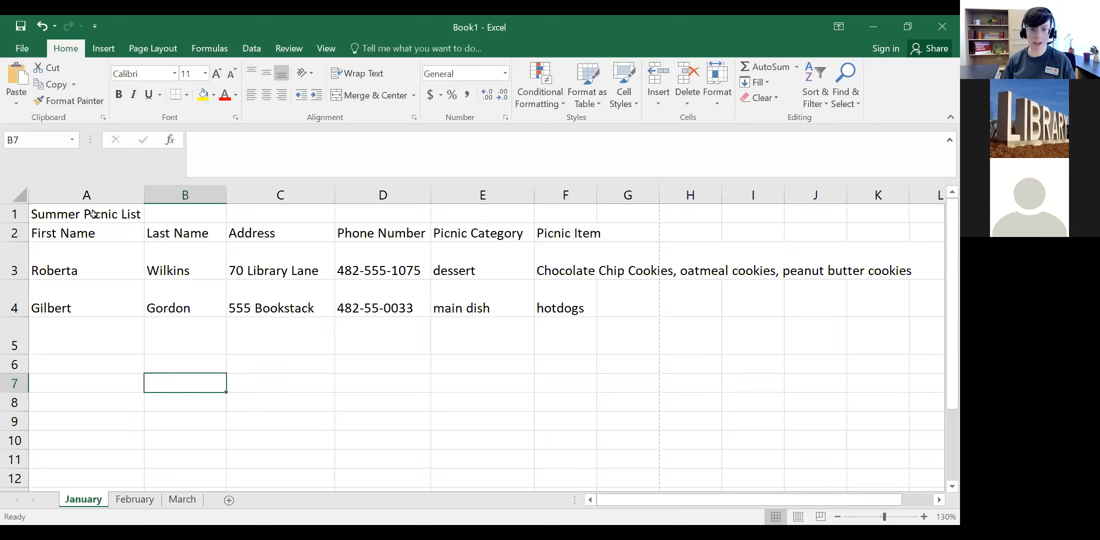
# Step: In the formula bar, change D3's phone number's last digits and area code
pyautogui.click(383, 259)
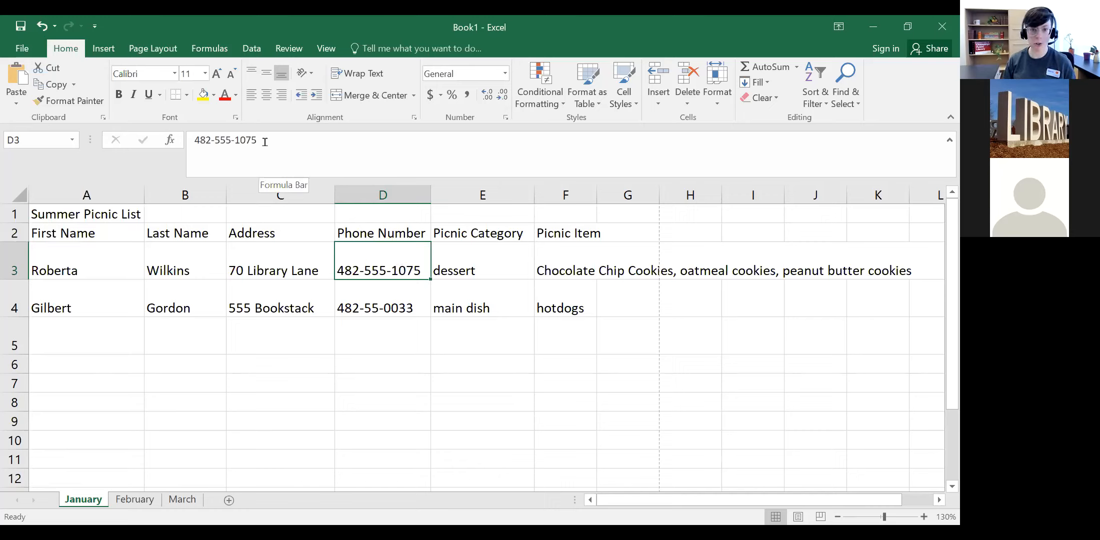
pyautogui.click(283, 147)
pyautogui.press('BackSpace')
pyautogui.press('BackSpace')
pyautogui.write('57')
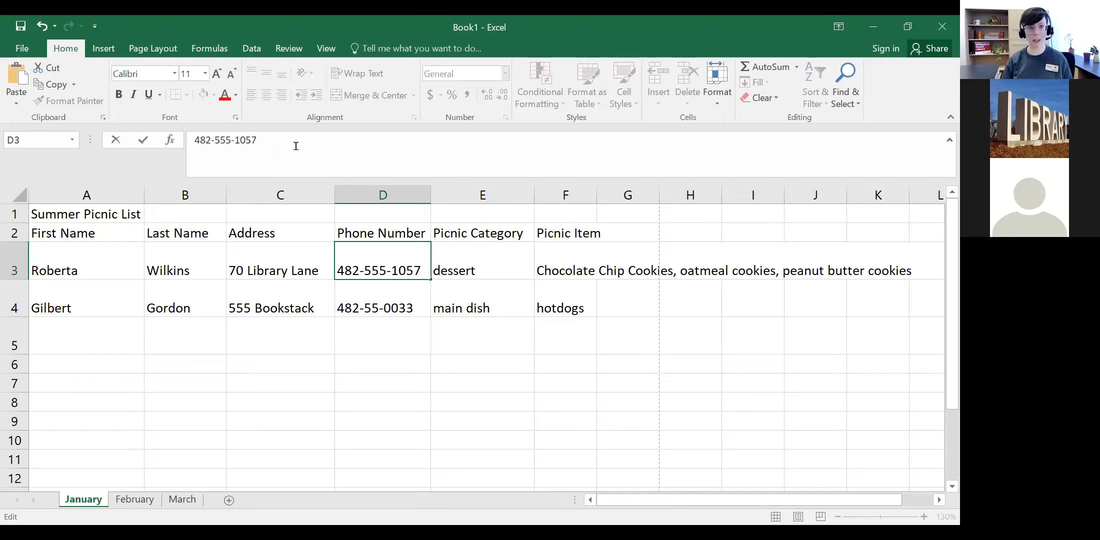
pyautogui.click(214, 138)
pyautogui.press('BackSpace')
pyautogui.press('BackSpace')
pyautogui.press('BackSpace')
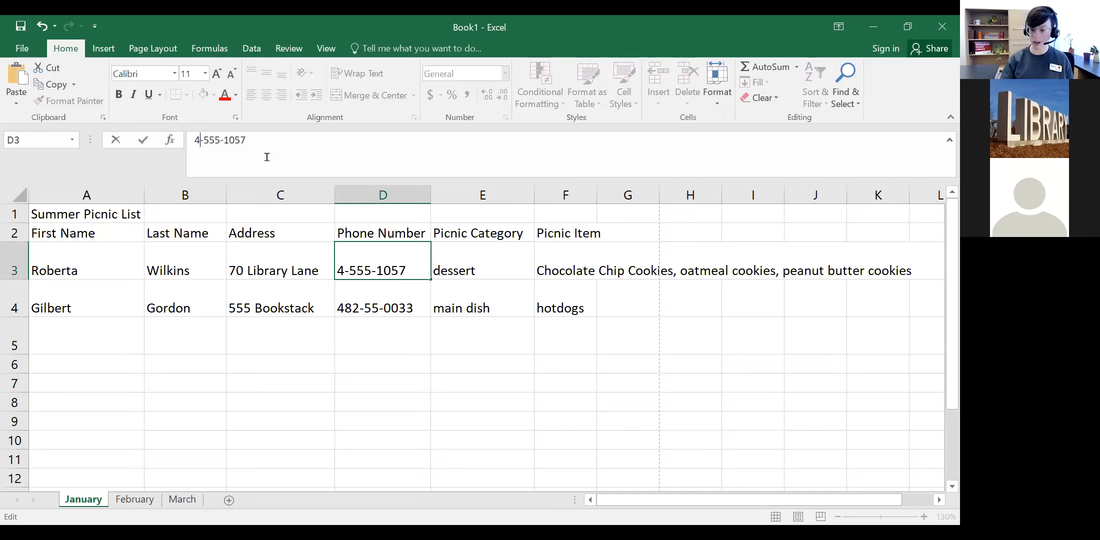
pyautogui.write('123')
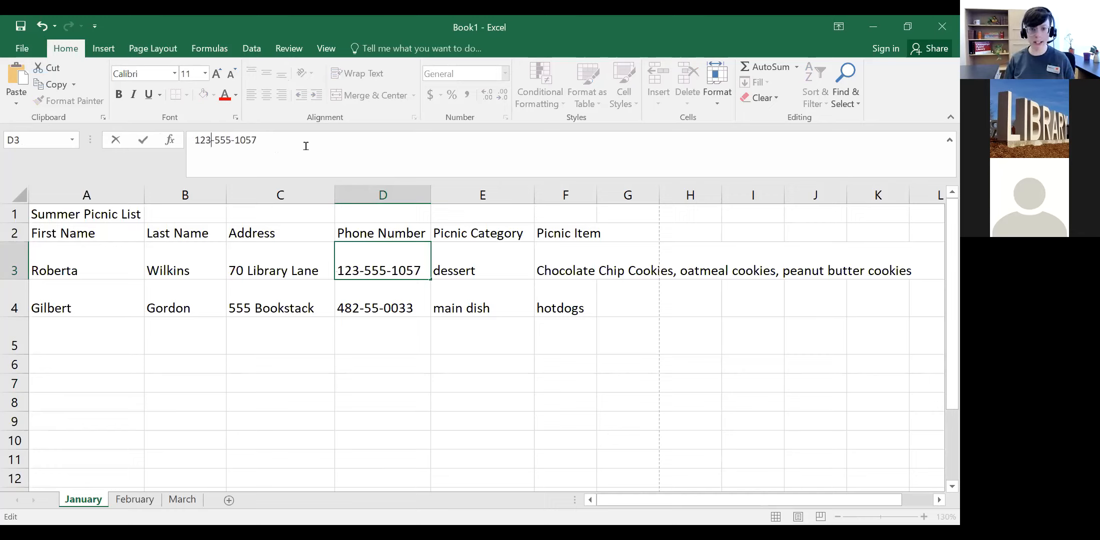
# Step: Finish rewriting D3's phone number in the cell by replacing its trailing digits
pyautogui.click(377, 270)
pyautogui.doubleClick(378, 270)
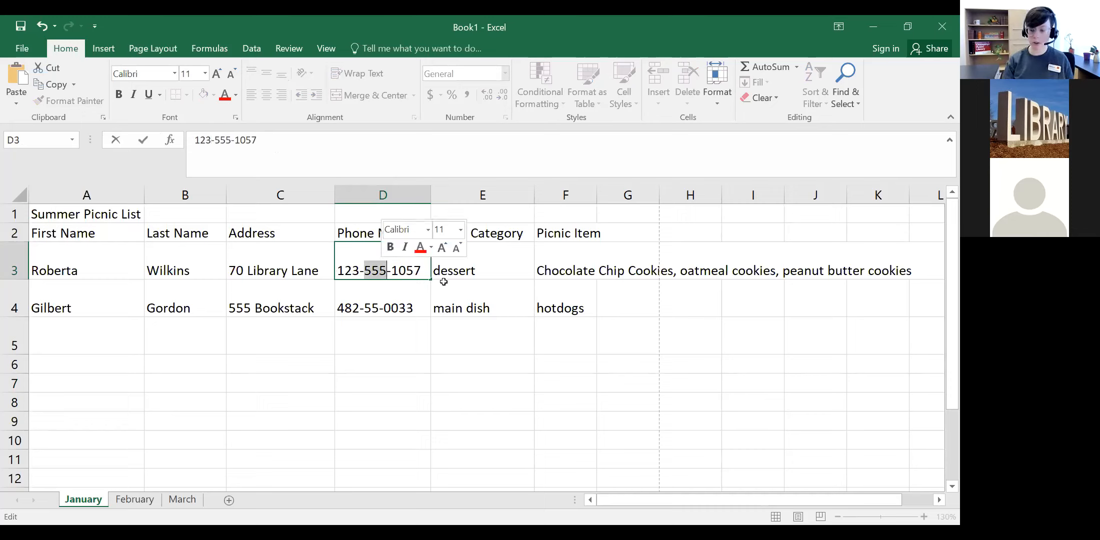
pyautogui.click(429, 270)
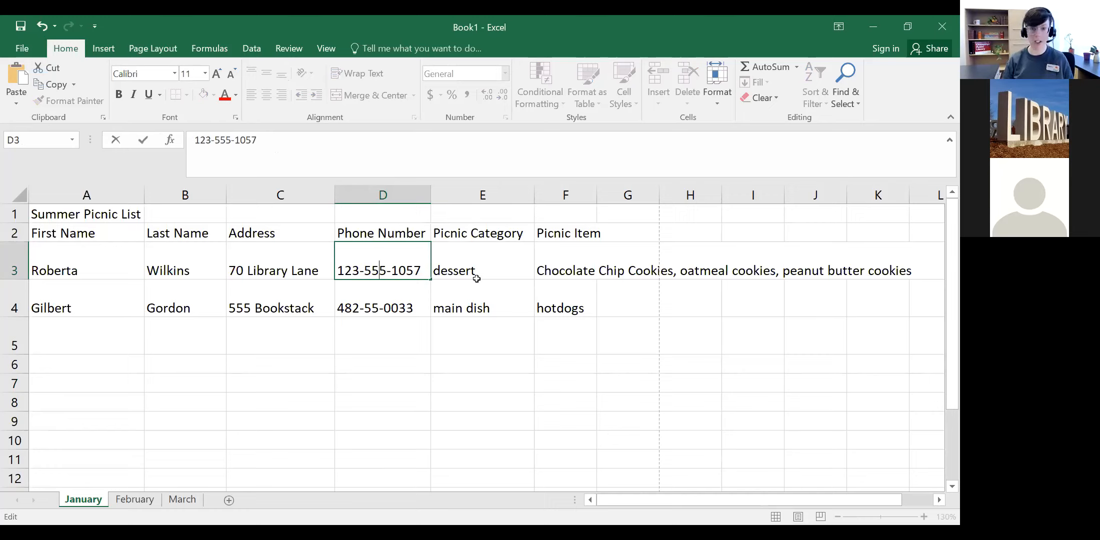
pyautogui.press('BackSpace')
pyautogui.press('BackSpace')
pyautogui.press('BackSpace')
pyautogui.write('234')
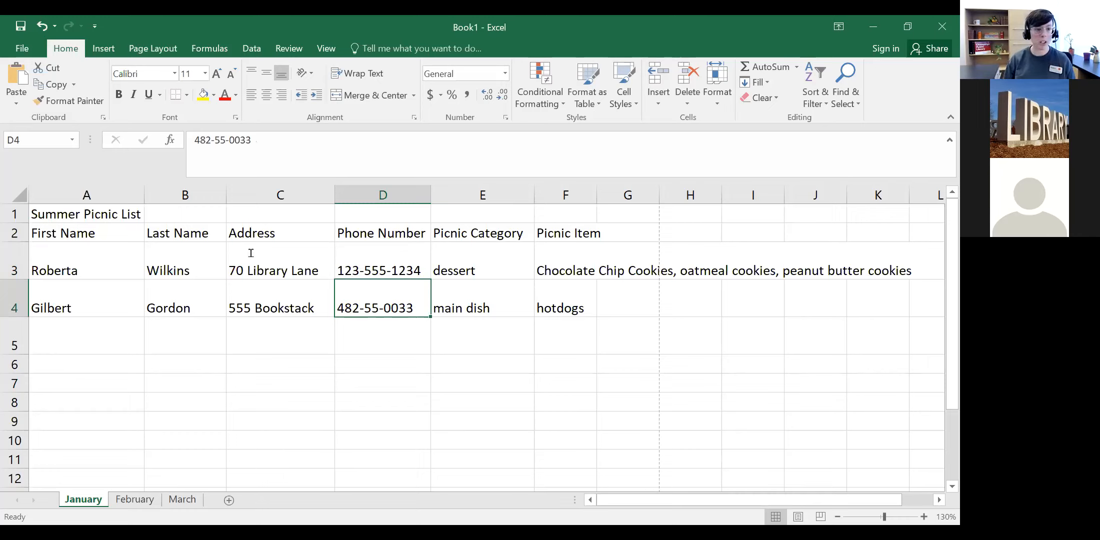
# Step: Select rows 4 and 3 and columns D and C of the picnic list in turn
pyautogui.click(13, 301)
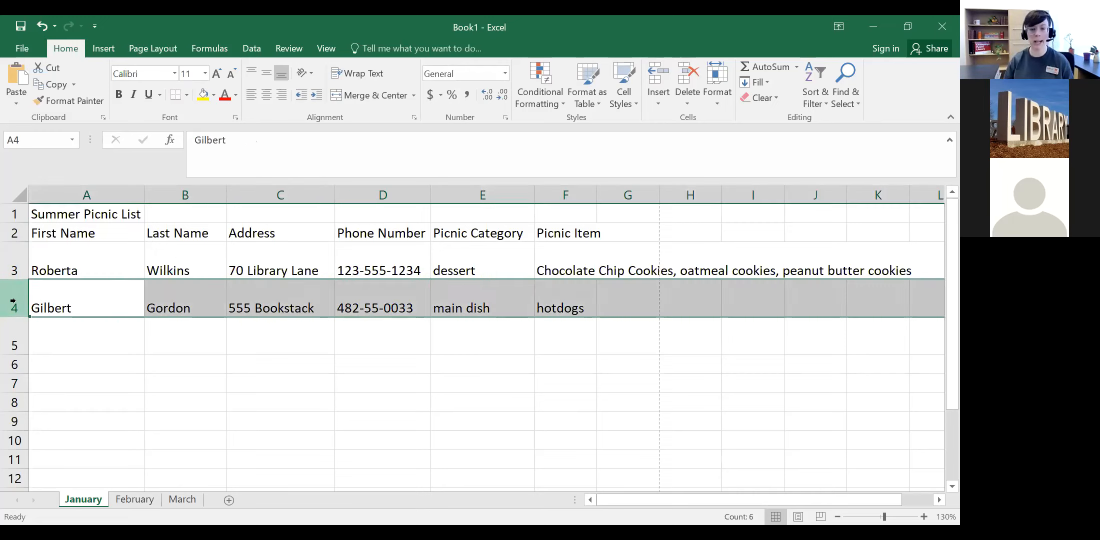
pyautogui.click(397, 196)
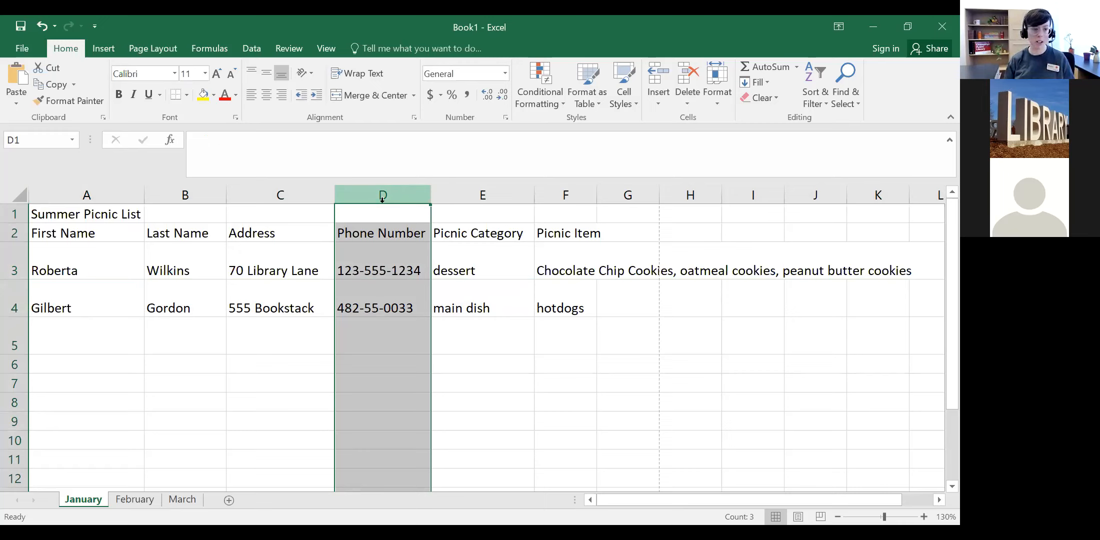
pyautogui.click(8, 257)
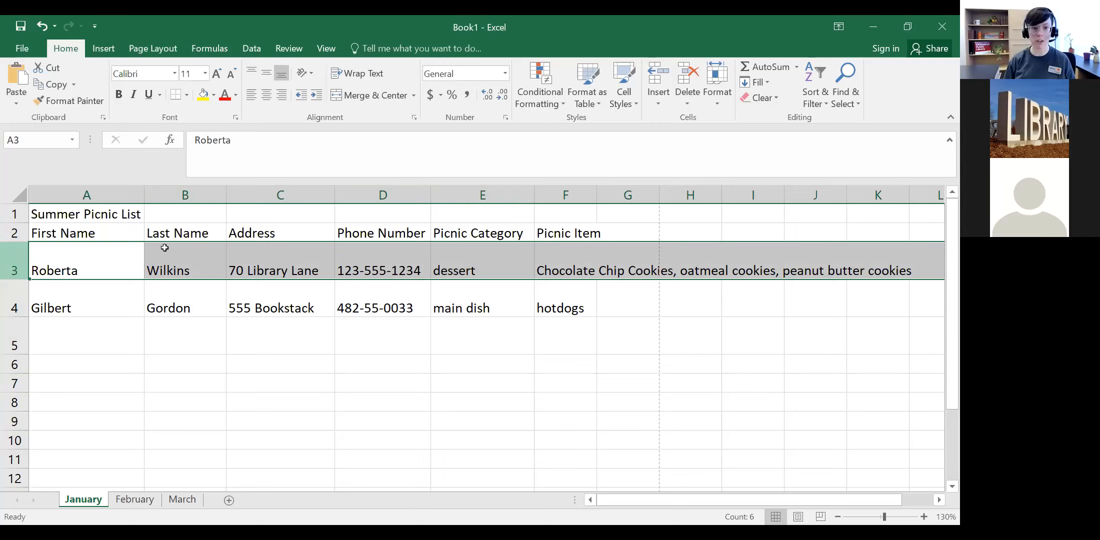
pyautogui.click(307, 195)
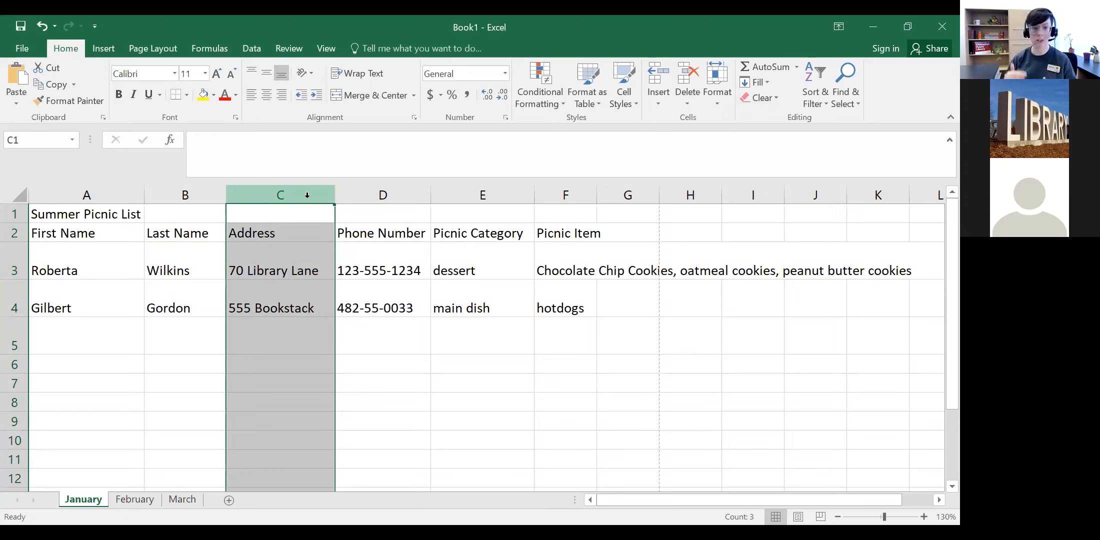
pyautogui.click(16, 305)
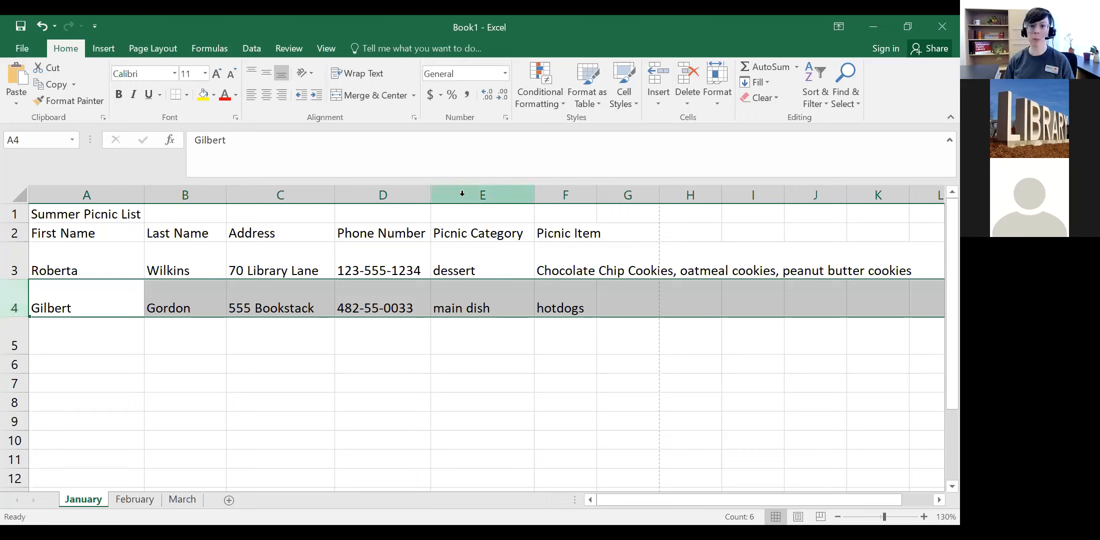
# Step: Widen the Picnic Category column E slightly, then reselect columns D and C and rows 4 and 3
pyautogui.click(503, 196)
pyautogui.moveTo(529, 200)
pyautogui.mouseDown()
pyautogui.moveTo(583, 196)
pyautogui.moveTo(537, 197)
pyautogui.mouseUp()
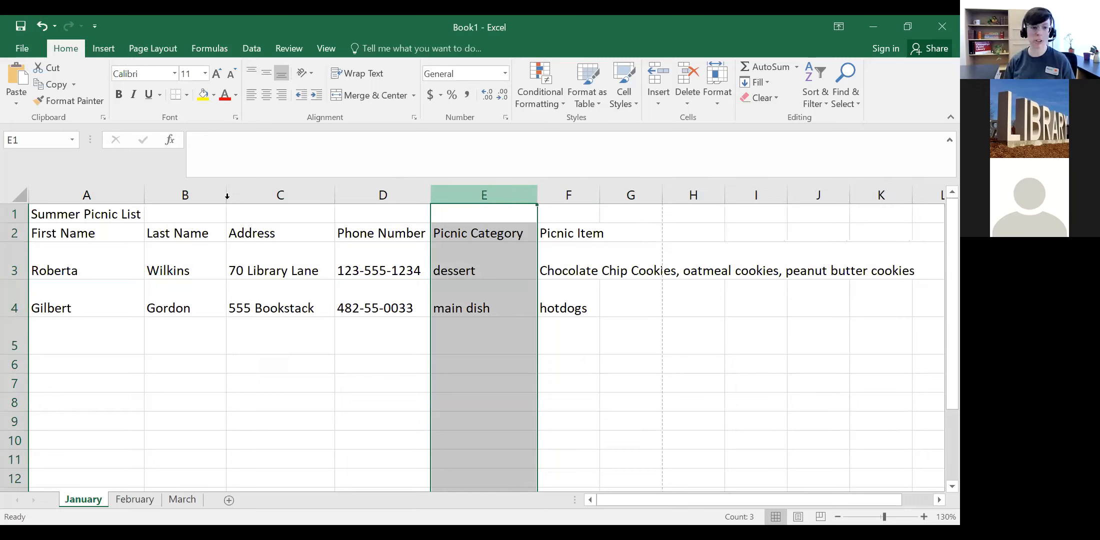
pyautogui.click(383, 195)
pyautogui.click(280, 195)
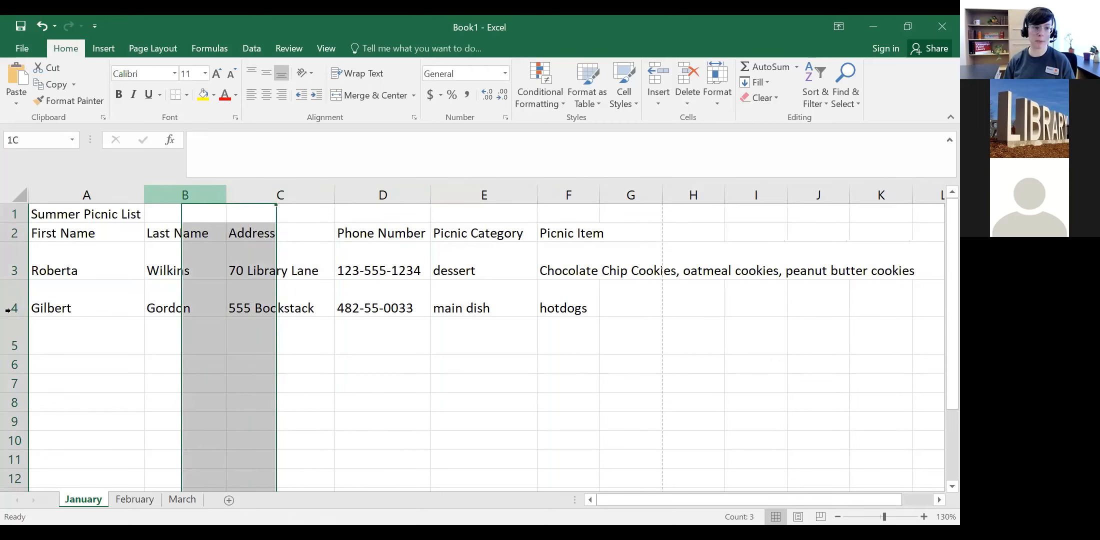
pyautogui.click(15, 308)
pyautogui.click(14, 262)
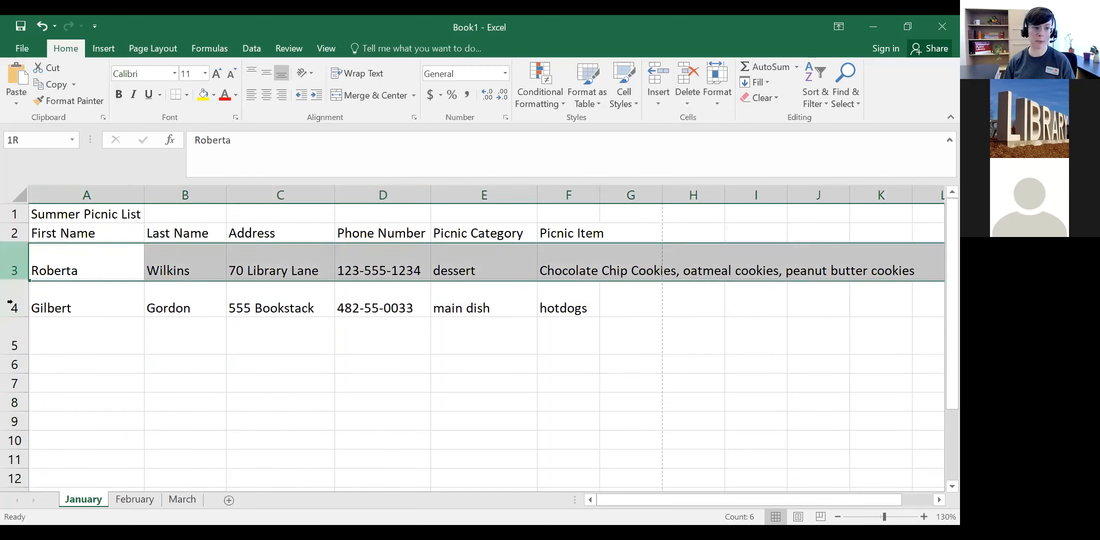
# Step: Select row 3, then the entire Address column C
pyautogui.click(10, 298)
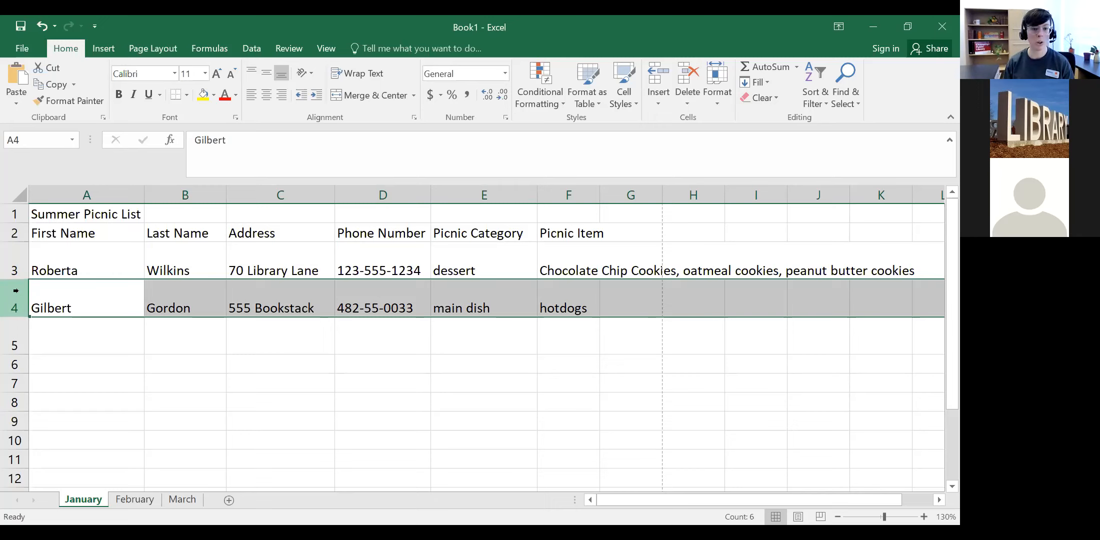
pyautogui.click(307, 195)
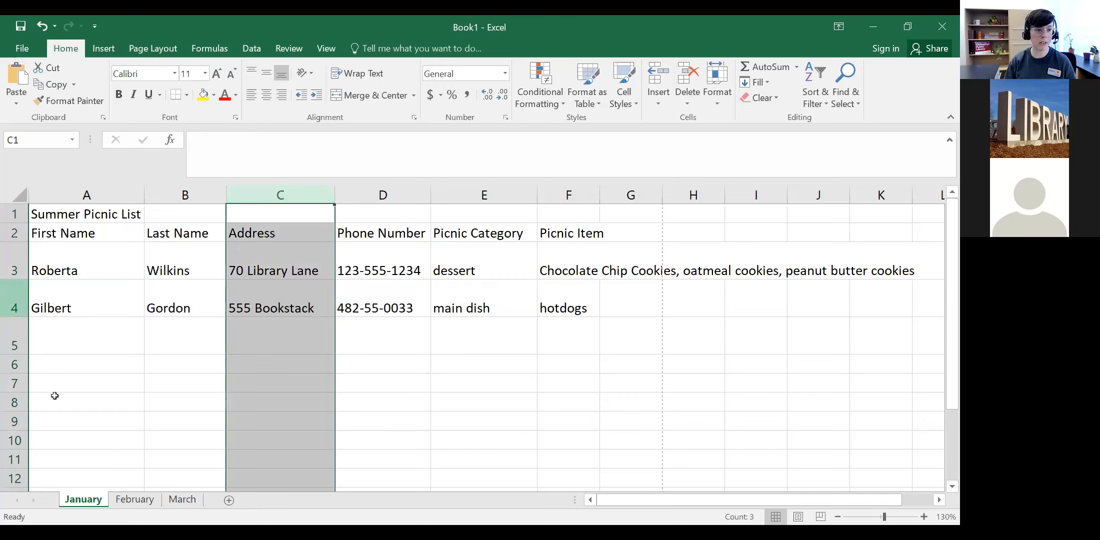
# Step: Insert a blank row above Gilbert's row 4, then delete it again
pyautogui.rightClick(15, 295)
pyautogui.click(54, 399)
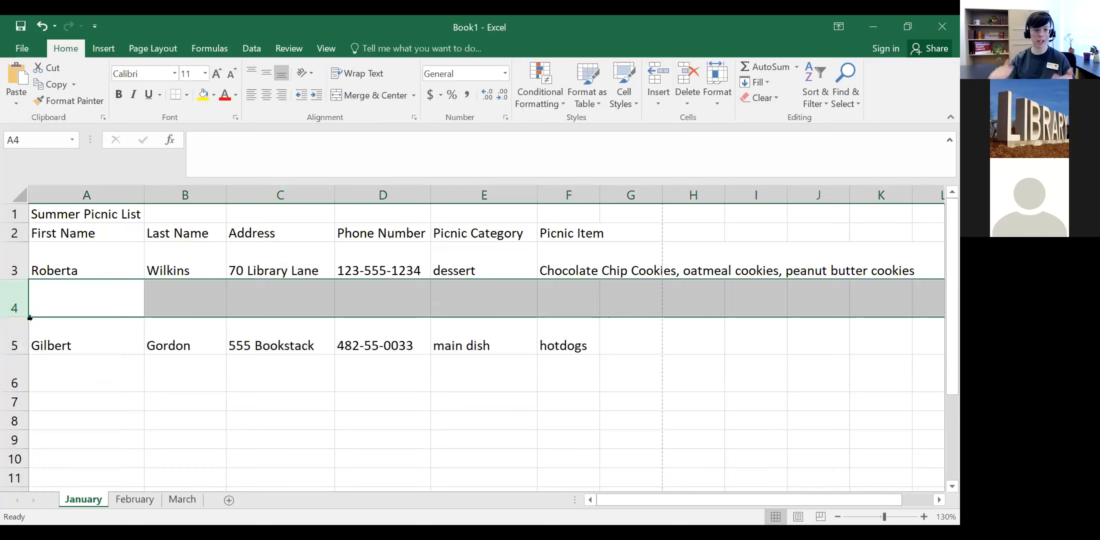
pyautogui.press('BackSpace')
pyautogui.click(18, 348)
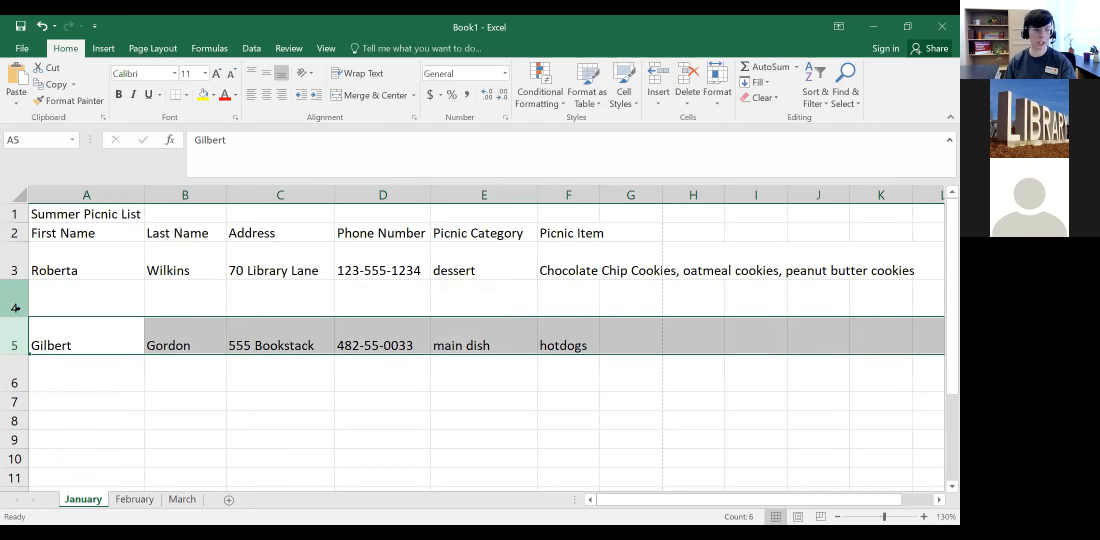
pyautogui.click(15, 308)
pyautogui.rightClick(20, 310)
pyautogui.click(40, 208)
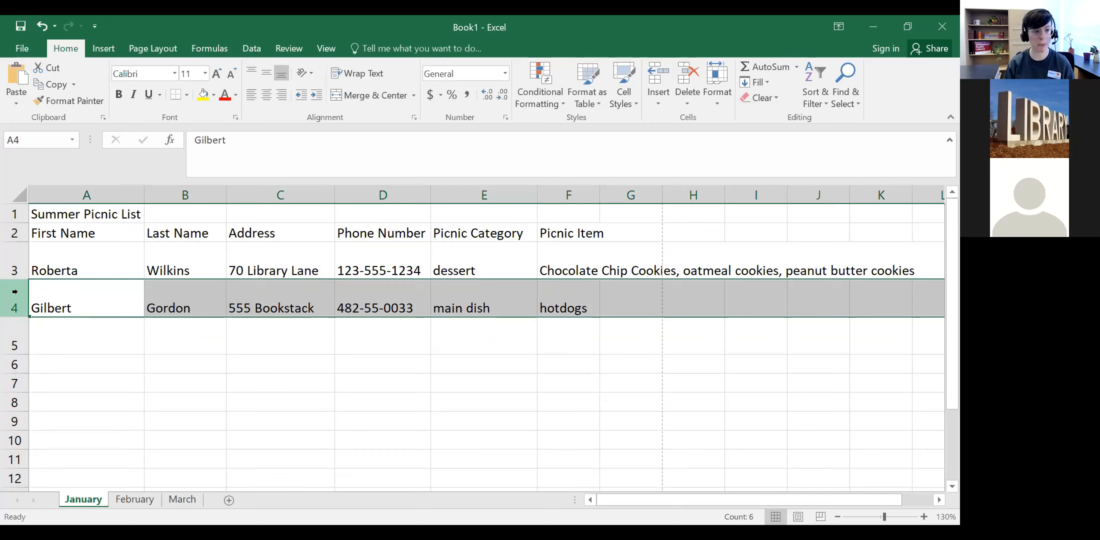
# Step: Insert blank rows above the second and then the first data row
pyautogui.rightClick(15, 291)
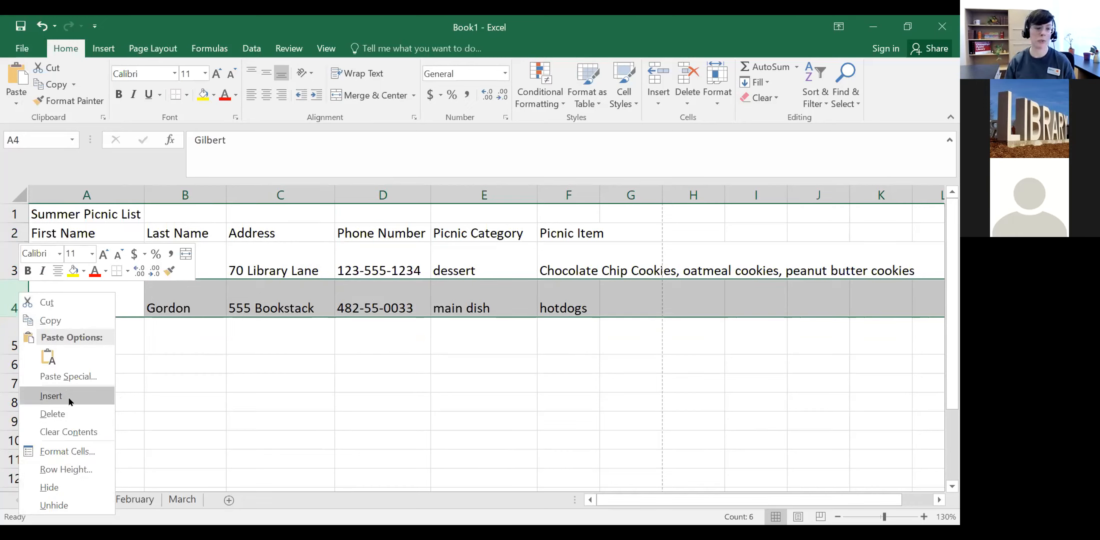
pyautogui.click(95, 396)
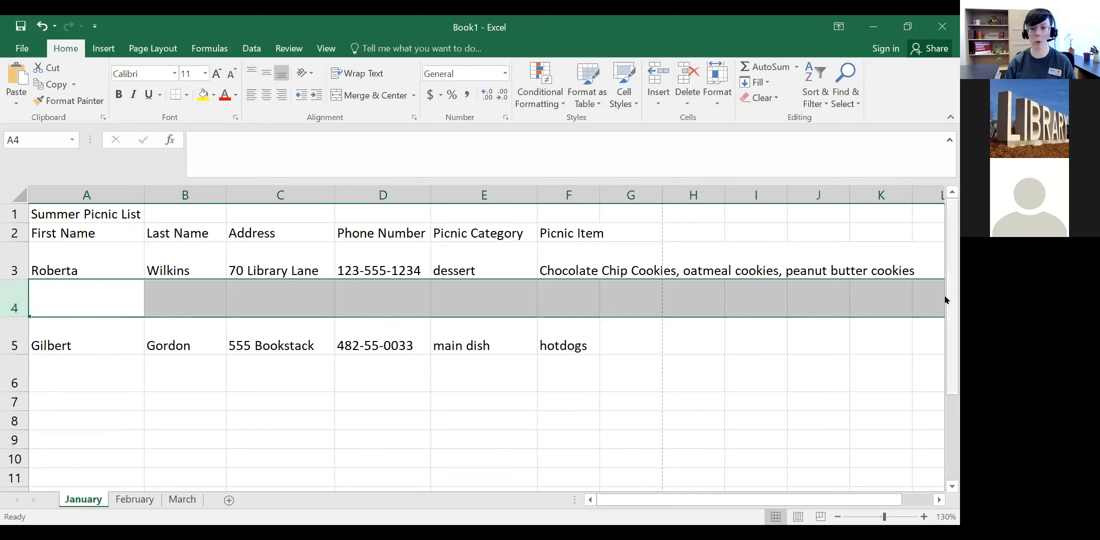
pyautogui.click(15, 330)
pyautogui.click(14, 270)
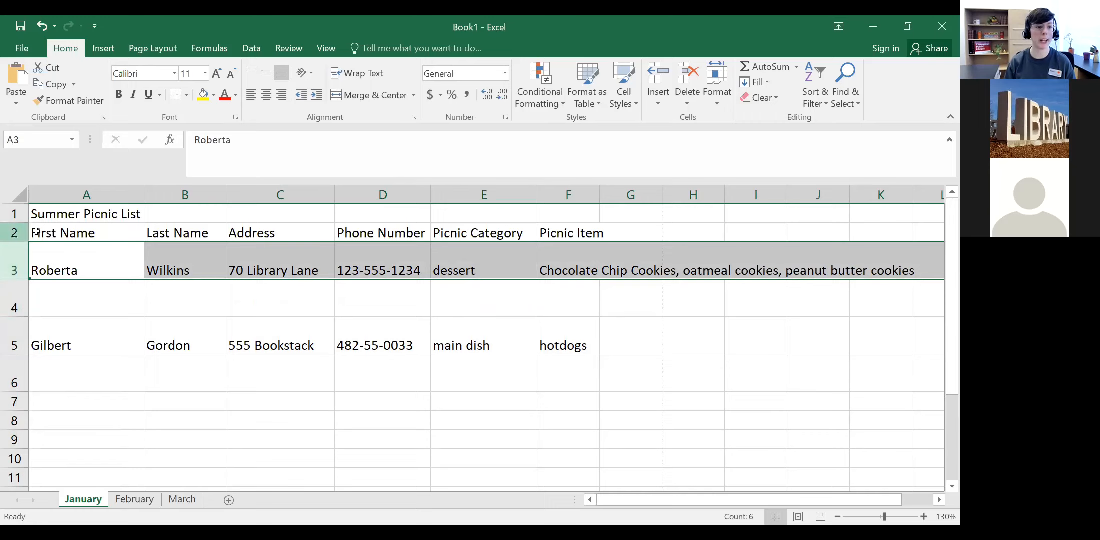
pyautogui.rightClick(12, 258)
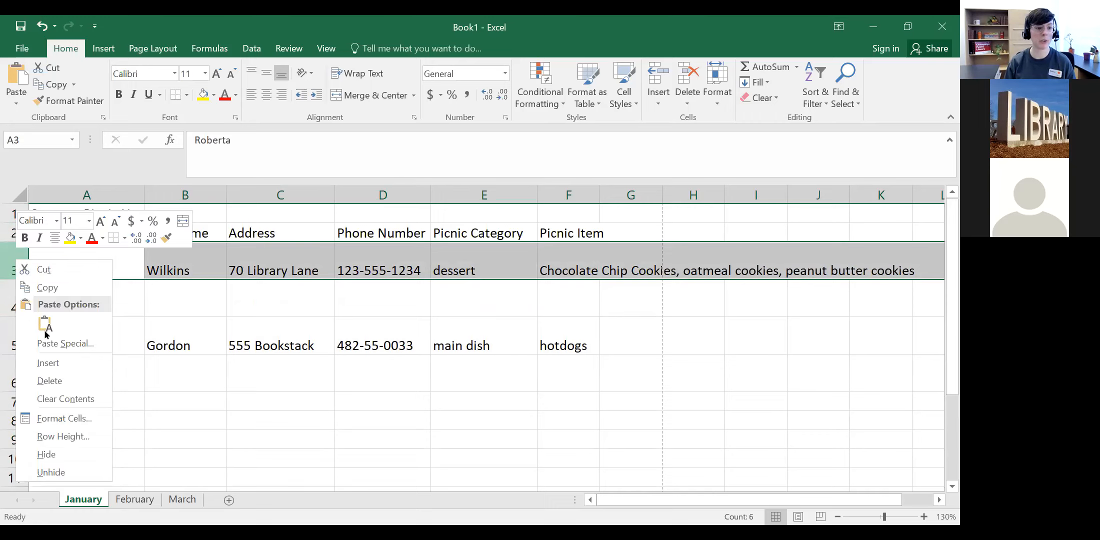
pyautogui.click(49, 364)
# Step: Select cells A3:I3 and C3 in the new blank row, then the Picnic Item column
pyautogui.click(167, 252)
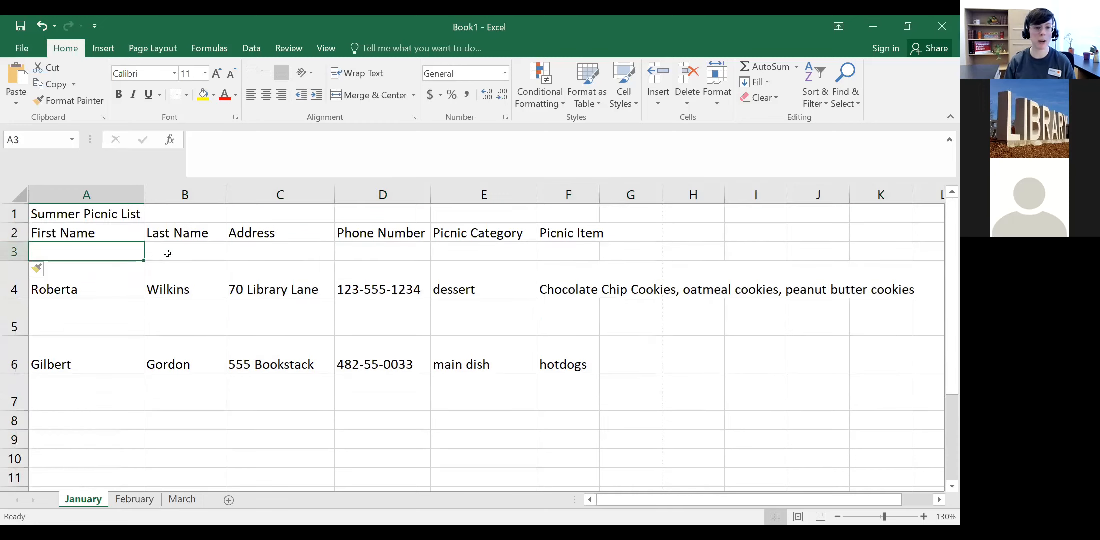
pyautogui.click(238, 248)
pyautogui.moveTo(756, 252); pyautogui.dragTo(42, 256)
pyautogui.click(320, 253)
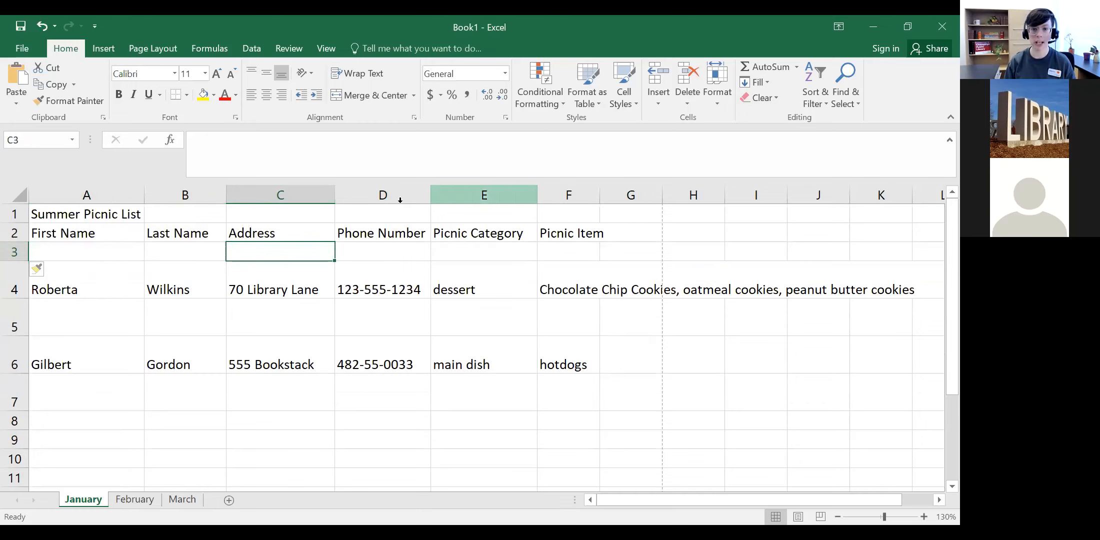
pyautogui.click(570, 196)
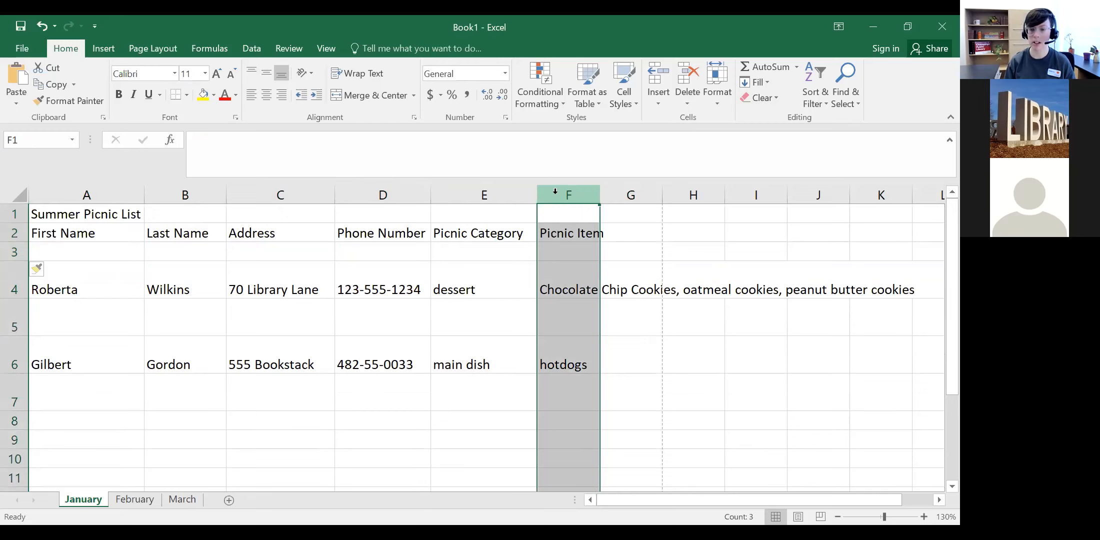
# Step: Insert empty columns before Picnic Category, Phone Number and Address
pyautogui.click(463, 192)
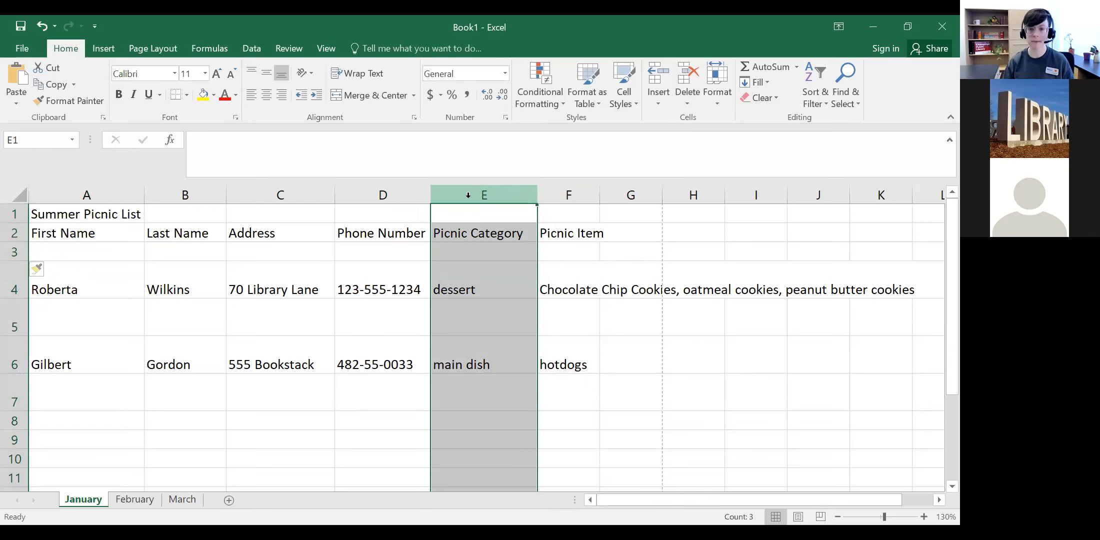
pyautogui.rightClick(496, 276)
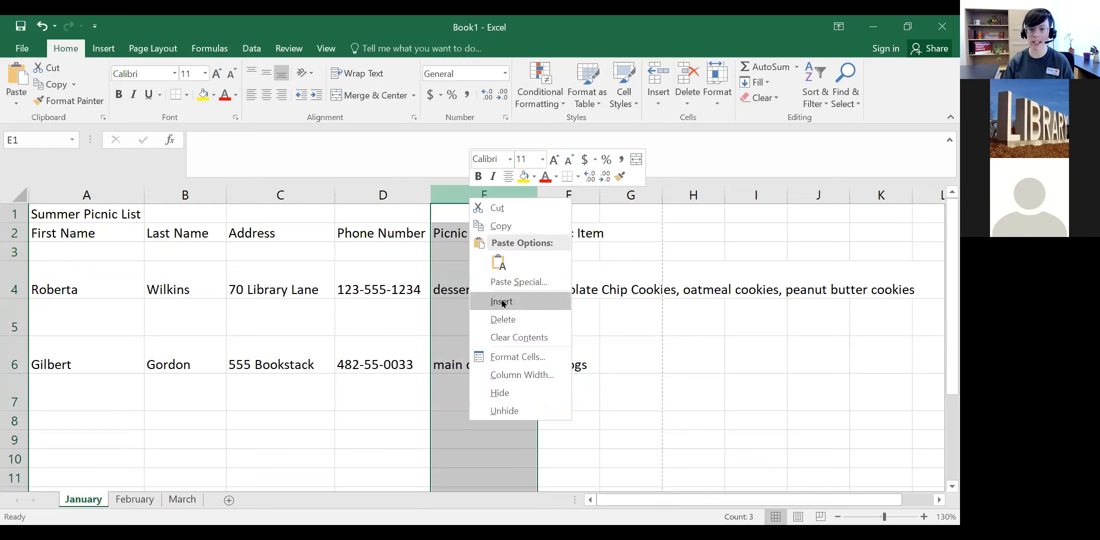
pyautogui.click(502, 301)
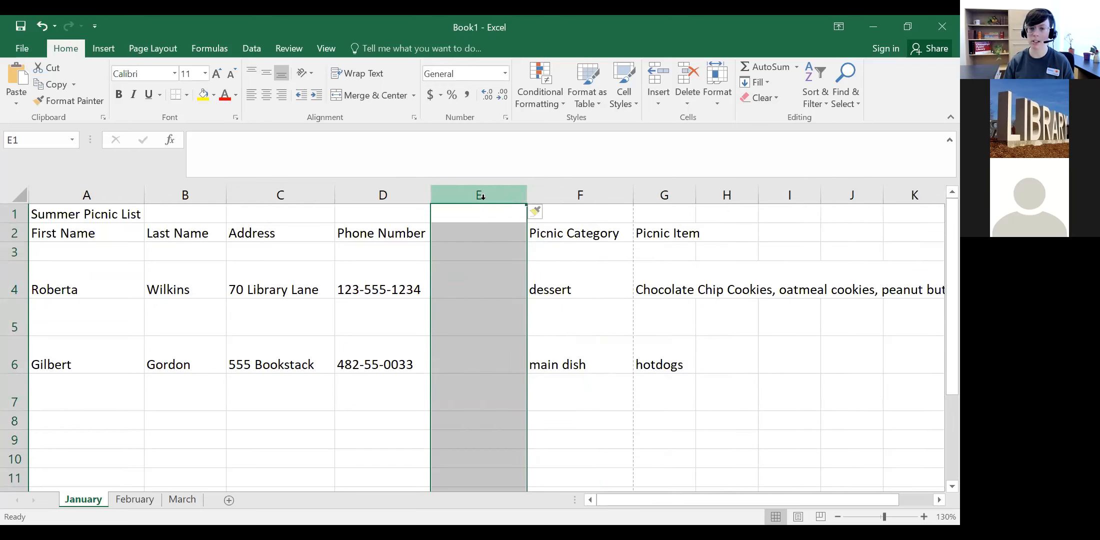
pyautogui.click(362, 194)
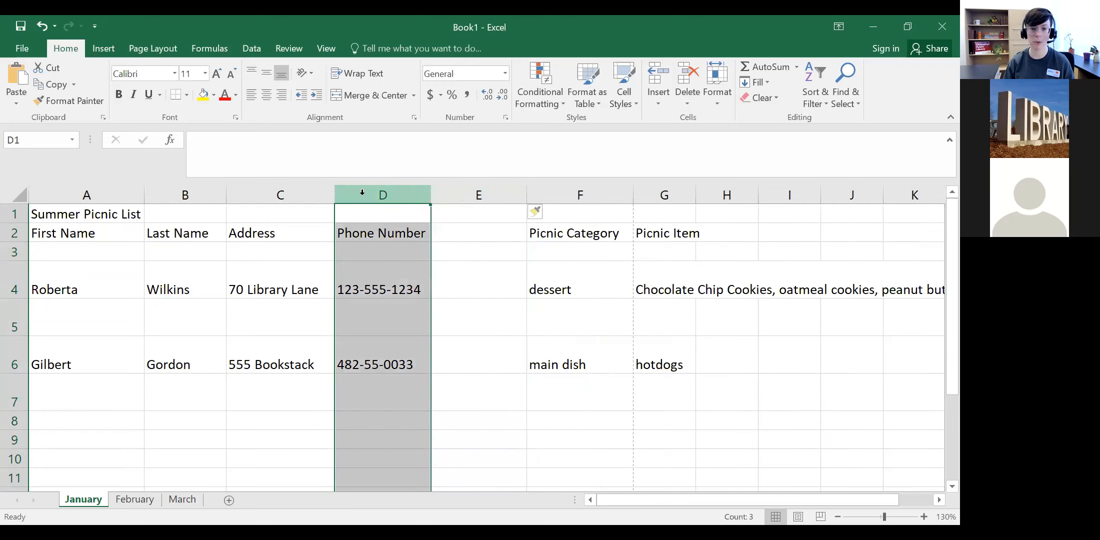
pyautogui.rightClick(363, 194)
pyautogui.click(391, 298)
pyautogui.click(247, 194)
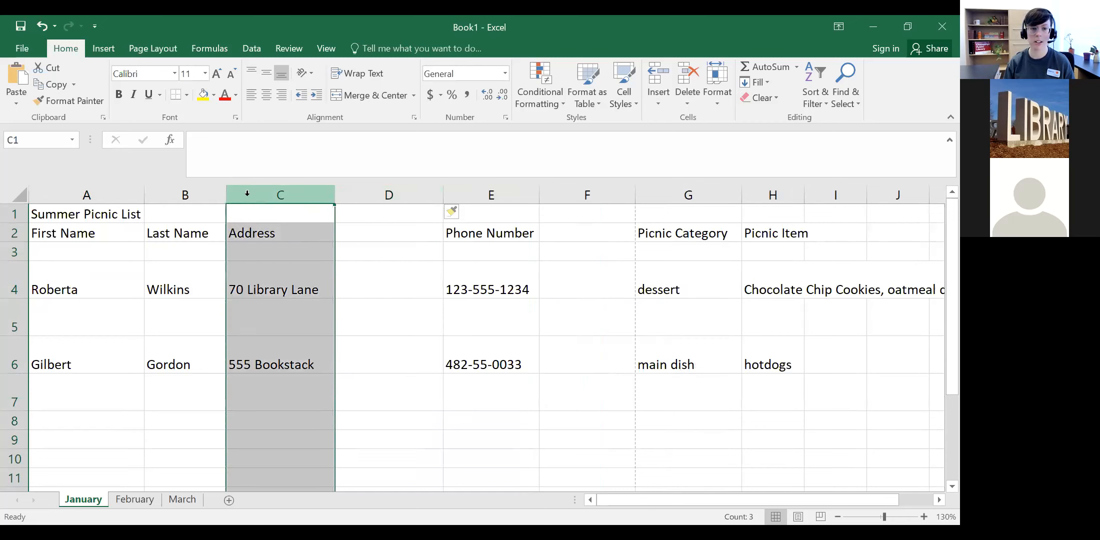
pyautogui.rightClick(247, 195)
pyautogui.click(290, 296)
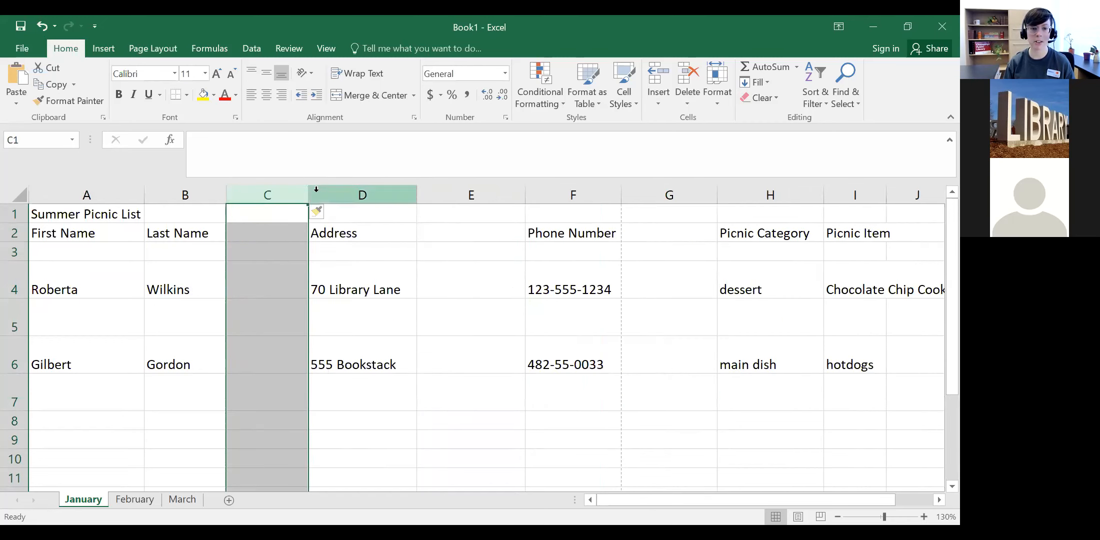
# Step: Delete the empty column C and the empty column after Address
pyautogui.doubleClick(309, 194)
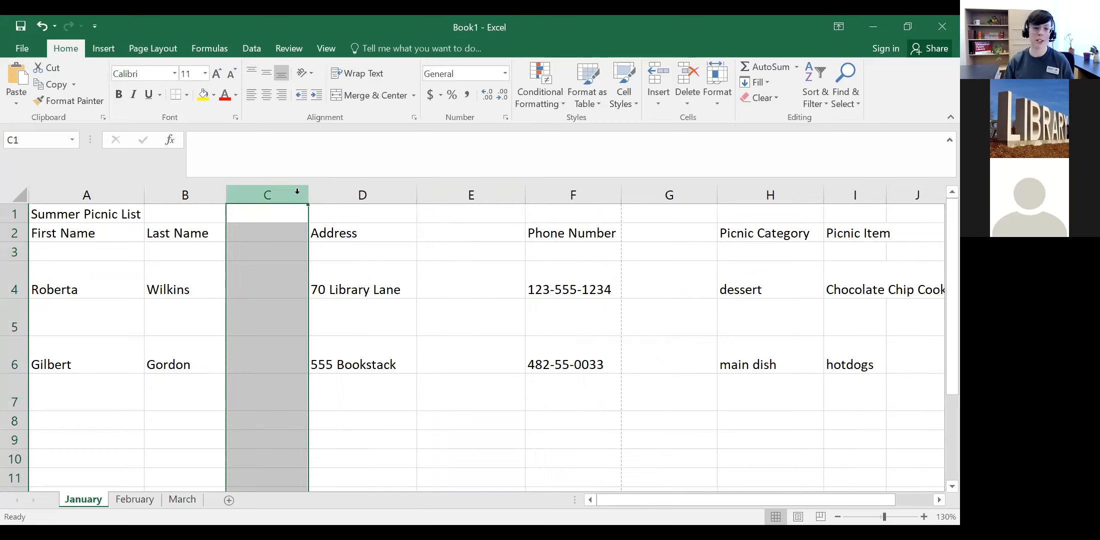
pyautogui.rightClick(299, 195)
pyautogui.click(316, 315)
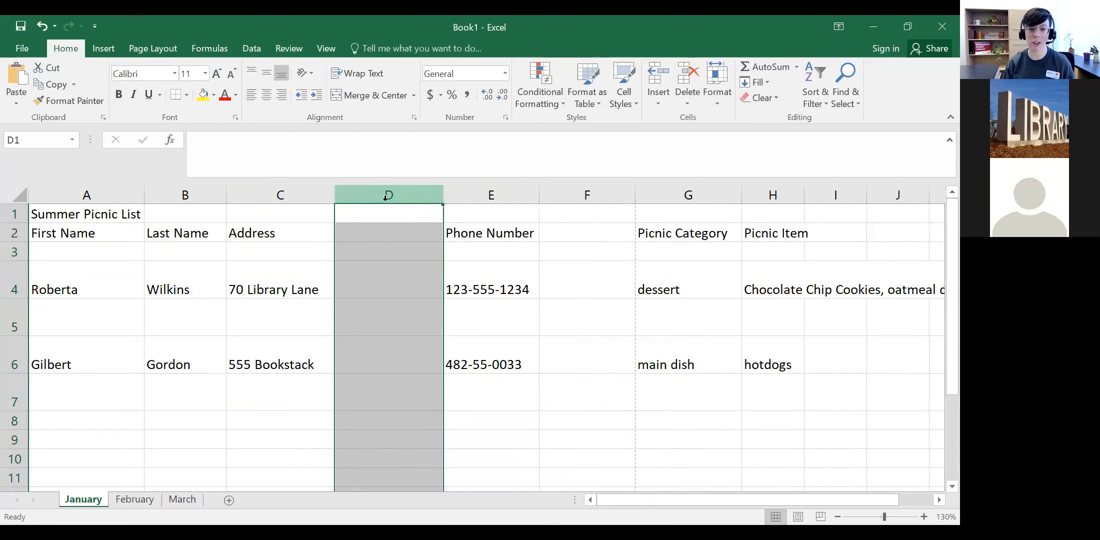
pyautogui.click(421, 312)
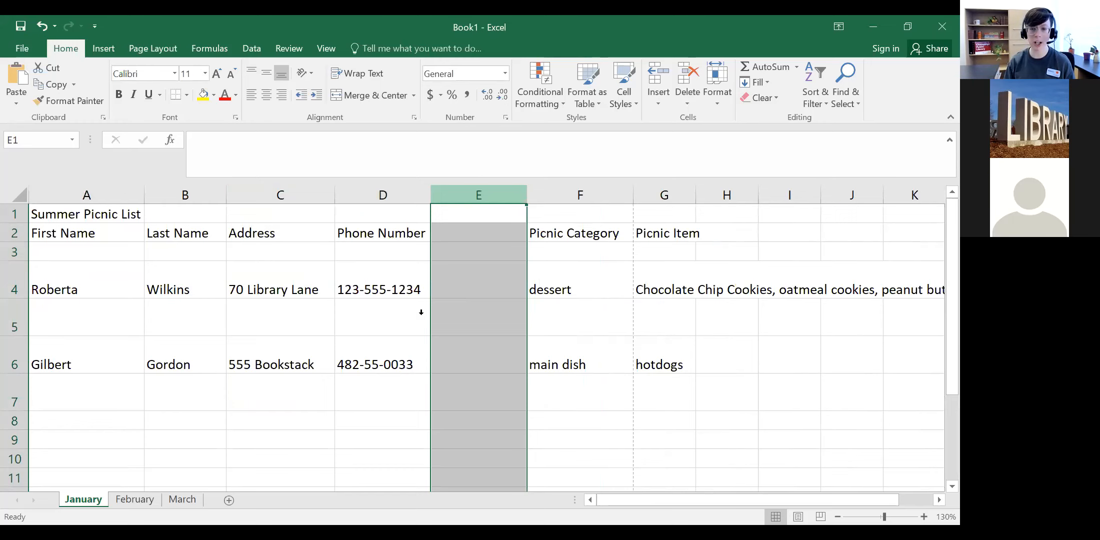
pyautogui.rightClick(523, 314)
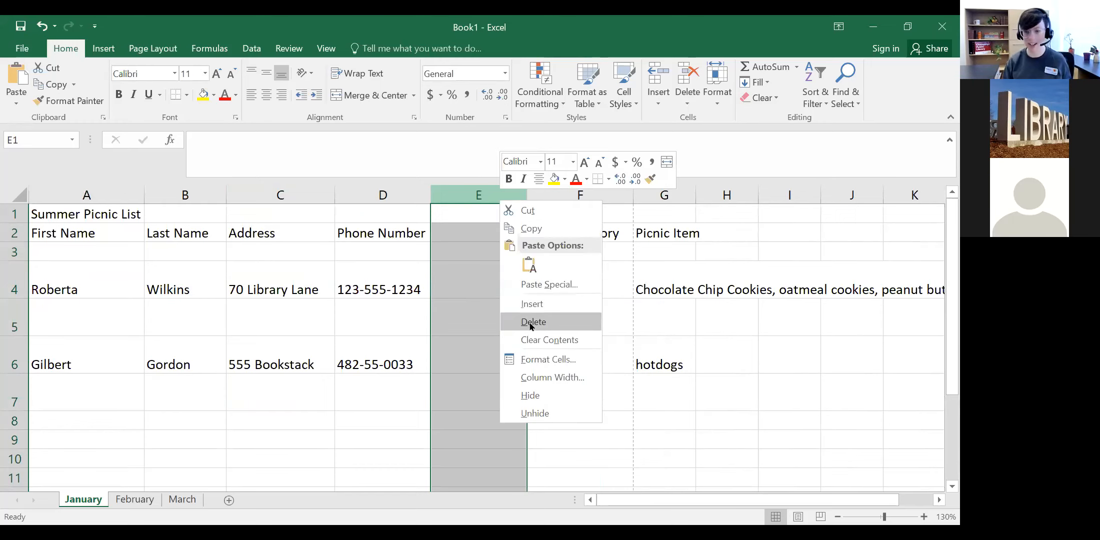
# Step: Delete the empty column E and the blank rows 5 and 3
pyautogui.click(532, 322)
pyautogui.click(15, 321)
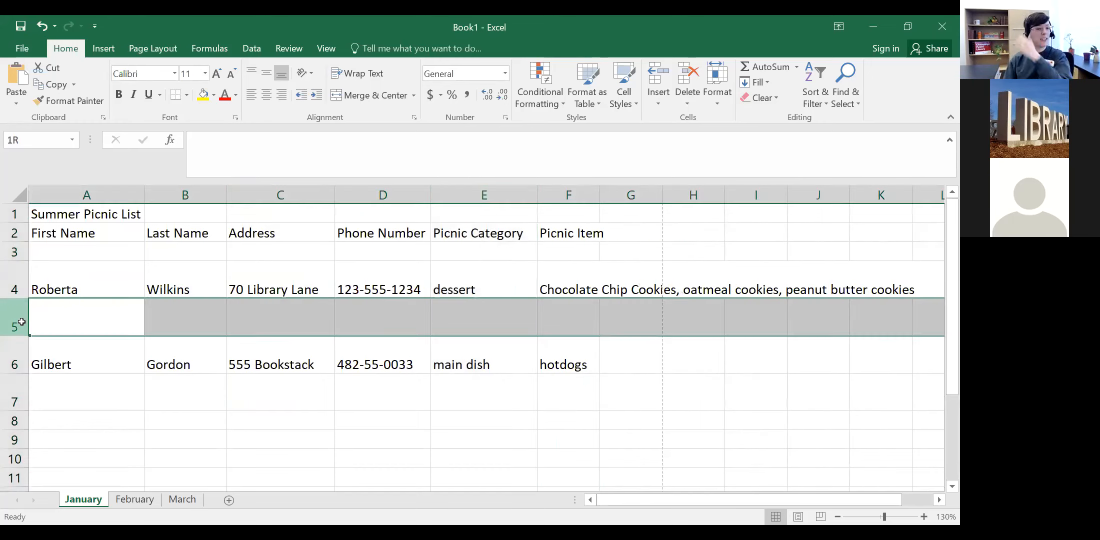
pyautogui.rightClick(20, 328)
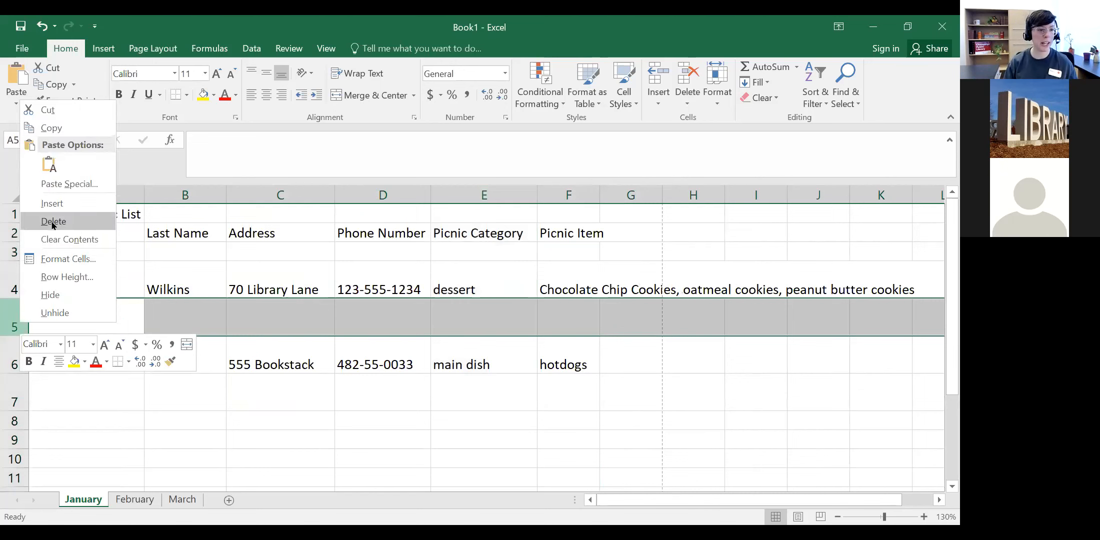
pyautogui.click(53, 222)
pyautogui.click(14, 251)
pyautogui.rightClick(14, 252)
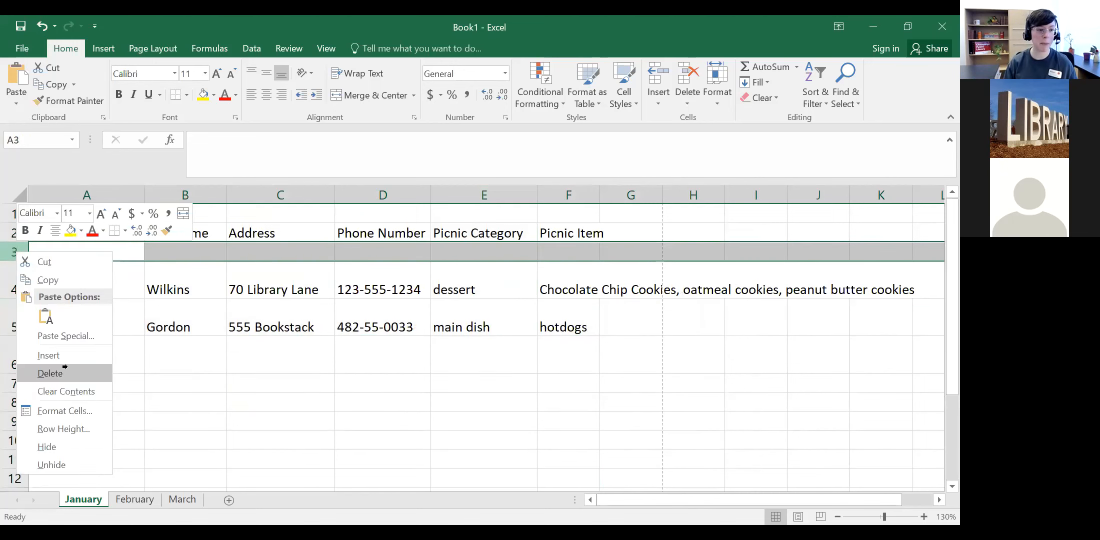
pyautogui.click(68, 373)
# Step: Select both data rows and the Phone Number column, then open the first data row's menu
pyautogui.click(16, 298)
pyautogui.click(14, 256)
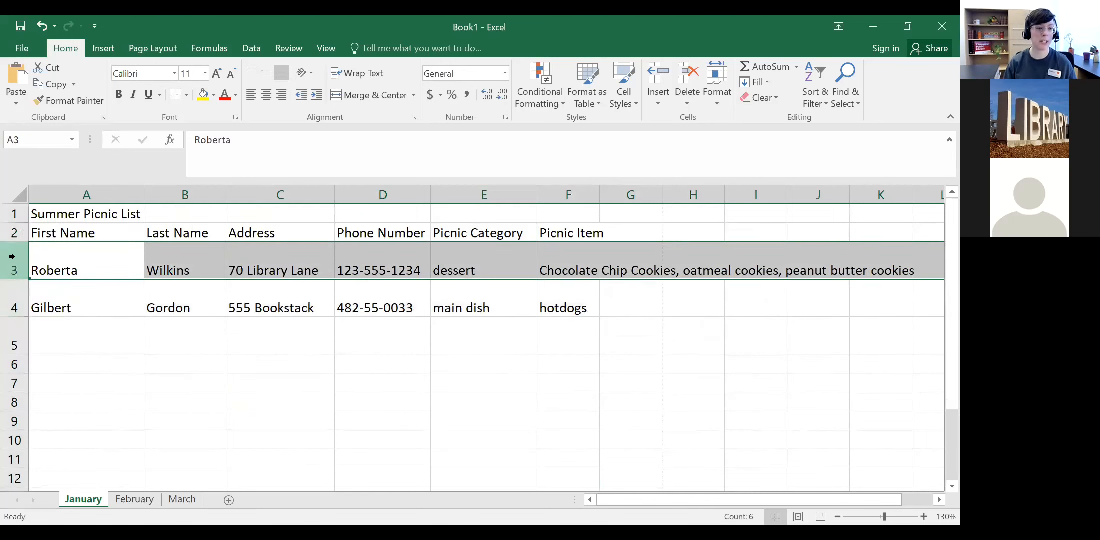
pyautogui.click(380, 196)
pyautogui.rightClick(380, 199)
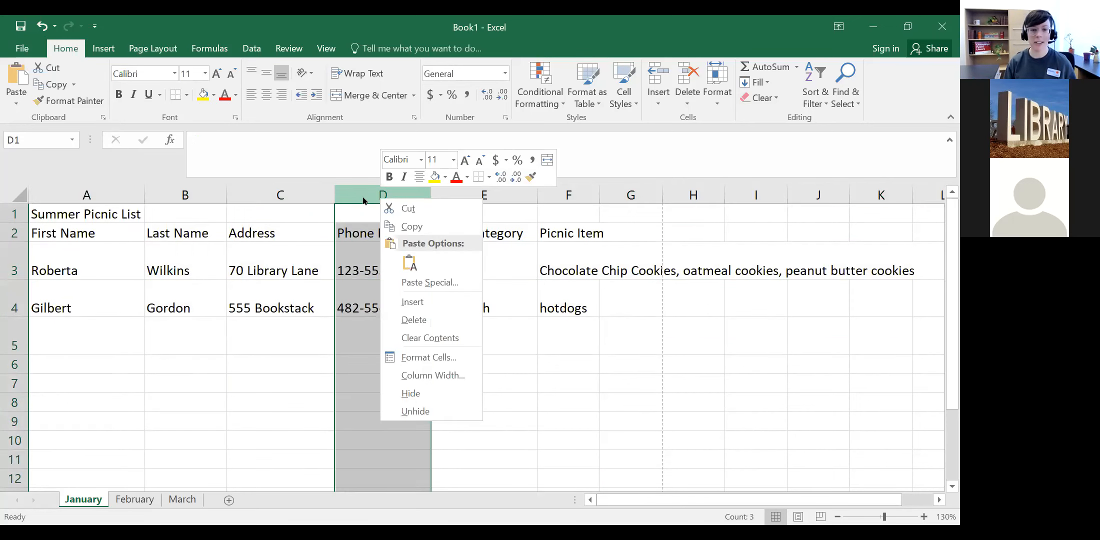
pyautogui.press('Escape')
pyautogui.click(14, 260)
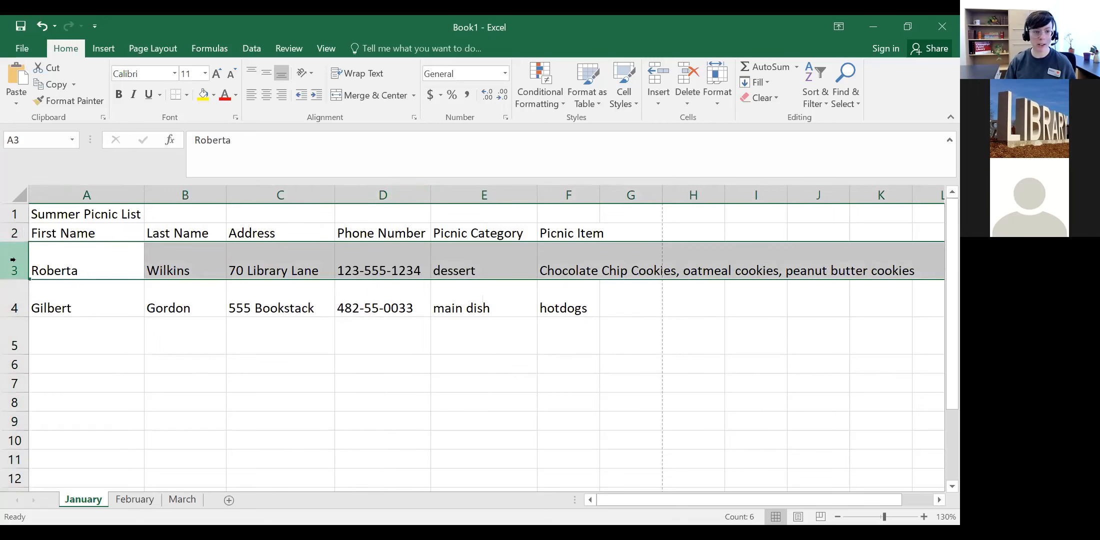
pyautogui.rightClick(14, 260)
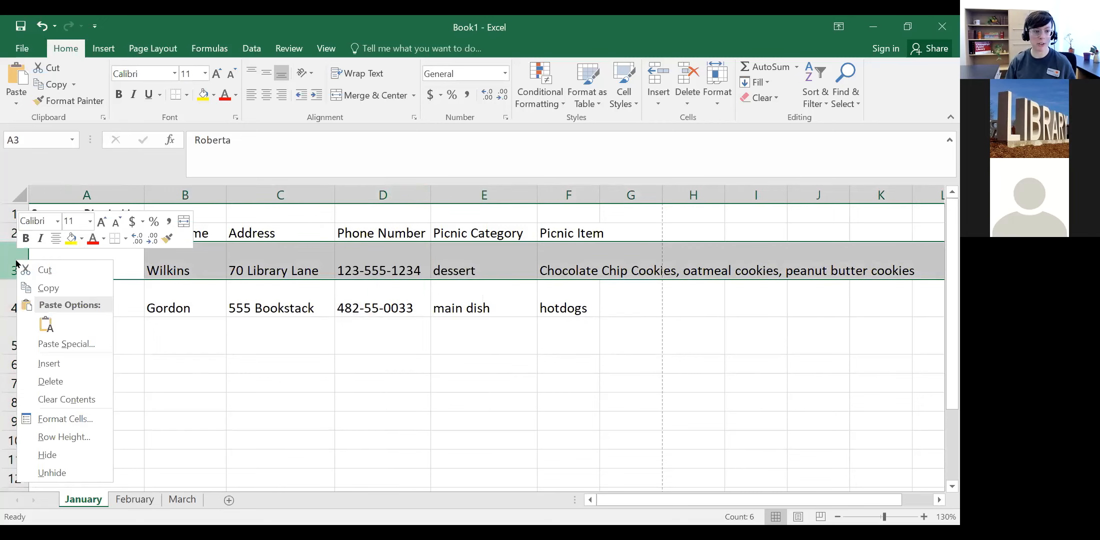
pyautogui.click(93, 376)
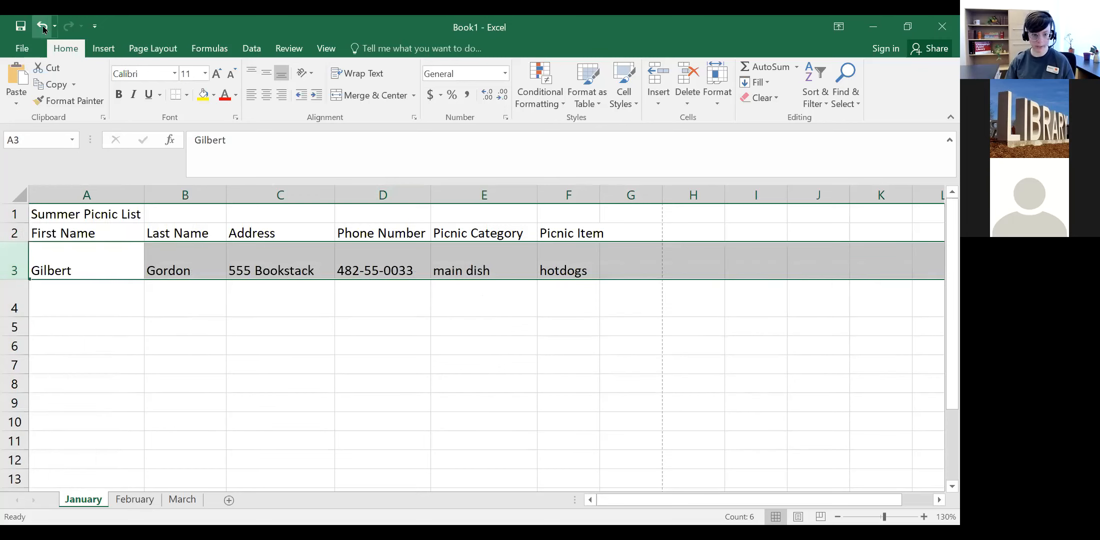
pyautogui.click(43, 27)
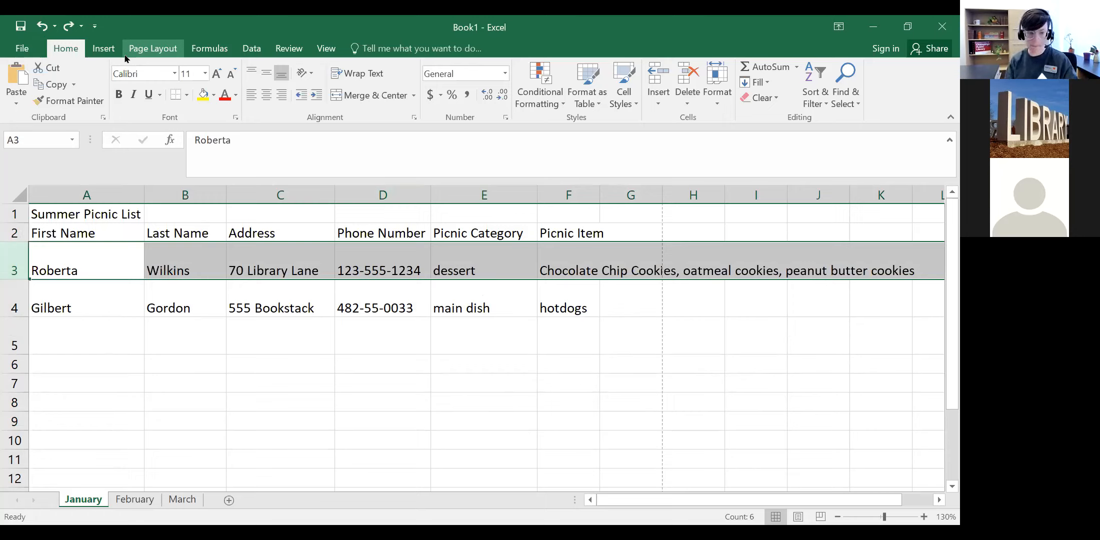
pyautogui.click(56, 25)
pyautogui.click(56, 25)
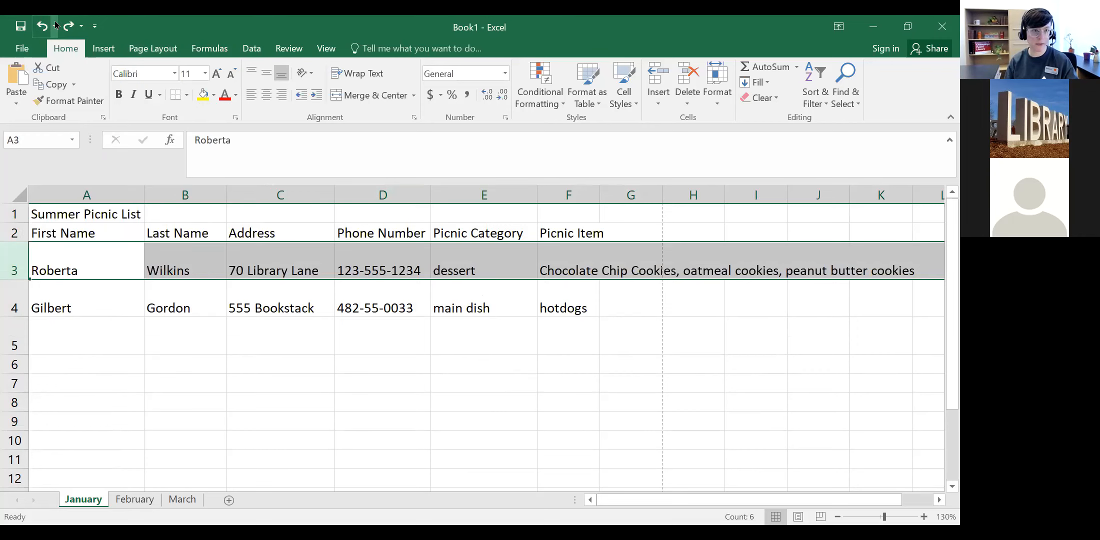
# Step: Undo seven times, restoring the deleted blank rows and columns and reverting column insertions
pyautogui.click(42, 26)
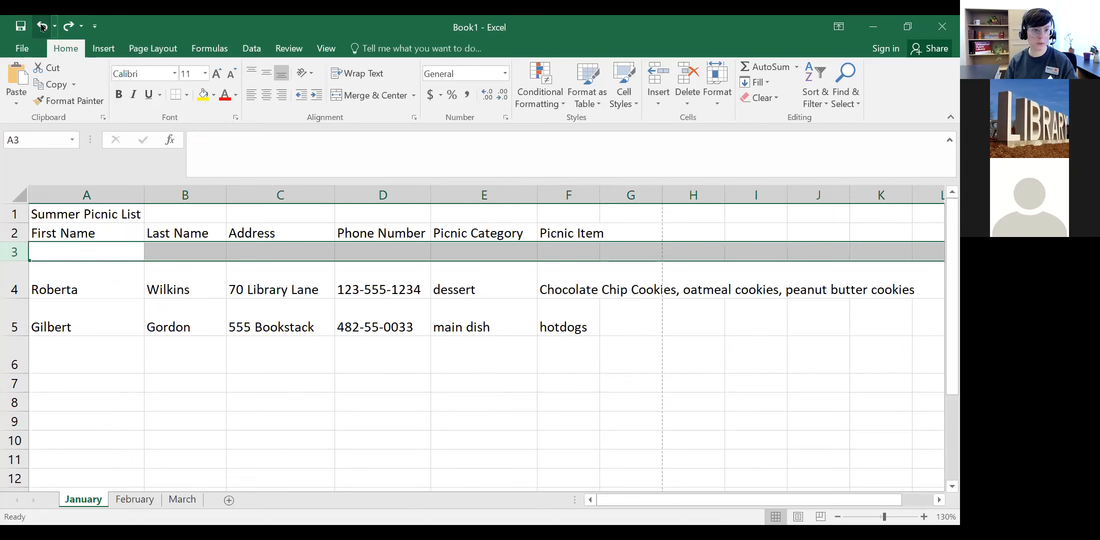
pyautogui.click(42, 26)
pyautogui.click(42, 26)
pyautogui.click(42, 26)
pyautogui.click(42, 26)
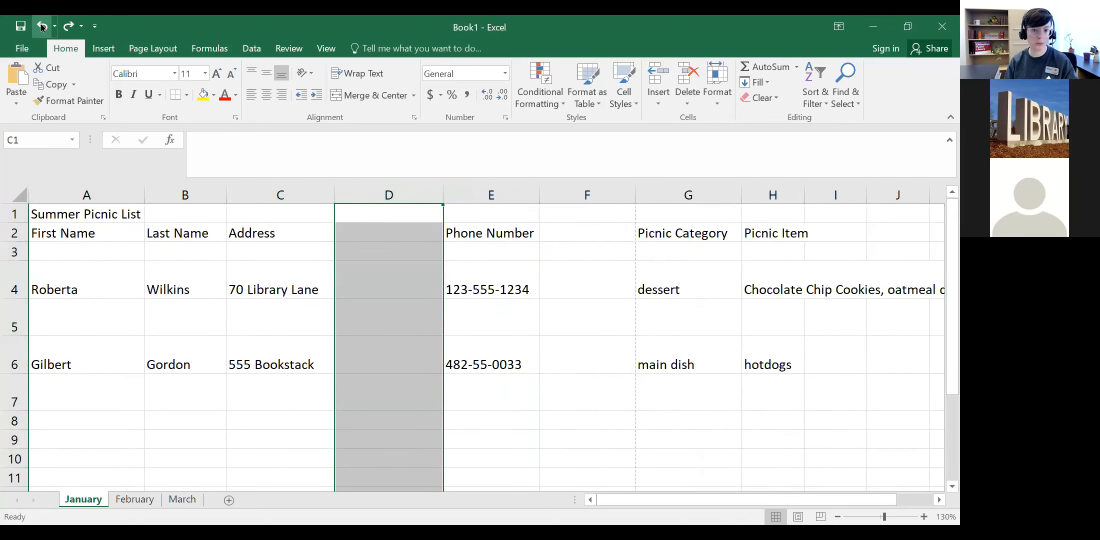
pyautogui.click(42, 26)
pyautogui.click(42, 26)
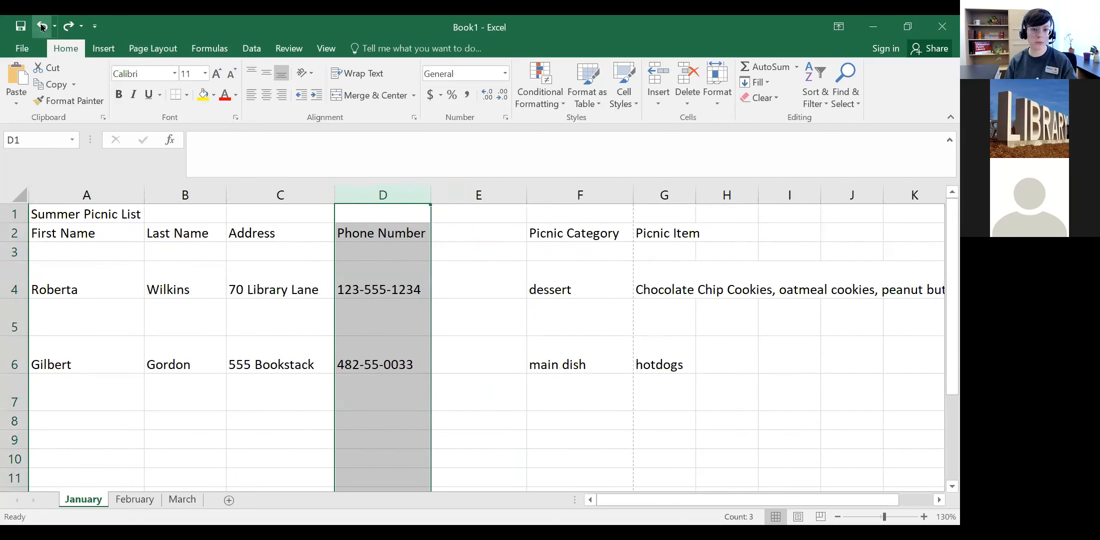
# Step: Open the Undo history list and scroll through the past actions
pyautogui.click(54, 26)
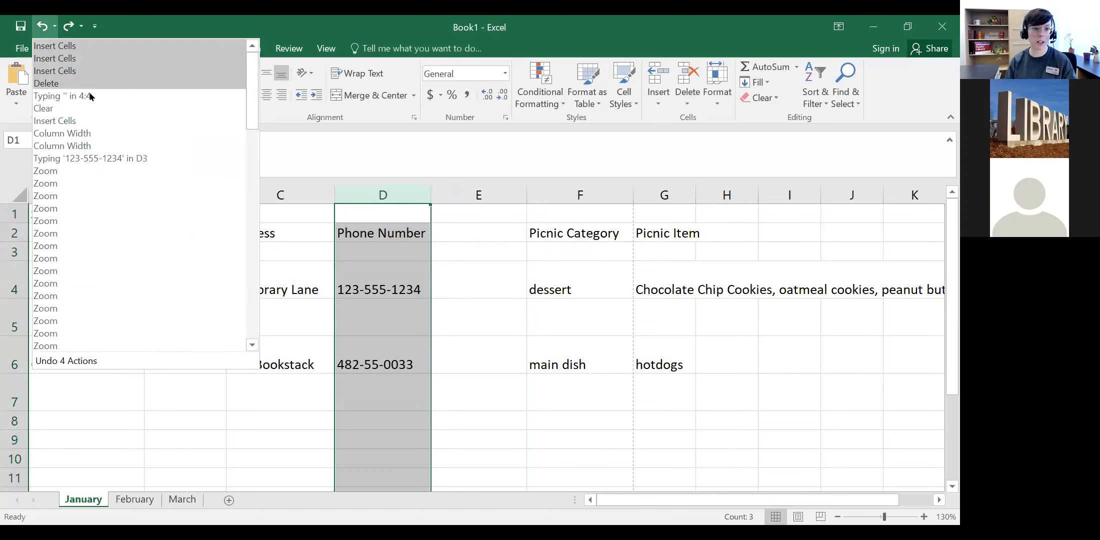
pyautogui.scroll(-12, 89, 118)
pyautogui.scroll(12, 88, 118)
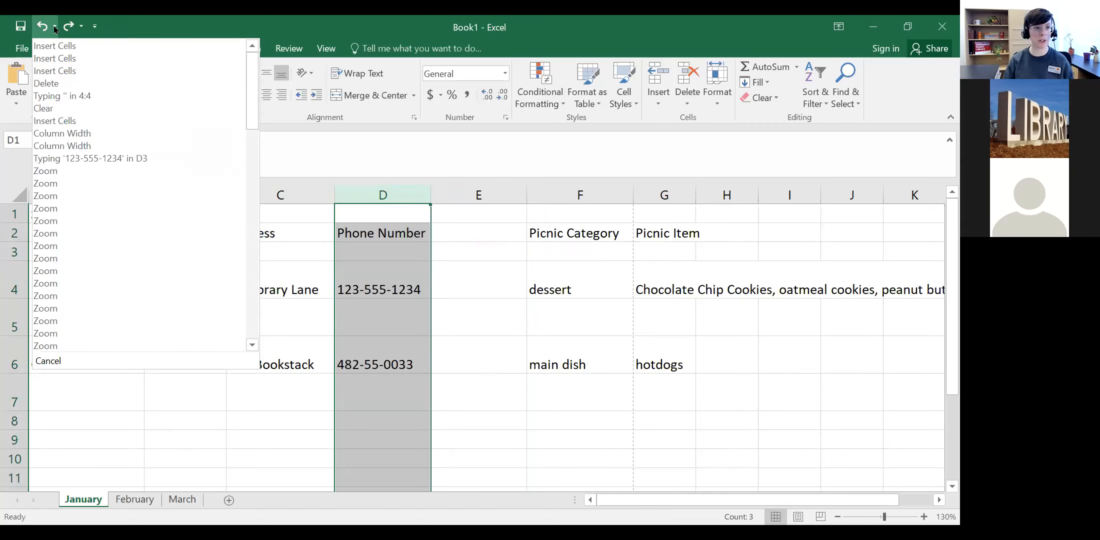
pyautogui.scroll(-13, 105, 95)
pyautogui.scroll(13, 145, 188)
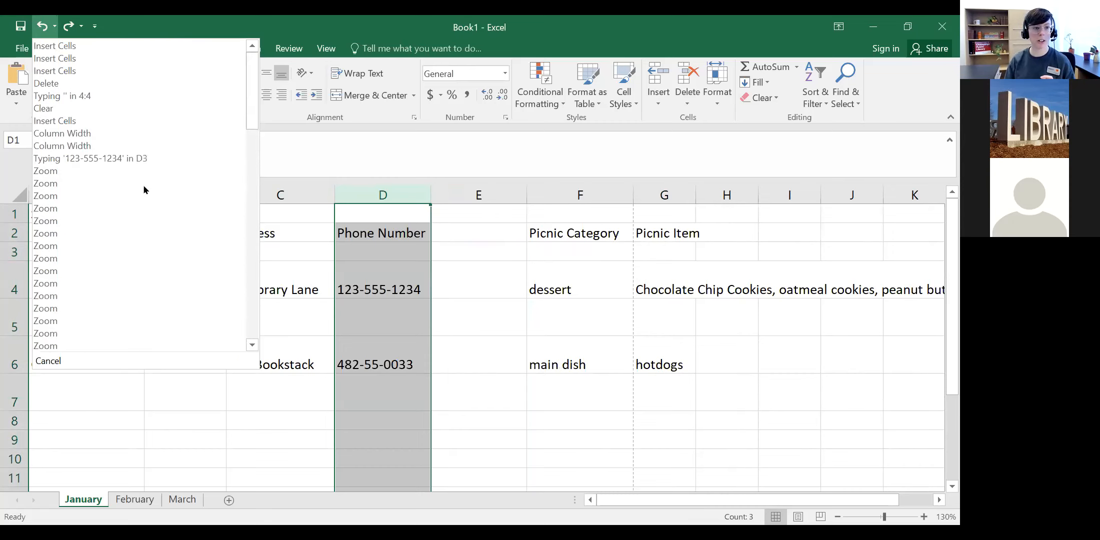
pyautogui.scroll(-8, 144, 190)
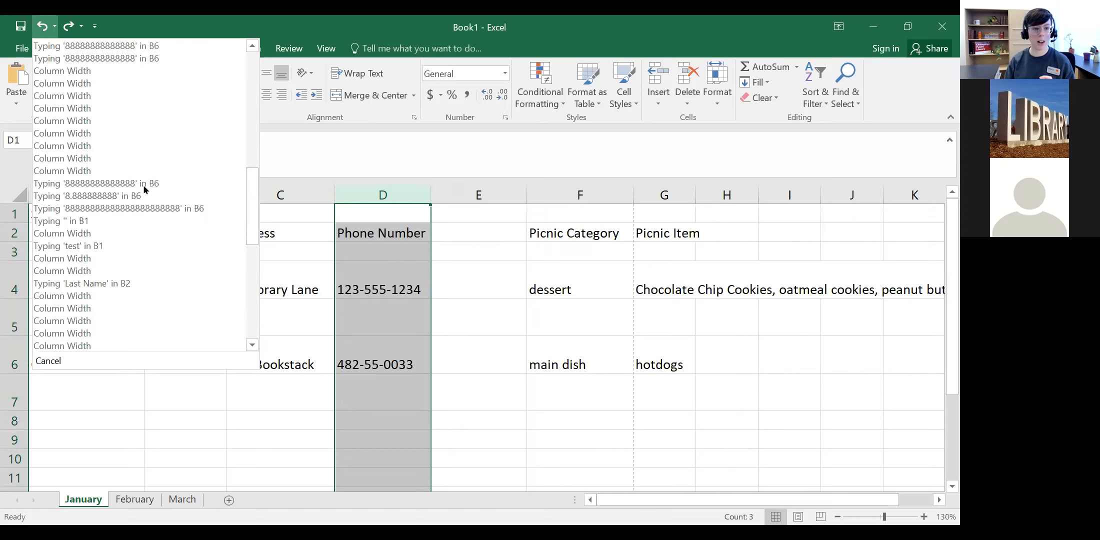
pyautogui.scroll(8, 144, 189)
pyautogui.scroll(-11, 143, 188)
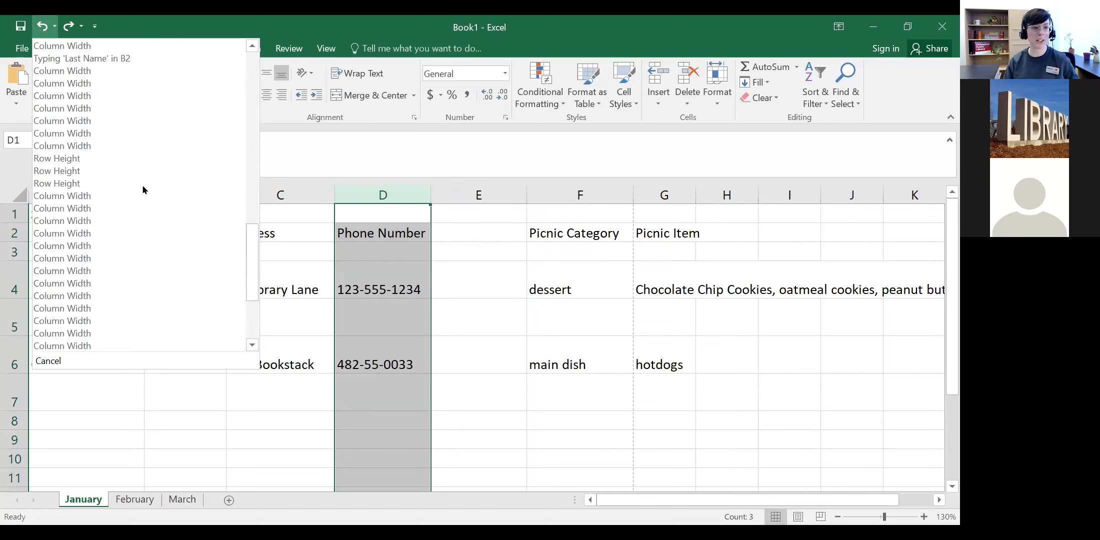
pyautogui.scroll(-4, 142, 185)
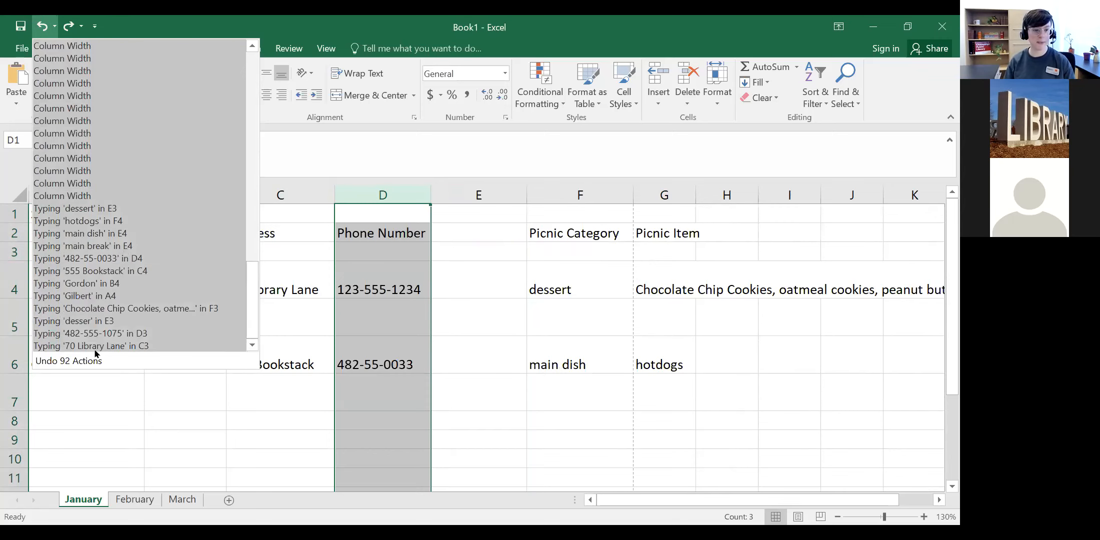
# Step: Undo back to the compact table from the history list, then redo both Phone Number widenings
pyautogui.click(82, 70)
pyautogui.click(69, 27)
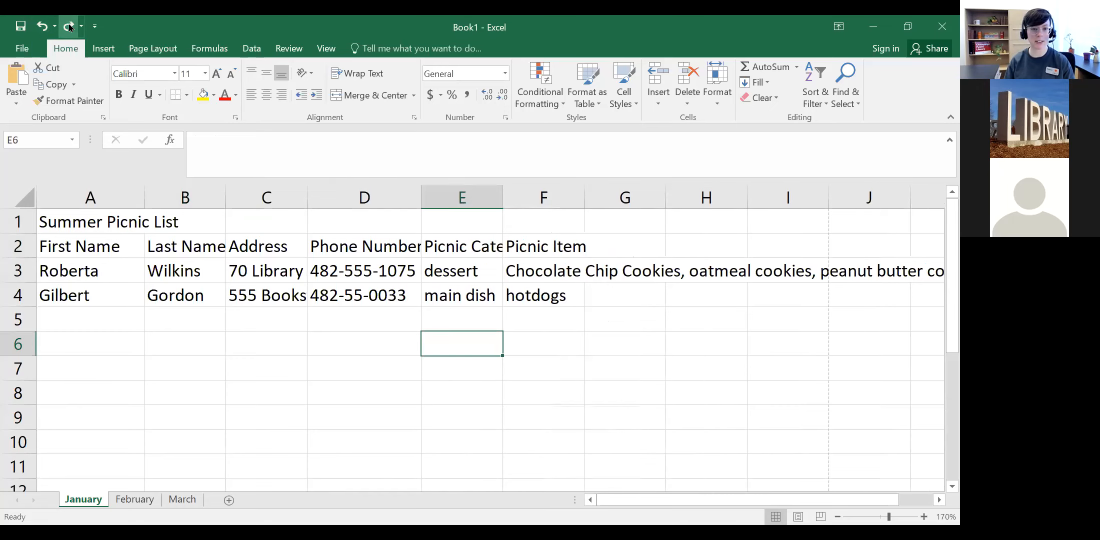
pyautogui.click(69, 26)
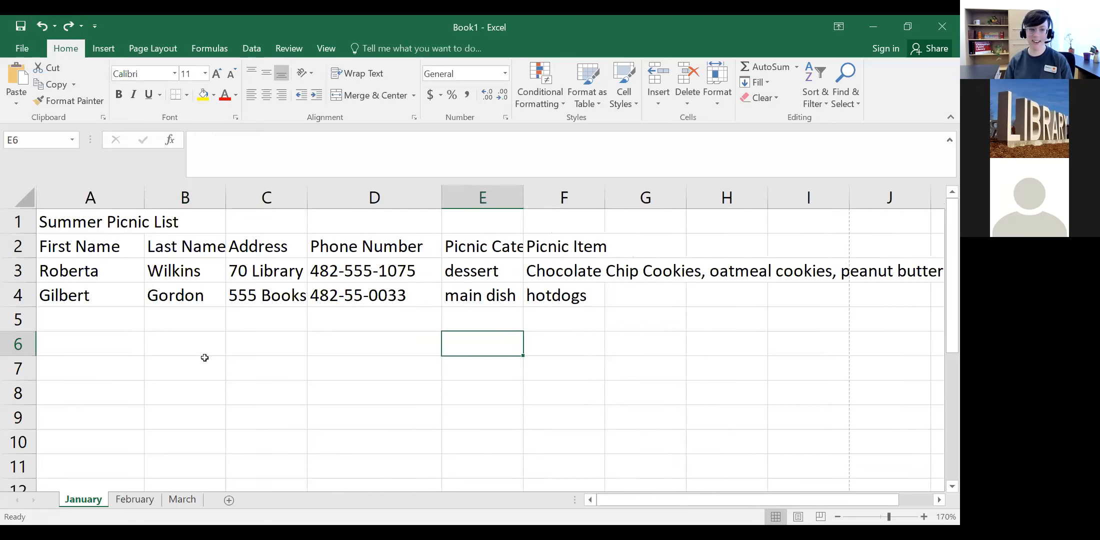
pyautogui.click(184, 344)
# Step: Widen columns A, Last Name, Address and Picnic Category so all headers read fully
pyautogui.moveTo(226, 198); pyautogui.dragTo(243, 197)
pyautogui.moveTo(145, 197); pyautogui.dragTo(188, 198)
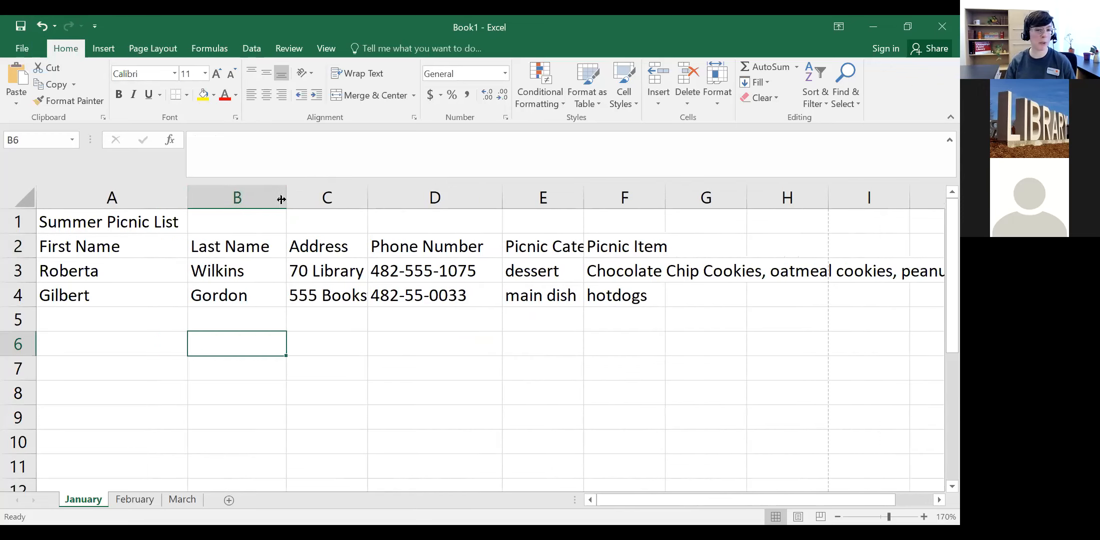
pyautogui.moveTo(301, 196); pyautogui.dragTo(305, 196)
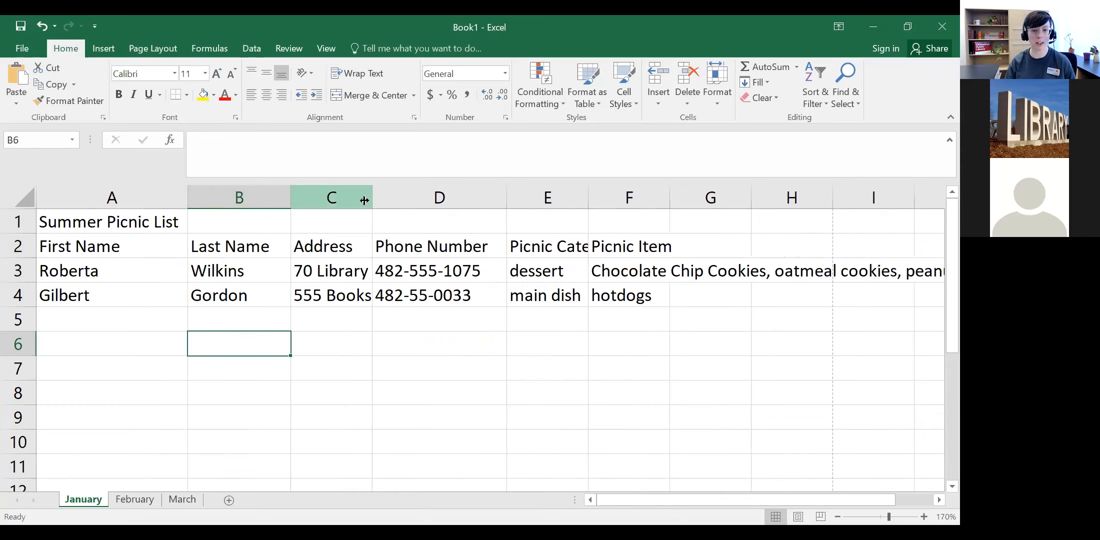
pyautogui.moveTo(373, 196); pyautogui.dragTo(413, 197)
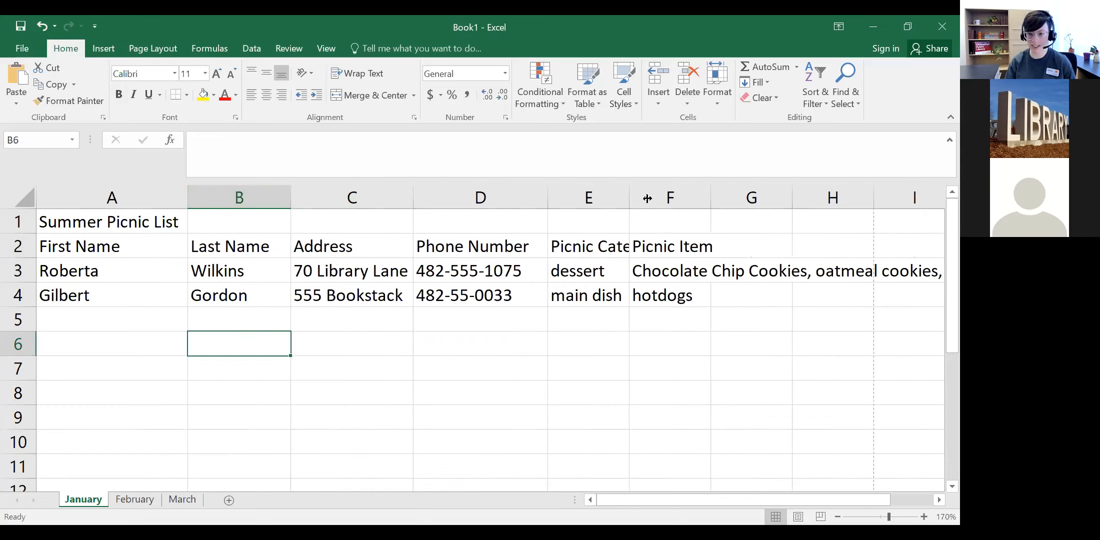
pyautogui.moveTo(629, 199); pyautogui.dragTo(697, 198)
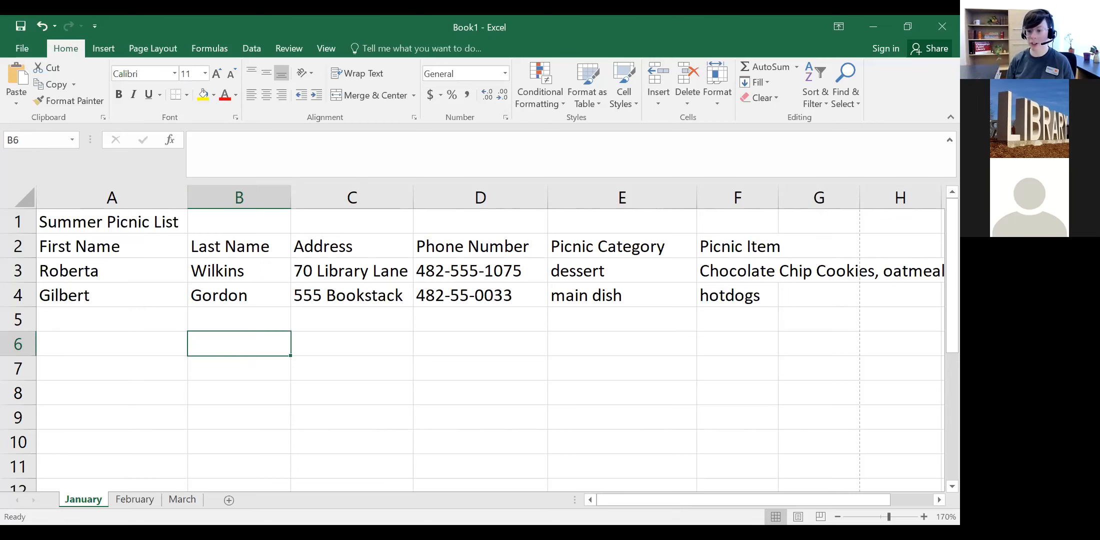
# Step: Check the cookie list in cell F3 and E3, then scroll back to column A
pyautogui.moveTo(670, 503); pyautogui.dragTo(707, 502)
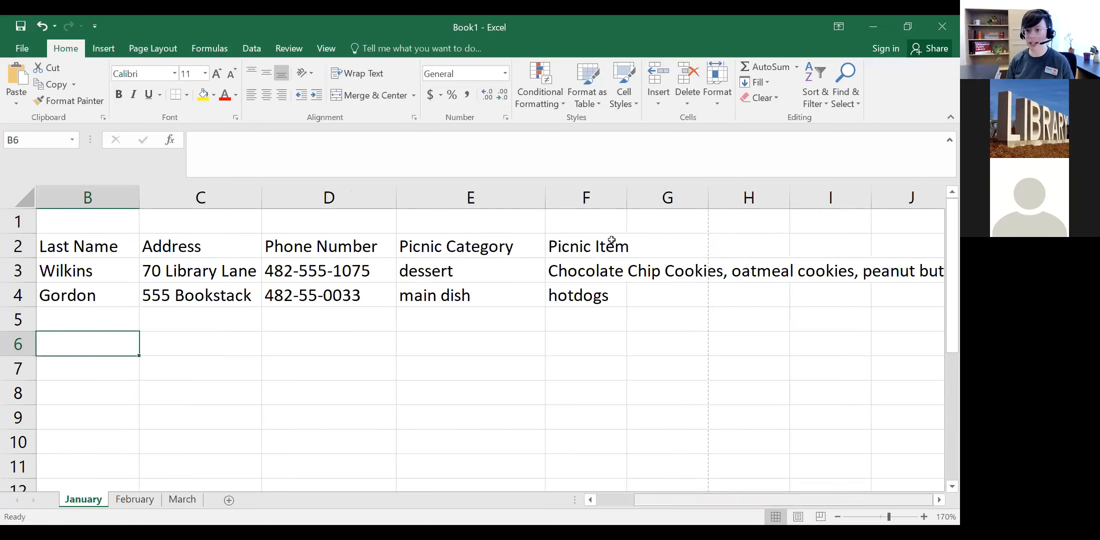
pyautogui.click(580, 272)
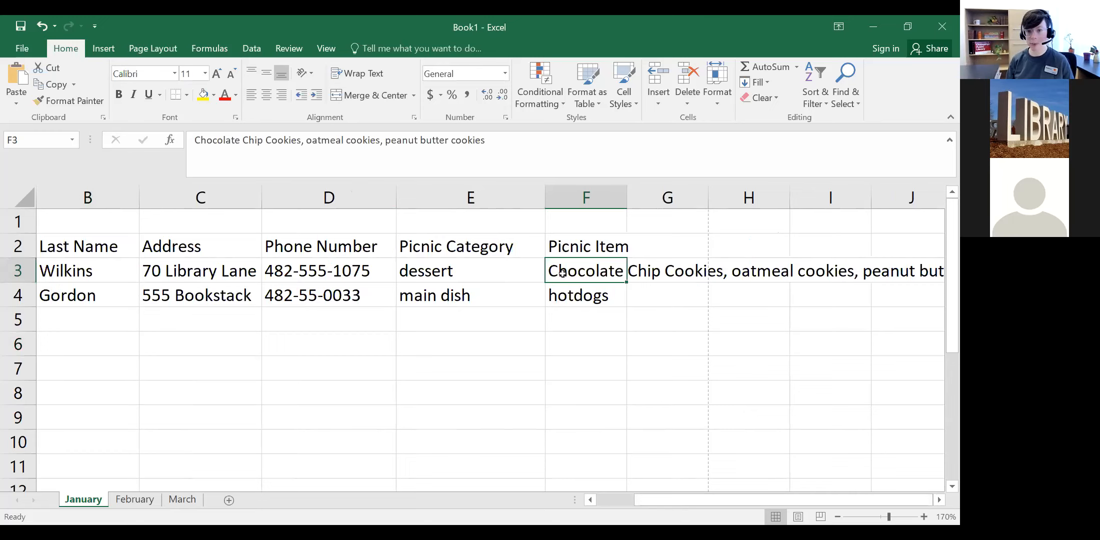
pyautogui.click(525, 274)
pyautogui.click(590, 275)
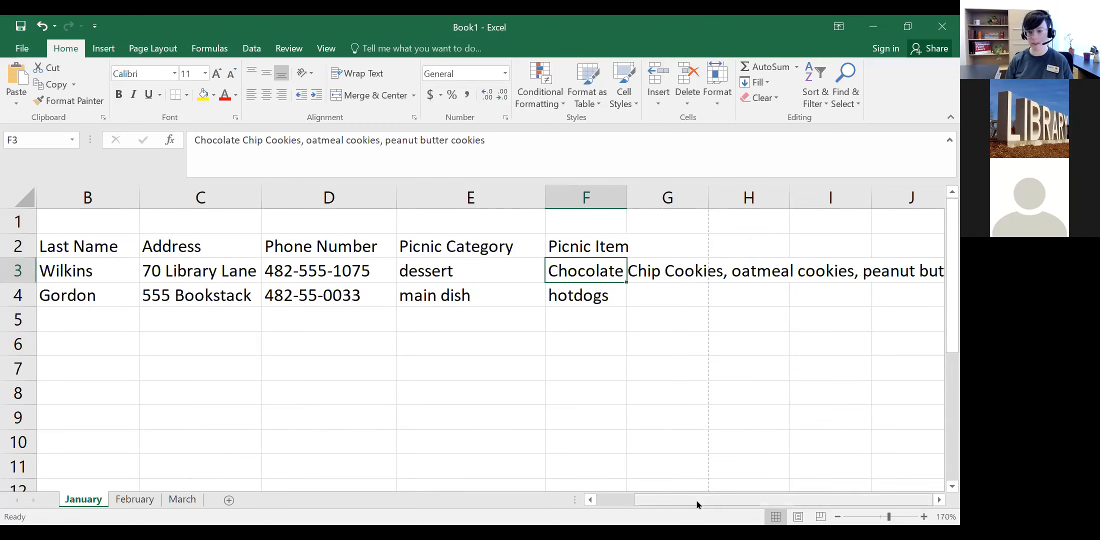
pyautogui.click(627, 504)
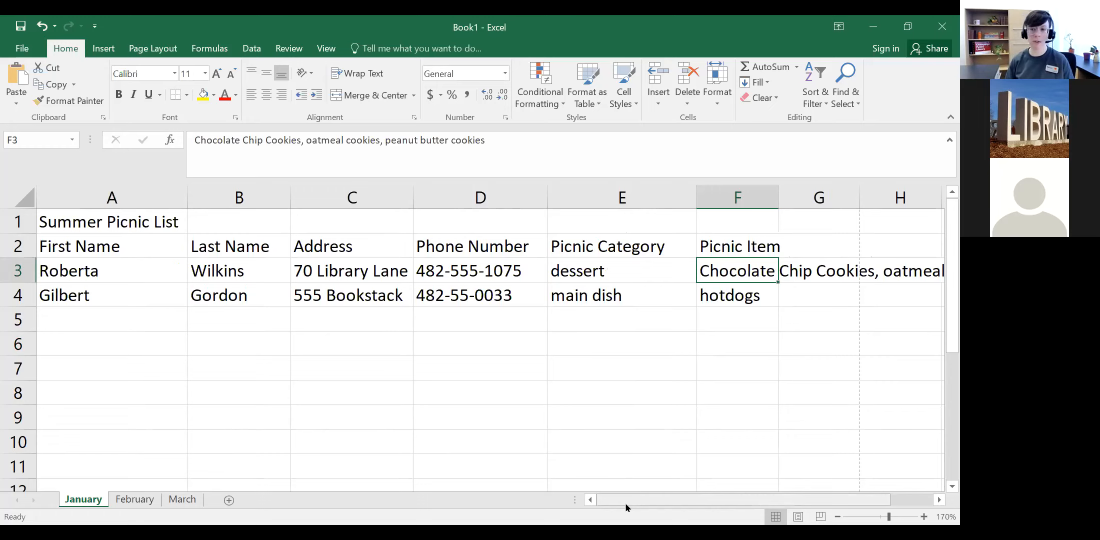
# Step: Zoom the sheet out to 120% so the whole table fits
pyautogui.click(838, 516)
pyautogui.click(838, 517)
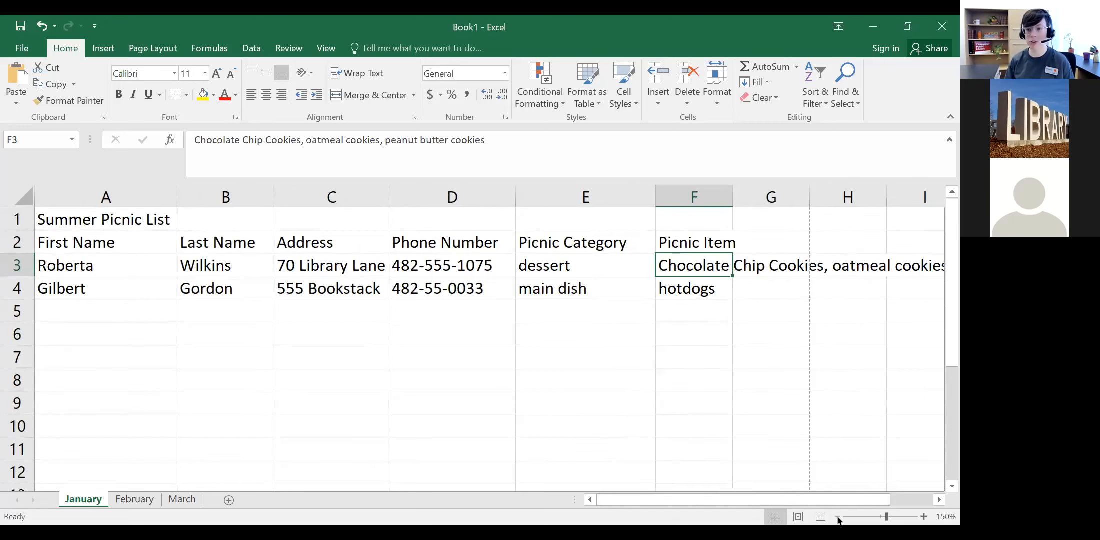
pyautogui.click(838, 517)
pyautogui.click(838, 517)
pyautogui.click(838, 517)
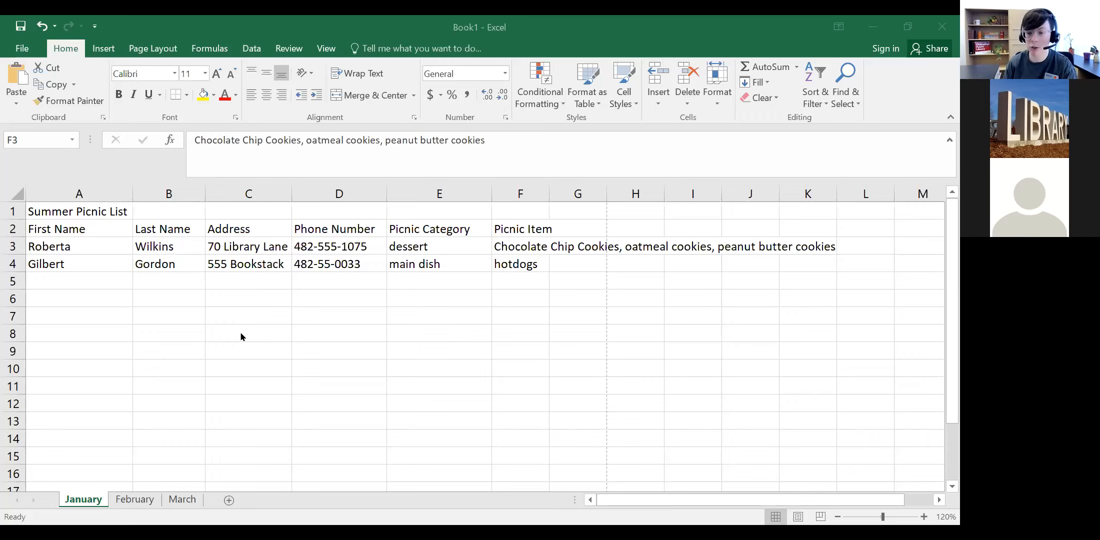
pyautogui.click(946, 350)
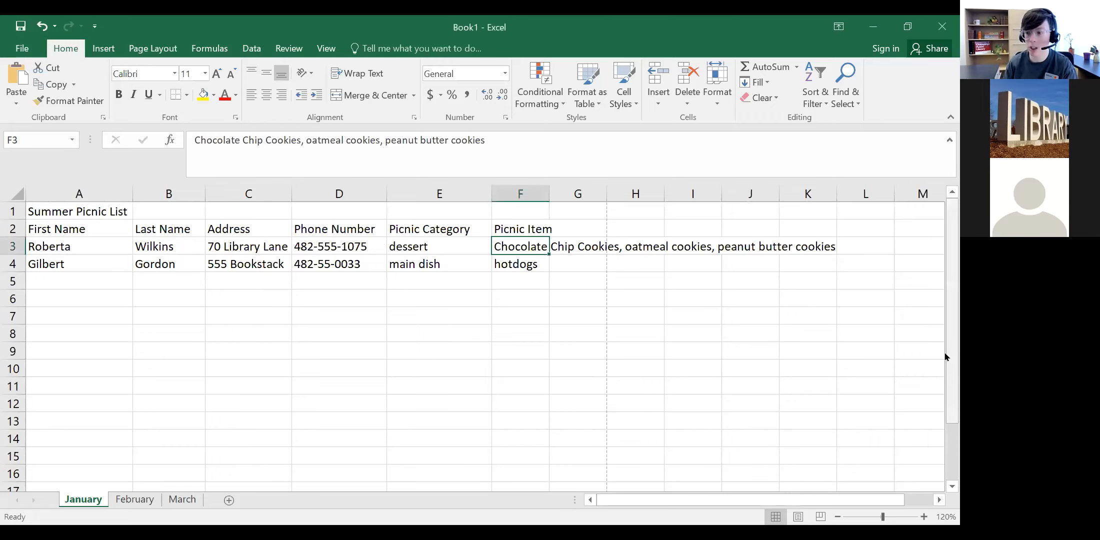
pyautogui.moveTo(947, 346); pyautogui.dragTo(947, 453)
pyautogui.click(947, 490)
pyautogui.scroll(-4, 945, 495)
pyautogui.moveTo(947, 428); pyautogui.dragTo(947, 218)
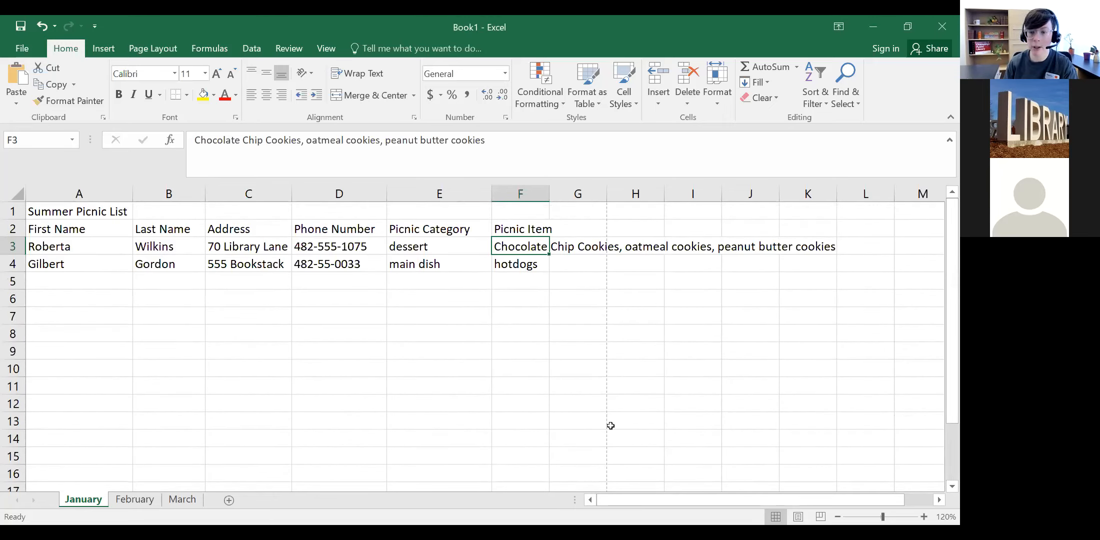
pyautogui.moveTo(947, 284); pyautogui.dragTo(946, 305)
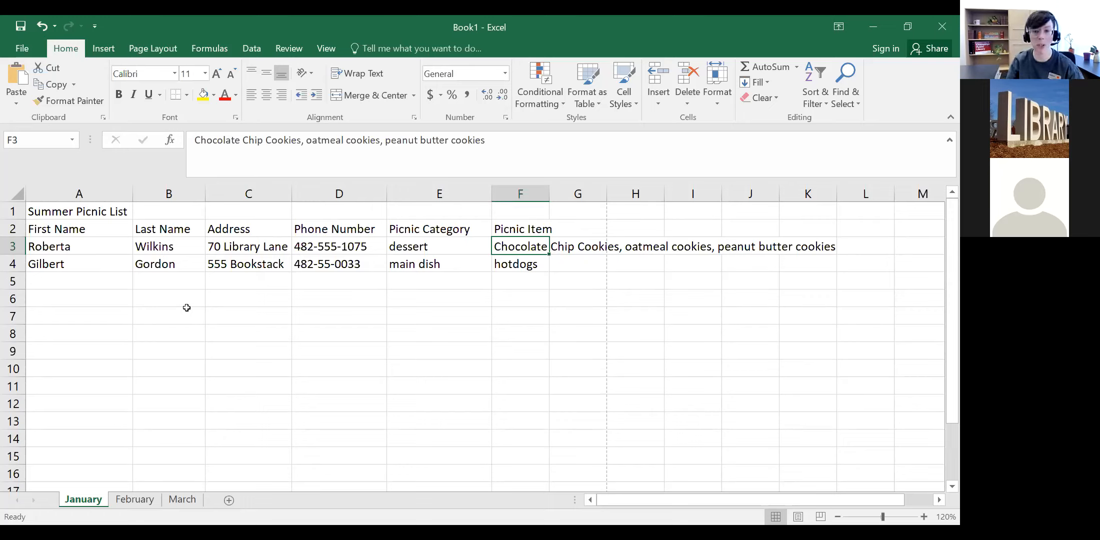
pyautogui.click(71, 267)
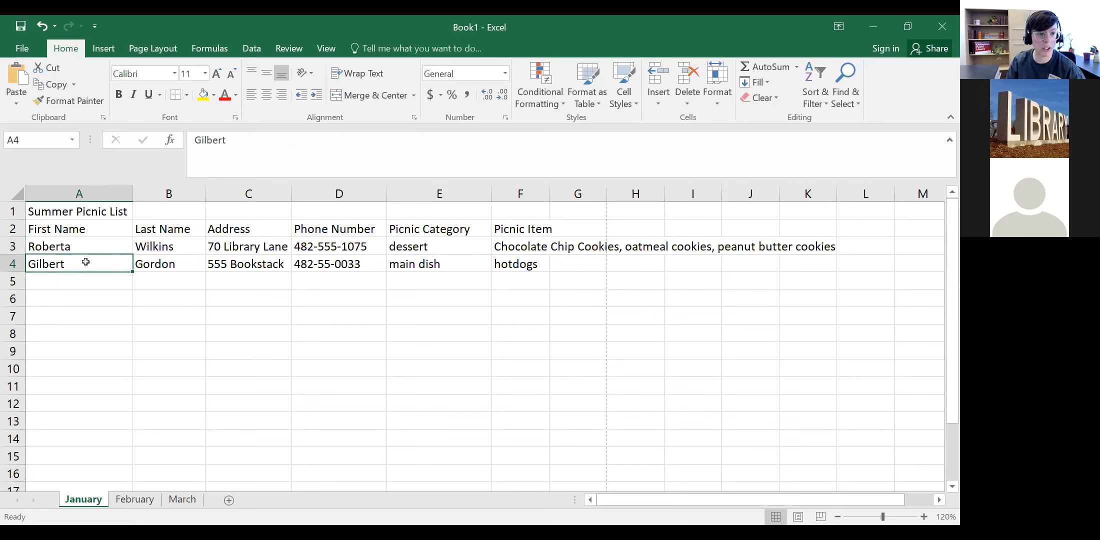
# Step: Select the second guest's row A4:F4 and zoom the sheet in to about 194%
pyautogui.moveTo(86, 262); pyautogui.dragTo(511, 265)
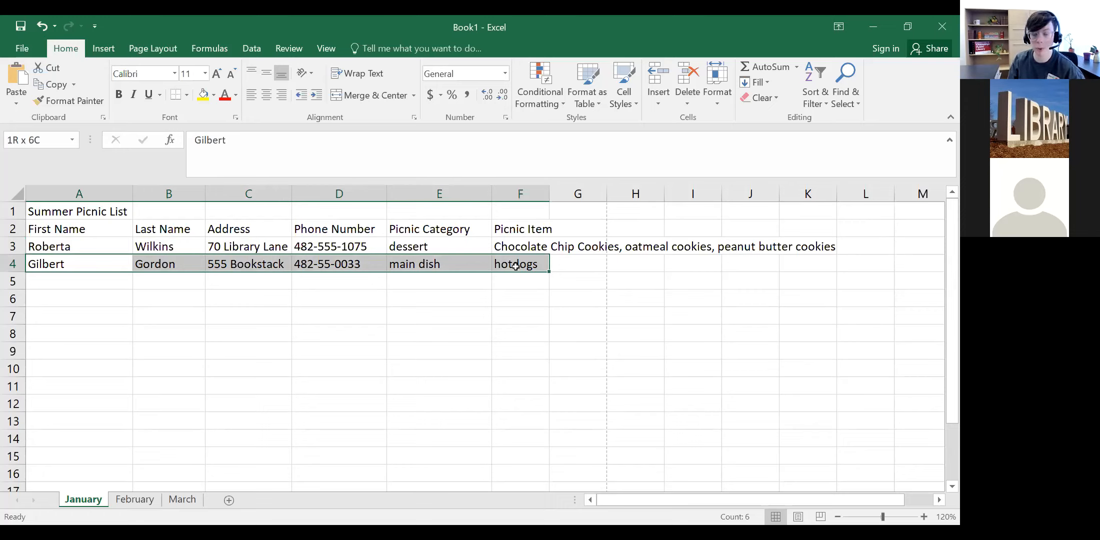
pyautogui.moveTo(516, 266); pyautogui.dragTo(515, 266)
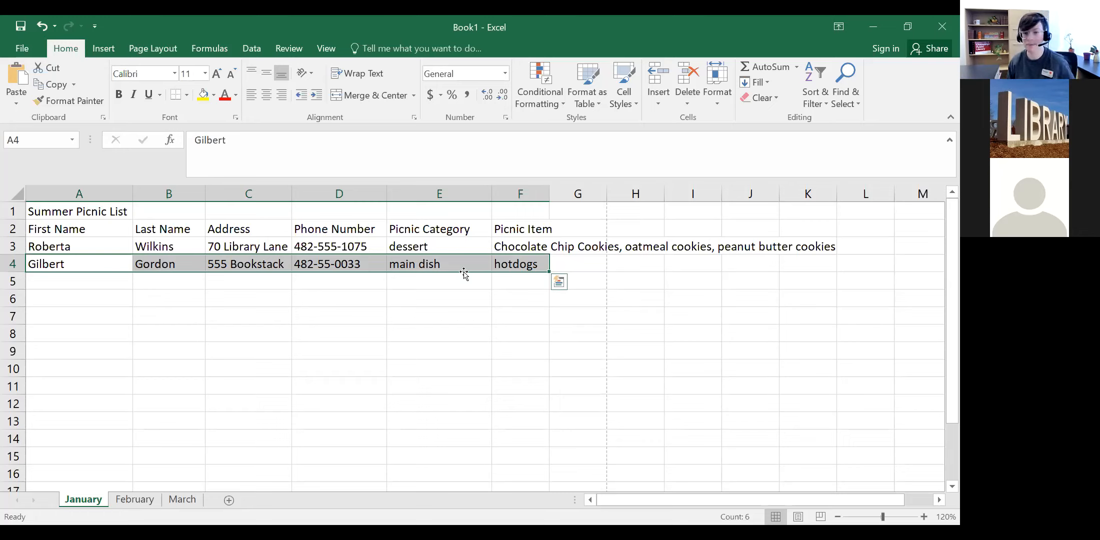
pyautogui.moveTo(883, 518); pyautogui.dragTo(885, 519)
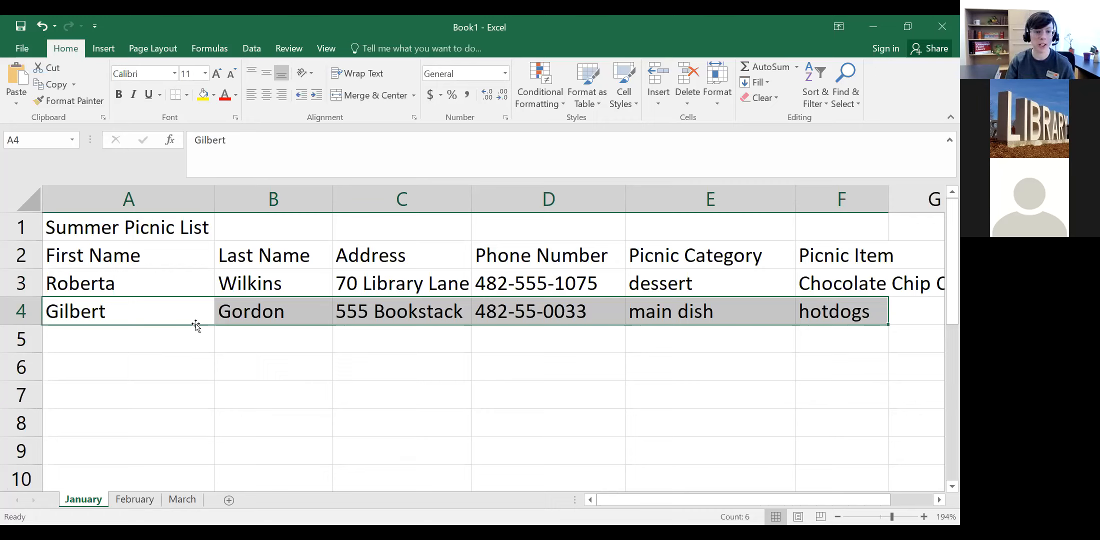
pyautogui.moveTo(196, 326); pyautogui.dragTo(199, 375)
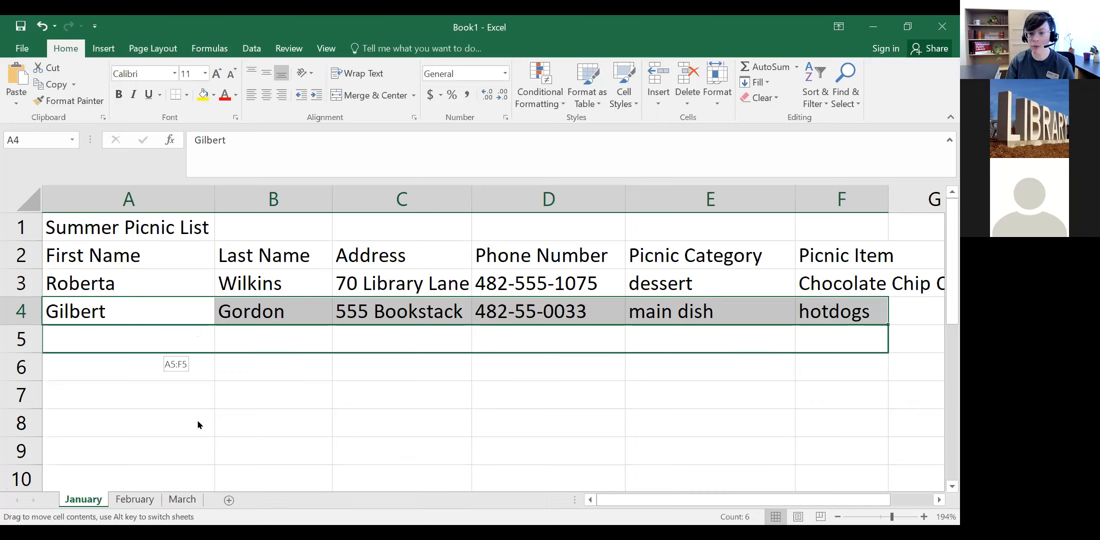
pyautogui.moveTo(198, 443); pyautogui.dragTo(209, 259)
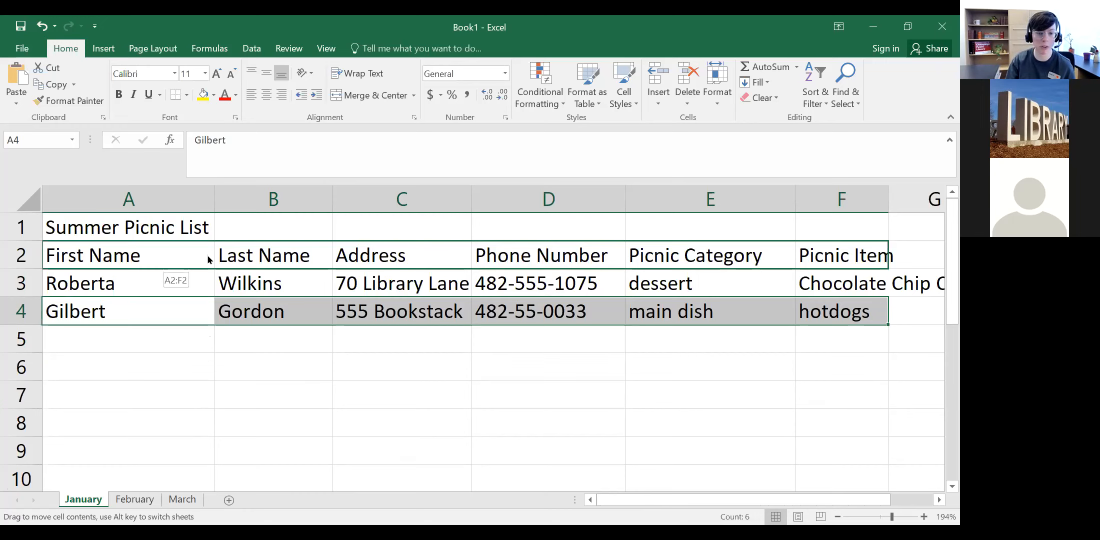
pyautogui.moveTo(208, 259); pyautogui.dragTo(208, 259)
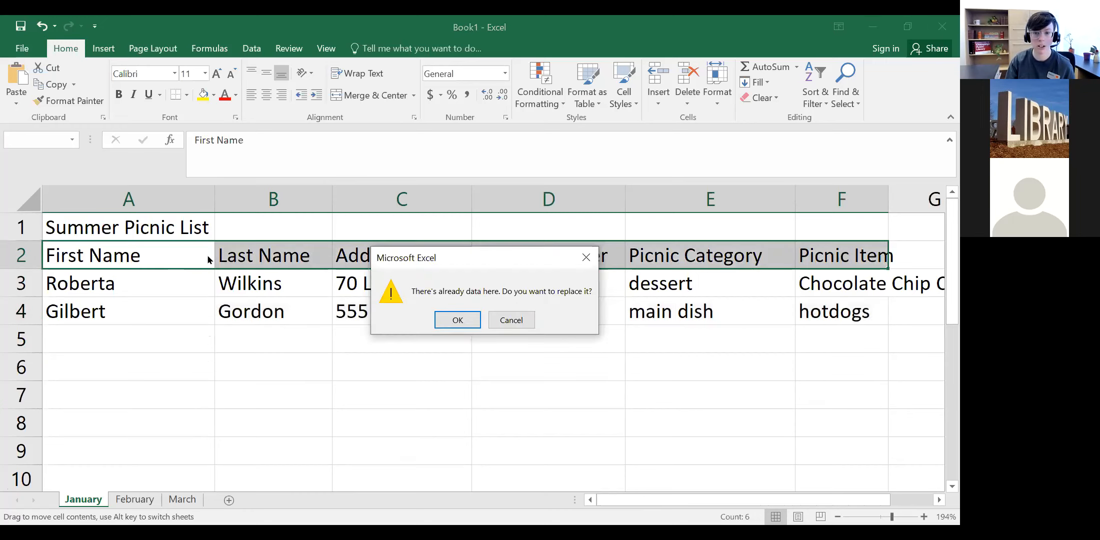
pyautogui.click(511, 320)
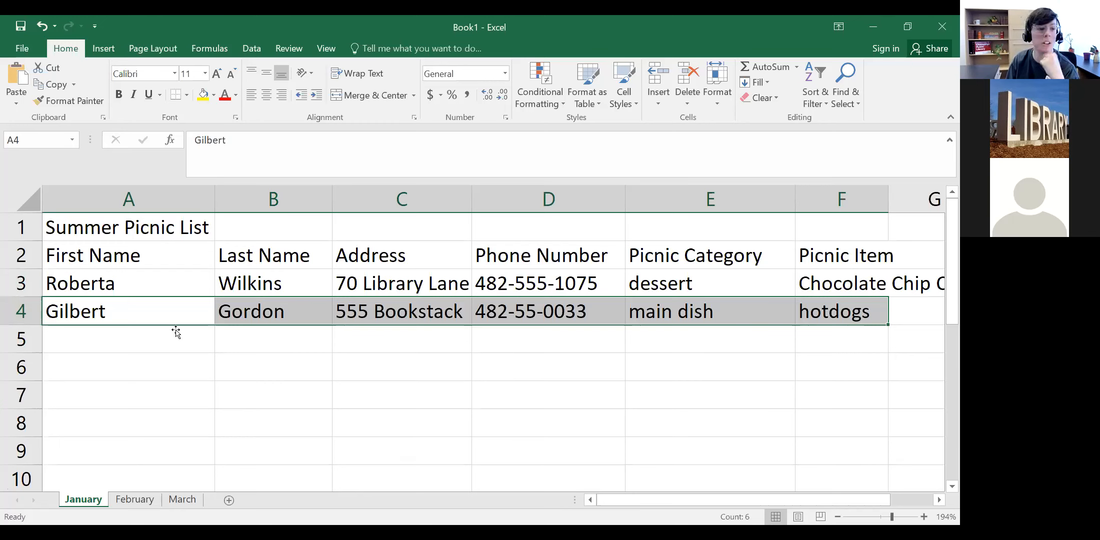
# Step: Insert a blank row 3 above the dessert and hotdogs entries
pyautogui.rightClick(29, 281)
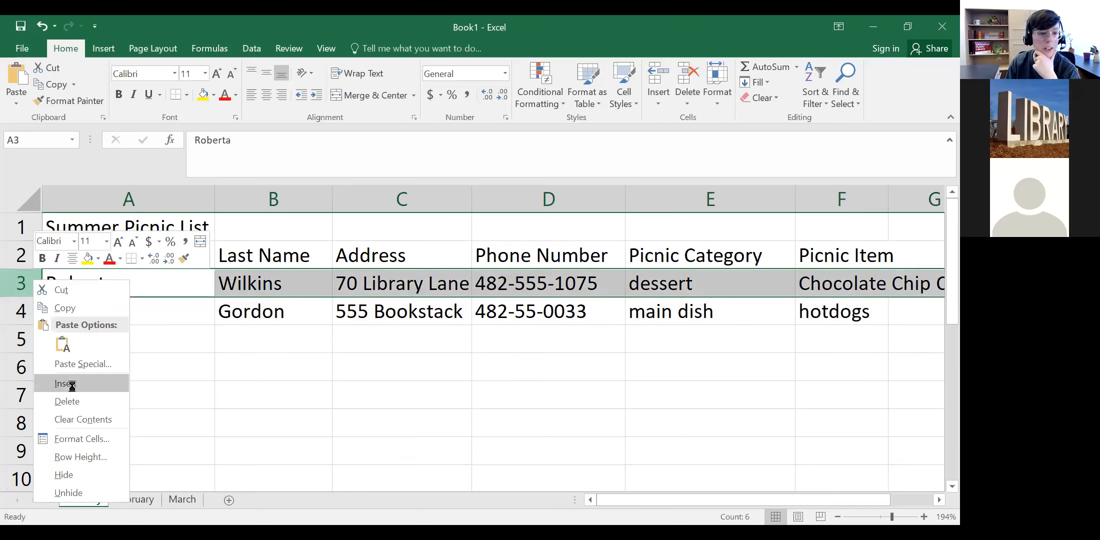
pyautogui.click(71, 384)
pyautogui.click(142, 364)
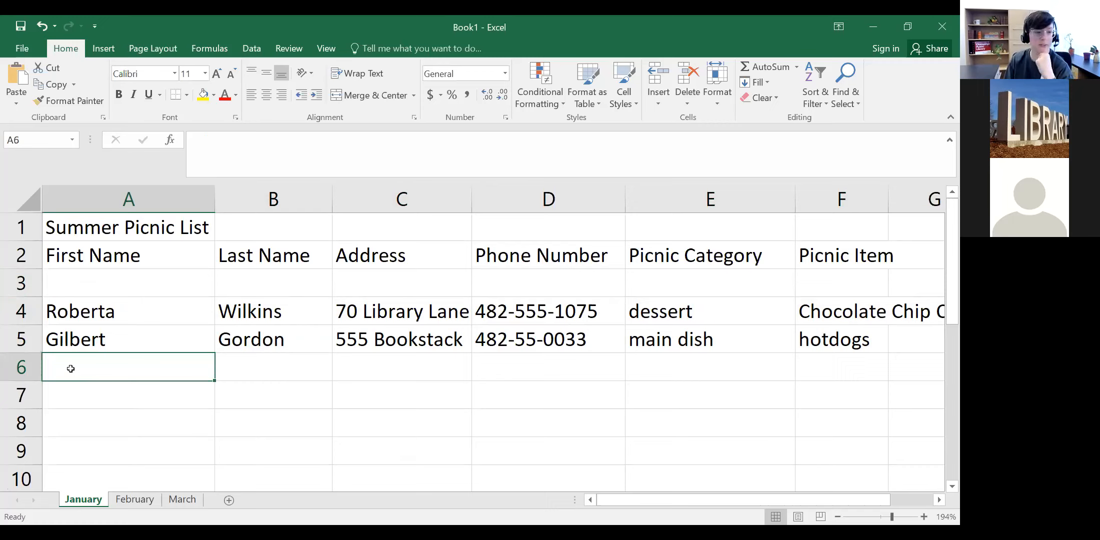
pyautogui.click(68, 341)
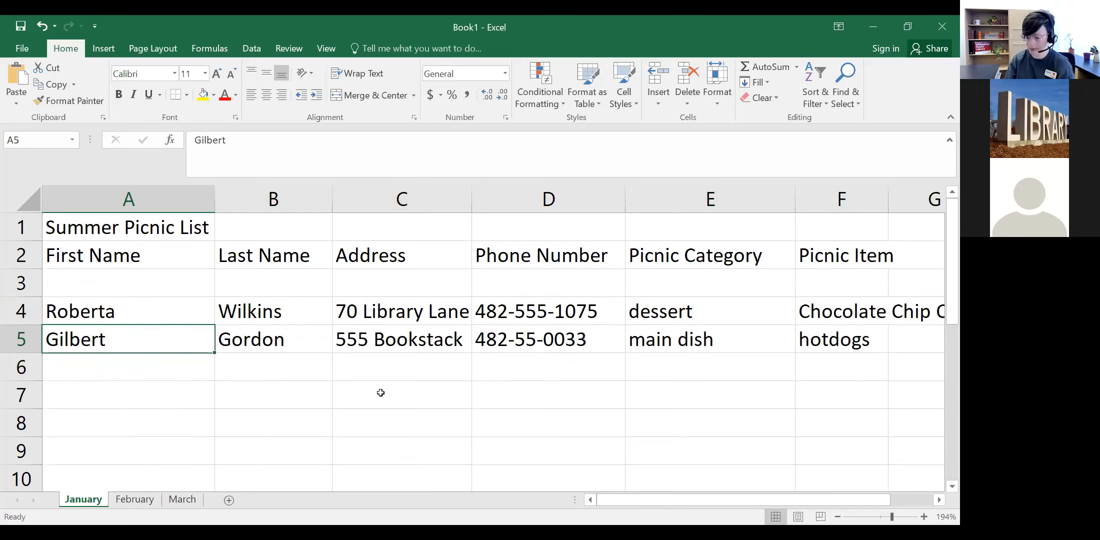
pyautogui.moveTo(212, 348)
pyautogui.mouseDown()
pyautogui.moveTo(457, 328)
pyautogui.moveTo(847, 328)
pyautogui.moveTo(854, 336)
pyautogui.mouseUp()
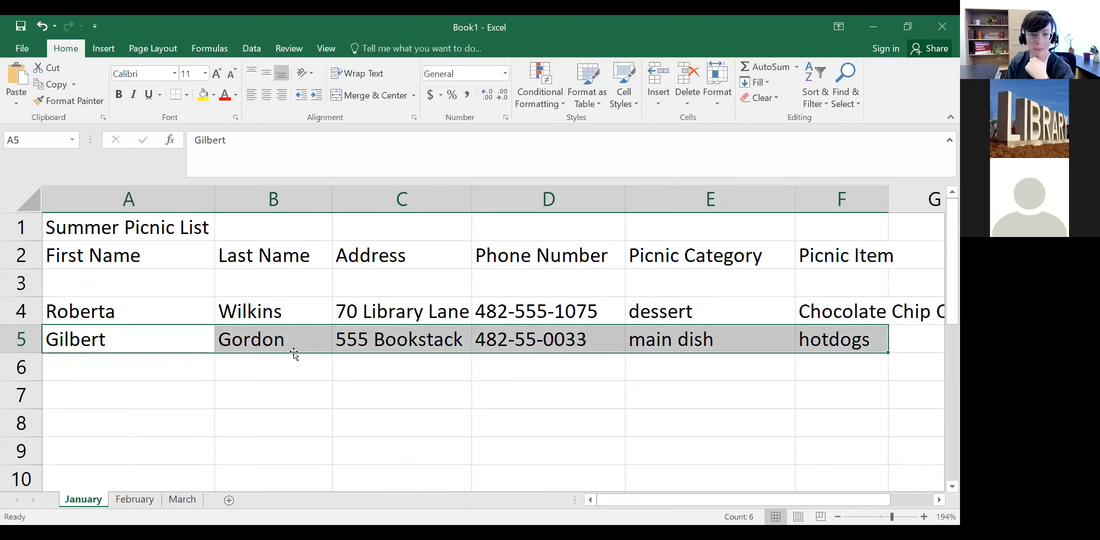
pyautogui.moveTo(294, 354); pyautogui.dragTo(291, 315)
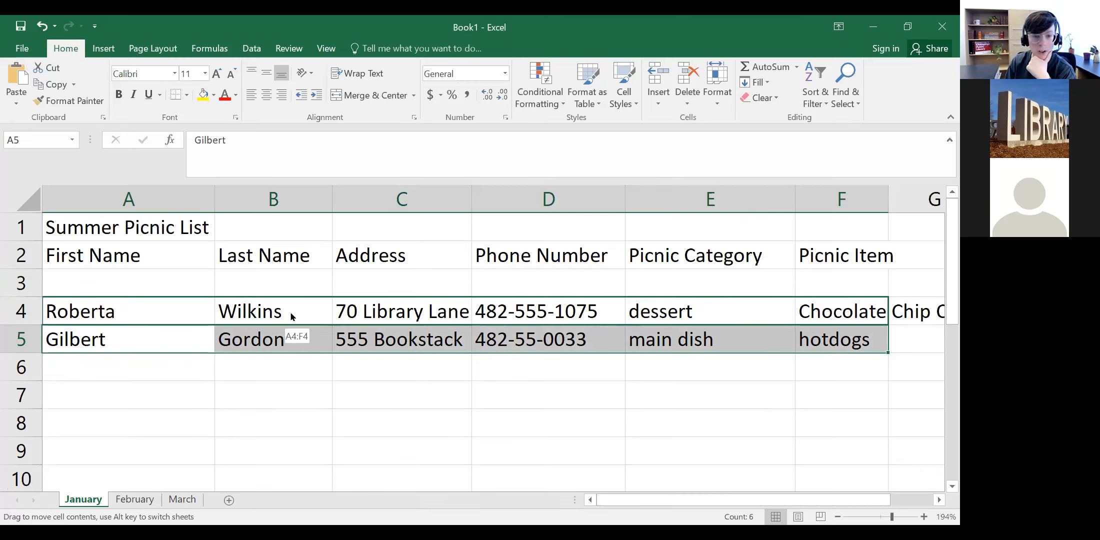
pyautogui.moveTo(291, 316); pyautogui.dragTo(292, 316)
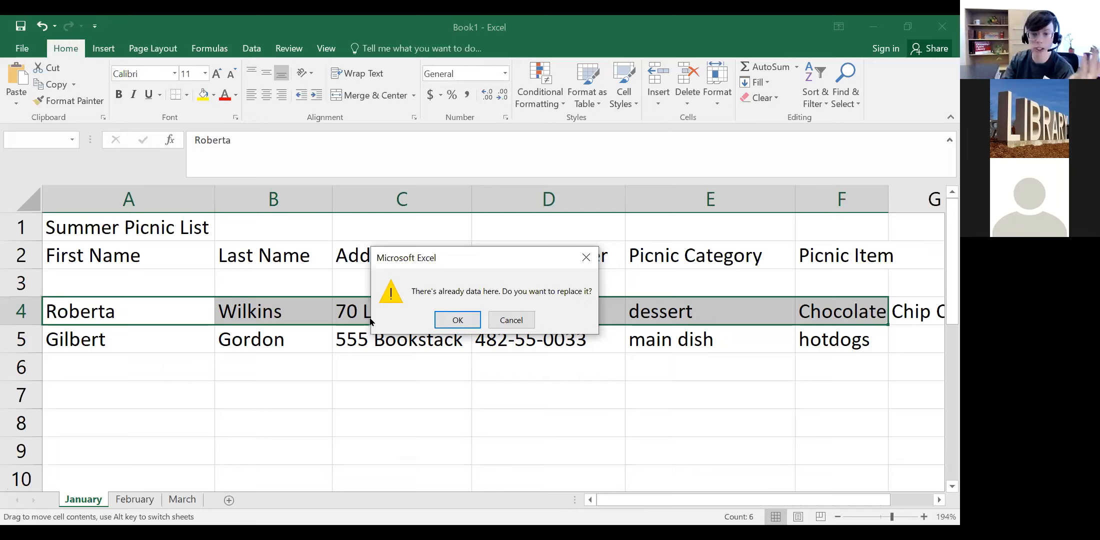
pyautogui.click(512, 320)
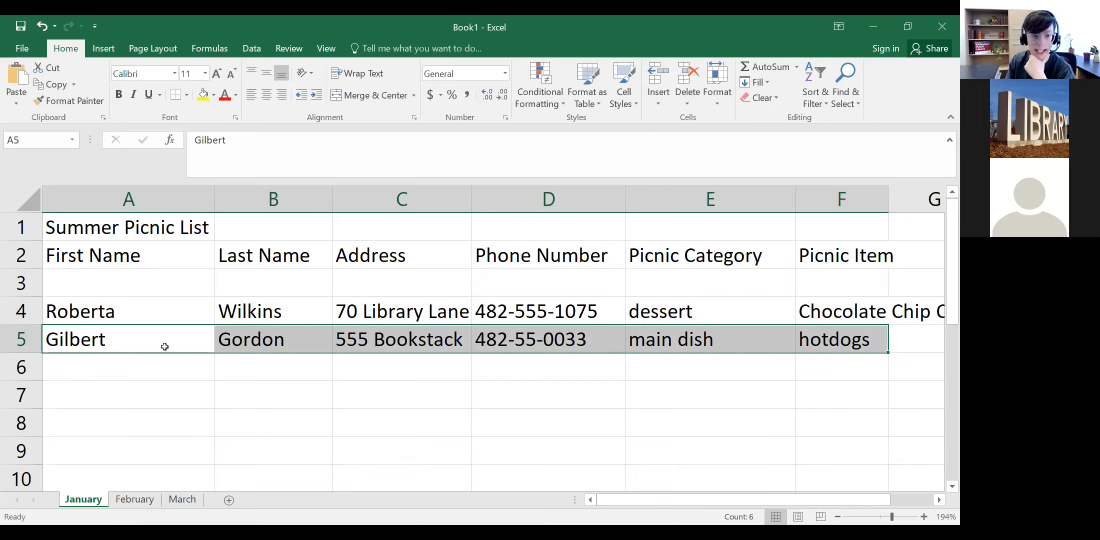
pyautogui.moveTo(168, 354); pyautogui.dragTo(170, 288)
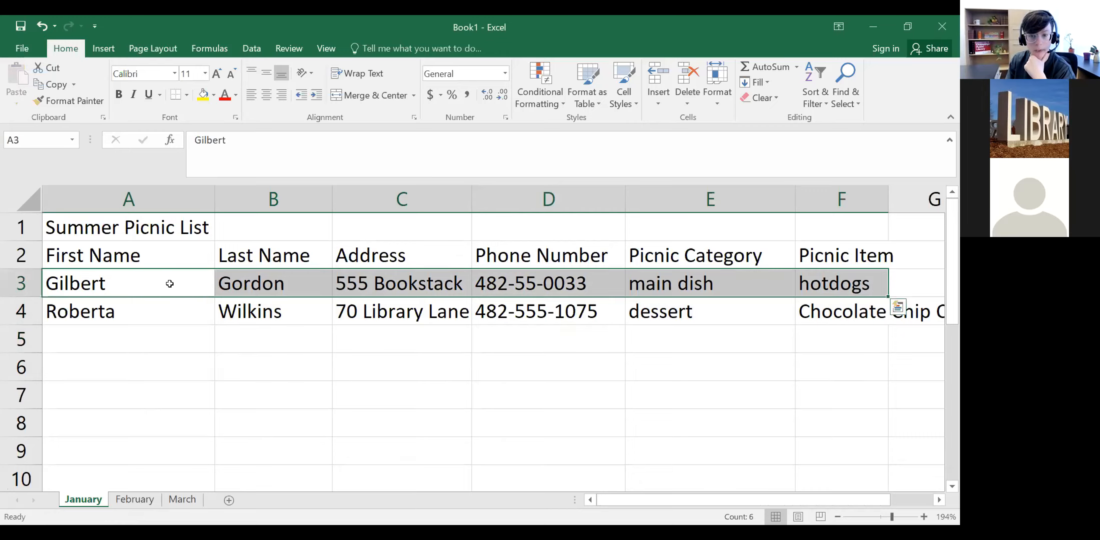
pyautogui.click(225, 365)
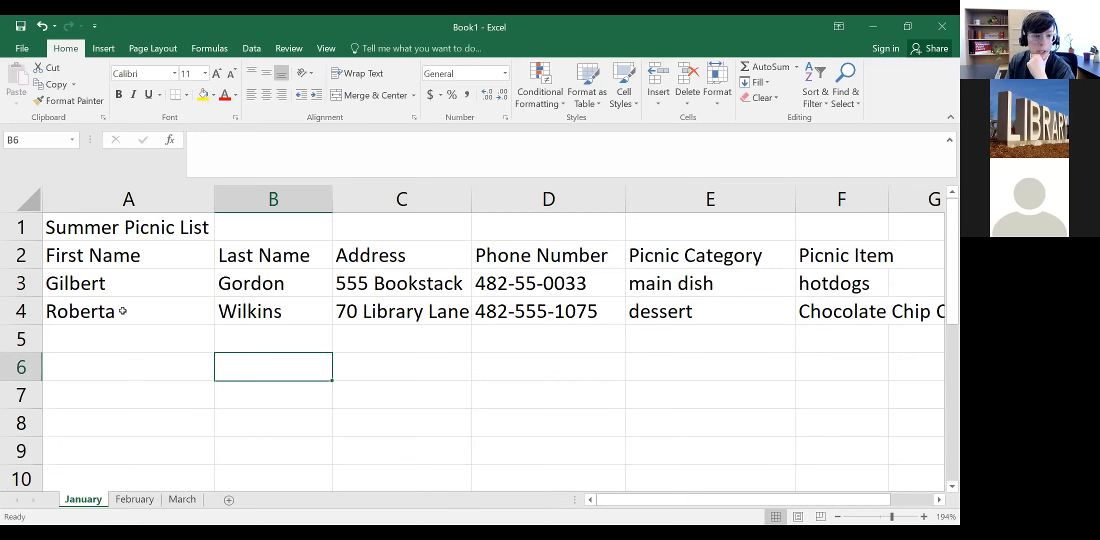
pyautogui.click(140, 286)
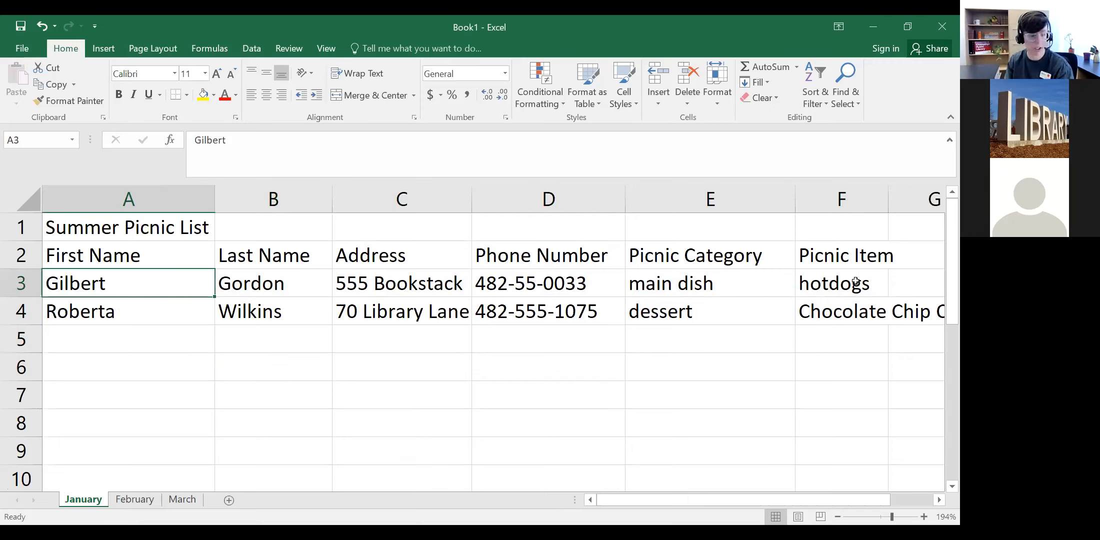
pyautogui.keyDown('shift'); pyautogui.click(855, 282); pyautogui.keyUp('shift')
pyautogui.moveTo(135, 282); pyautogui.dragTo(142, 363)
pyautogui.click(133, 279)
pyautogui.keyDown('shift'); pyautogui.click(855, 283); pyautogui.keyUp('shift')
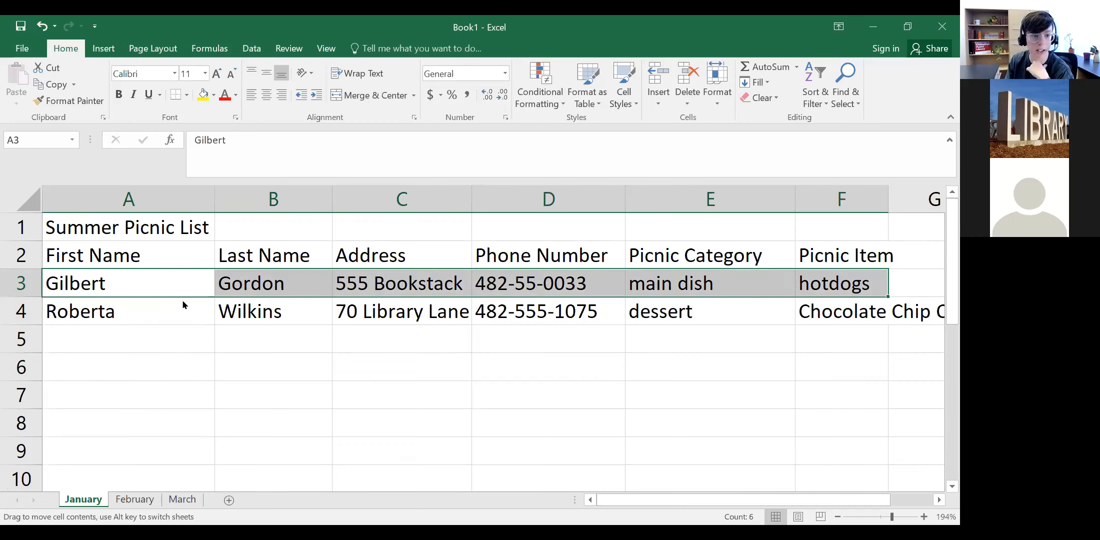
pyautogui.moveTo(187, 346); pyautogui.dragTo(188, 418)
pyautogui.click(150, 339)
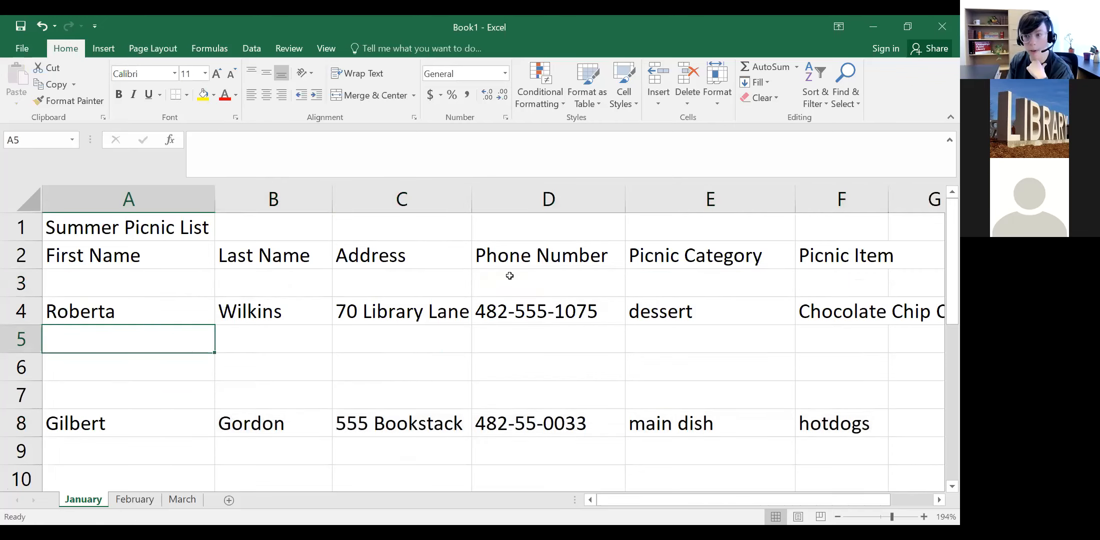
pyautogui.click(136, 423)
pyautogui.moveTo(789, 435); pyautogui.dragTo(800, 425)
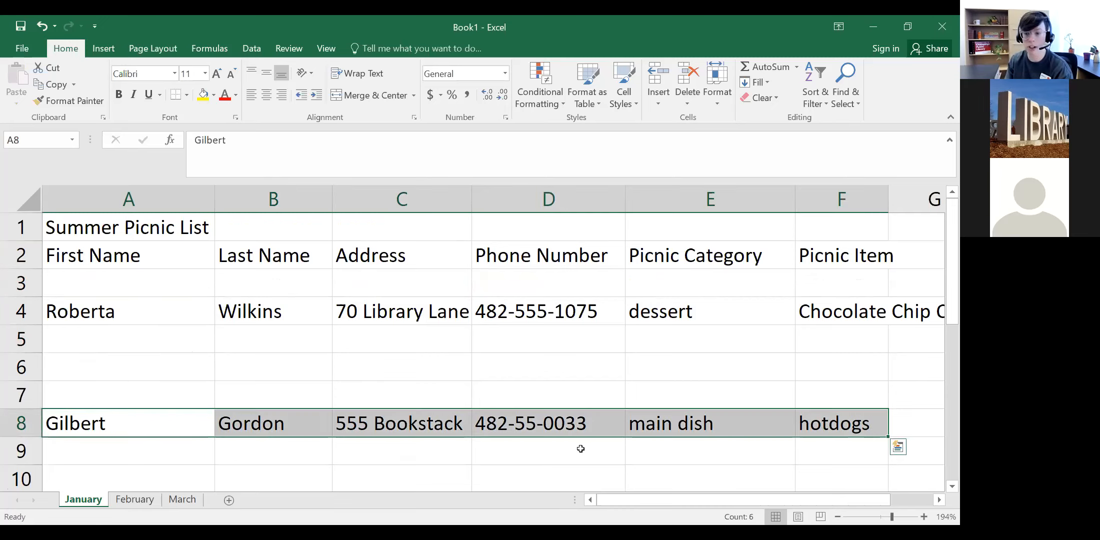
pyautogui.moveTo(573, 369); pyautogui.dragTo(573, 369)
pyautogui.moveTo(190, 354); pyautogui.dragTo(191, 284)
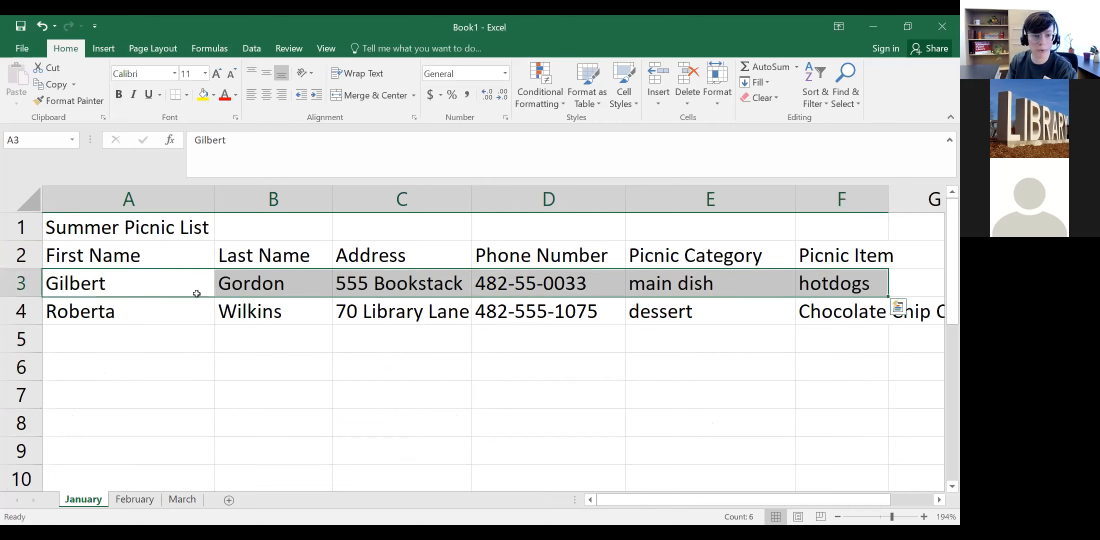
pyautogui.moveTo(188, 420); pyautogui.dragTo(187, 418)
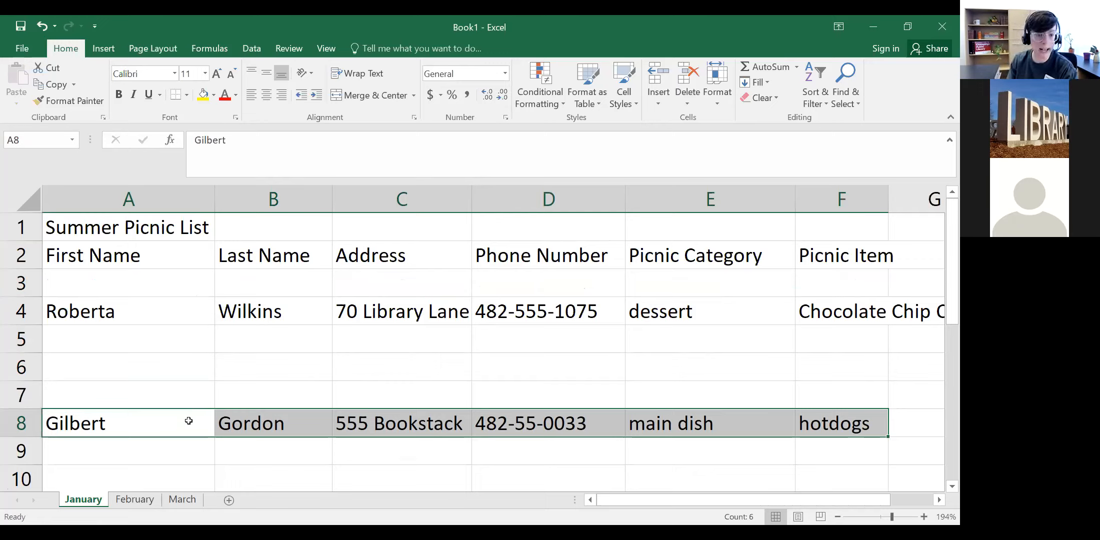
pyautogui.moveTo(187, 413); pyautogui.dragTo(187, 395)
pyautogui.moveTo(185, 285); pyautogui.dragTo(181, 335)
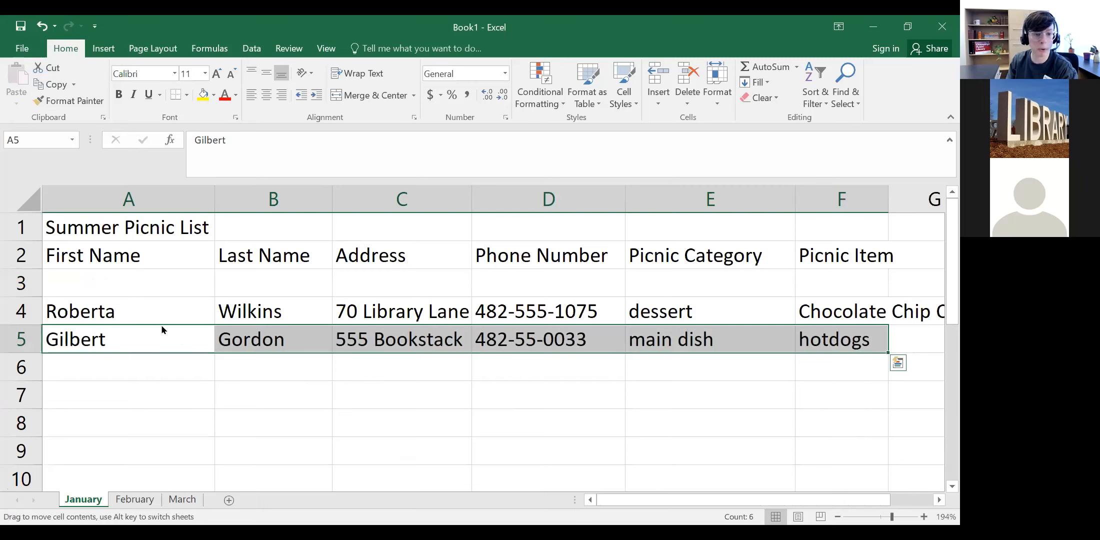
# Step: Undo the move to put hotdogs back on row 3, then Ctrl-drag A3:F3 down to row 8
pyautogui.hotkey('ctrl', 'z')
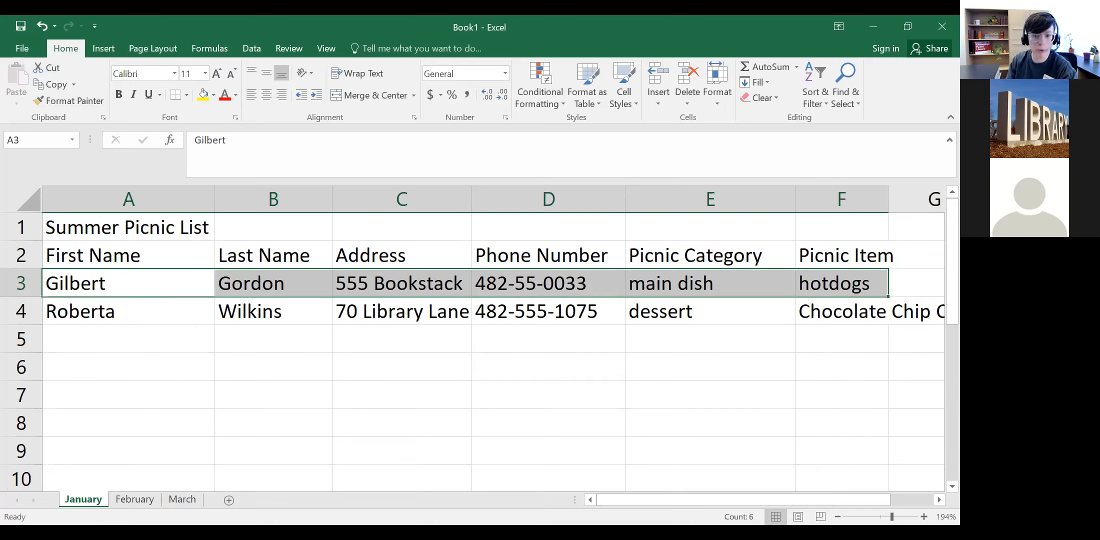
pyautogui.click(838, 517)
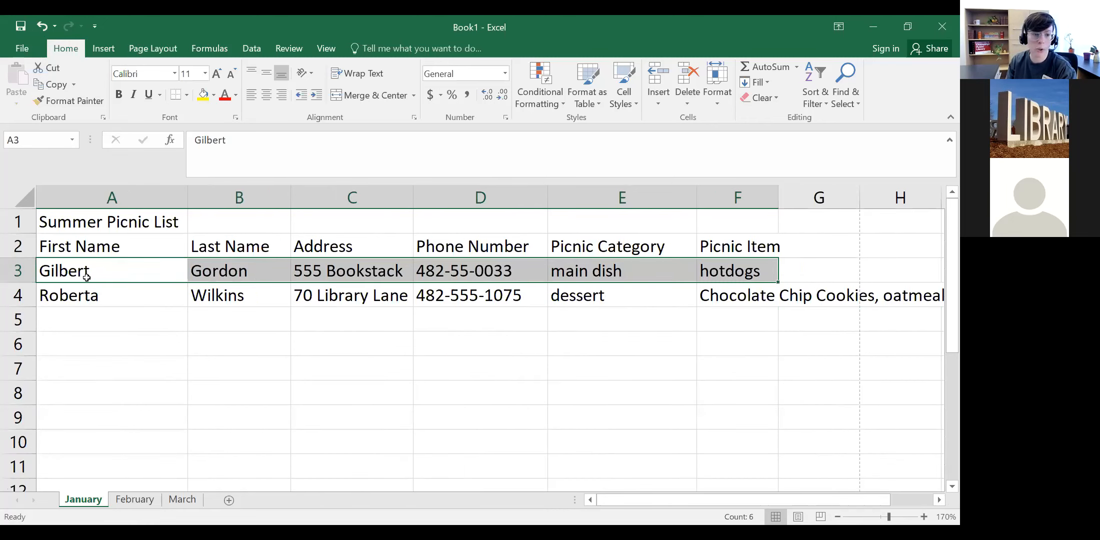
pyautogui.click(110, 270)
pyautogui.moveTo(109, 267); pyautogui.dragTo(751, 276)
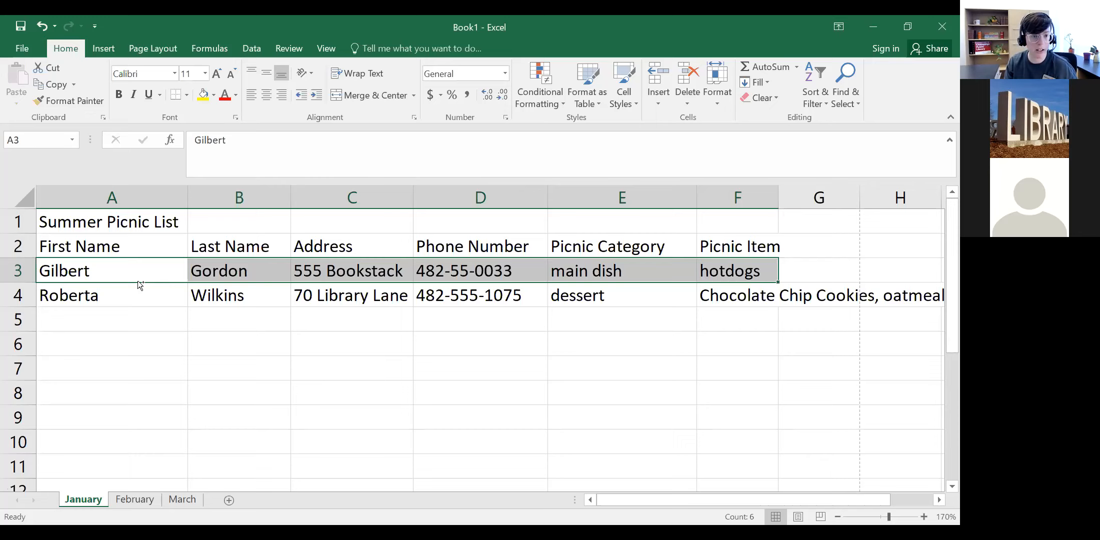
pyautogui.moveTo(140, 285); pyautogui.dragTo(139, 396)
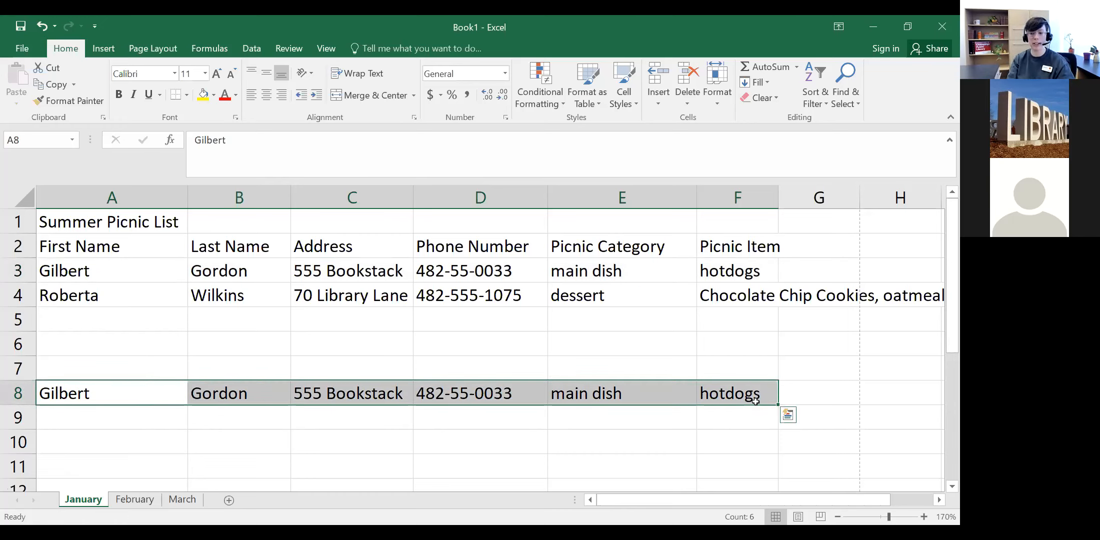
# Step: Select A8:F8 and delete the duplicate hotdogs row's contents
pyautogui.click(137, 423)
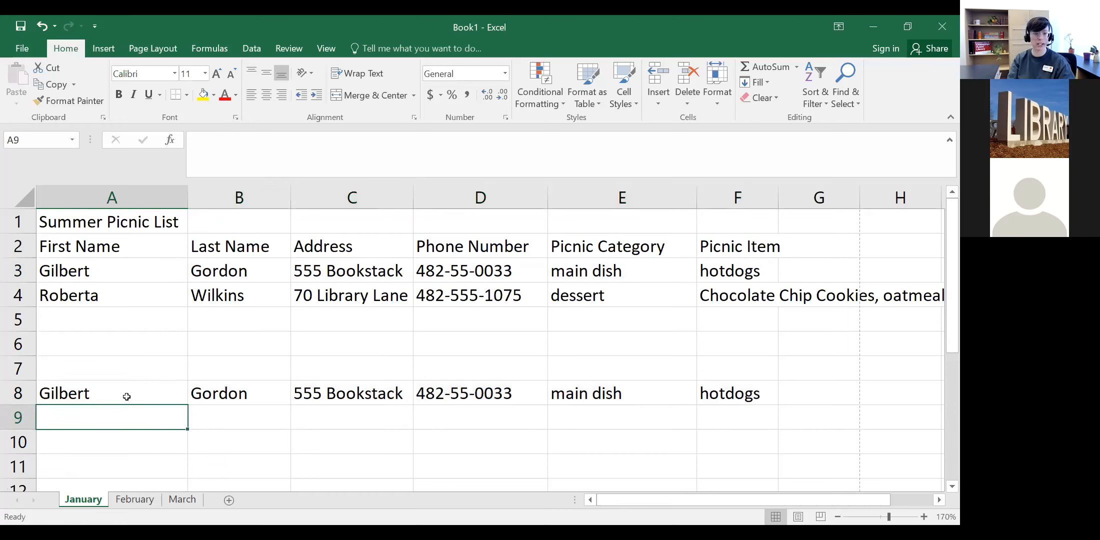
pyautogui.click(126, 396)
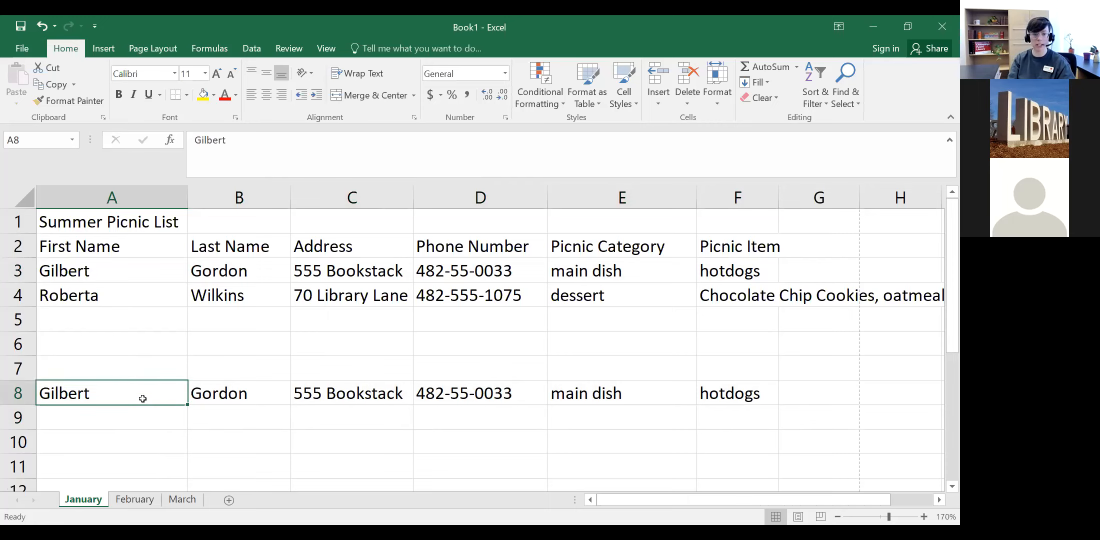
pyautogui.click(748, 395)
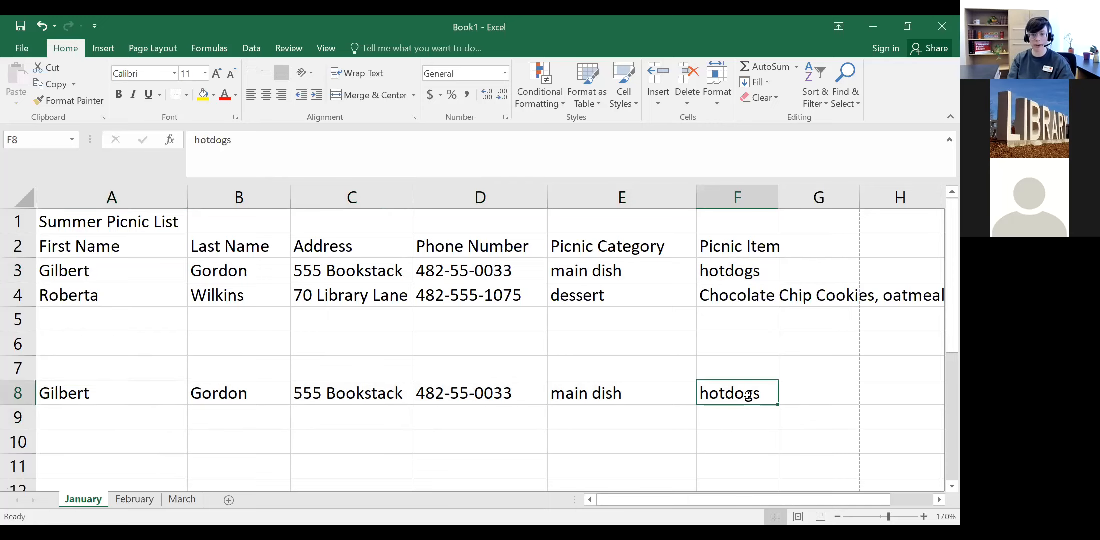
pyautogui.click(138, 389)
pyautogui.click(742, 389)
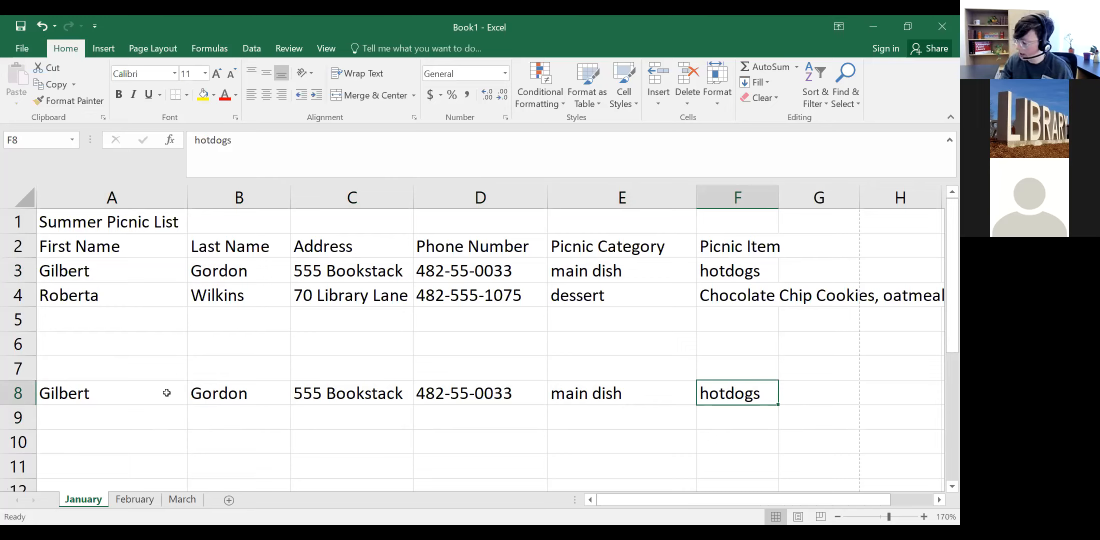
pyautogui.click(138, 383)
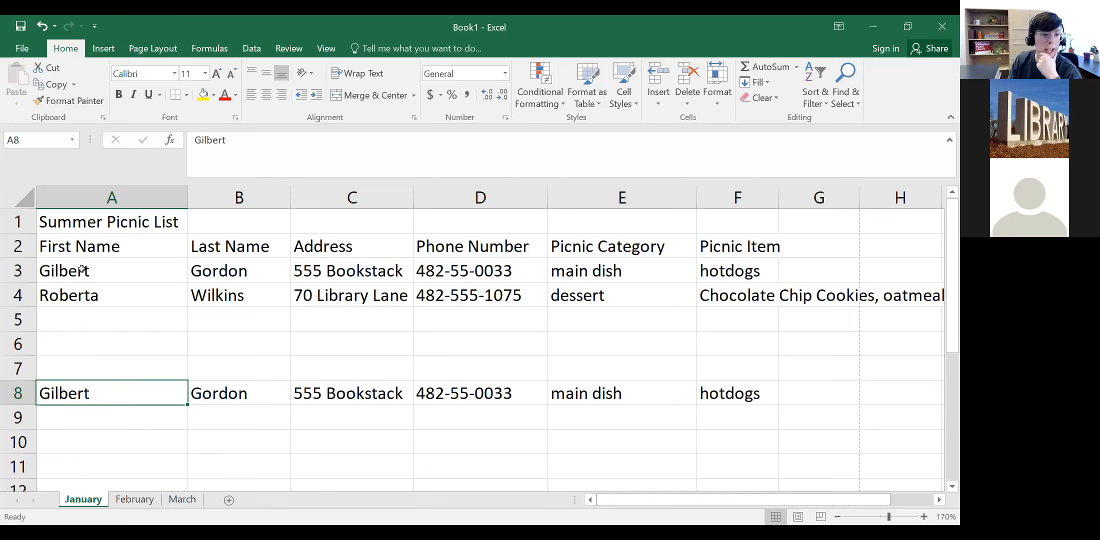
pyautogui.click(762, 389)
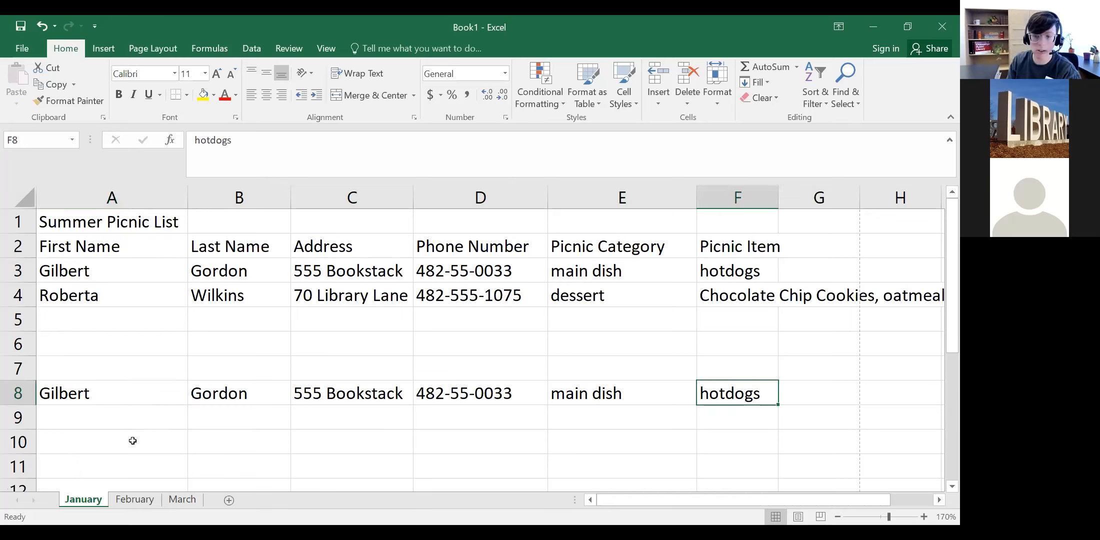
pyautogui.keyDown('shift'); pyautogui.click(84, 394); pyautogui.keyUp('shift')
pyautogui.press('Delete')
pyautogui.click(97, 432)
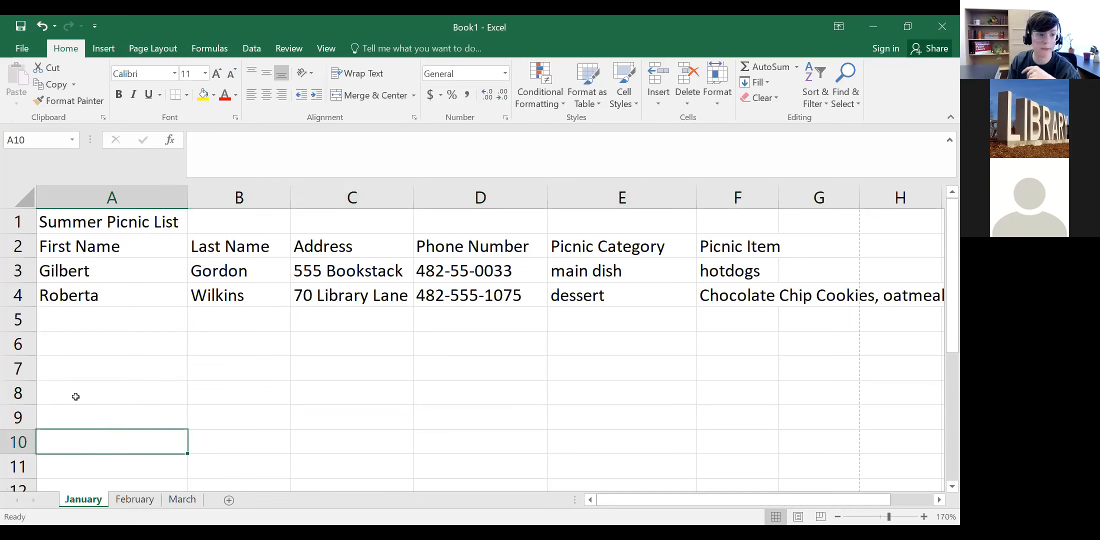
pyautogui.click(82, 271)
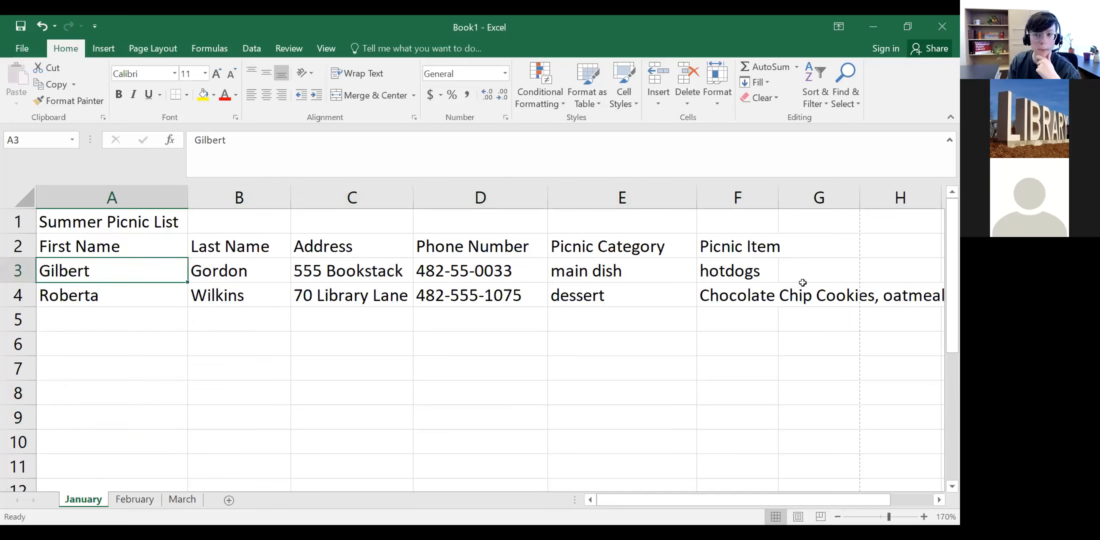
# Step: Select the two picnic data rows as the range A3:F4
pyautogui.moveTo(903, 297); pyautogui.dragTo(64, 267)
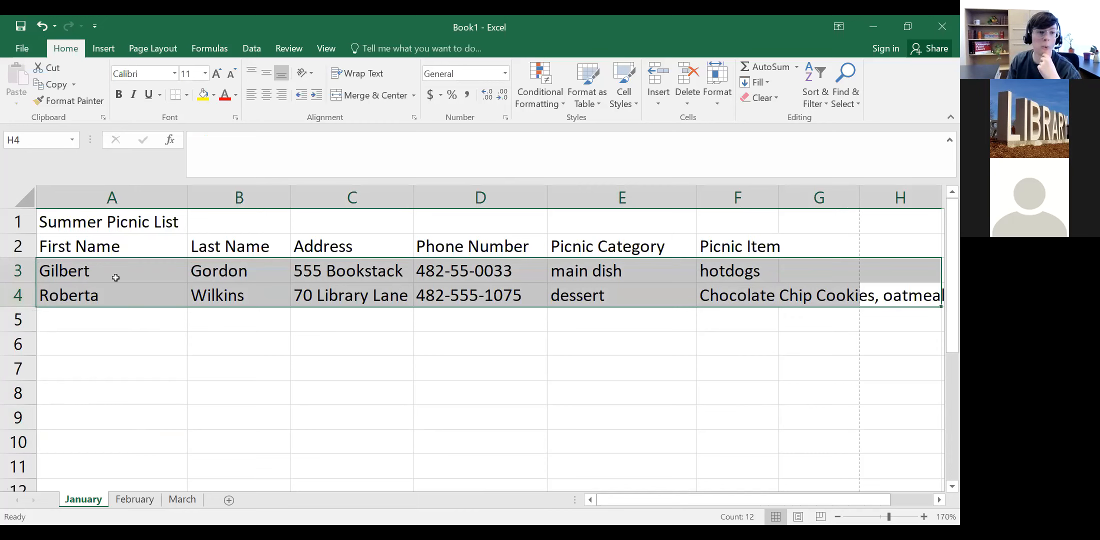
pyautogui.moveTo(65, 274); pyautogui.dragTo(945, 295)
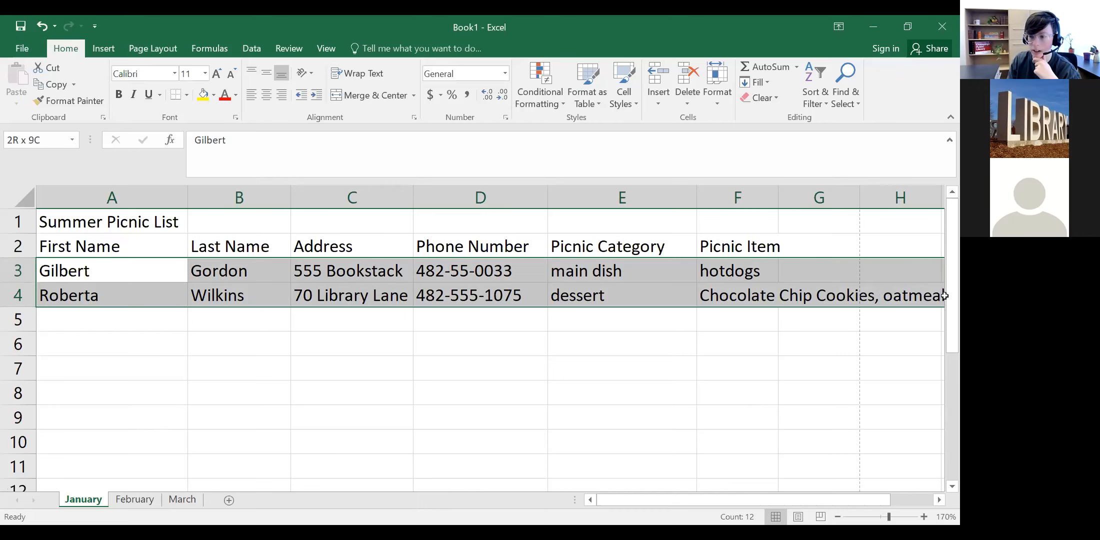
pyautogui.moveTo(748, 287); pyautogui.dragTo(820, 314)
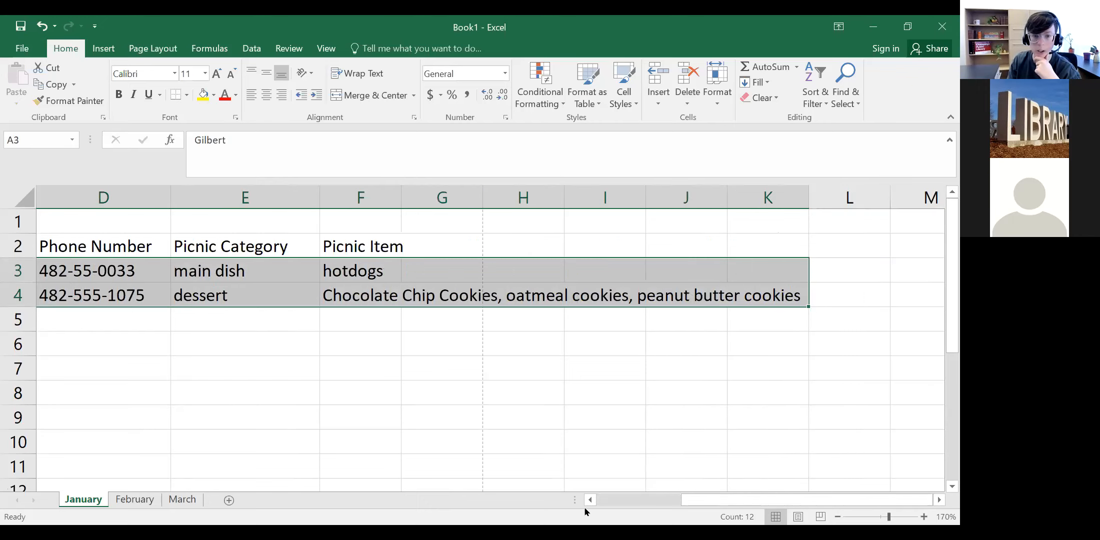
pyautogui.moveTo(706, 501); pyautogui.dragTo(600, 500)
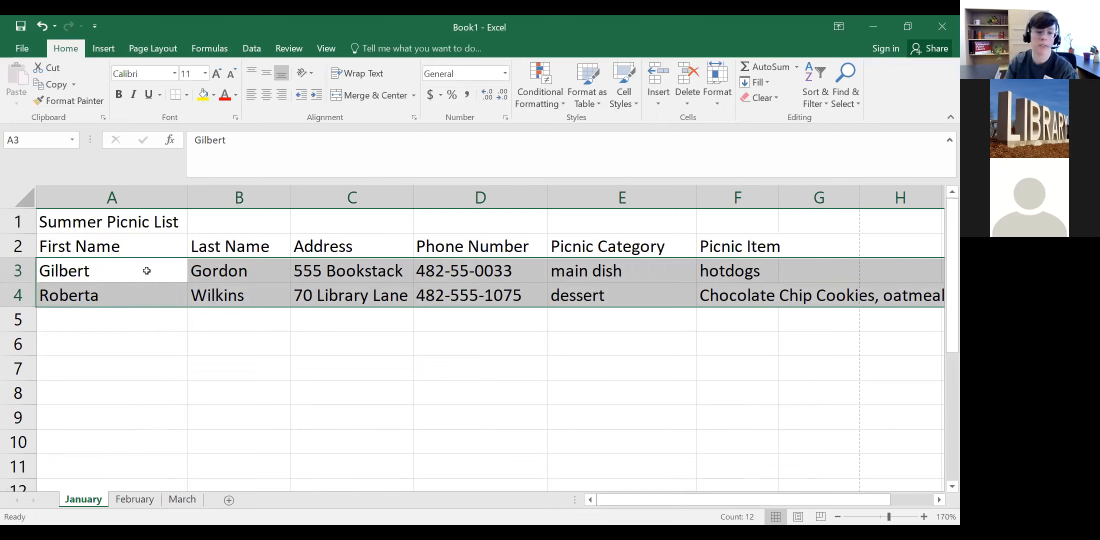
pyautogui.click(154, 333)
pyautogui.click(145, 261)
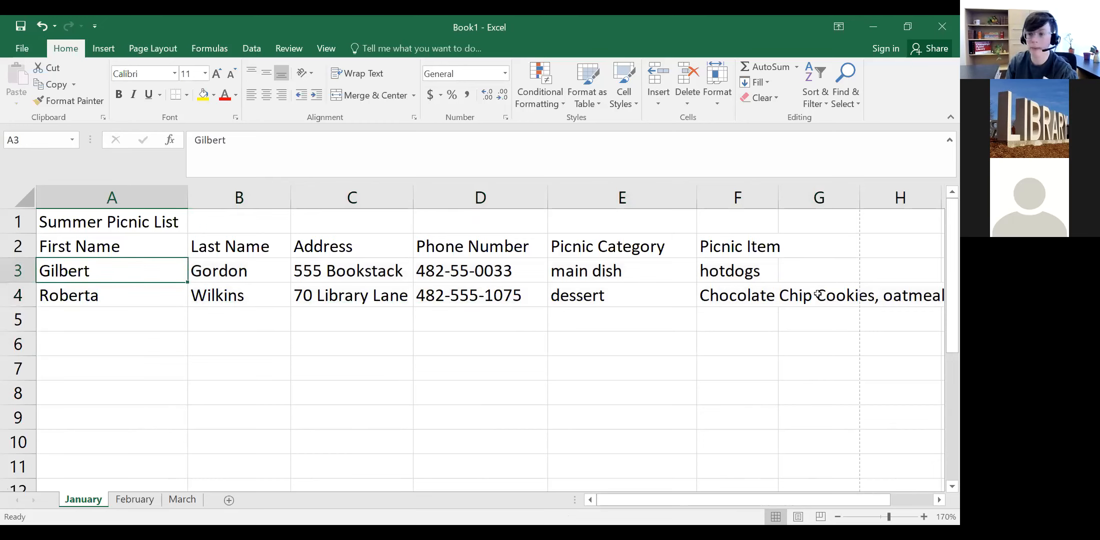
pyautogui.keyDown('shift'); pyautogui.click(753, 297); pyautogui.keyUp('shift')
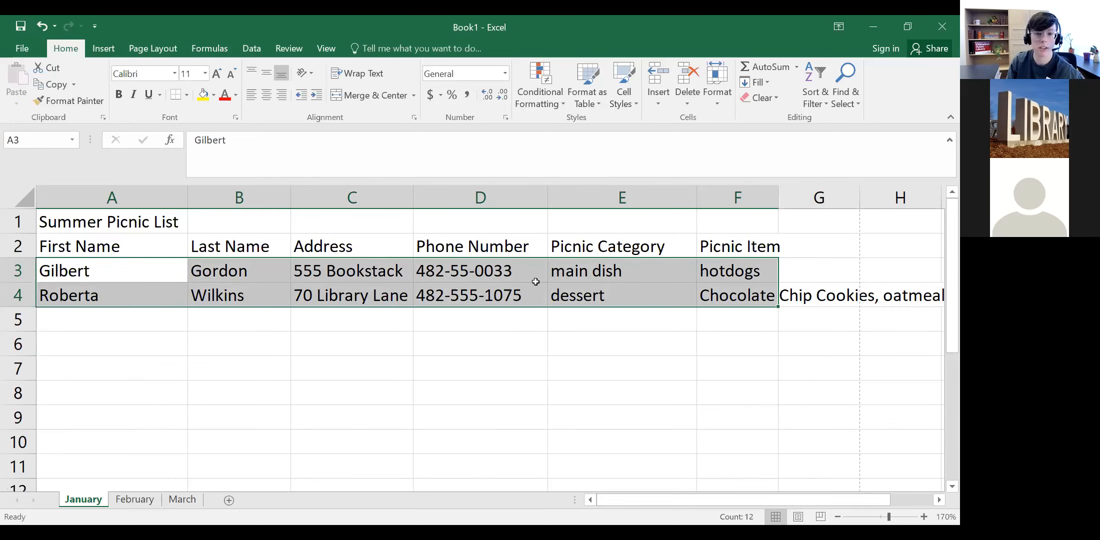
# Step: Cut the A3:F4 data rows and pick cell D8 as their new location
pyautogui.rightClick(142, 274)
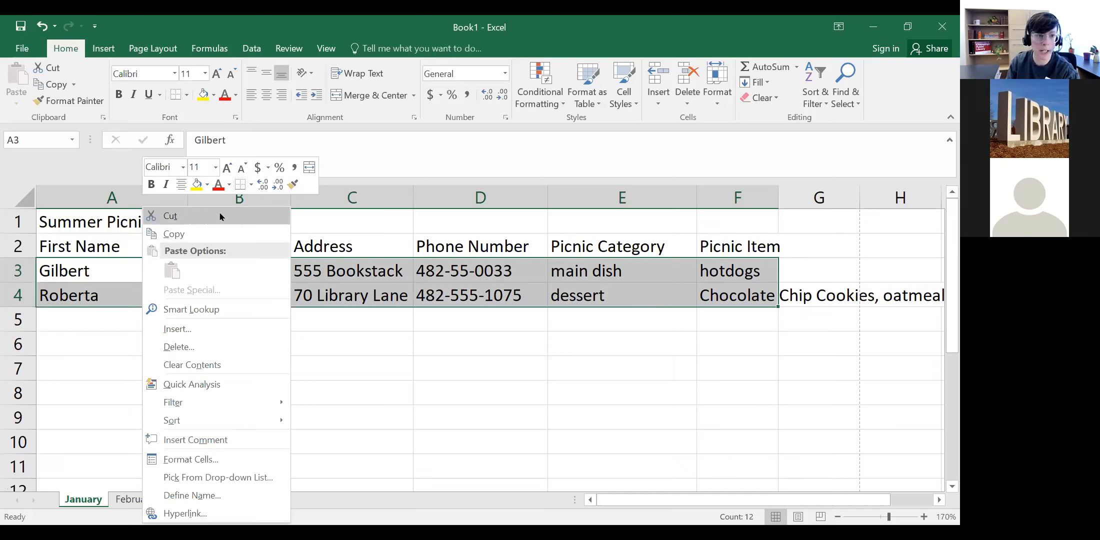
pyautogui.press('Escape')
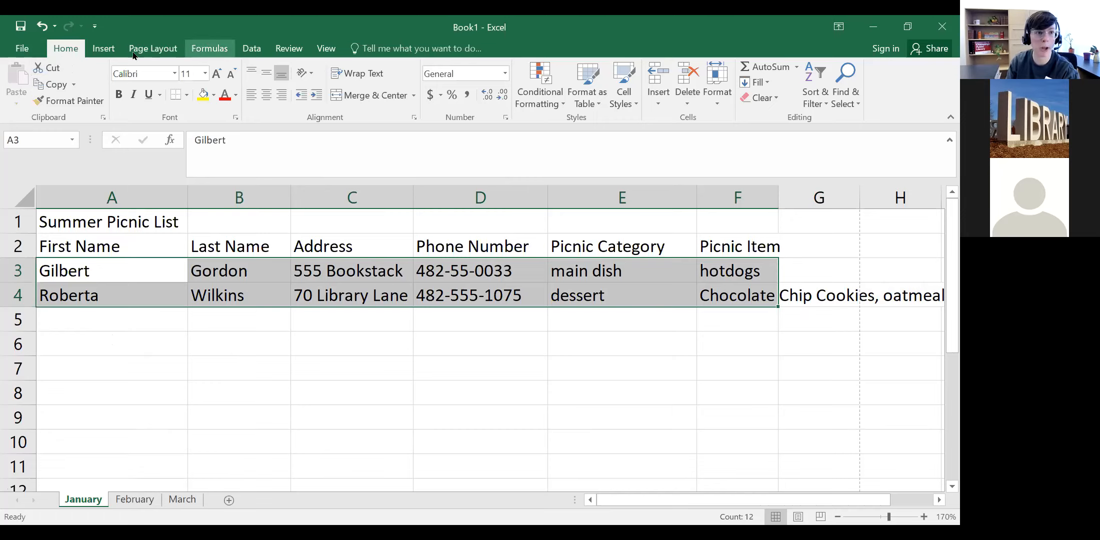
pyautogui.click(49, 69)
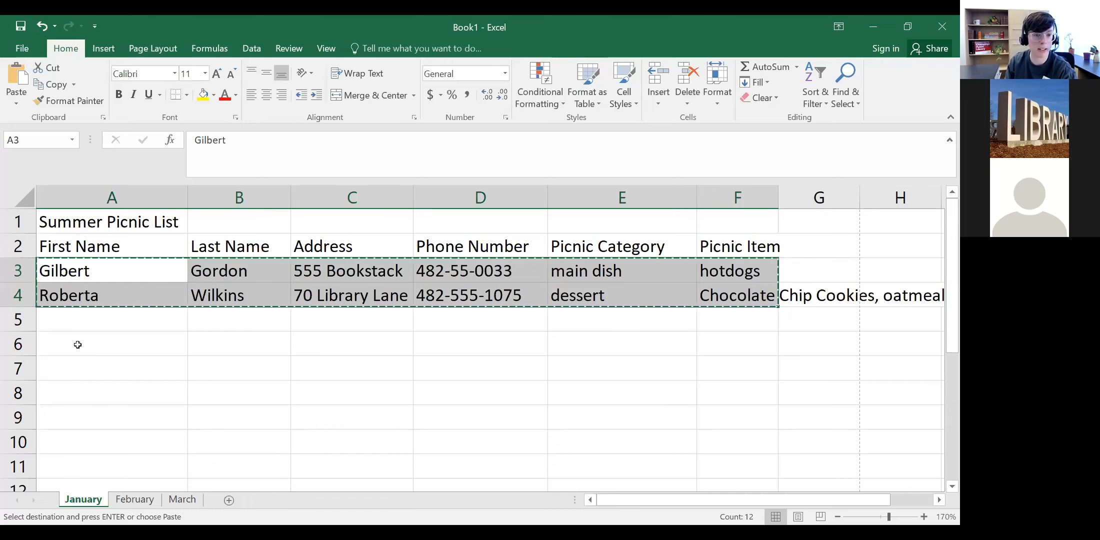
pyautogui.scroll(-2, 764, 470)
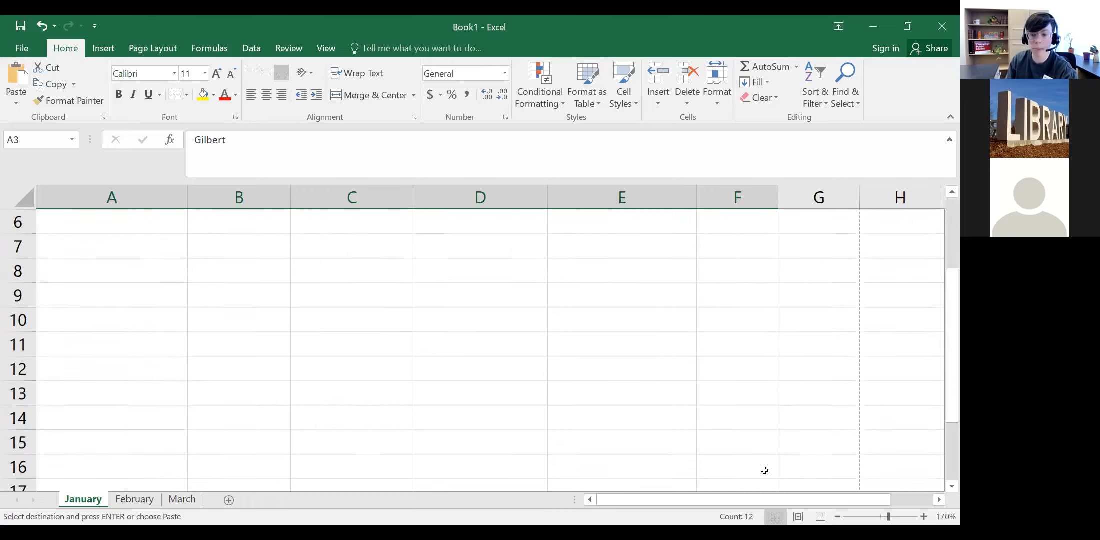
pyautogui.click(838, 517)
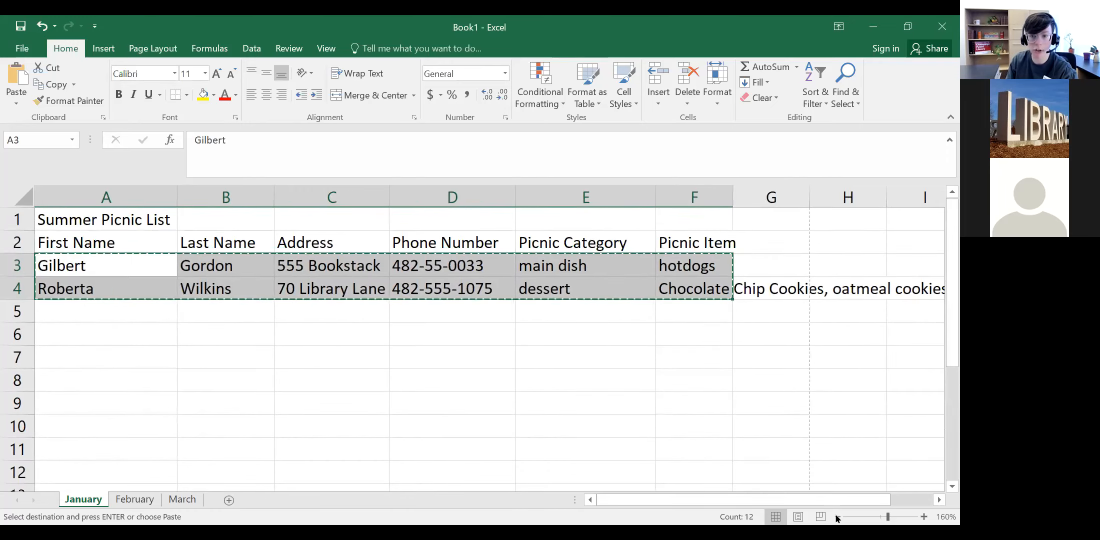
pyautogui.scroll(-3, 388, 356)
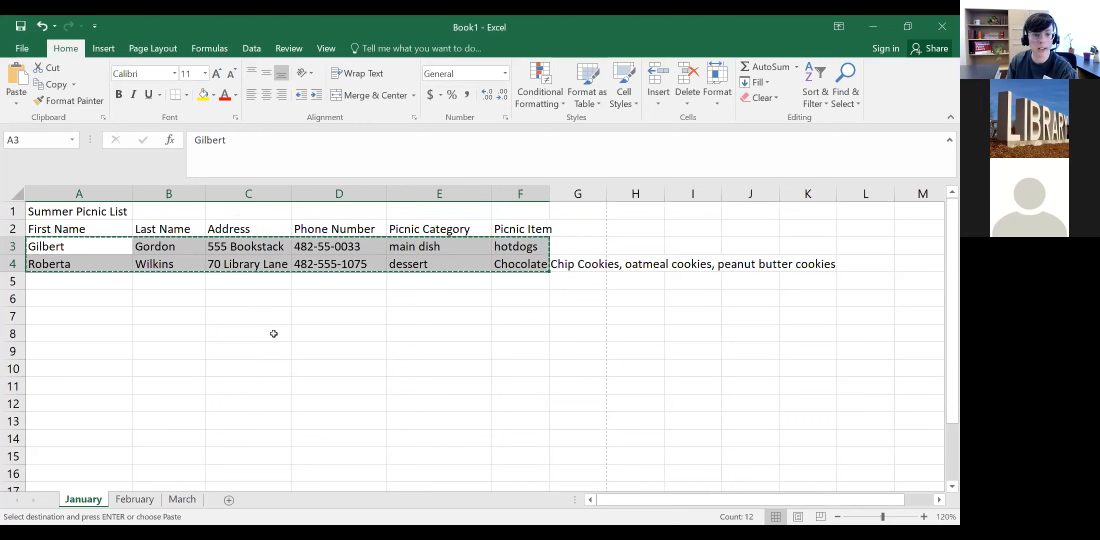
pyautogui.click(330, 332)
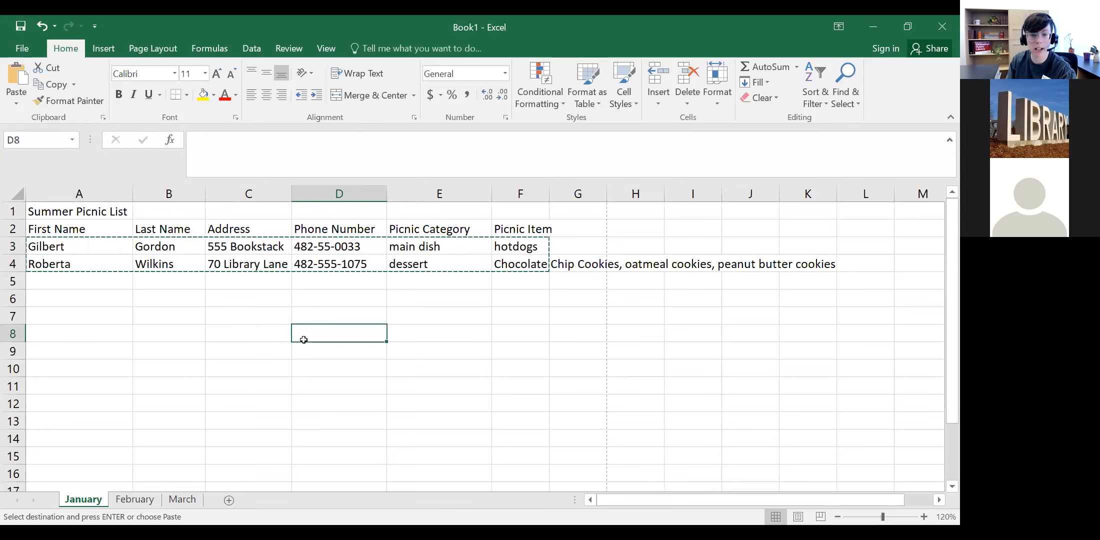
# Step: Paste the cut rows starting at D8, redoing it with the Home Paste button after an undo
pyautogui.rightClick(341, 336)
pyautogui.click(373, 269)
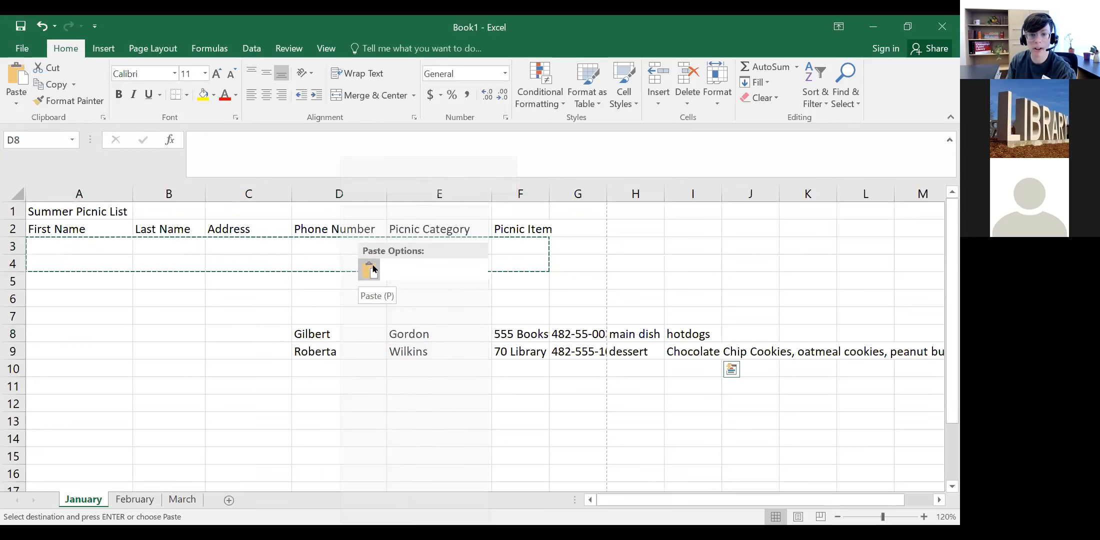
pyautogui.hotkey('ctrl', 'z')
pyautogui.rightClick(340, 330)
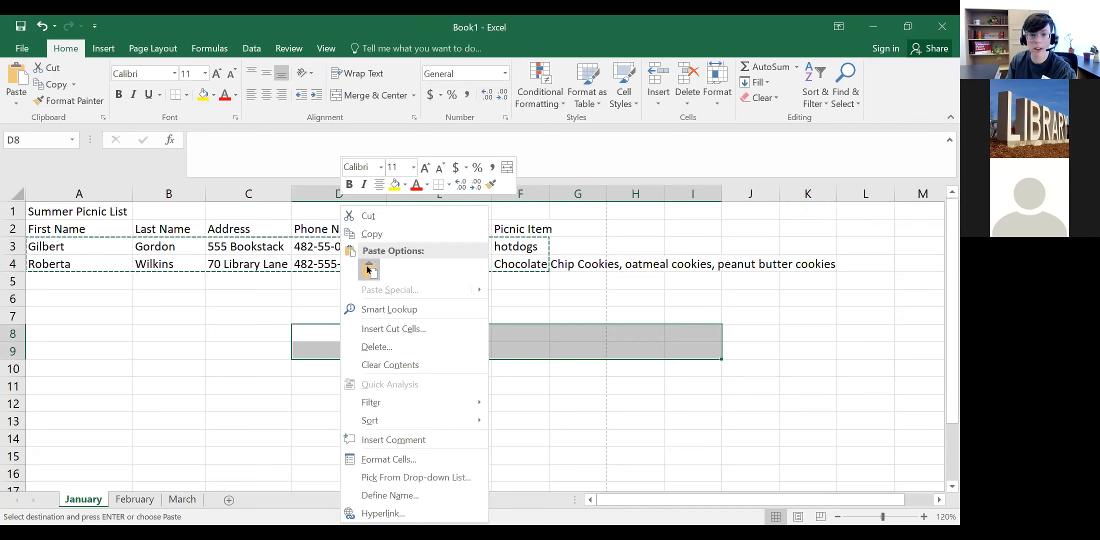
pyautogui.click(24, 109)
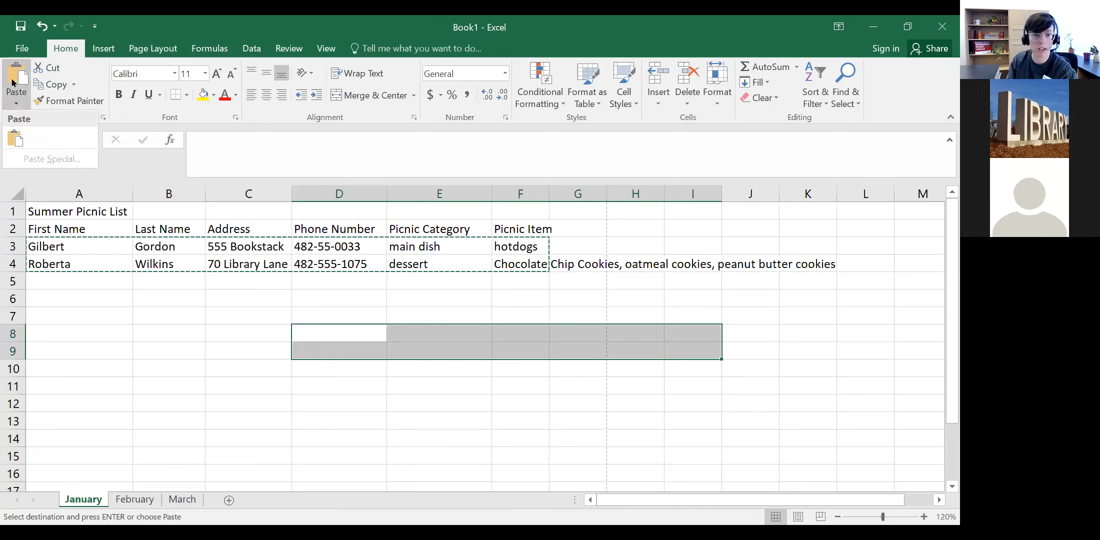
pyautogui.click(13, 94)
pyautogui.click(299, 417)
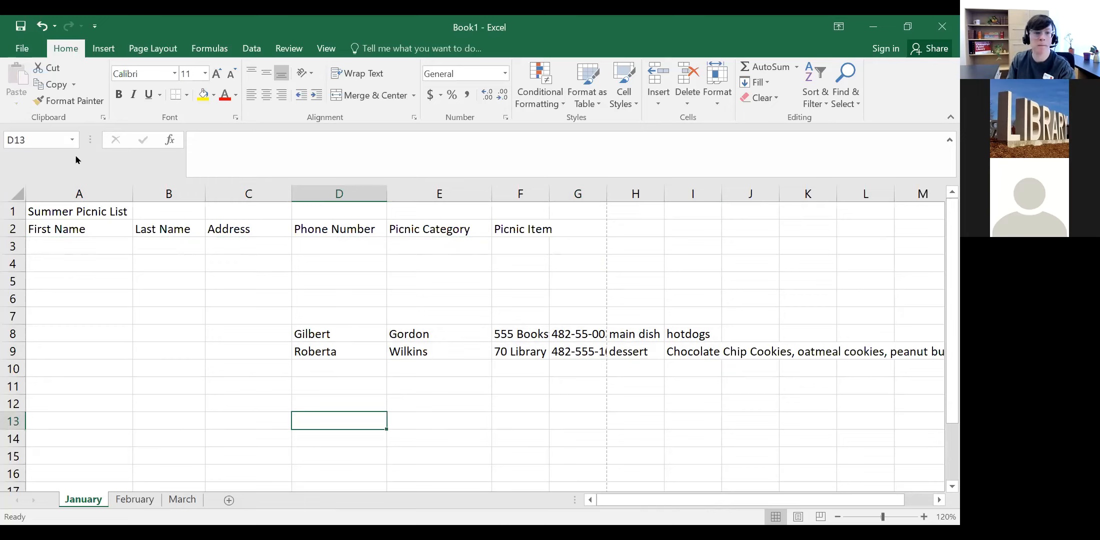
# Step: Check that D8 and D9 hold the data and that A3, A4 and F4 are empty
pyautogui.click(344, 330)
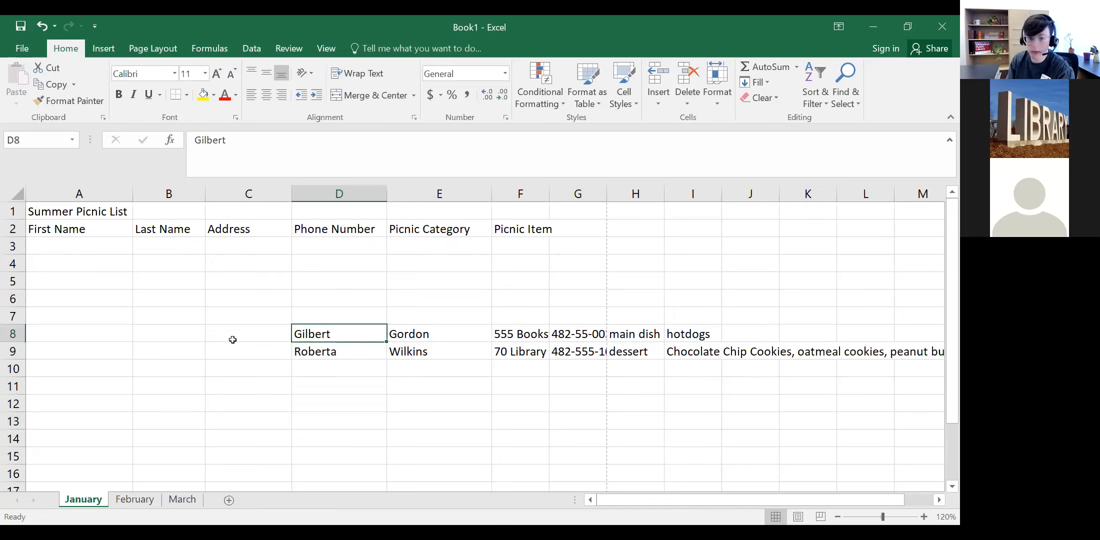
pyautogui.click(361, 349)
pyautogui.click(358, 340)
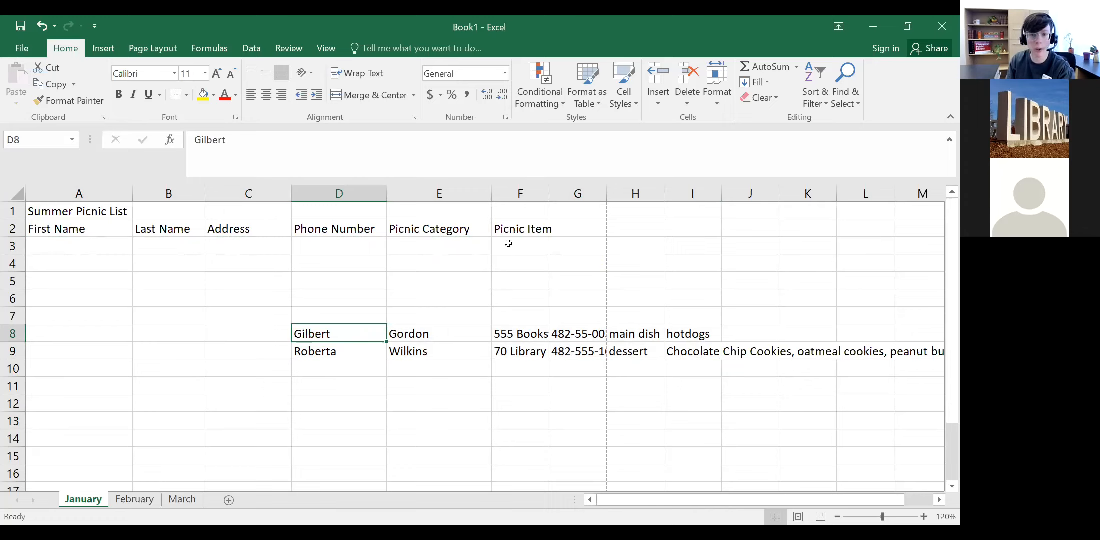
pyautogui.click(511, 262)
pyautogui.click(89, 249)
pyautogui.click(107, 261)
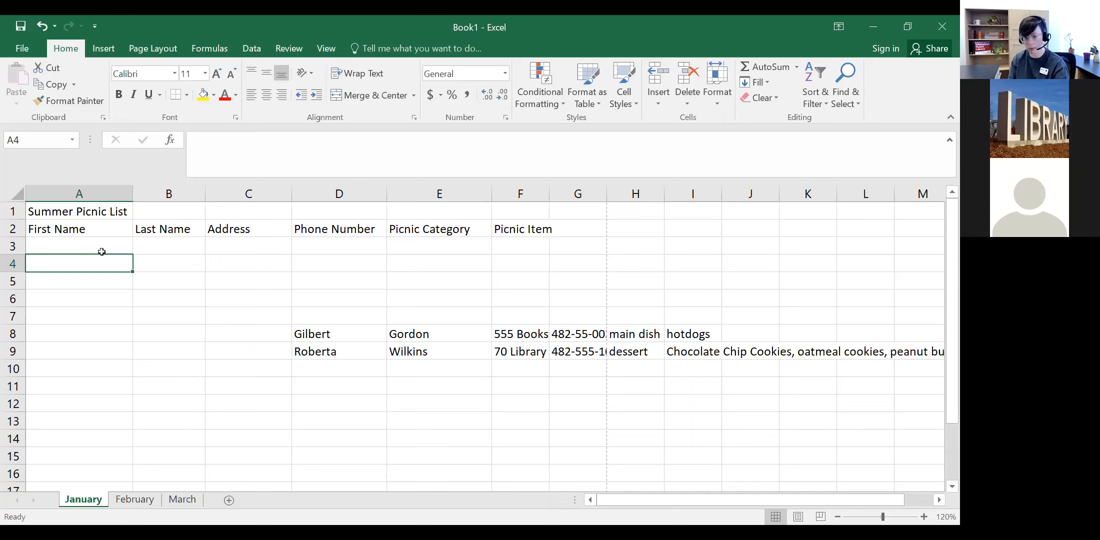
pyautogui.click(333, 334)
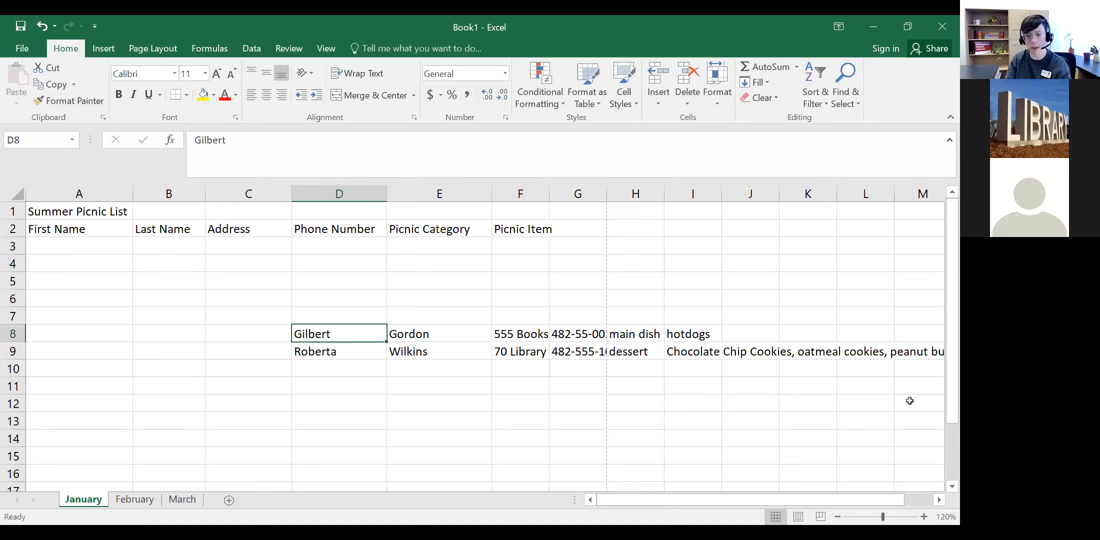
# Step: Cut D8:I9 and paste the two rows back starting at A3
pyautogui.keyDown('shift'); pyautogui.click(685, 352); pyautogui.keyUp('shift')
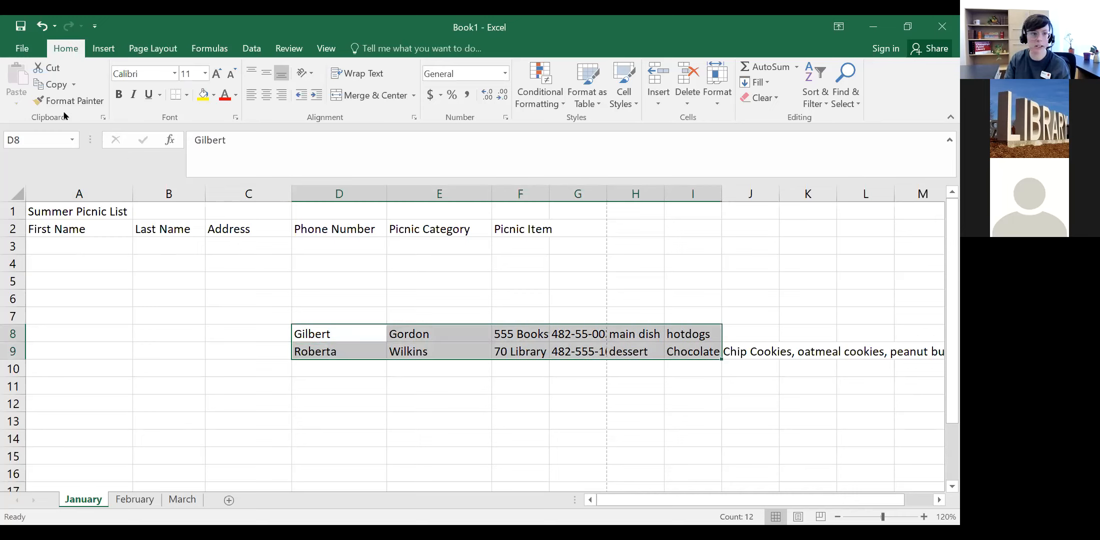
pyautogui.click(53, 67)
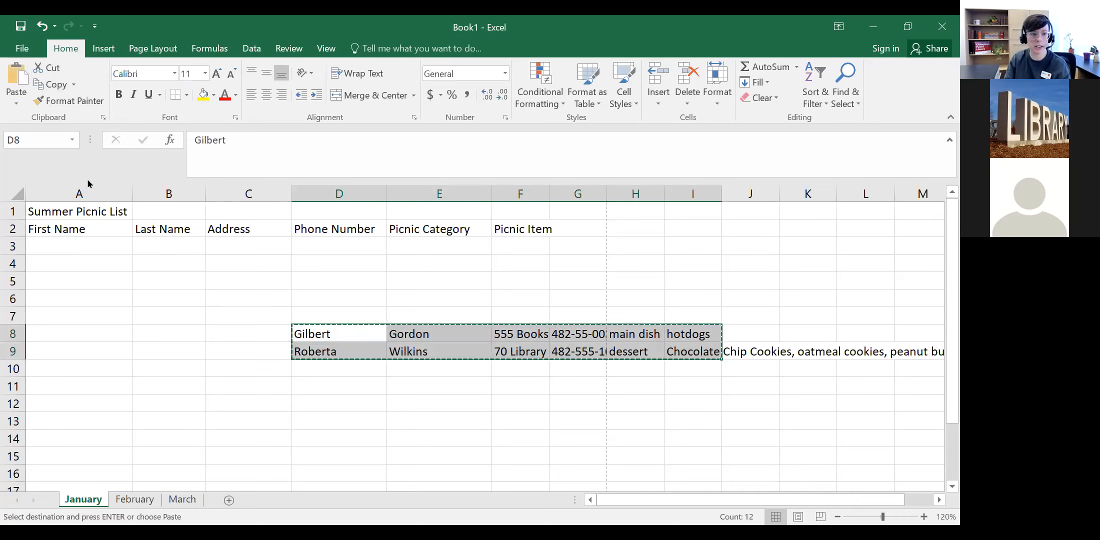
pyautogui.click(89, 246)
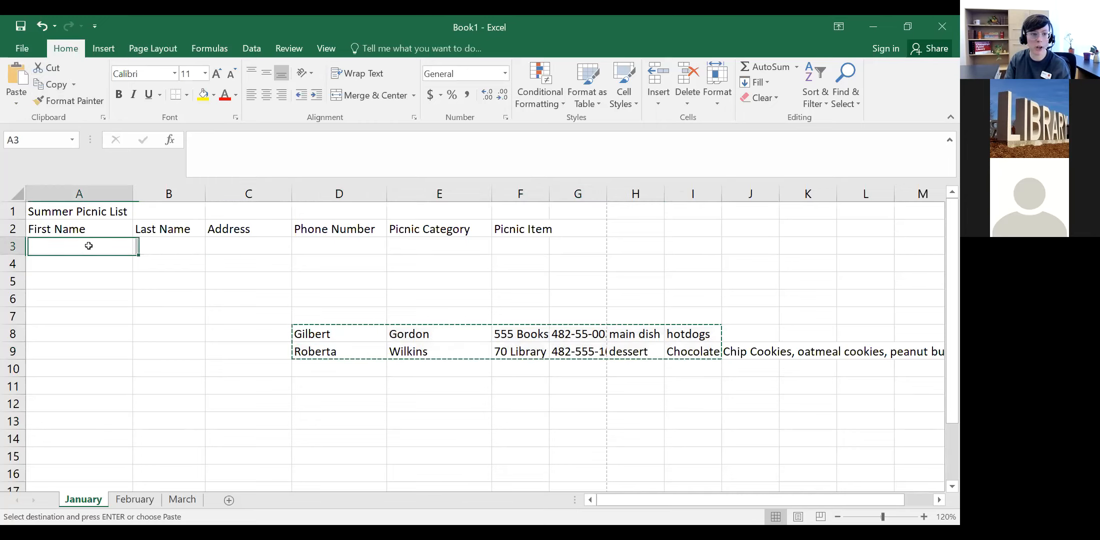
pyautogui.click(17, 77)
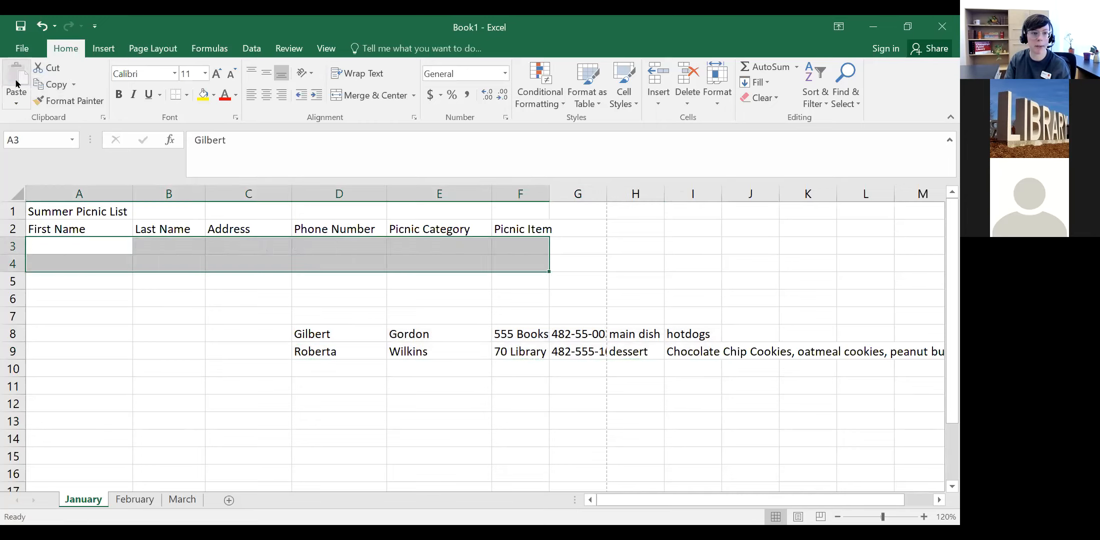
pyautogui.click(296, 340)
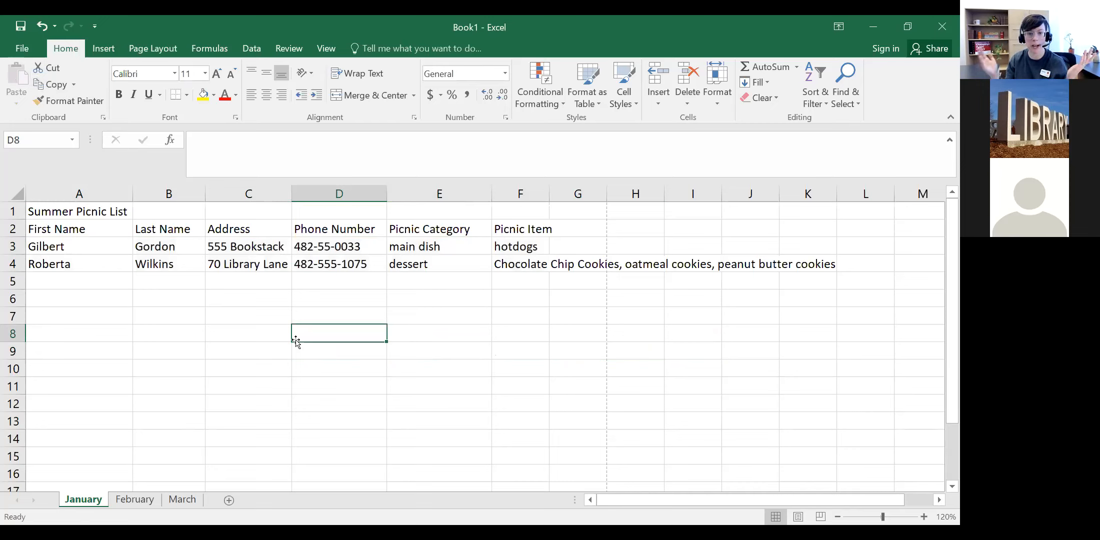
# Step: Add the missing 5 to the phone number in D3
pyautogui.doubleClick(330, 247)
pyautogui.write('5')
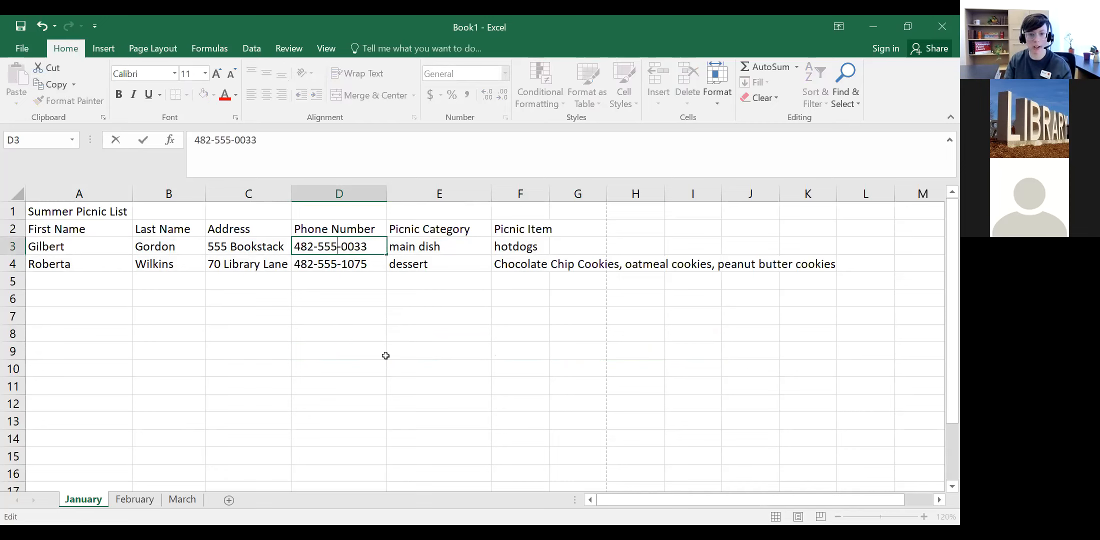
pyautogui.click(238, 245)
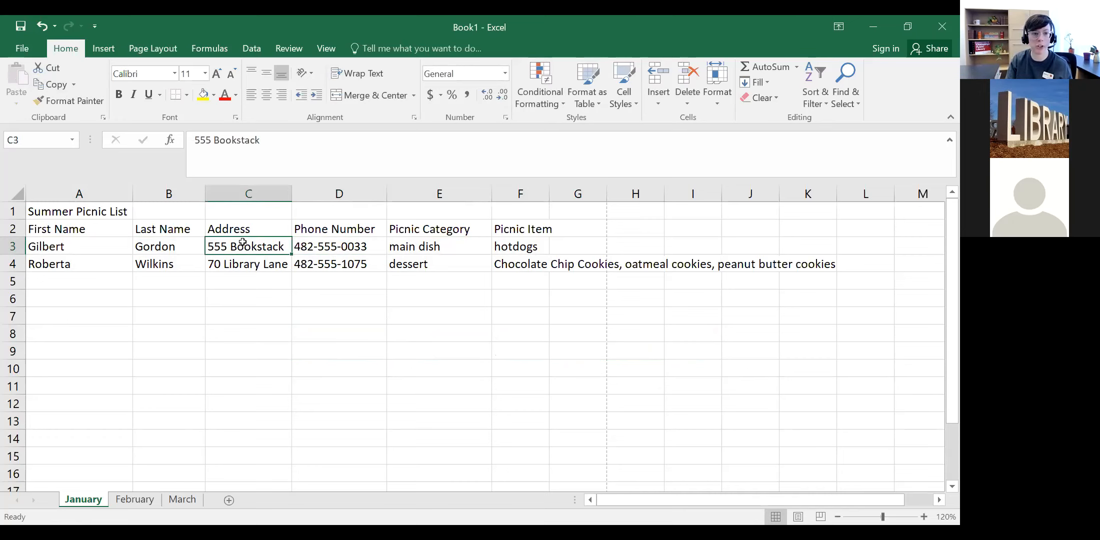
# Step: Cut the address from C3 and paste it into C8
pyautogui.click(50, 68)
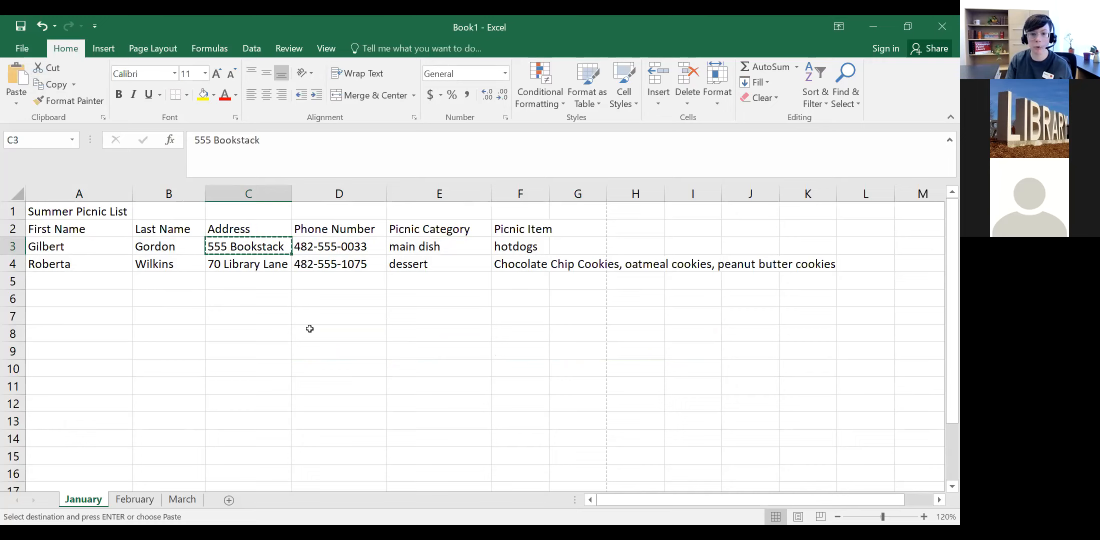
pyautogui.click(233, 331)
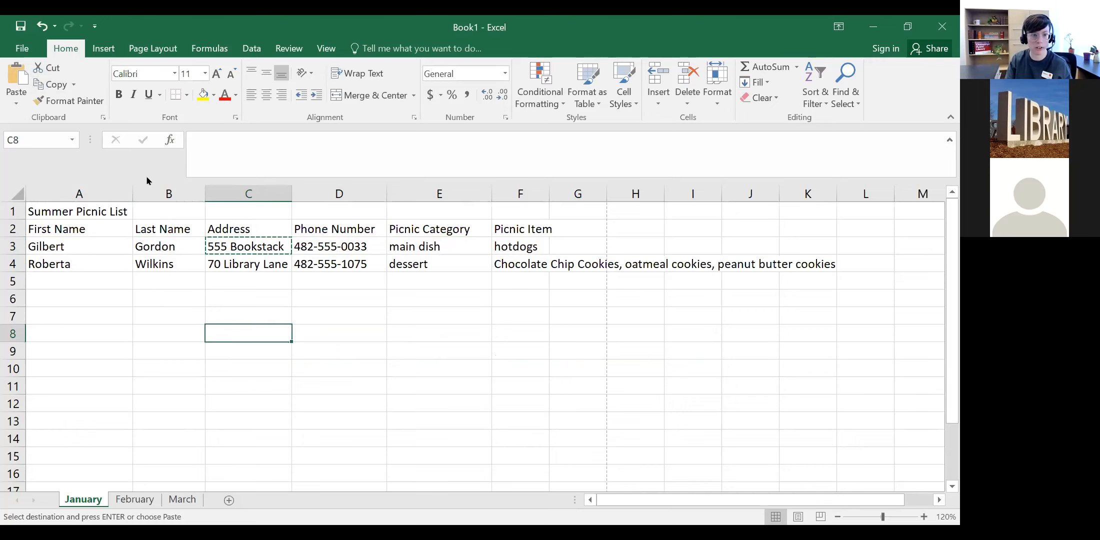
pyautogui.click(20, 80)
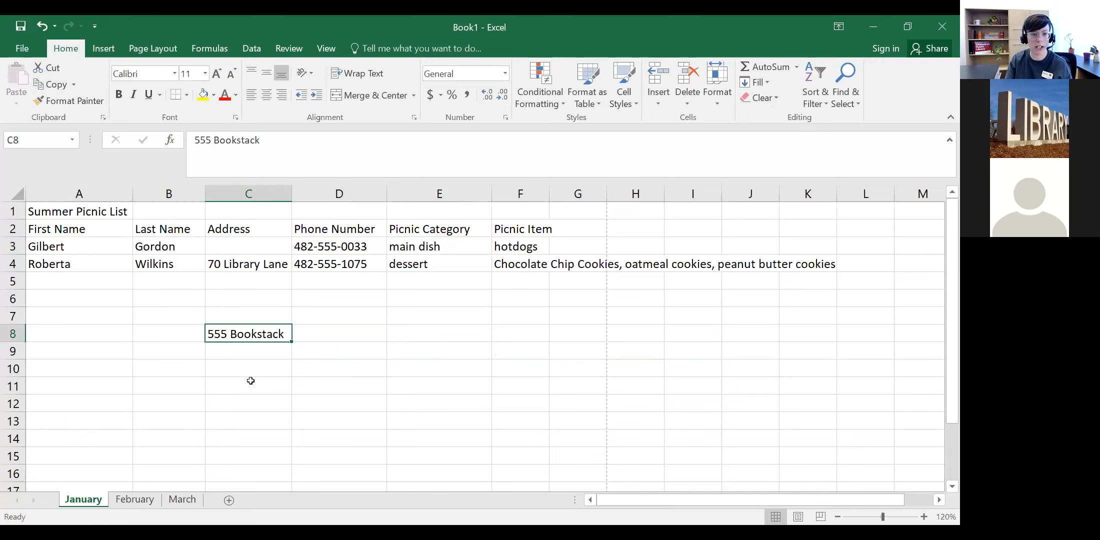
pyautogui.click(281, 368)
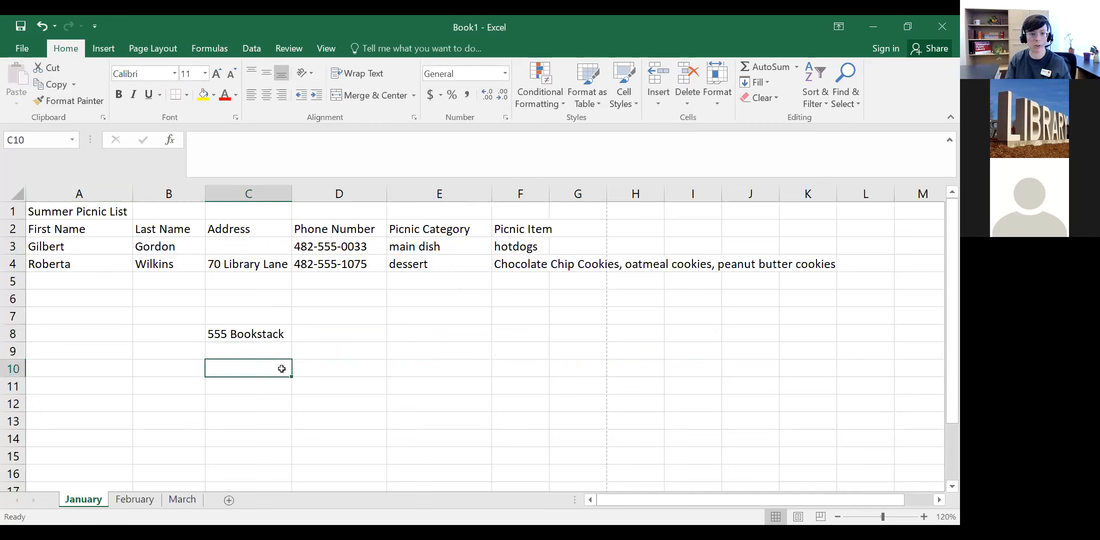
pyautogui.click(270, 335)
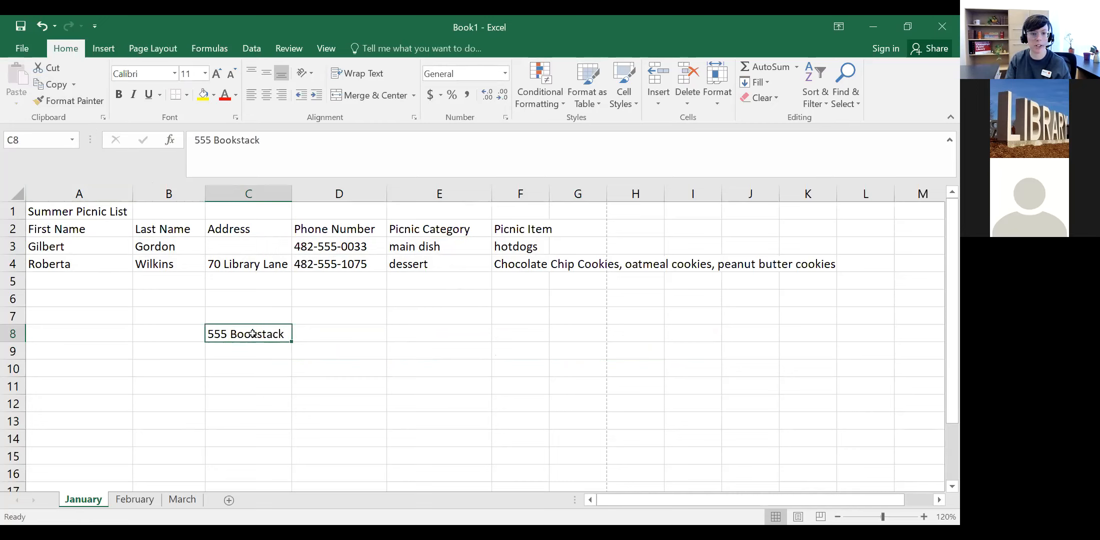
pyautogui.rightClick(253, 334)
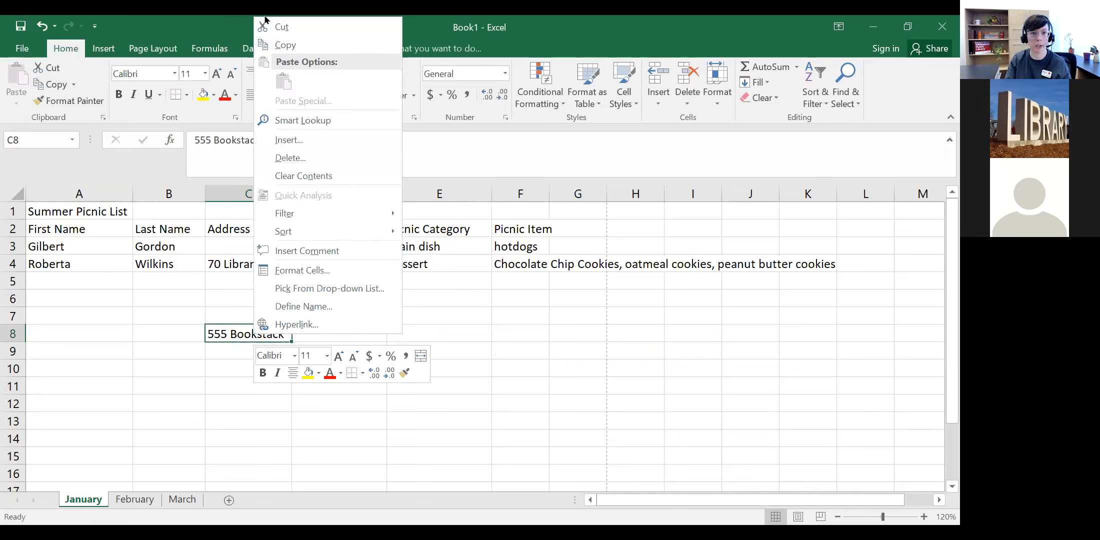
pyautogui.click(204, 299)
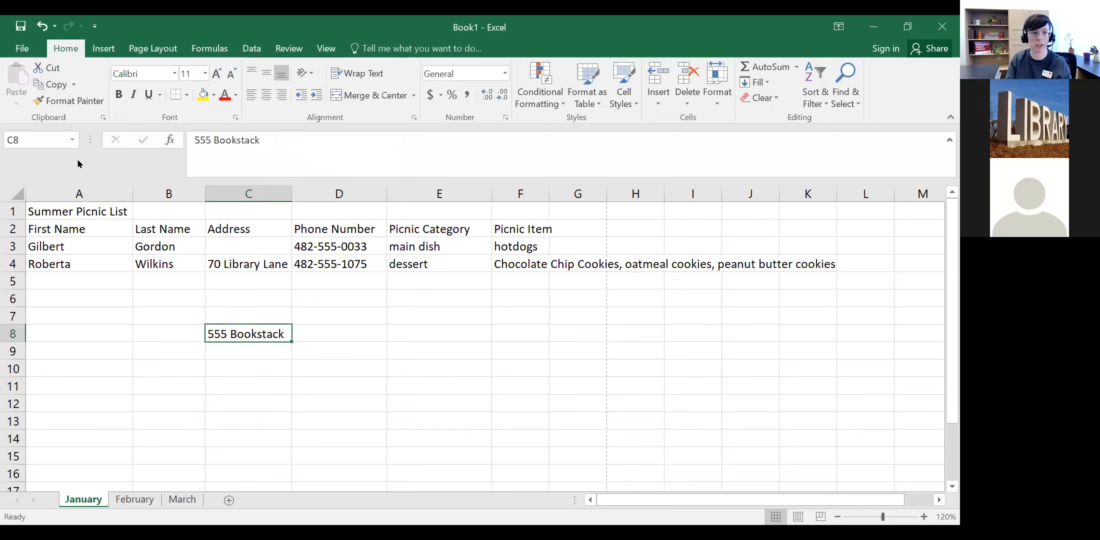
# Step: Copy the address from C8 and paste it into C3, F9, C11 and E12
pyautogui.click(50, 84)
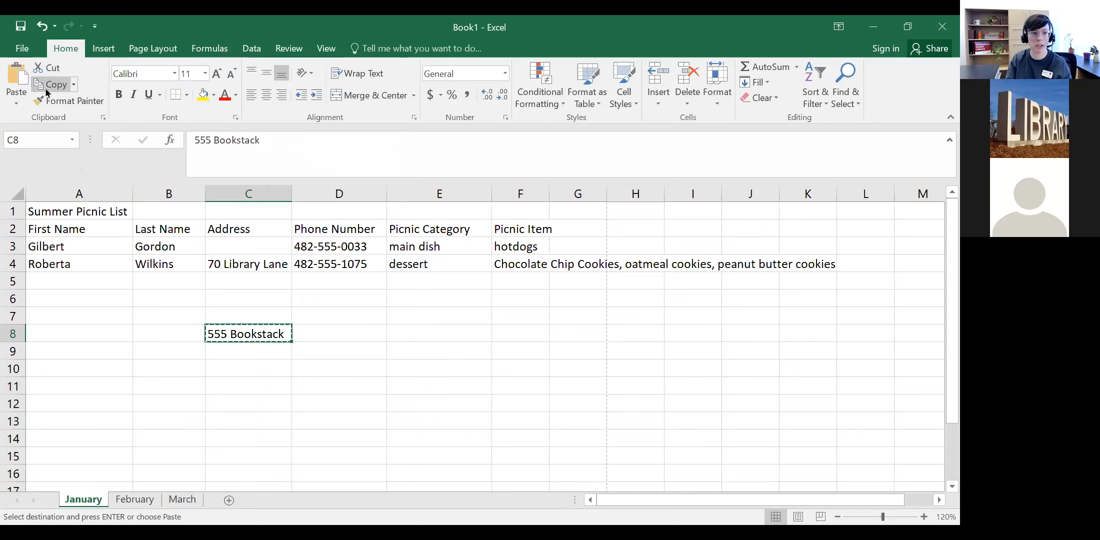
pyautogui.click(238, 243)
pyautogui.click(16, 75)
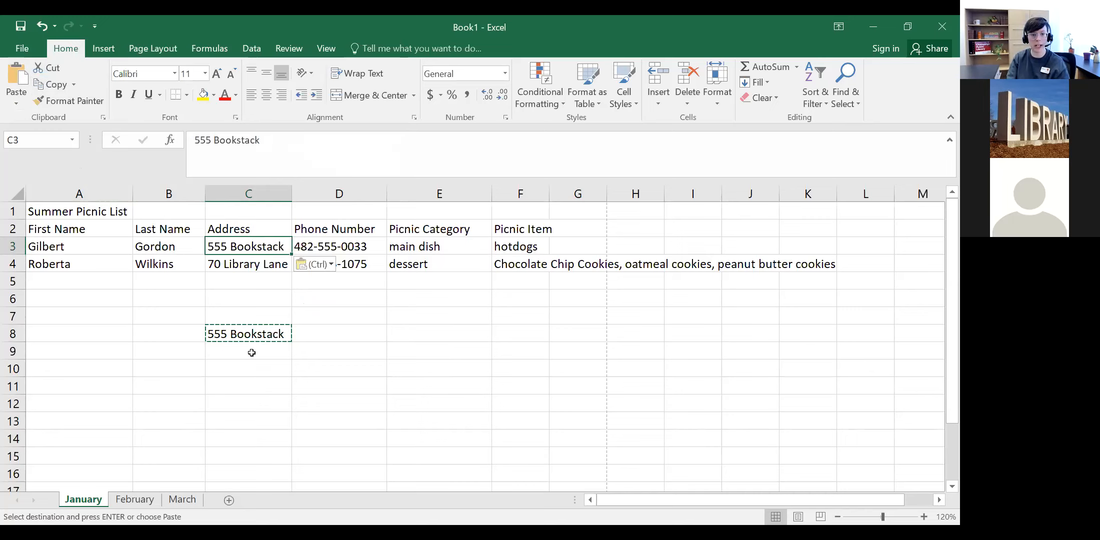
pyautogui.click(494, 346)
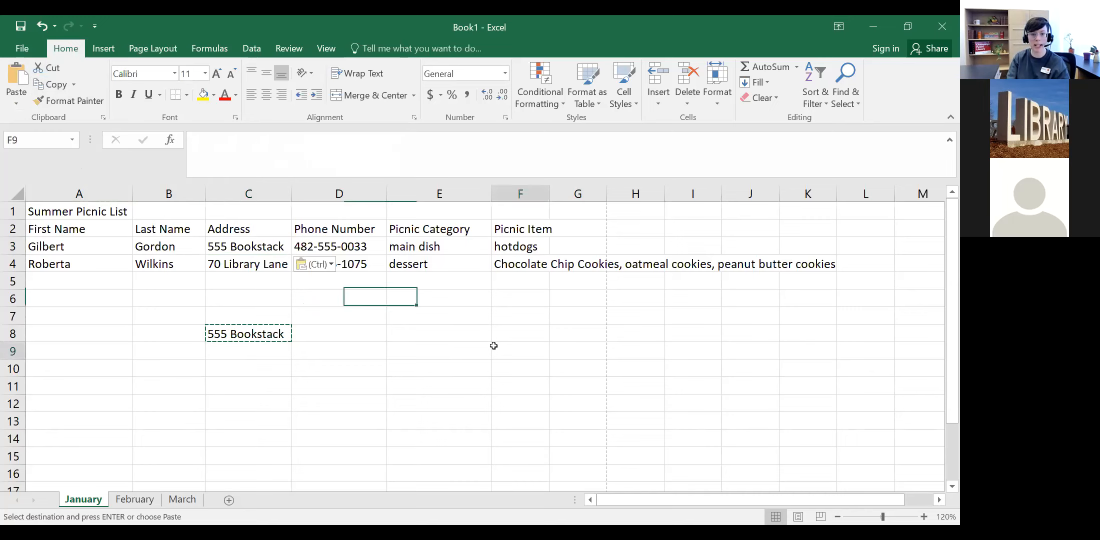
pyautogui.click(17, 75)
pyautogui.click(276, 379)
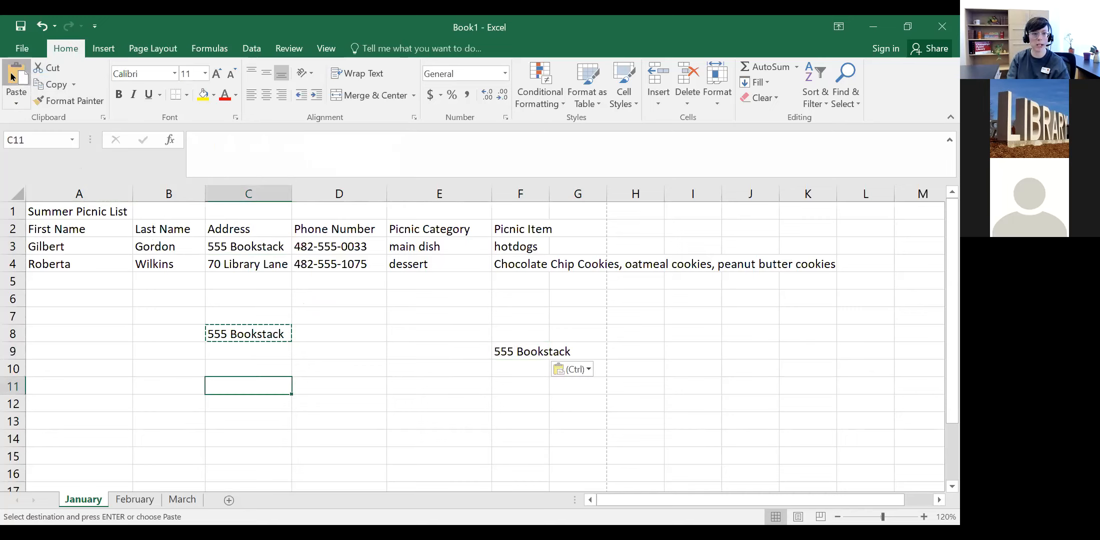
pyautogui.hotkey('ctrl', 'v')
pyautogui.click(407, 404)
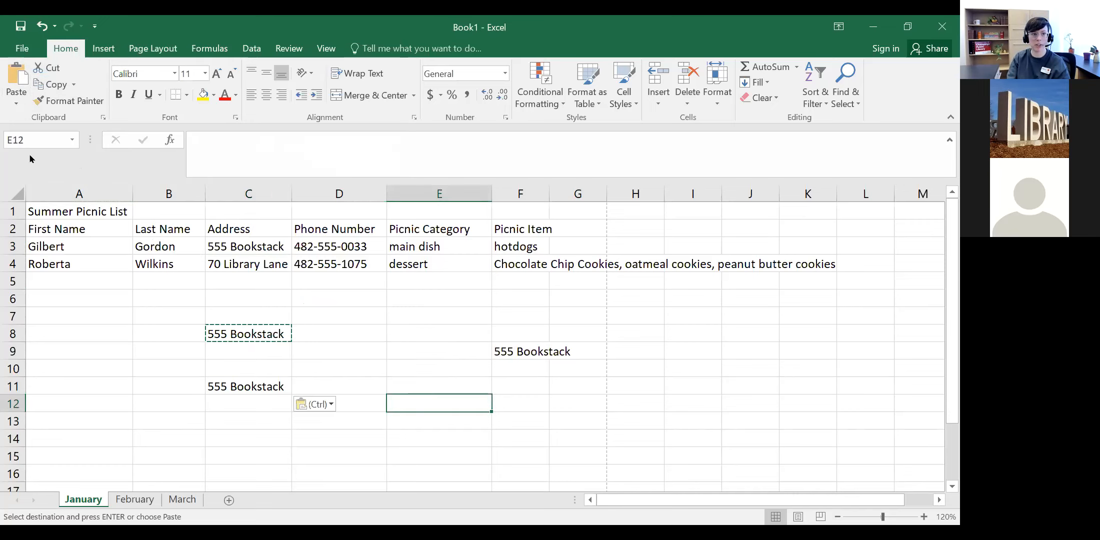
pyautogui.click(17, 75)
# Step: Paste further copies of the address into A8, A6 and E6
pyautogui.click(105, 335)
pyautogui.click(17, 75)
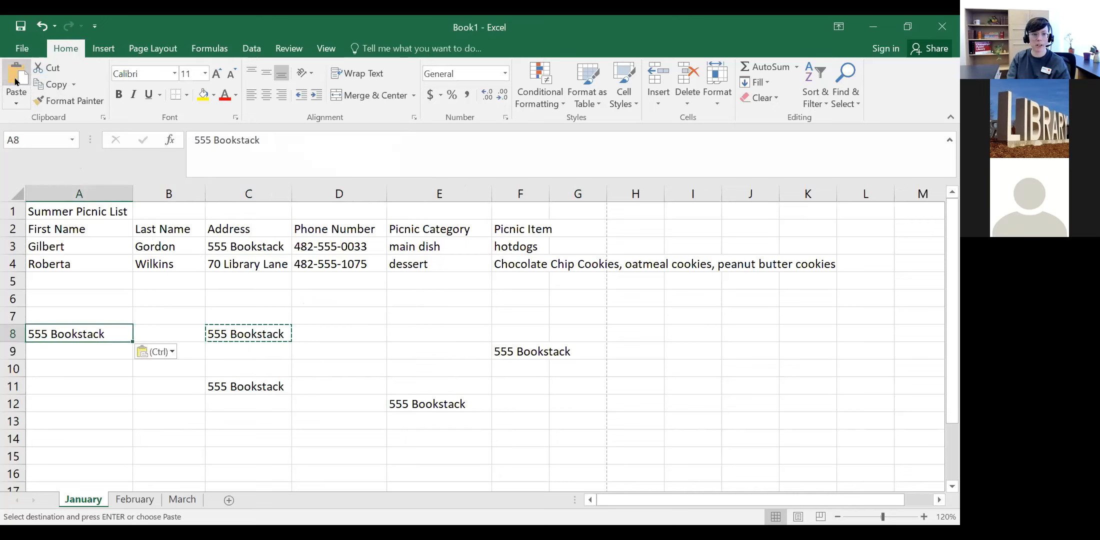
pyautogui.click(123, 291)
pyautogui.click(17, 75)
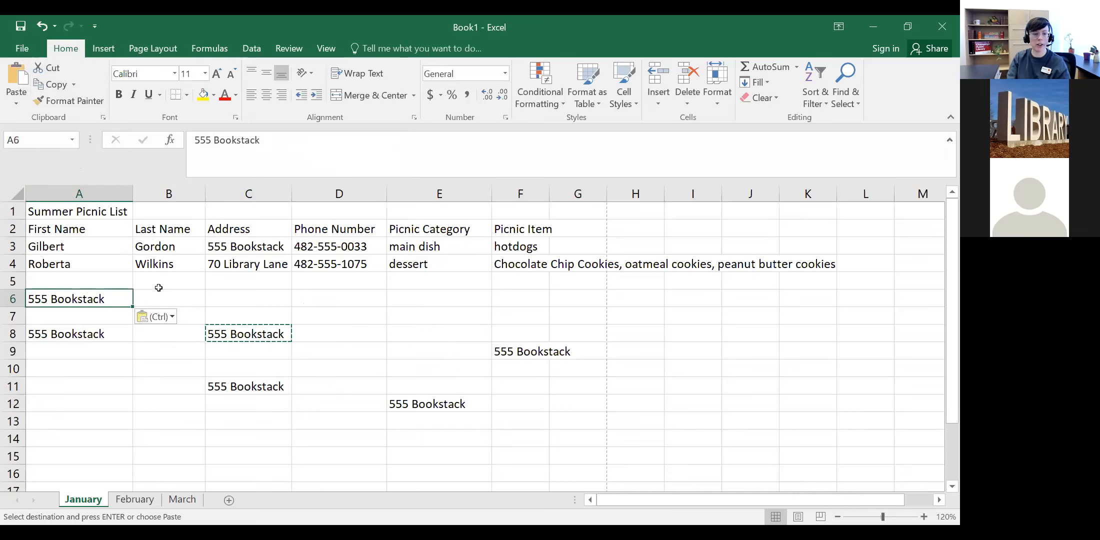
pyautogui.click(168, 305)
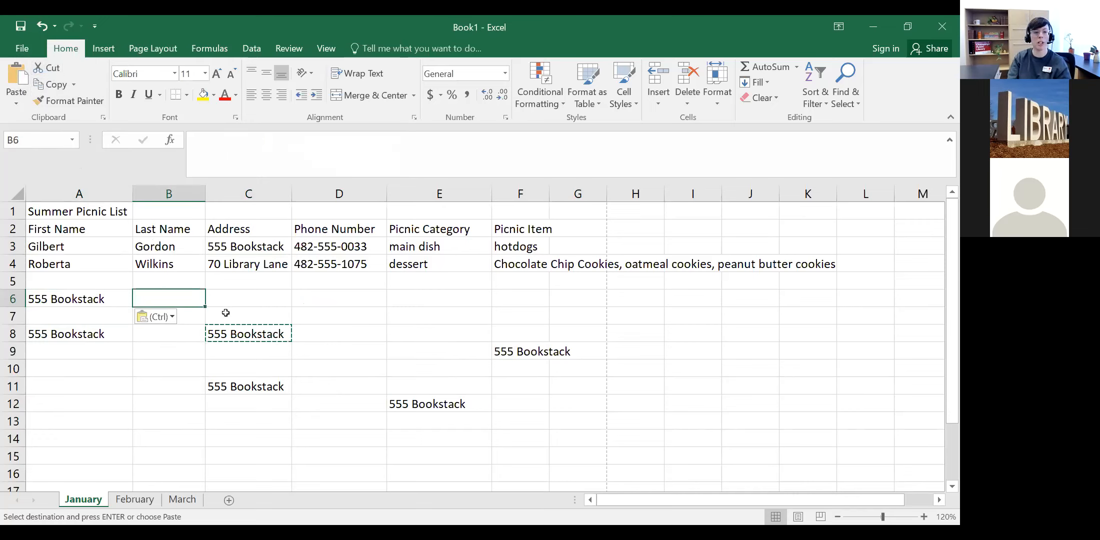
pyautogui.click(339, 299)
pyautogui.click(420, 298)
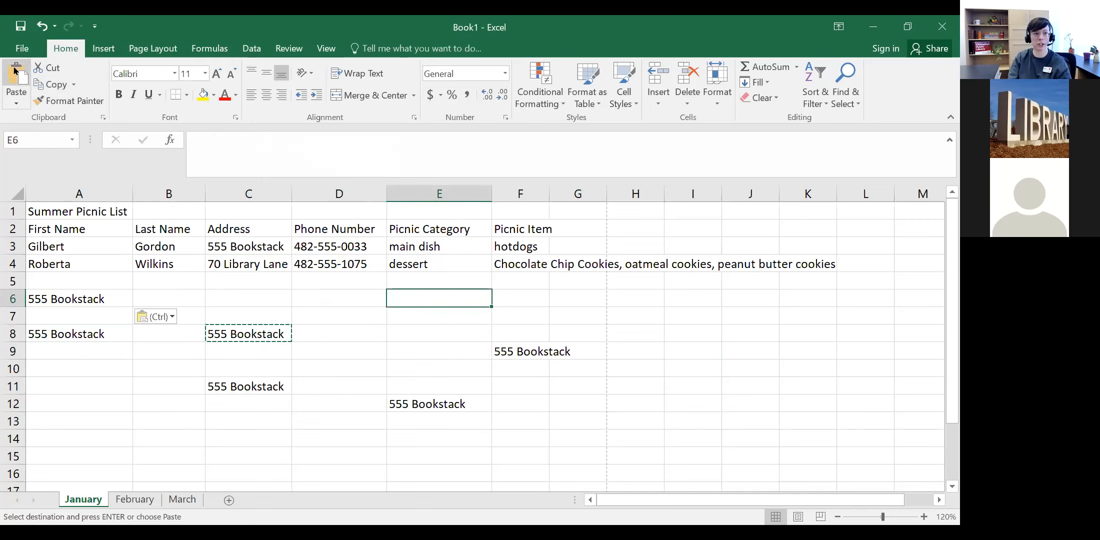
pyautogui.click(17, 97)
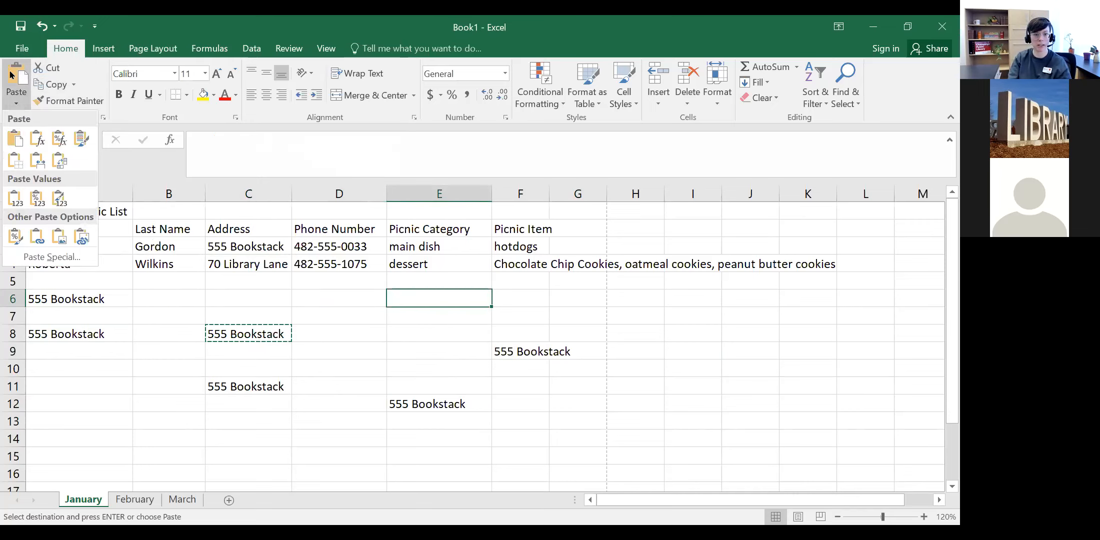
pyautogui.hotkey('ctrl', 'v')
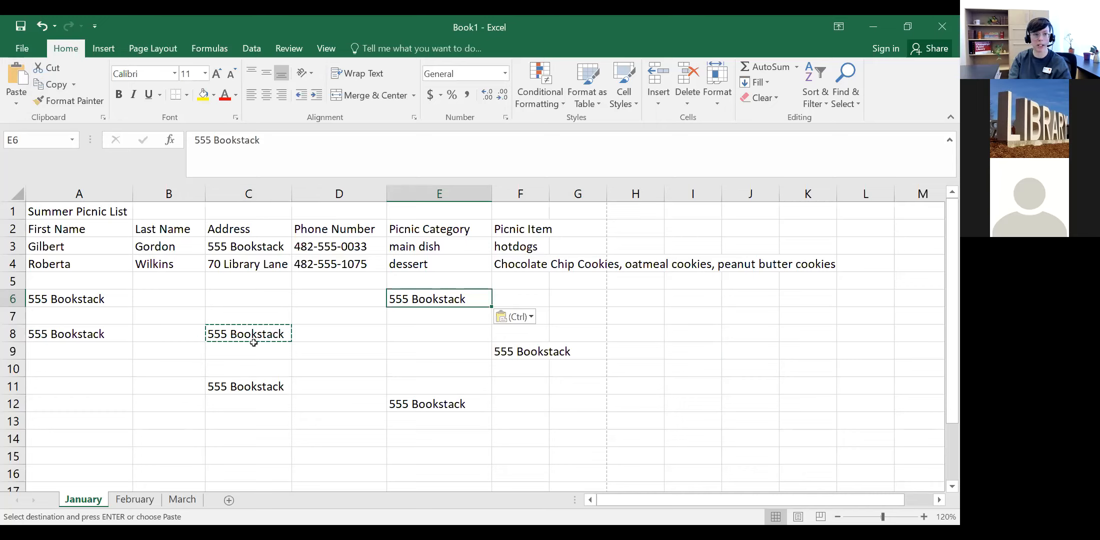
pyautogui.click(75, 301)
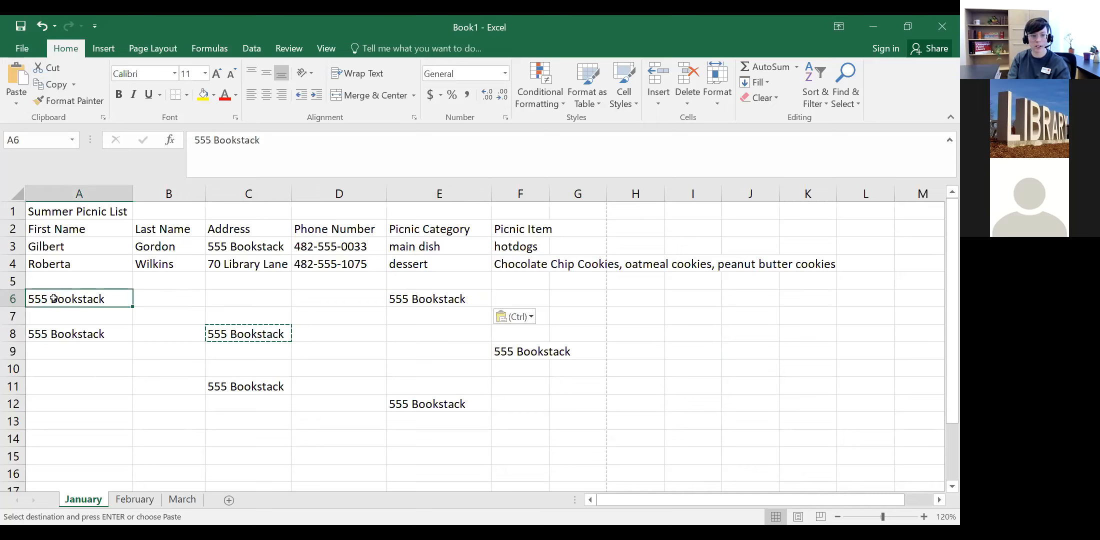
# Step: Delete the stray address copies in A6, A8, C8, C11, E6, E12 and F9
pyautogui.press('Delete')
pyautogui.click(75, 334)
pyautogui.press('Delete')
pyautogui.click(248, 334)
pyautogui.press('Delete')
pyautogui.click(248, 386)
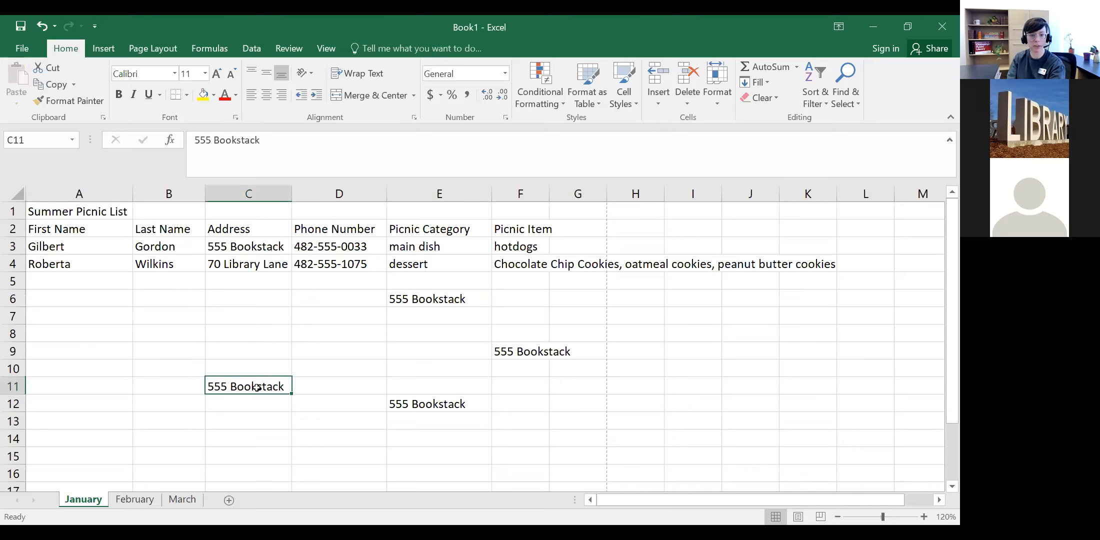
pyautogui.press('Delete')
pyautogui.click(444, 417)
pyautogui.click(435, 299)
pyautogui.press('Delete')
pyautogui.click(442, 404)
pyautogui.press('Delete')
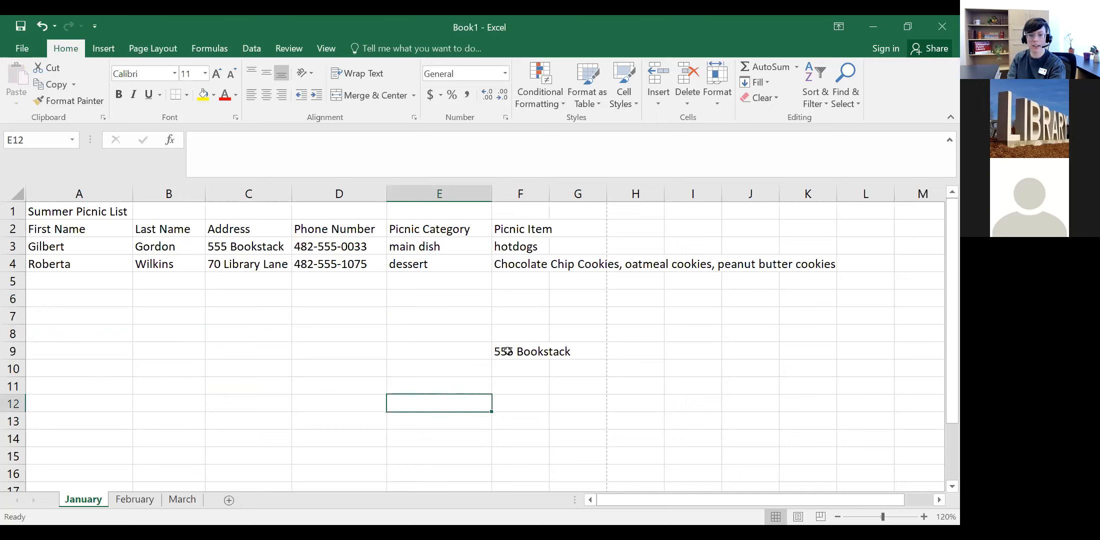
pyautogui.click(511, 350)
pyautogui.press('Delete')
# Step: Confirm C3 still holds the address and row 6 is empty, ending on A3
pyautogui.click(375, 390)
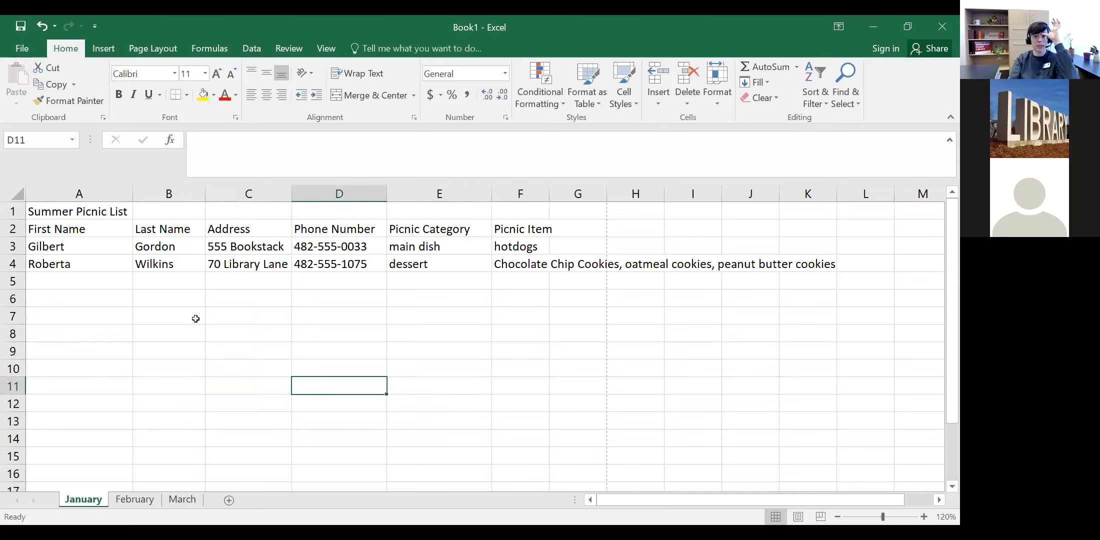
pyautogui.click(244, 247)
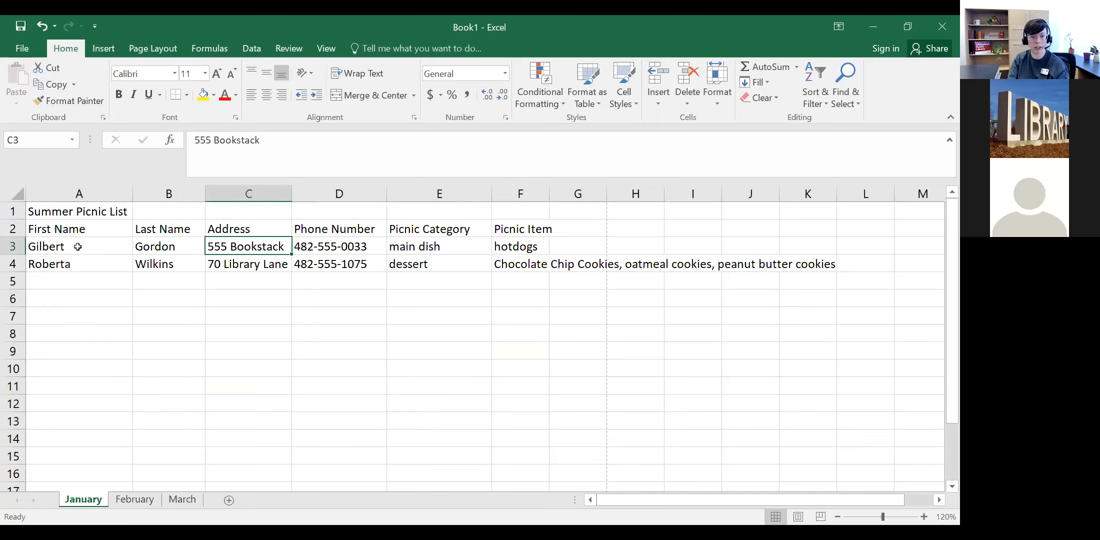
pyautogui.click(127, 300)
pyautogui.click(76, 247)
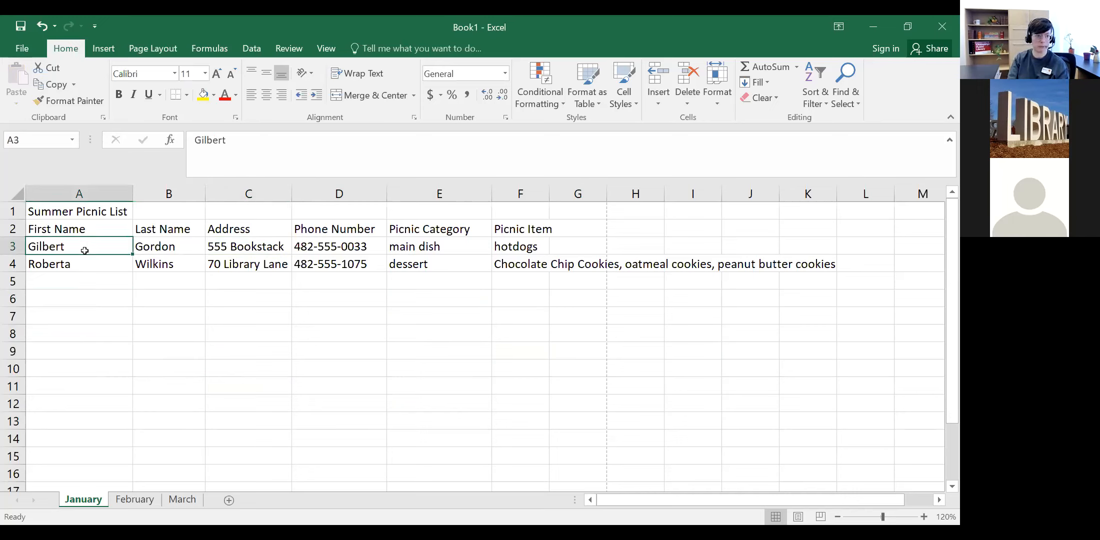
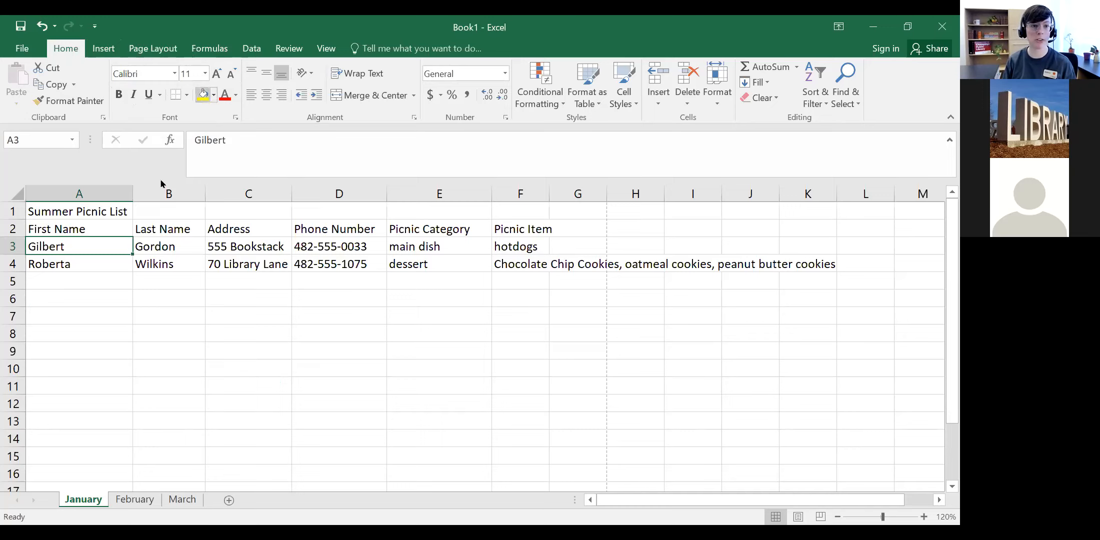
# Step: Click through the header row cells, ending on the Summer Picnic List title in A1
pyautogui.click(113, 214)
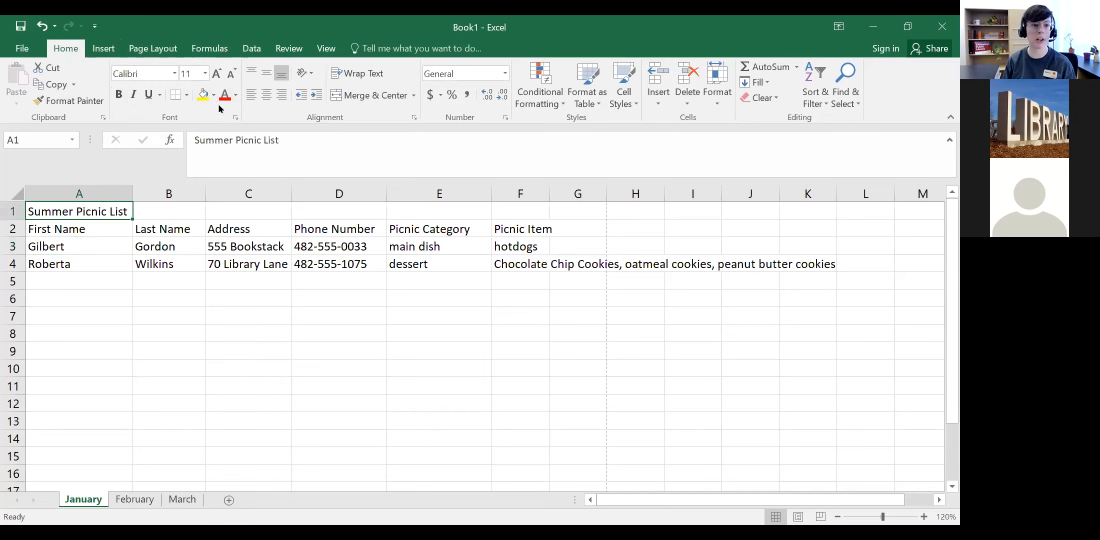
pyautogui.click(153, 227)
pyautogui.click(212, 224)
pyautogui.click(310, 228)
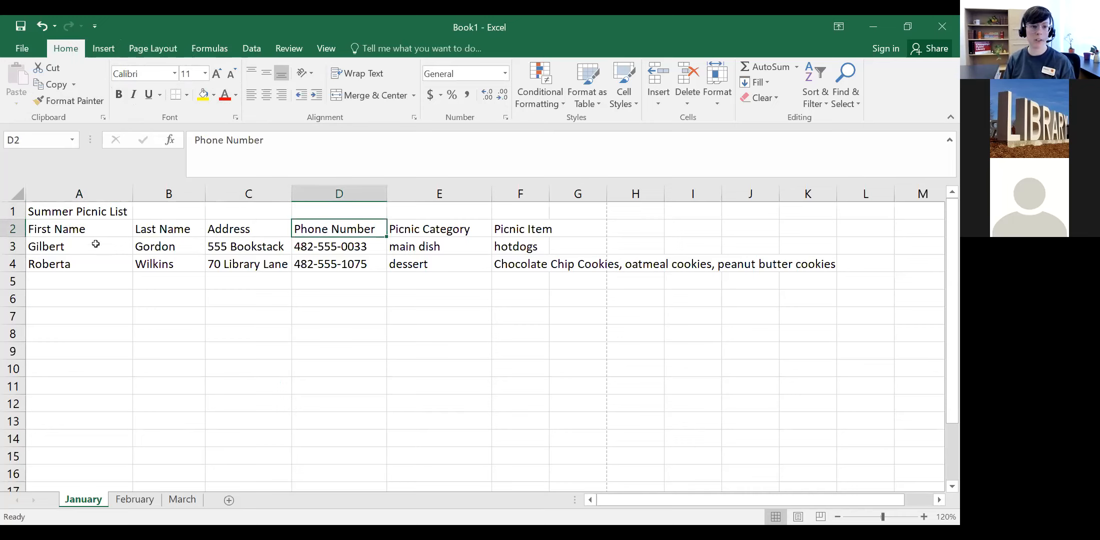
pyautogui.click(84, 231)
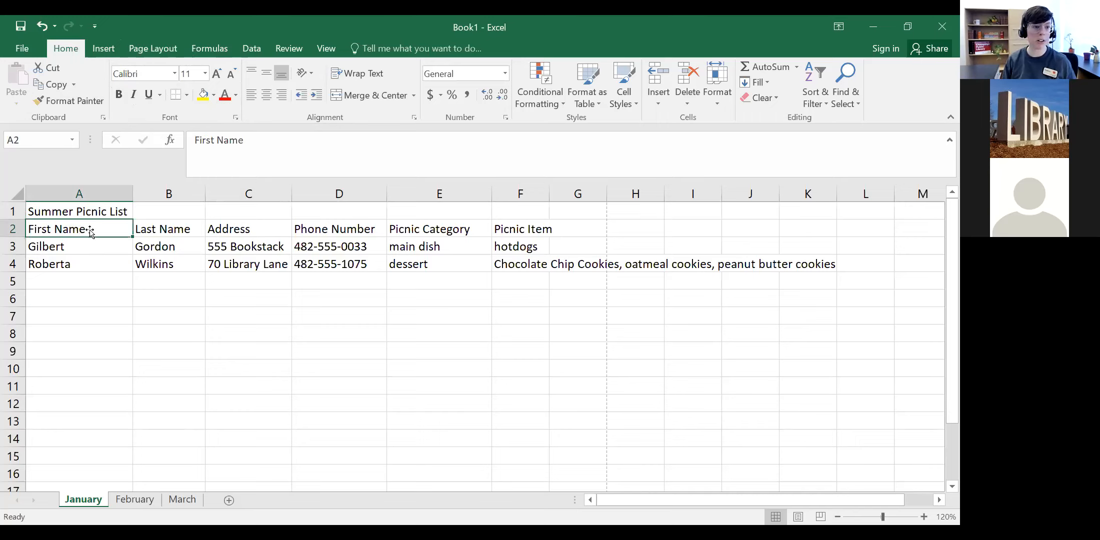
pyautogui.click(558, 226)
pyautogui.click(114, 212)
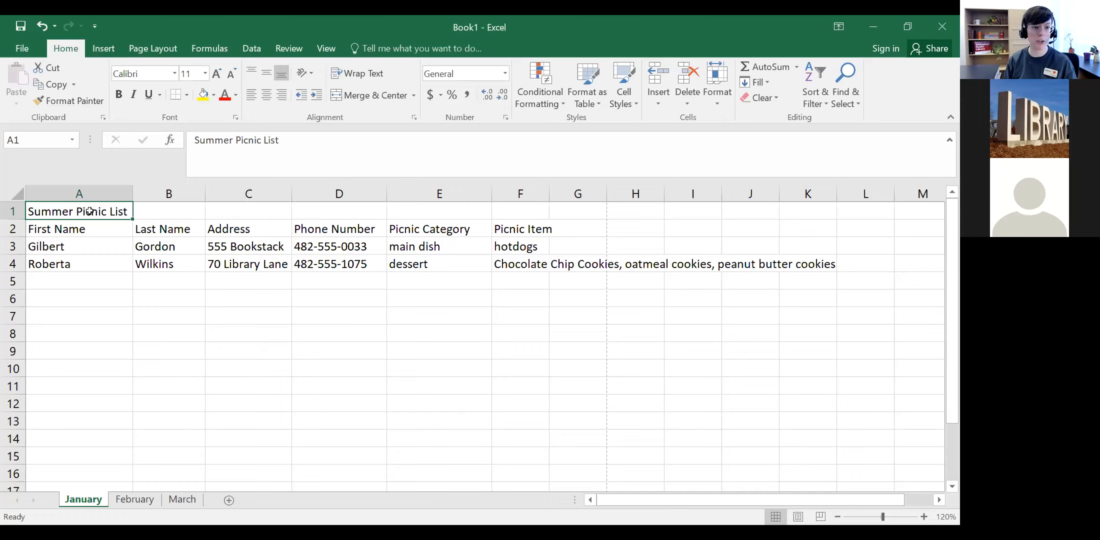
pyautogui.click(159, 231)
pyautogui.click(88, 210)
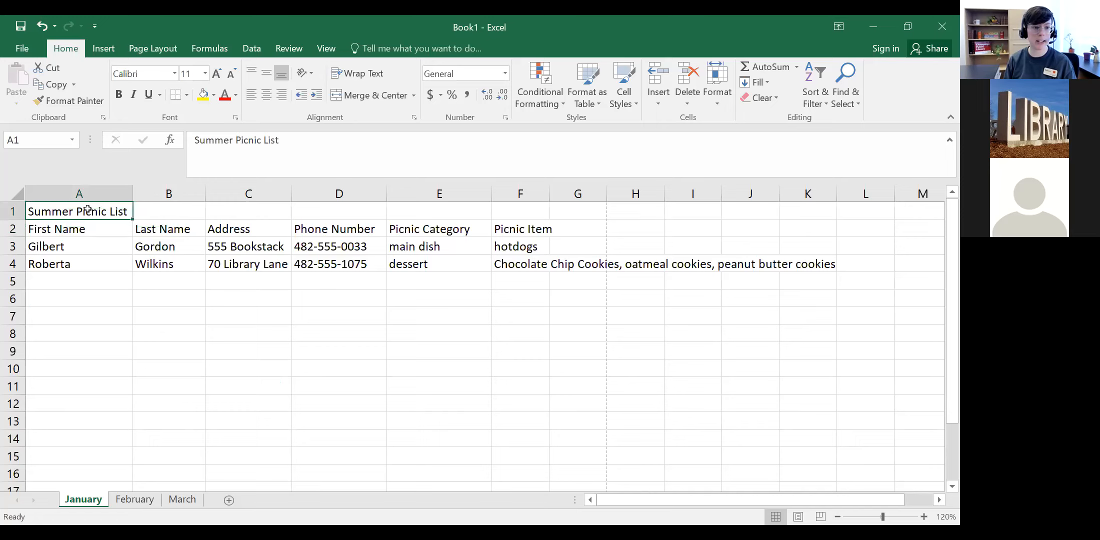
# Step: Bold the title and set its font size to 22 after trying larger and smaller sizes
pyautogui.click(120, 96)
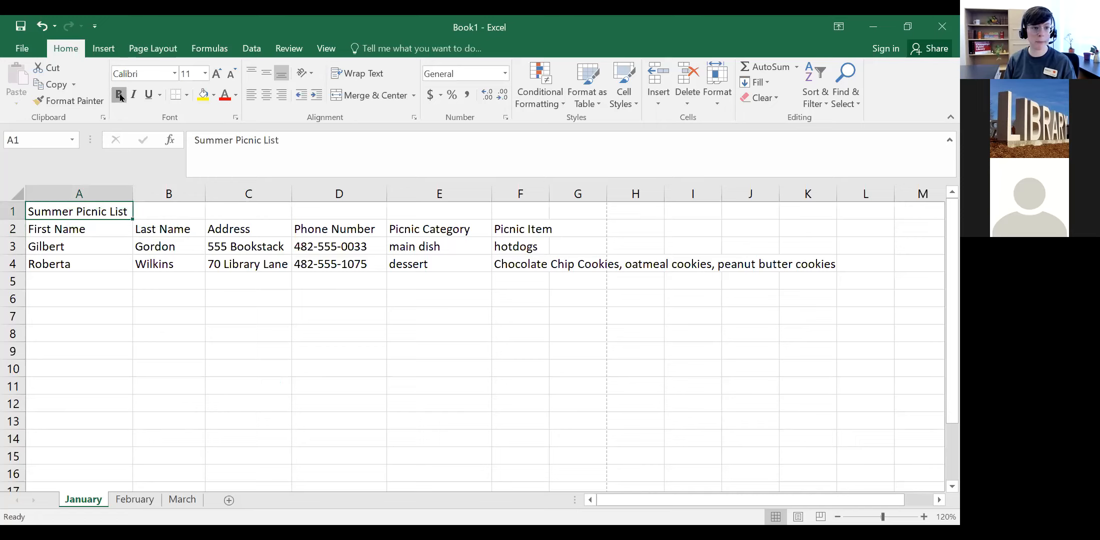
pyautogui.click(219, 74)
pyautogui.click(218, 74)
pyautogui.click(219, 74)
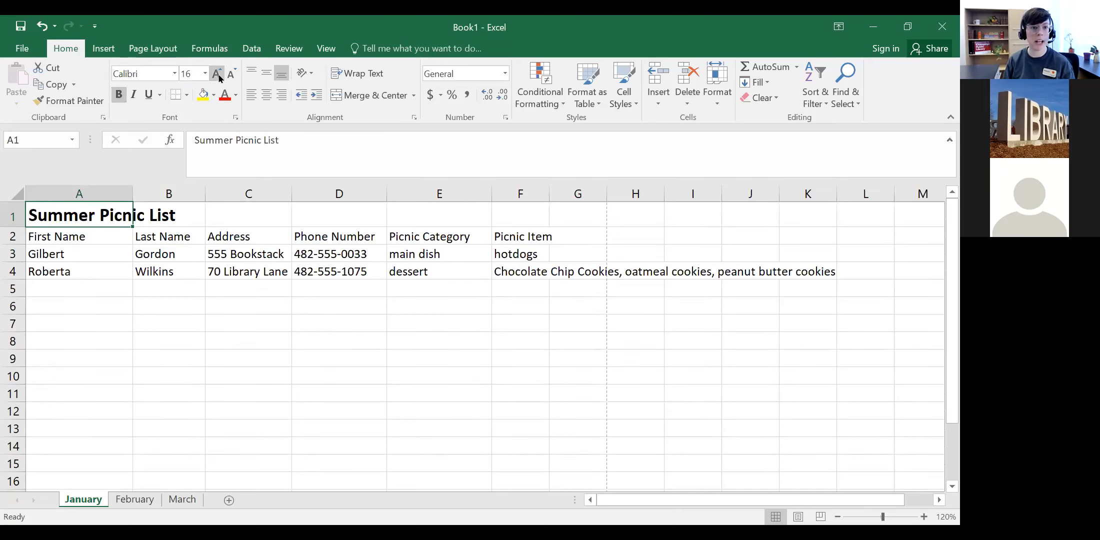
pyautogui.click(233, 74)
pyautogui.click(233, 74)
pyautogui.click(233, 74)
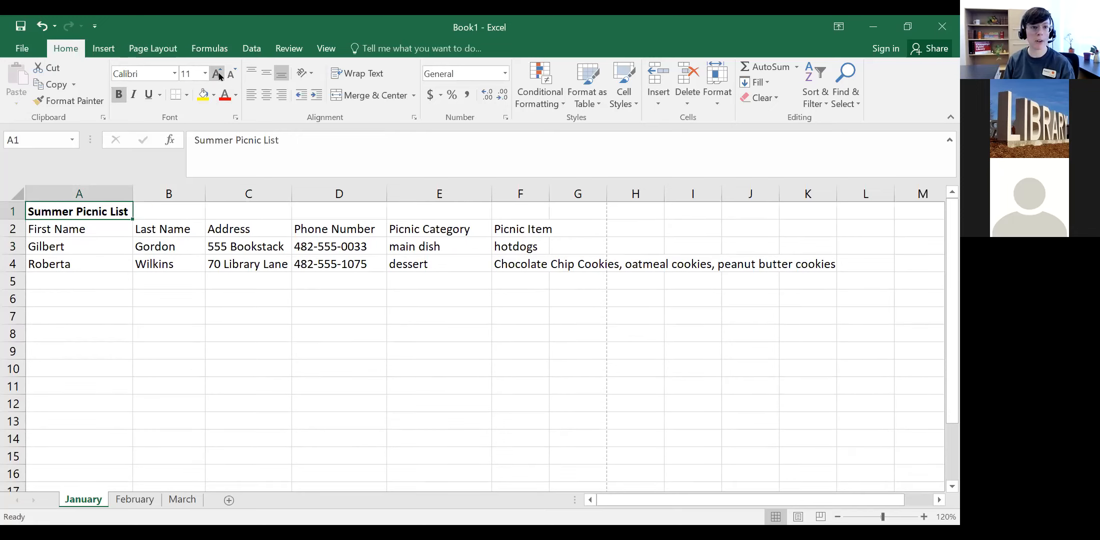
pyautogui.click(205, 74)
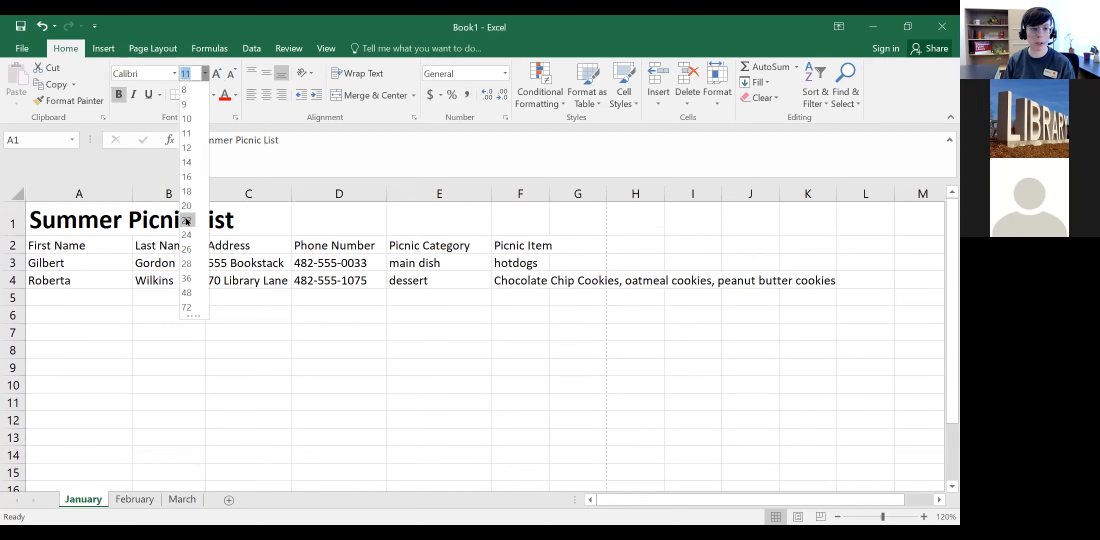
pyautogui.click(186, 220)
pyautogui.click(102, 328)
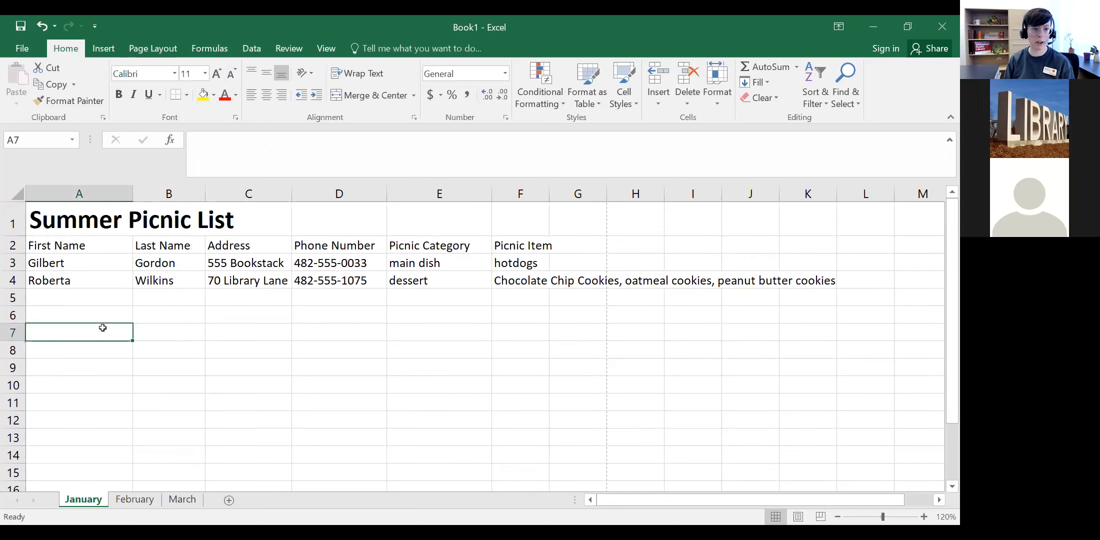
pyautogui.click(106, 218)
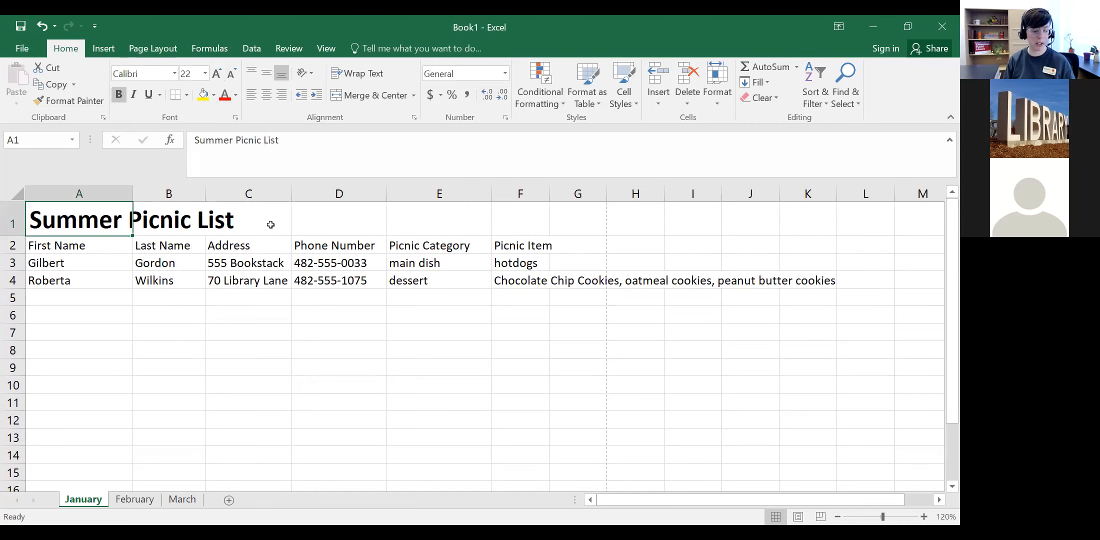
pyautogui.click(175, 74)
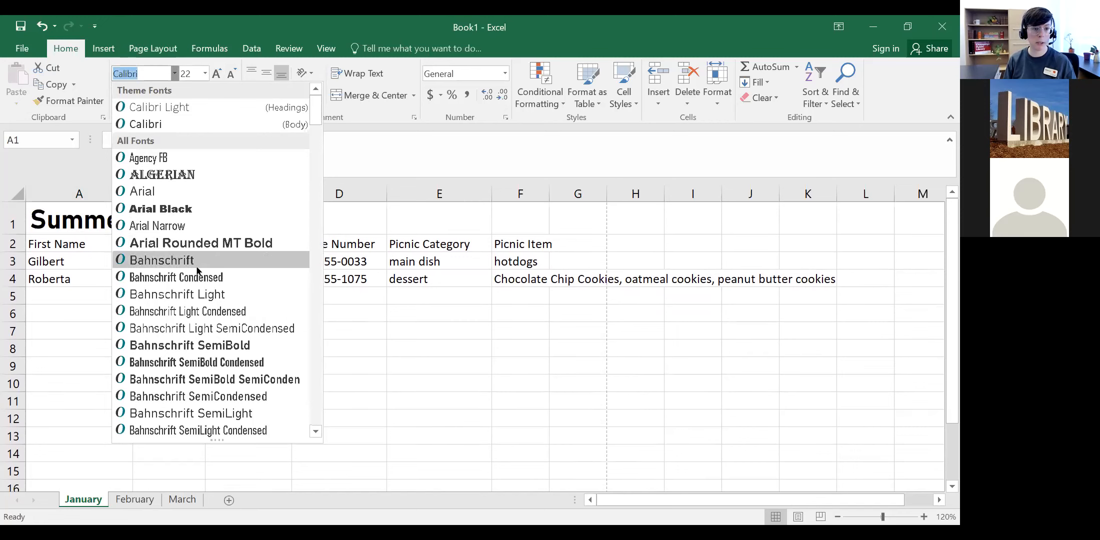
# Step: Set the A1 title's font to Modern No. 20
pyautogui.scroll(-8, 199, 273)
pyautogui.scroll(-10, 199, 273)
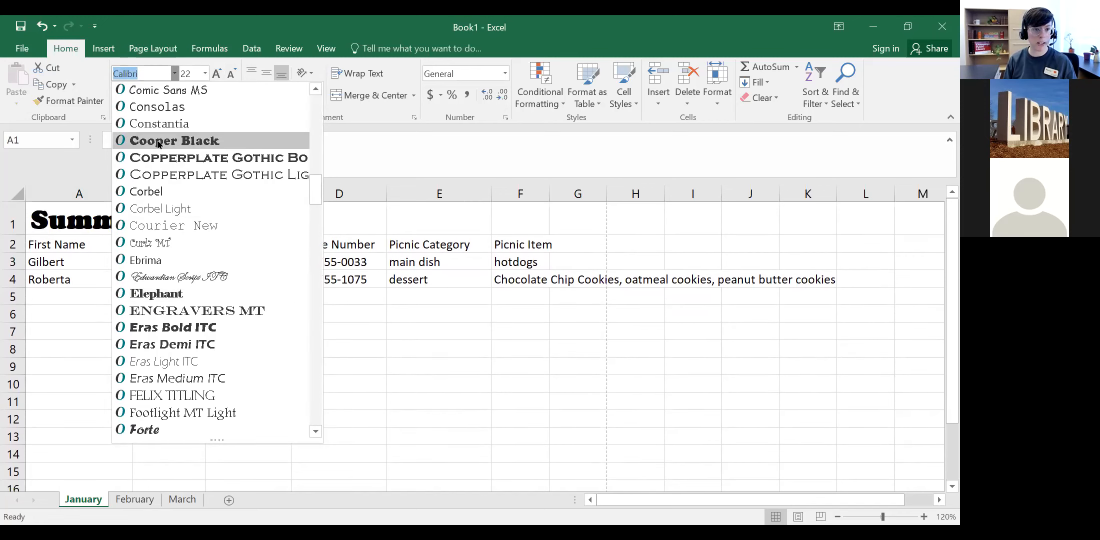
pyautogui.scroll(-3, 224, 299)
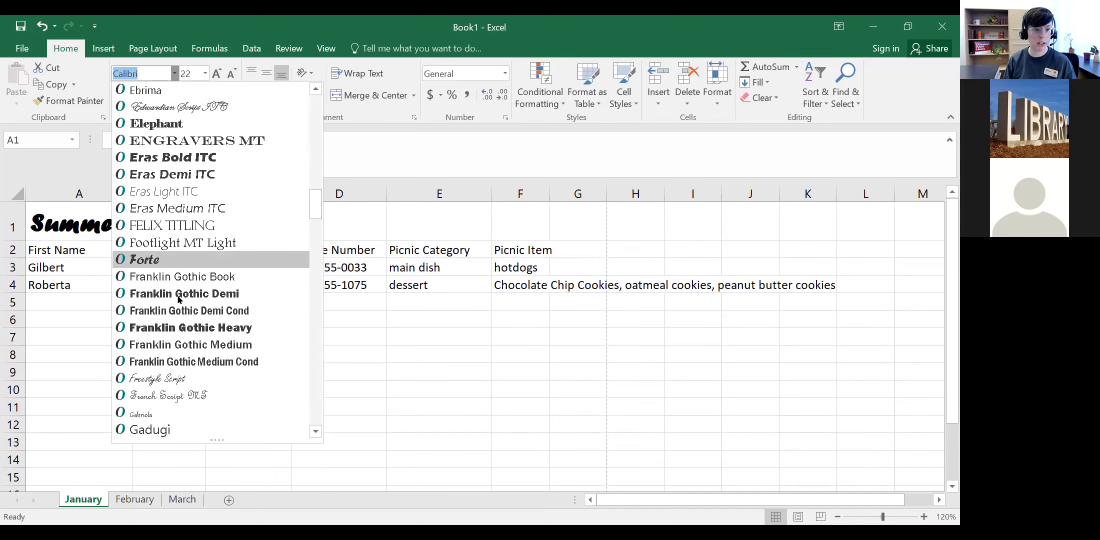
pyautogui.scroll(-10, 175, 389)
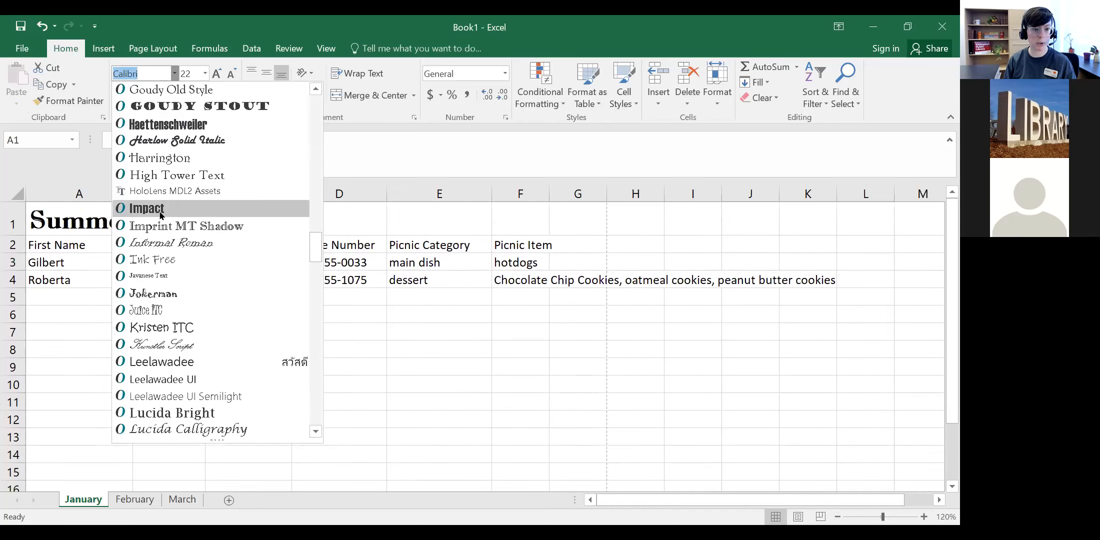
pyautogui.scroll(-15, 184, 359)
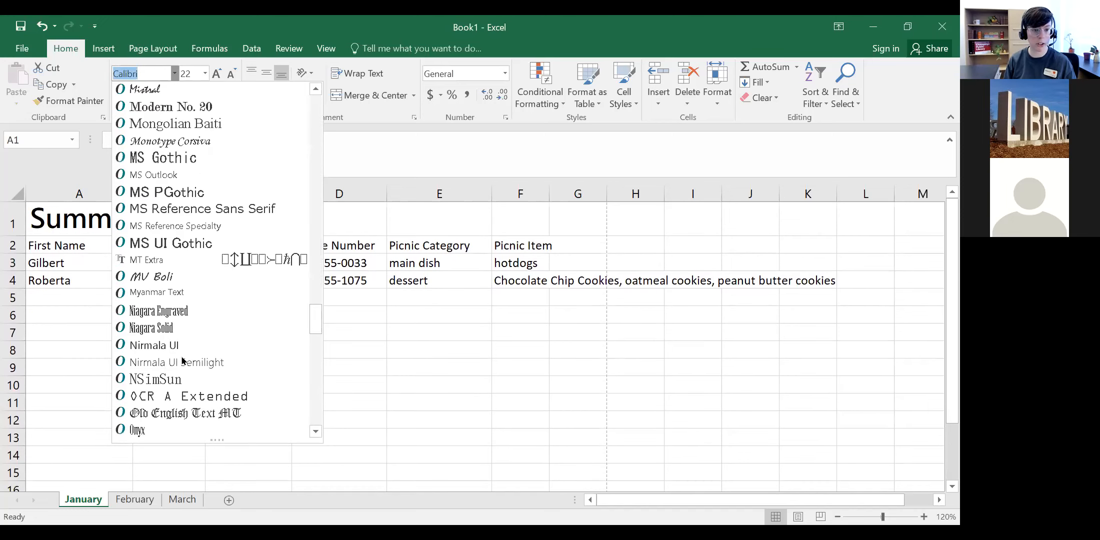
pyautogui.click(160, 106)
# Step: Review the new title font, then click between the First Name header, A4 and the F4 cookie list
pyautogui.click(123, 344)
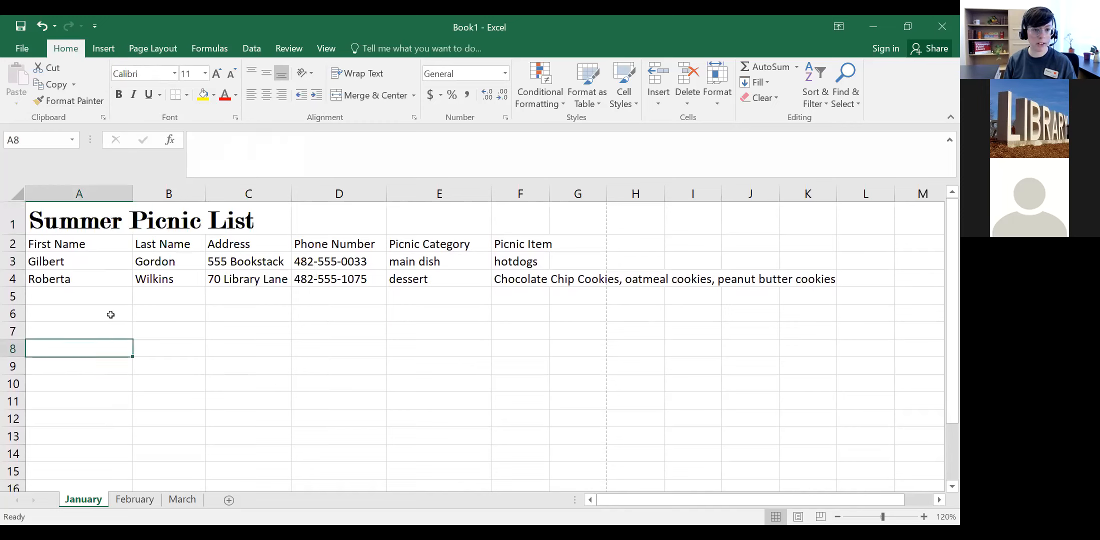
pyautogui.click(86, 221)
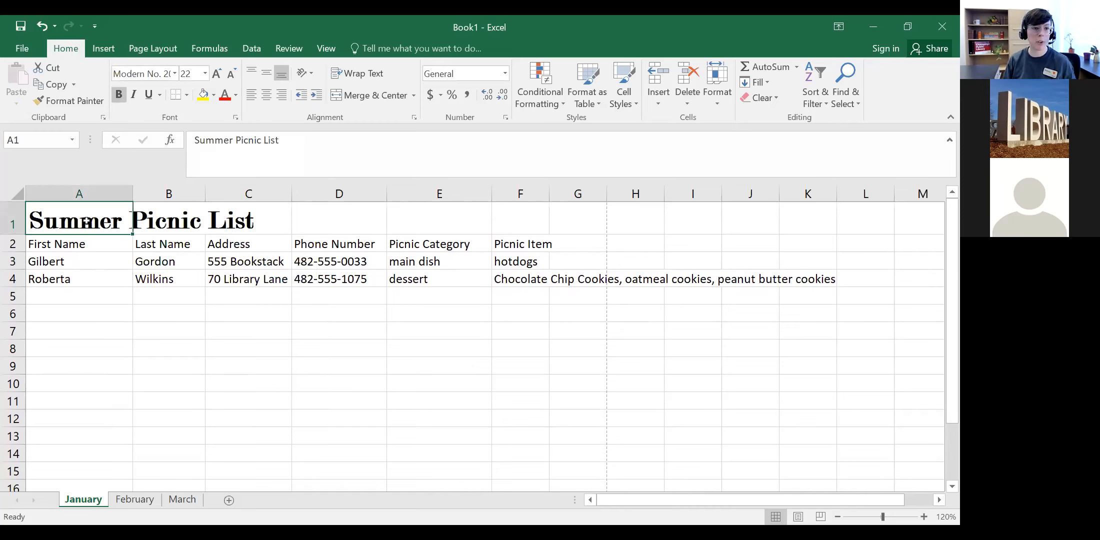
pyautogui.click(94, 246)
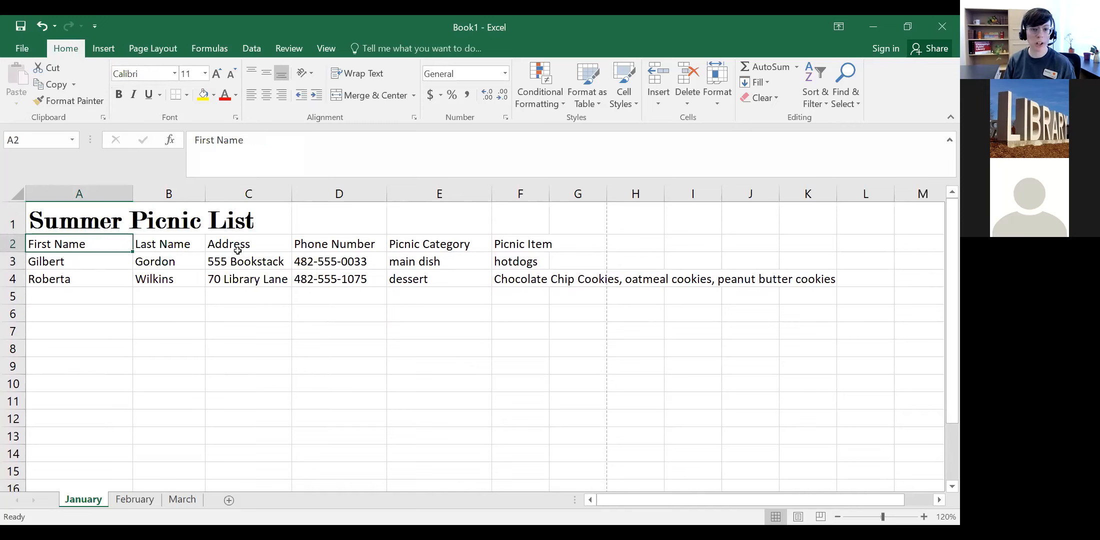
pyautogui.click(527, 280)
pyautogui.click(85, 245)
pyautogui.click(87, 278)
pyautogui.click(513, 272)
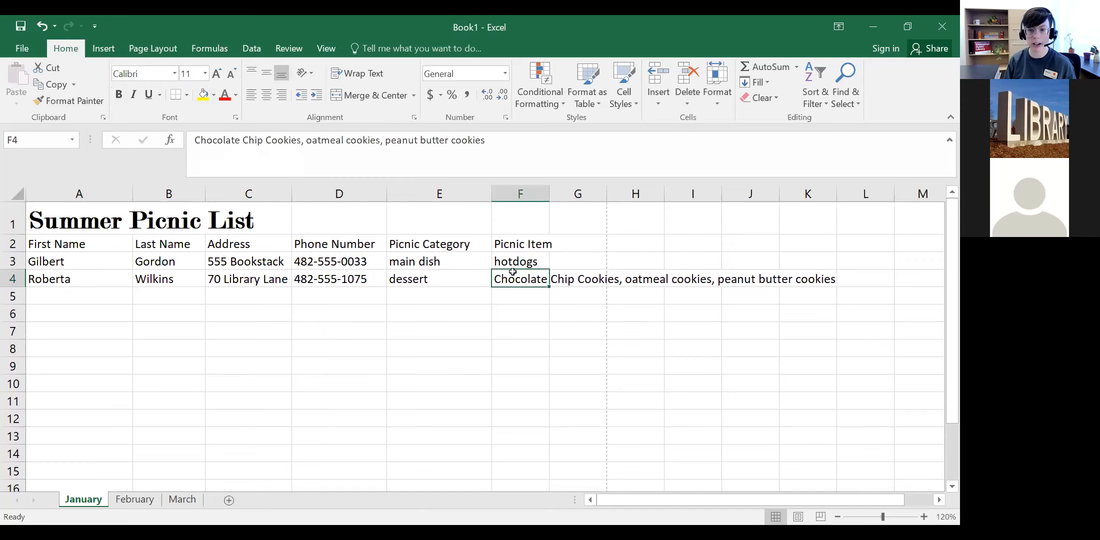
pyautogui.click(79, 244)
pyautogui.click(97, 278)
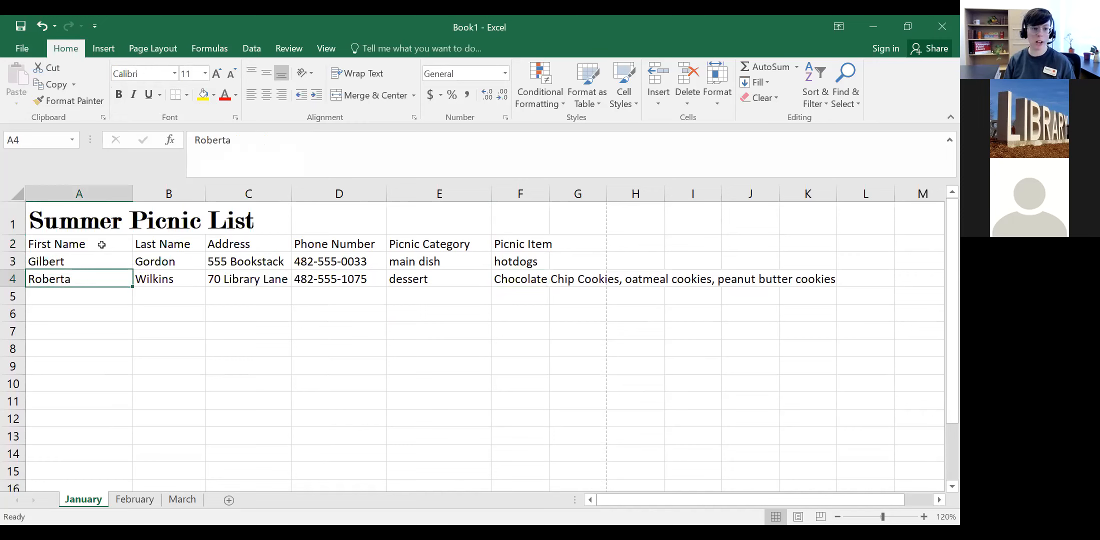
pyautogui.click(102, 245)
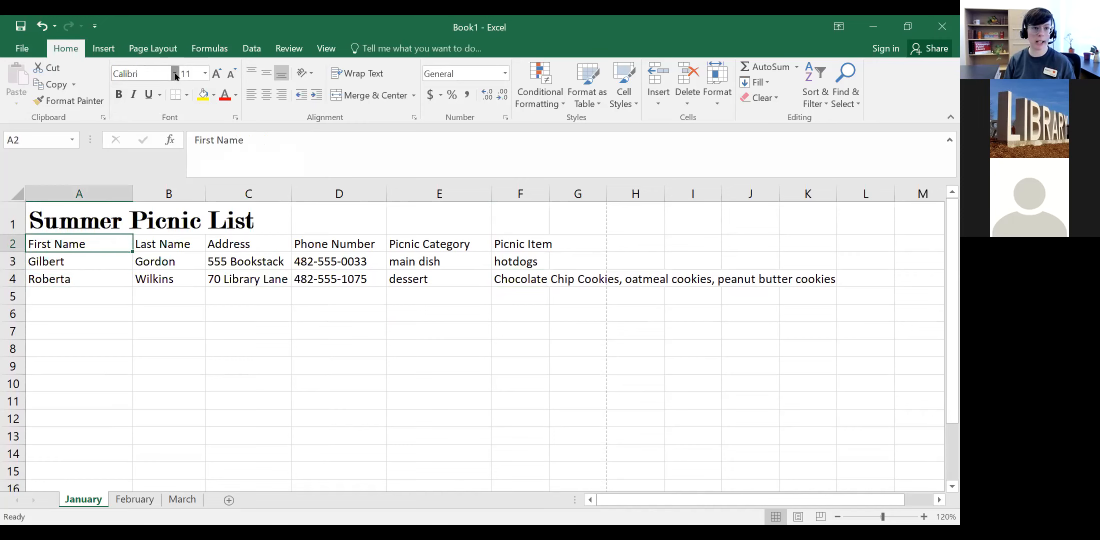
pyautogui.click(11, 195)
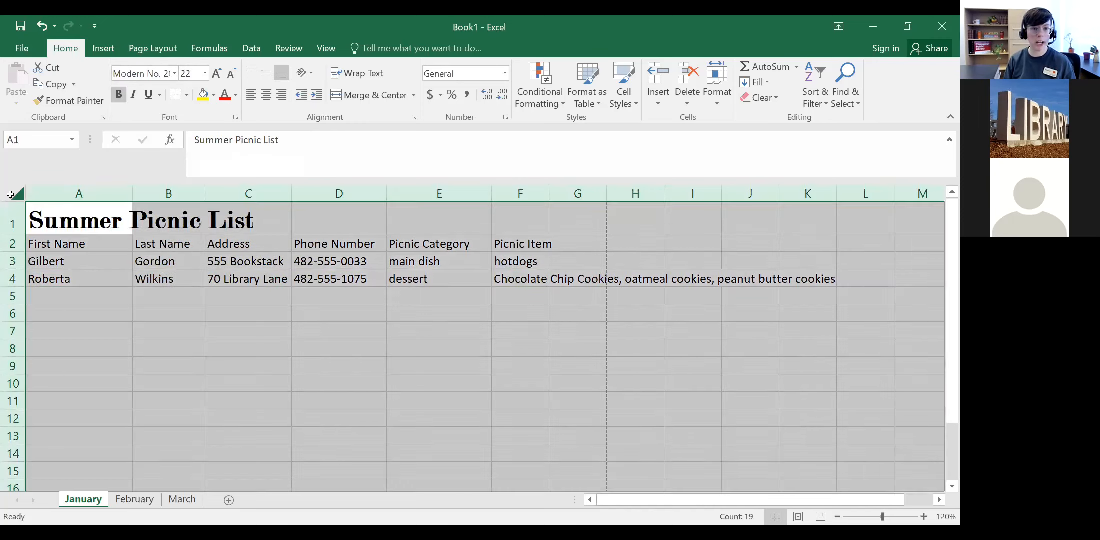
pyautogui.click(174, 73)
pyautogui.moveTo(313, 295); pyautogui.dragTo(313, 95)
pyautogui.click(178, 124)
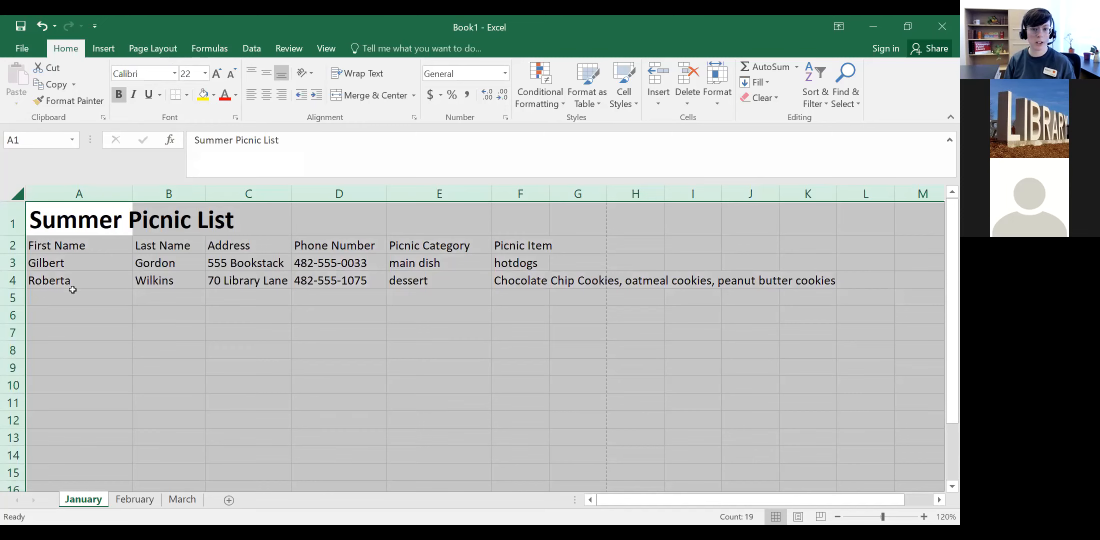
pyautogui.click(97, 318)
pyautogui.click(21, 198)
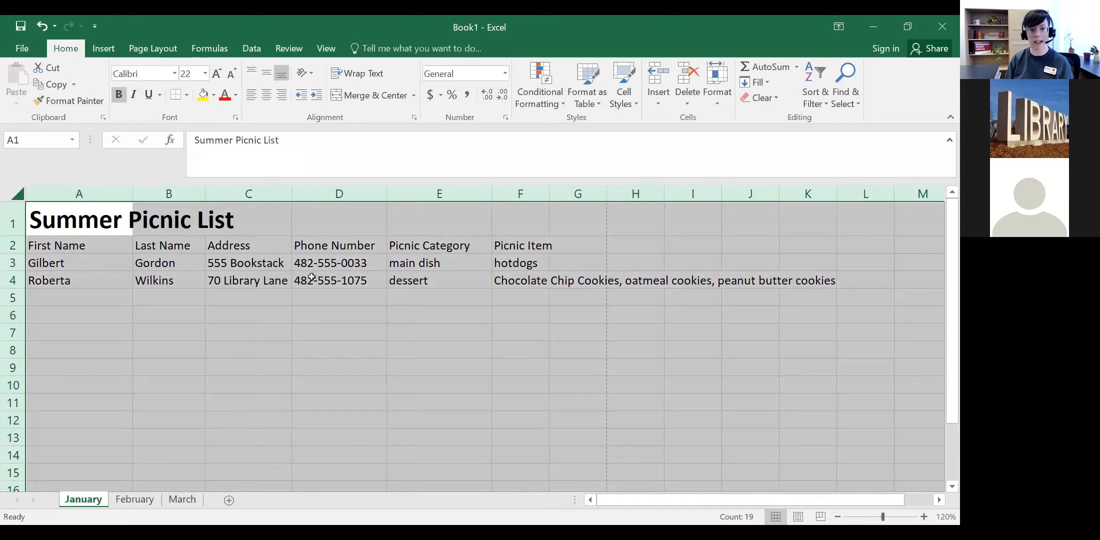
pyautogui.click(59, 212)
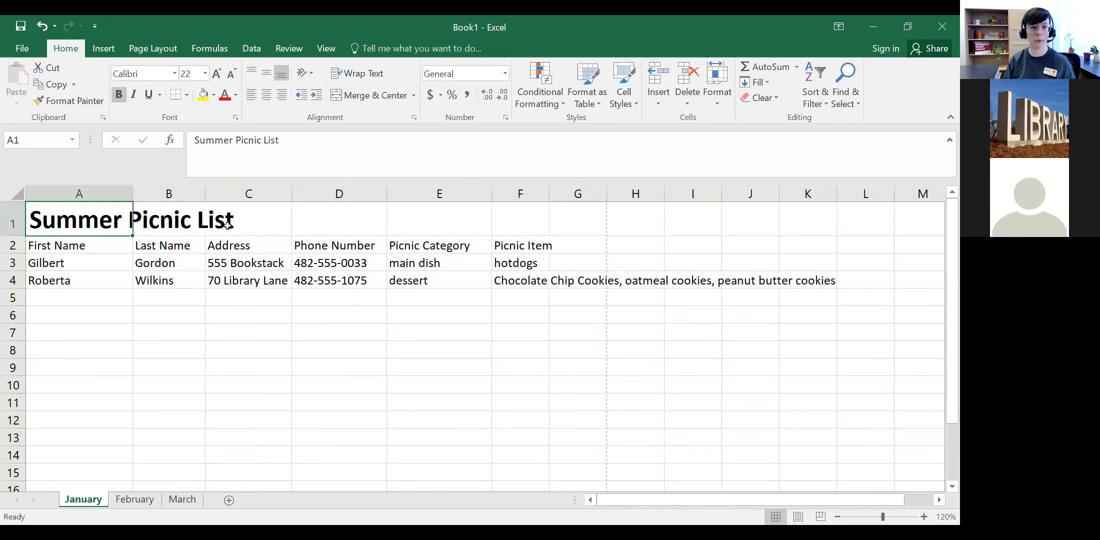
pyautogui.click(175, 73)
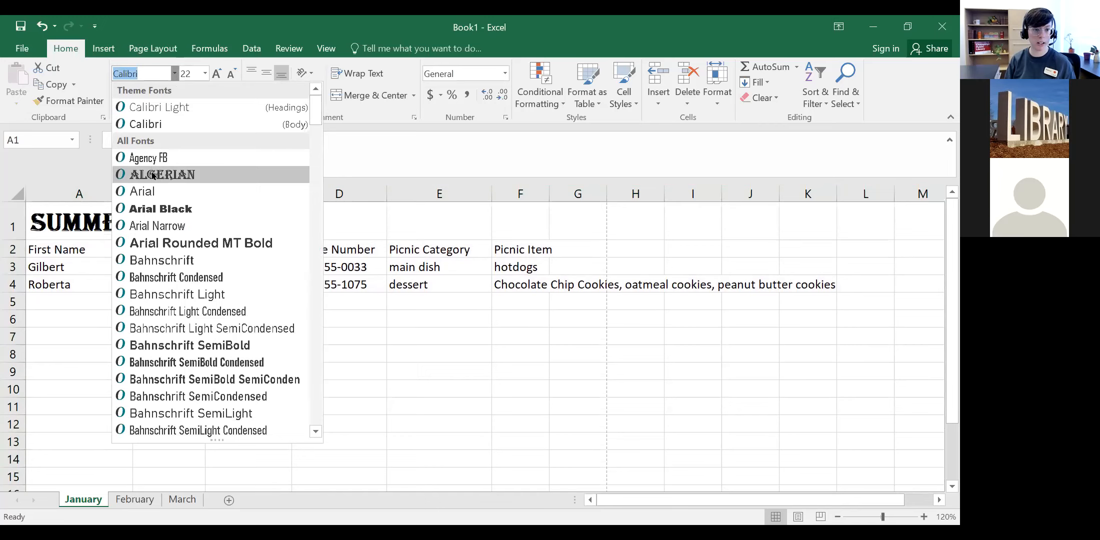
pyautogui.scroll(-20, 175, 251)
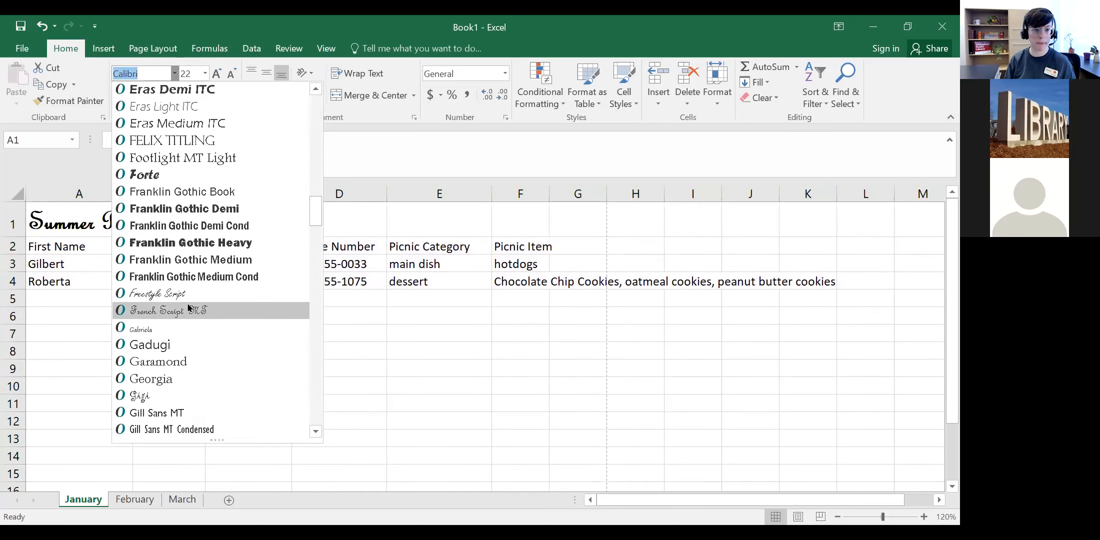
pyautogui.scroll(-20, 185, 300)
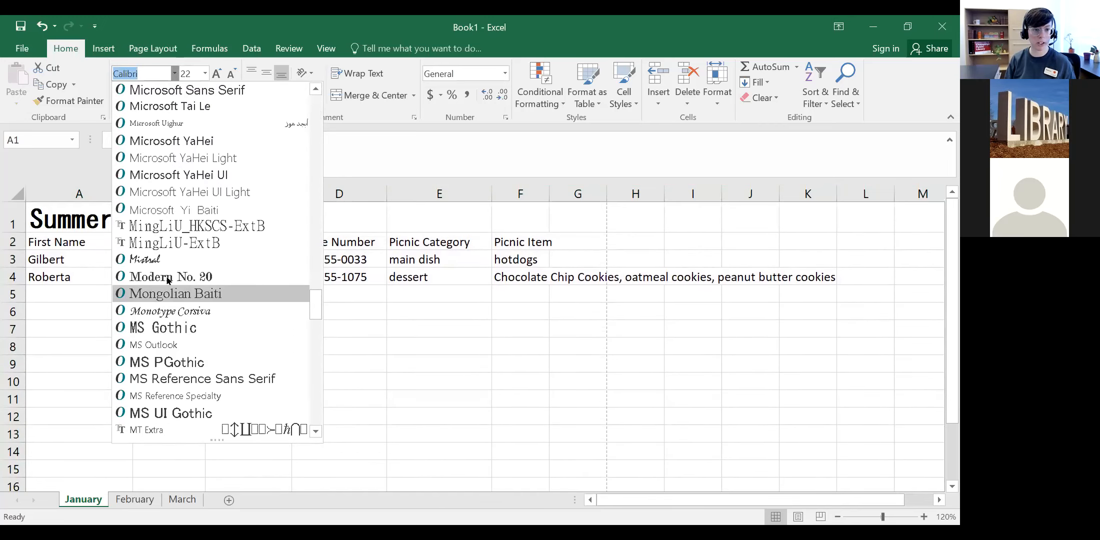
pyautogui.click(168, 277)
pyautogui.click(233, 374)
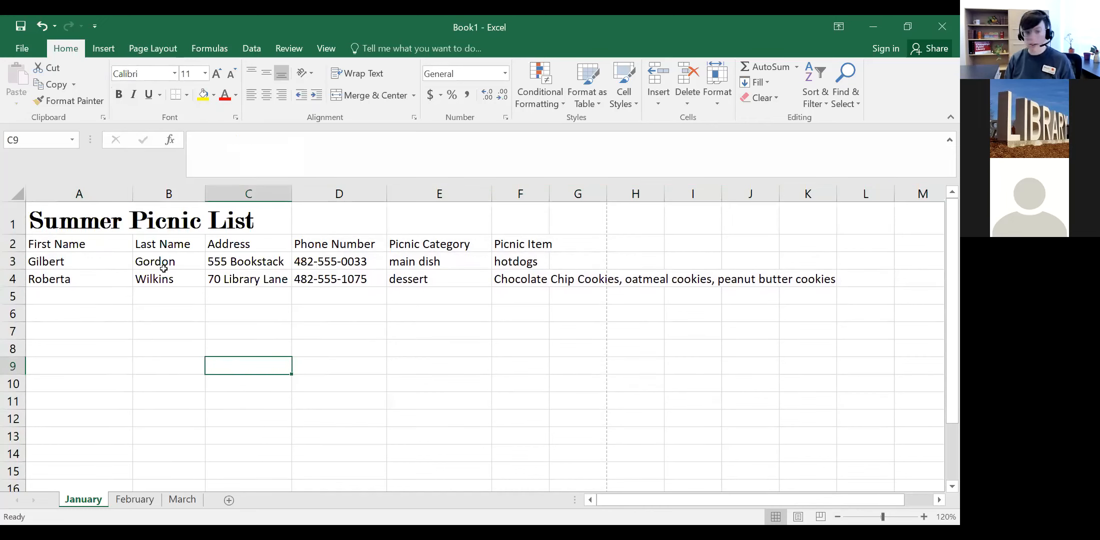
pyautogui.click(248, 220)
pyautogui.click(93, 217)
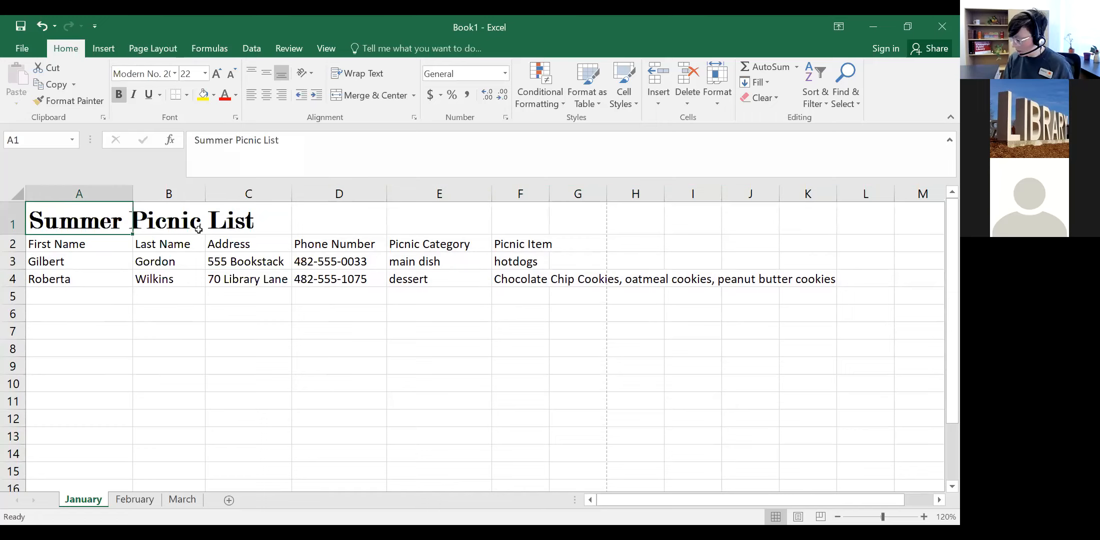
pyautogui.click(75, 246)
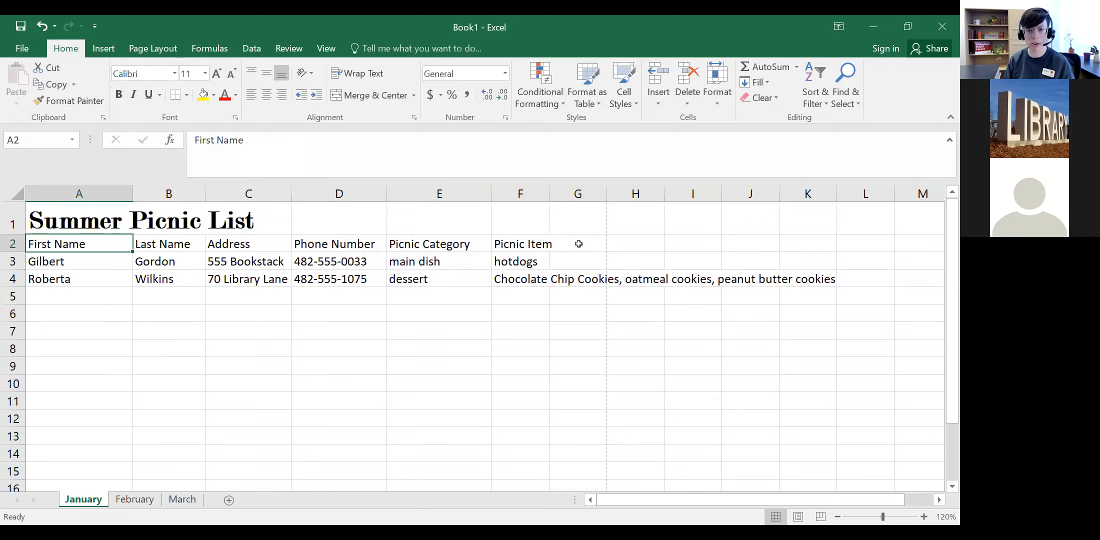
# Step: Underline the header cells A2:G2 and enlarge their text to size 12
pyautogui.keyDown('shift'); pyautogui.click(578, 243); pyautogui.keyUp('shift')
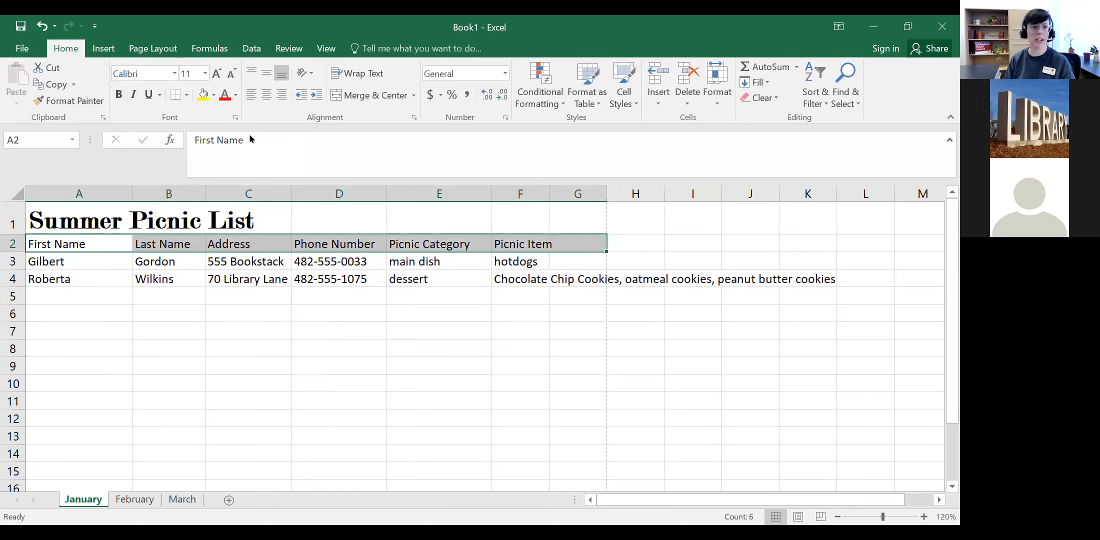
pyautogui.click(174, 74)
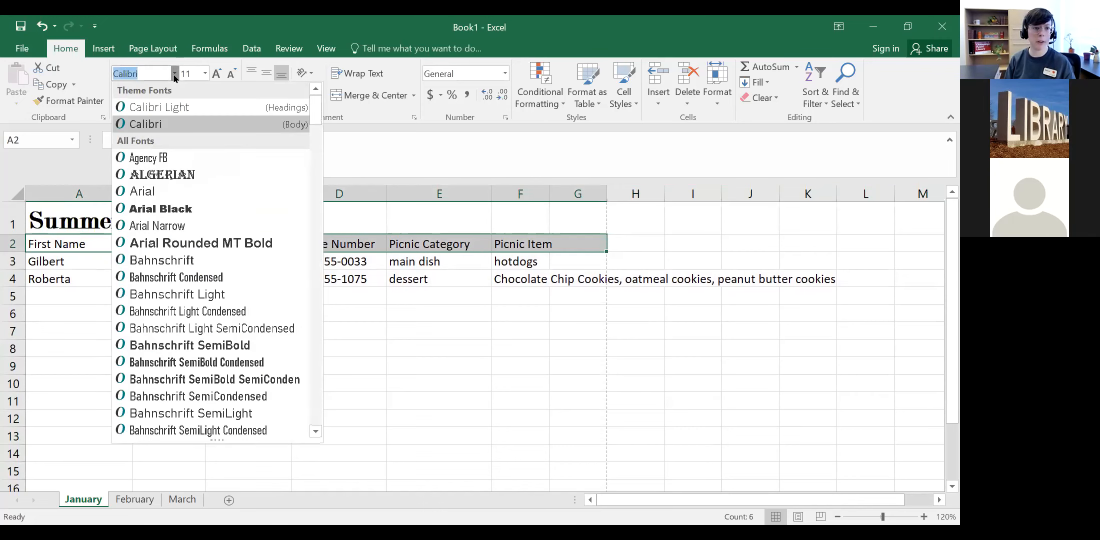
pyautogui.click(175, 75)
pyautogui.click(148, 98)
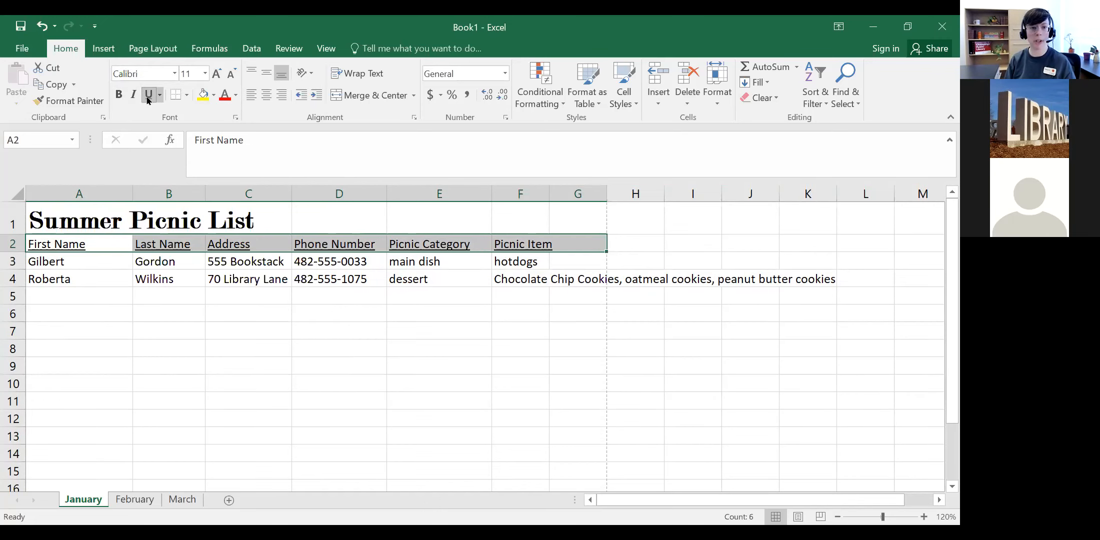
pyautogui.click(218, 75)
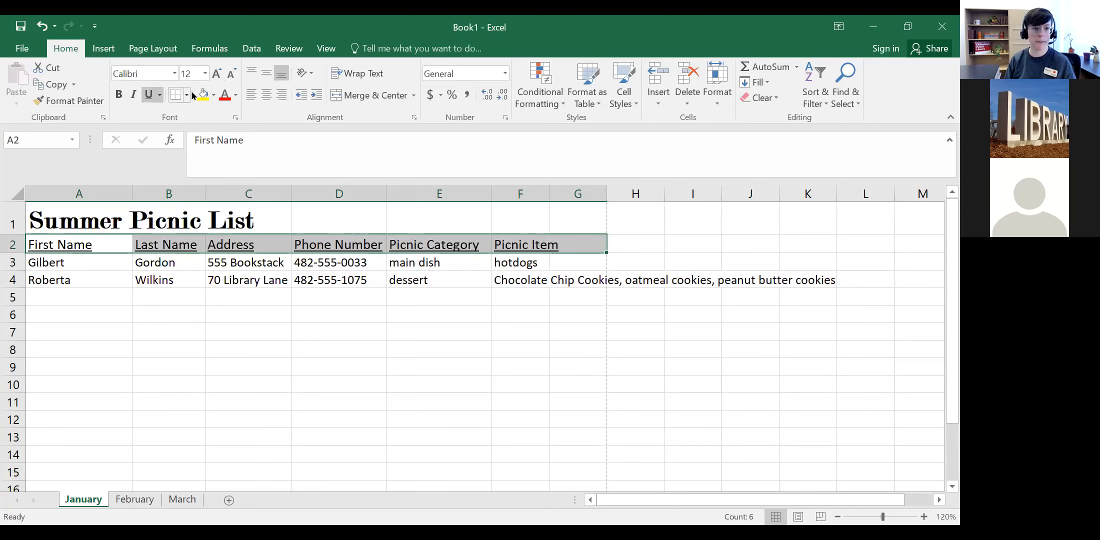
# Step: Give the header row a blue fill and white text
pyautogui.click(234, 97)
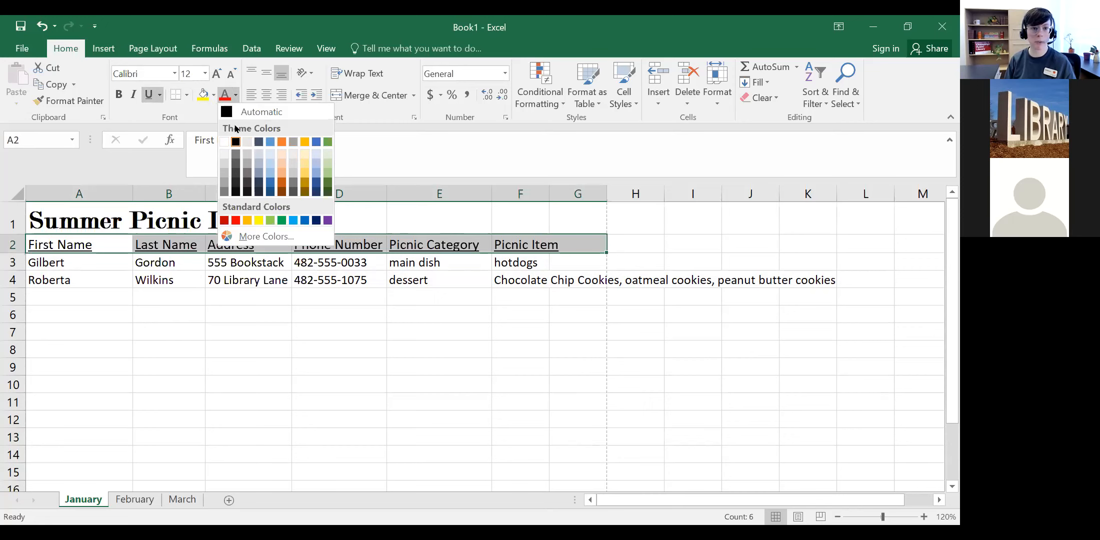
pyautogui.click(214, 95)
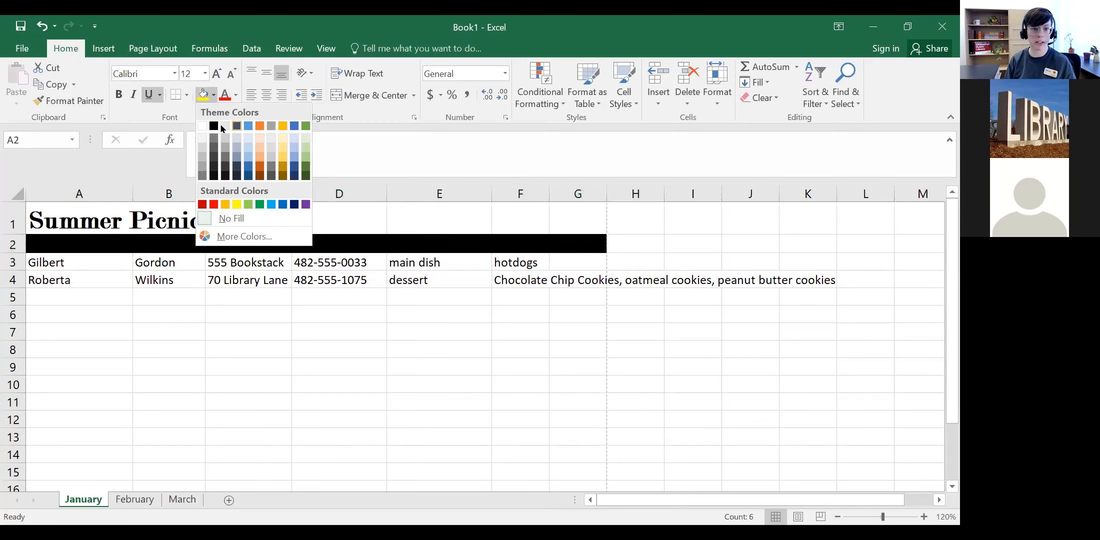
pyautogui.click(294, 126)
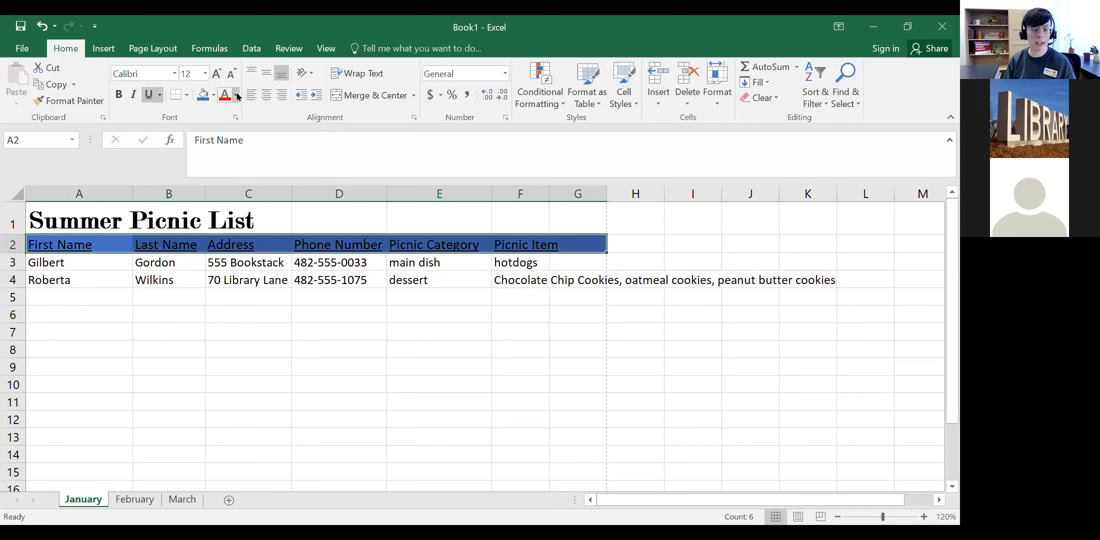
pyautogui.click(223, 141)
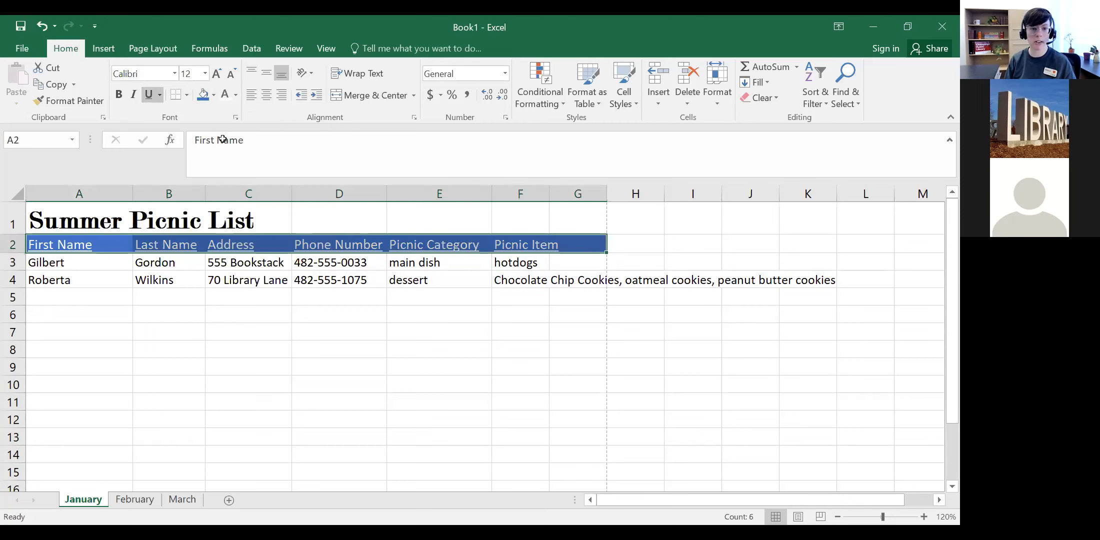
# Step: Widen column B by dragging its right border
pyautogui.click(99, 302)
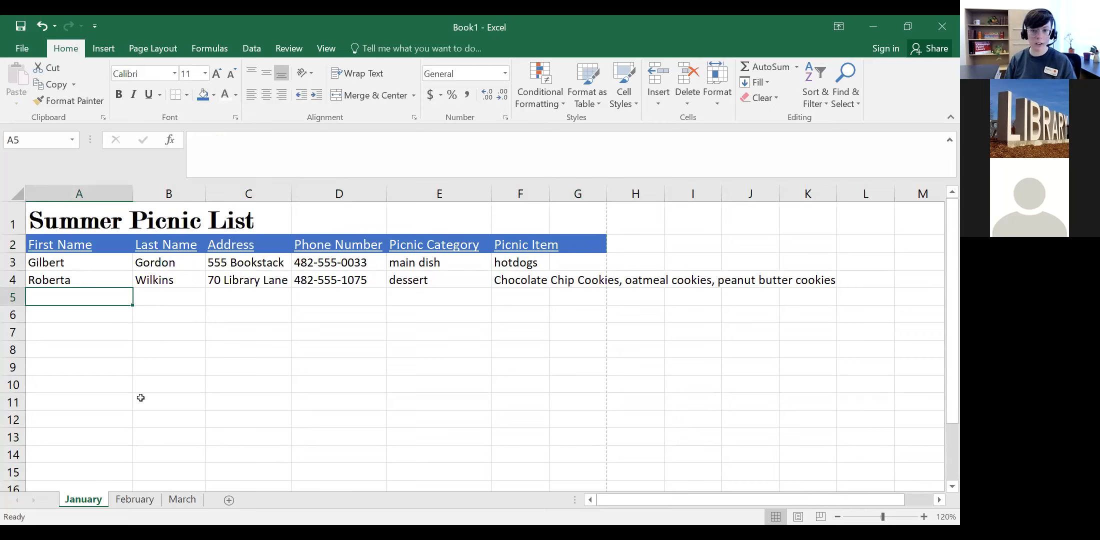
pyautogui.click(215, 95)
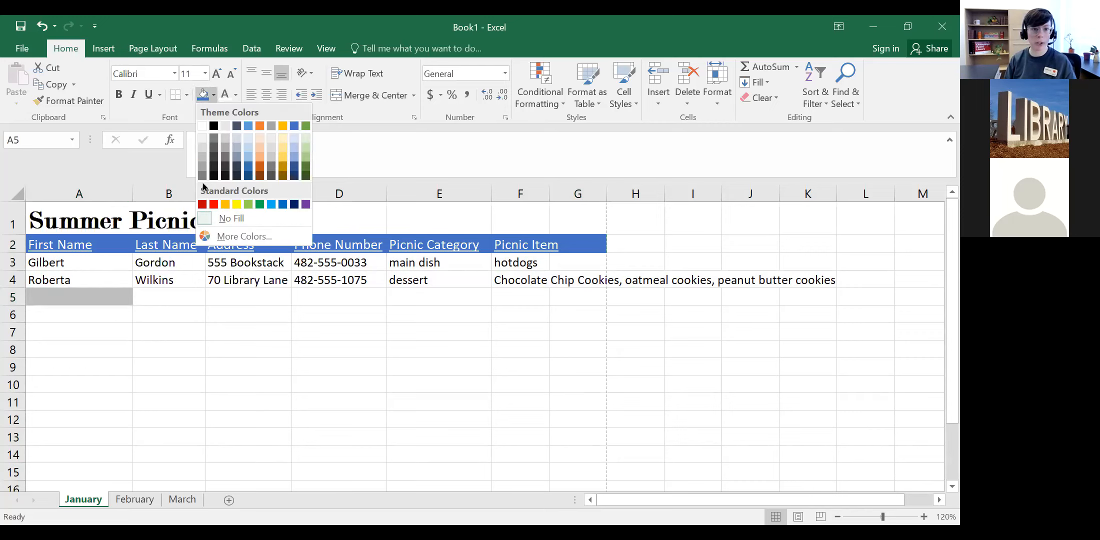
pyautogui.click(216, 95)
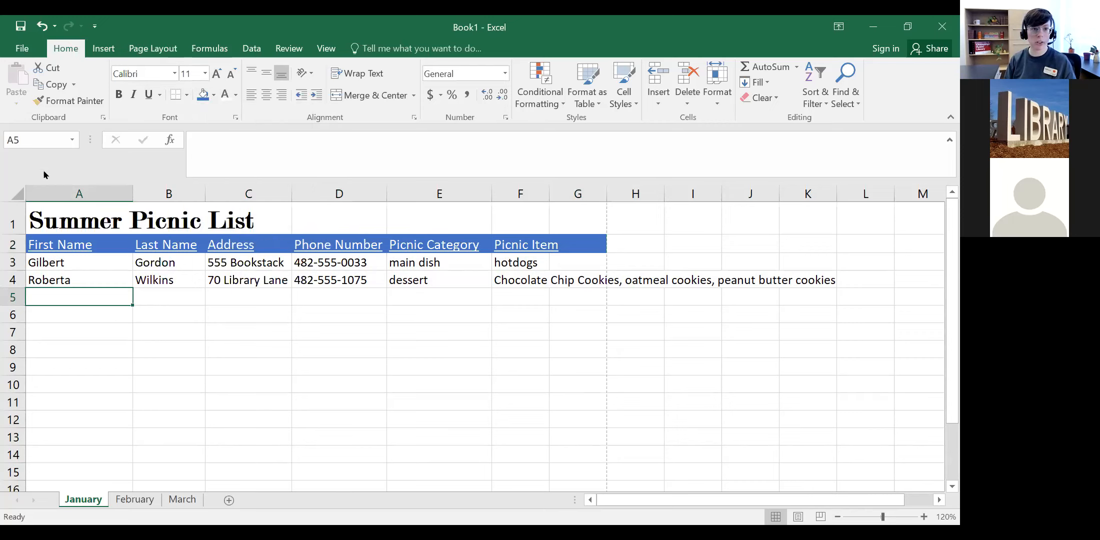
pyautogui.click(77, 258)
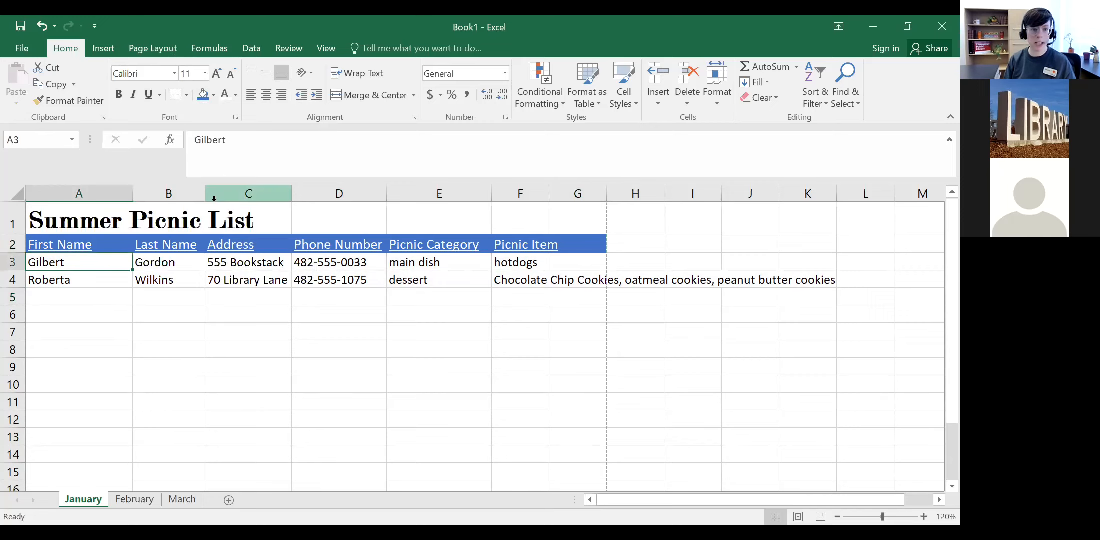
pyautogui.moveTo(206, 197); pyautogui.dragTo(225, 198)
# Step: Widen column A to about 17.82 and column F for the long picnic item, then select A2:F2
pyautogui.moveTo(133, 197); pyautogui.dragTo(148, 199)
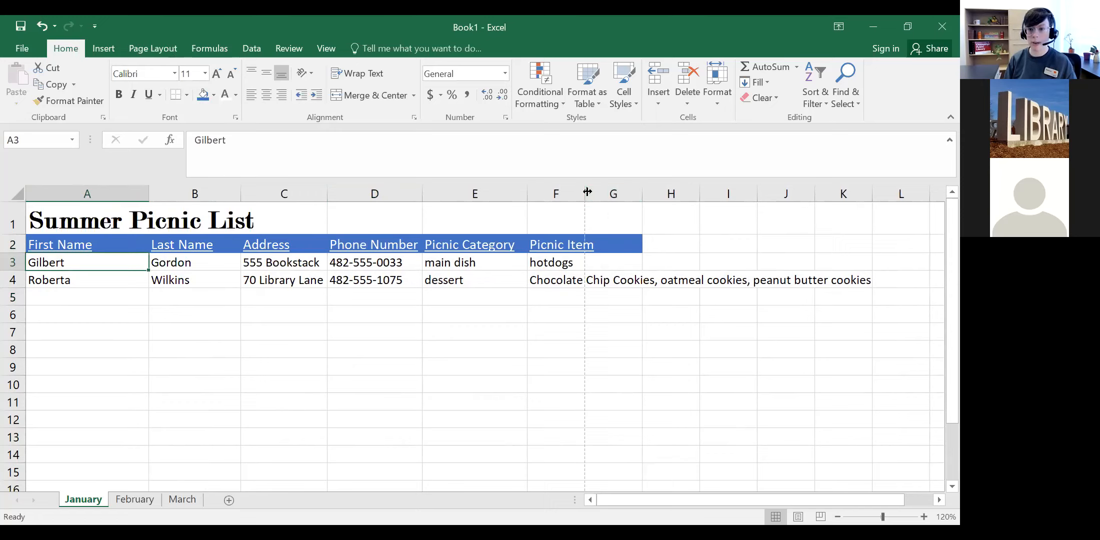
pyautogui.moveTo(587, 191); pyautogui.dragTo(642, 194)
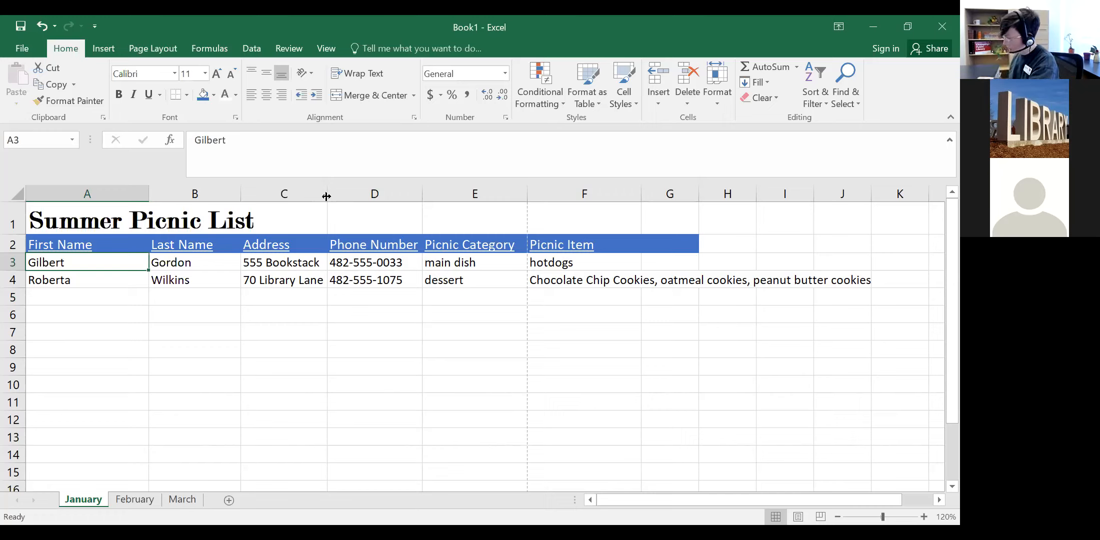
pyautogui.click(118, 244)
pyautogui.keyDown('shift'); pyautogui.click(630, 242); pyautogui.keyUp('shift')
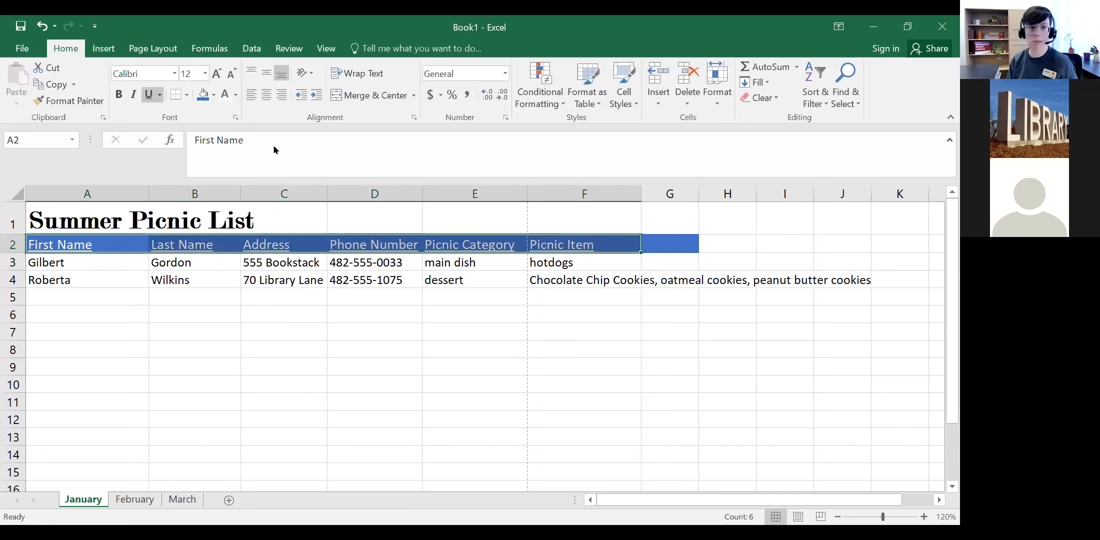
# Step: Italicize the header row text in A2:F2 and inspect the headers
pyautogui.click(134, 100)
pyautogui.click(255, 330)
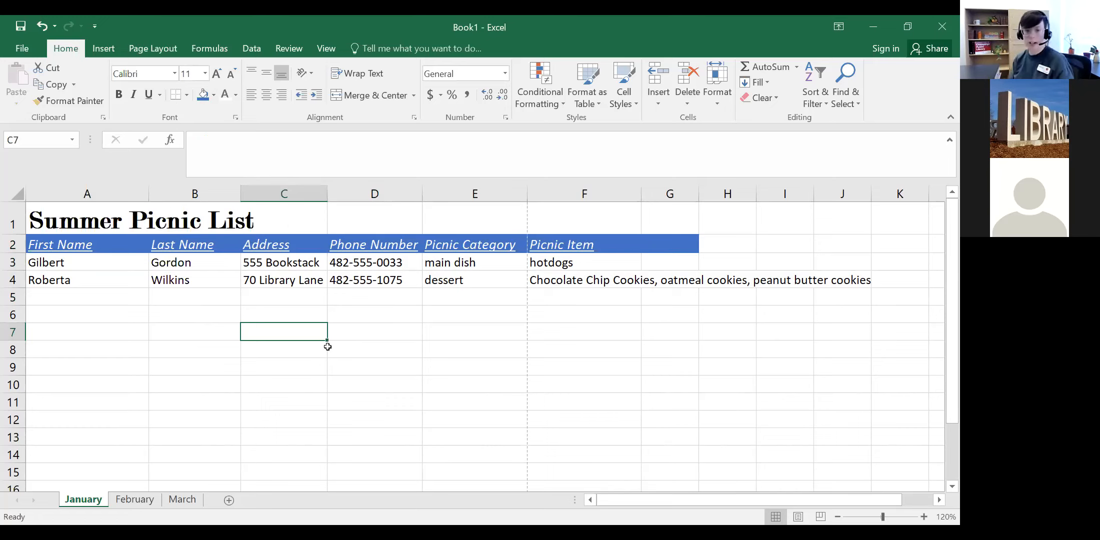
pyautogui.click(193, 247)
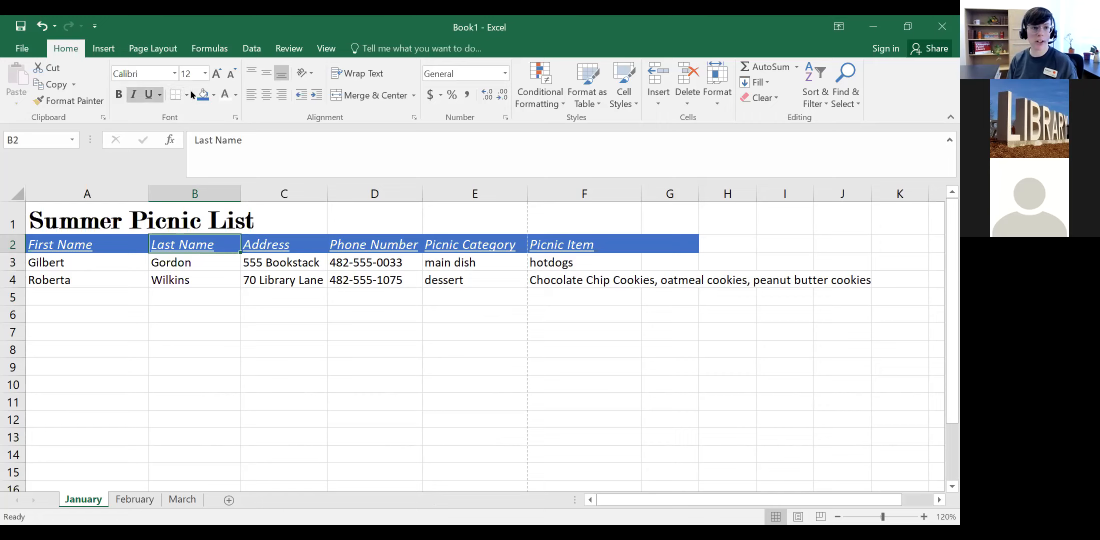
pyautogui.click(107, 244)
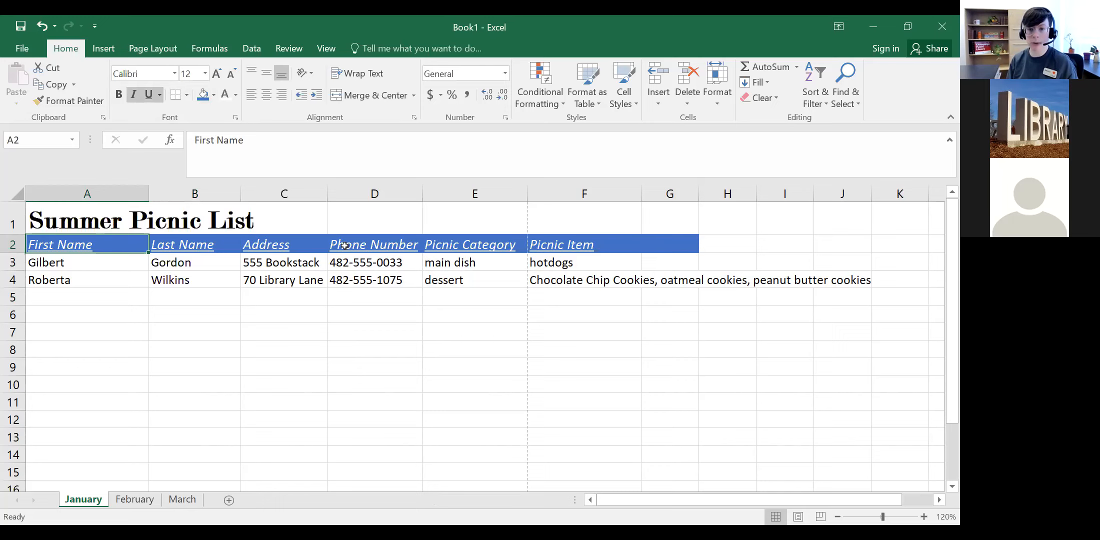
pyautogui.click(80, 300)
pyautogui.click(116, 314)
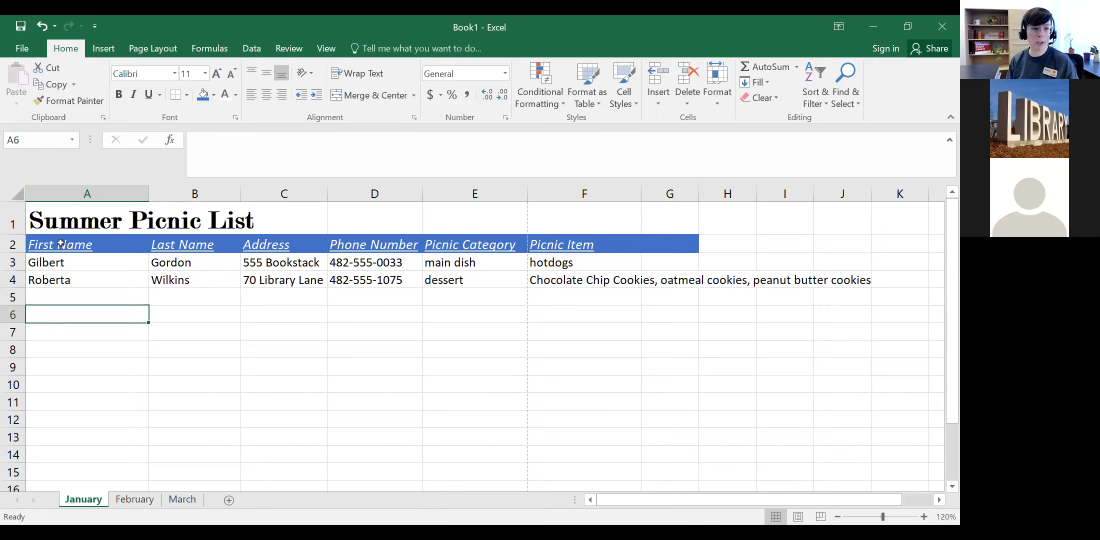
pyautogui.click(123, 243)
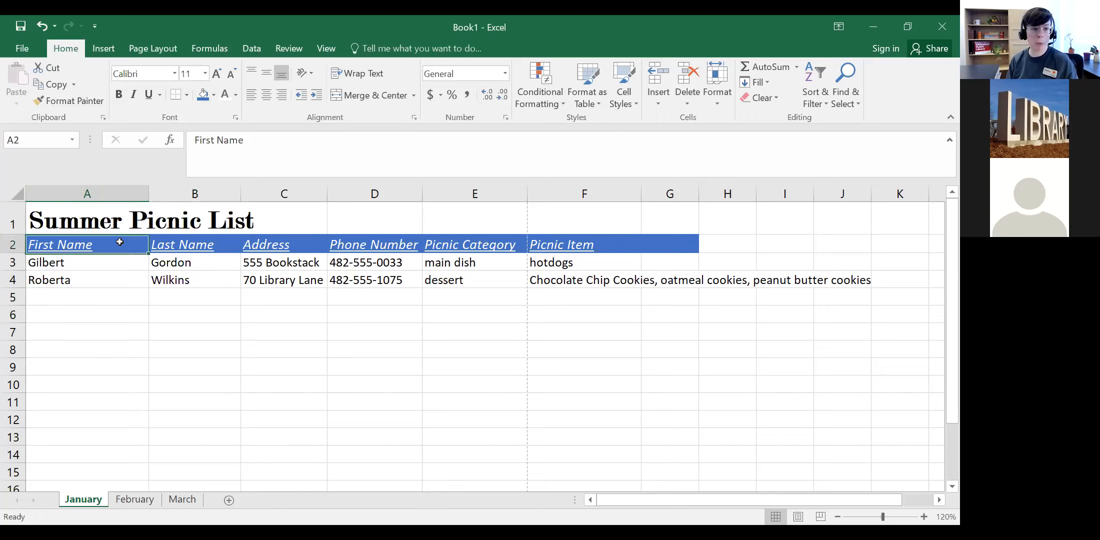
# Step: Set G2's fill to No Fill and reselect the headers A2:F2
pyautogui.click(660, 244)
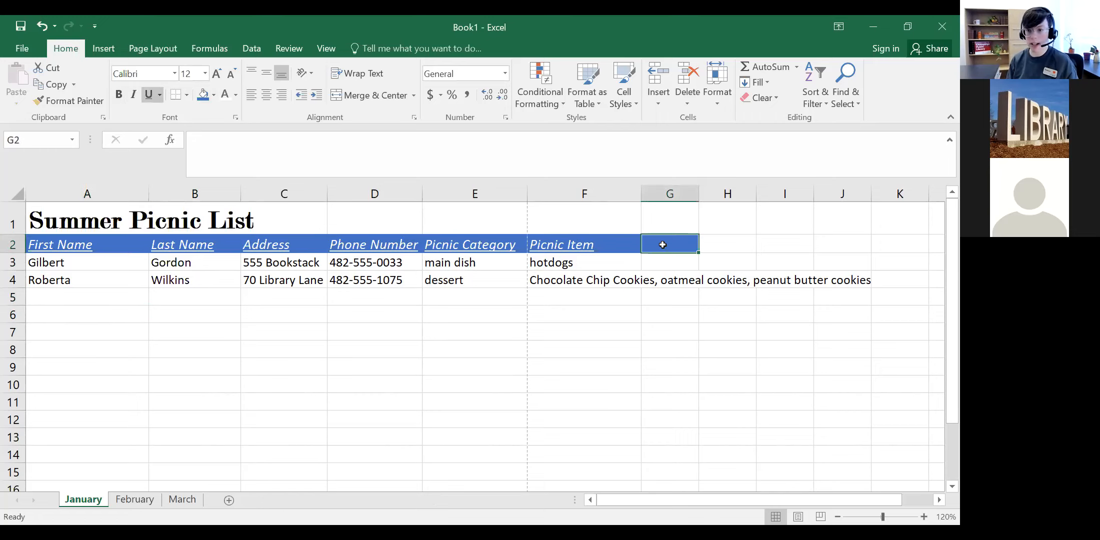
pyautogui.click(213, 96)
pyautogui.click(231, 218)
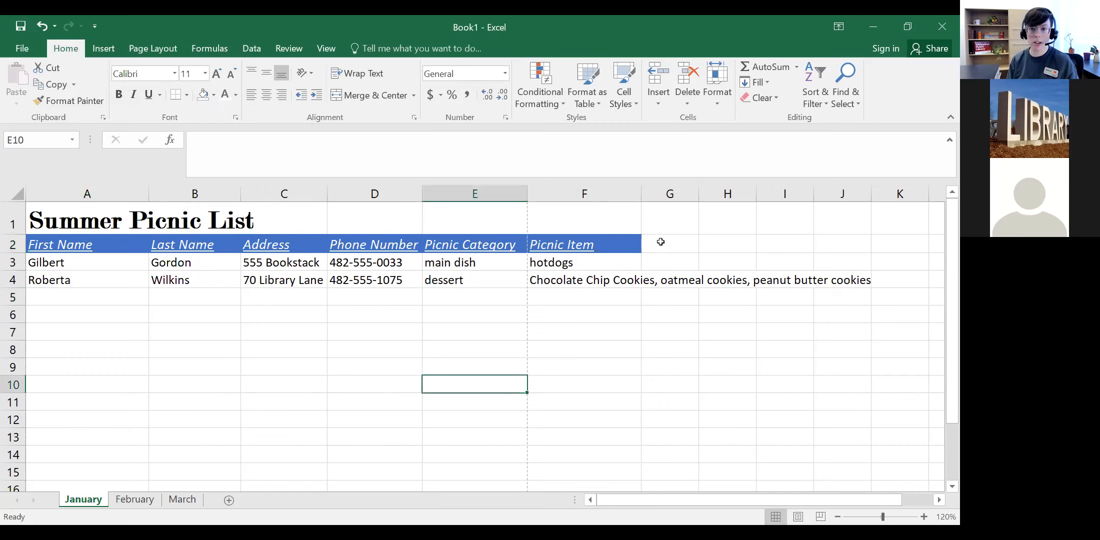
pyautogui.click(606, 244)
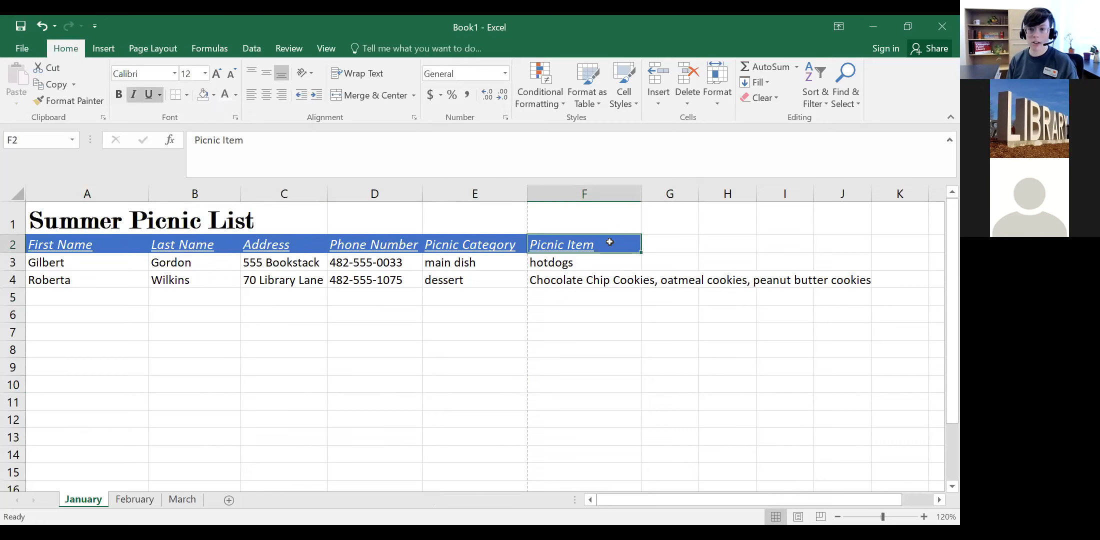
pyautogui.keyDown('shift'); pyautogui.click(127, 243); pyautogui.keyUp('shift')
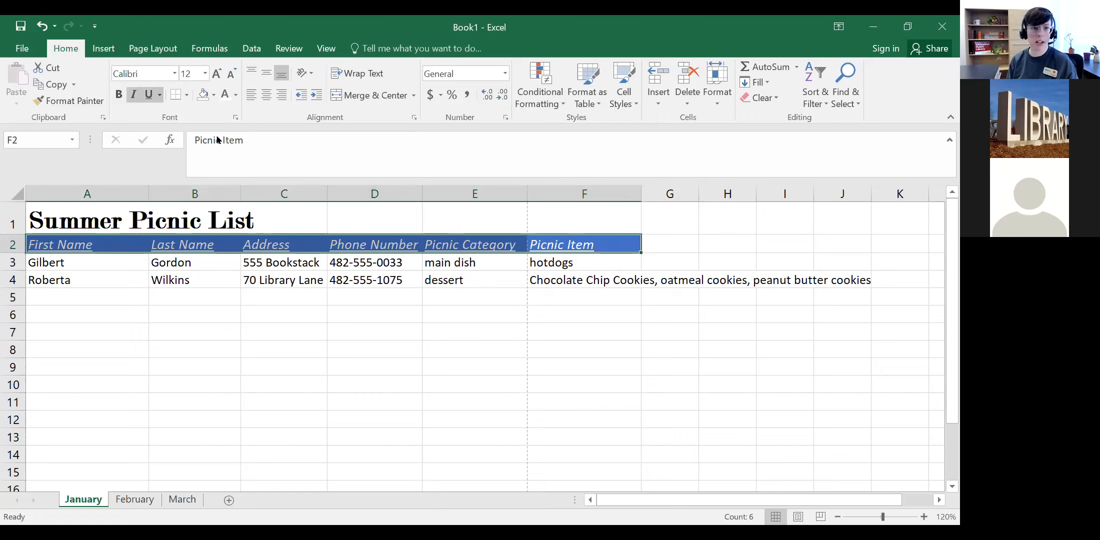
# Step: Apply Thick Outside Borders to the header cells A2:F2
pyautogui.click(187, 96)
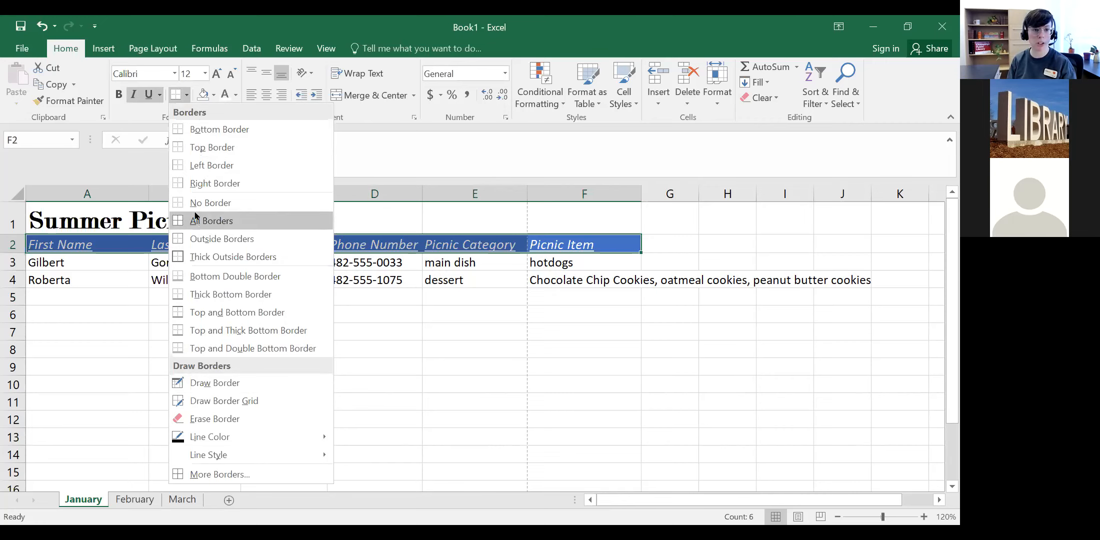
pyautogui.click(251, 258)
pyautogui.click(283, 364)
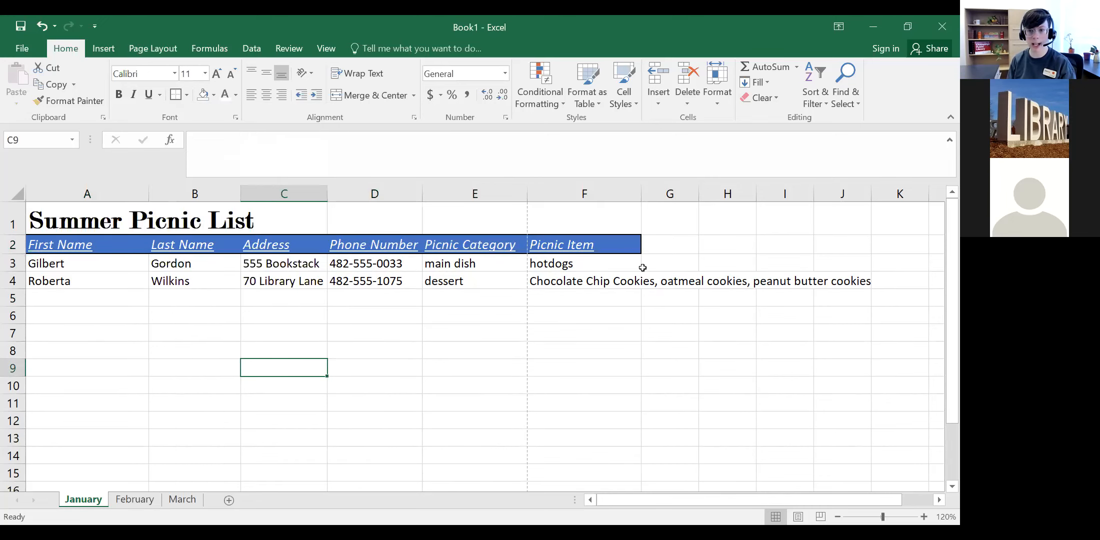
# Step: Zoom the sheet view in to 190% and pan back toward column A
pyautogui.click(925, 518)
pyautogui.click(924, 517)
pyautogui.click(925, 518)
pyautogui.click(925, 517)
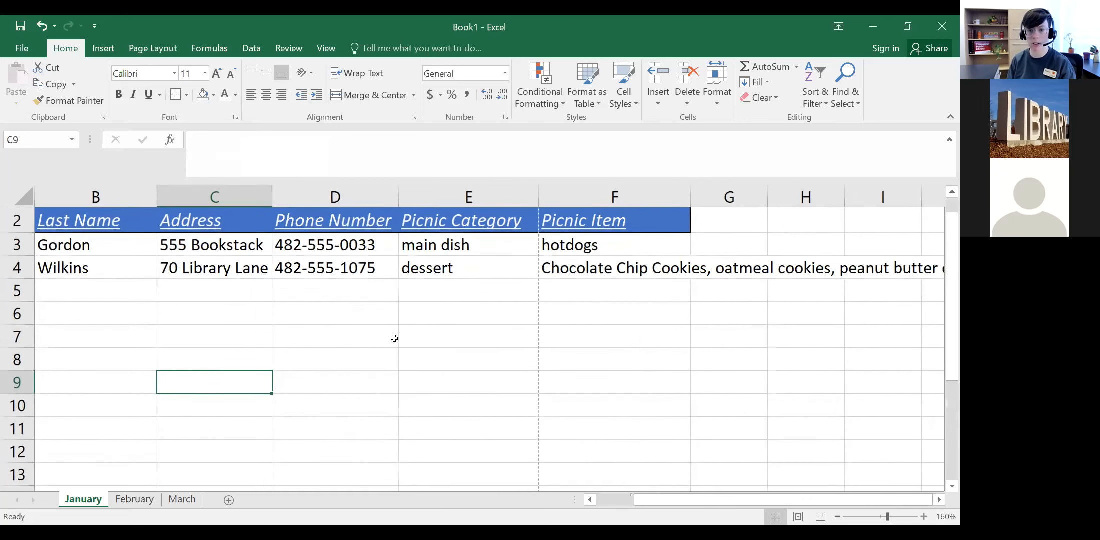
pyautogui.click(925, 518)
pyautogui.click(925, 517)
pyautogui.click(924, 517)
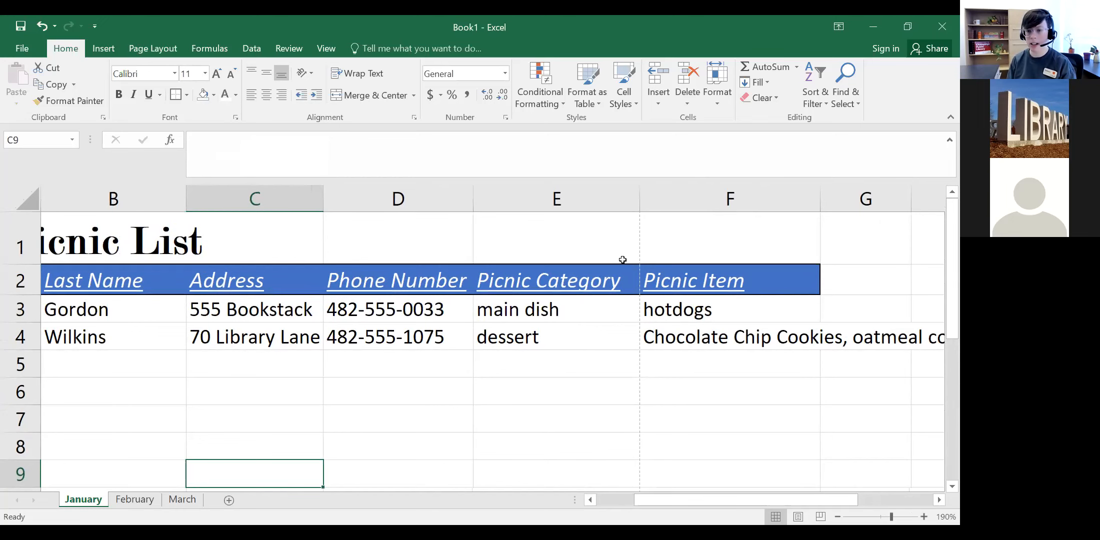
pyautogui.moveTo(707, 504); pyautogui.dragTo(669, 504)
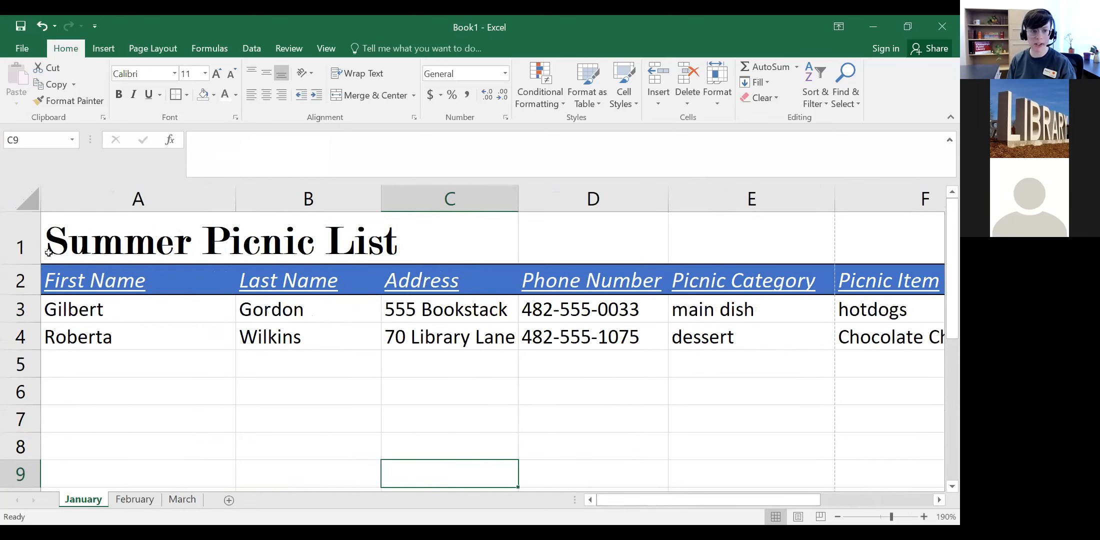
# Step: Put a box border around empty cell C6, then zoom out to view the whole table
pyautogui.click(470, 395)
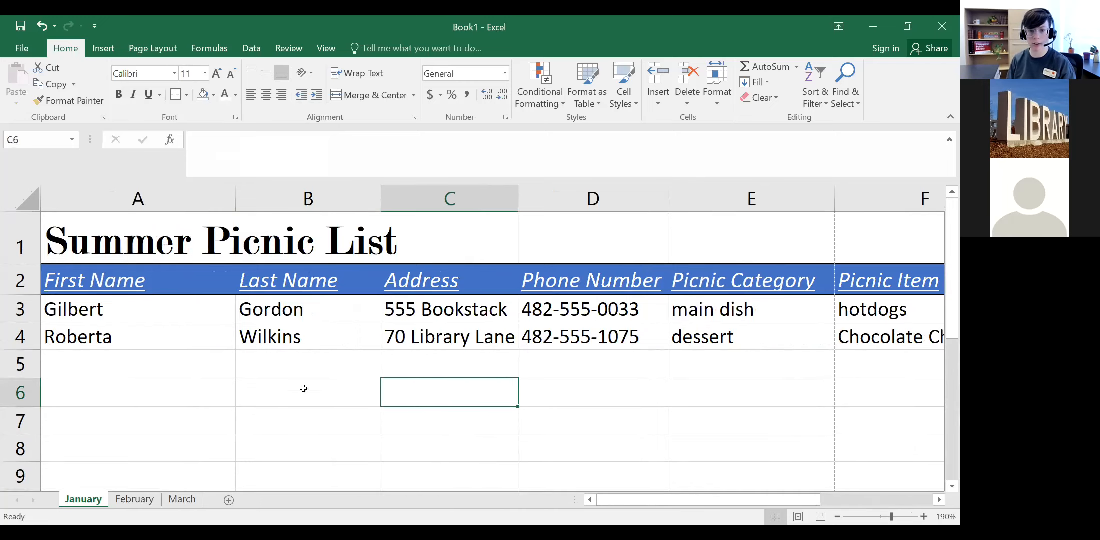
pyautogui.moveTo(285, 375); pyautogui.dragTo(288, 390)
pyautogui.click(693, 465)
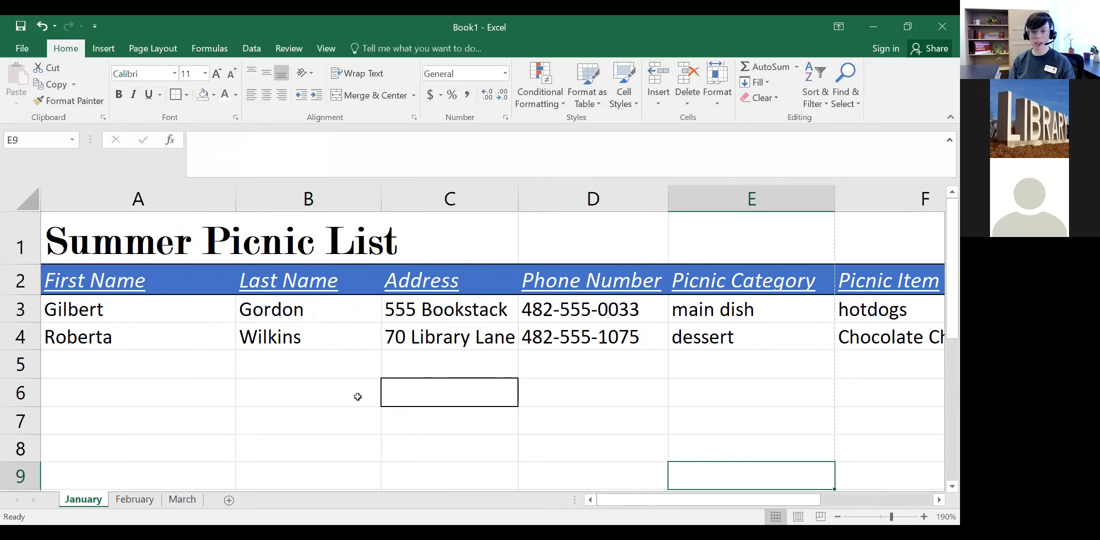
pyautogui.click(186, 96)
pyautogui.click(216, 394)
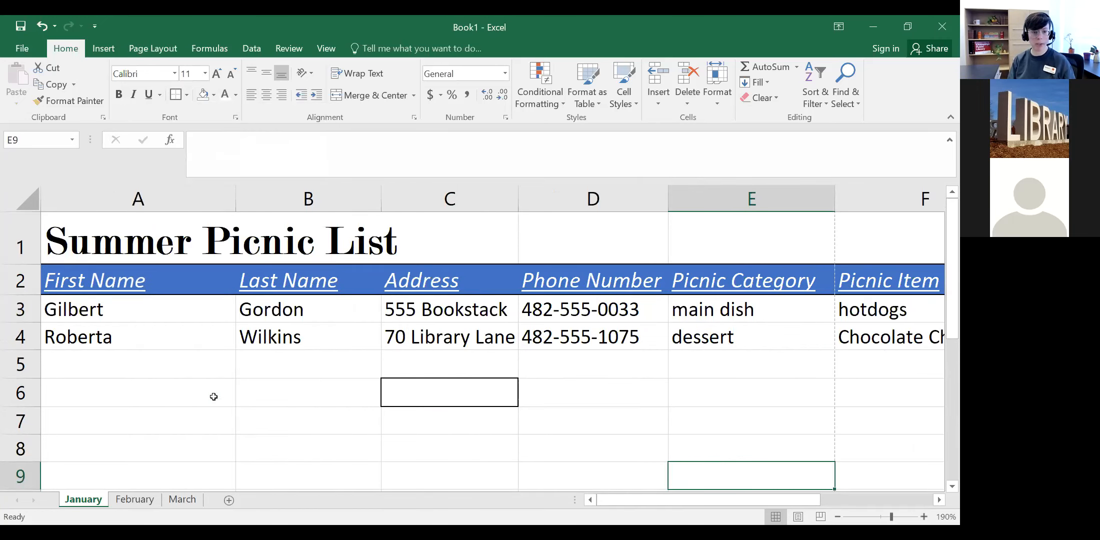
pyautogui.click(216, 393)
pyautogui.scroll(-5, 275, 405)
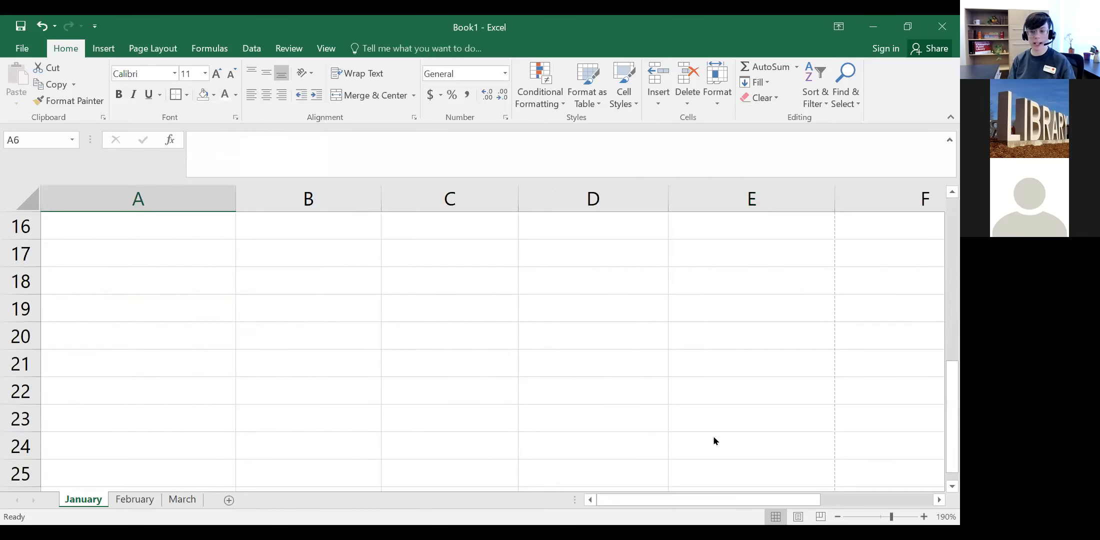
pyautogui.click(840, 518)
pyautogui.click(840, 518)
pyautogui.click(841, 518)
pyautogui.click(841, 518)
pyautogui.scroll(5, 303, 349)
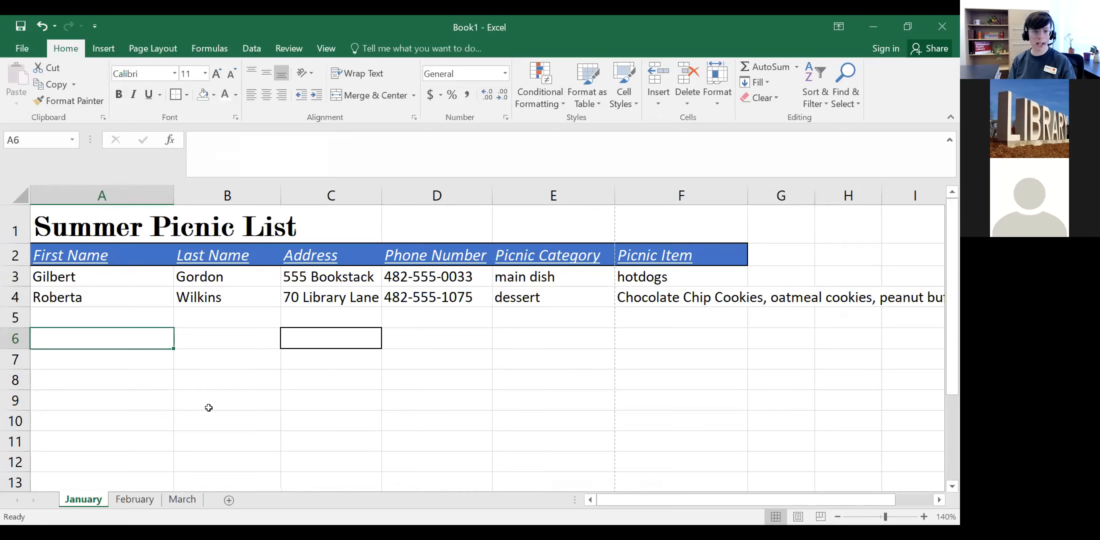
# Step: Apply All Borders to the blank range A6:B9
pyautogui.keyDown('shift'); pyautogui.click(209, 407); pyautogui.keyUp('shift')
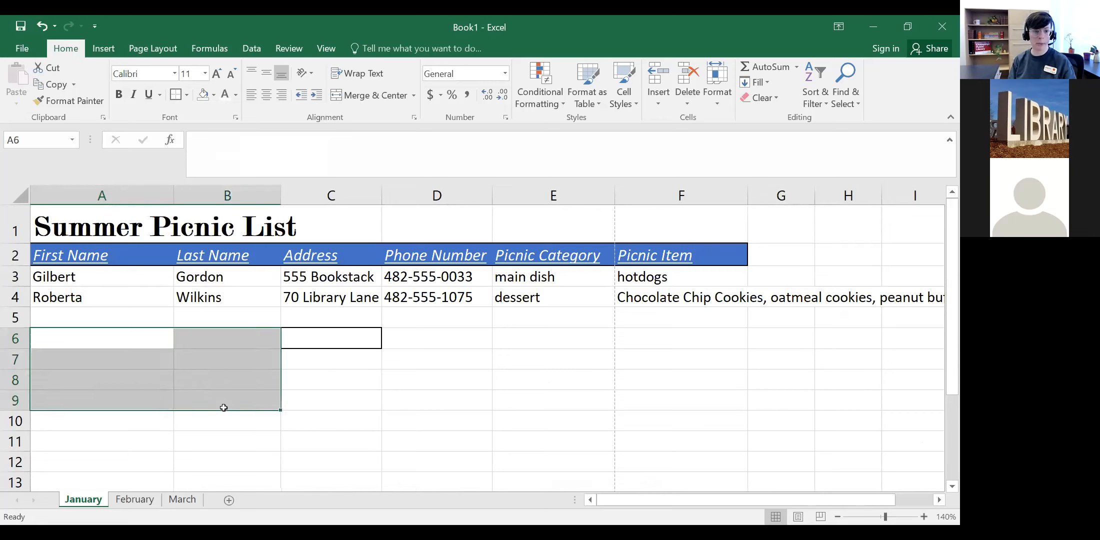
pyautogui.click(186, 100)
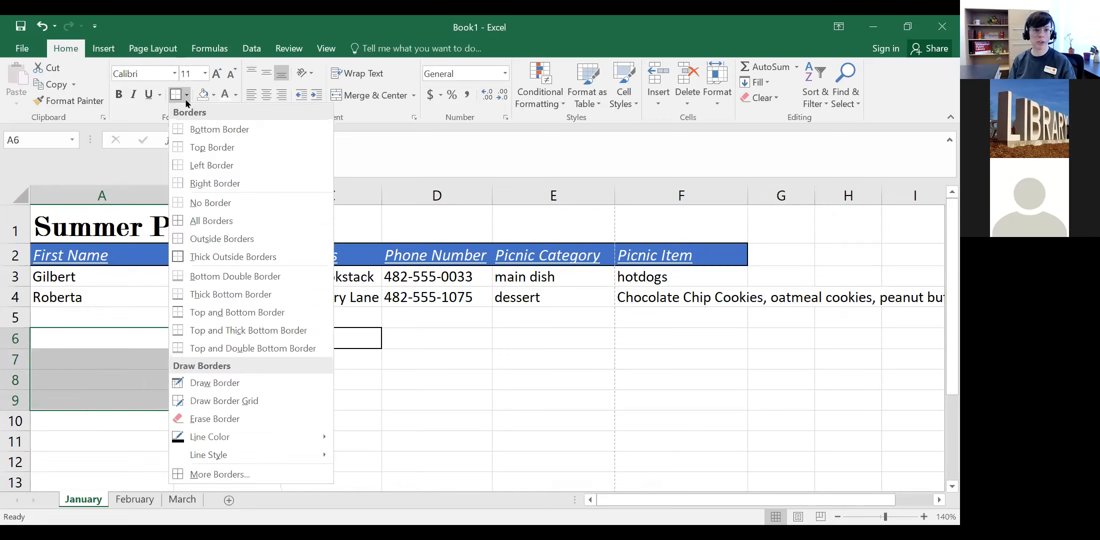
pyautogui.click(203, 222)
pyautogui.click(331, 441)
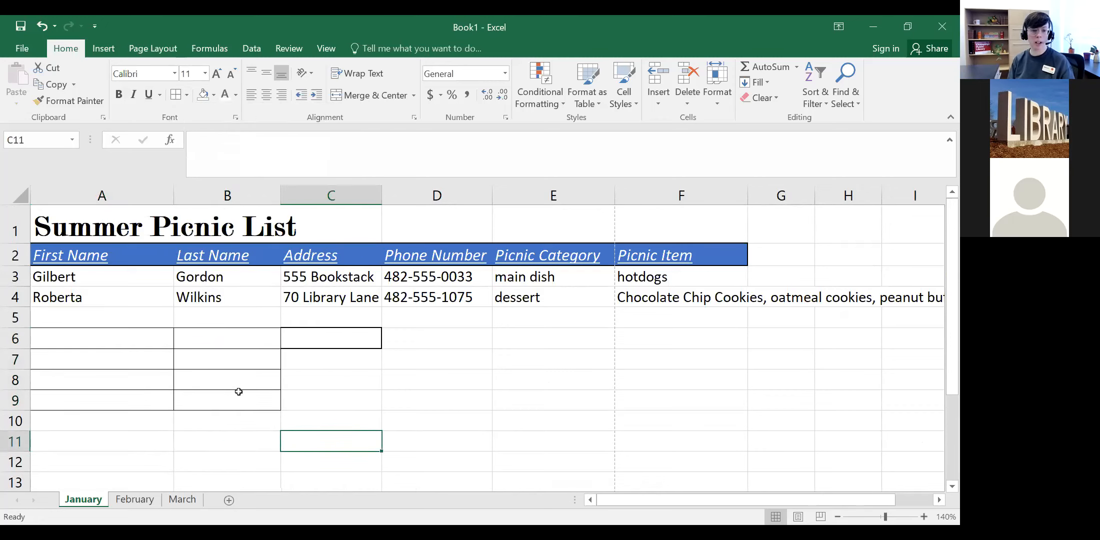
# Step: Choose No Border for A6:C9 so the blank cells have no borders
pyautogui.moveTo(324, 405); pyautogui.dragTo(91, 337)
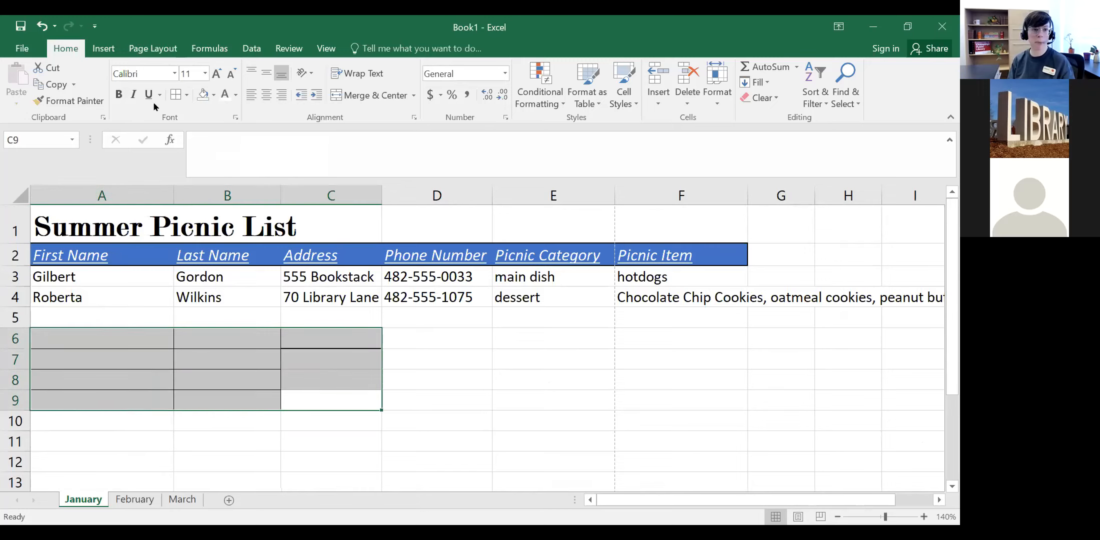
pyautogui.click(186, 96)
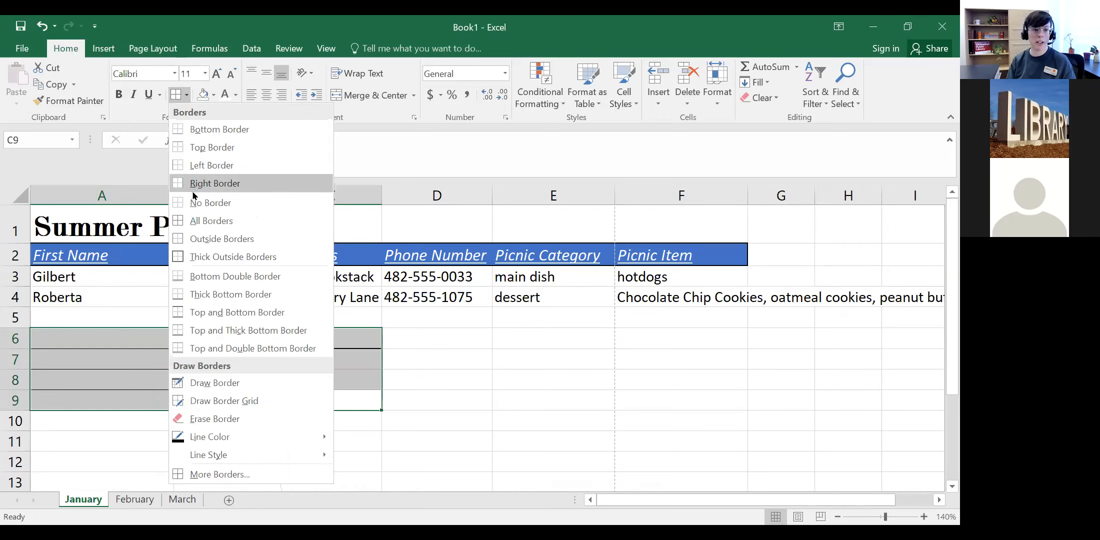
pyautogui.click(265, 206)
pyautogui.click(420, 395)
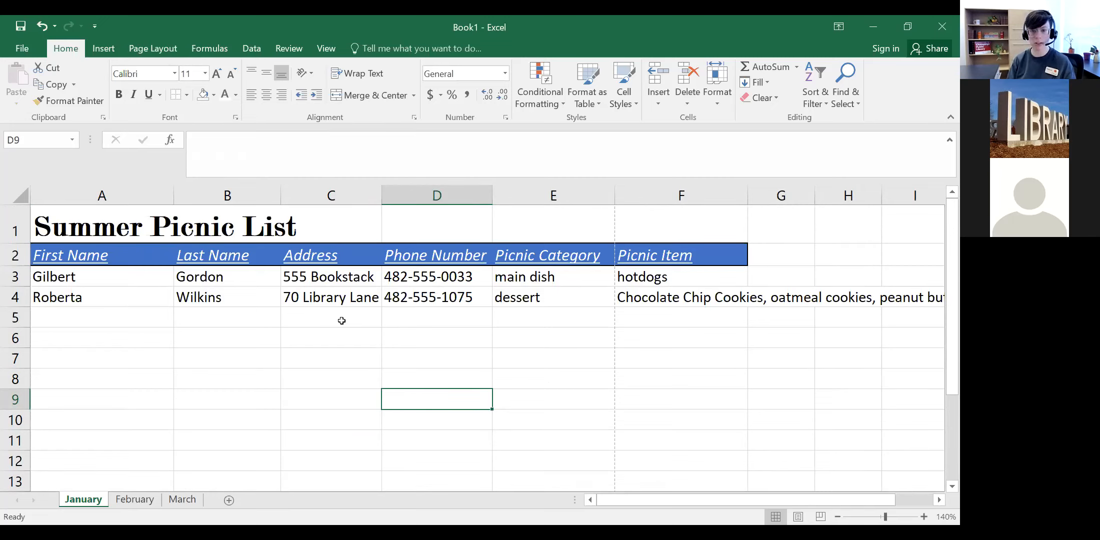
pyautogui.click(703, 256)
pyautogui.click(94, 253)
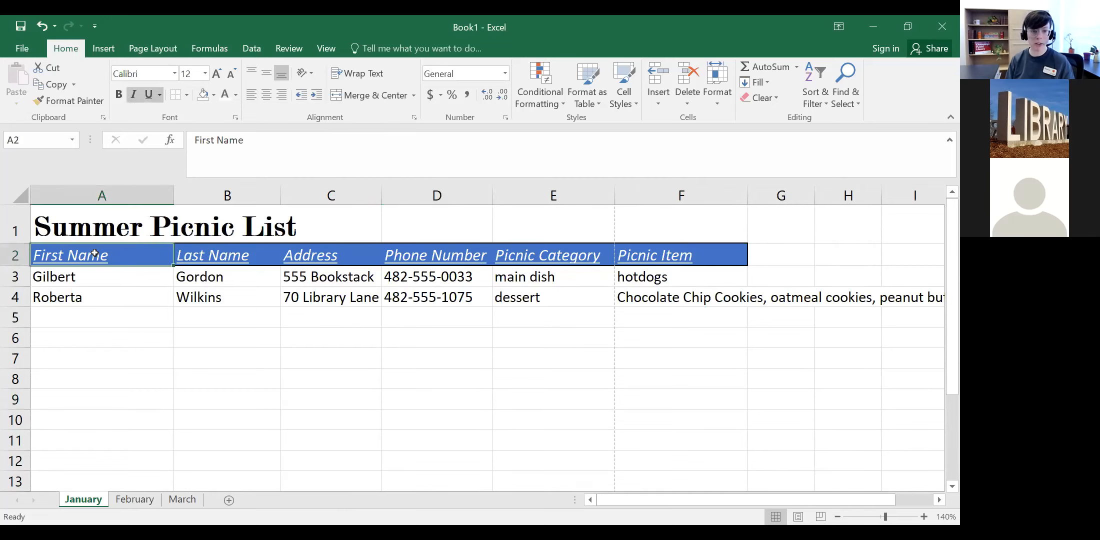
# Step: Drag row 4 to a height of 45.50 and zoom in on the sheet
pyautogui.click(671, 253)
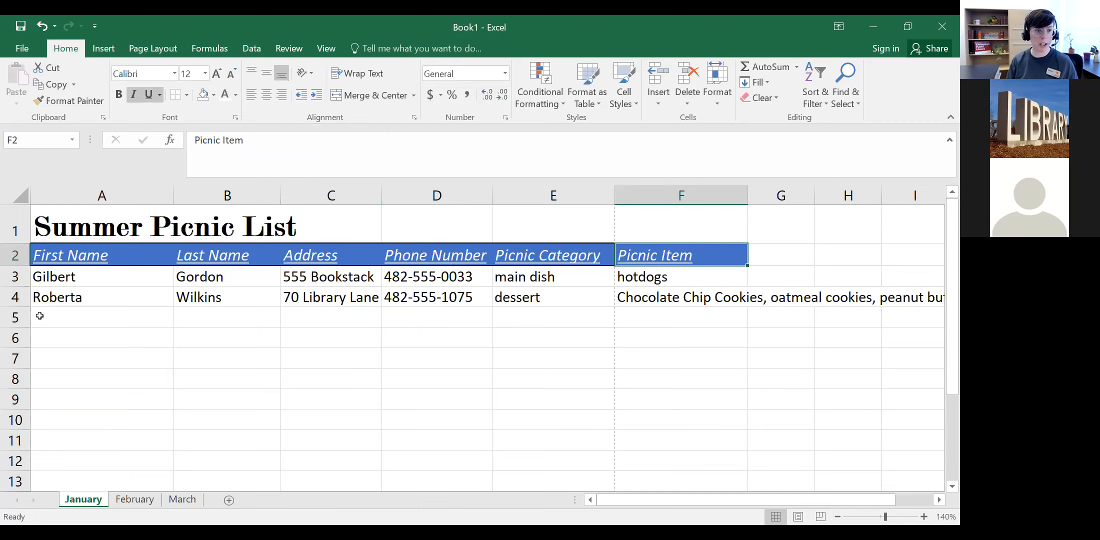
pyautogui.moveTo(23, 310); pyautogui.dragTo(20, 348)
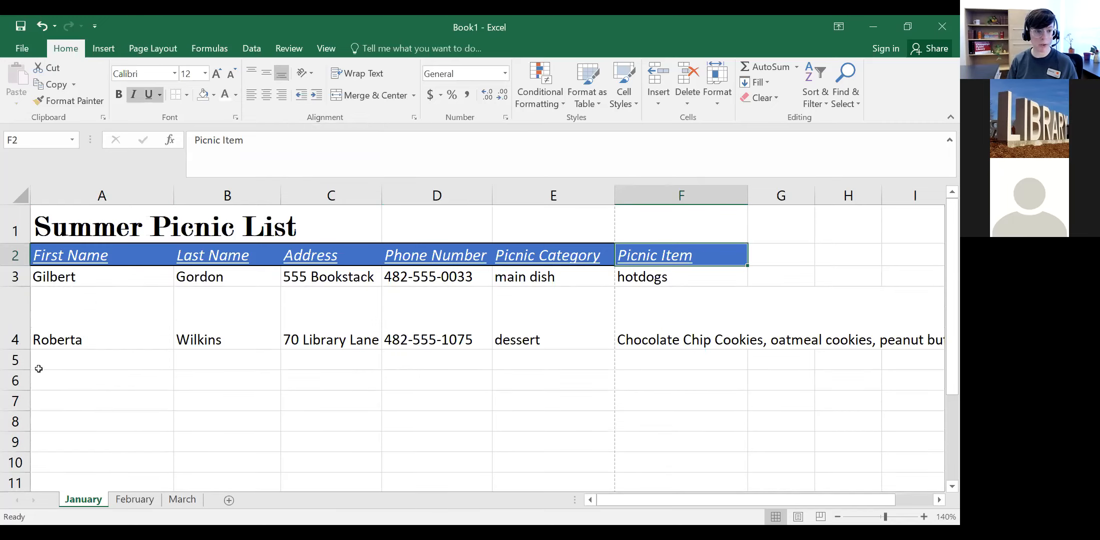
pyautogui.click(925, 516)
pyautogui.click(924, 517)
pyautogui.click(924, 517)
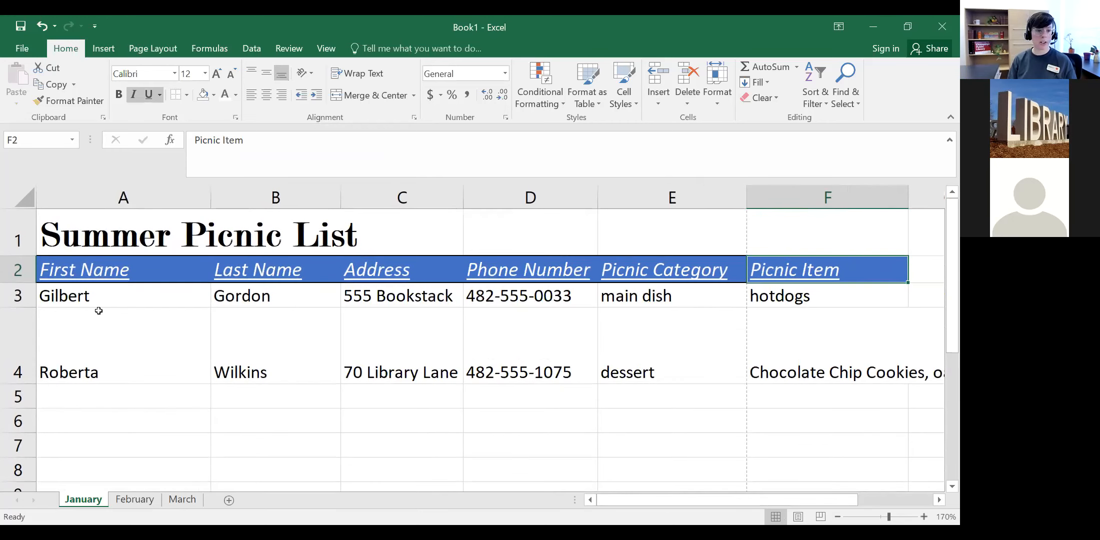
pyautogui.click(120, 338)
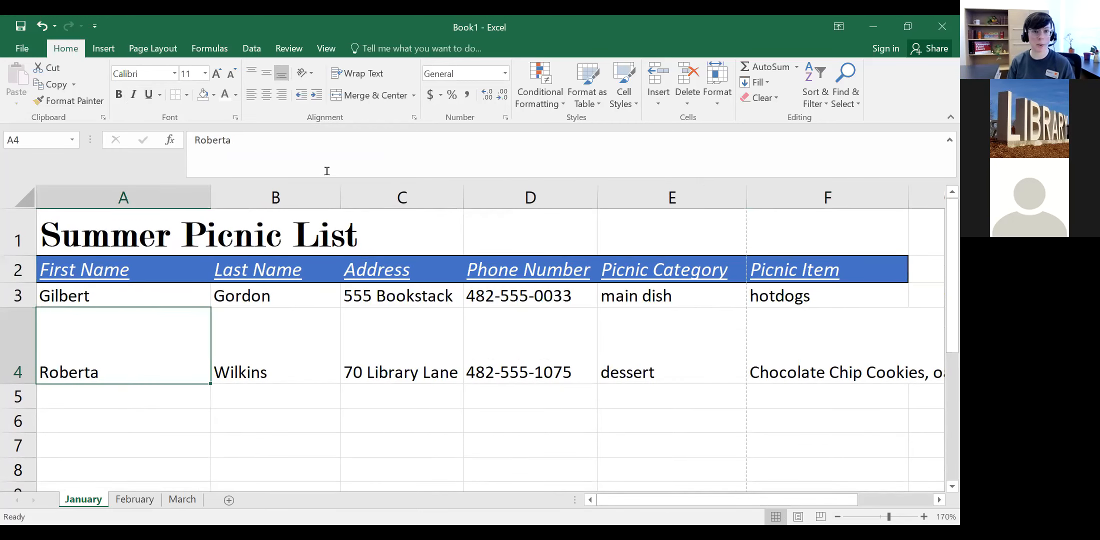
# Step: Centre the first name in A4 horizontally and vertically after trying other alignments
pyautogui.click(251, 74)
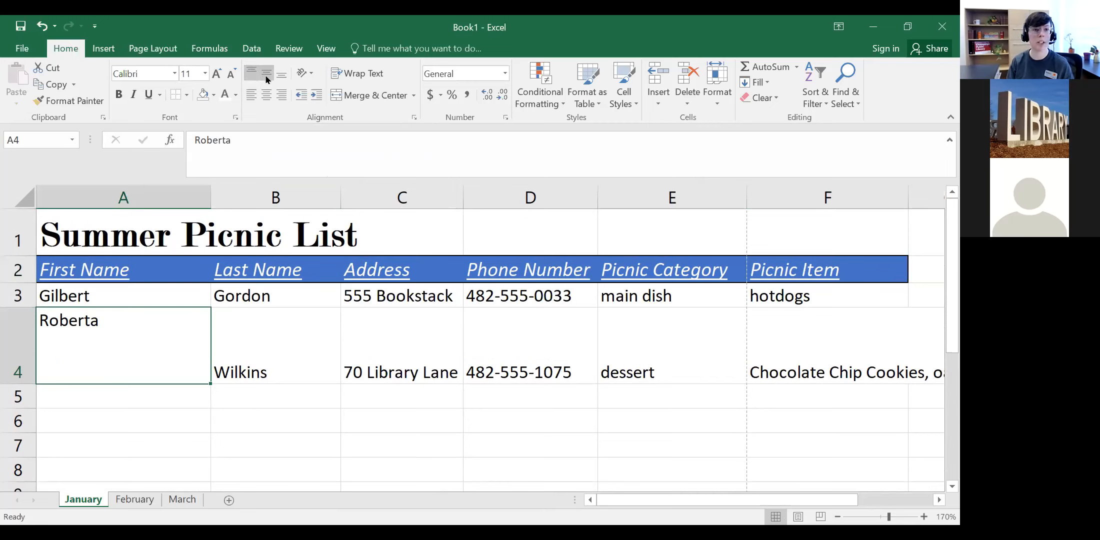
pyautogui.click(267, 76)
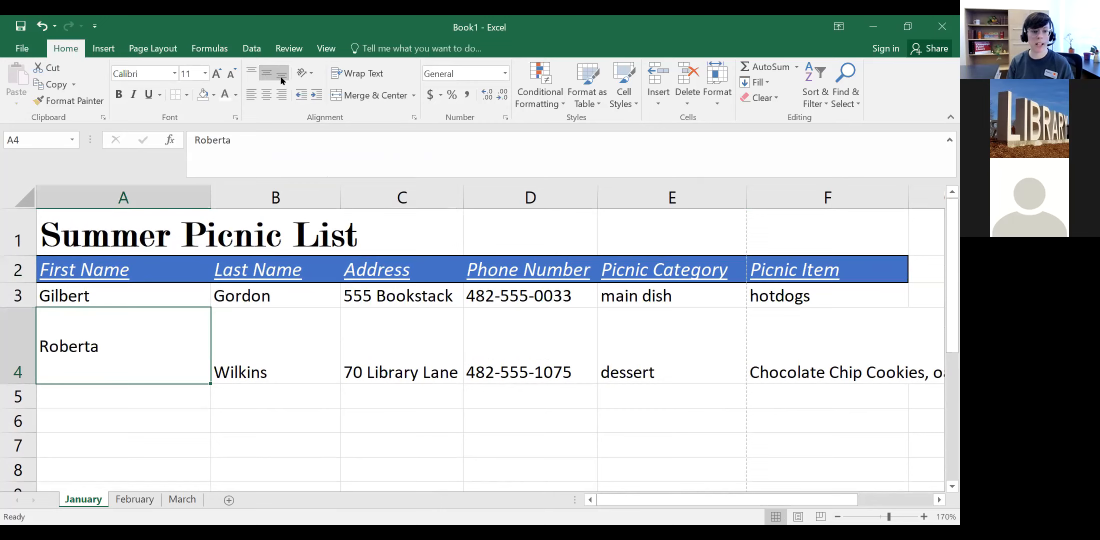
pyautogui.click(283, 76)
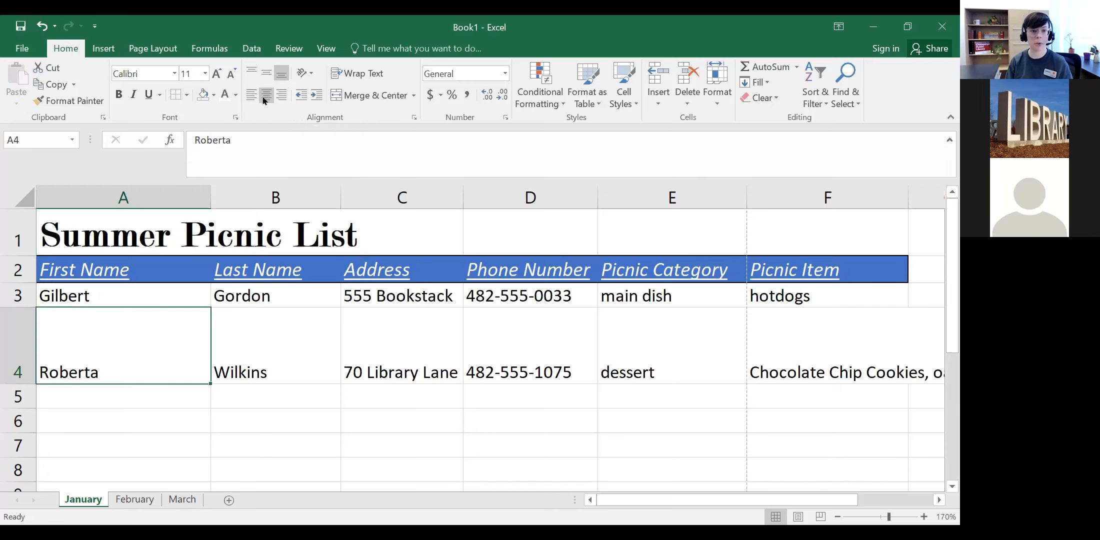
pyautogui.click(266, 96)
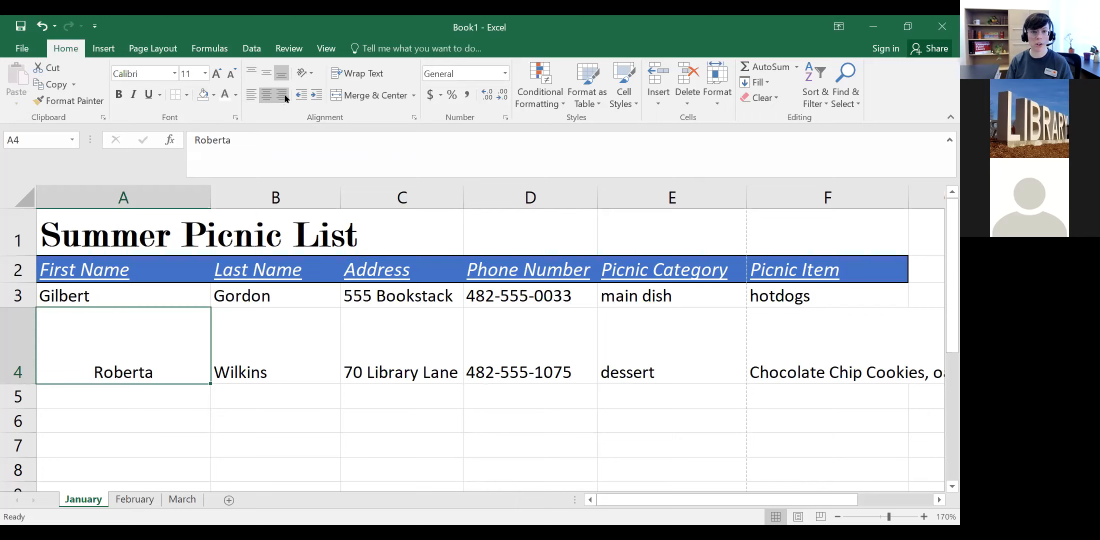
pyautogui.click(282, 97)
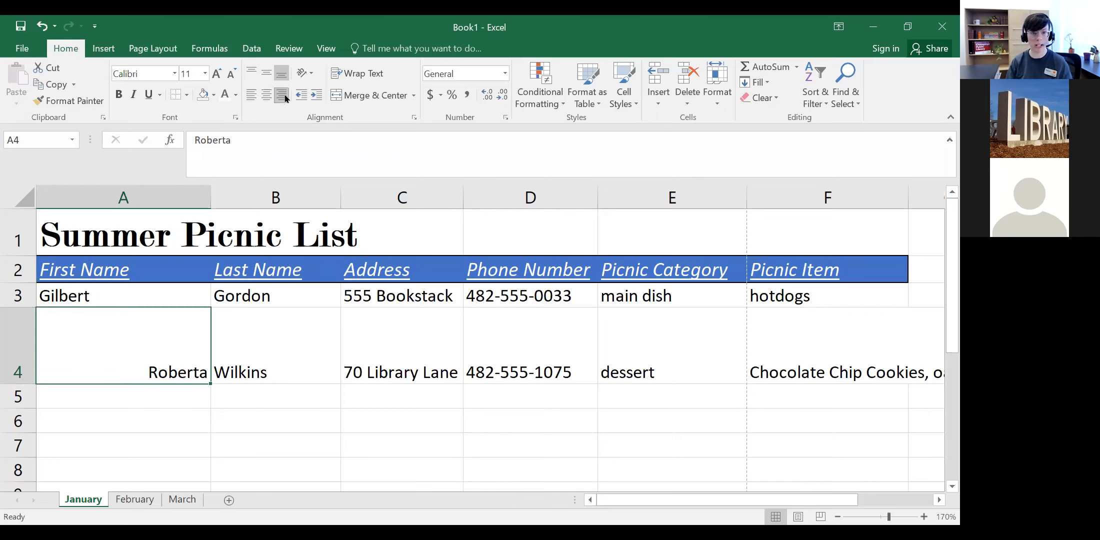
pyautogui.click(266, 95)
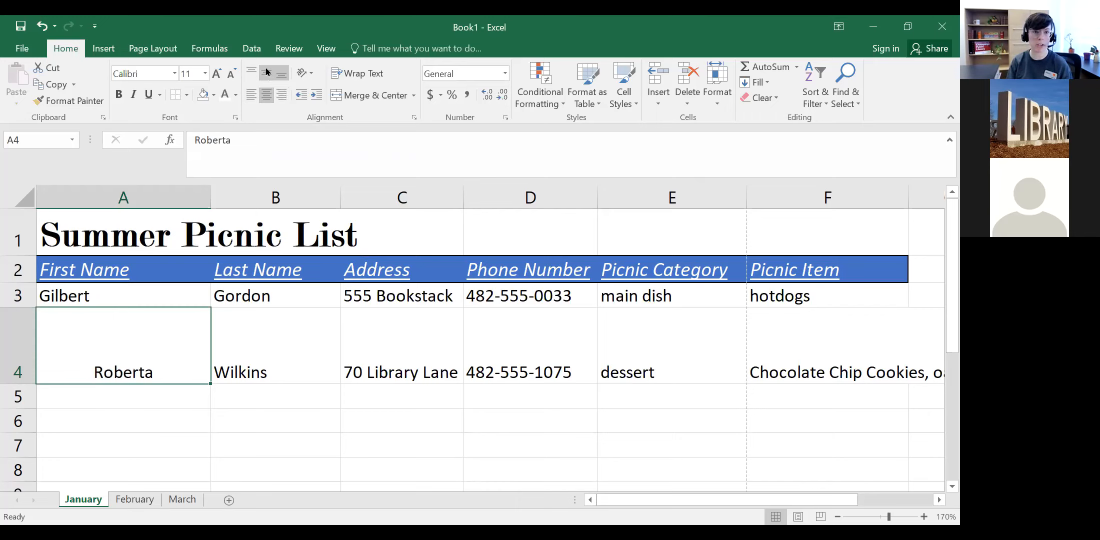
pyautogui.click(266, 72)
# Step: Centre the last name, address and phone number in B4:D4 both ways
pyautogui.click(277, 321)
pyautogui.click(266, 95)
pyautogui.click(266, 71)
pyautogui.click(415, 356)
pyautogui.click(282, 95)
pyautogui.click(267, 95)
pyautogui.click(267, 72)
pyautogui.click(506, 352)
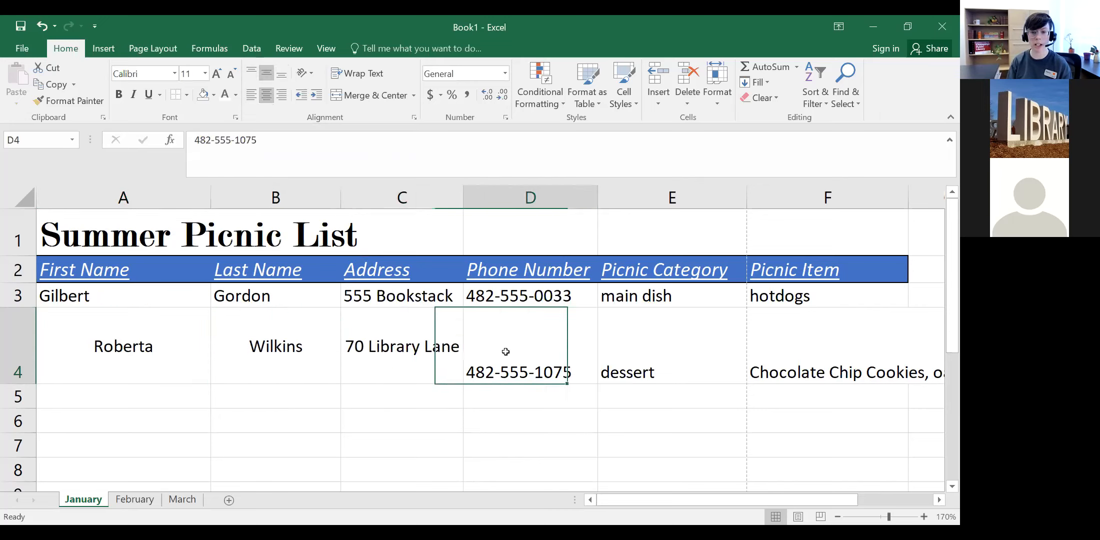
pyautogui.click(267, 95)
# Step: Centre the dessert in E4, then centre and left-align the cookie list in F4
pyautogui.click(661, 334)
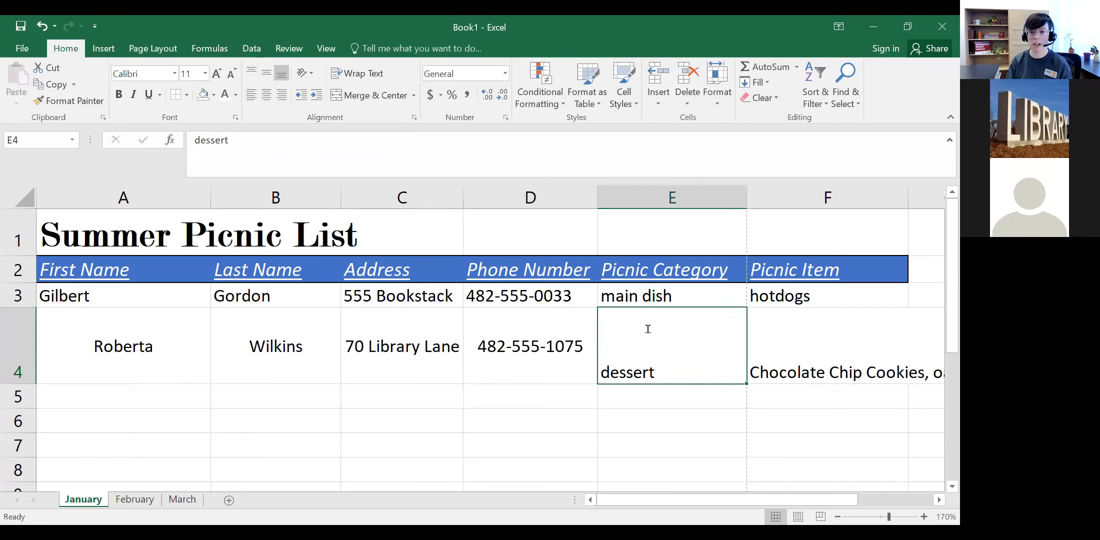
pyautogui.click(267, 95)
pyautogui.click(267, 73)
pyautogui.click(755, 315)
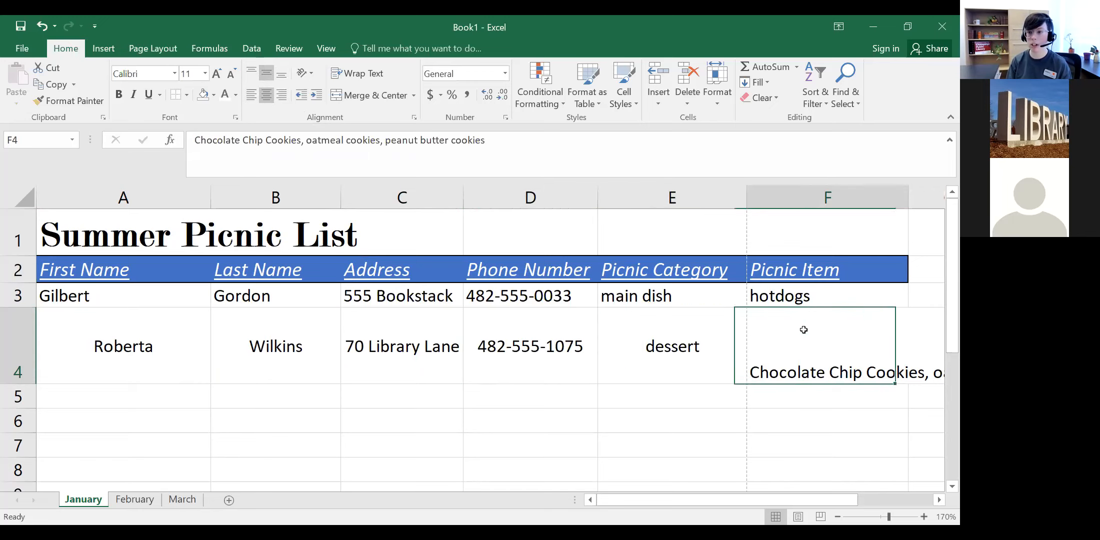
pyautogui.click(267, 95)
pyautogui.click(267, 74)
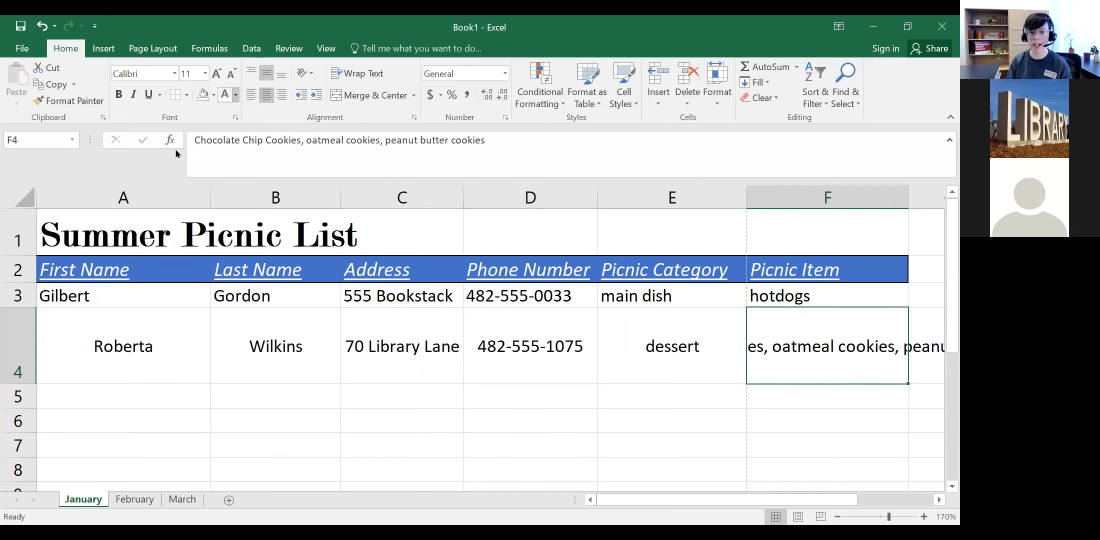
pyautogui.click(252, 95)
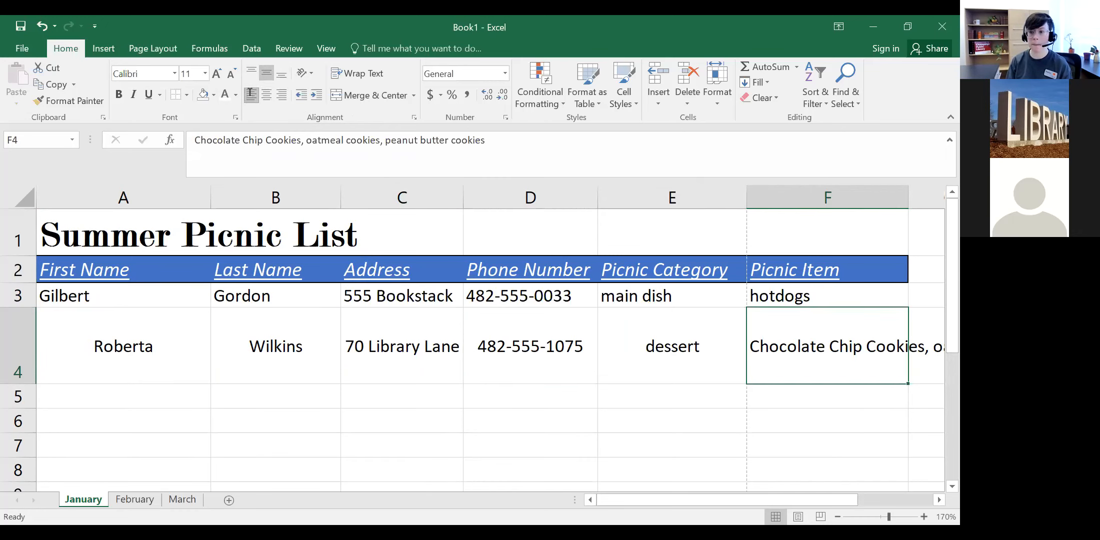
# Step: Try left-aligning the last name in B4, then centre it again
pyautogui.click(120, 303)
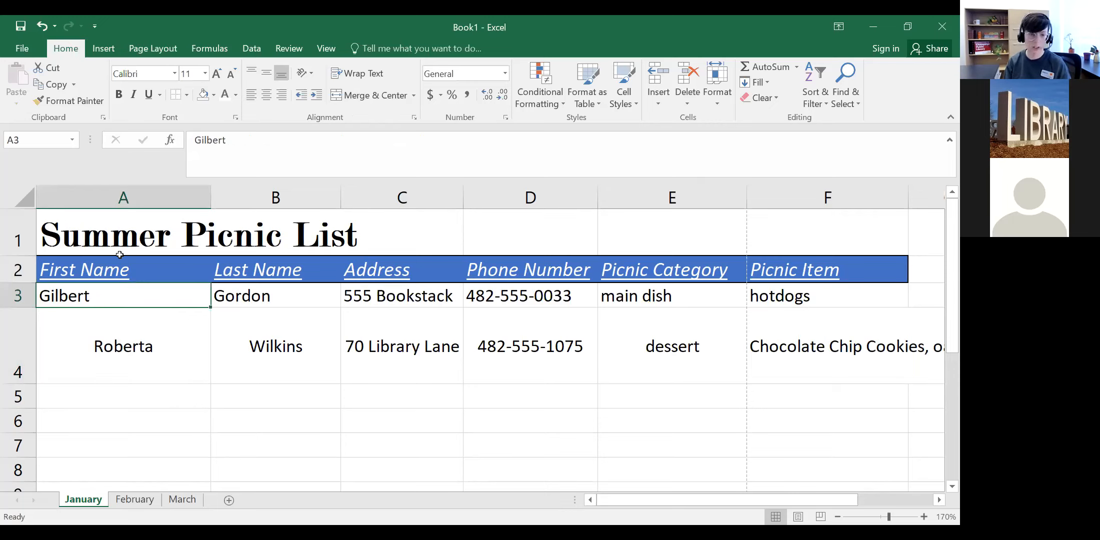
pyautogui.click(157, 369)
pyautogui.click(244, 369)
pyautogui.click(252, 97)
pyautogui.click(264, 97)
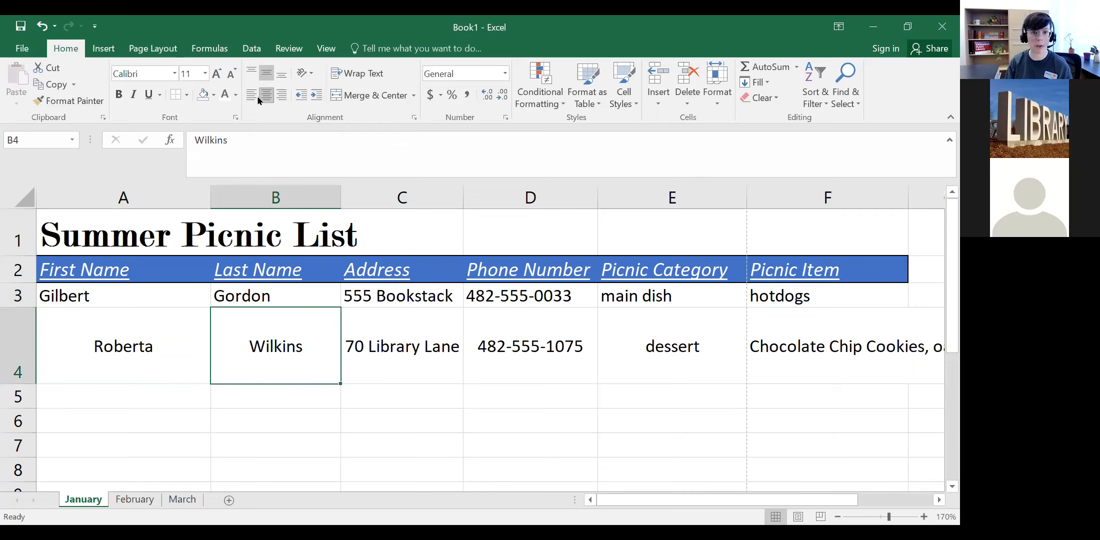
pyautogui.click(252, 95)
pyautogui.click(267, 95)
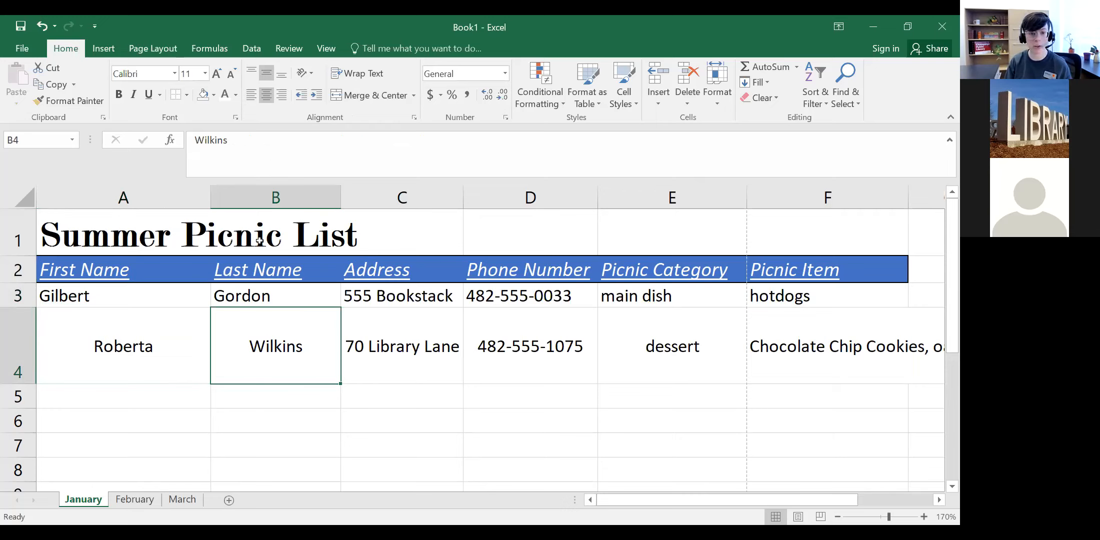
# Step: Centre the first name in A3 and the last name in B3
pyautogui.click(106, 296)
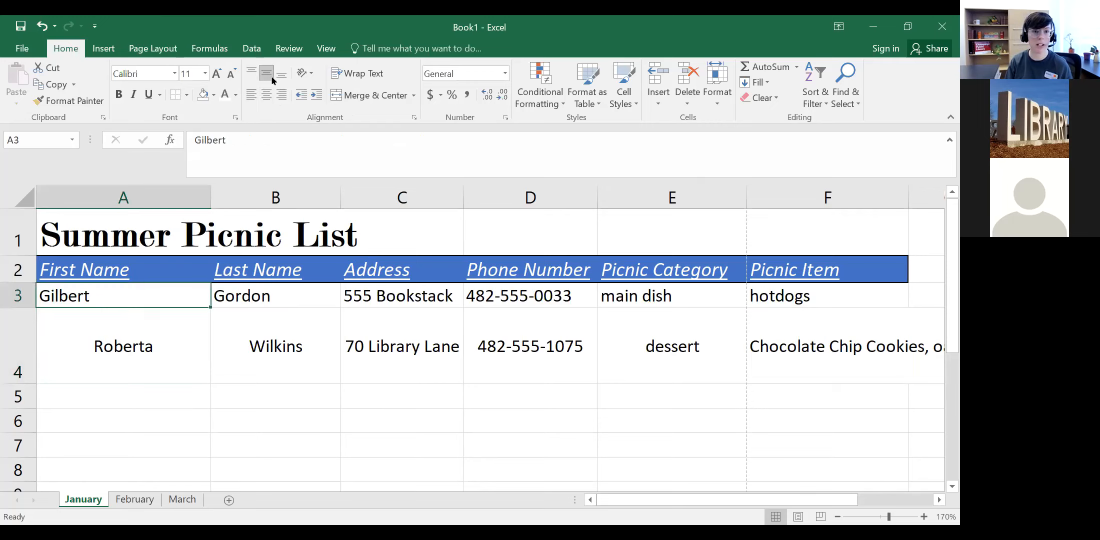
pyautogui.click(266, 95)
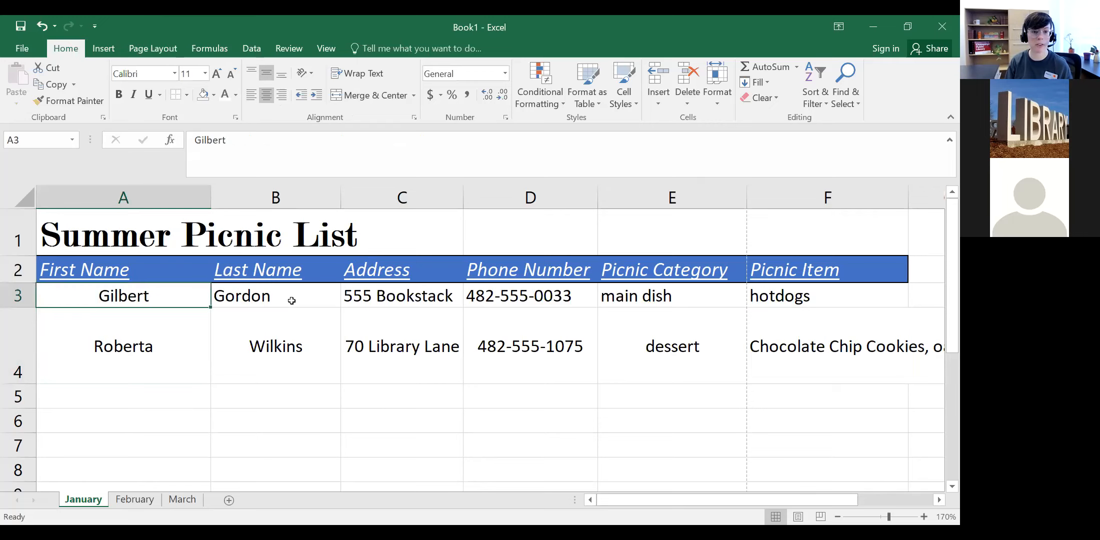
pyautogui.click(292, 295)
pyautogui.click(266, 95)
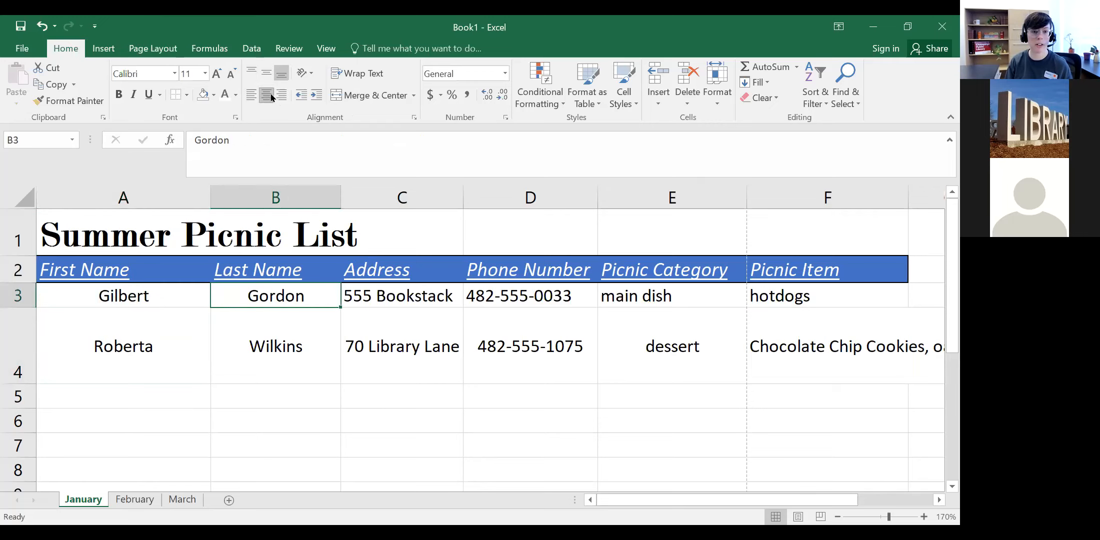
pyautogui.click(419, 296)
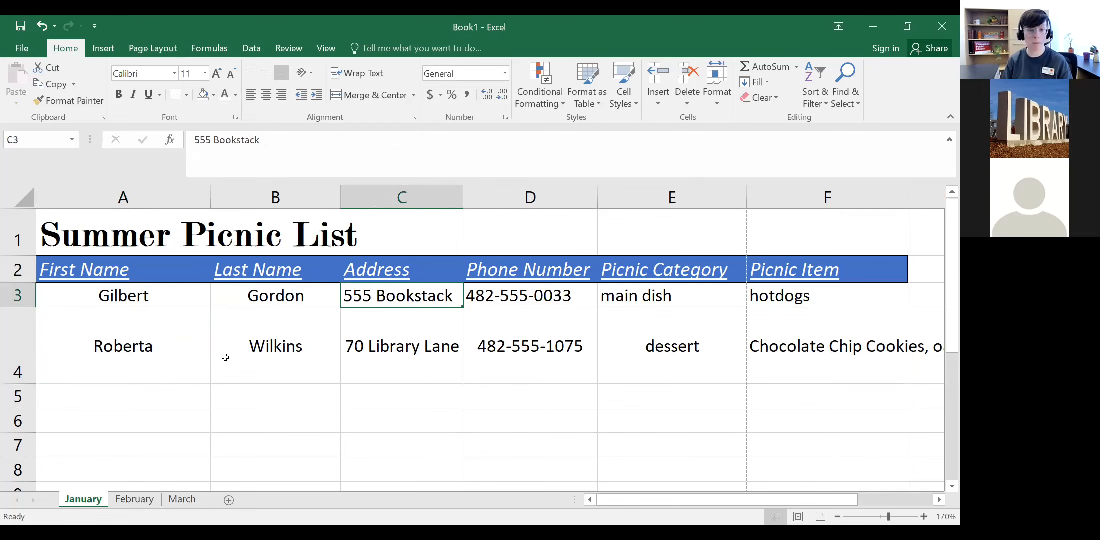
# Step: Zoom the sheet out to 120% so the whole picnic table fits on screen
pyautogui.click(838, 517)
pyautogui.click(838, 517)
pyautogui.click(838, 516)
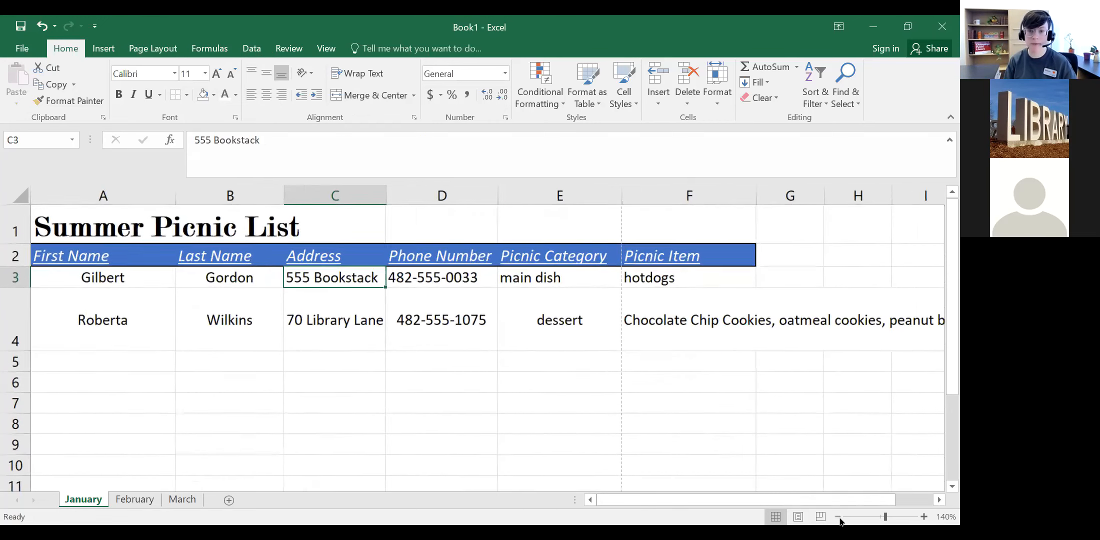
pyautogui.click(838, 517)
pyautogui.click(838, 517)
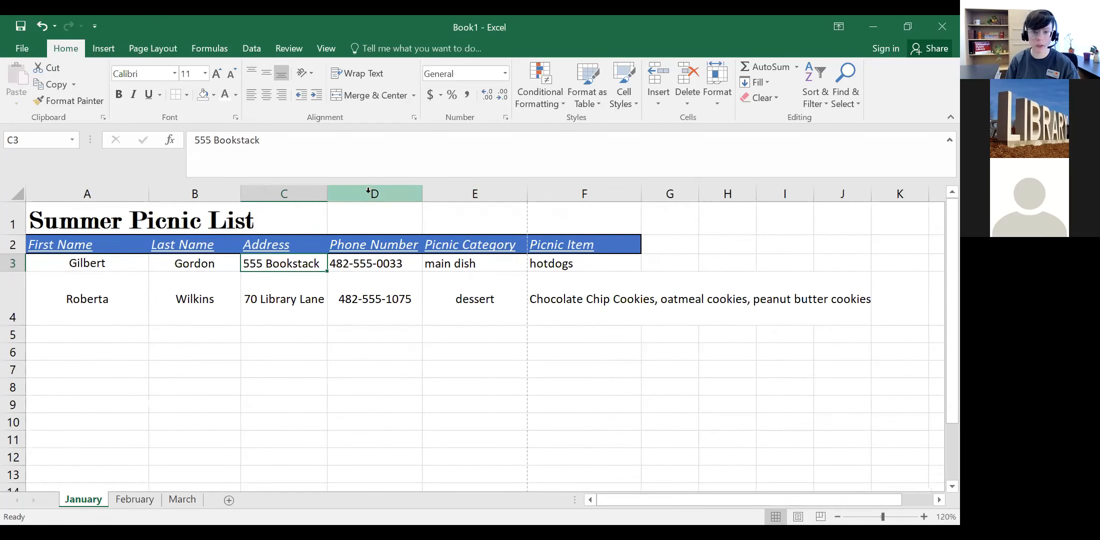
# Step: Select columns A through F in turn, then start a new entry in cell A5
pyautogui.click(123, 194)
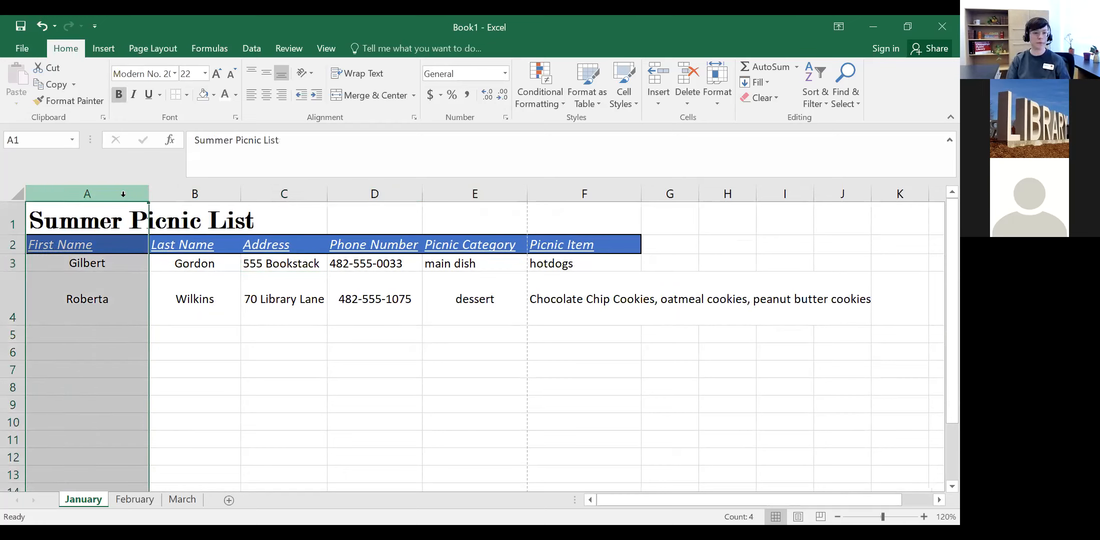
pyautogui.click(210, 194)
pyautogui.click(300, 194)
pyautogui.click(360, 194)
pyautogui.click(447, 194)
pyautogui.click(566, 196)
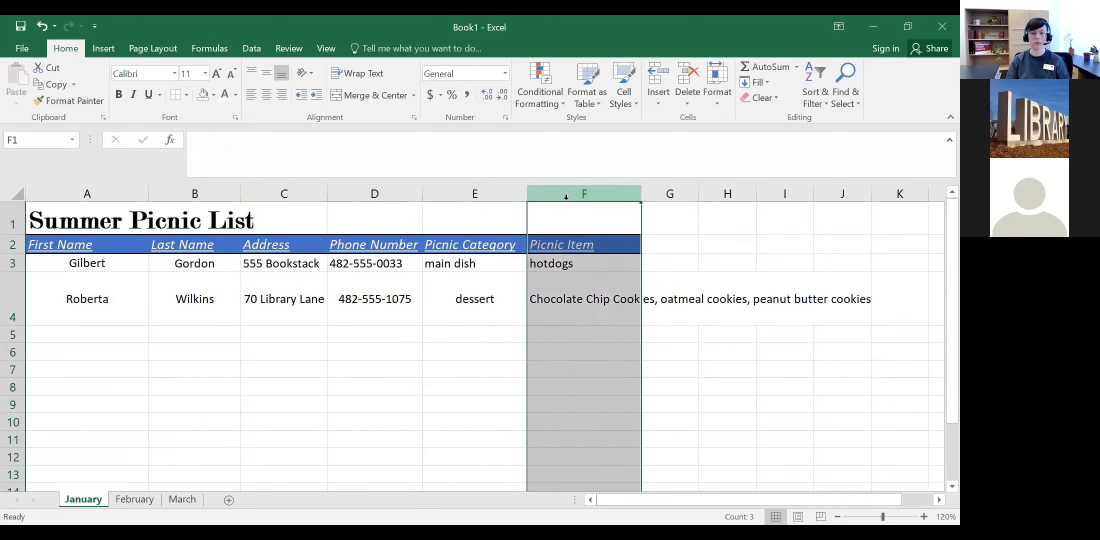
pyautogui.doubleClick(102, 335)
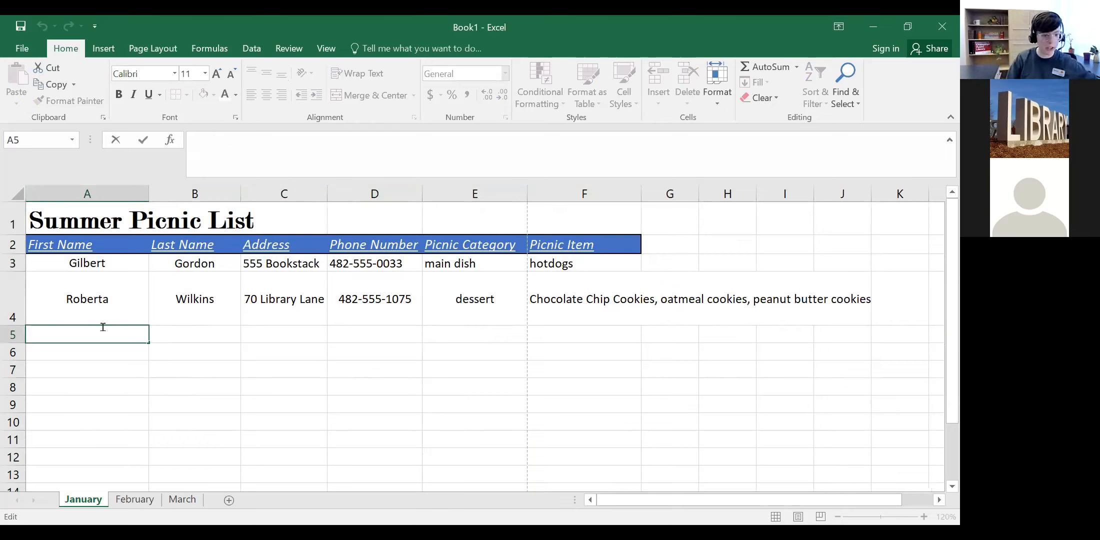
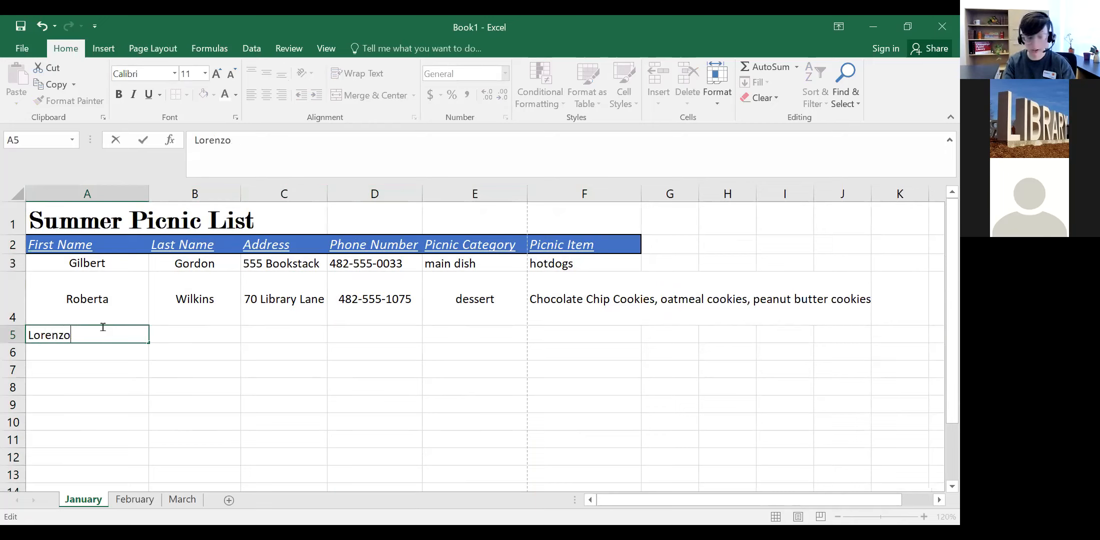
# Step: Enter the third guest's first name, last name and street address in A5:C5
pyautogui.press('Tab')
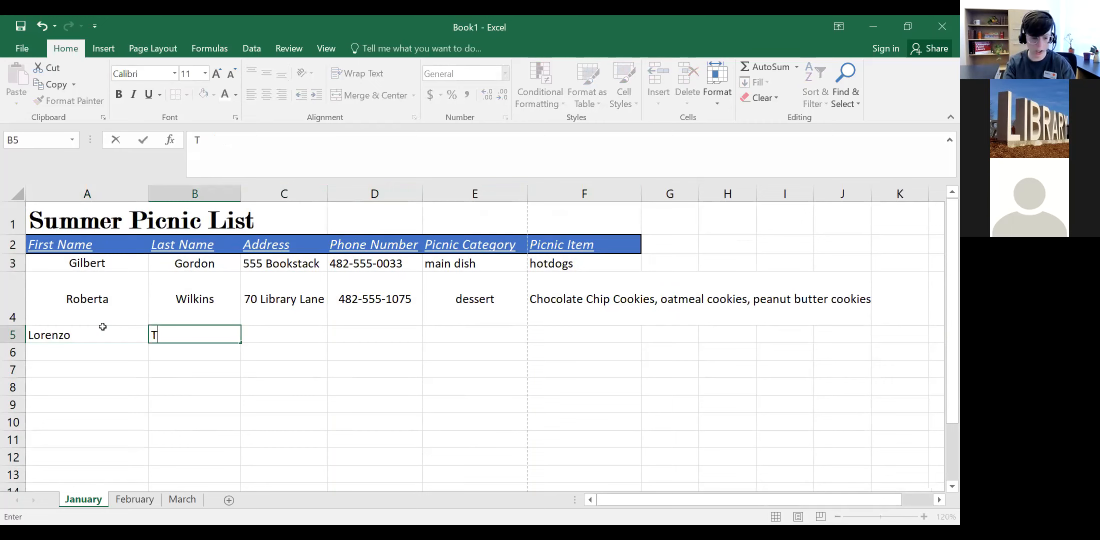
pyautogui.press('Tab')
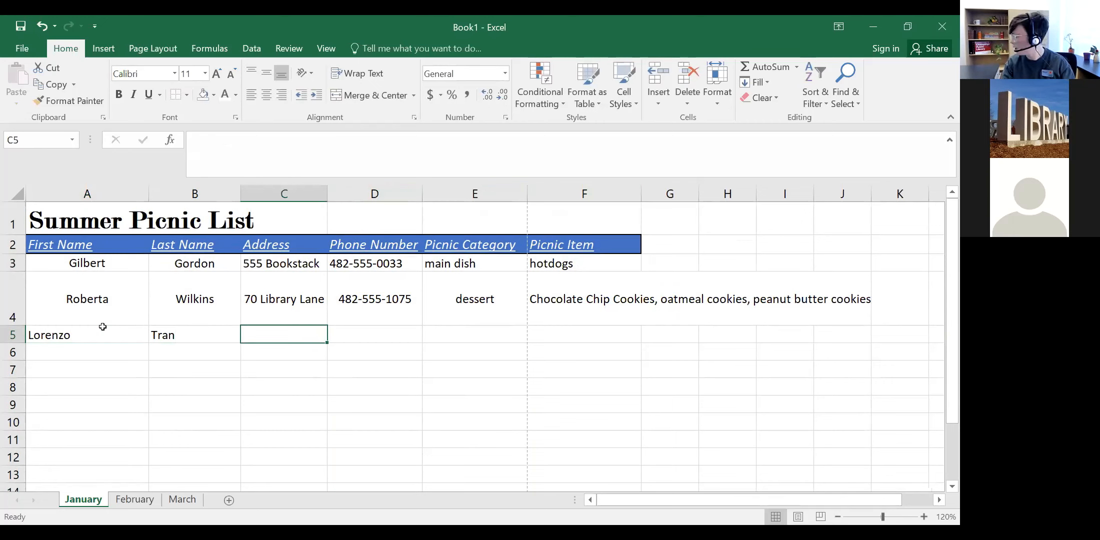
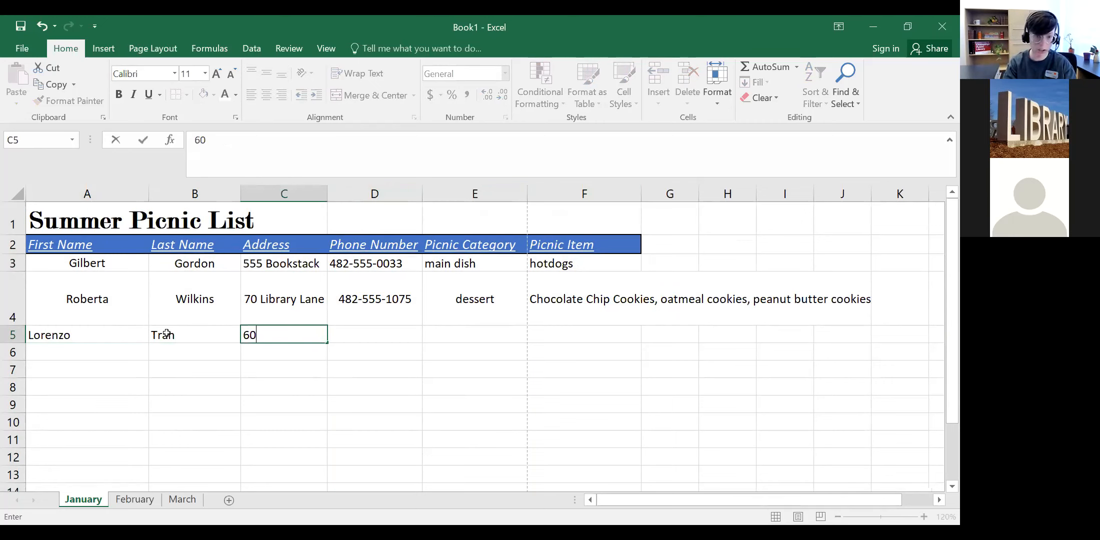
pyautogui.hotkey('ctrl', 'Return')
# Step: Fill in the guest's phone number, category 'dessert' and item 'apple pie' in D5:F5
pyautogui.press('Tab')
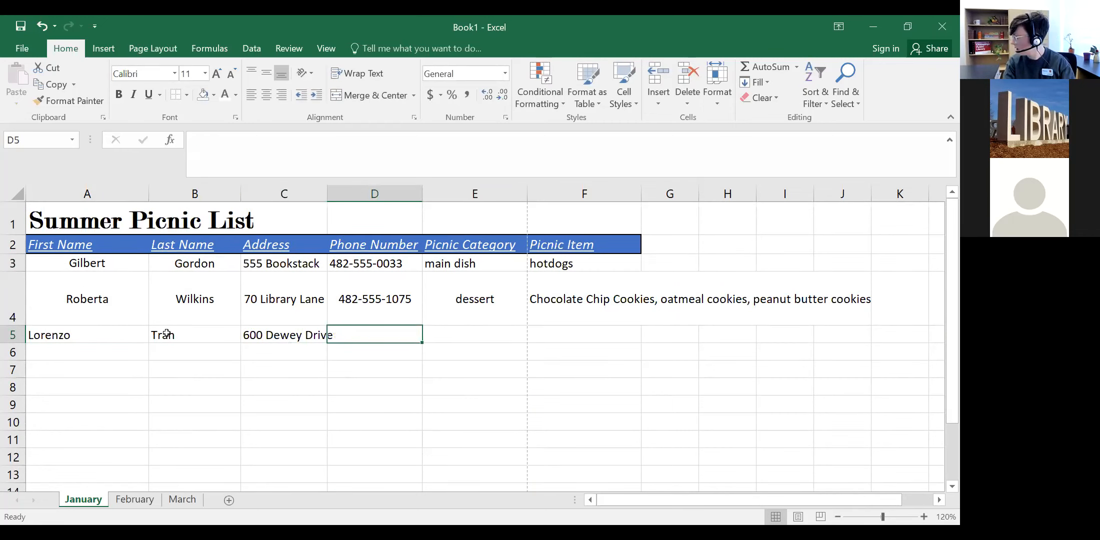
pyautogui.write('217-555')
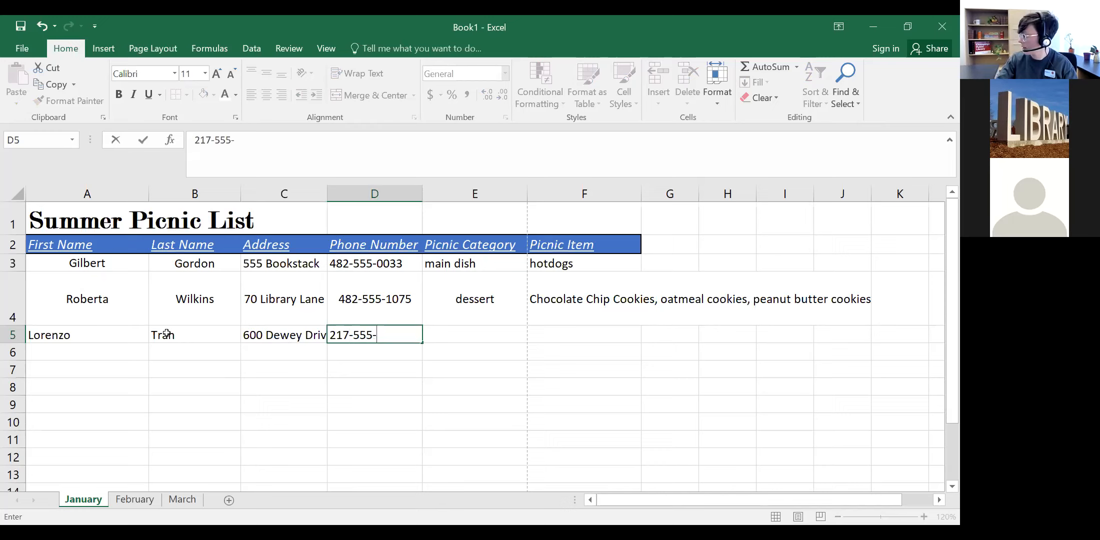
pyautogui.write('-0245')
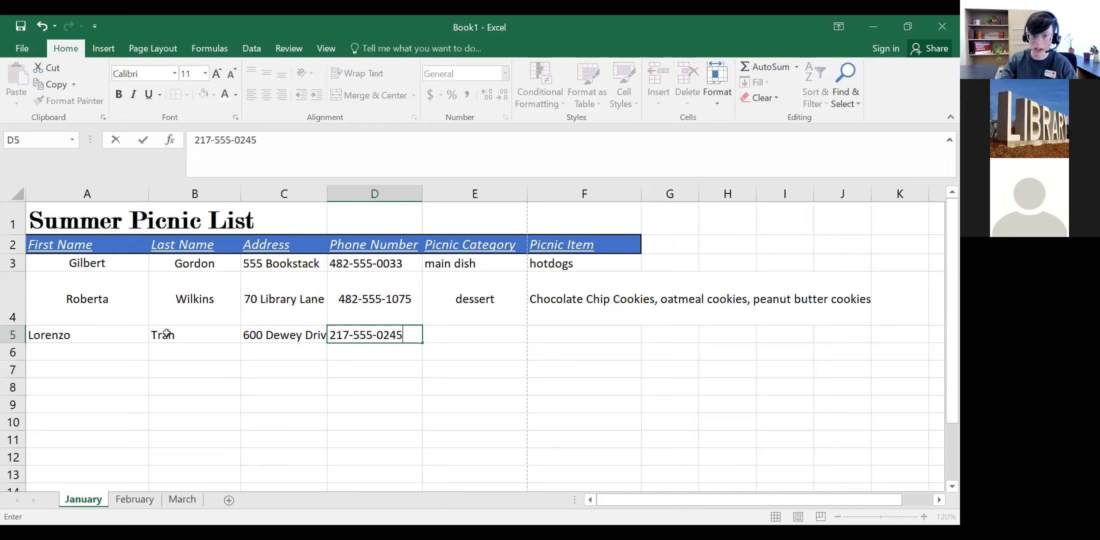
pyautogui.press('Tab')
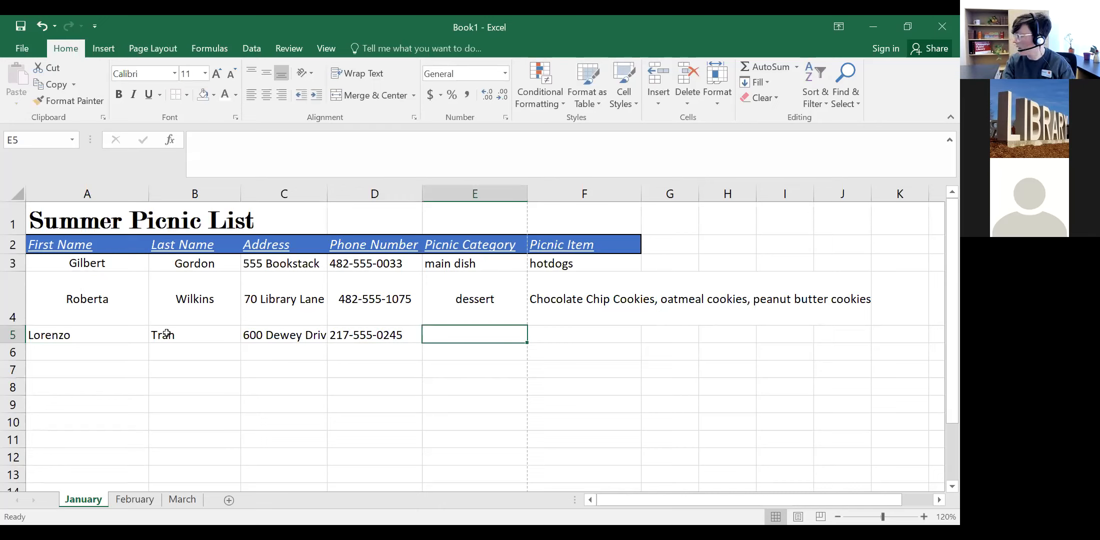
pyautogui.write('desser')
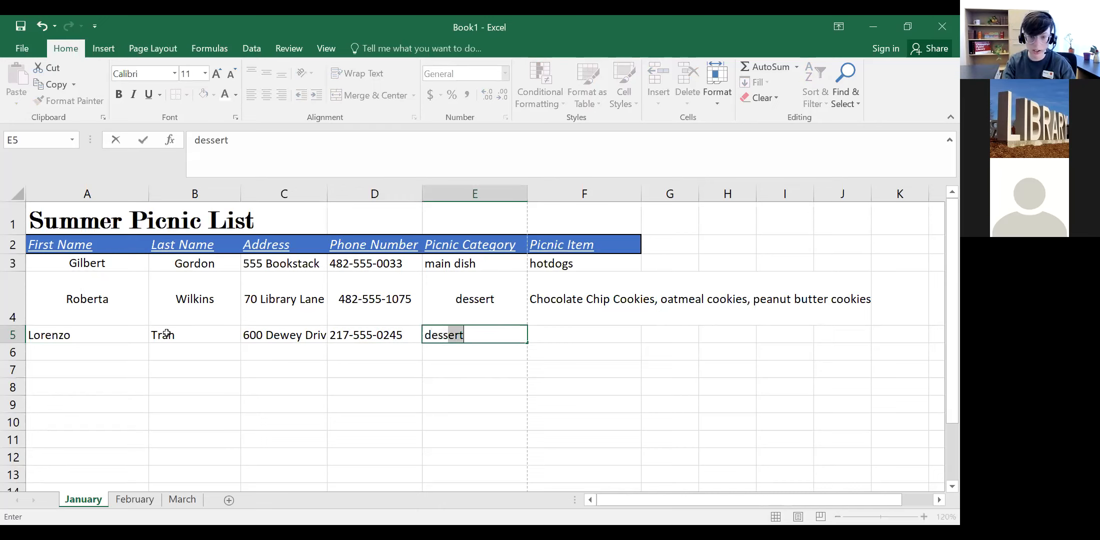
pyautogui.write('t')
pyautogui.press('Tab')
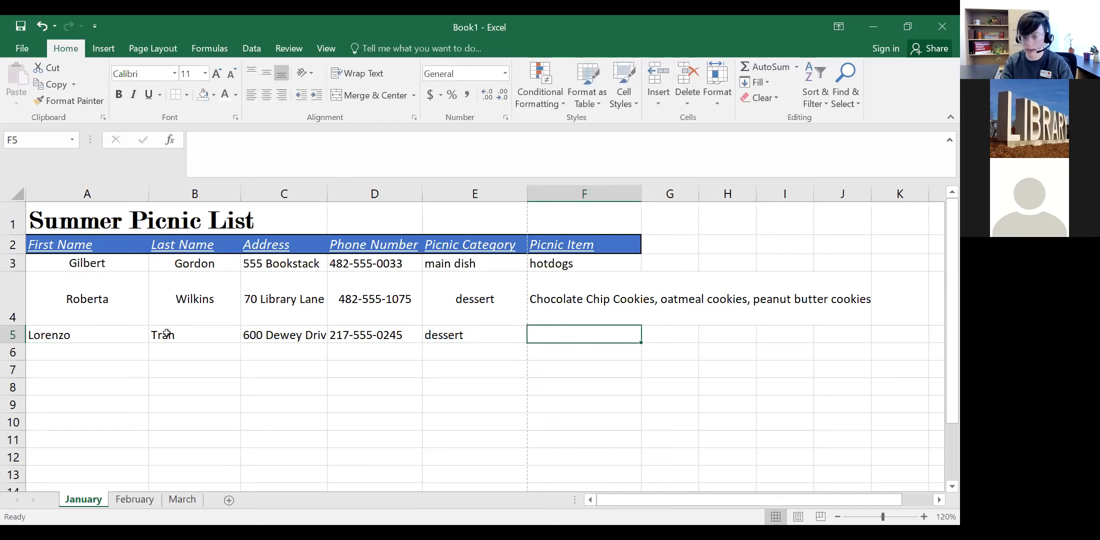
pyautogui.write('apple pi')
pyautogui.press('BackSpace')
pyautogui.write('e pie')
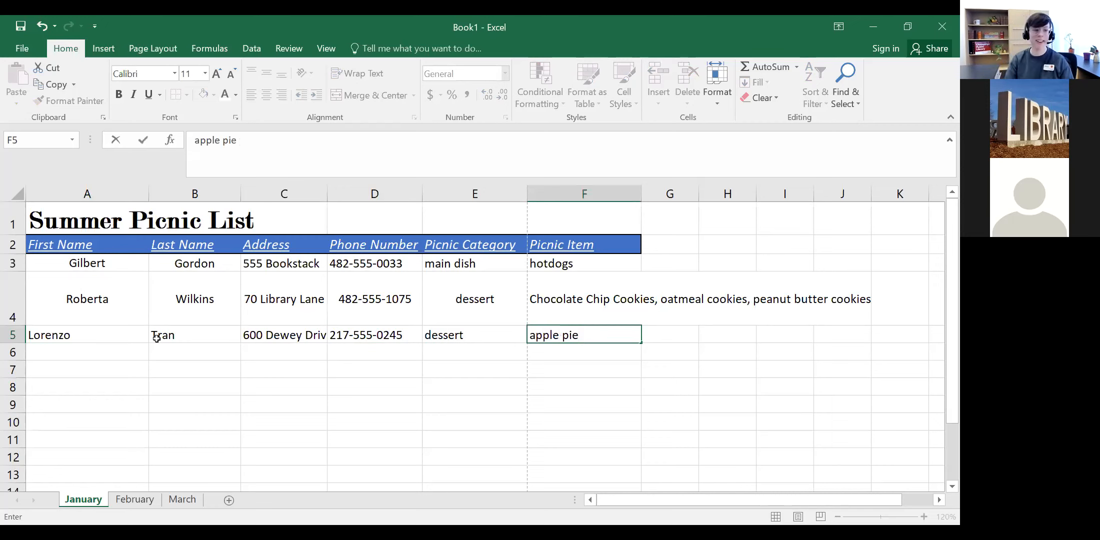
pyautogui.click(136, 381)
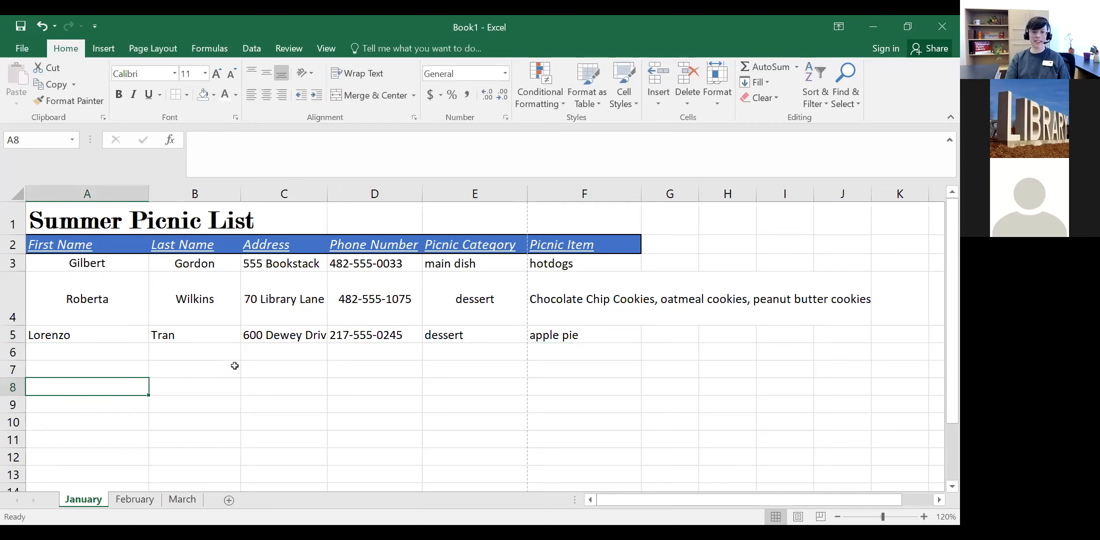
# Step: Widen column C for the addresses and try top, left and centre alignment on column A
pyautogui.moveTo(327, 194); pyautogui.dragTo(353, 194)
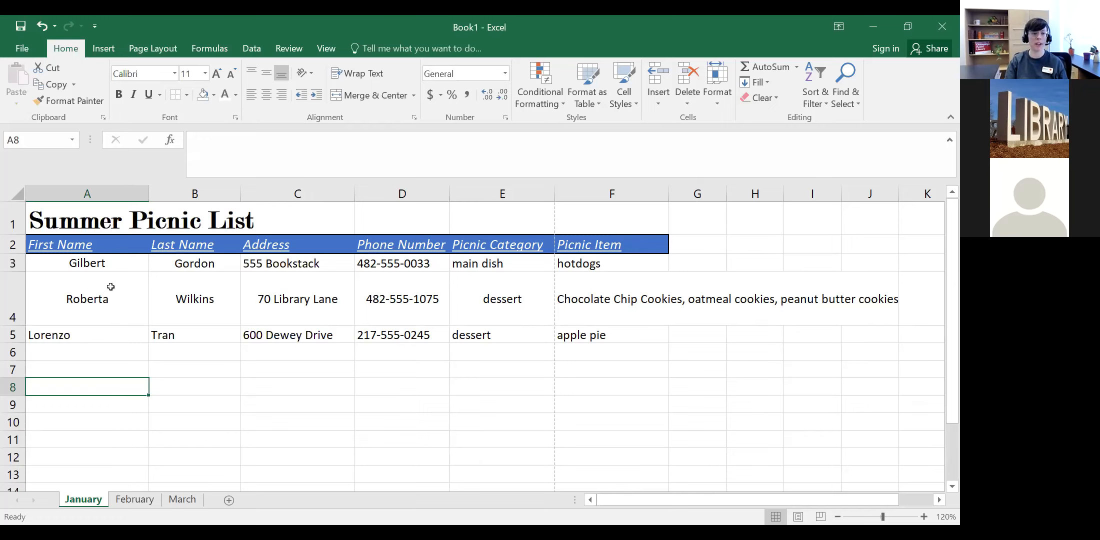
pyautogui.click(113, 193)
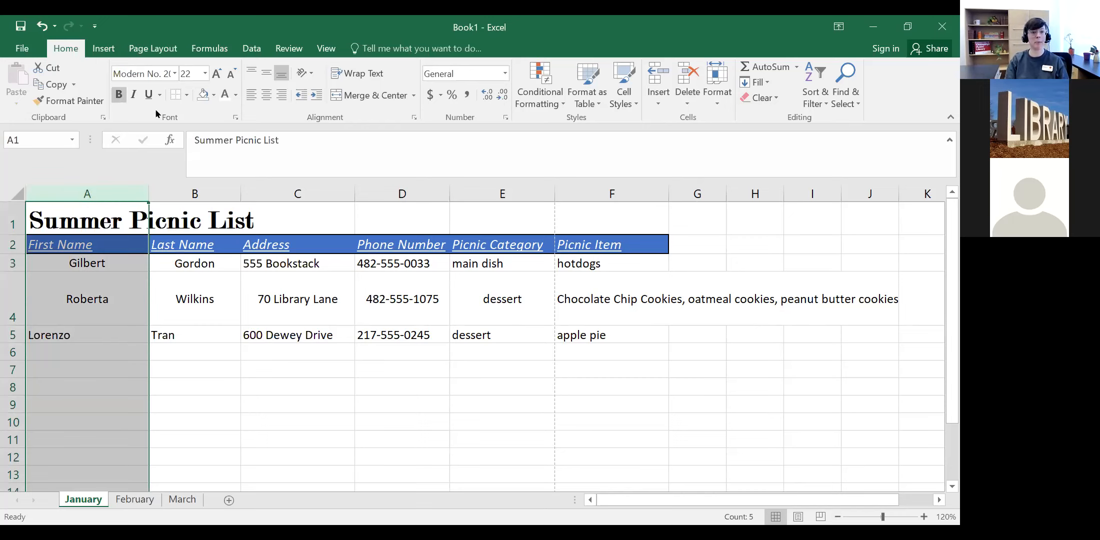
pyautogui.click(253, 72)
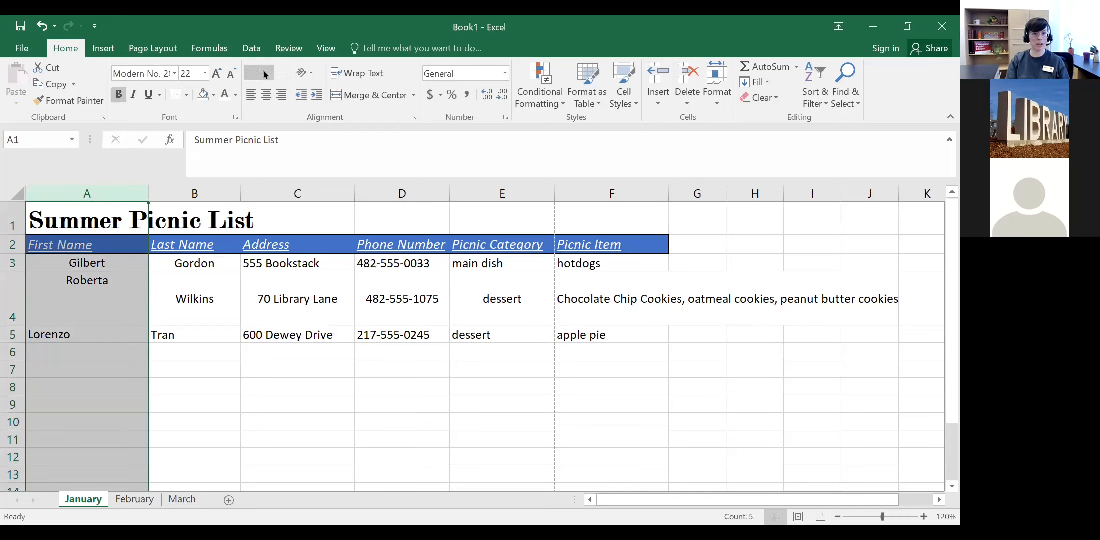
pyautogui.click(256, 97)
pyautogui.click(264, 97)
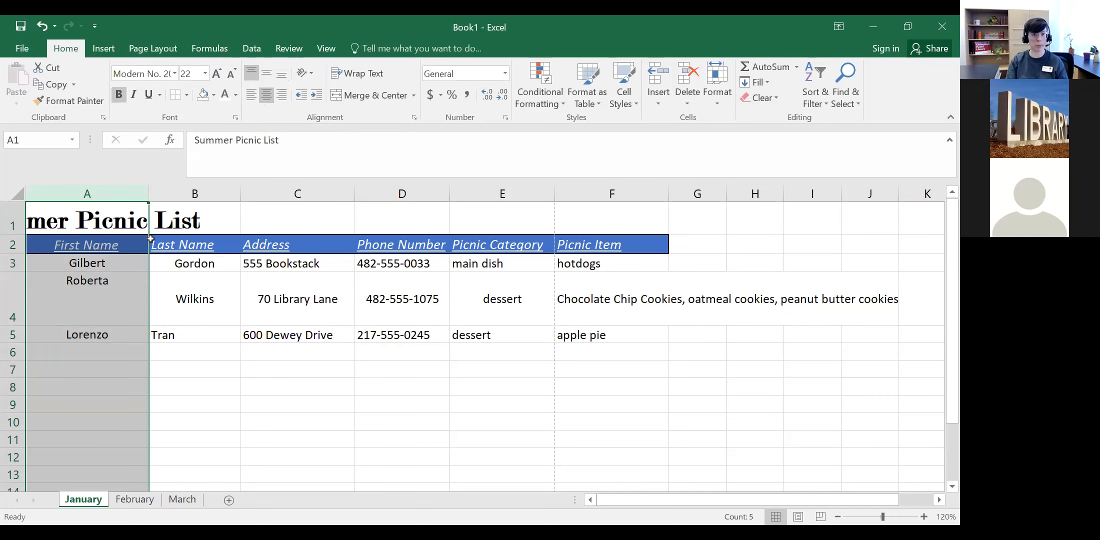
pyautogui.click(191, 365)
# Step: Reselect column A and make it left-aligned and vertically middle-aligned
pyautogui.click(110, 218)
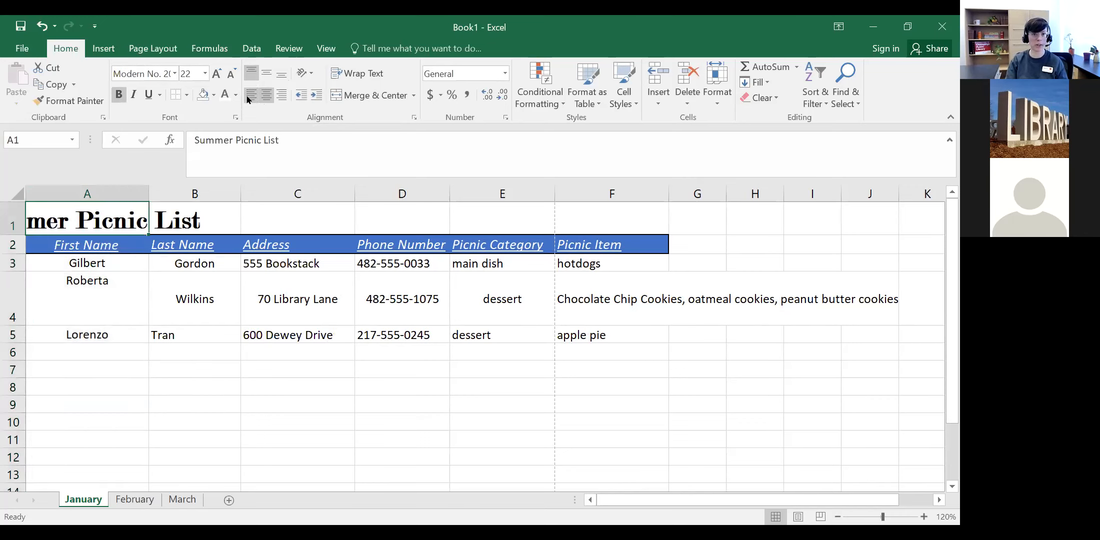
pyautogui.hotkey('ctrl', 'space')
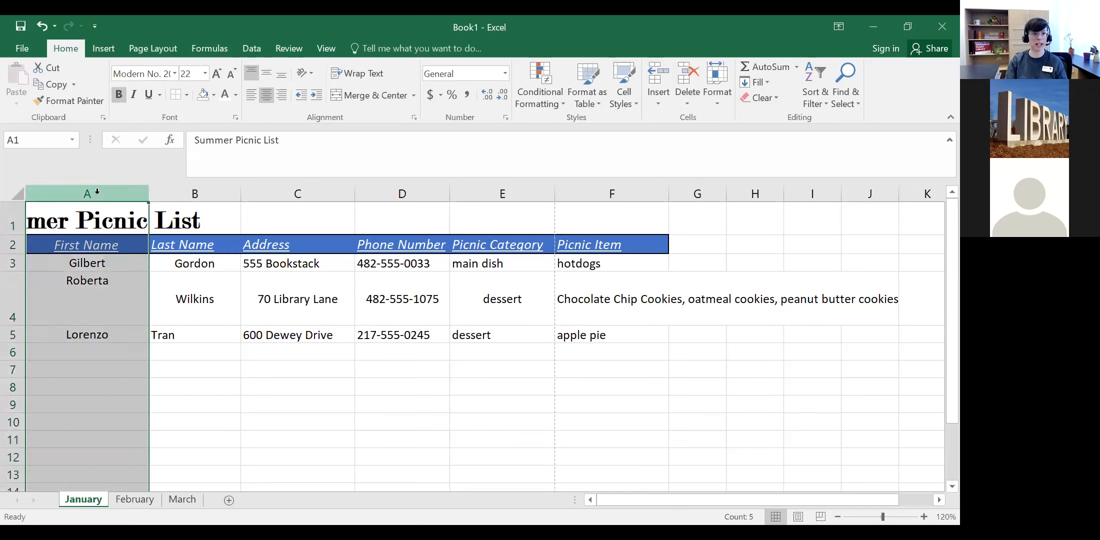
pyautogui.click(251, 95)
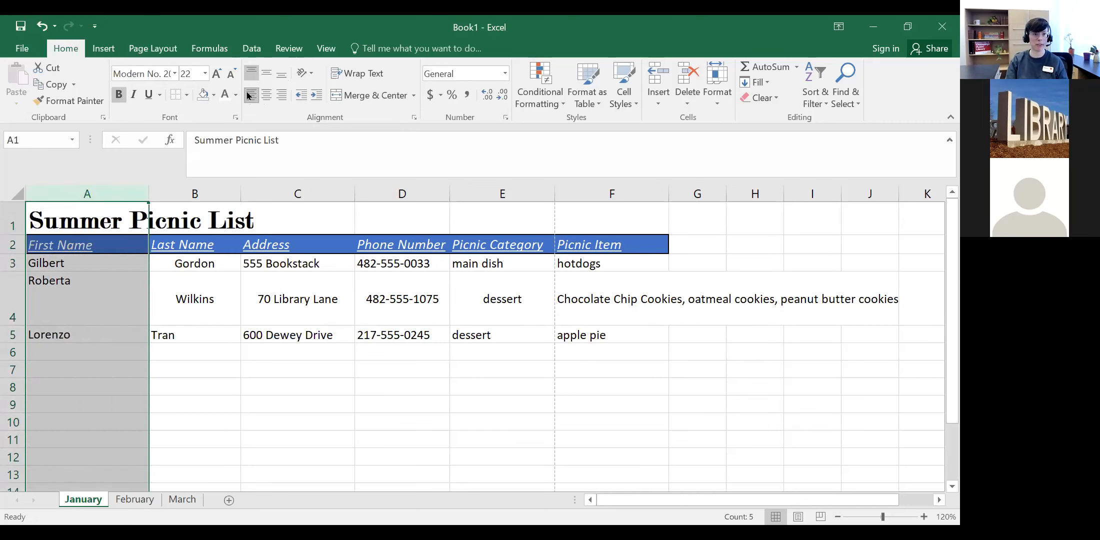
pyautogui.click(266, 75)
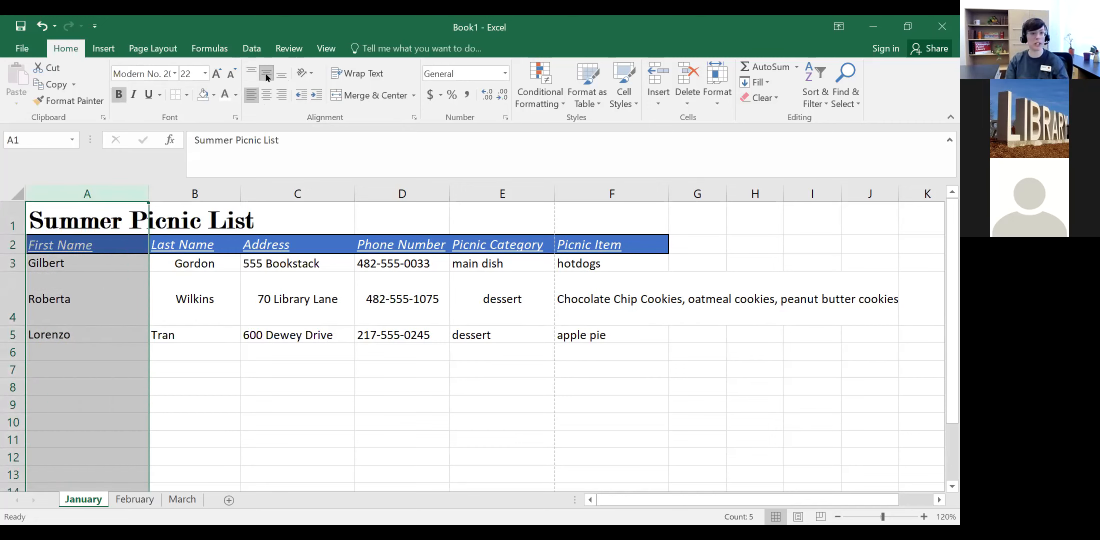
pyautogui.click(19, 348)
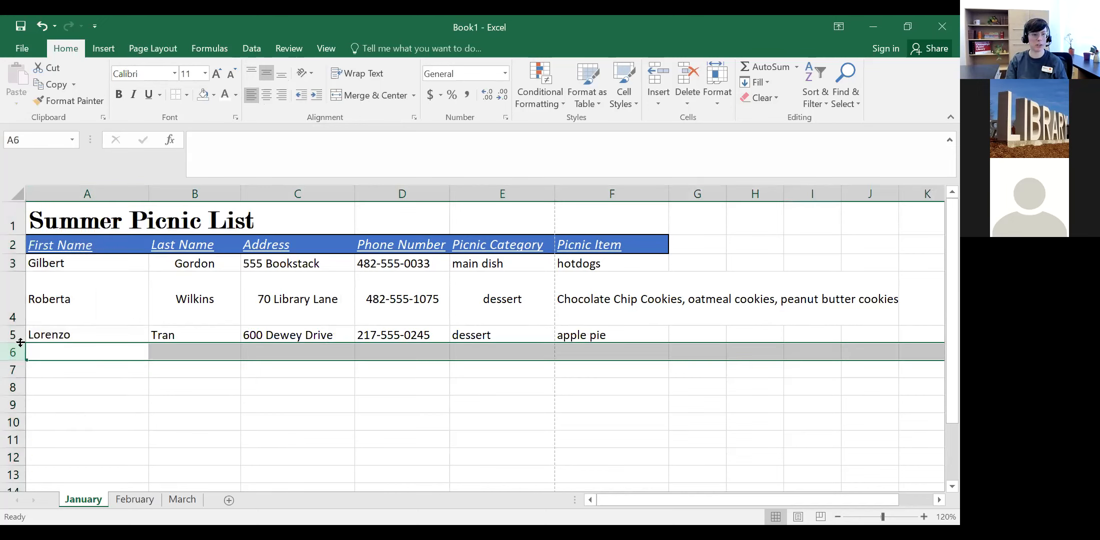
# Step: Adjust the heights of rows 1, 3 and 5, then make all rows uniformly taller
pyautogui.moveTo(20, 340); pyautogui.dragTo(20, 355)
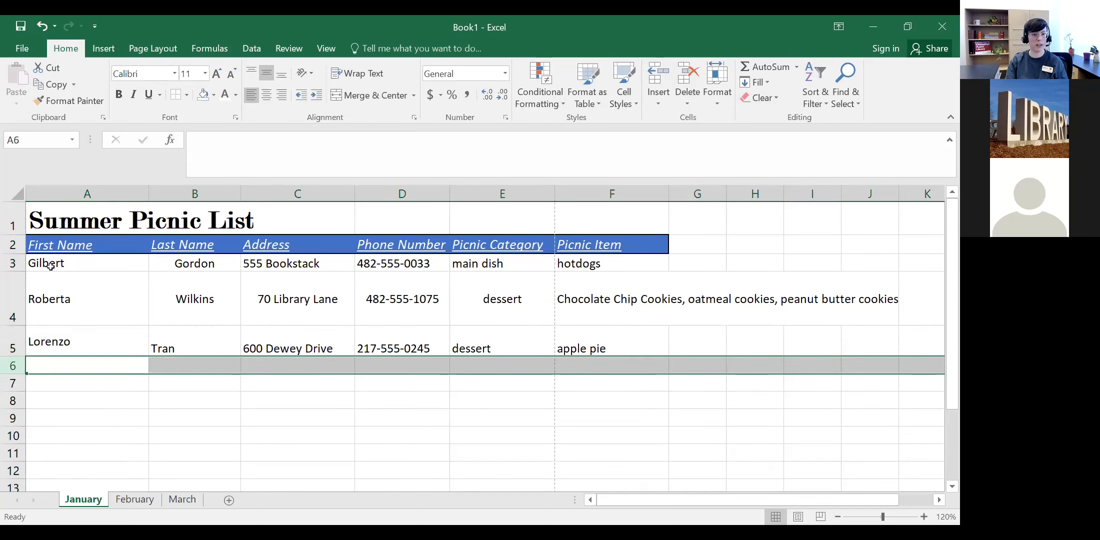
pyautogui.moveTo(13, 270); pyautogui.dragTo(13, 290)
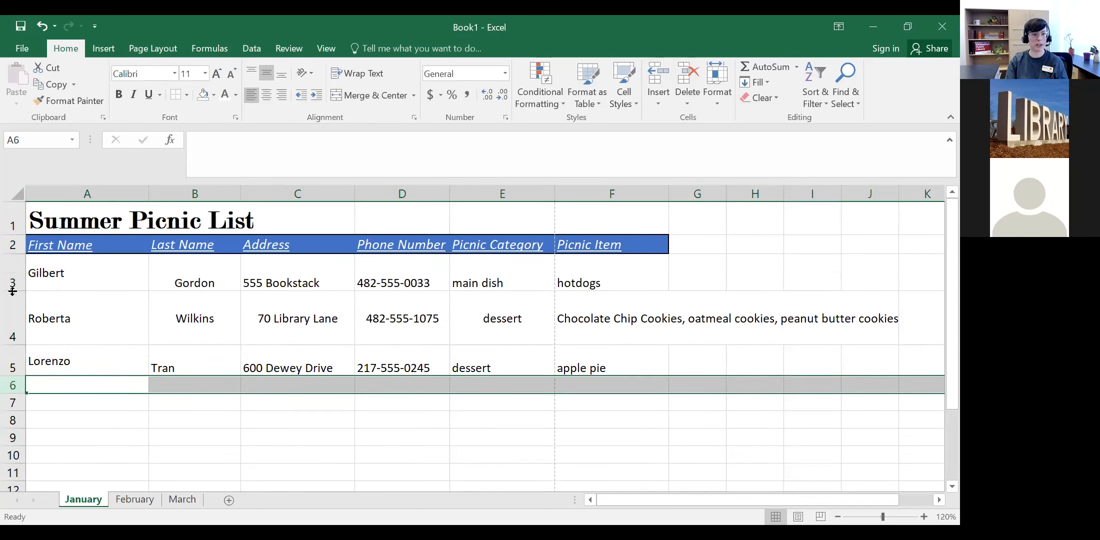
pyautogui.click(50, 200)
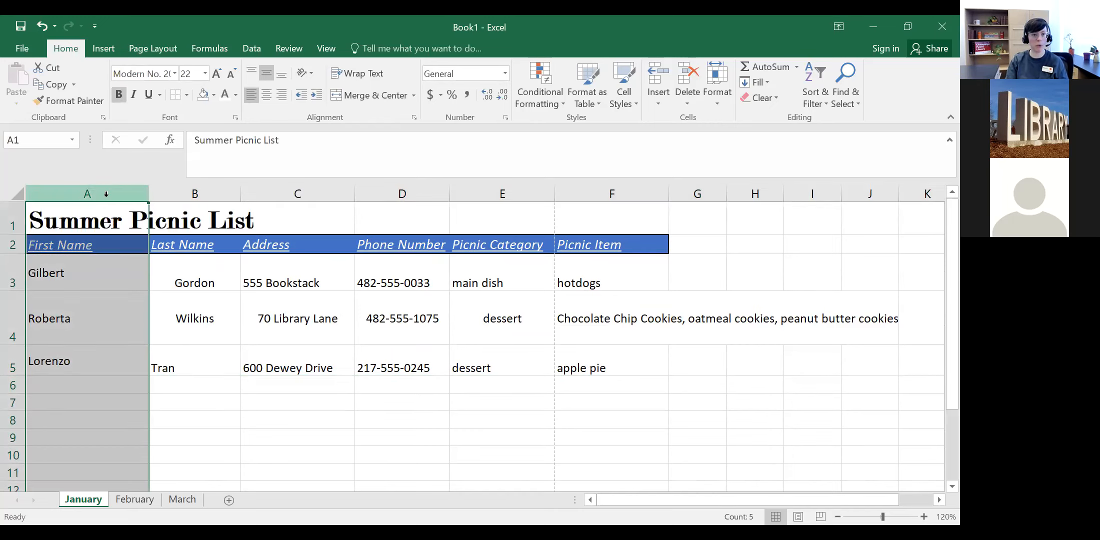
pyautogui.click(9, 273)
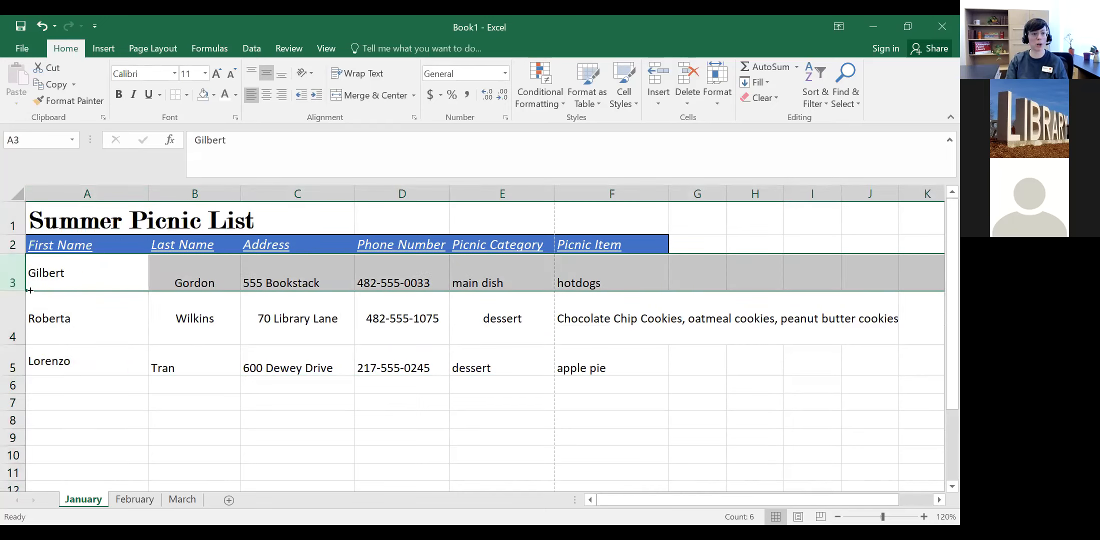
pyautogui.click(120, 196)
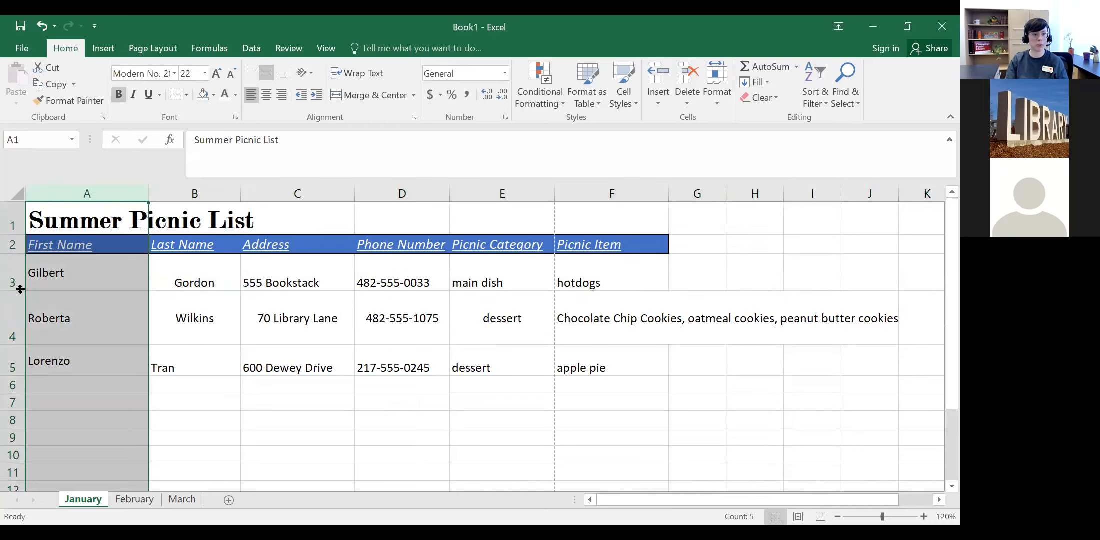
pyautogui.moveTo(20, 290); pyautogui.dragTo(19, 311)
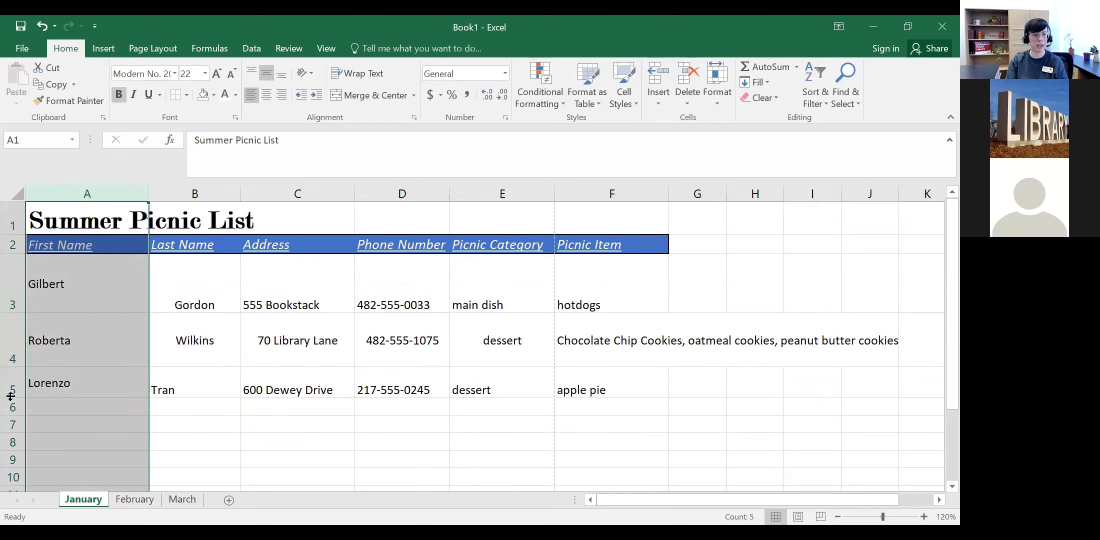
pyautogui.moveTo(10, 398); pyautogui.dragTo(10, 416)
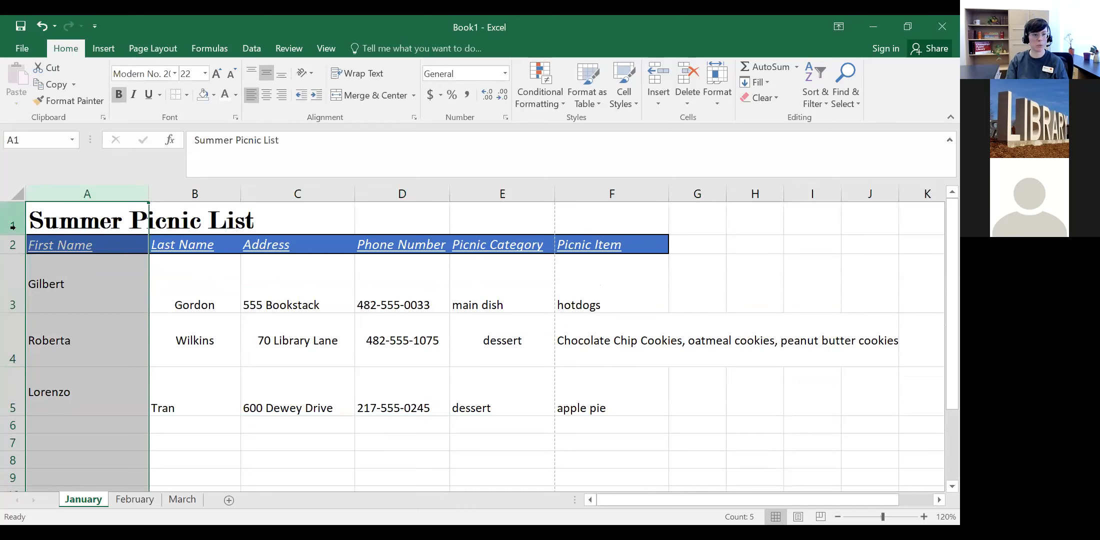
pyautogui.moveTo(15, 234)
pyautogui.mouseDown()
pyautogui.moveTo(18, 222)
pyautogui.moveTo(15, 258)
pyautogui.moveTo(12, 239)
pyautogui.mouseUp()
pyautogui.click(18, 193)
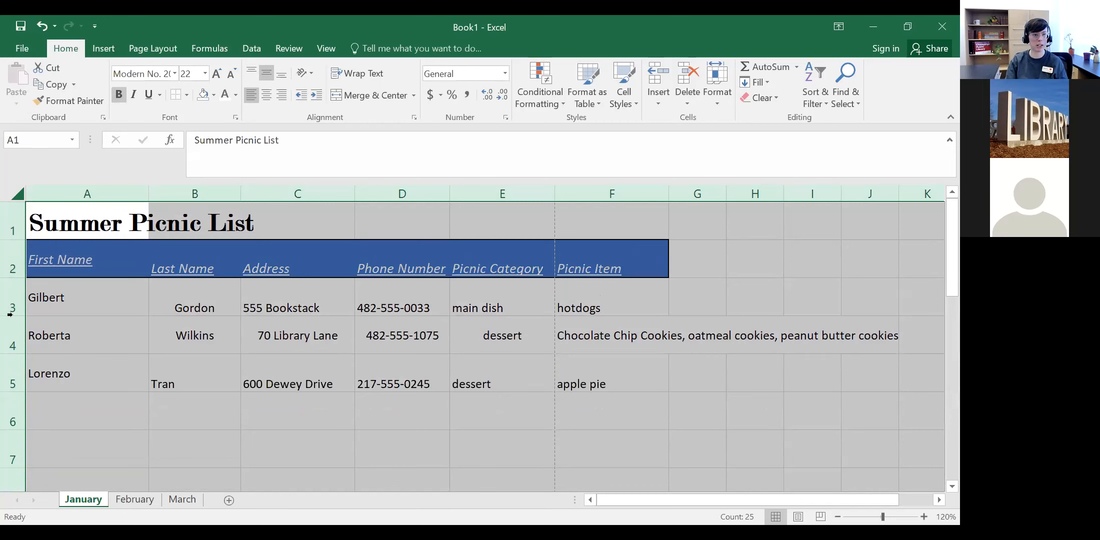
pyautogui.moveTo(9, 314); pyautogui.dragTo(10, 320)
# Step: Centre the names in A3:A5 and centre the header row A2:F2 horizontally and vertically
pyautogui.click(60, 193)
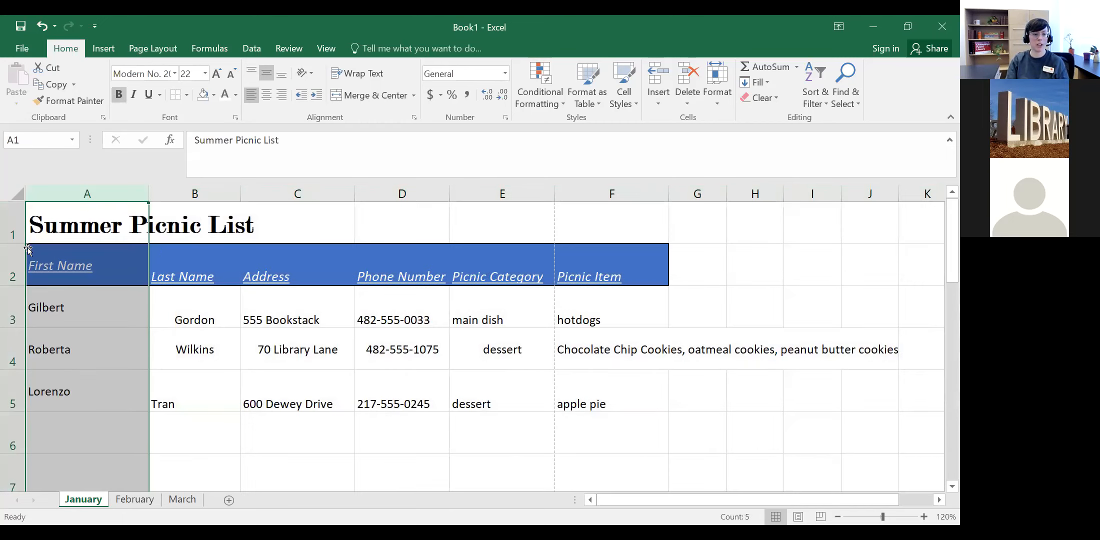
pyautogui.click(96, 300)
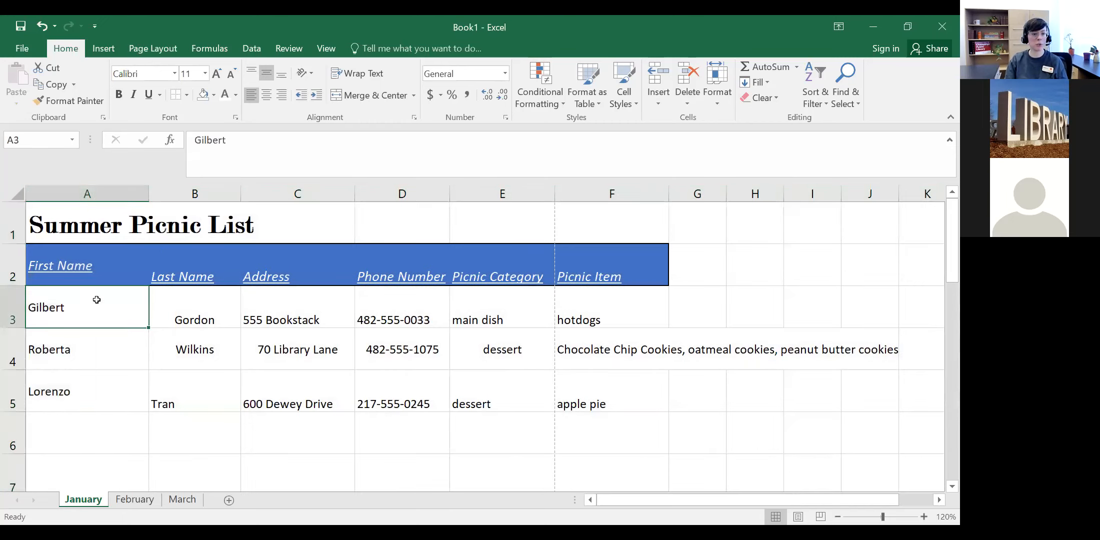
pyautogui.keyDown('shift'); pyautogui.click(107, 381); pyautogui.keyUp('shift')
pyautogui.click(267, 95)
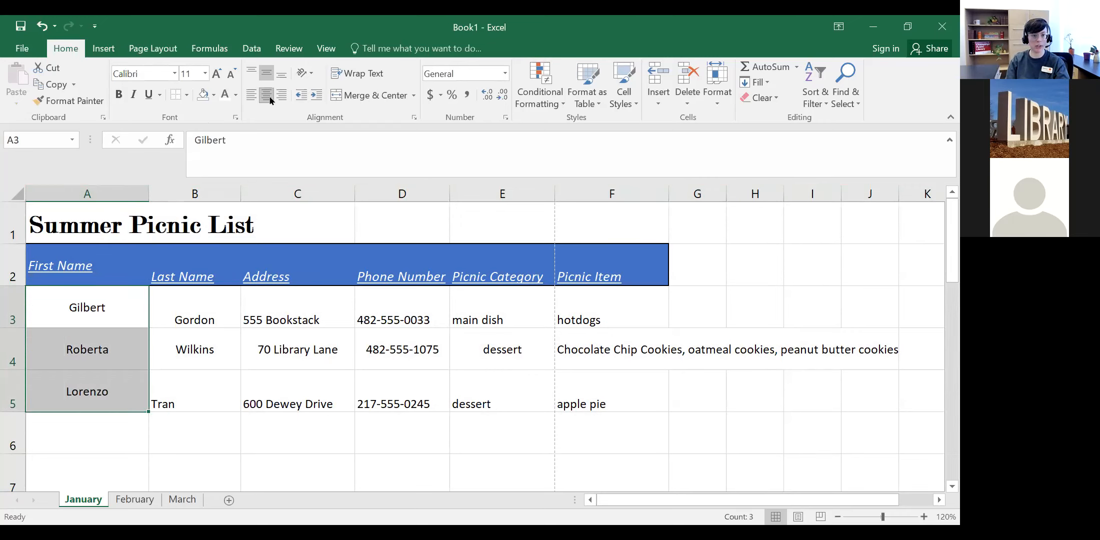
pyautogui.click(180, 318)
pyautogui.click(121, 261)
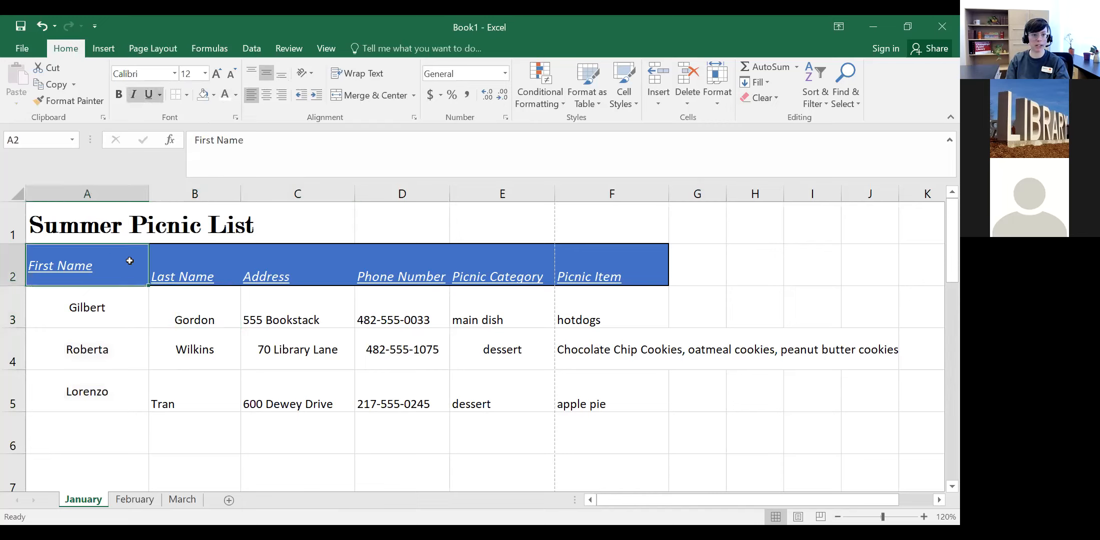
pyautogui.keyDown('shift'); pyautogui.click(595, 269); pyautogui.keyUp('shift')
pyautogui.click(252, 73)
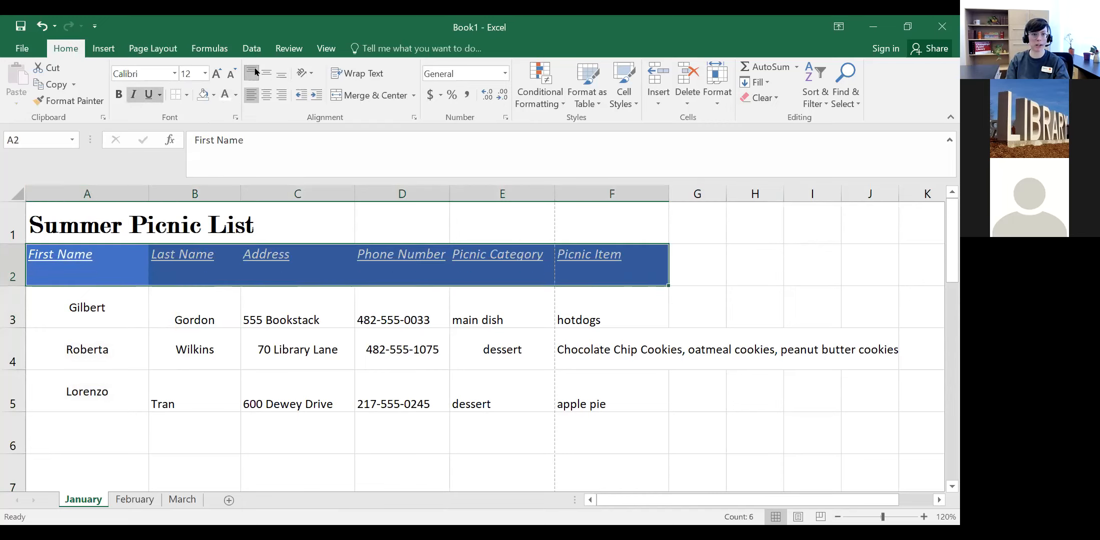
pyautogui.click(266, 73)
pyautogui.click(265, 96)
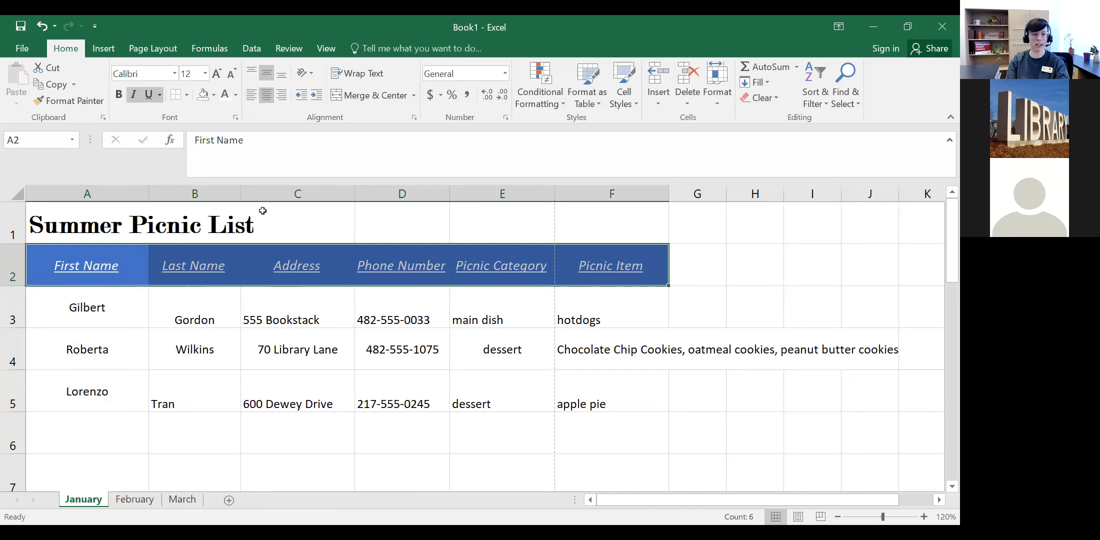
# Step: Centre column E both ways and column F horizontally
pyautogui.click(111, 224)
pyautogui.click(510, 348)
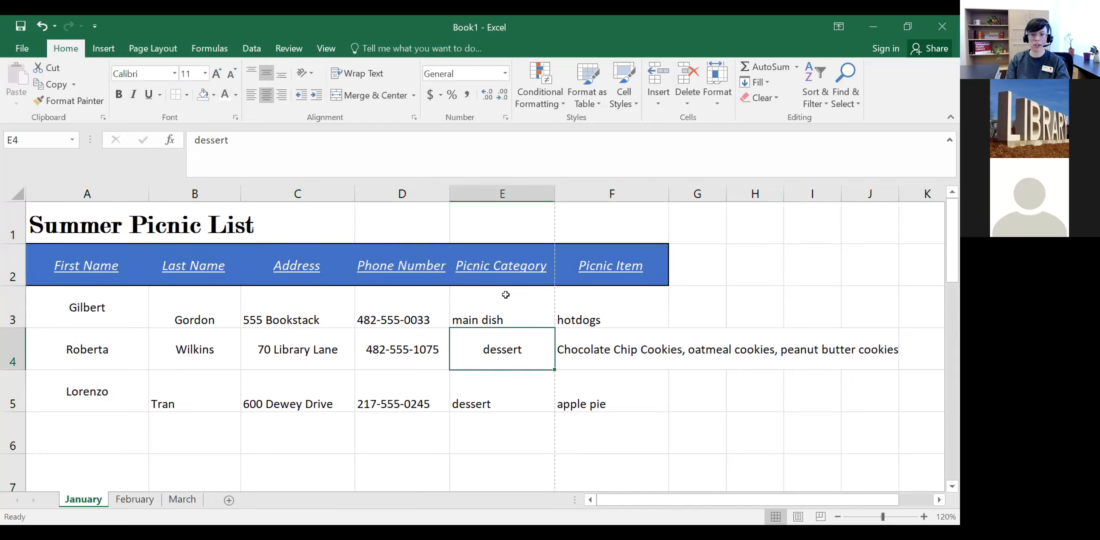
pyautogui.click(252, 95)
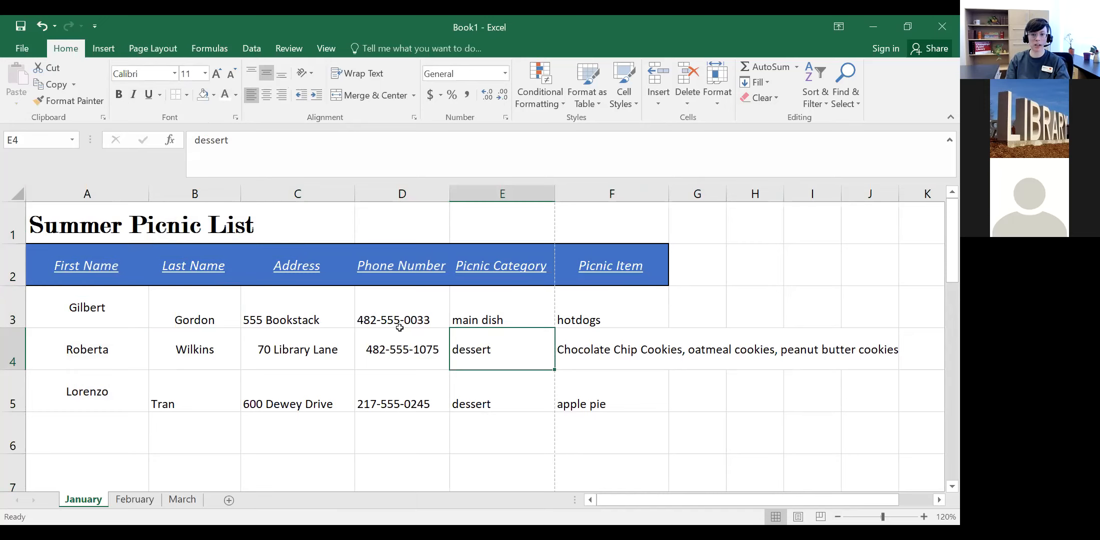
pyautogui.click(483, 194)
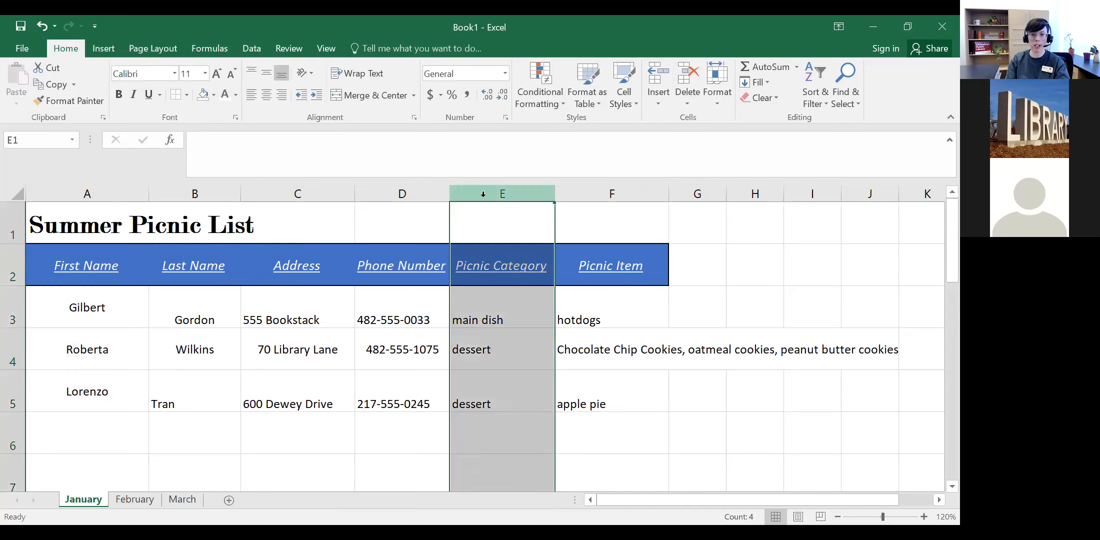
pyautogui.click(265, 79)
pyautogui.click(266, 94)
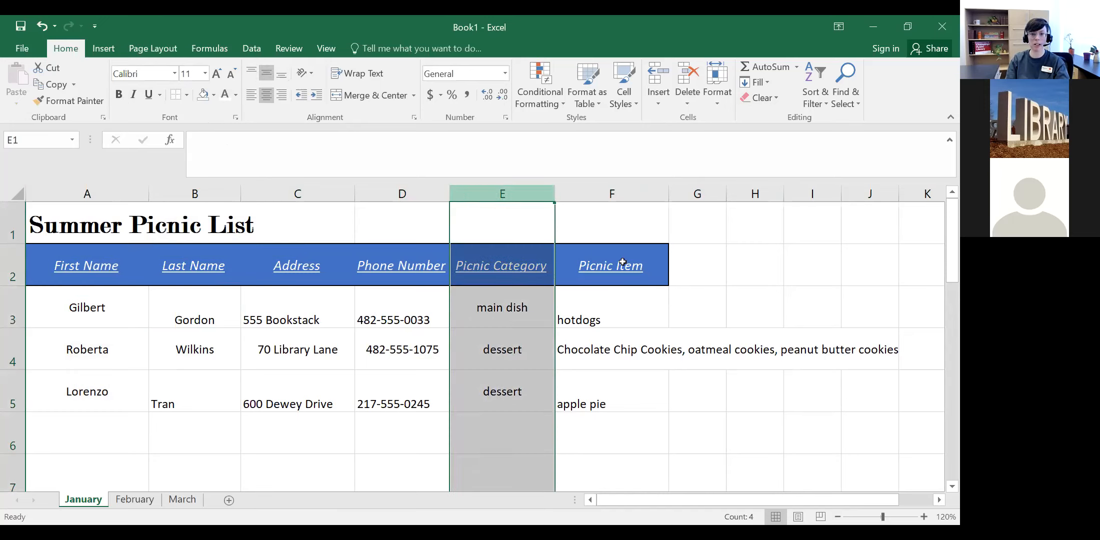
pyautogui.click(607, 194)
pyautogui.click(267, 99)
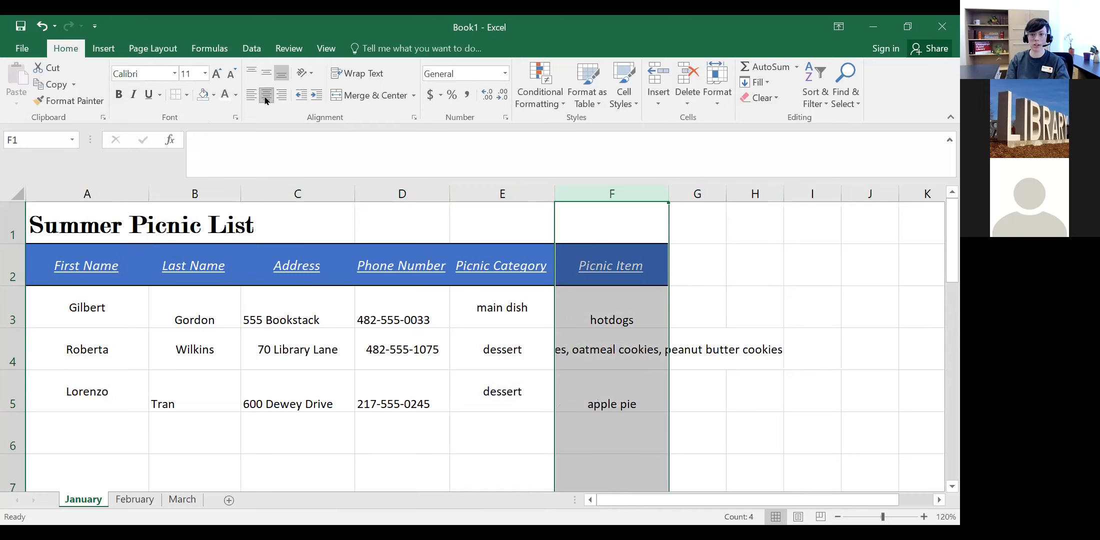
pyautogui.click(752, 418)
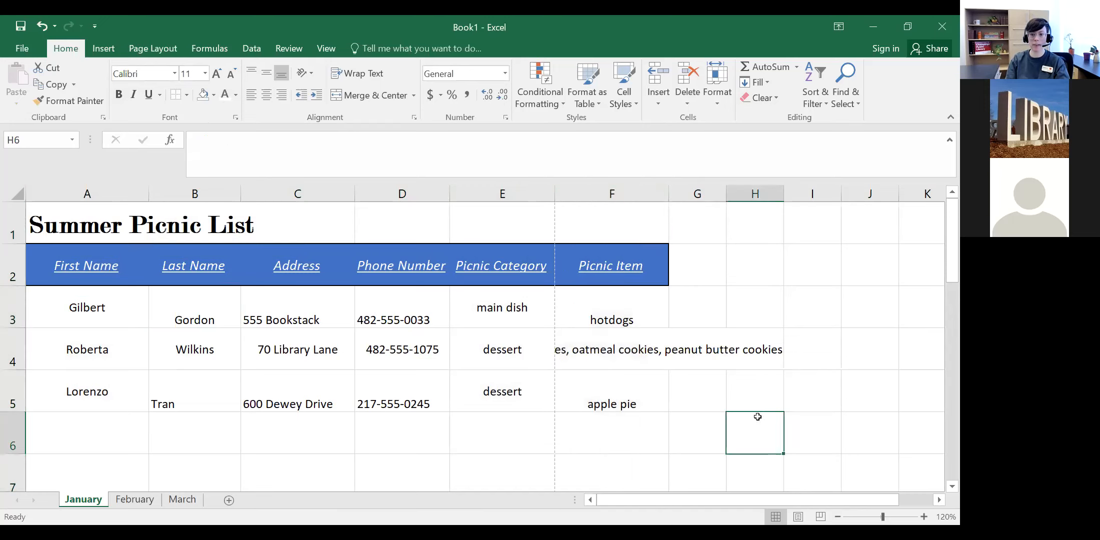
pyautogui.click(605, 348)
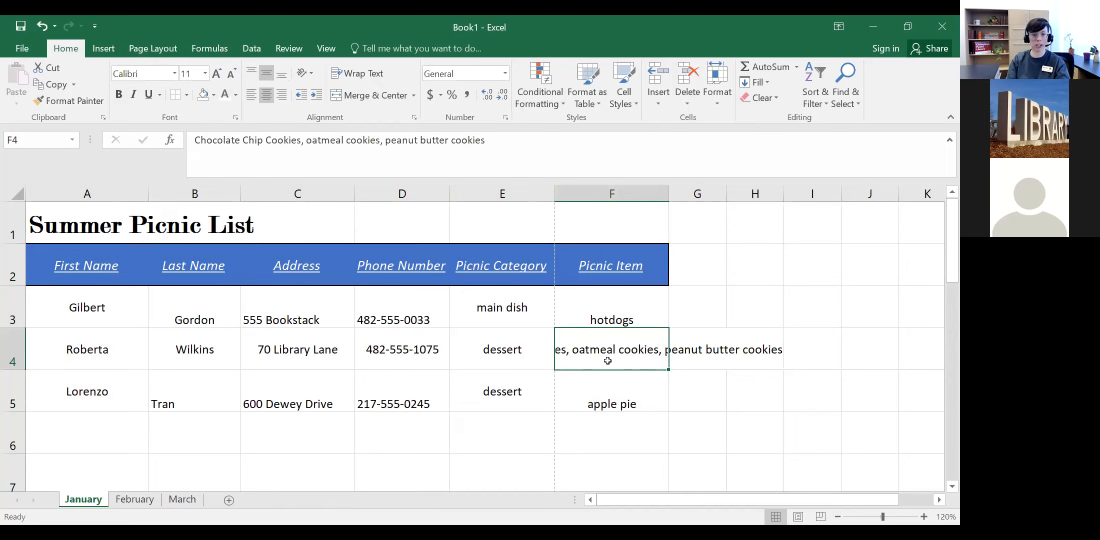
# Step: Centre columns B, C and D horizontally and vertically
pyautogui.click(168, 395)
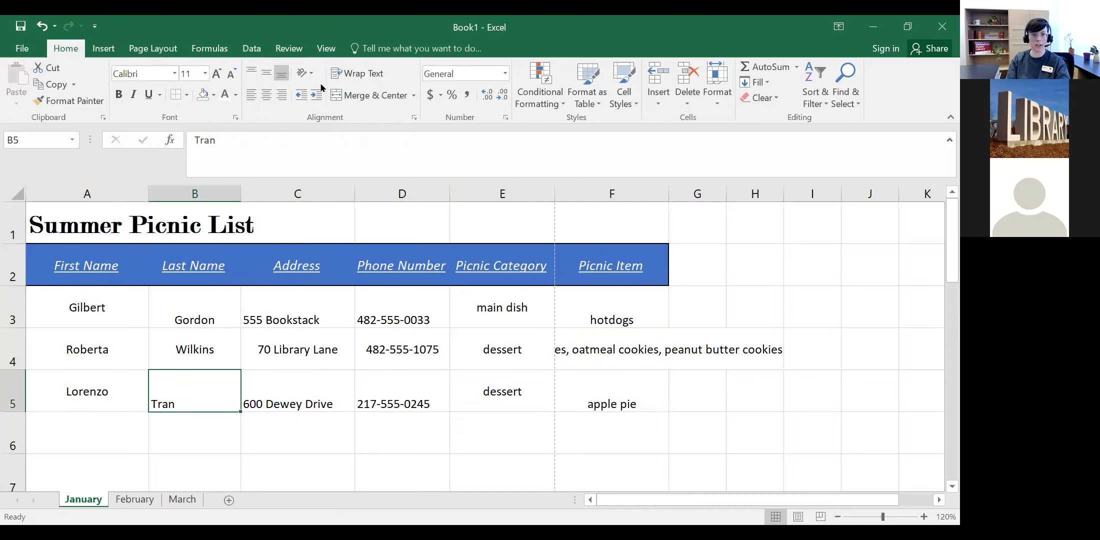
pyautogui.click(194, 196)
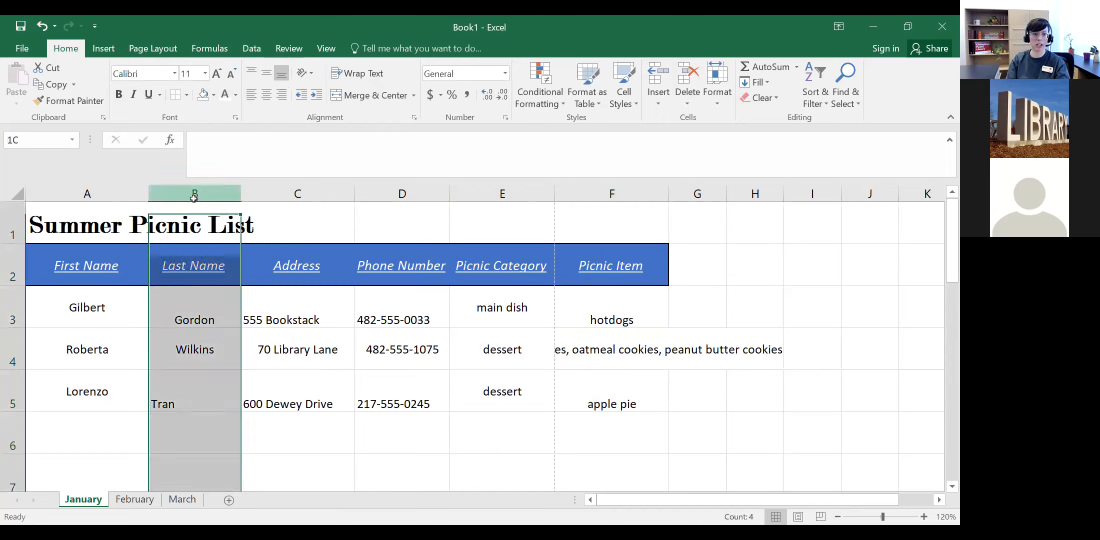
pyautogui.click(265, 75)
pyautogui.click(266, 95)
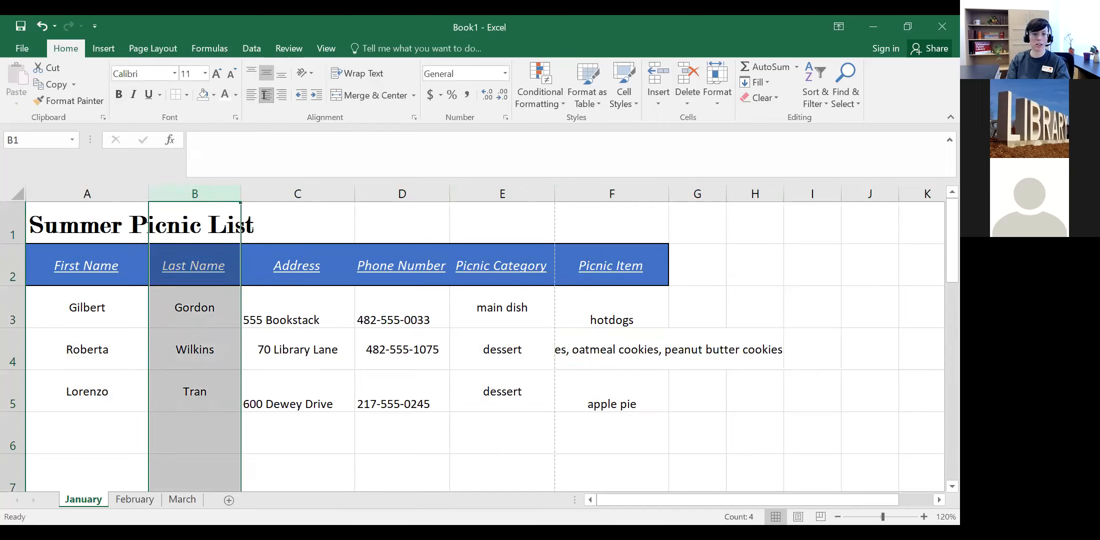
pyautogui.click(300, 194)
pyautogui.click(267, 74)
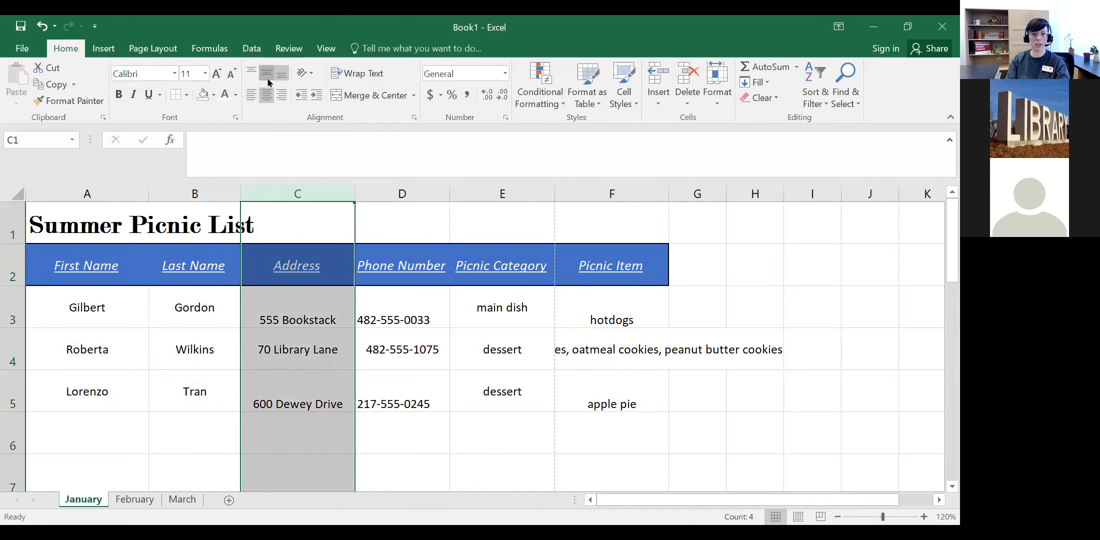
pyautogui.click(266, 95)
pyautogui.click(395, 195)
pyautogui.click(266, 74)
pyautogui.click(267, 95)
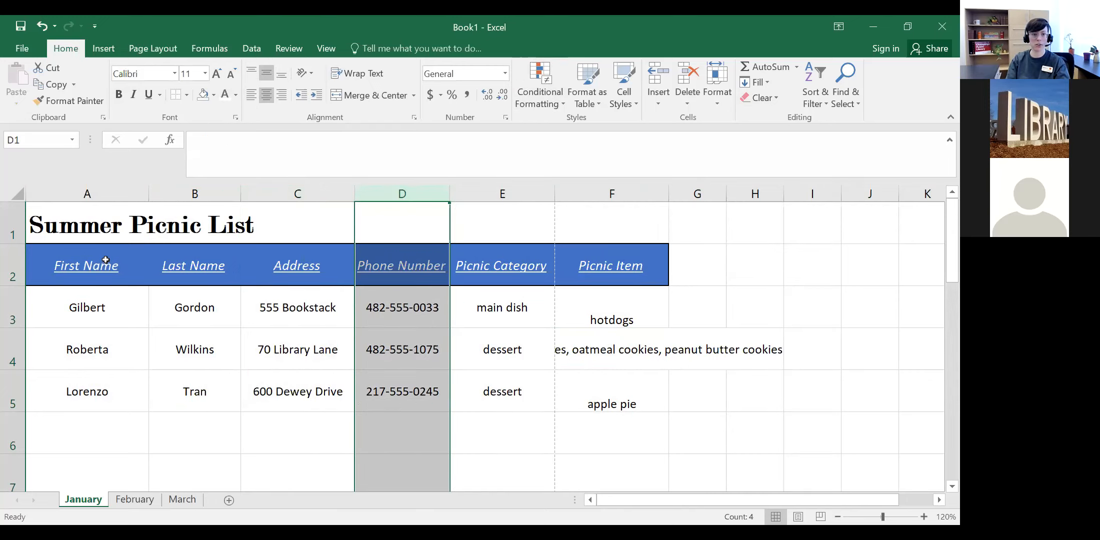
pyautogui.click(170, 434)
# Step: Apply Middle Align to the whole Picnic Item column F, then select F4
pyautogui.click(372, 446)
pyautogui.press('Right')
pyautogui.press('Right')
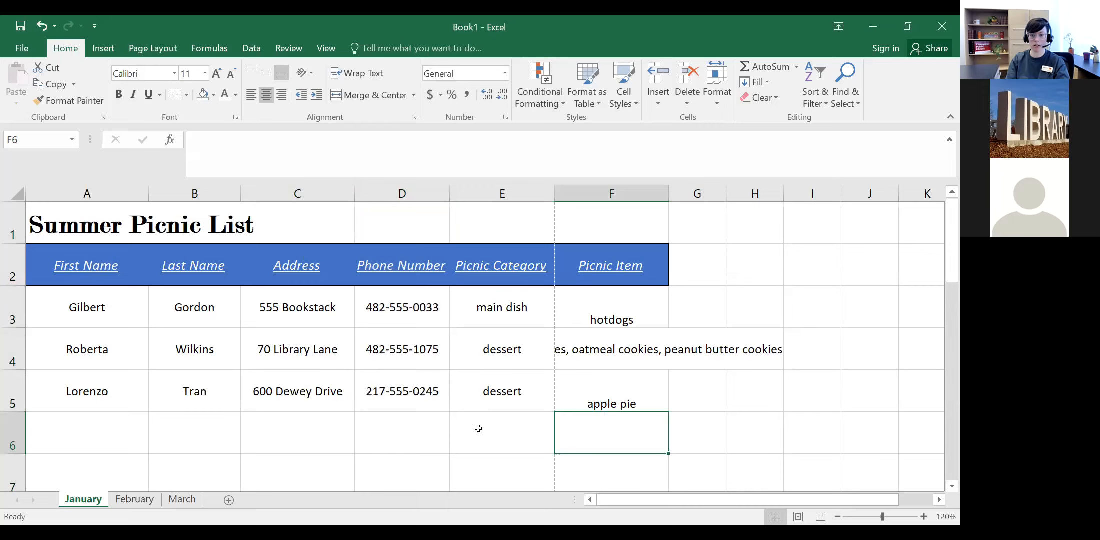
pyautogui.click(578, 398)
pyautogui.click(624, 195)
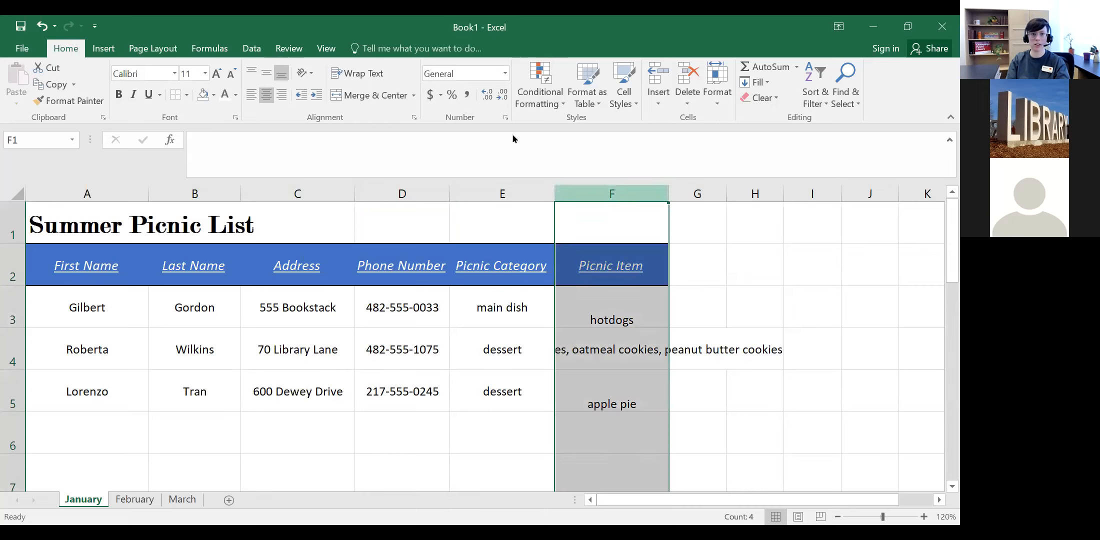
pyautogui.click(266, 73)
pyautogui.click(429, 446)
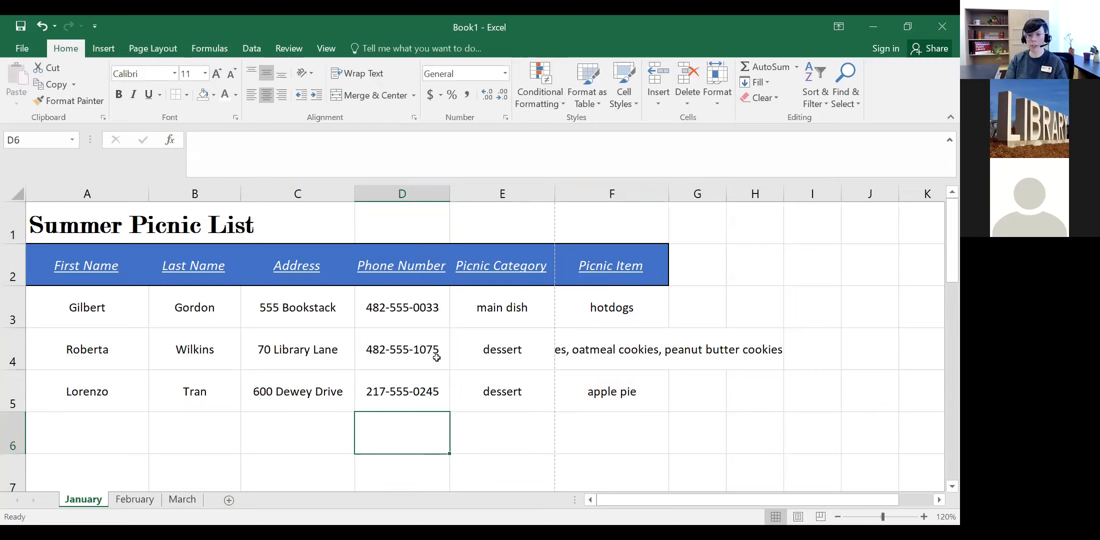
pyautogui.click(611, 352)
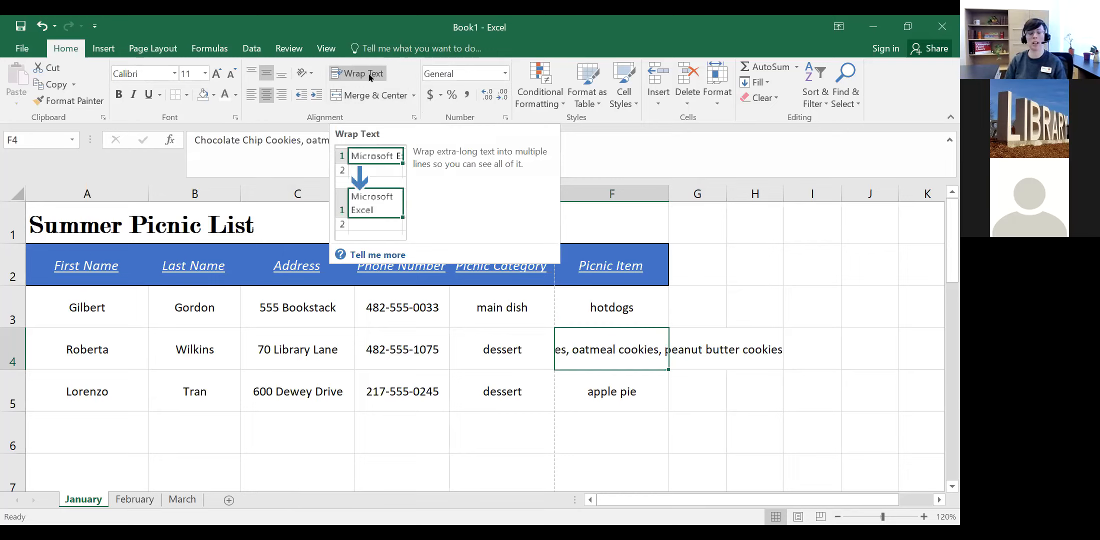
pyautogui.click(604, 445)
pyautogui.click(600, 348)
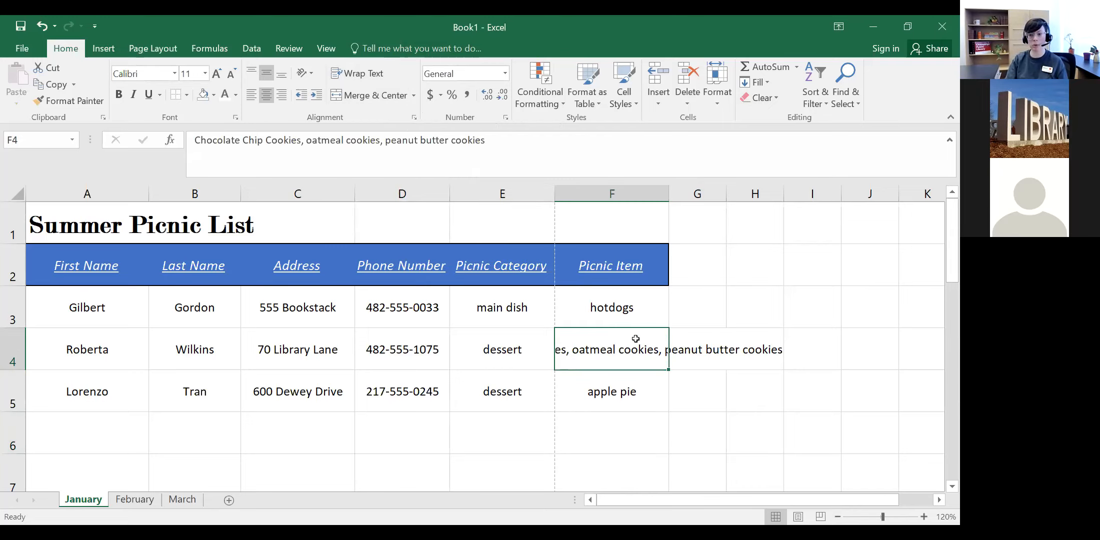
pyautogui.click(345, 76)
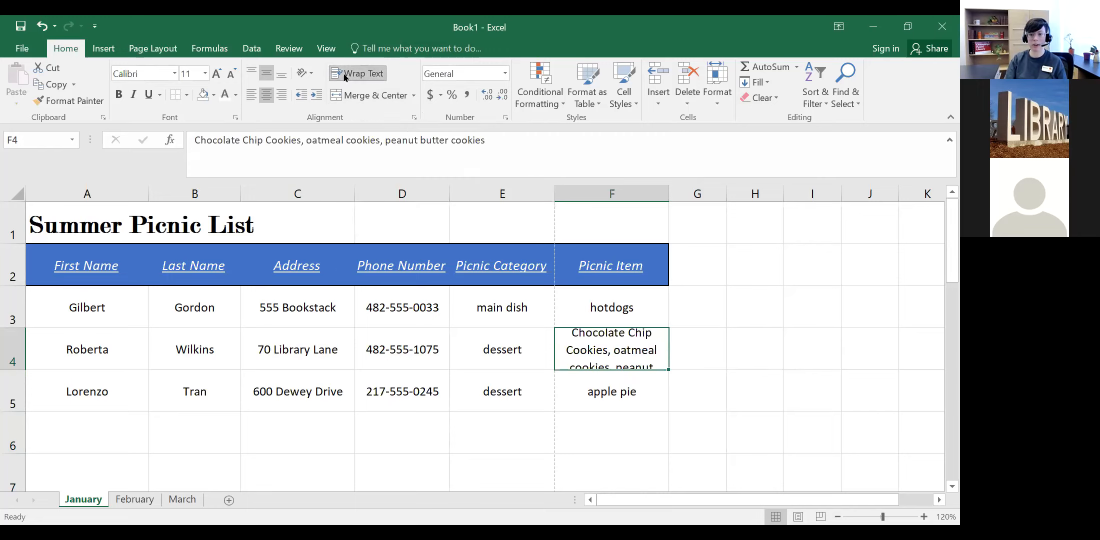
pyautogui.click(580, 414)
pyautogui.click(576, 351)
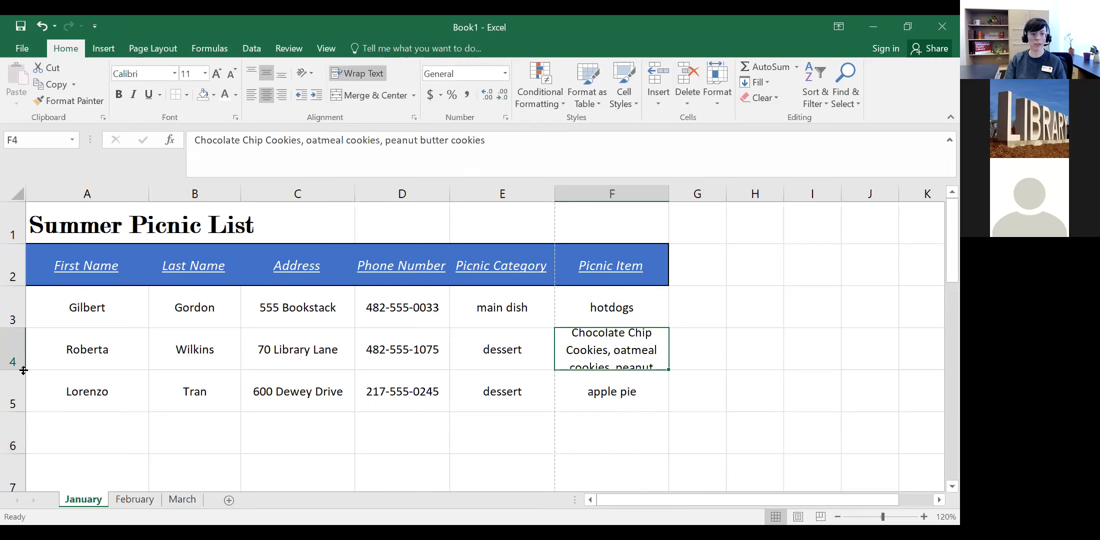
pyautogui.moveTo(24, 370); pyautogui.dragTo(19, 409)
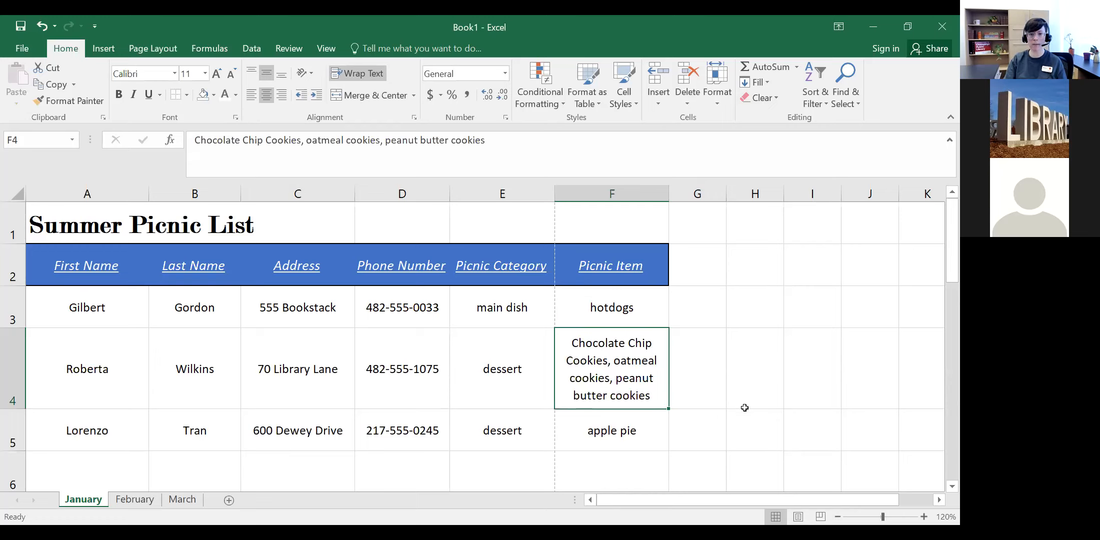
pyautogui.click(43, 30)
pyautogui.click(42, 30)
pyautogui.click(42, 30)
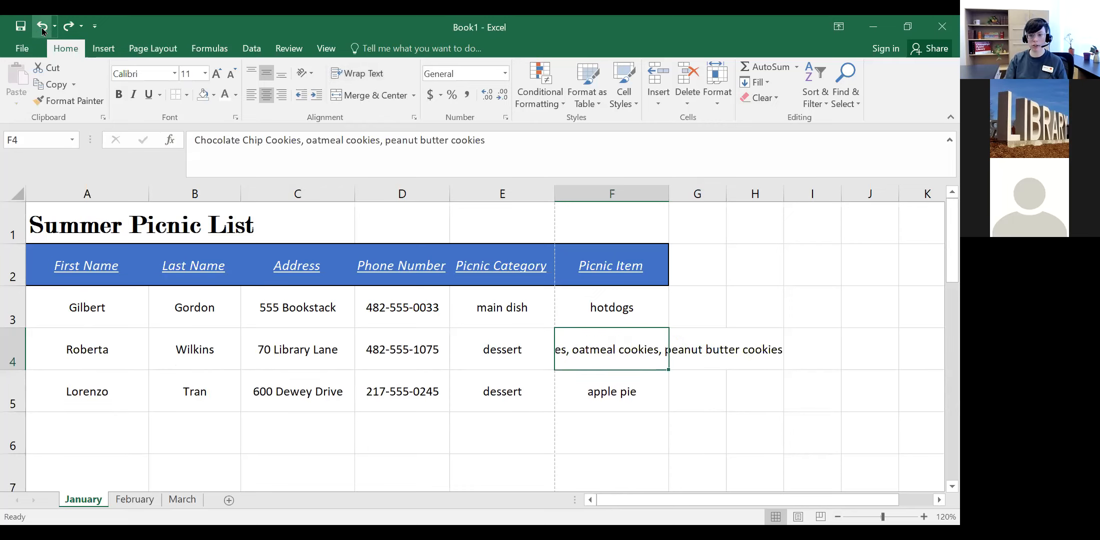
pyautogui.click(696, 431)
pyautogui.click(626, 338)
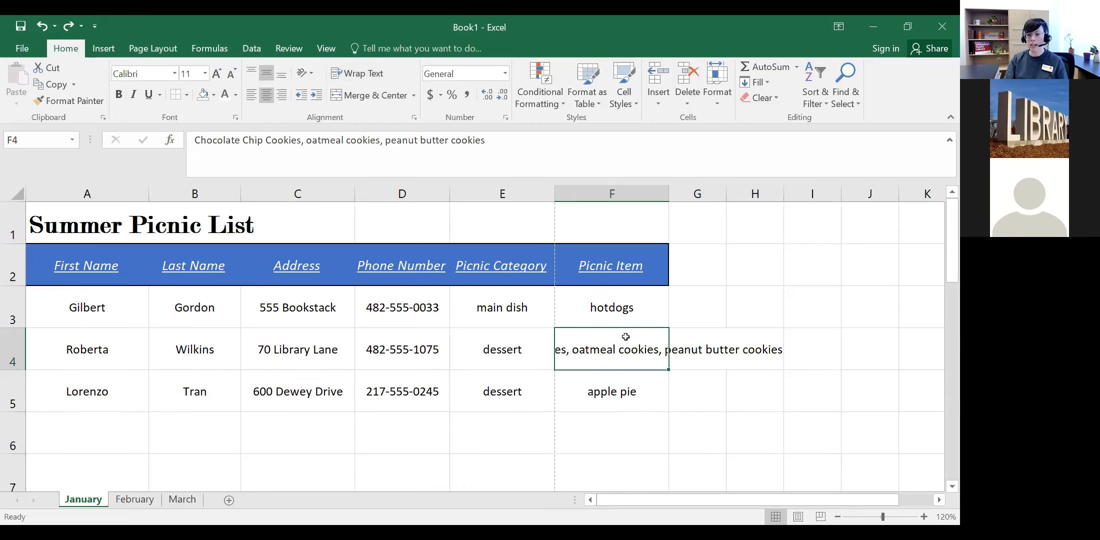
pyautogui.click(747, 345)
pyautogui.click(625, 346)
pyautogui.click(751, 350)
pyautogui.click(627, 350)
pyautogui.click(704, 350)
pyautogui.click(642, 350)
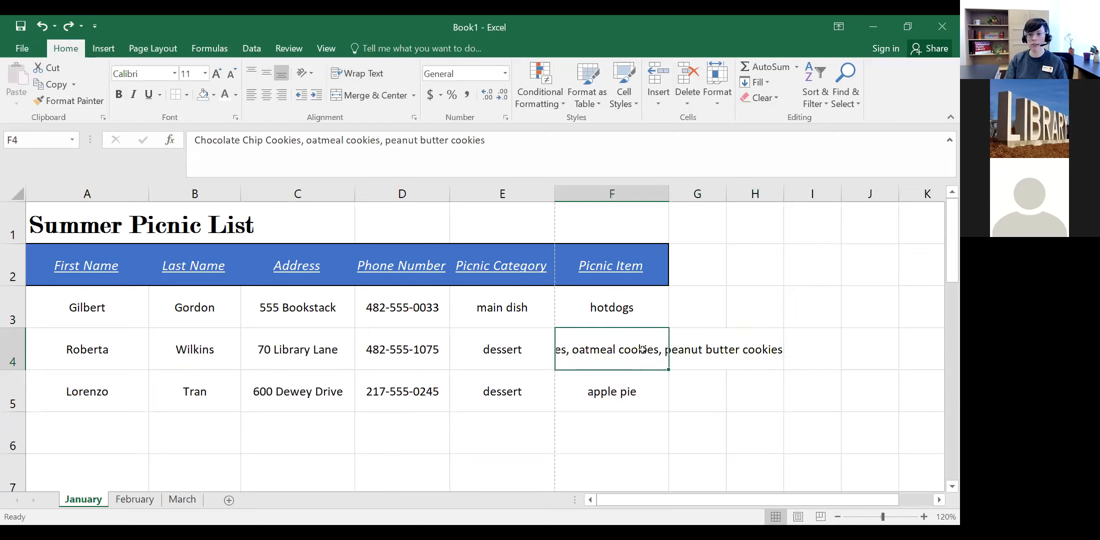
pyautogui.doubleClick(599, 343)
pyautogui.click(583, 436)
pyautogui.click(587, 347)
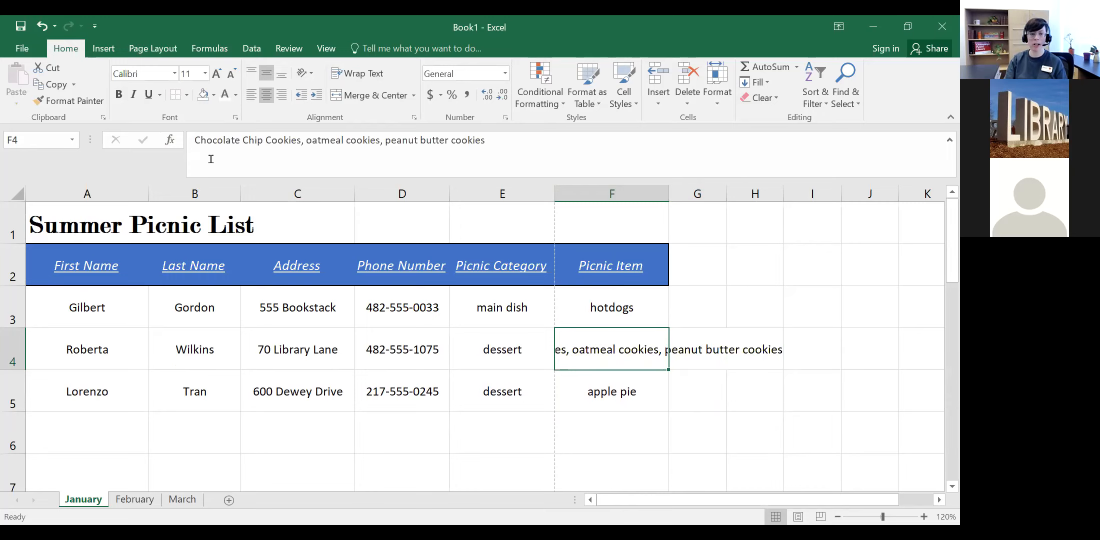
pyautogui.click(709, 353)
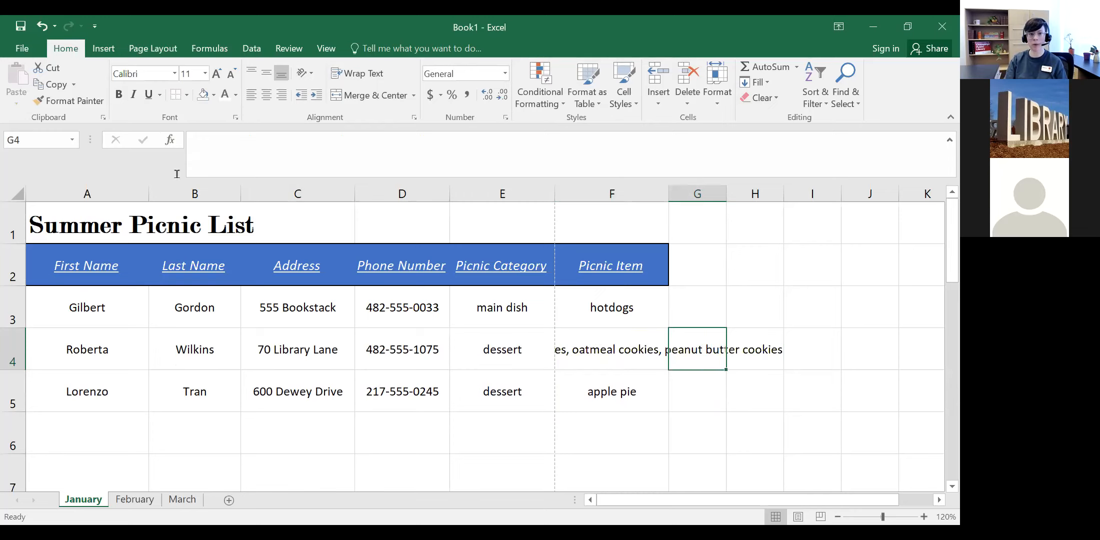
pyautogui.click(617, 352)
pyautogui.moveTo(545, 139); pyautogui.dragTo(187, 141)
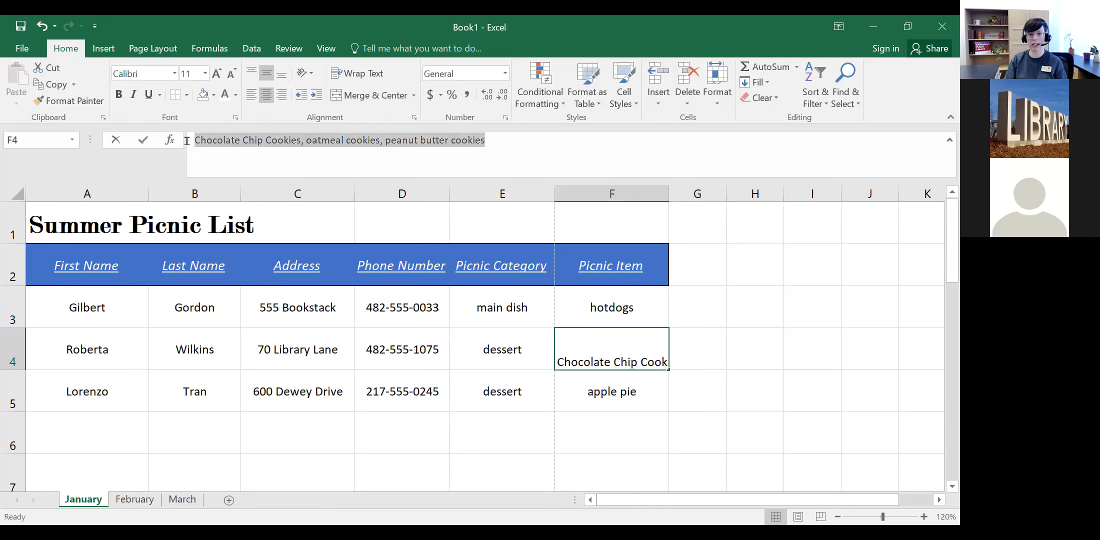
pyautogui.click(526, 157)
pyautogui.click(598, 361)
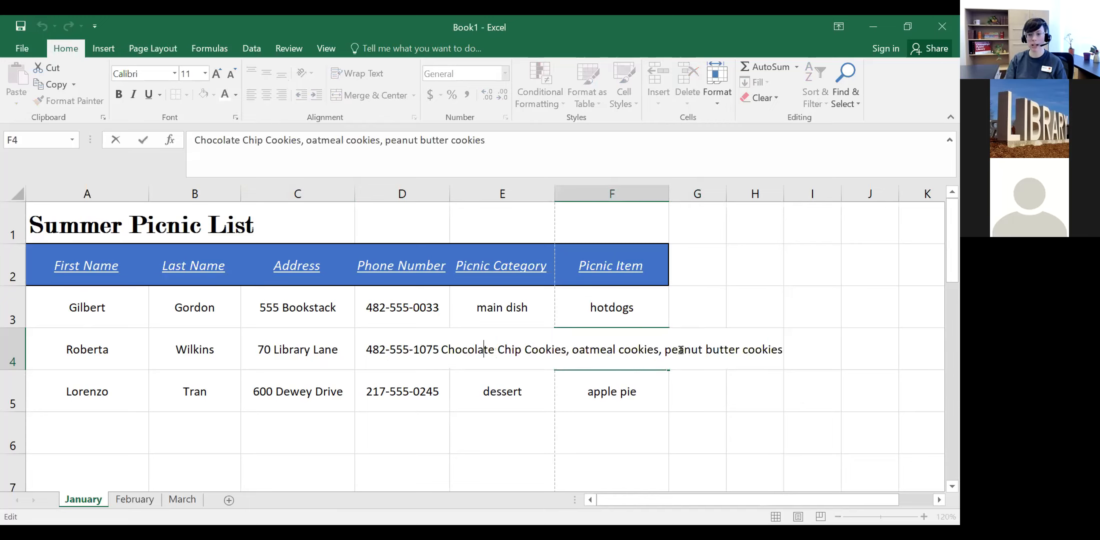
pyautogui.click(693, 416)
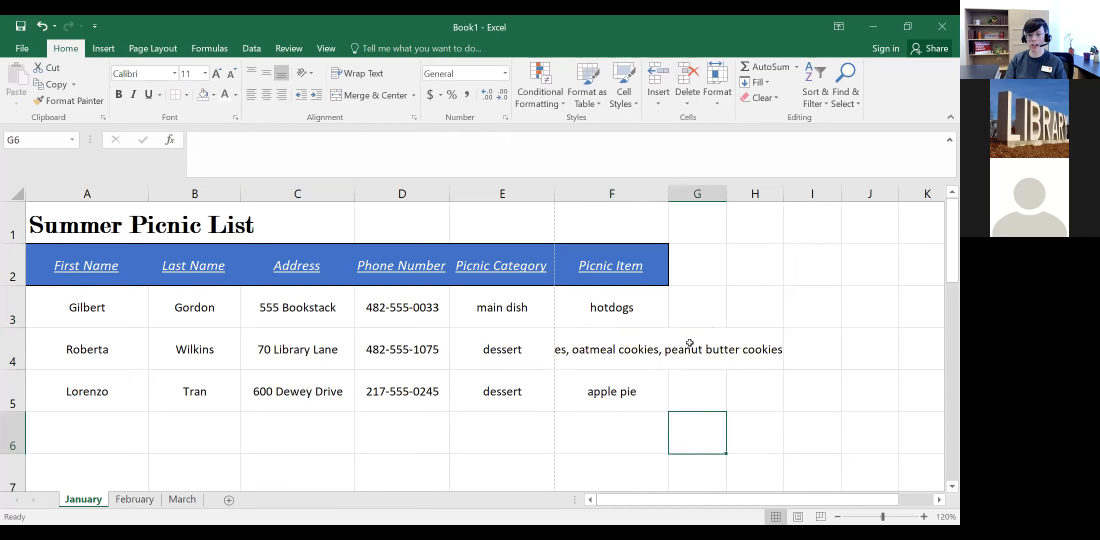
pyautogui.click(625, 345)
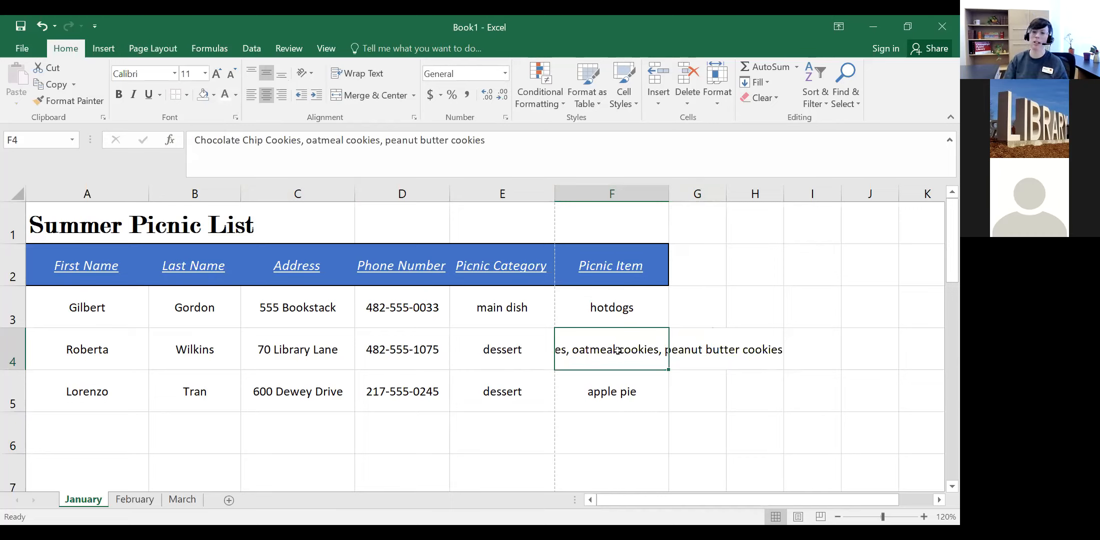
pyautogui.click(647, 391)
pyautogui.click(626, 346)
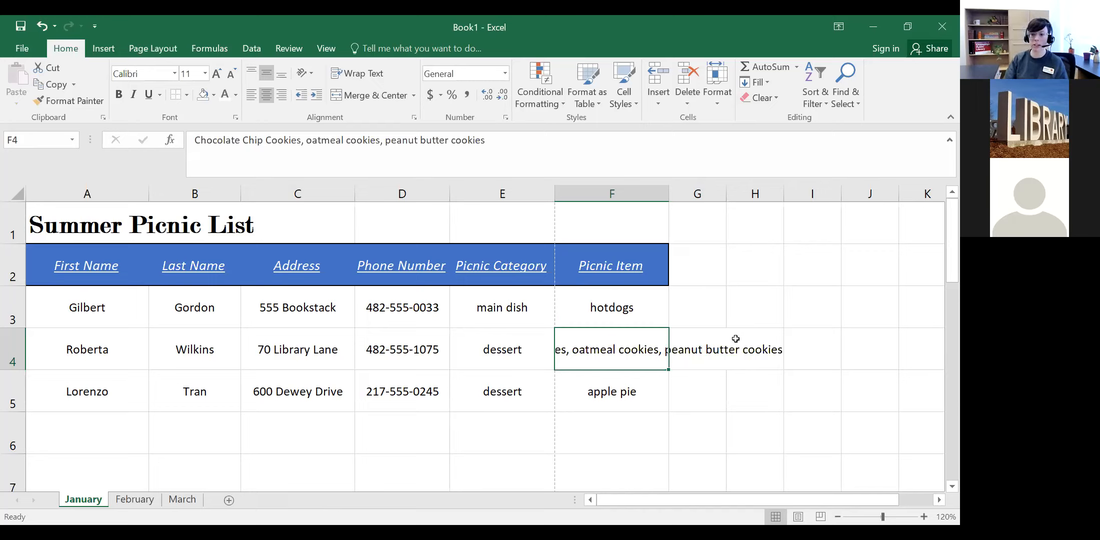
# Step: Select F4:H4 and apply Merge & Center so the cookie list fills one wide cell
pyautogui.click(757, 349)
pyautogui.click(625, 349)
pyautogui.click(744, 347)
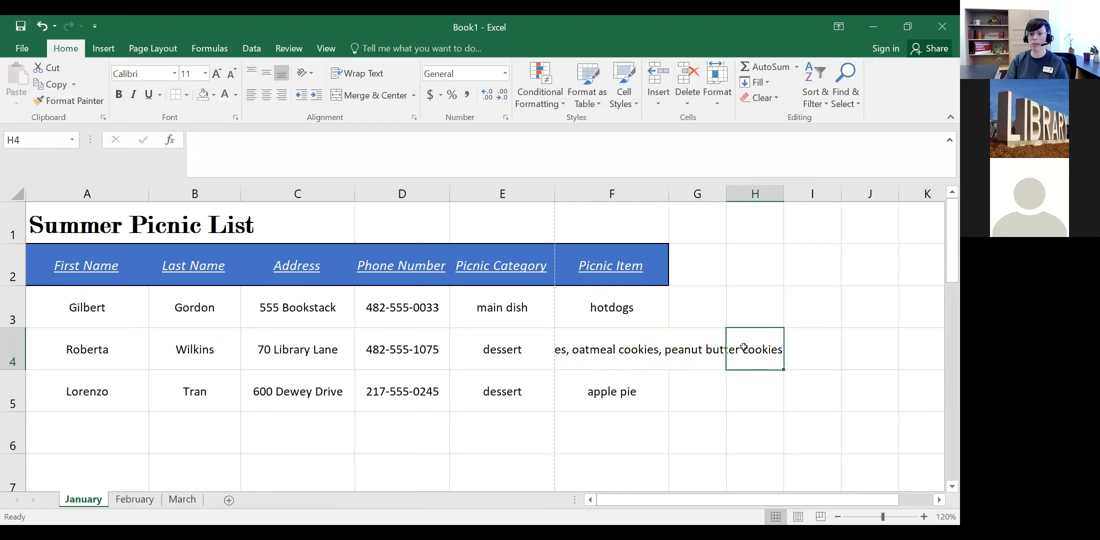
pyautogui.click(607, 348)
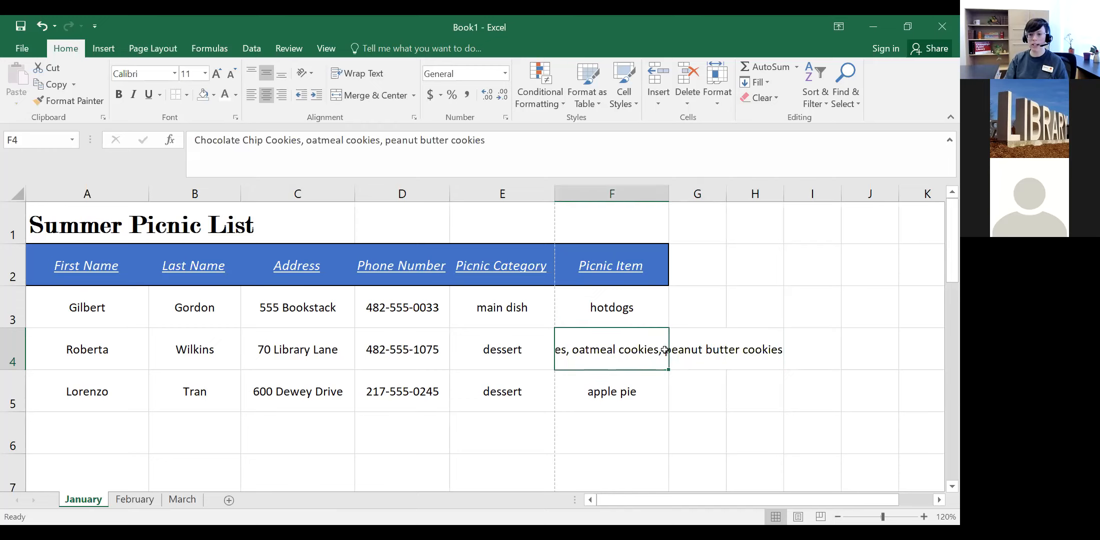
pyautogui.moveTo(647, 356); pyautogui.dragTo(755, 352)
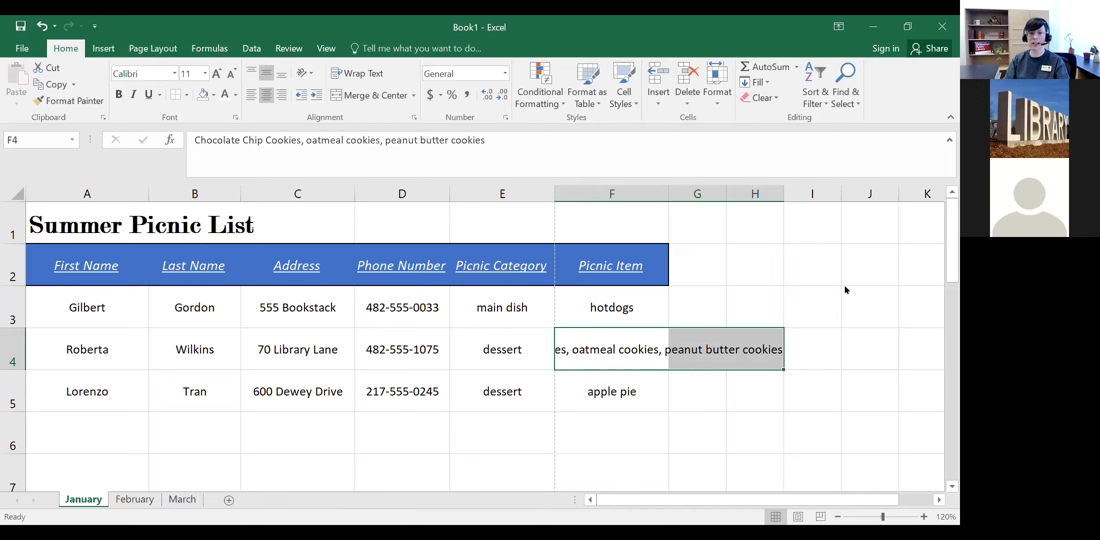
pyautogui.click(360, 96)
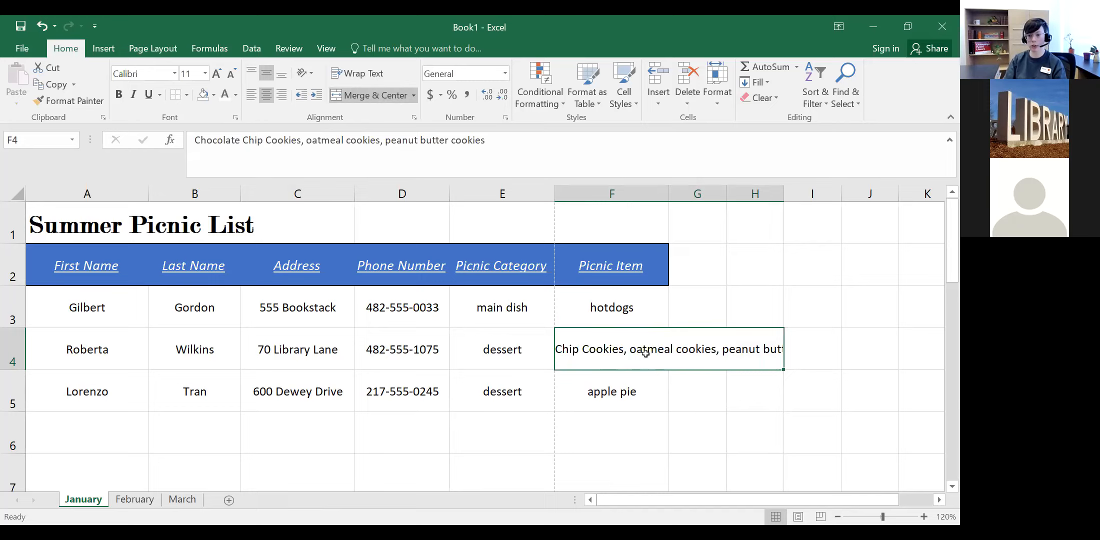
pyautogui.click(661, 388)
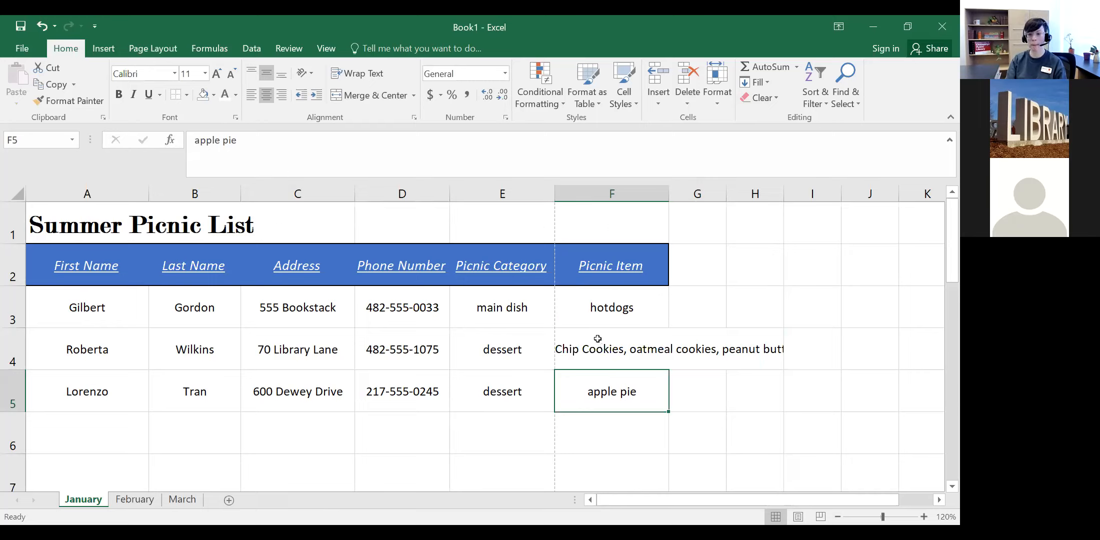
pyautogui.click(606, 353)
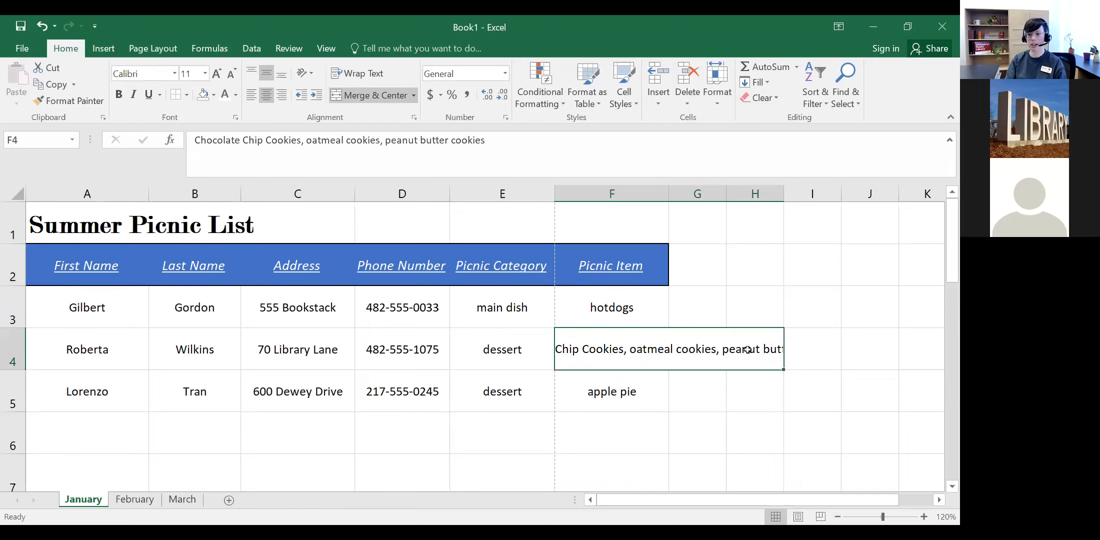
pyautogui.click(815, 359)
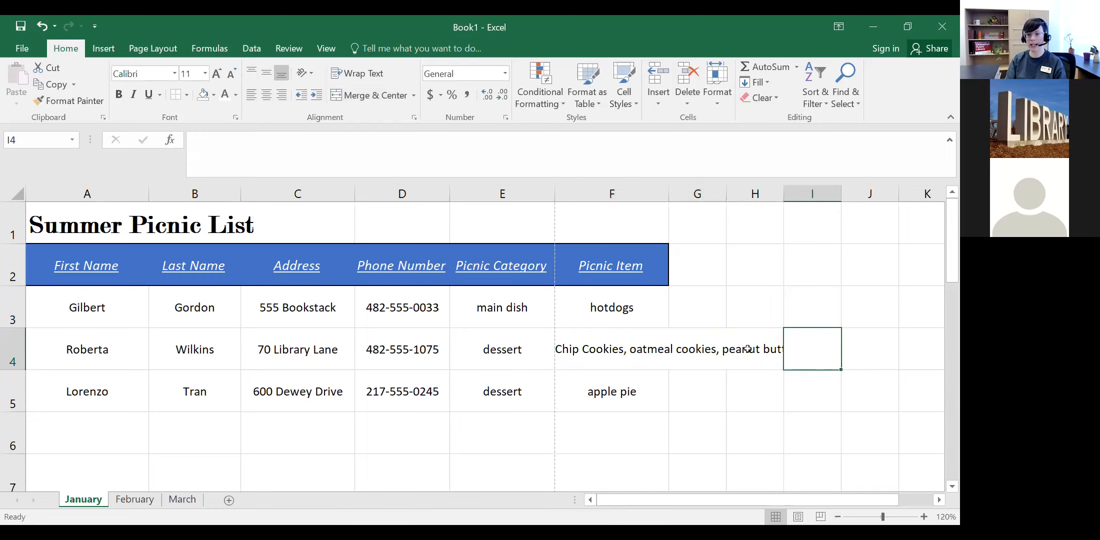
pyautogui.click(605, 349)
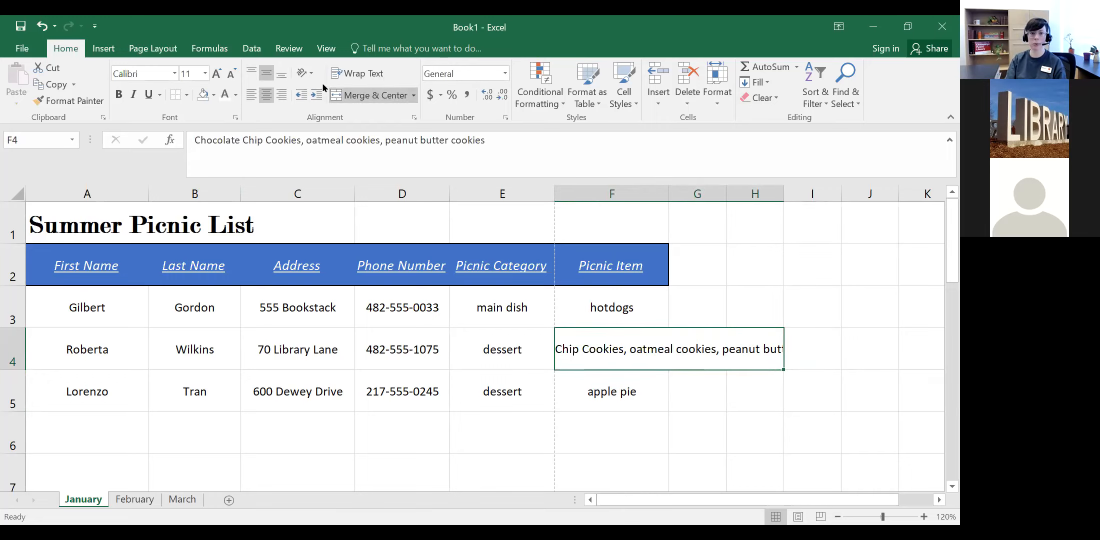
# Step: Apply Wrap Text to the merged F4:H4 cookie list so it shows on two lines
pyautogui.click(357, 76)
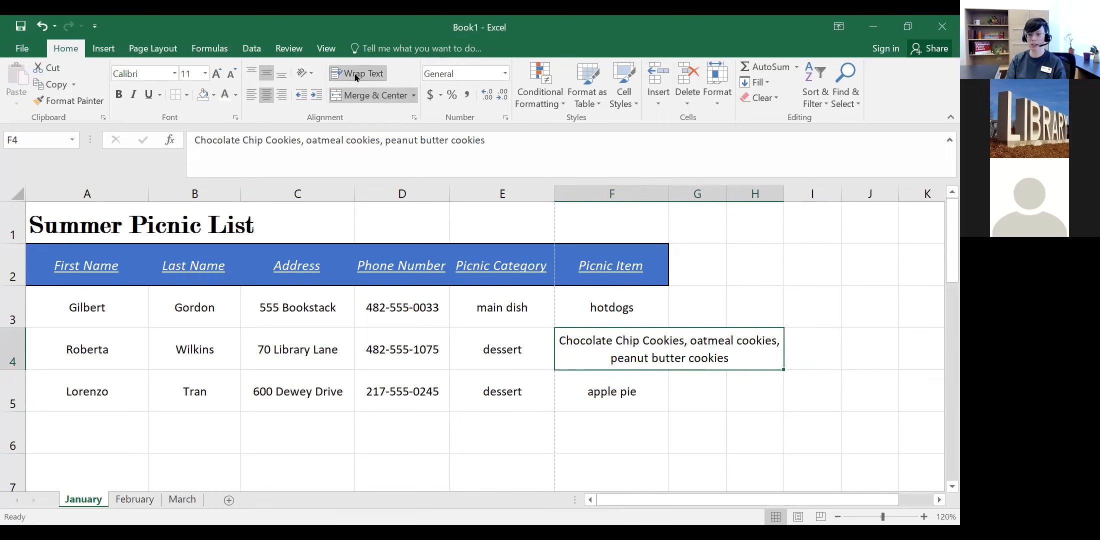
pyautogui.click(720, 398)
pyautogui.click(685, 355)
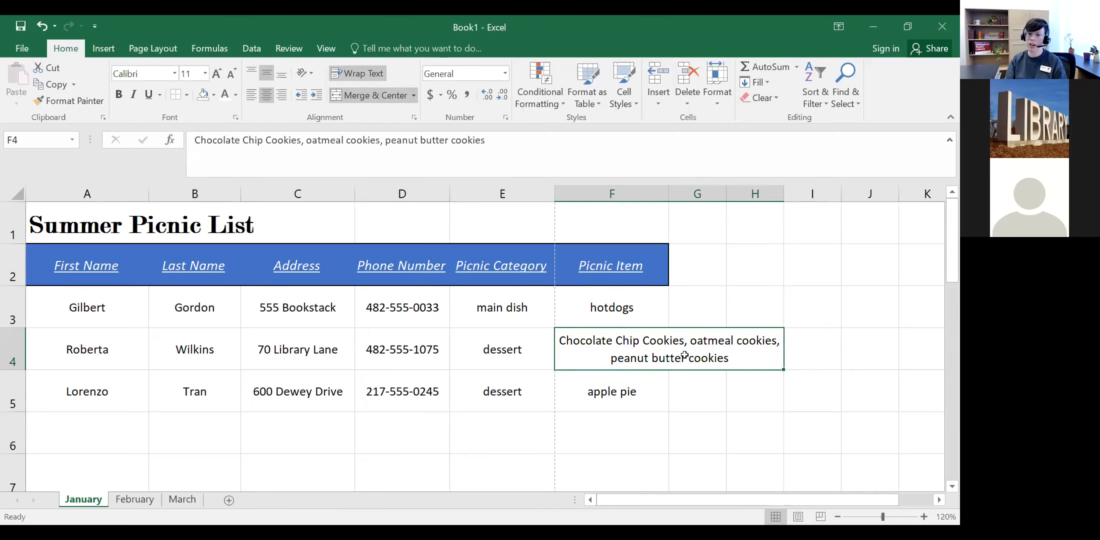
# Step: Step across title-row cells A1 to F1, then edit the Summer Picnic List title in A1
pyautogui.click(145, 221)
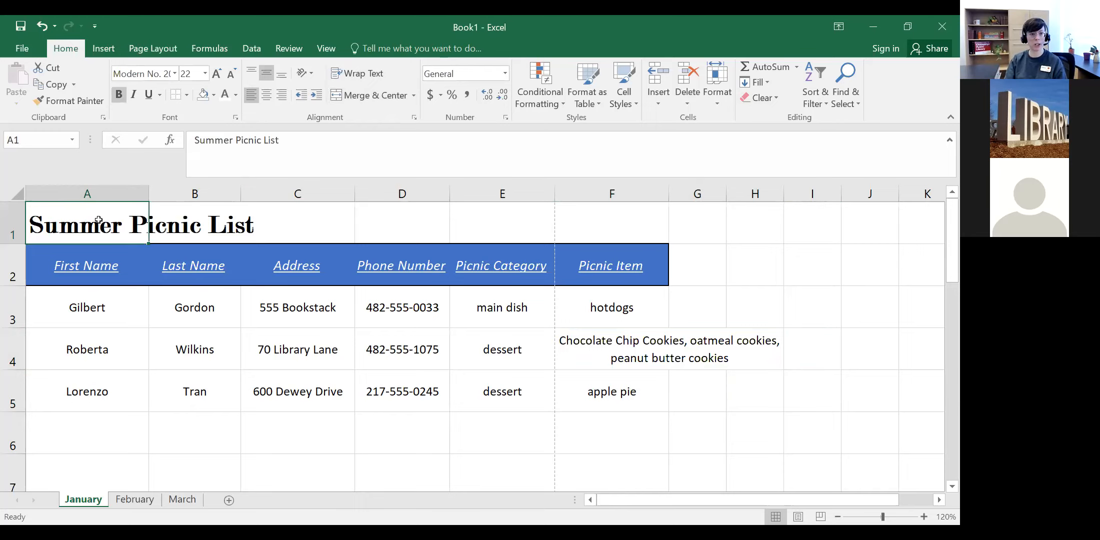
pyautogui.click(220, 216)
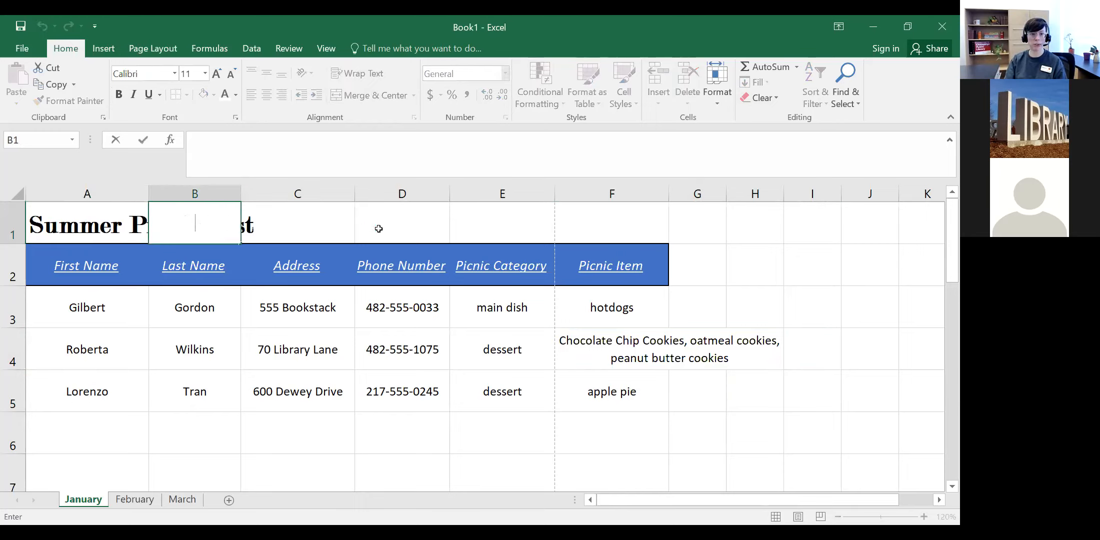
pyautogui.click(326, 224)
pyautogui.click(425, 226)
pyautogui.click(471, 228)
pyautogui.click(581, 228)
pyautogui.click(162, 229)
pyautogui.doubleClick(96, 228)
pyautogui.doubleClick(188, 225)
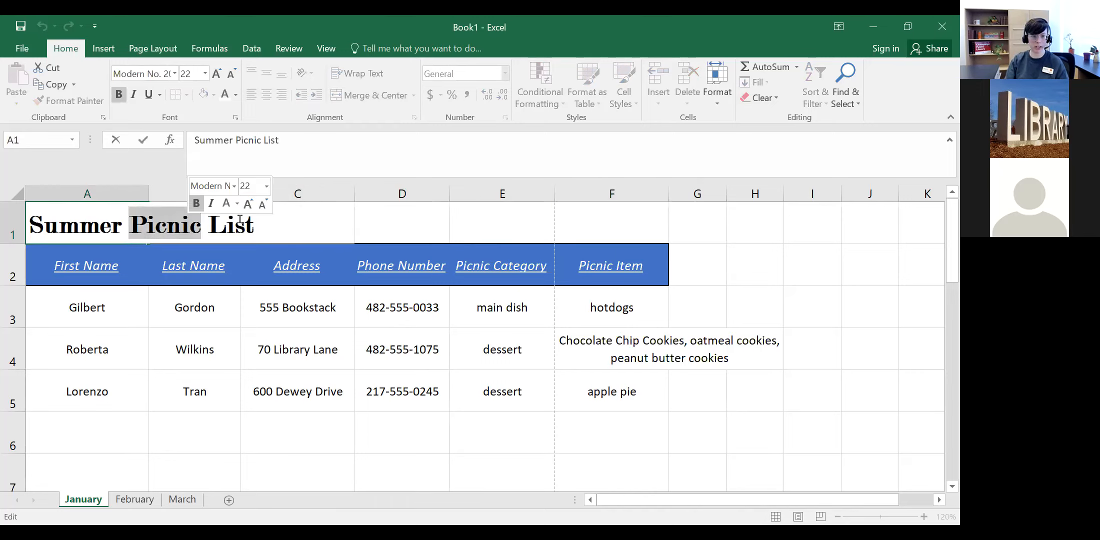
pyautogui.press('Tab')
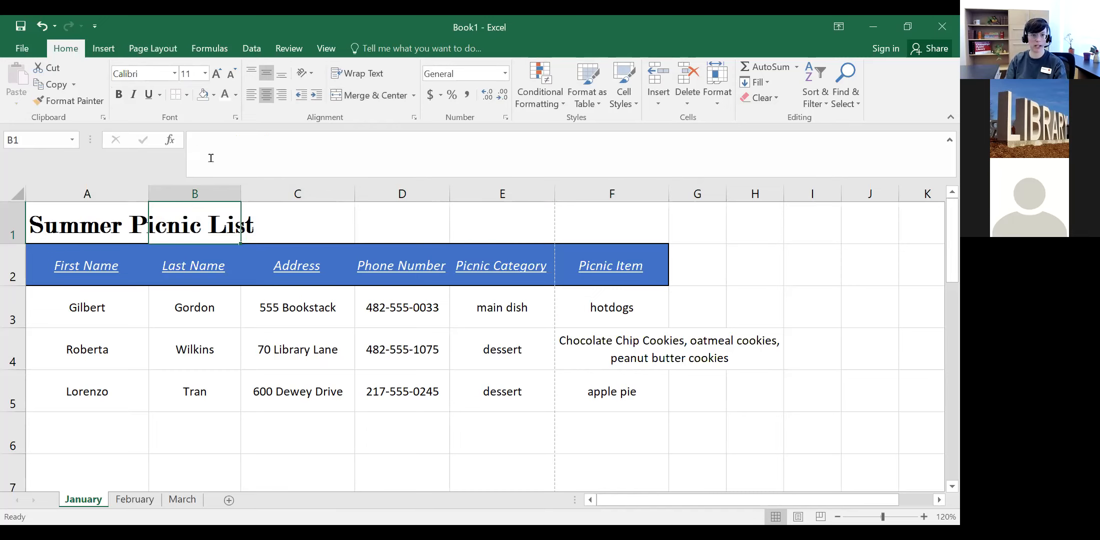
pyautogui.write('test')
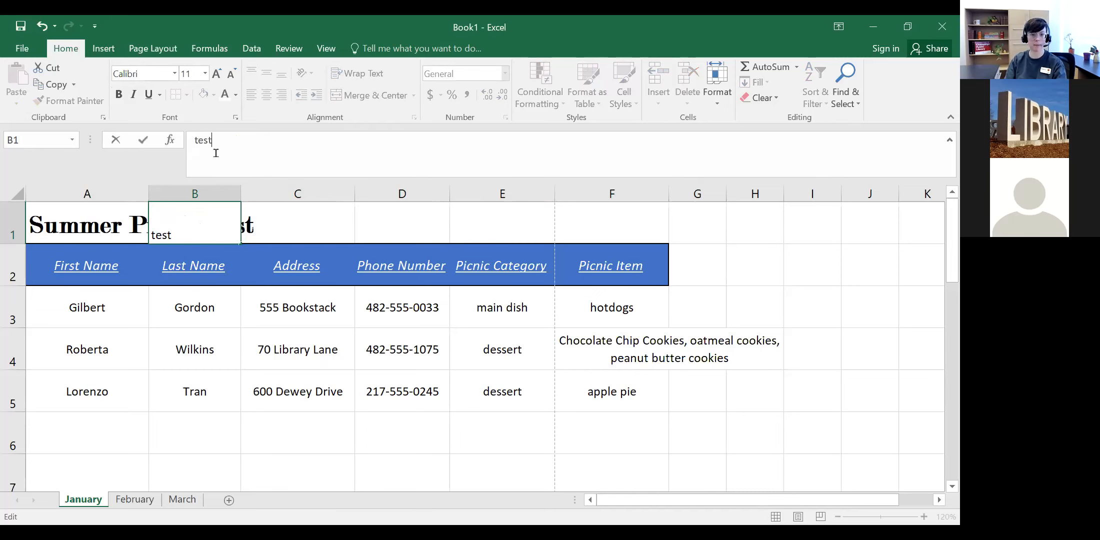
pyautogui.press('Return')
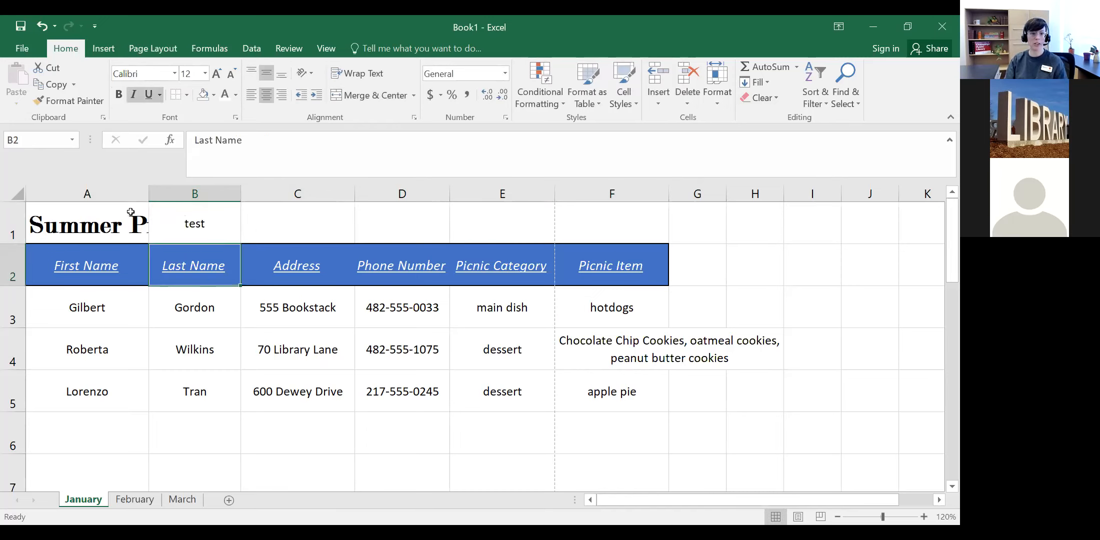
pyautogui.doubleClick(208, 213)
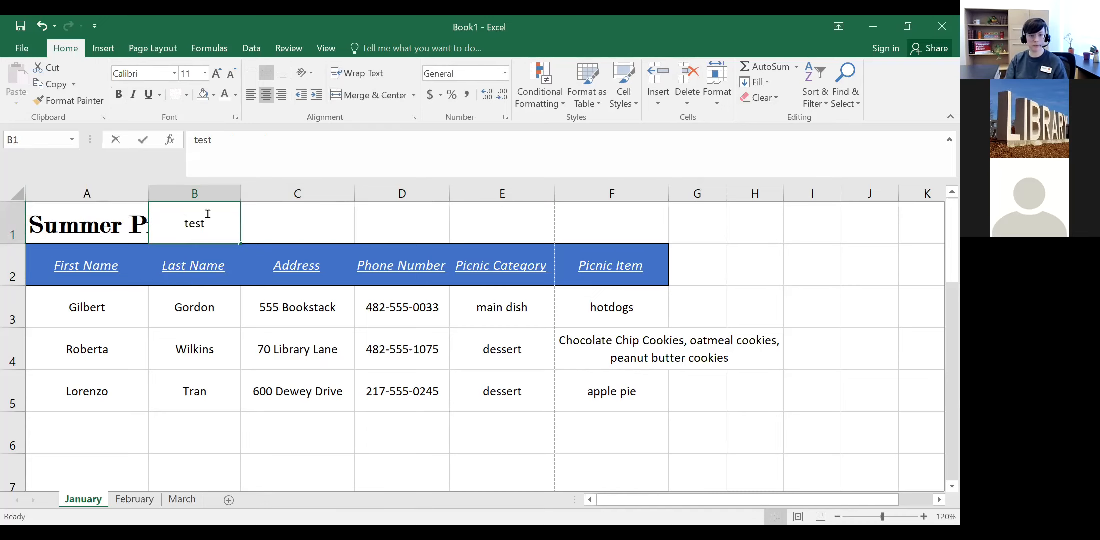
pyautogui.press('BackSpace')
pyautogui.press('BackSpace')
pyautogui.press('BackSpace')
pyautogui.press('BackSpace')
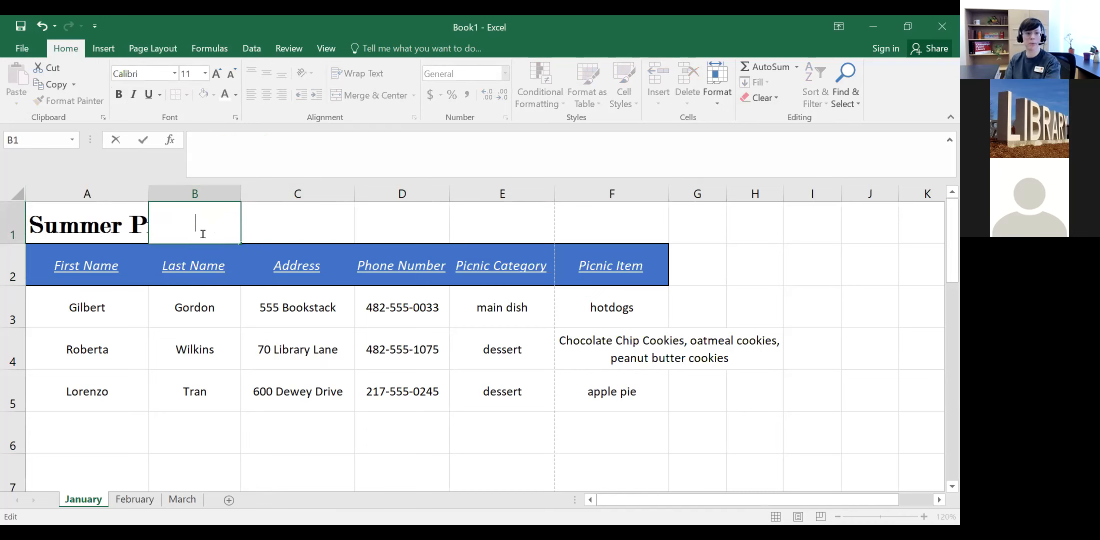
pyautogui.click(110, 230)
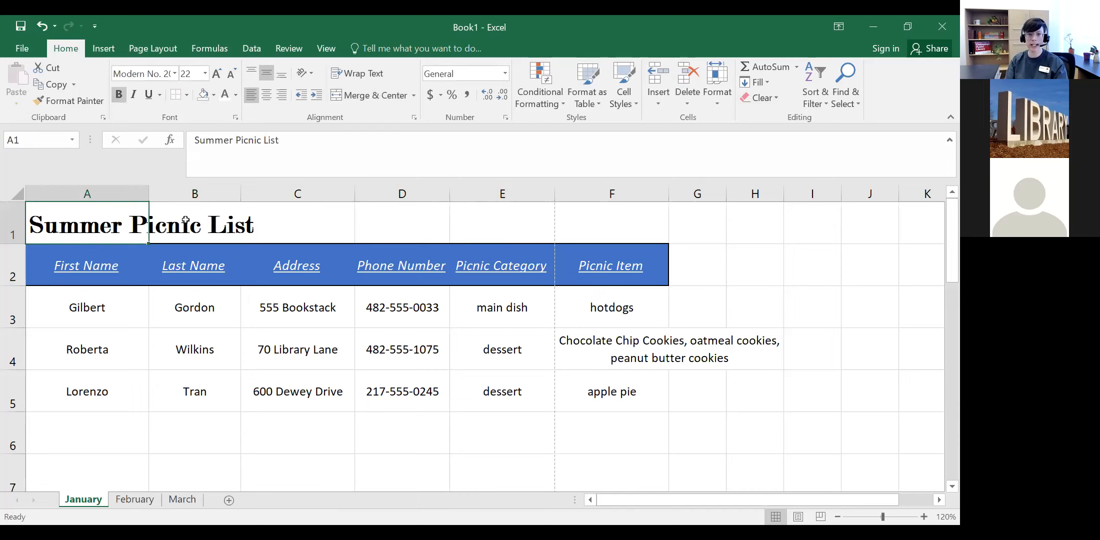
pyautogui.click(635, 226)
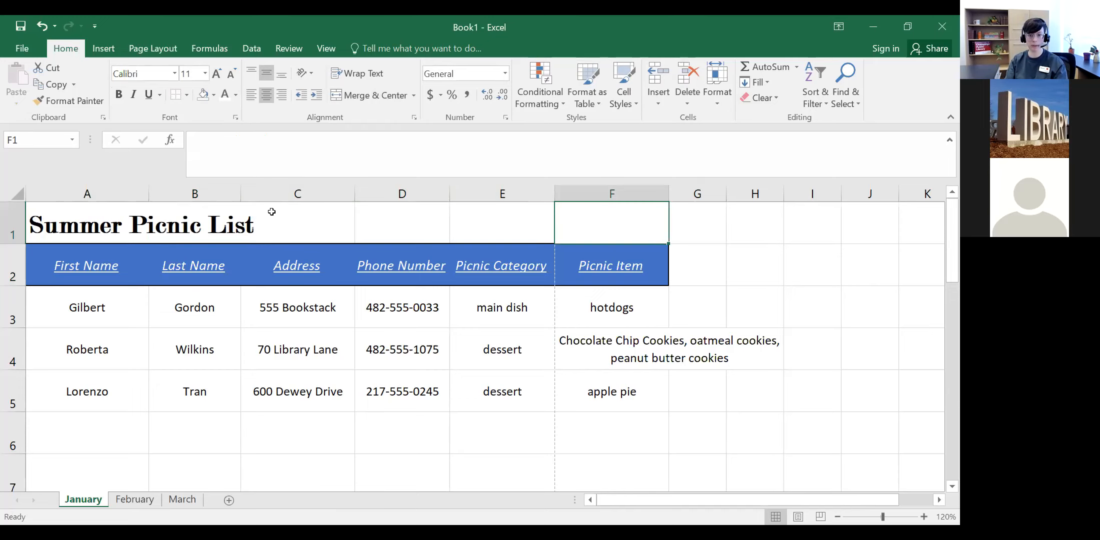
# Step: Merge and centre A1:F1 so the Summer Picnic List title spans the table
pyautogui.moveTo(97, 222); pyautogui.dragTo(606, 220)
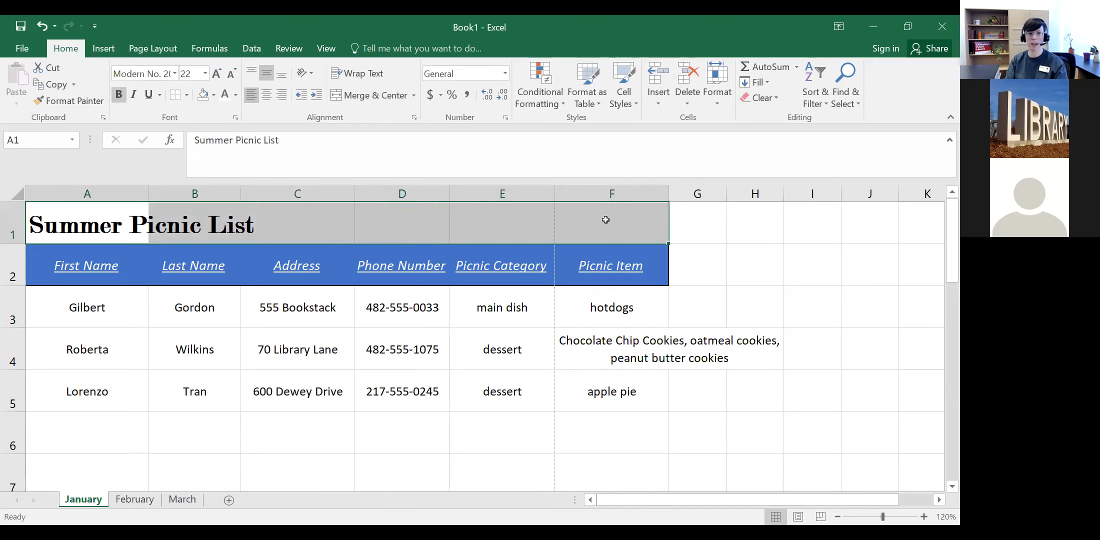
pyautogui.click(364, 99)
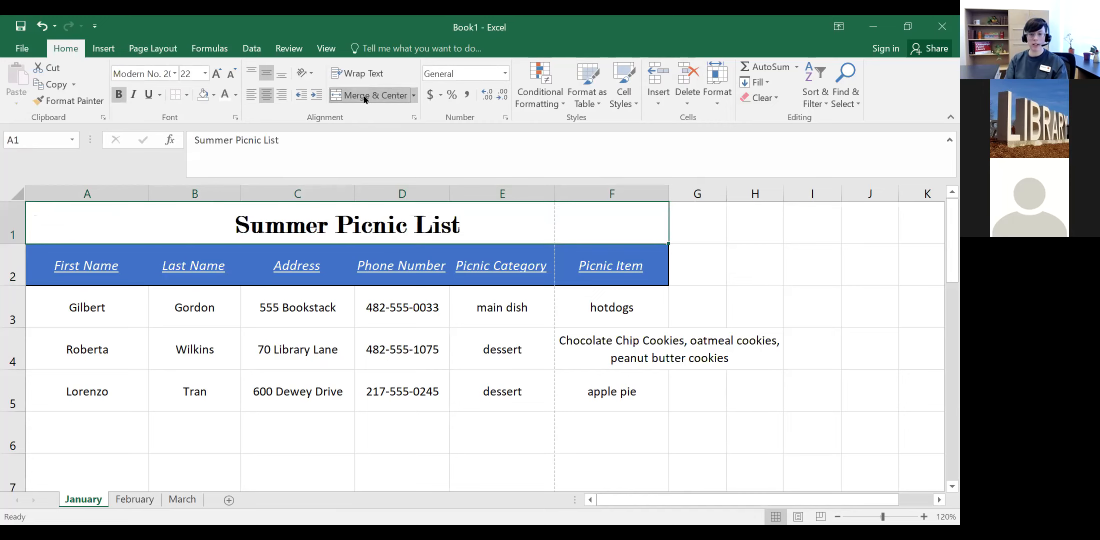
pyautogui.click(455, 461)
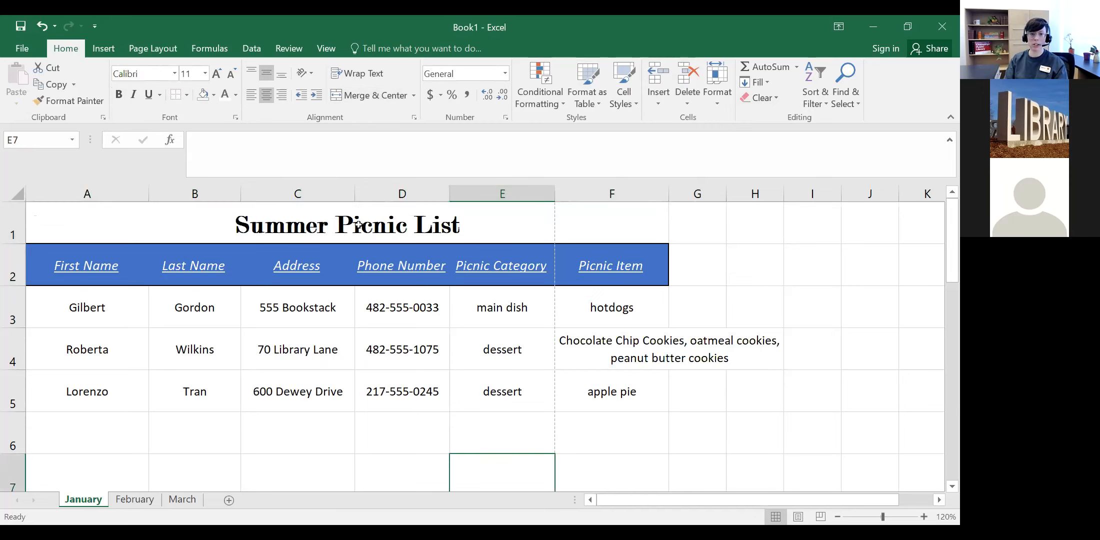
pyautogui.click(147, 225)
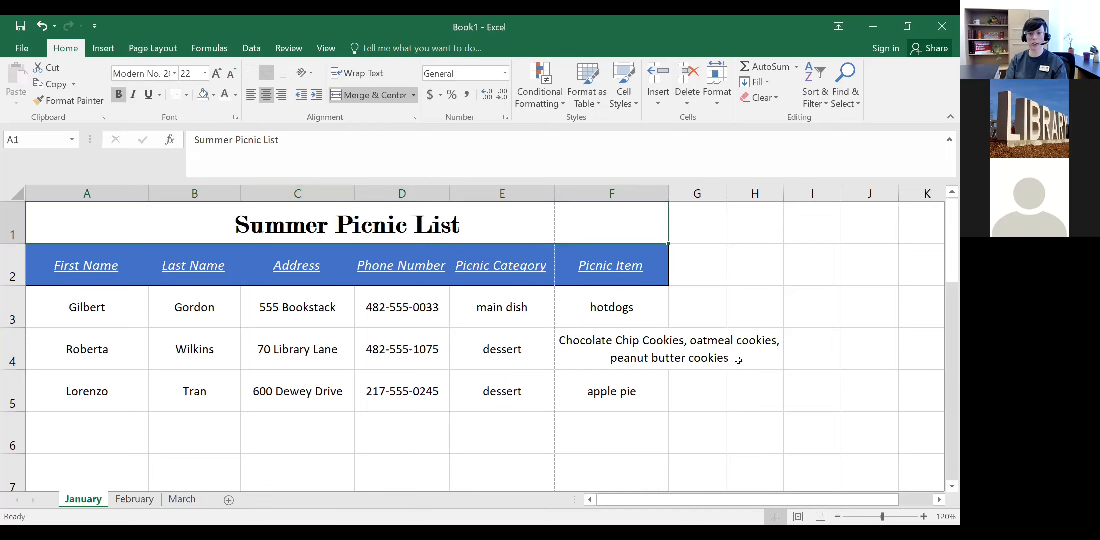
pyautogui.click(711, 361)
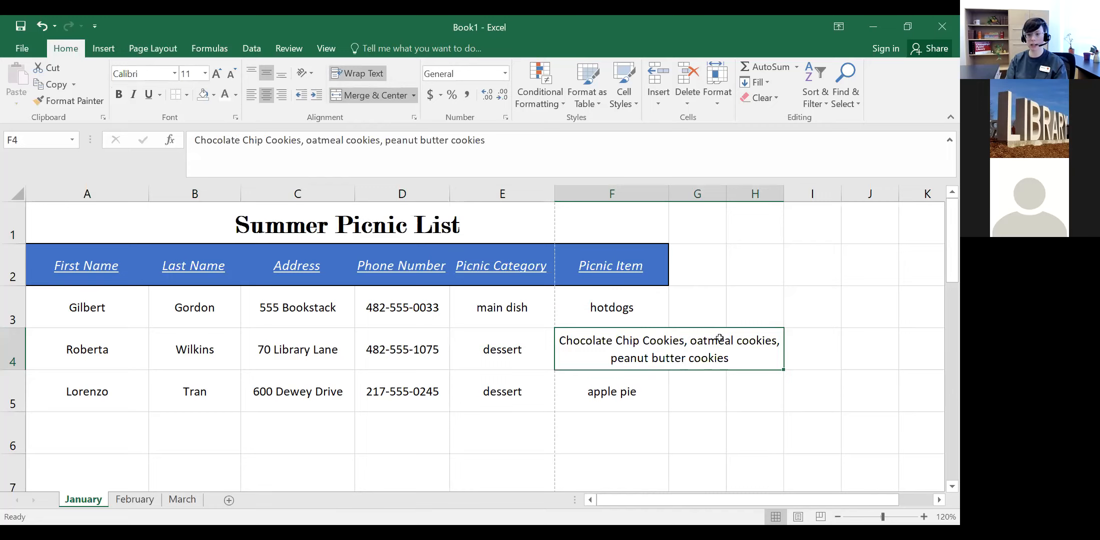
pyautogui.click(526, 216)
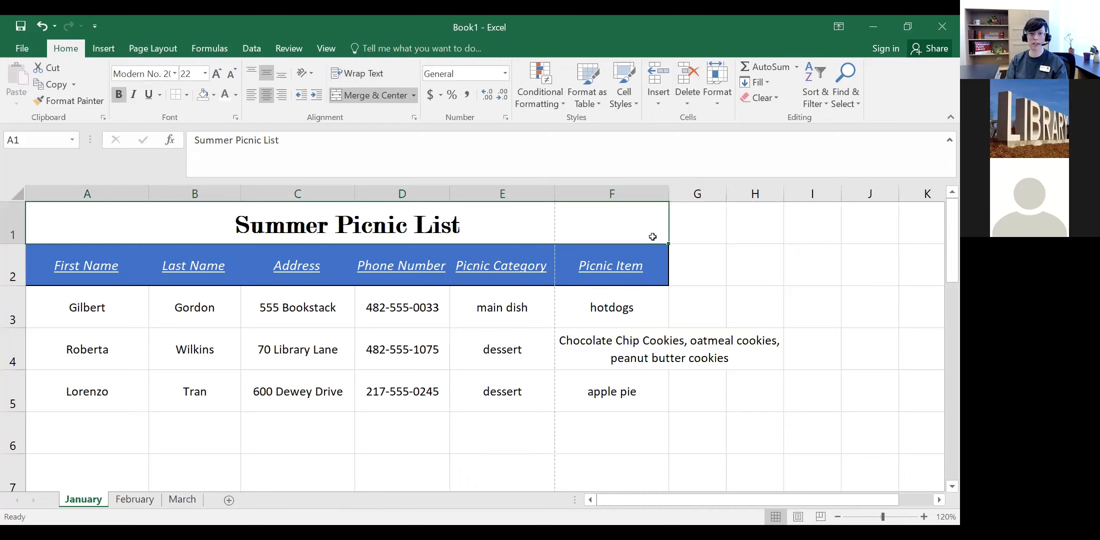
pyautogui.click(199, 302)
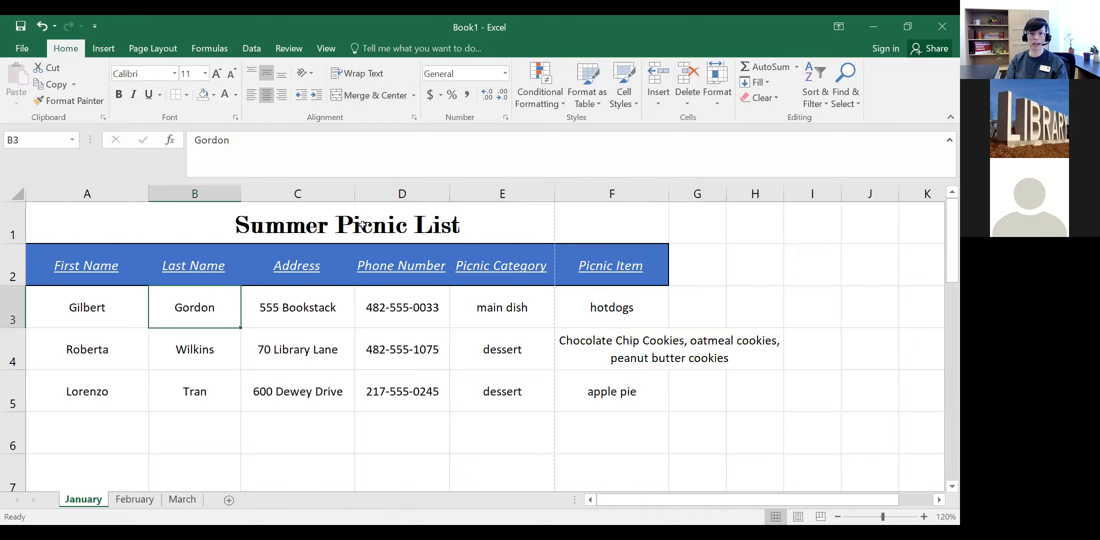
pyautogui.click(359, 223)
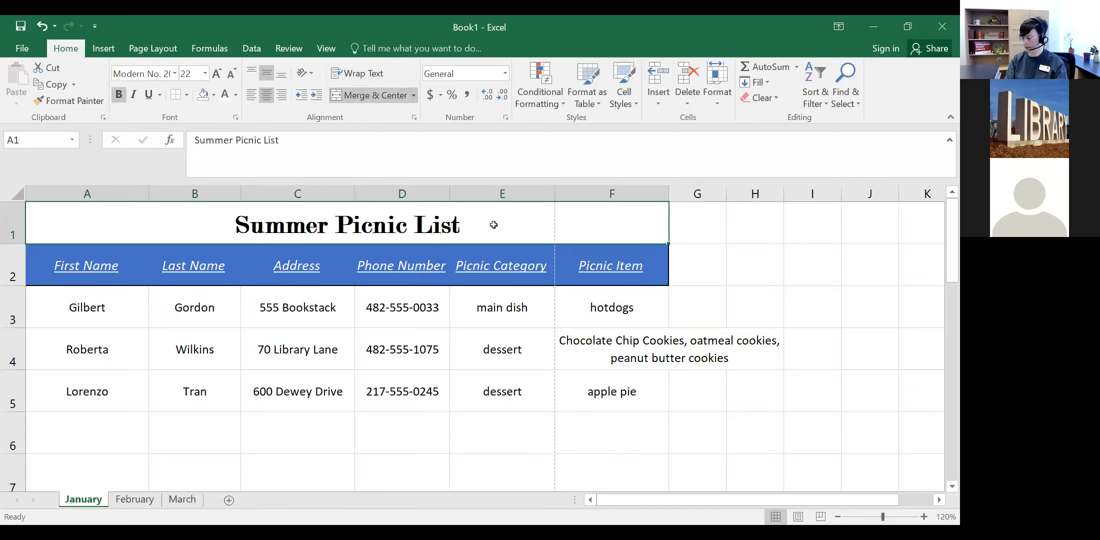
pyautogui.click(304, 336)
pyautogui.click(280, 305)
pyautogui.click(197, 330)
pyautogui.click(90, 298)
pyautogui.click(100, 345)
pyautogui.click(118, 310)
pyautogui.click(225, 346)
pyautogui.click(75, 348)
pyautogui.click(86, 311)
pyautogui.click(165, 308)
pyautogui.click(108, 315)
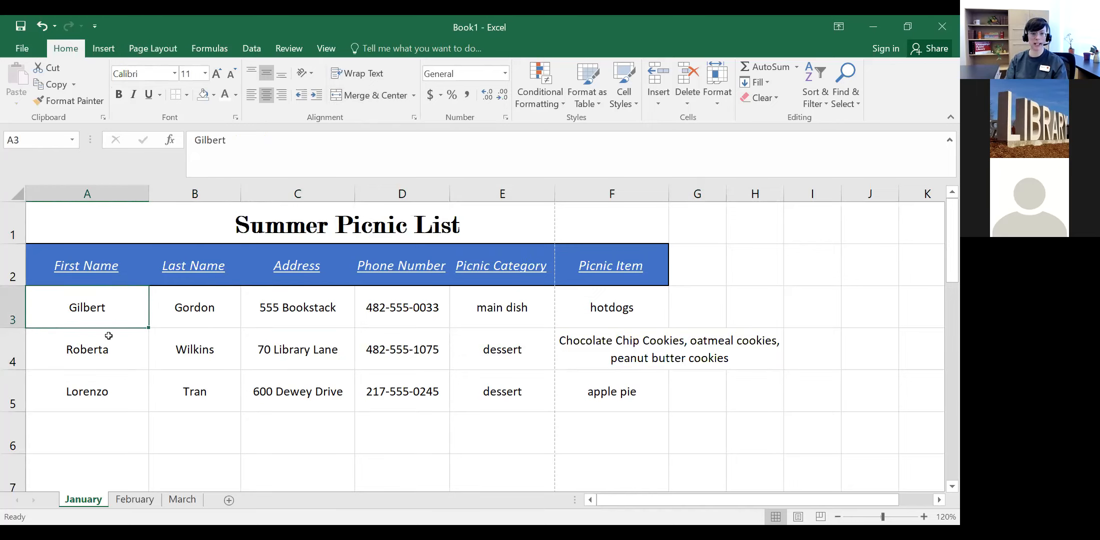
pyautogui.click(115, 345)
pyautogui.click(220, 351)
pyautogui.click(291, 350)
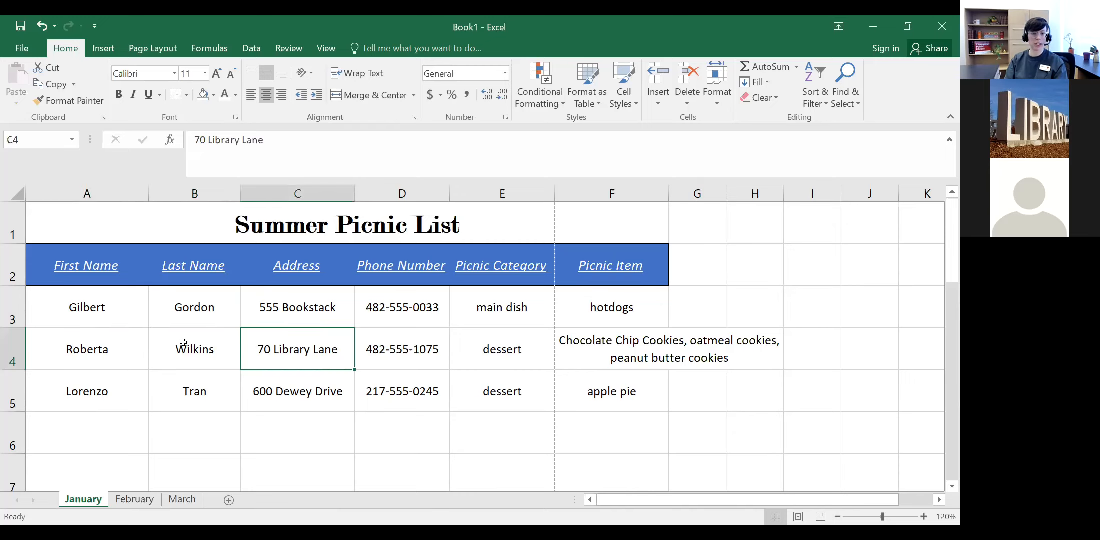
pyautogui.click(207, 341)
pyautogui.click(290, 316)
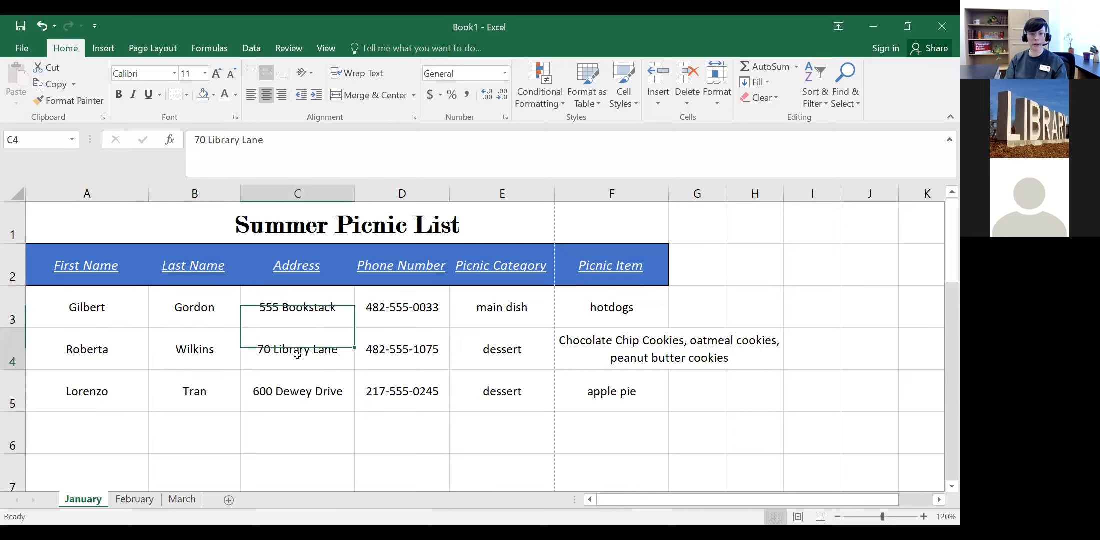
pyautogui.click(400, 350)
pyautogui.click(388, 314)
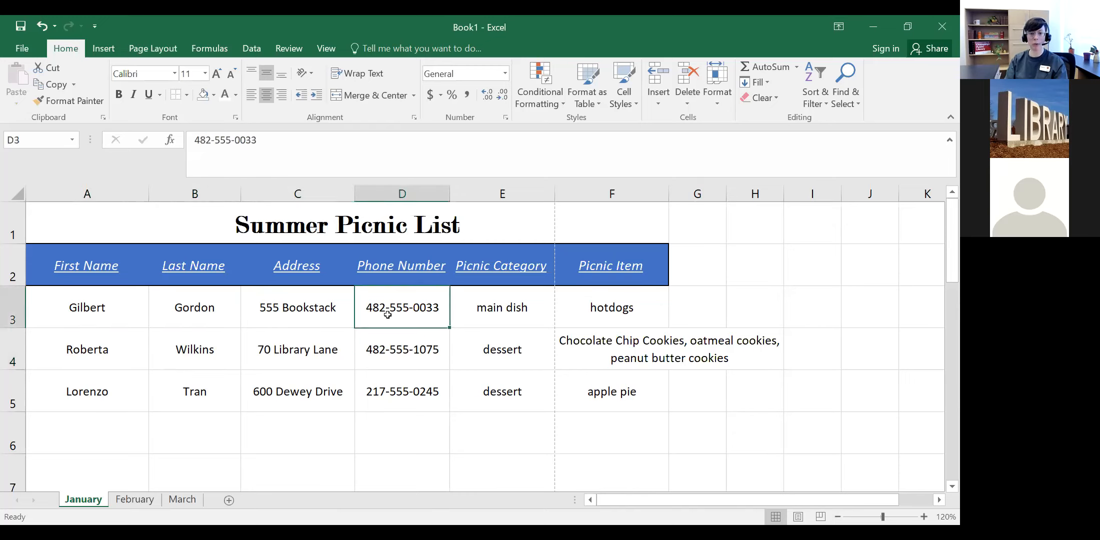
pyautogui.click(345, 316)
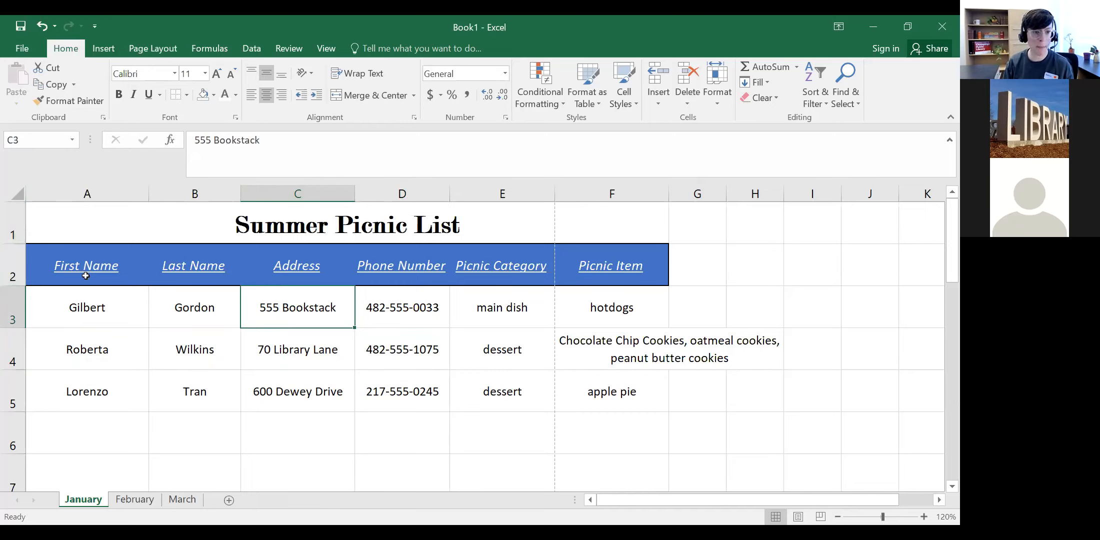
pyautogui.click(137, 262)
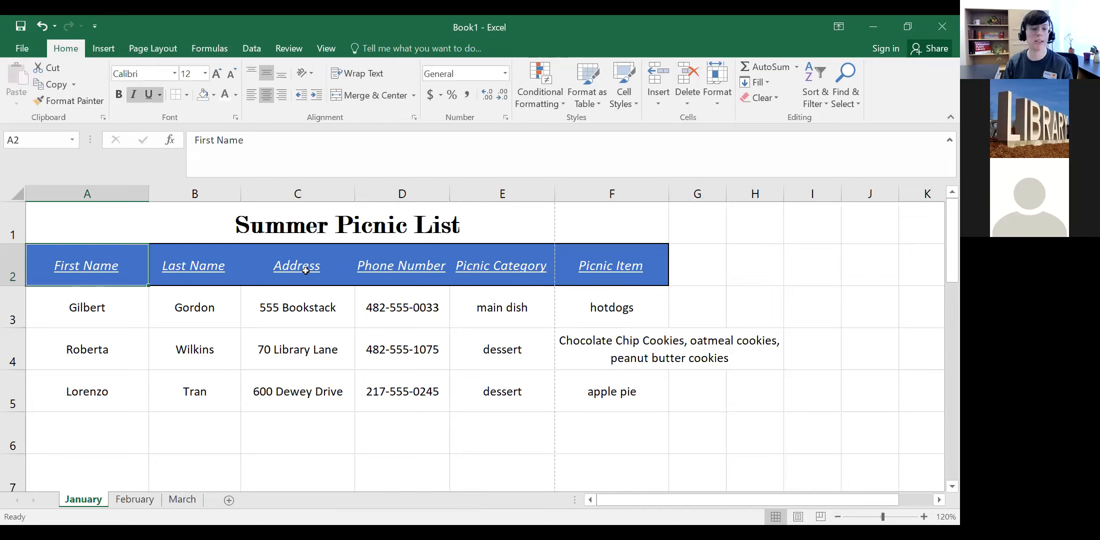
# Step: Try Vertical Text and Rotate Text Up on First Name, settle on Rotate Text Down, and heighten row 2
pyautogui.click(303, 79)
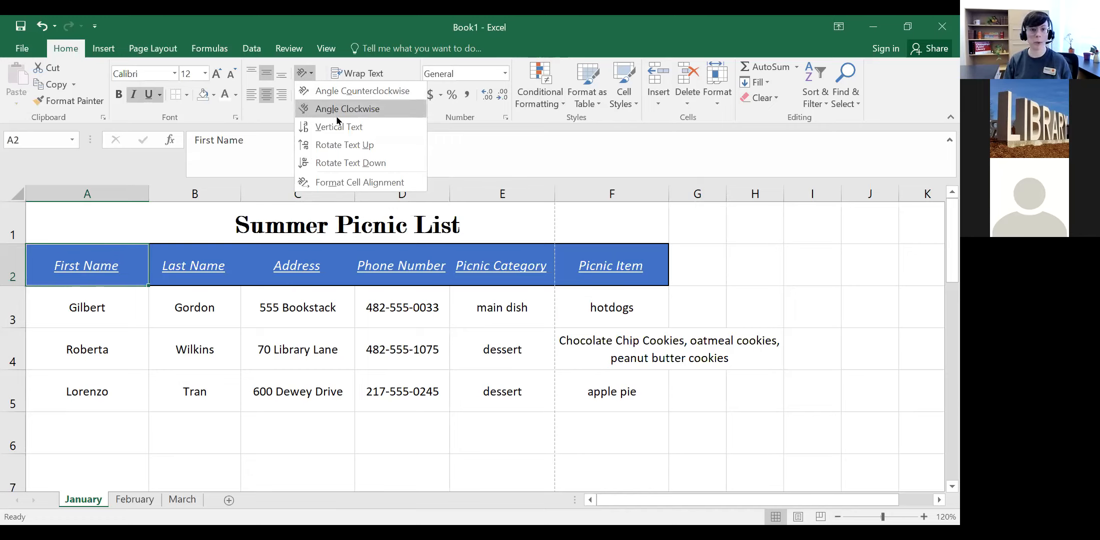
pyautogui.click(393, 131)
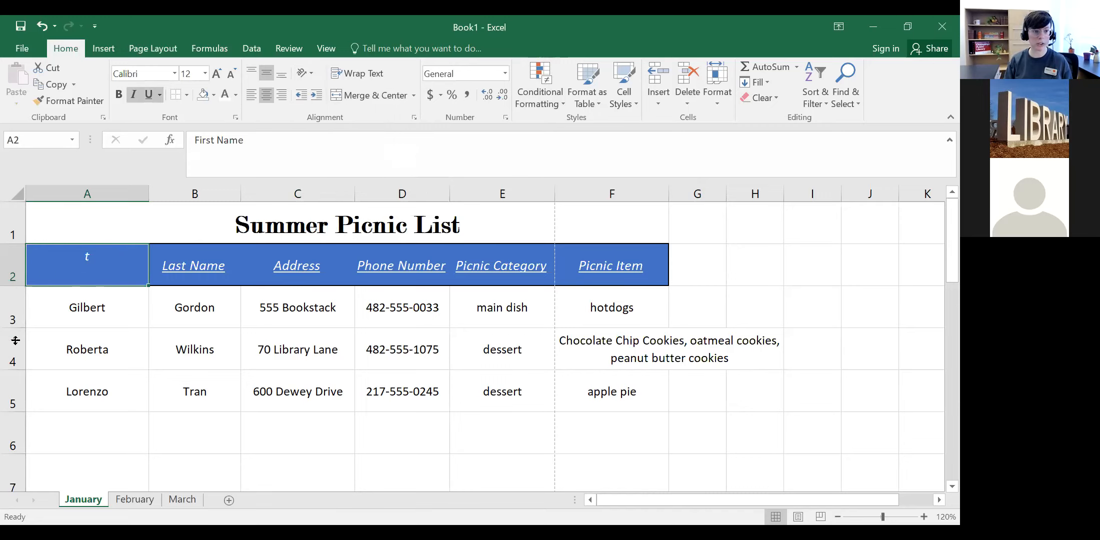
pyautogui.moveTo(15, 341); pyautogui.dragTo(15, 439)
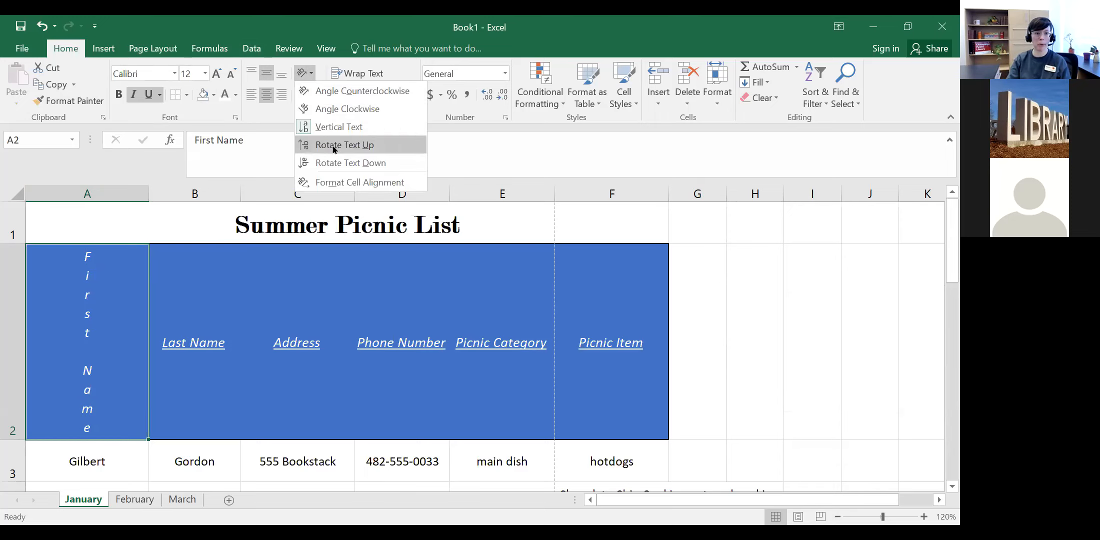
pyautogui.click(334, 145)
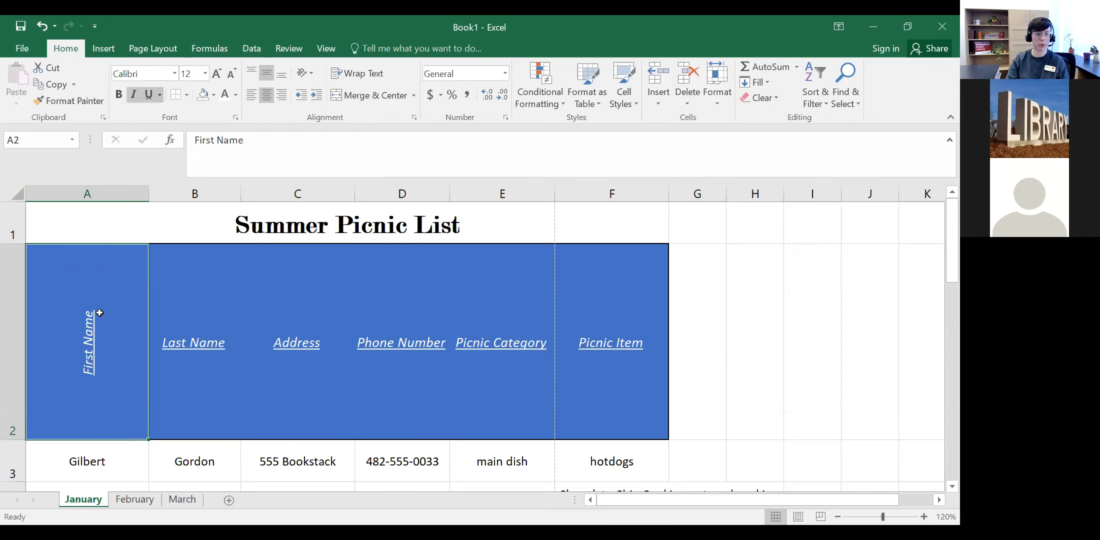
pyautogui.click(306, 73)
pyautogui.click(324, 158)
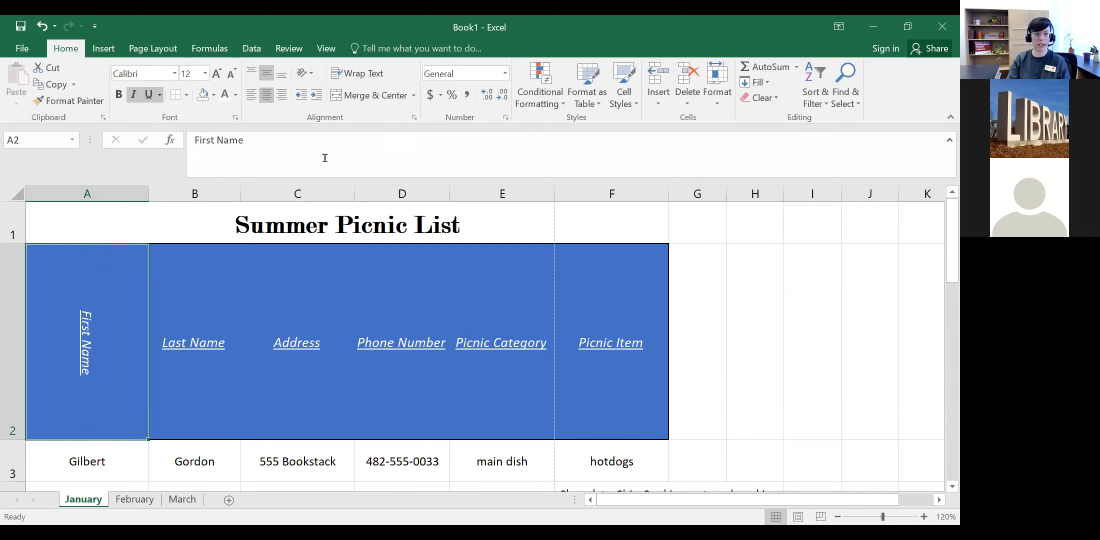
pyautogui.click(310, 76)
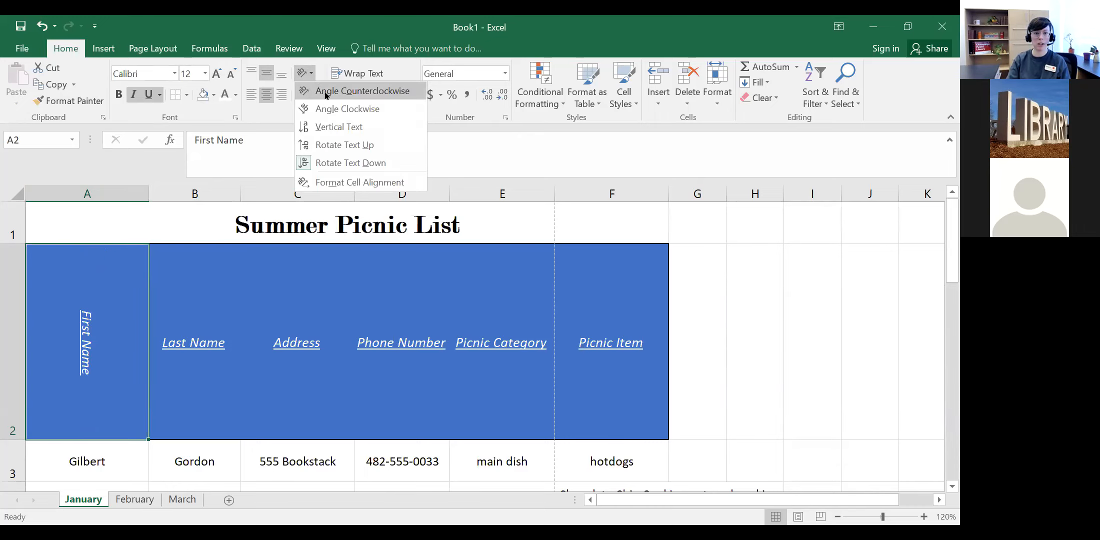
# Step: Try angled orientations for First Name, then stack it as Vertical Text and narrow column A to fit
pyautogui.click(325, 89)
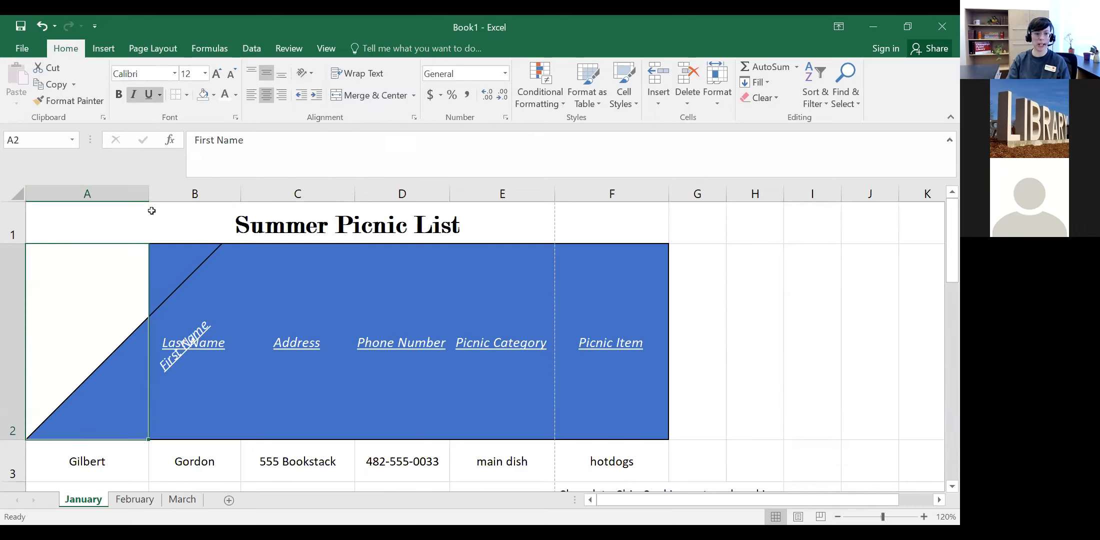
pyautogui.moveTo(148, 194); pyautogui.dragTo(368, 190)
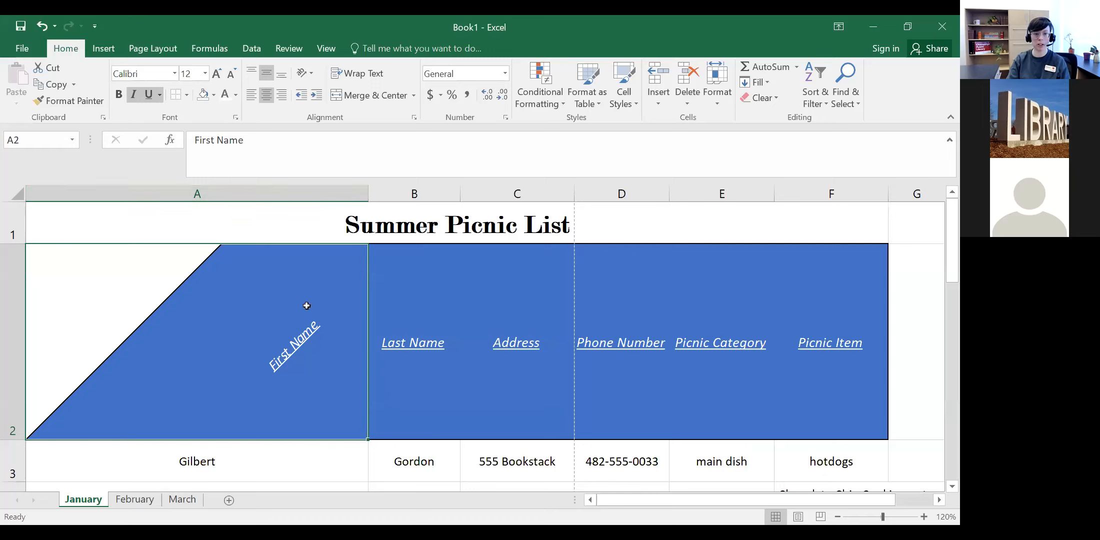
pyautogui.click(305, 73)
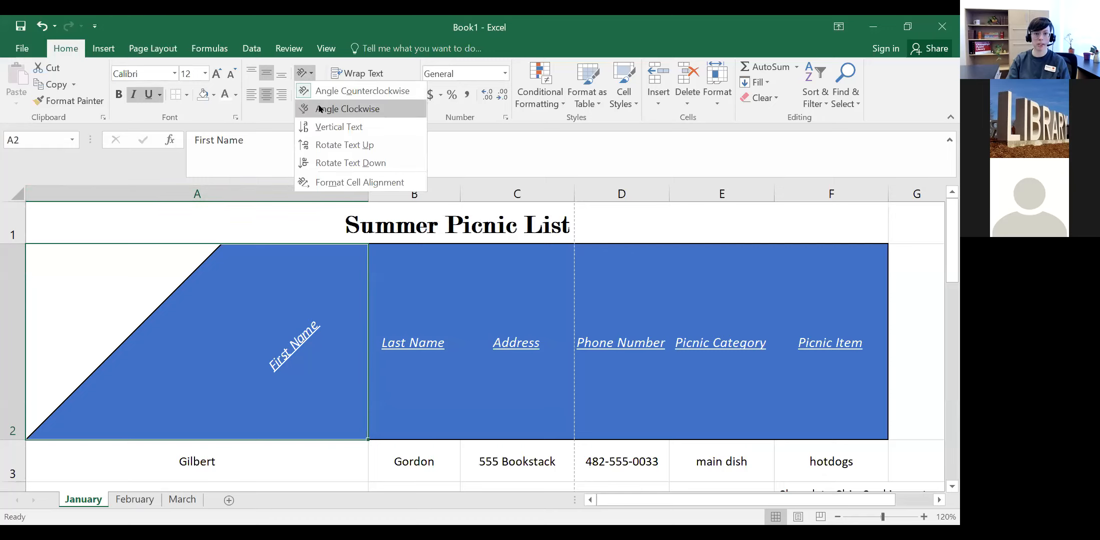
pyautogui.click(318, 106)
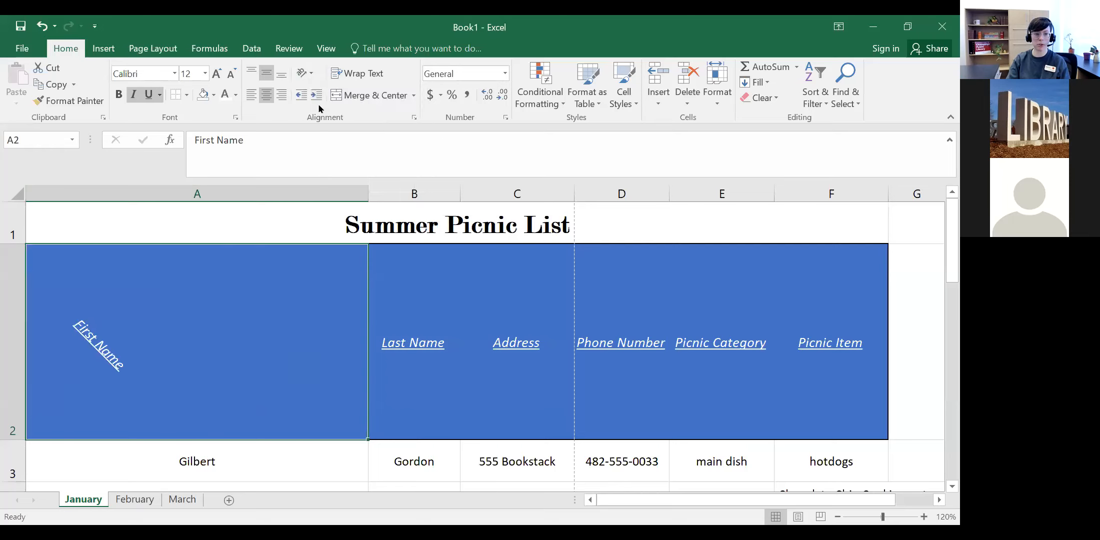
pyautogui.click(305, 73)
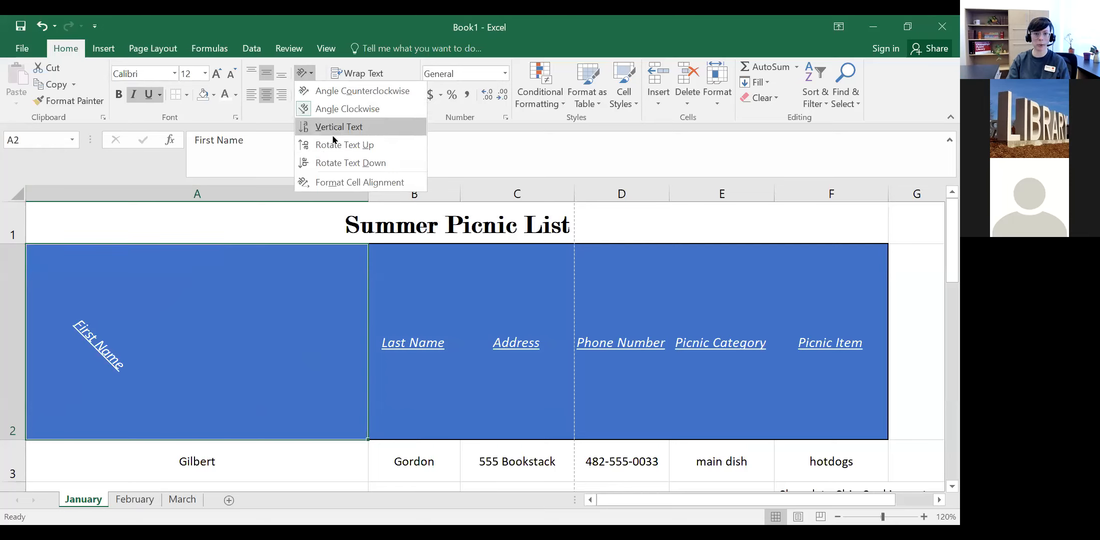
pyautogui.click(330, 127)
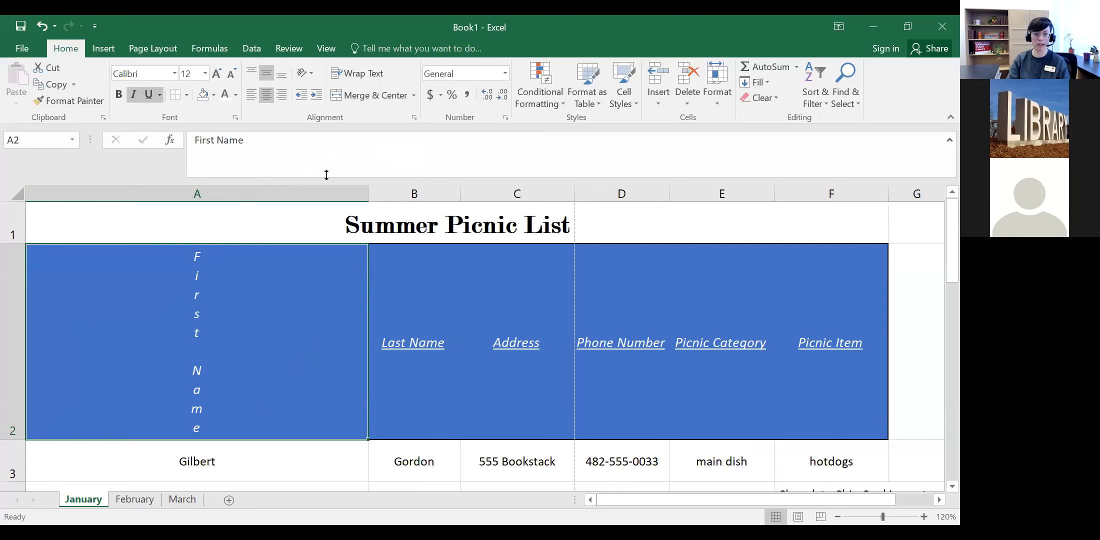
pyautogui.moveTo(229, 201); pyautogui.dragTo(160, 201)
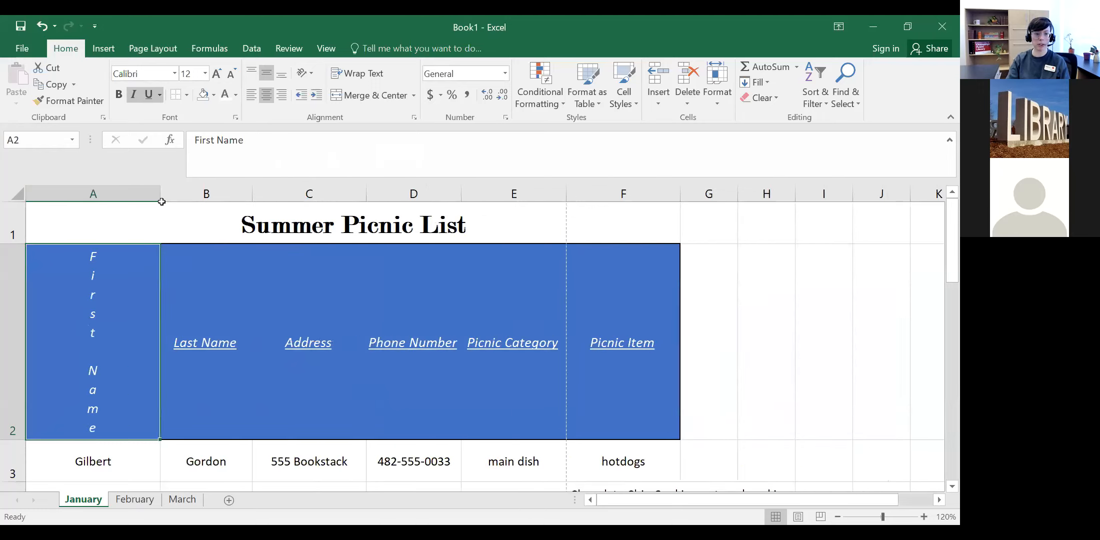
pyautogui.click(314, 75)
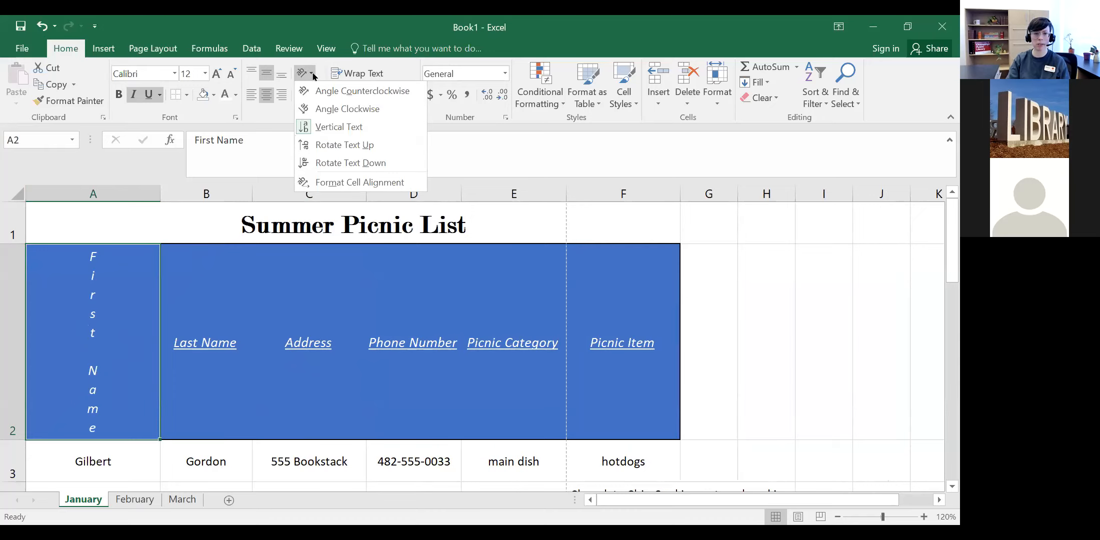
pyautogui.click(42, 28)
pyautogui.click(42, 28)
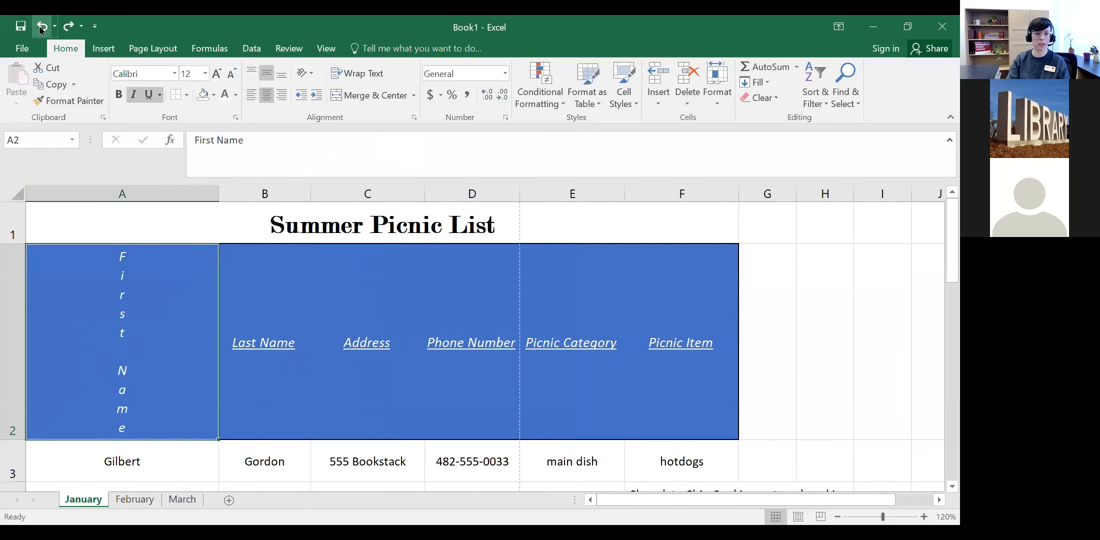
pyautogui.click(42, 28)
pyautogui.click(42, 28)
pyautogui.click(42, 28)
pyautogui.click(42, 28)
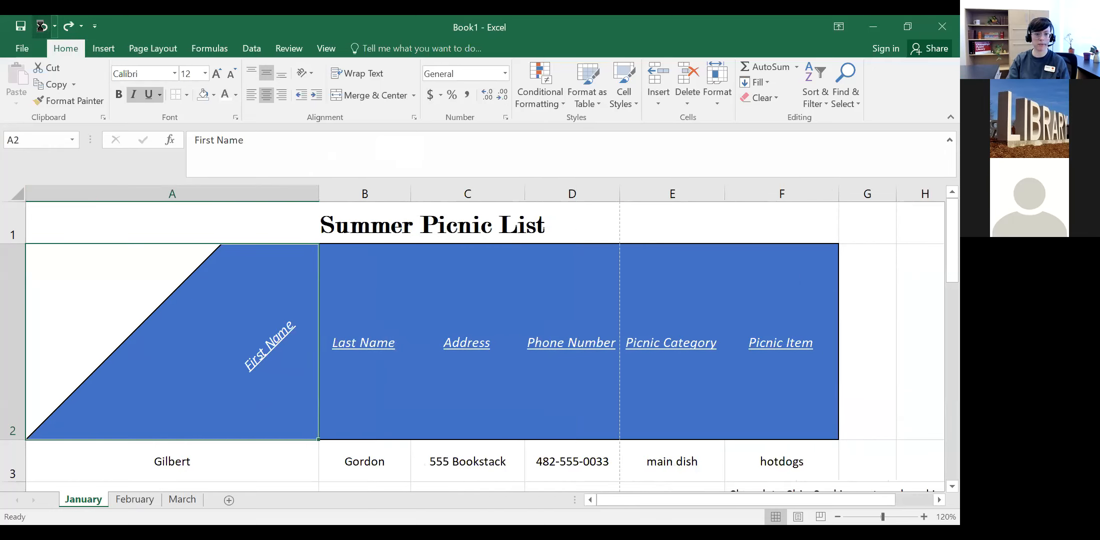
pyautogui.click(42, 28)
pyautogui.click(42, 28)
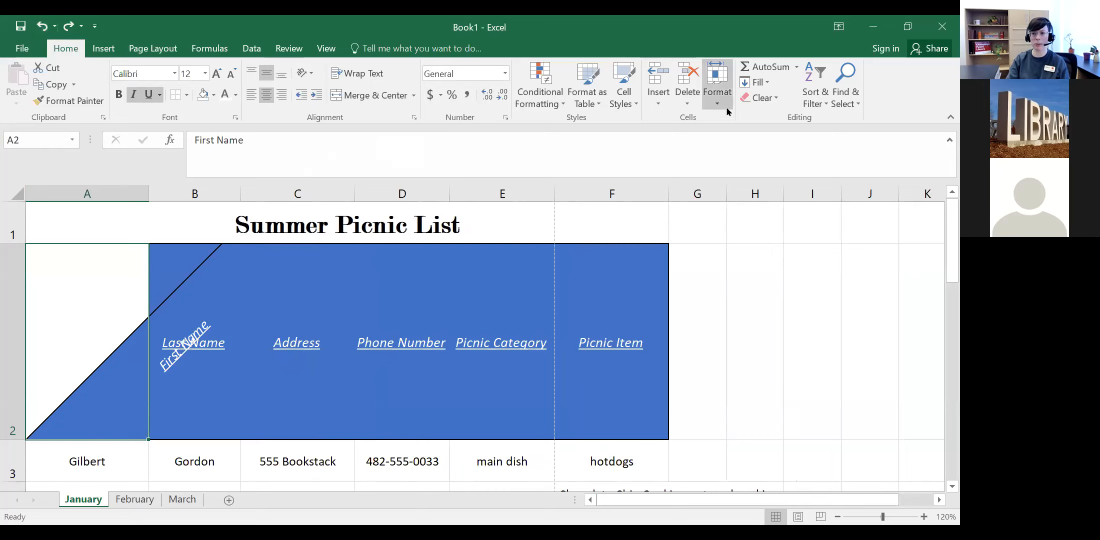
pyautogui.click(751, 101)
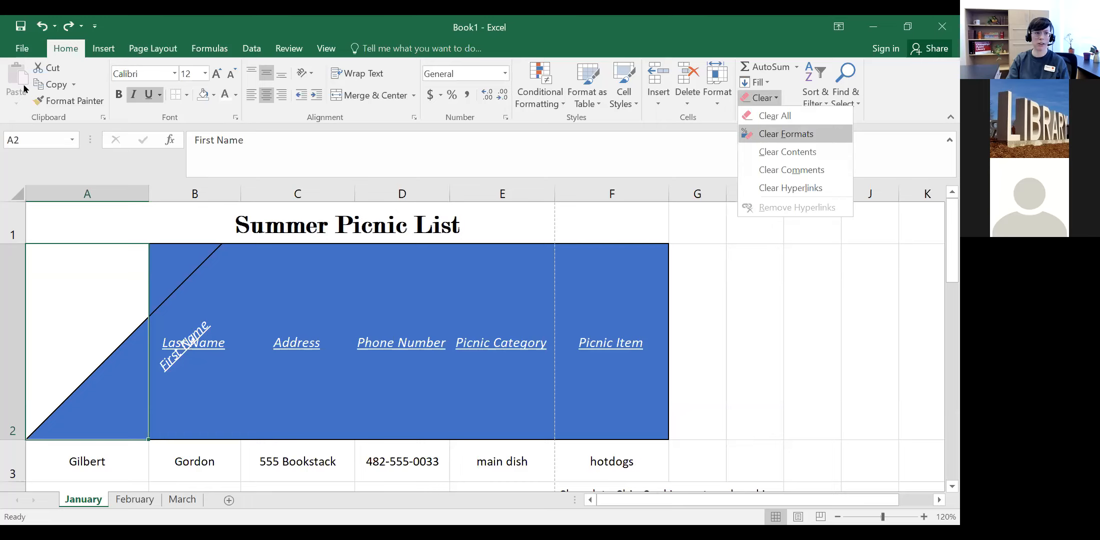
pyautogui.click(764, 133)
pyautogui.click(43, 28)
pyautogui.click(43, 27)
pyautogui.click(43, 27)
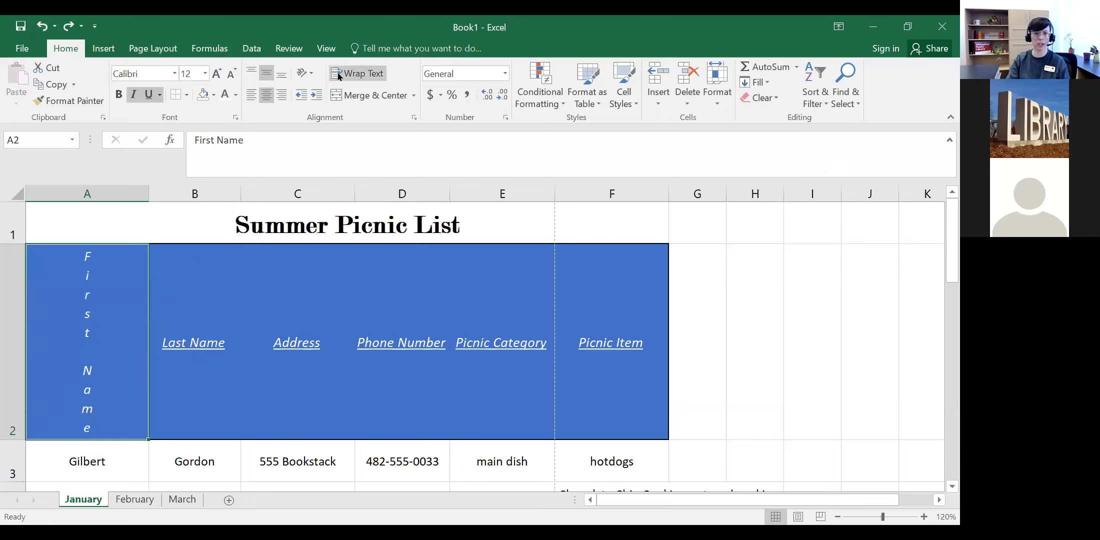
# Step: Undo the rotation so First Name reads horizontally and the row returns to normal height
pyautogui.click(312, 74)
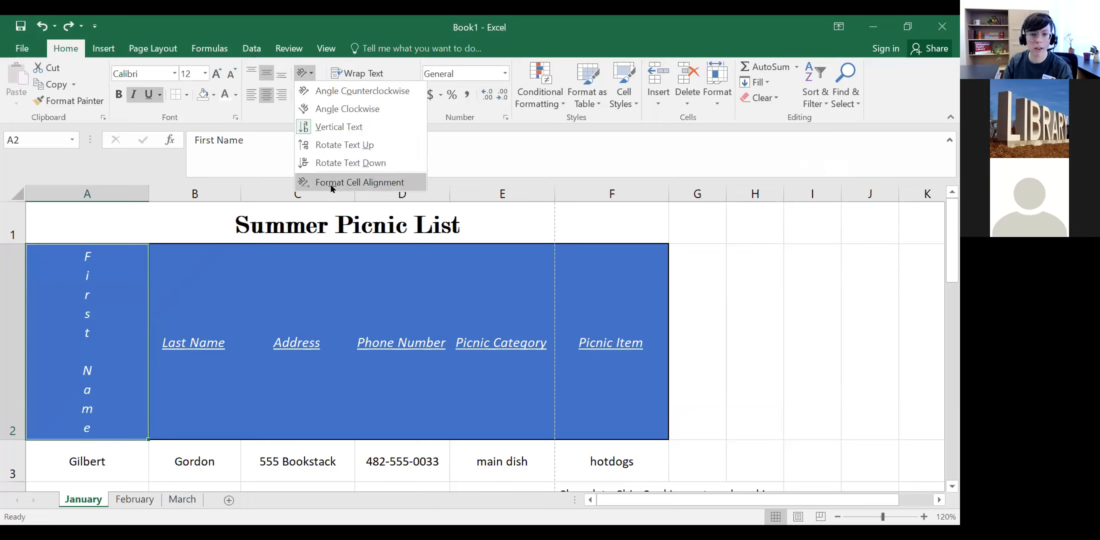
pyautogui.click(314, 183)
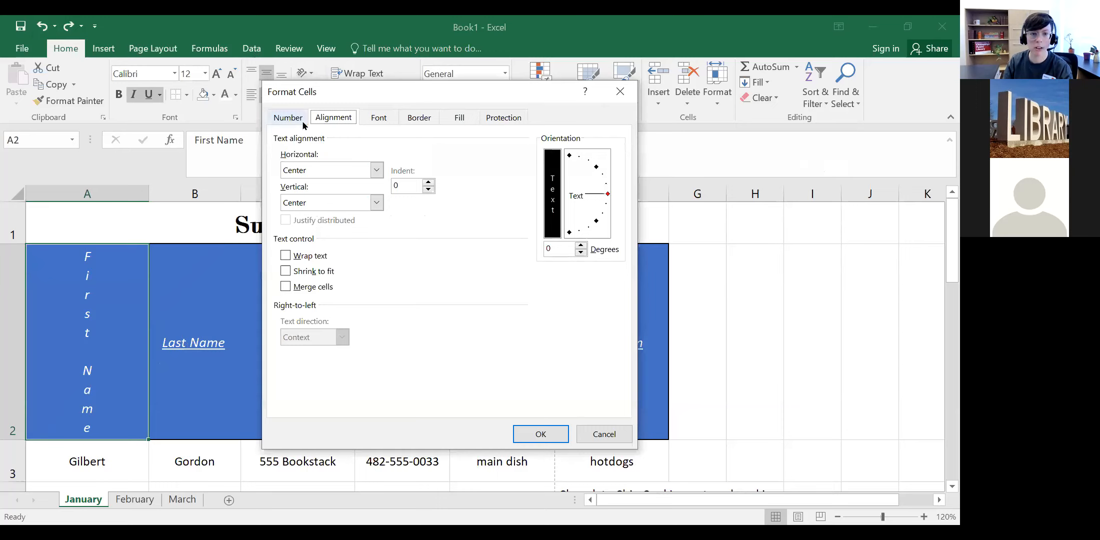
pyautogui.click(324, 175)
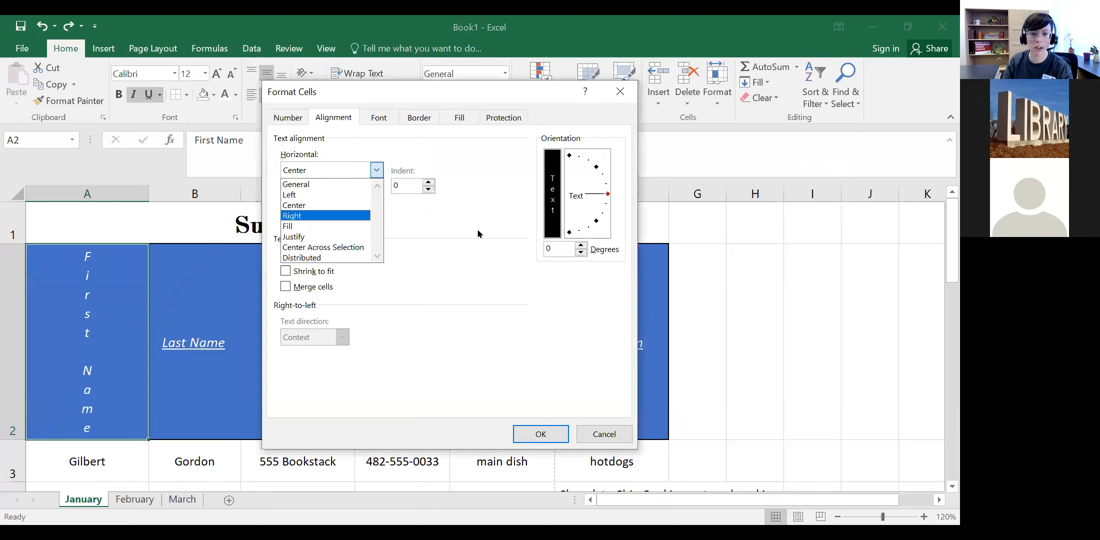
pyautogui.click(478, 273)
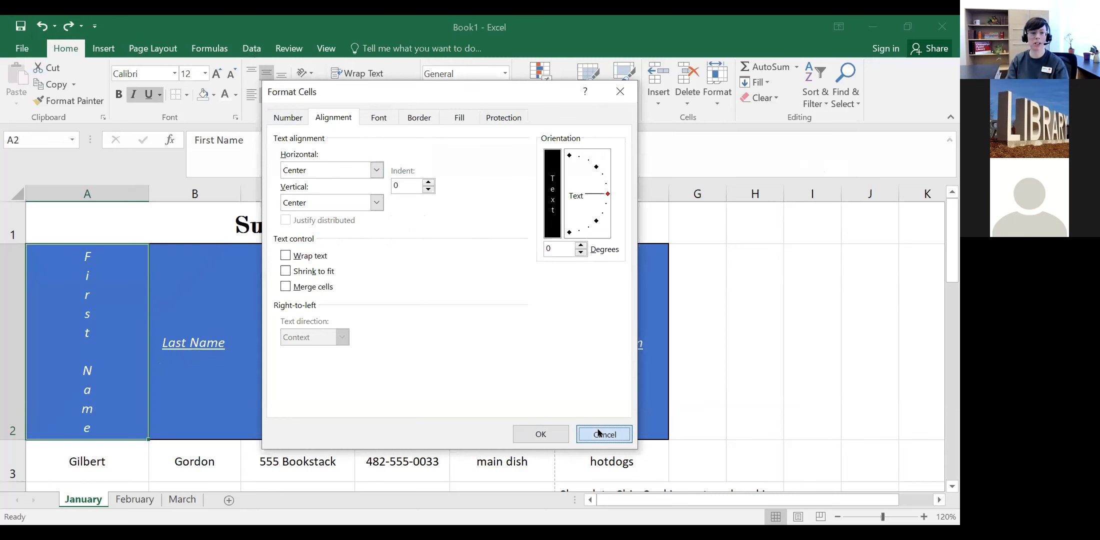
pyautogui.click(604, 434)
pyautogui.click(42, 25)
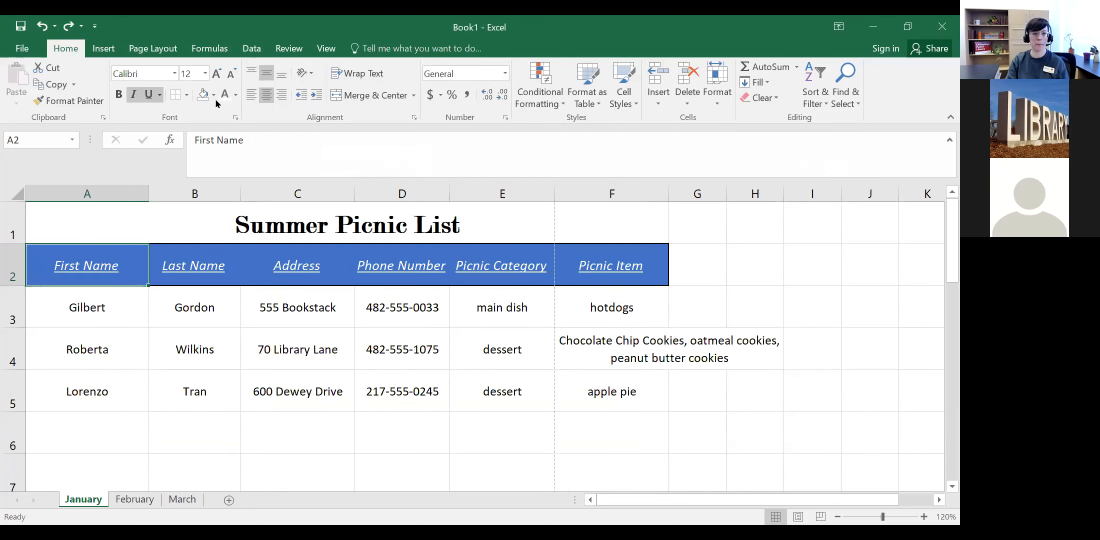
# Step: Undo the cleared formatting to restore A2's blue header style
pyautogui.click(414, 117)
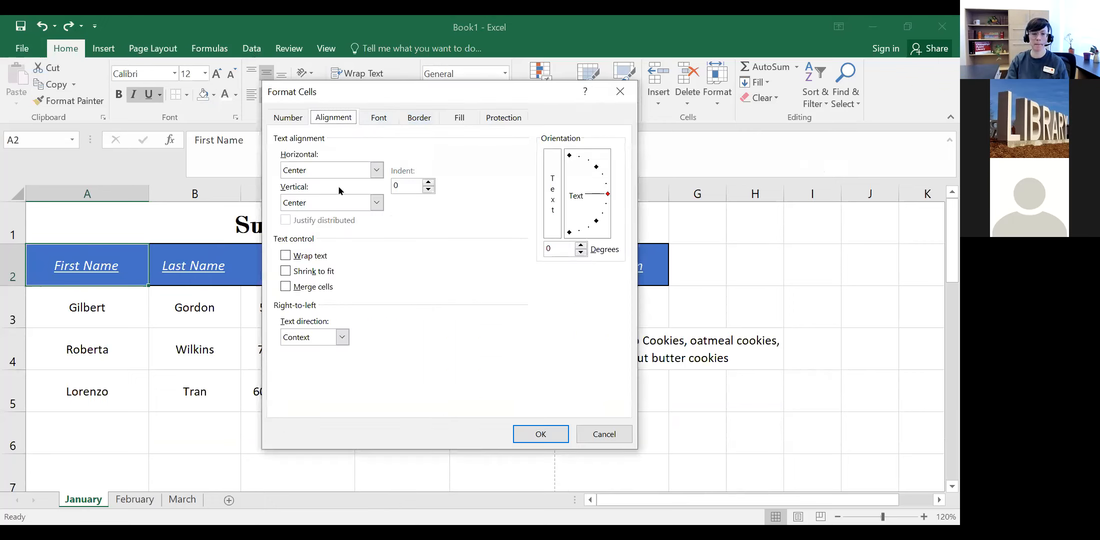
pyautogui.click(599, 435)
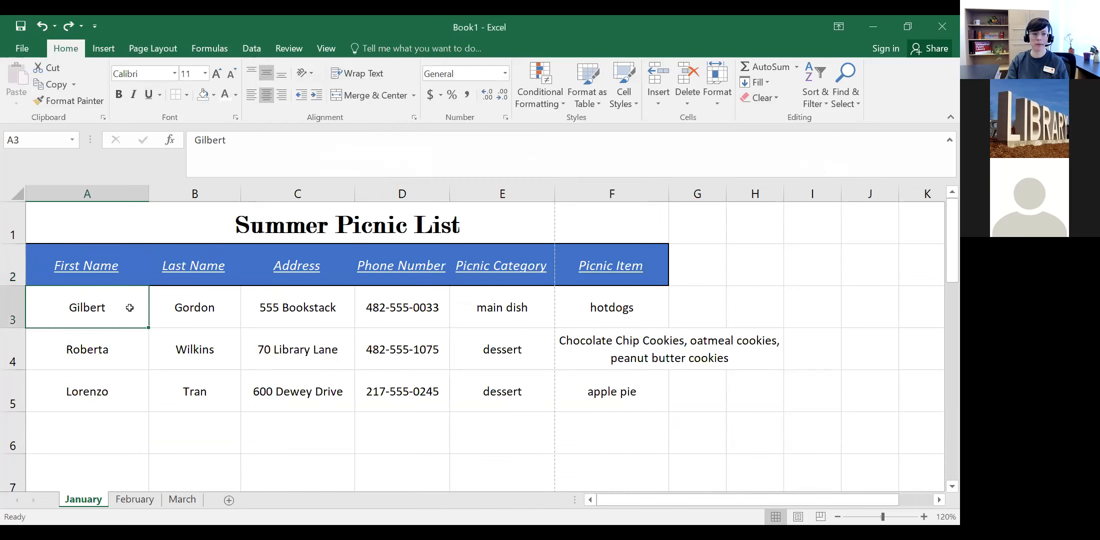
pyautogui.click(779, 99)
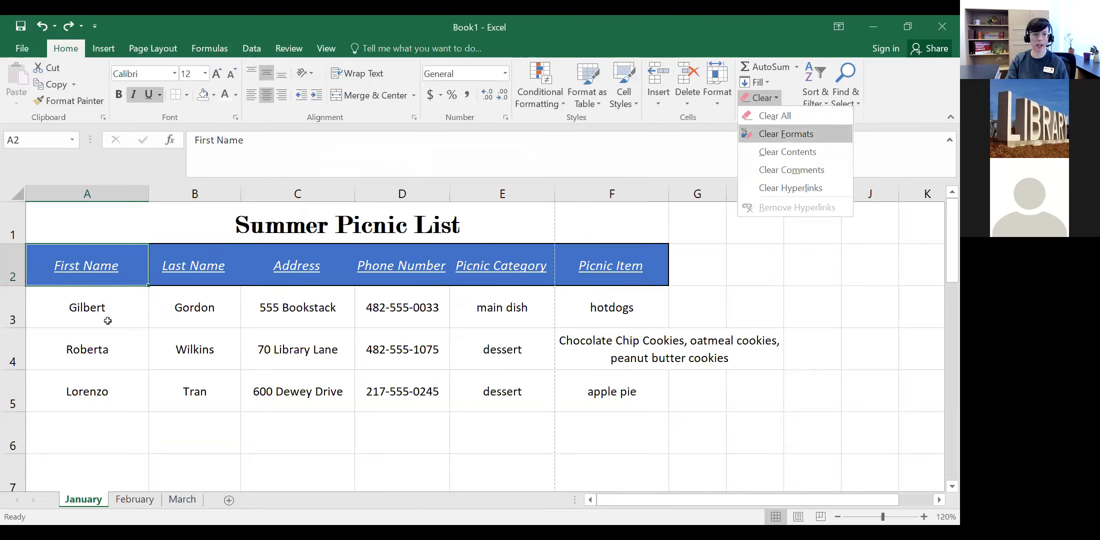
pyautogui.click(43, 22)
pyautogui.click(278, 458)
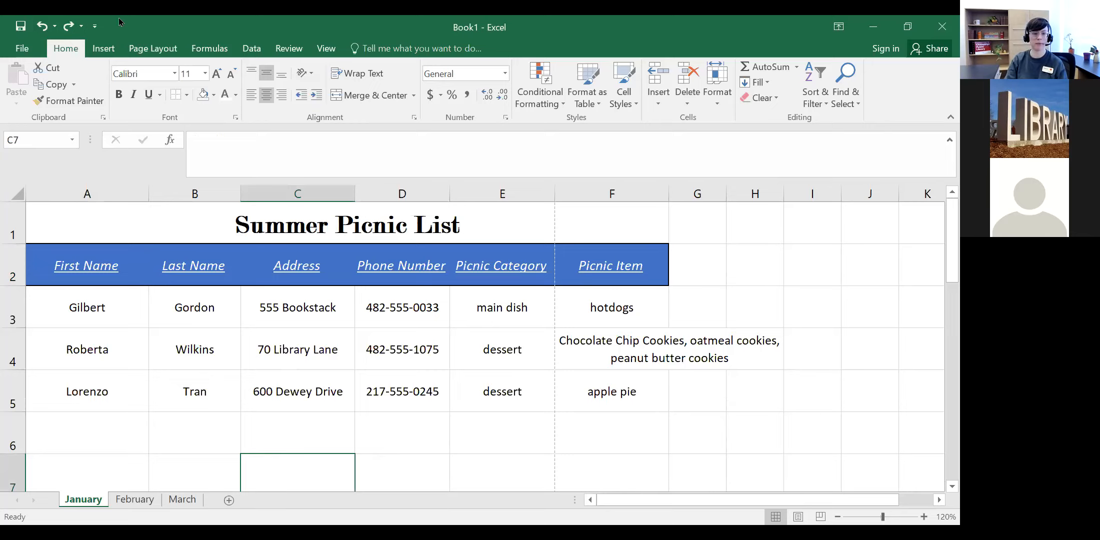
pyautogui.click(414, 118)
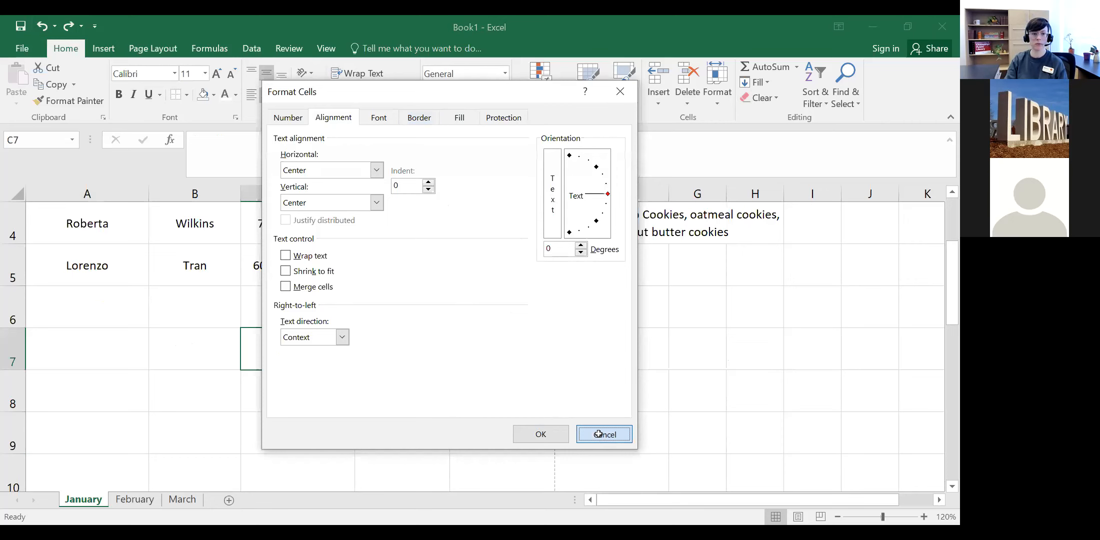
pyautogui.click(603, 434)
# Step: Set the First Name header in A2 to a text orientation of 0 degrees
pyautogui.click(123, 279)
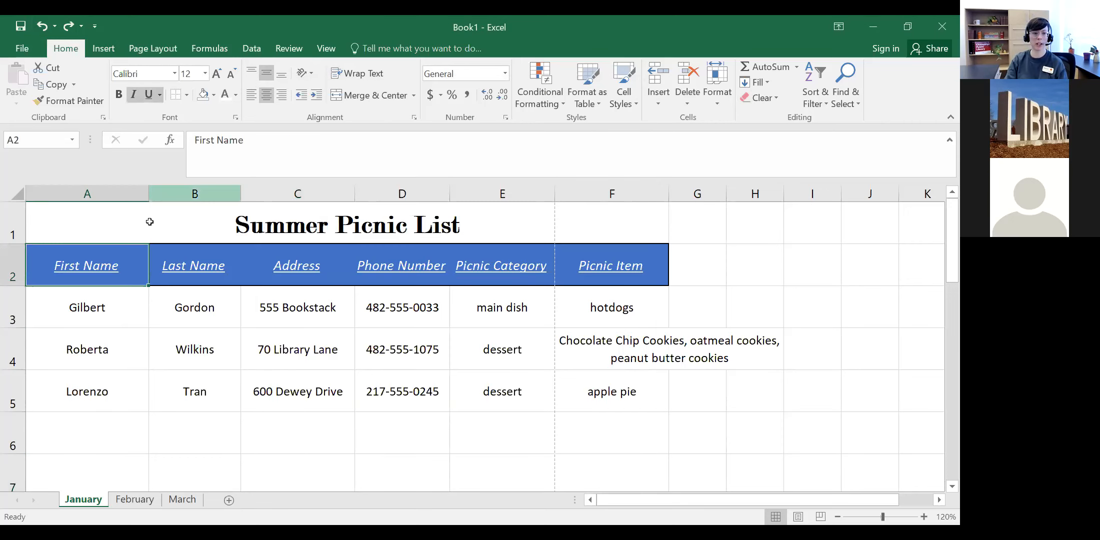
pyautogui.click(312, 74)
pyautogui.click(320, 125)
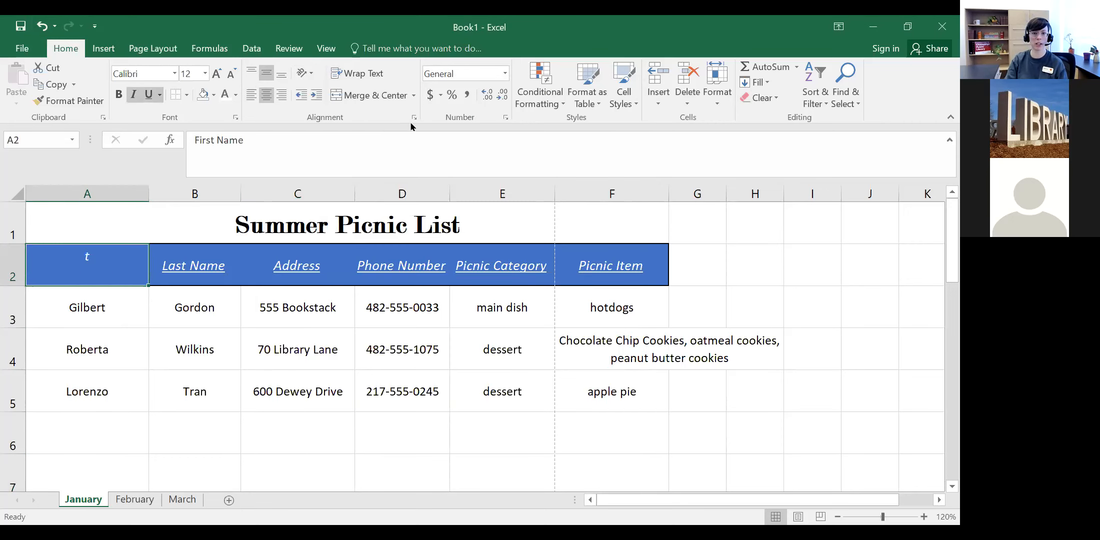
pyautogui.click(413, 118)
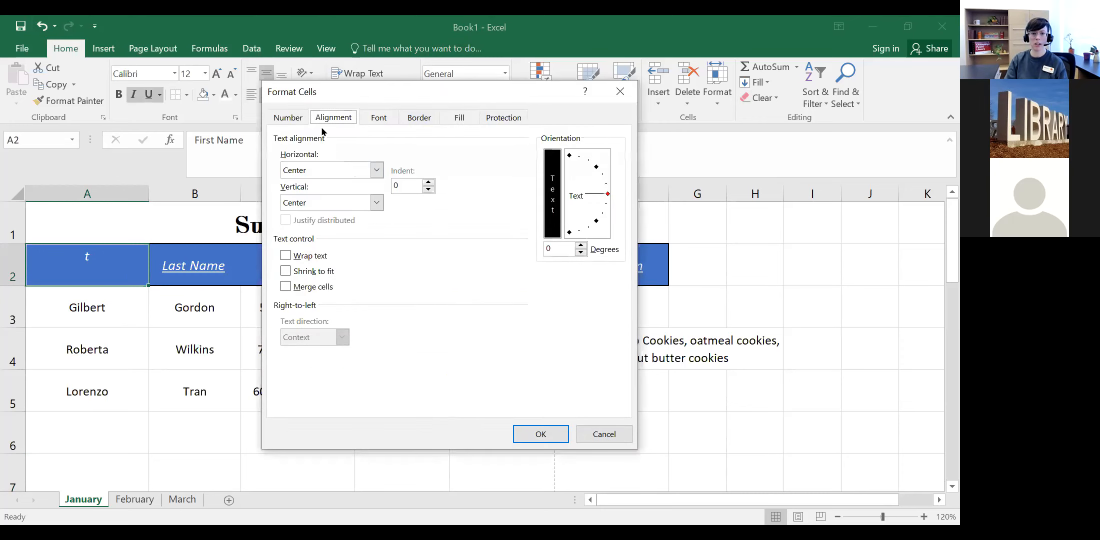
pyautogui.moveTo(575, 204); pyautogui.dragTo(579, 199)
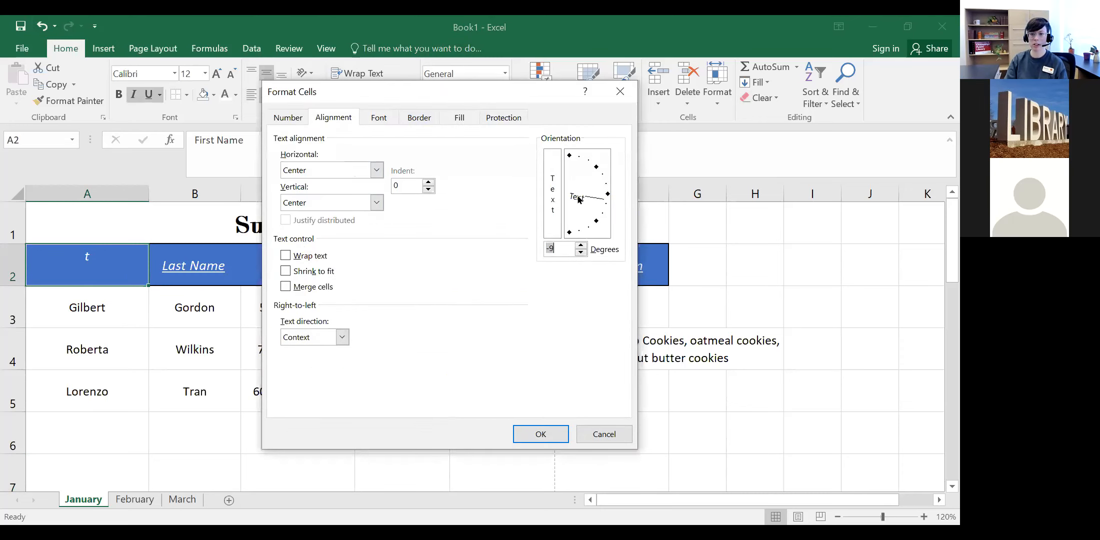
pyautogui.click(607, 195)
# Step: Apply General horizontal alignment to A2, then center the First Name text
pyautogui.click(377, 171)
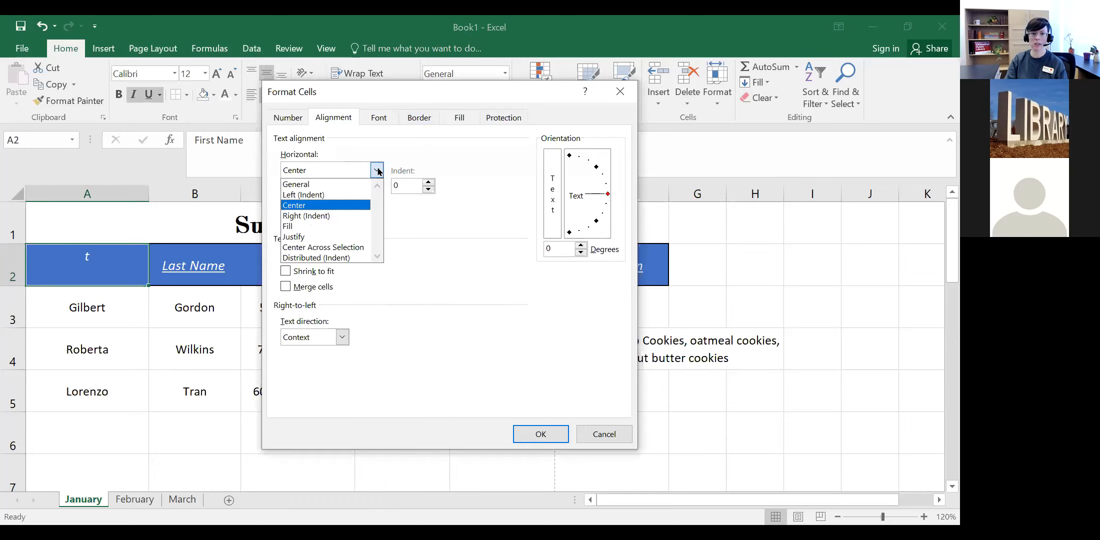
pyautogui.click(325, 184)
pyautogui.click(339, 203)
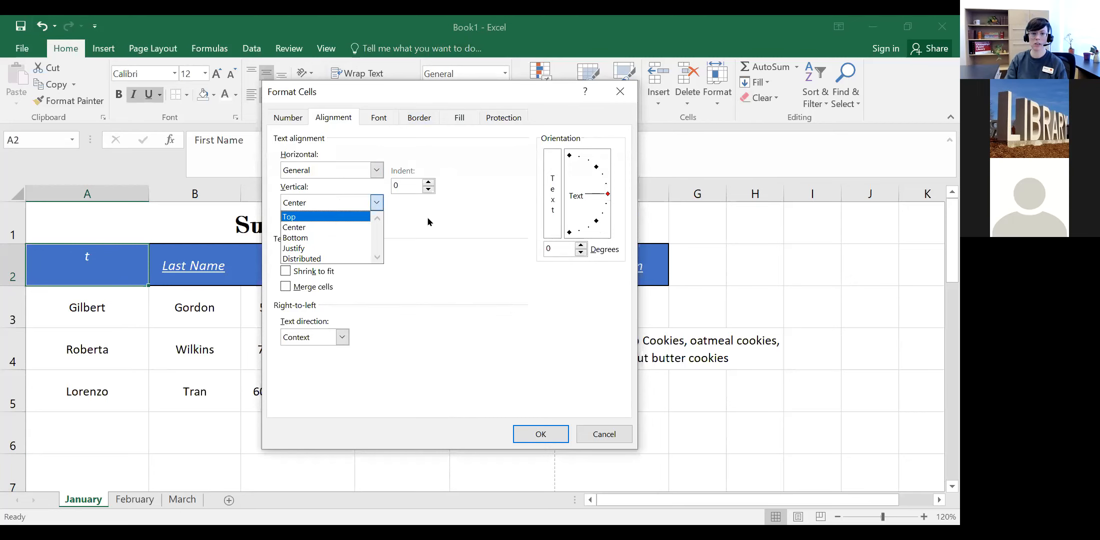
pyautogui.click(540, 433)
pyautogui.click(541, 434)
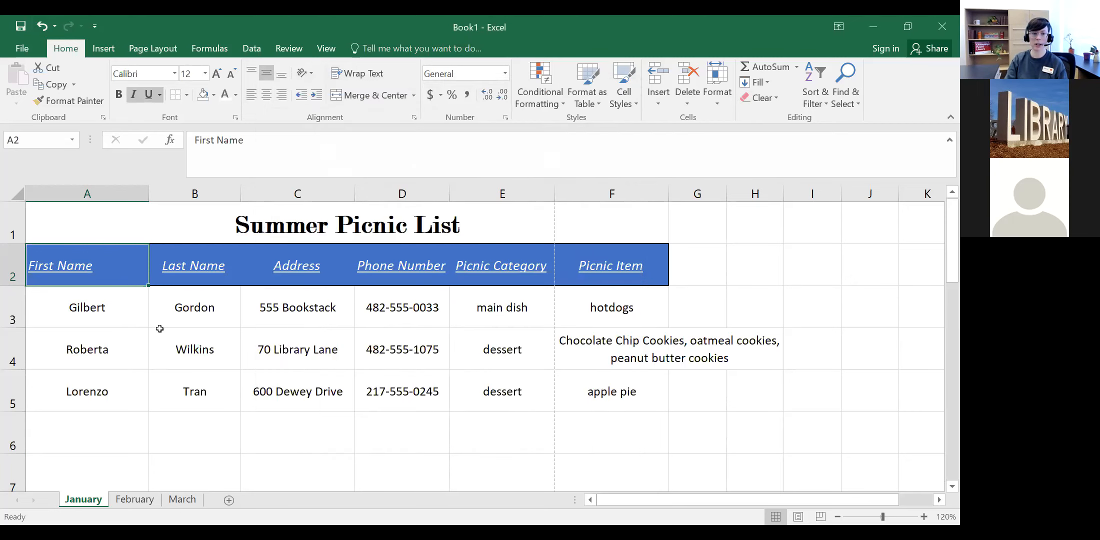
pyautogui.click(265, 96)
pyautogui.click(110, 229)
pyautogui.click(109, 263)
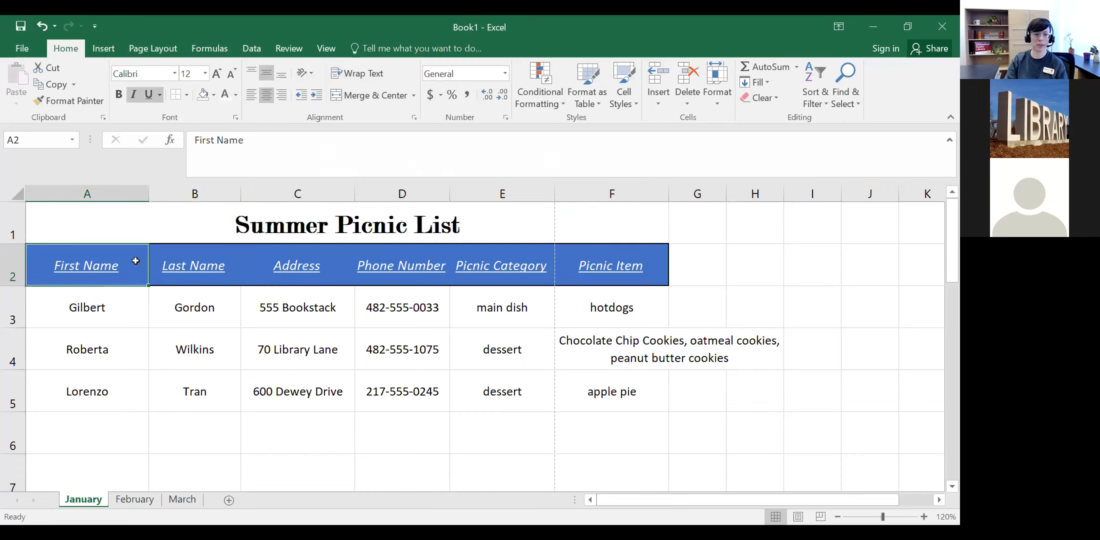
pyautogui.click(311, 76)
pyautogui.click(311, 75)
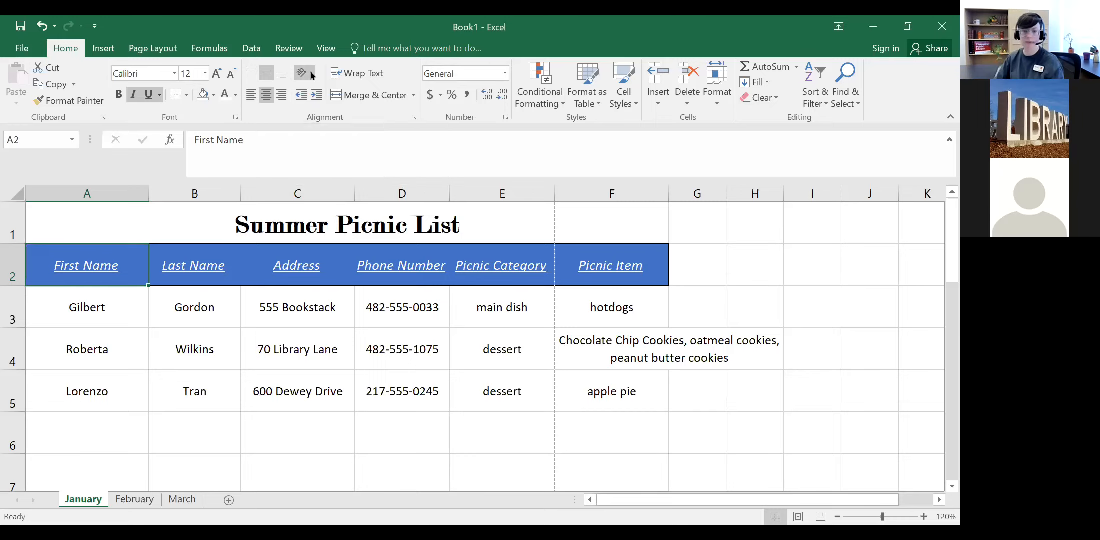
# Step: In Page Layout view, narrow column A to fit First Name and trim columns B and C
pyautogui.scroll(-2, 311, 75)
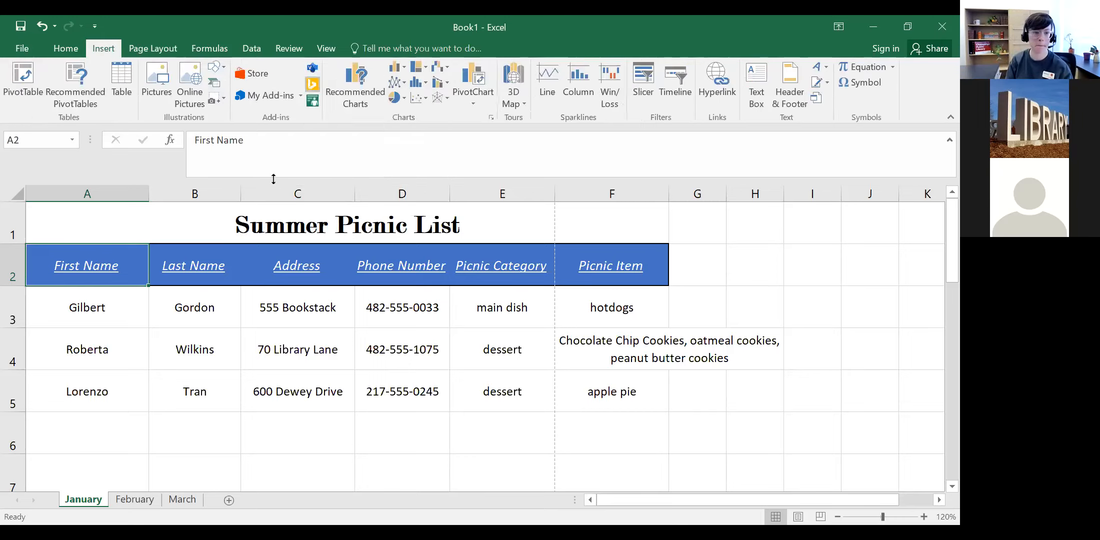
pyautogui.click(174, 418)
pyautogui.click(137, 265)
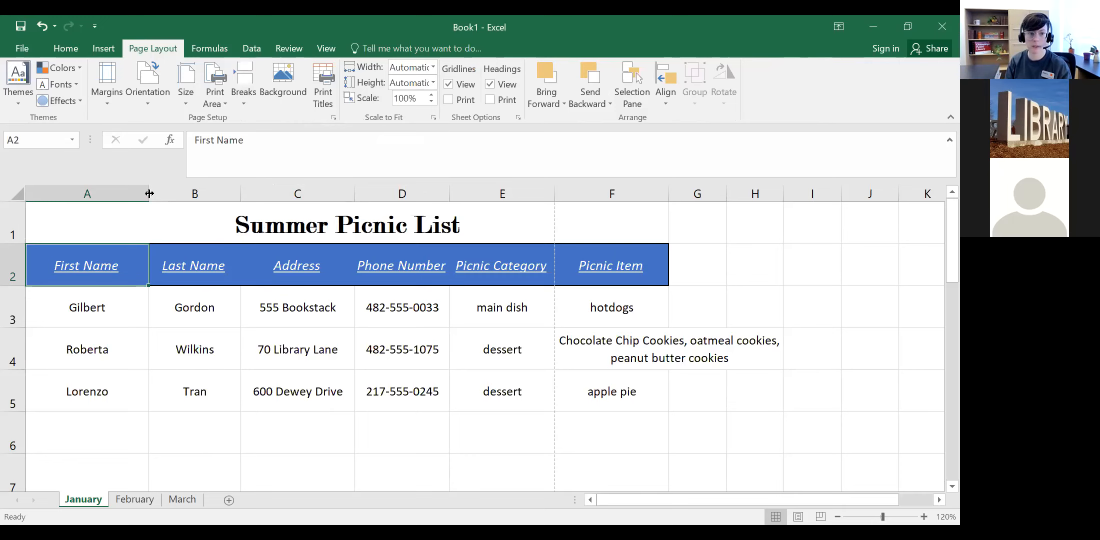
pyautogui.moveTo(149, 193); pyautogui.dragTo(118, 194)
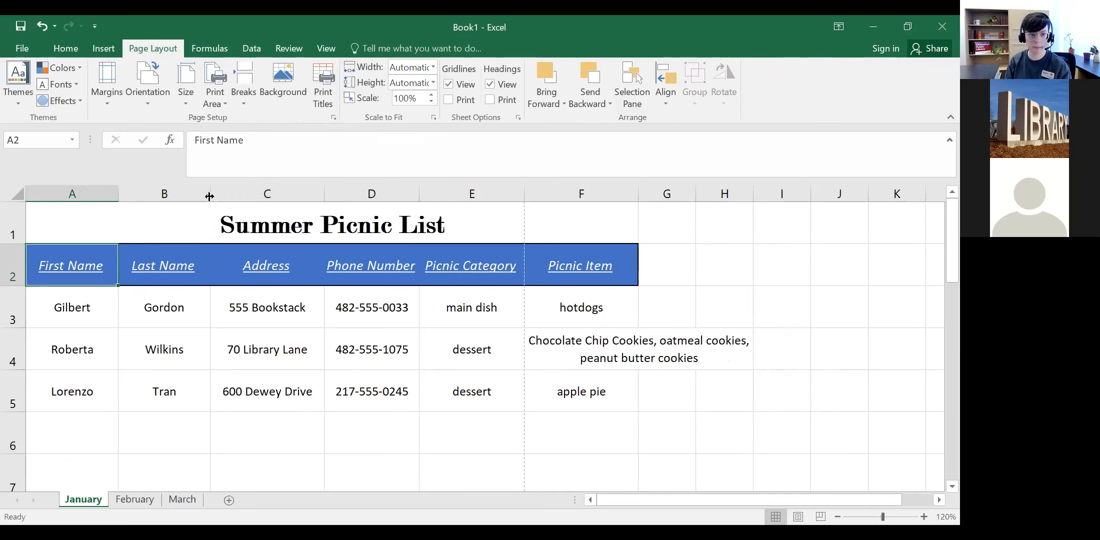
pyautogui.moveTo(210, 197)
pyautogui.mouseDown()
pyautogui.moveTo(180, 196)
pyautogui.moveTo(197, 194)
pyautogui.mouseUp()
pyautogui.moveTo(310, 194); pyautogui.dragTo(297, 194)
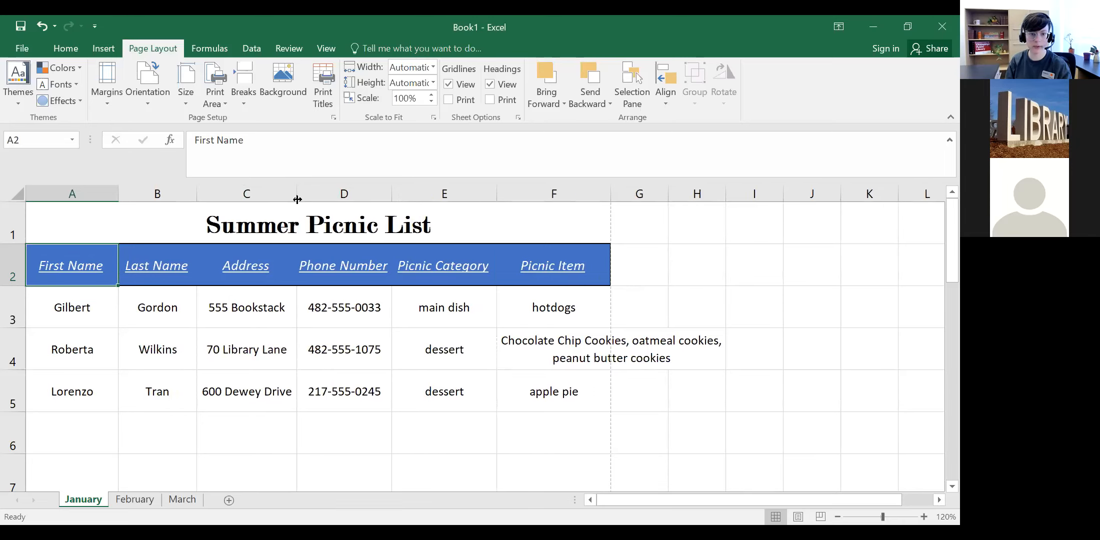
# Step: Left-align the cookies text in F4 and unmerge it so it wraps within column F
pyautogui.click(571, 339)
pyautogui.click(66, 48)
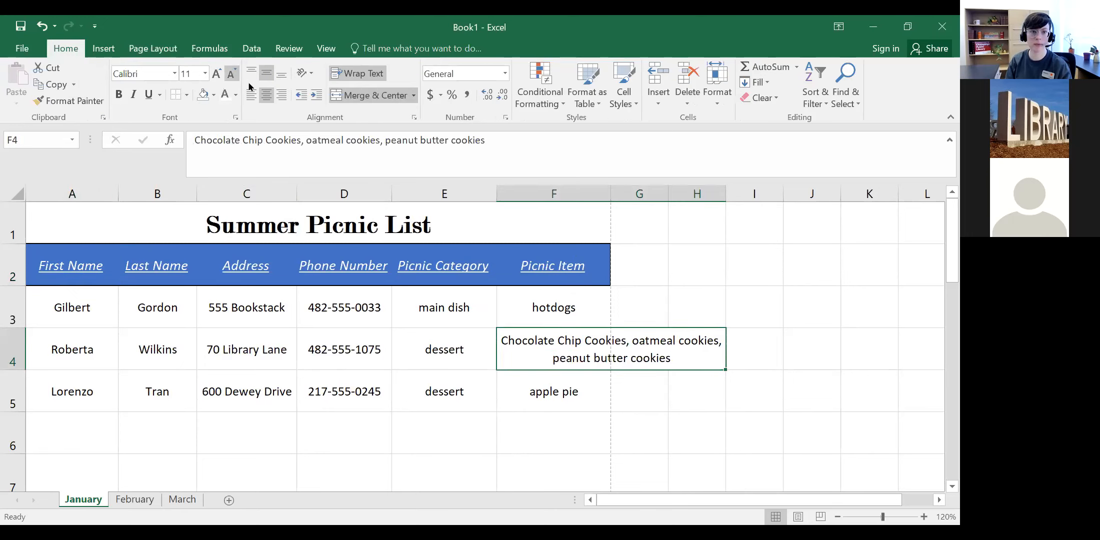
pyautogui.click(252, 95)
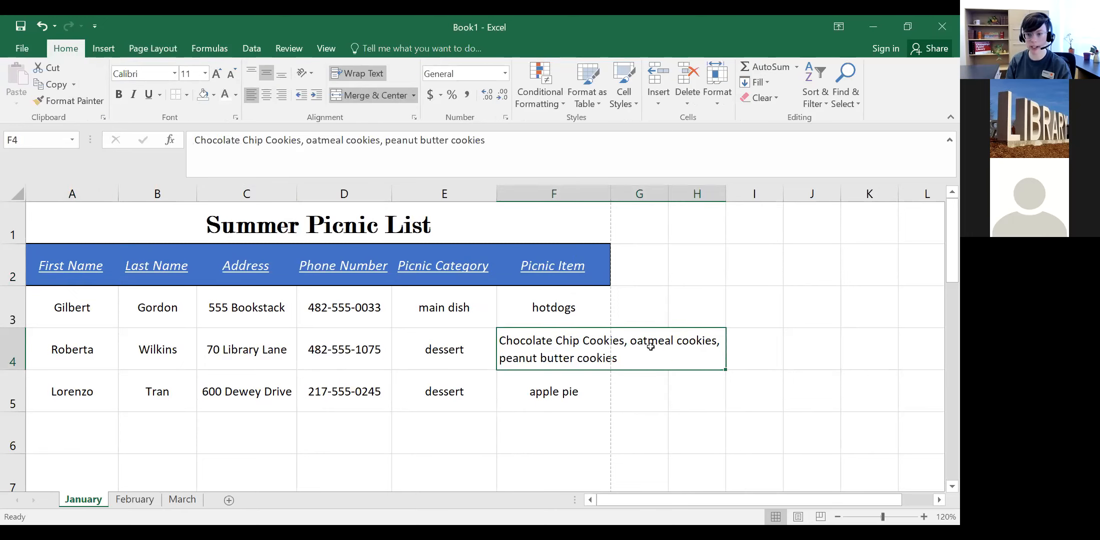
pyautogui.click(651, 383)
pyautogui.click(610, 342)
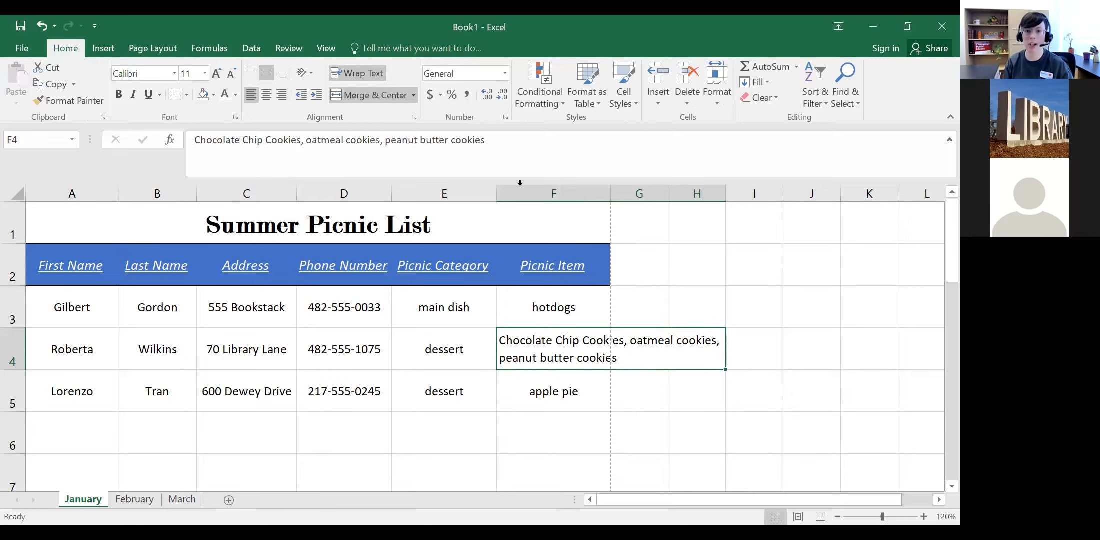
pyautogui.click(355, 96)
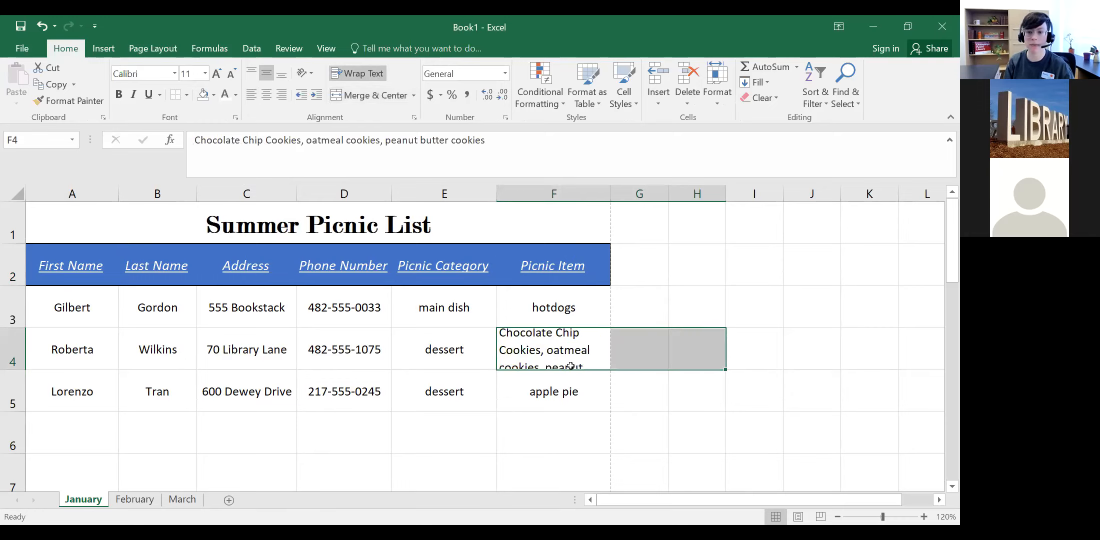
pyautogui.click(578, 381)
pyautogui.click(563, 356)
# Step: Reduce the cookies text in F4 to font size 8
pyautogui.click(232, 75)
pyautogui.click(233, 75)
pyautogui.click(232, 75)
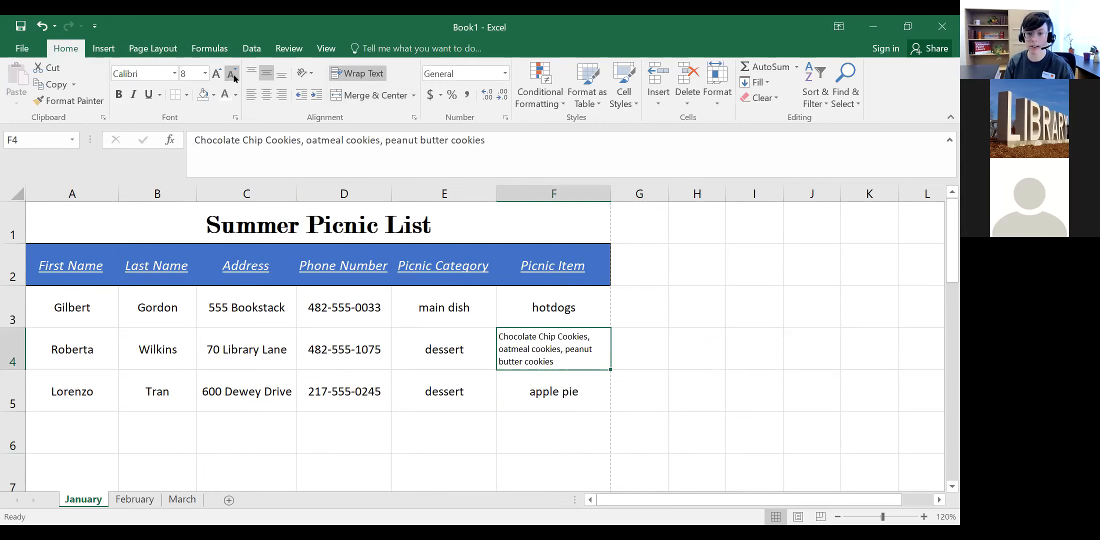
pyautogui.click(442, 418)
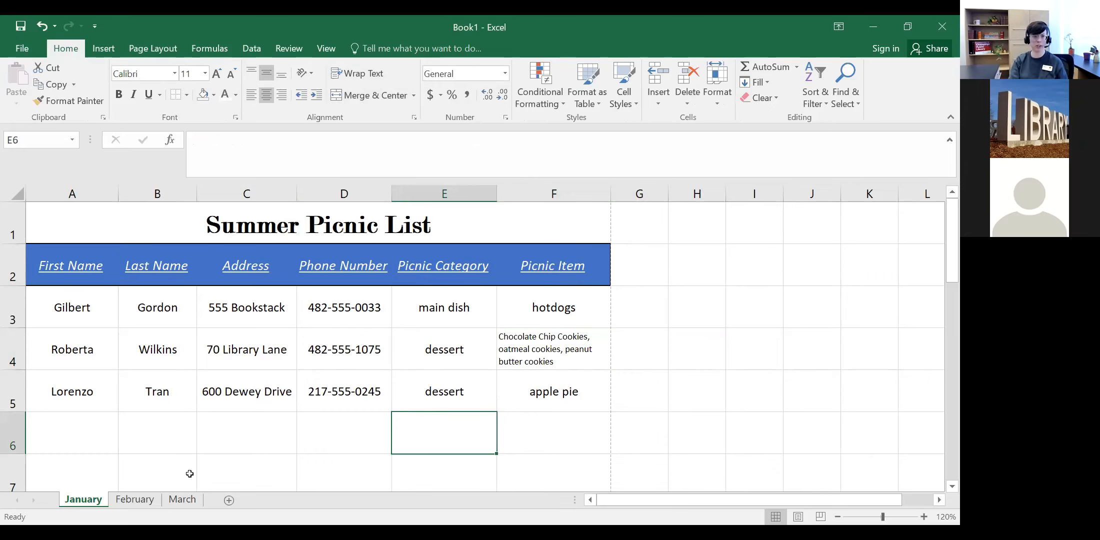
pyautogui.click(22, 49)
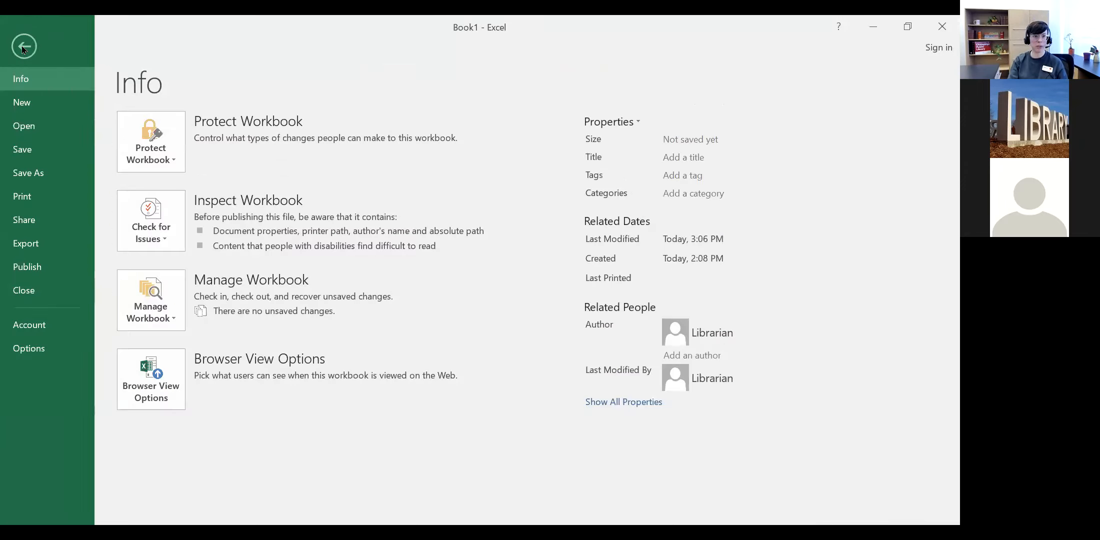
pyautogui.click(12, 203)
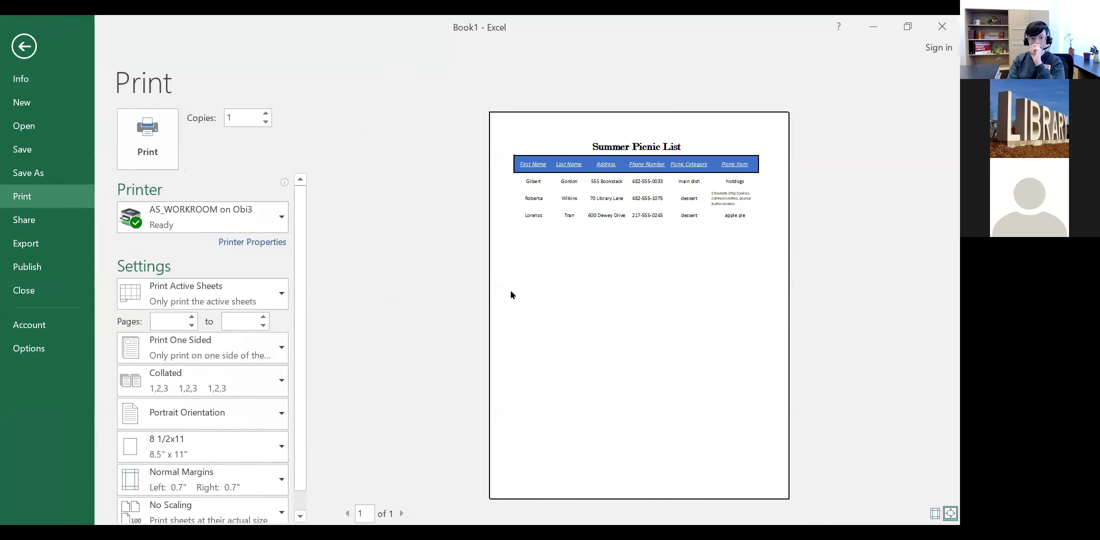
pyautogui.click(19, 50)
pyautogui.scroll(-3, 188, 411)
pyautogui.scroll(3, 189, 411)
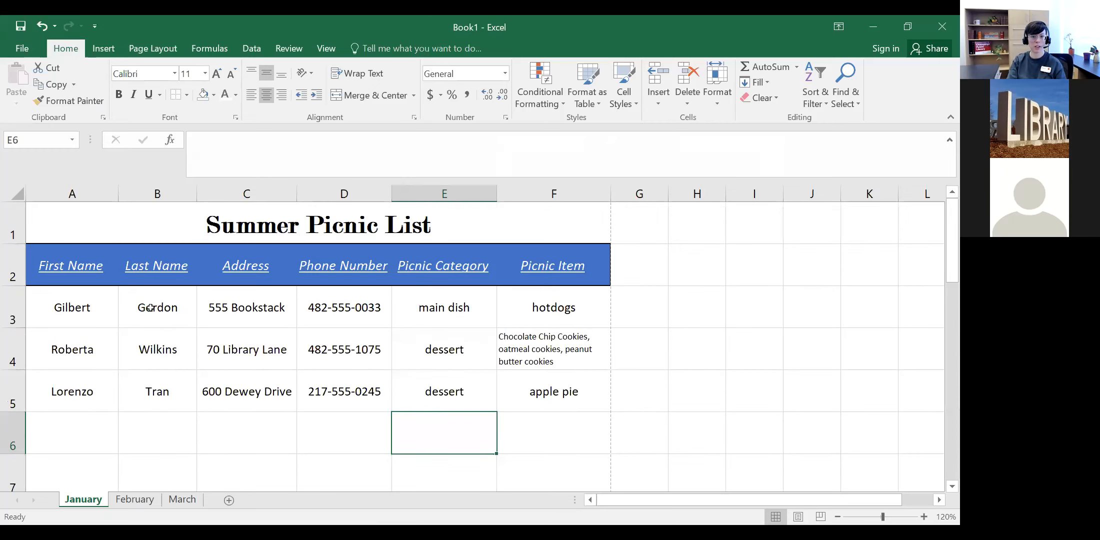
pyautogui.click(31, 50)
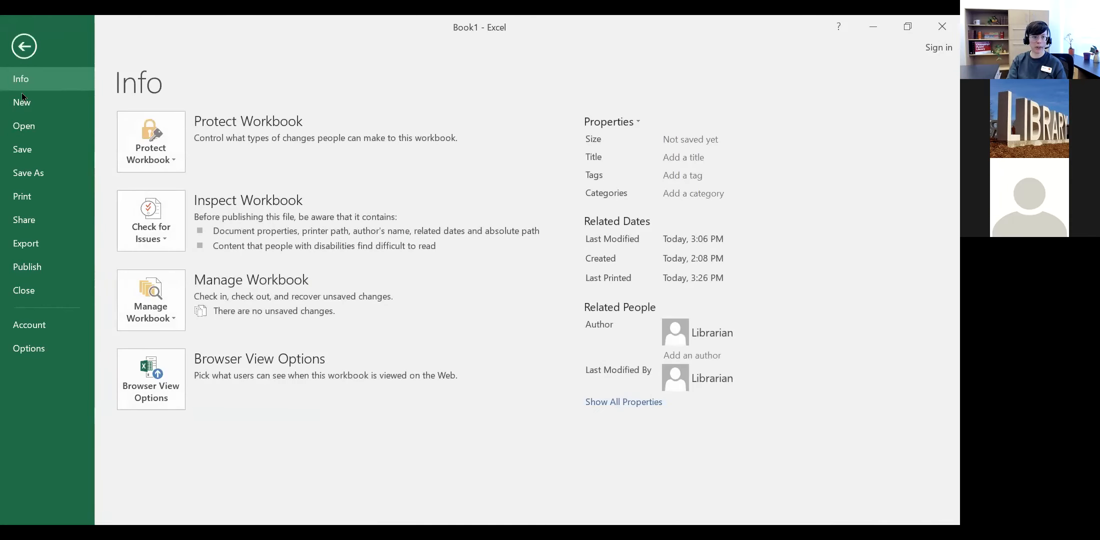
pyautogui.click(24, 46)
pyautogui.click(22, 50)
pyautogui.click(24, 29)
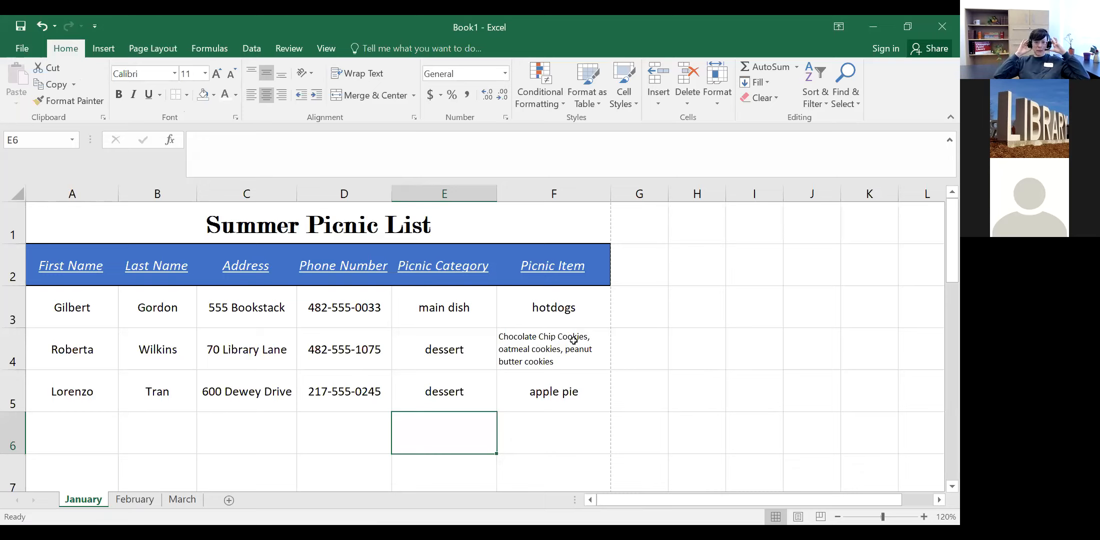
# Step: Save the workbook to the Desktop as 'Test Workbook' using Save As
pyautogui.click(23, 49)
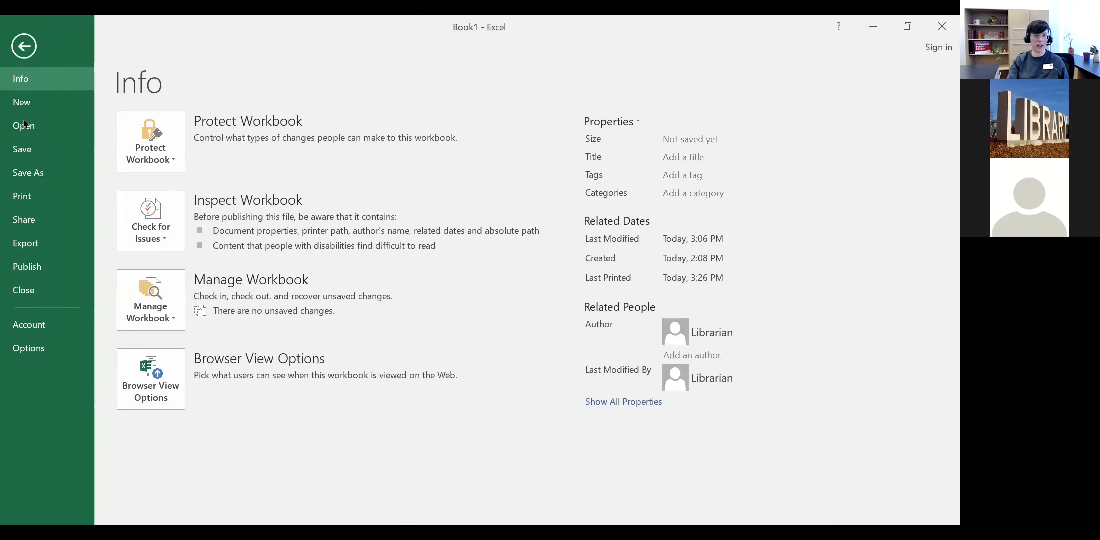
pyautogui.click(25, 175)
pyautogui.click(173, 242)
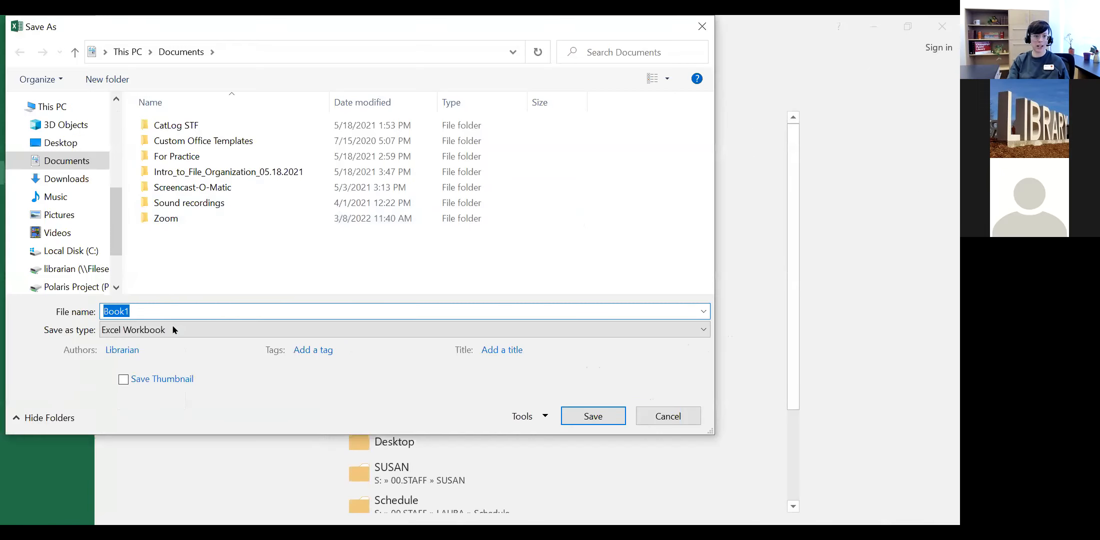
pyautogui.write('Test Workbook')
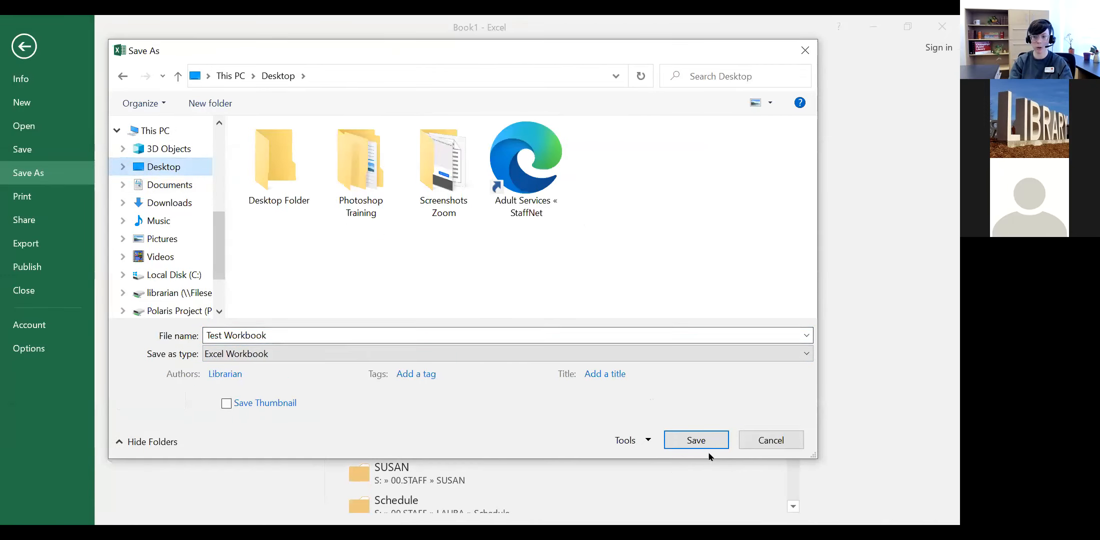
pyautogui.click(697, 441)
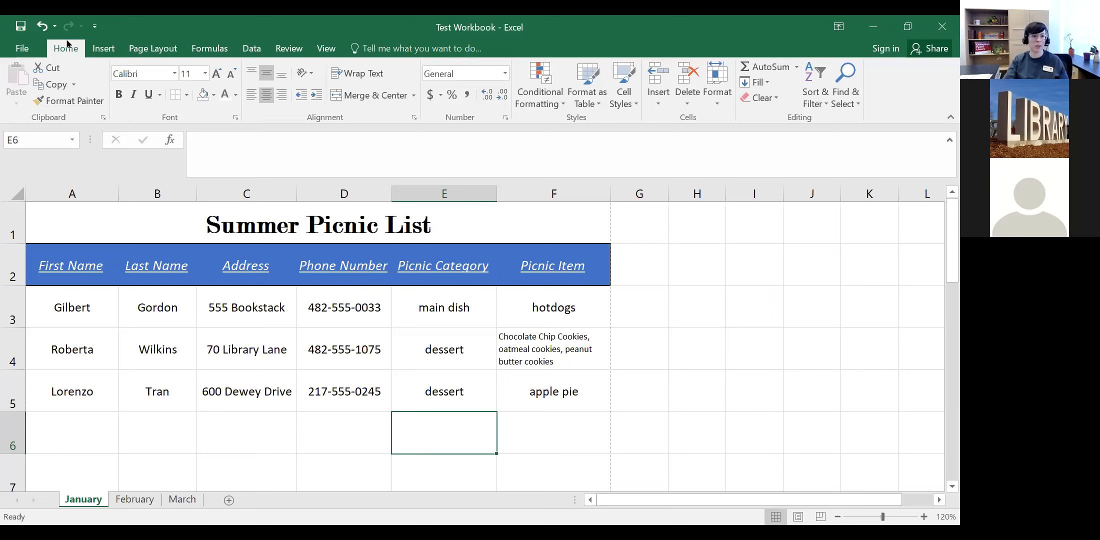
pyautogui.click(20, 52)
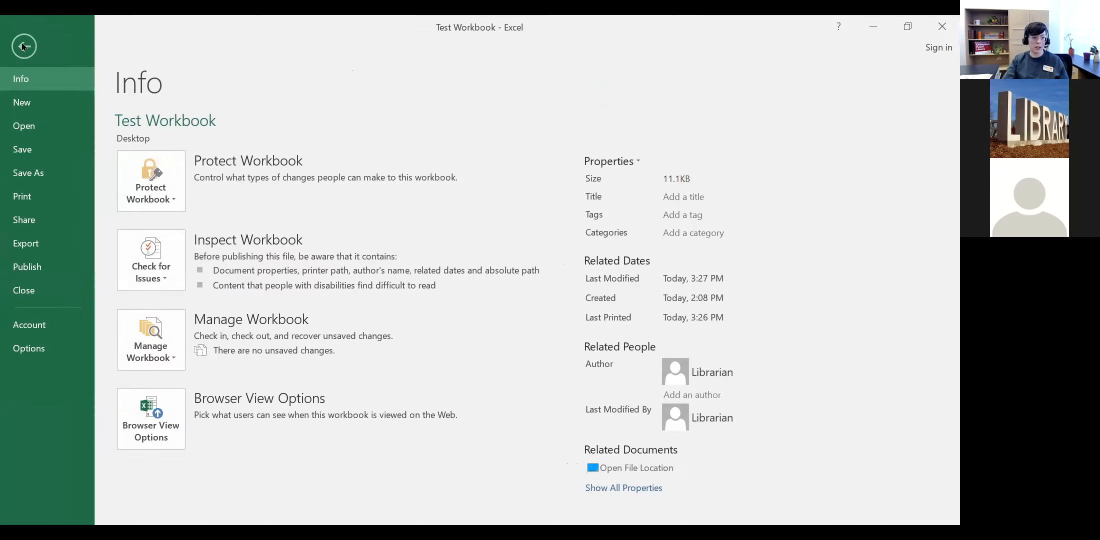
pyautogui.click(23, 47)
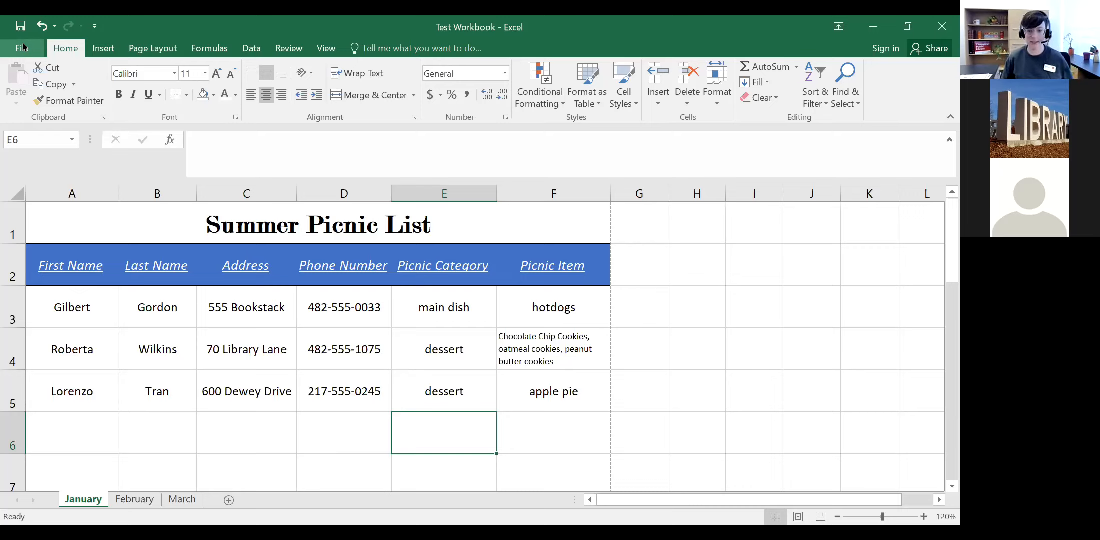
pyautogui.click(327, 48)
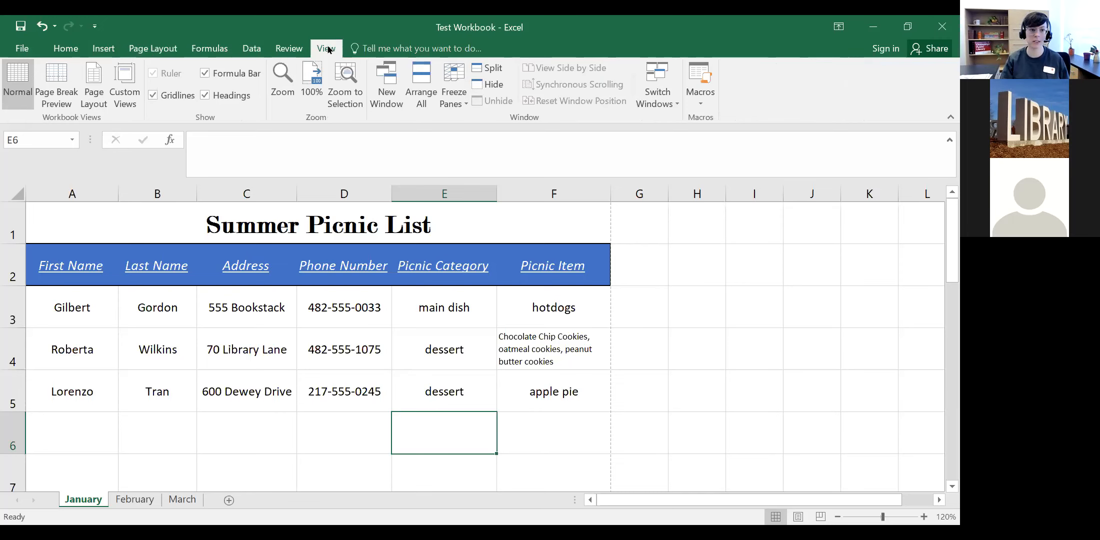
pyautogui.click(13, 53)
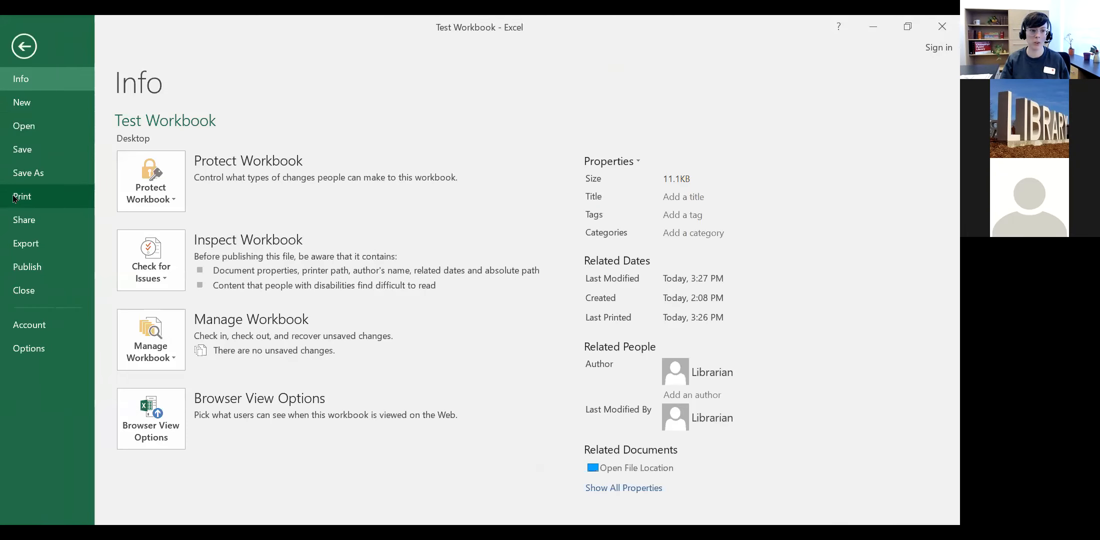
pyautogui.click(14, 199)
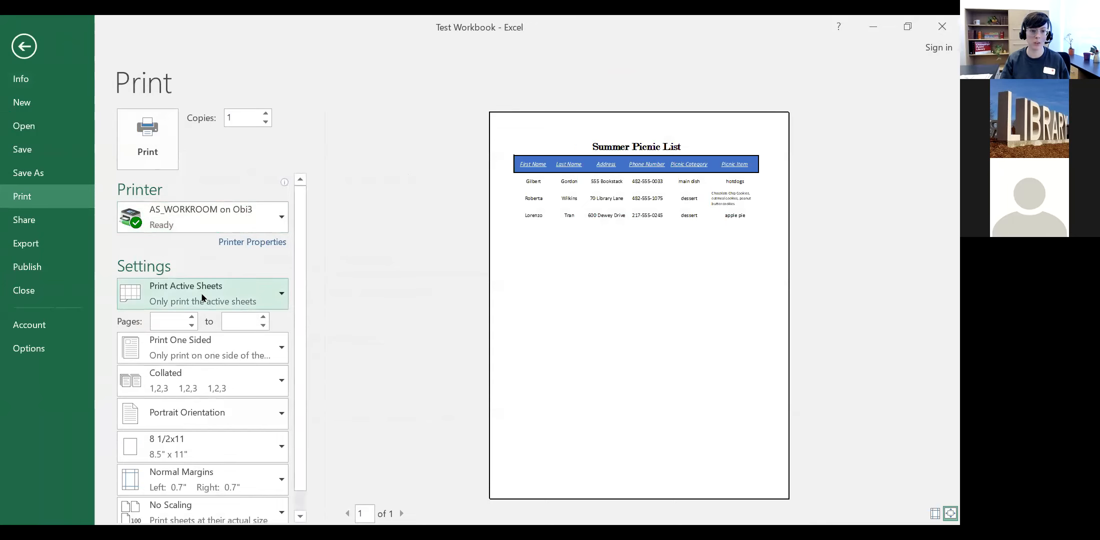
pyautogui.scroll(-1, 202, 298)
pyautogui.scroll(1, 203, 290)
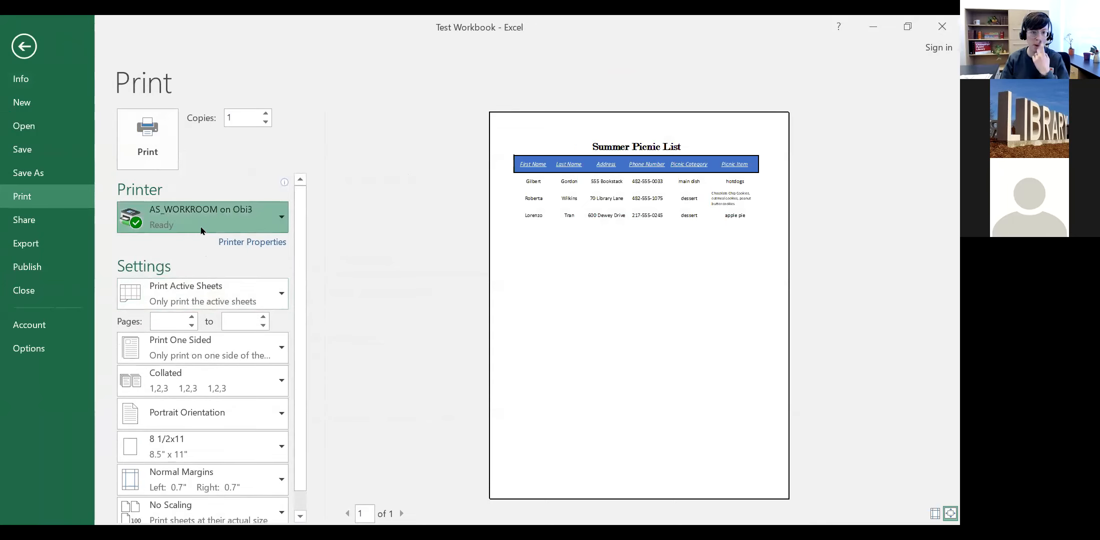
pyautogui.click(381, 217)
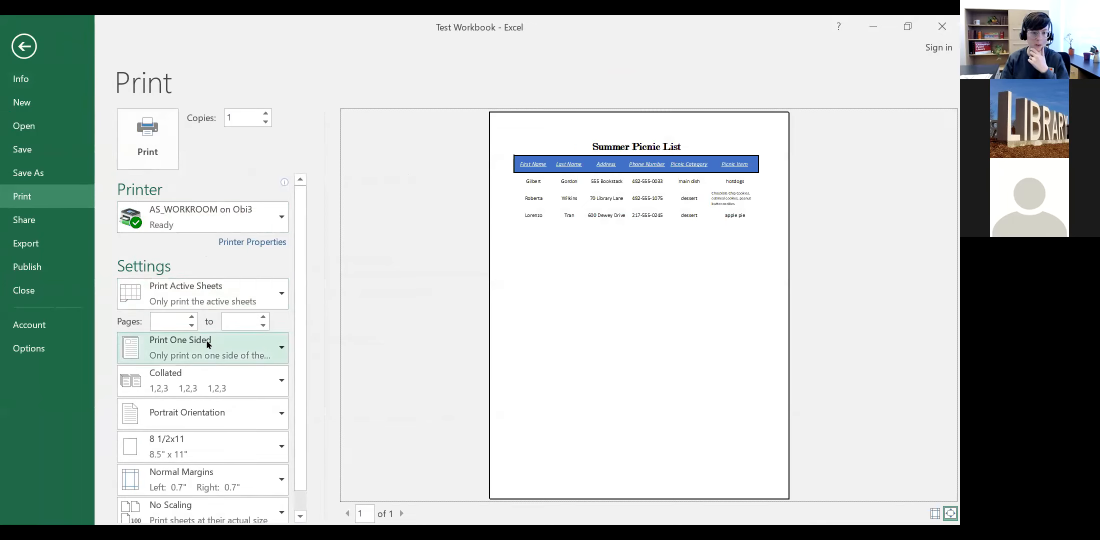
pyautogui.click(20, 45)
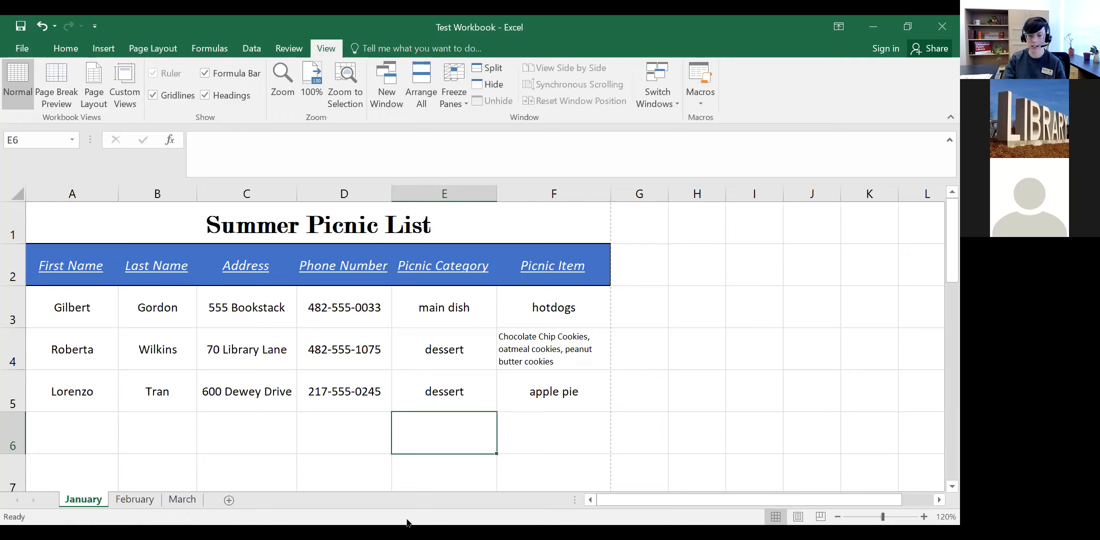
pyautogui.click(348, 430)
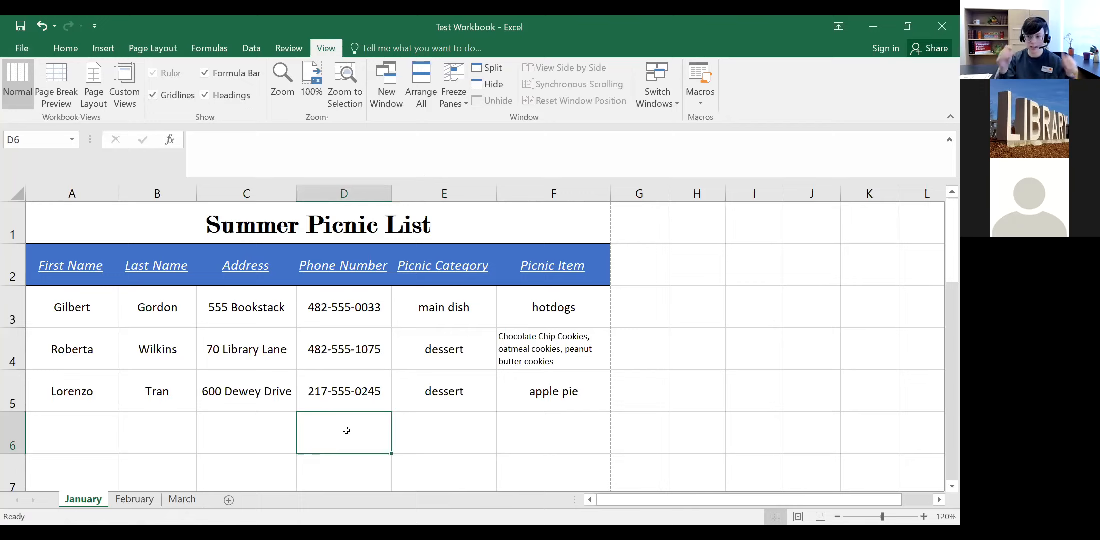